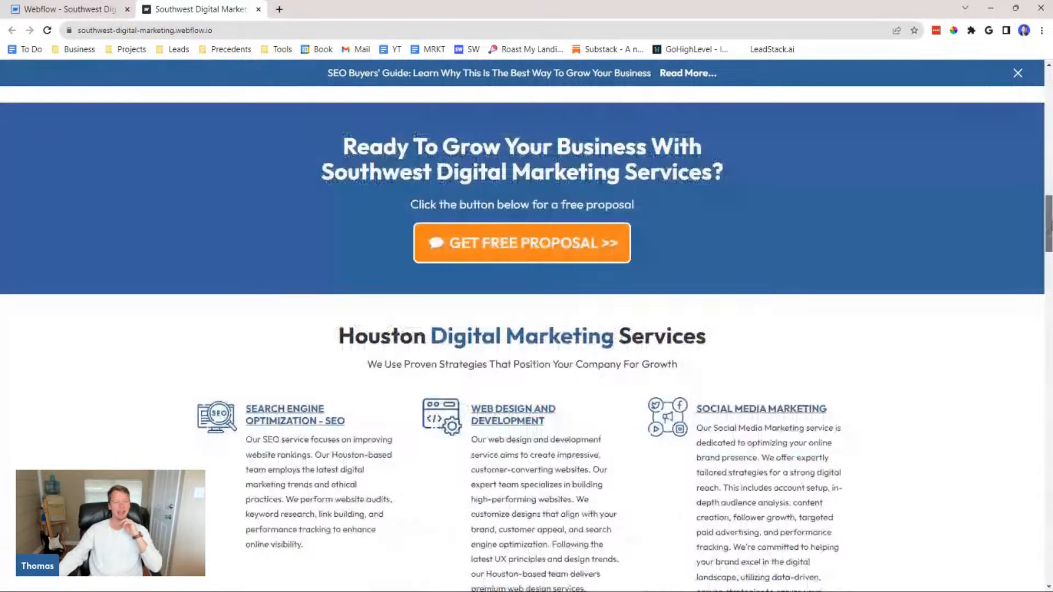
# Examine the mountain skyline and bird graphic in the homepage's hero section
pyautogui.moveTo(1048, 225); pyautogui.dragTo(1049, 99)
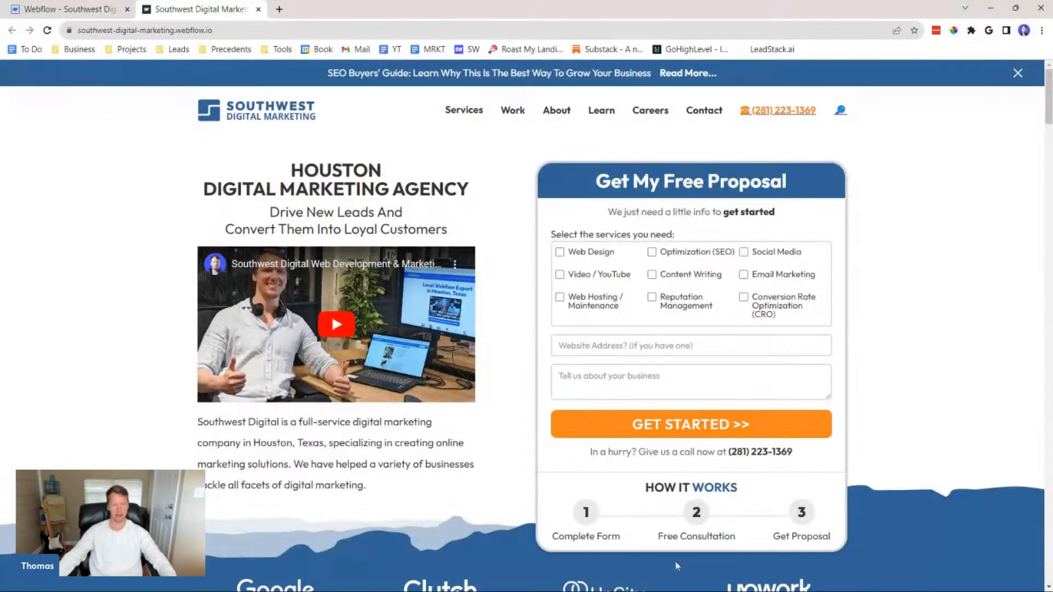
pyautogui.scroll(-3, 252, 409)
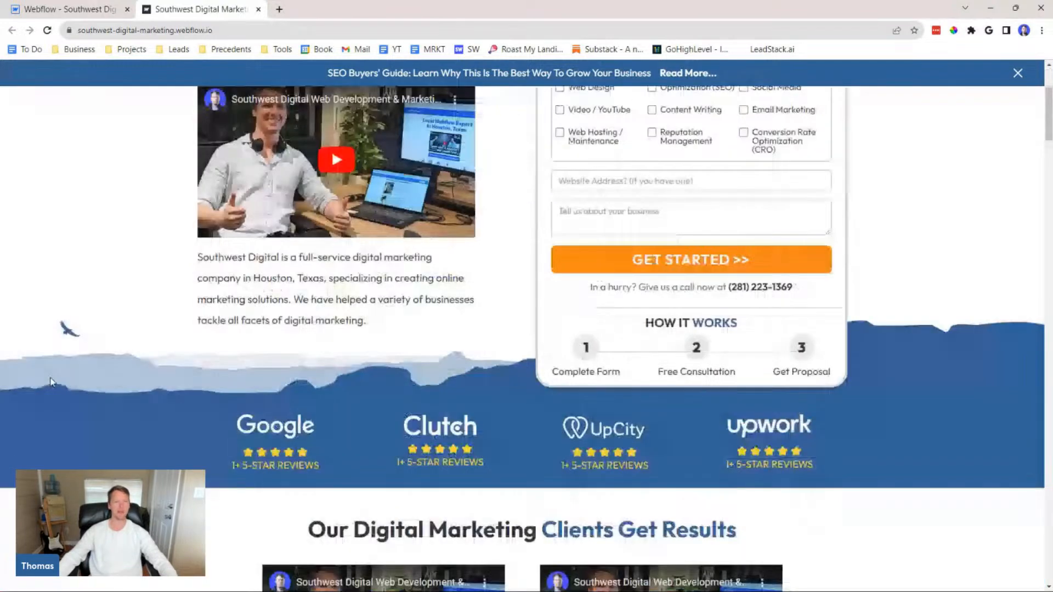
pyautogui.scroll(2, 50, 382)
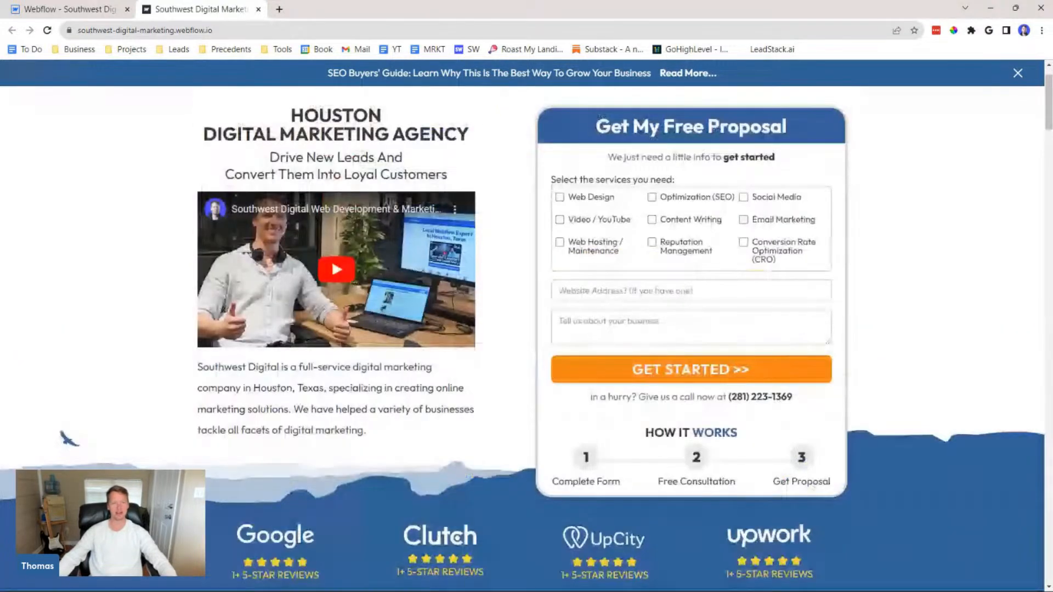
pyautogui.scroll(1, 433, 148)
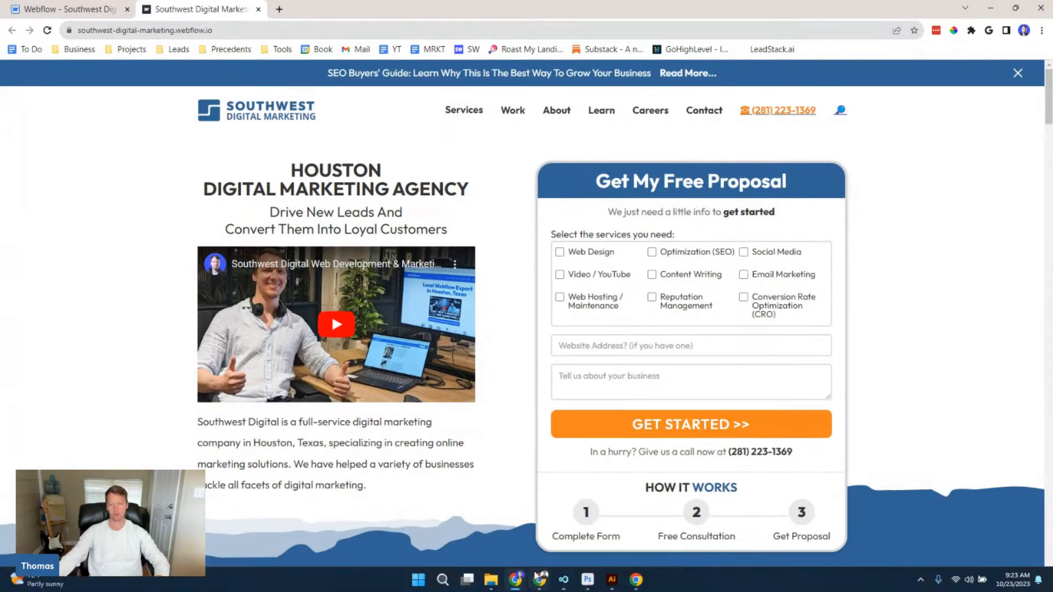
# Switch to Photoshop and bring up the southwest landscape-01.psd document
pyautogui.moveTo(568, 583)
pyautogui.click(592, 487)
pyautogui.moveTo(600, 582)
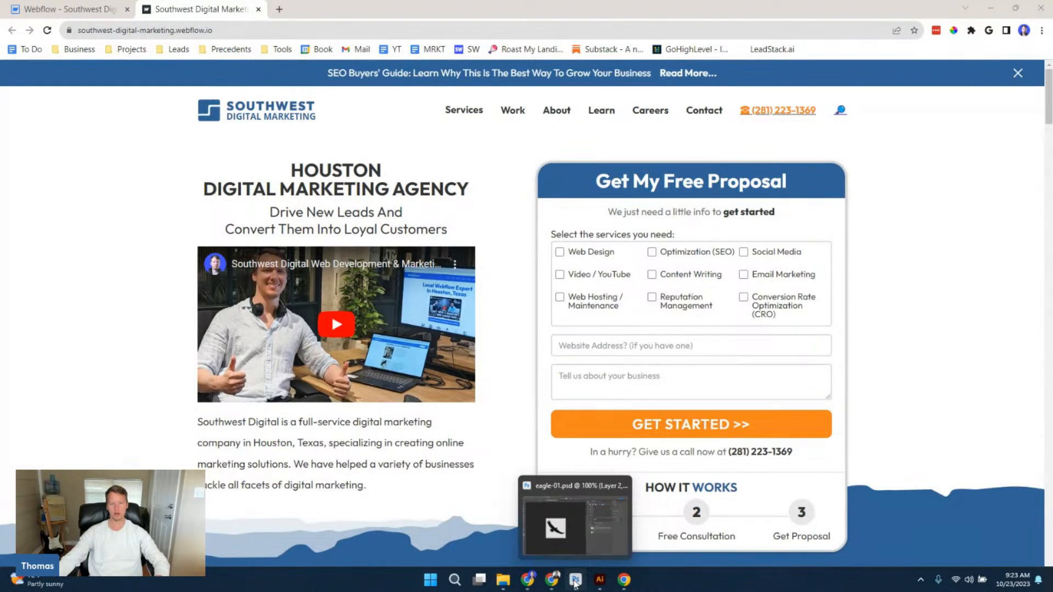
pyautogui.scroll(-1, 150, 415)
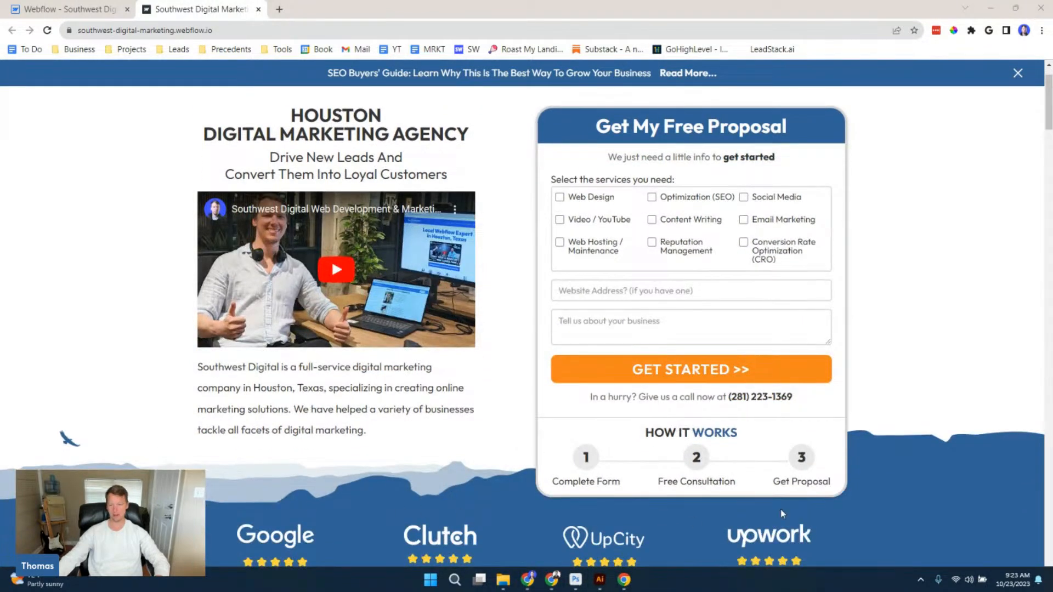
pyautogui.click(574, 580)
pyautogui.click(118, 43)
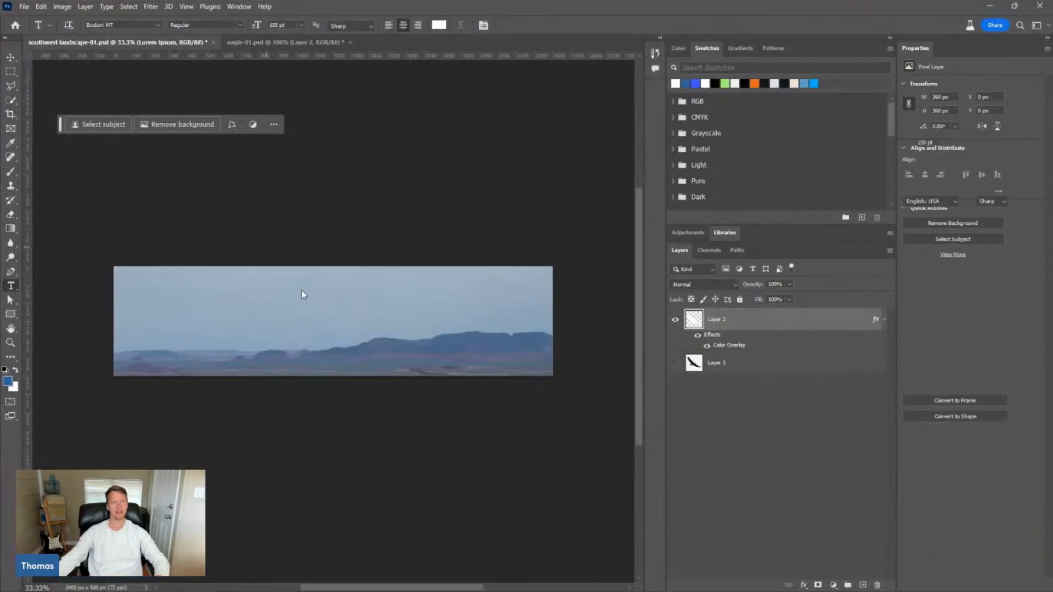
# Hide the southwest layer to check the transparent layer beneath it, and show it again
pyautogui.click(676, 321)
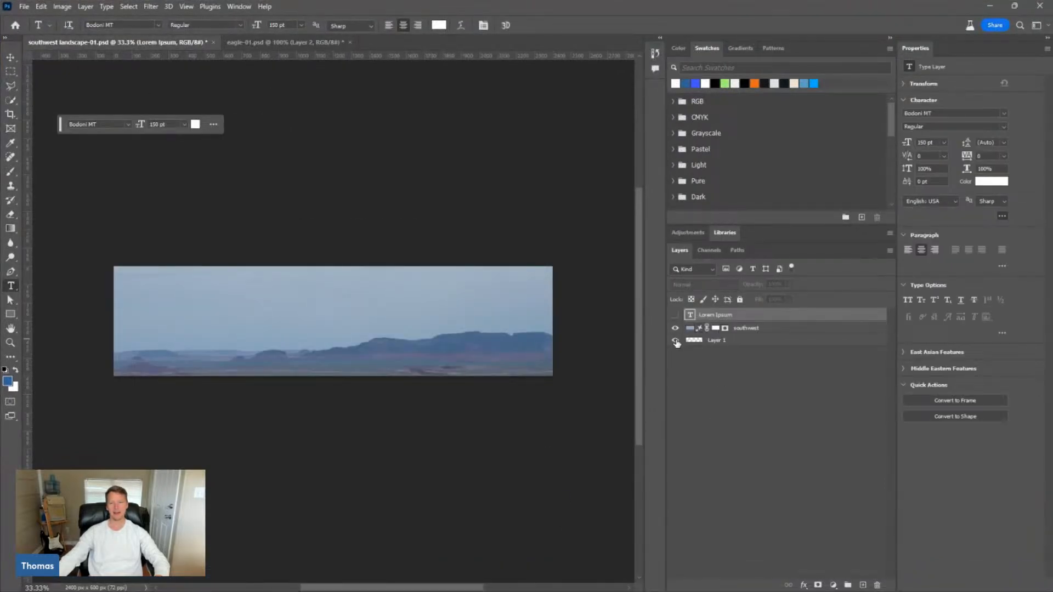
pyautogui.click(676, 340)
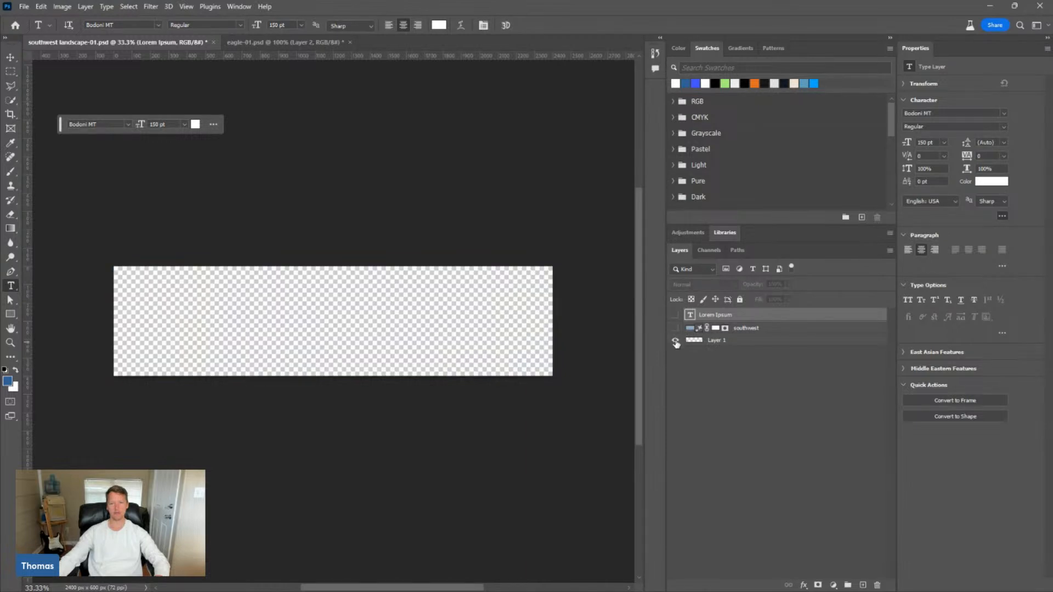
pyautogui.click(675, 331)
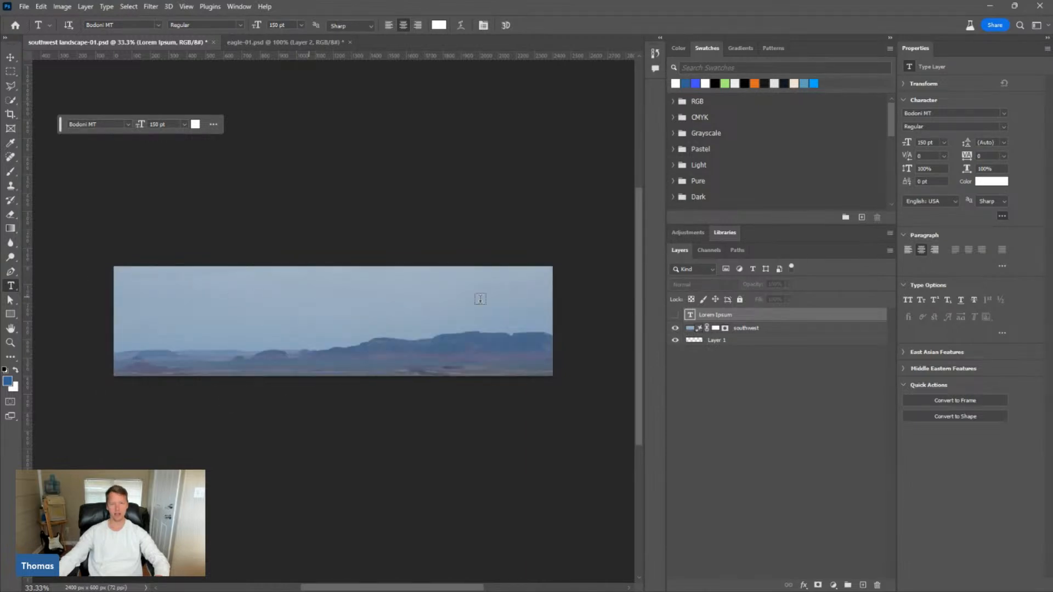
# Check the document's Canvas Size settings and close them without changes
pyautogui.click(61, 6)
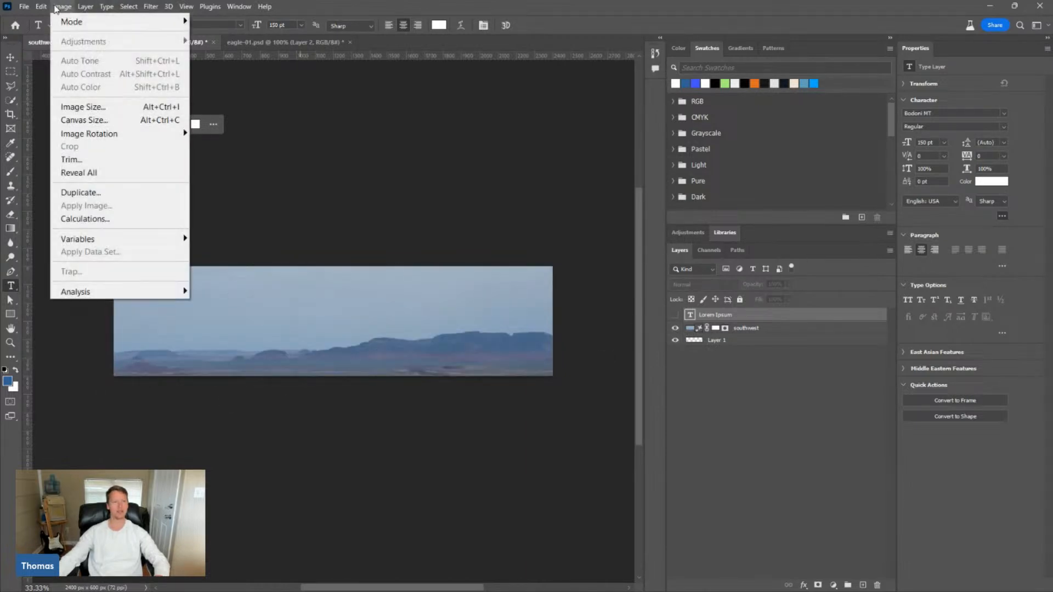
pyautogui.click(84, 120)
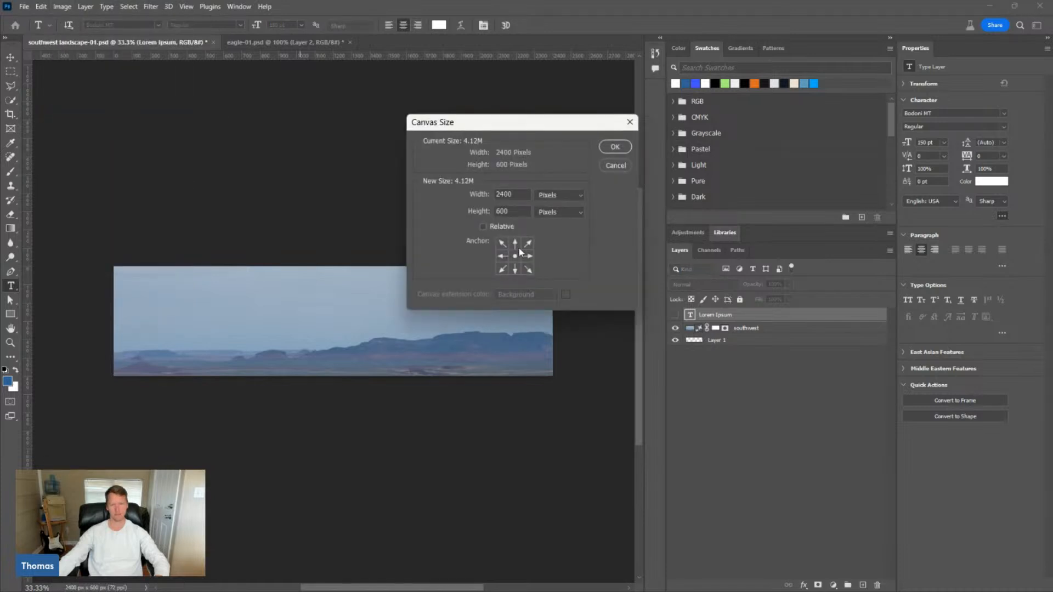
pyautogui.click(615, 166)
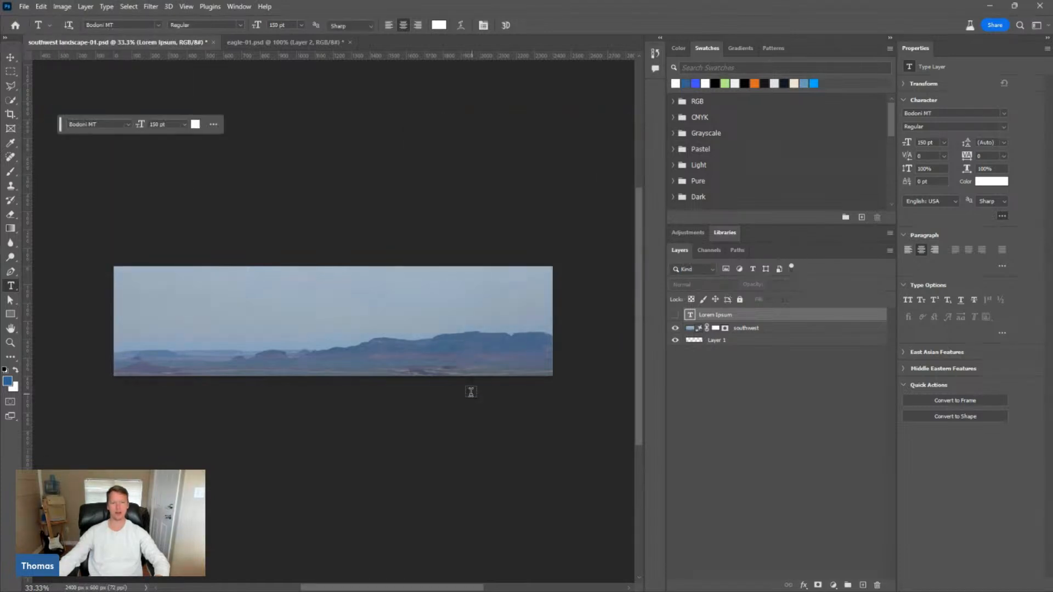
# Select the southwest generative layer and review its generated variations
pyautogui.click(789, 330)
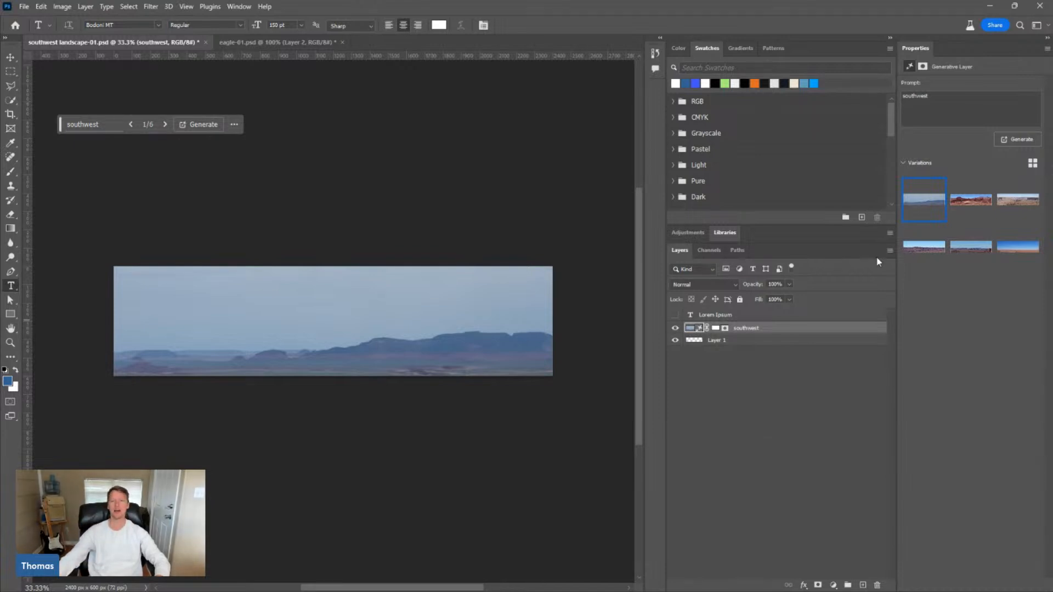
pyautogui.moveTo(941, 243)
pyautogui.click(946, 202)
pyautogui.click(943, 201)
# Display the Foreground path and inspect up close how it follows the hill outline
pyautogui.click(737, 250)
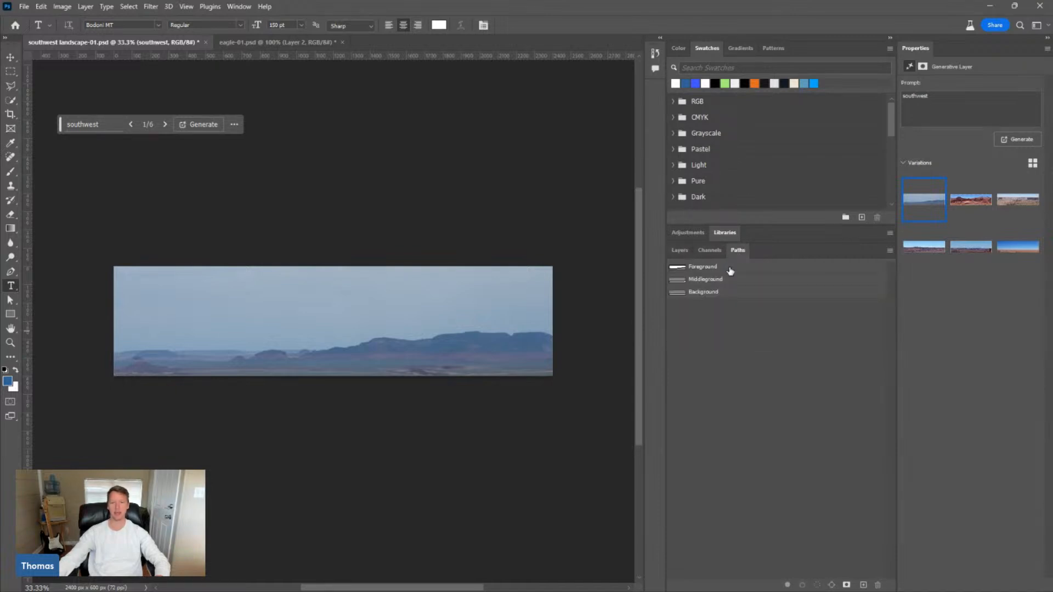
pyautogui.click(730, 271)
pyautogui.press('z')
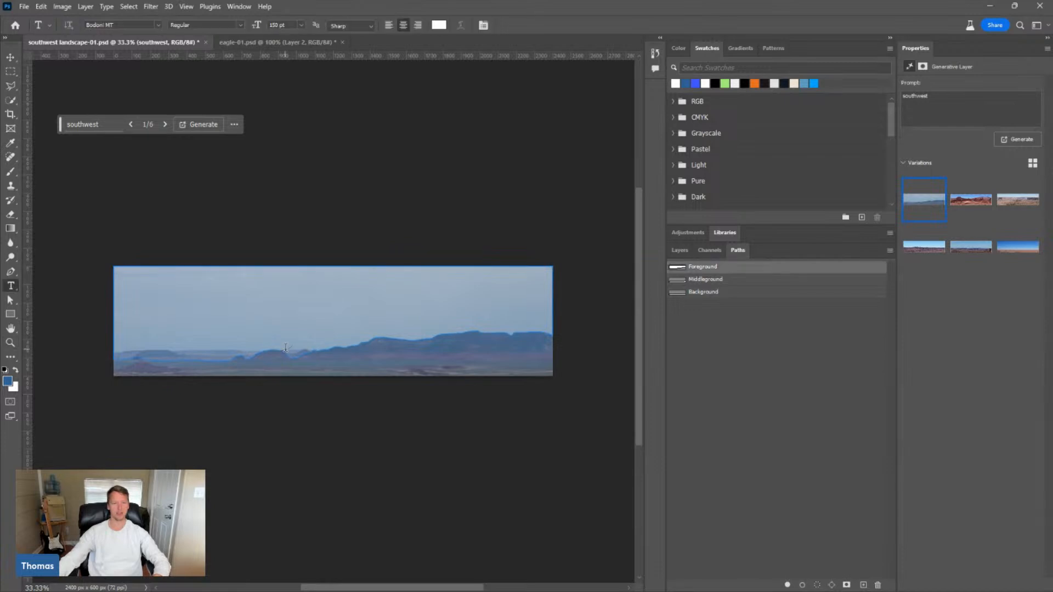
pyautogui.click(325, 357)
pyautogui.moveTo(326, 357); pyautogui.dragTo(334, 345)
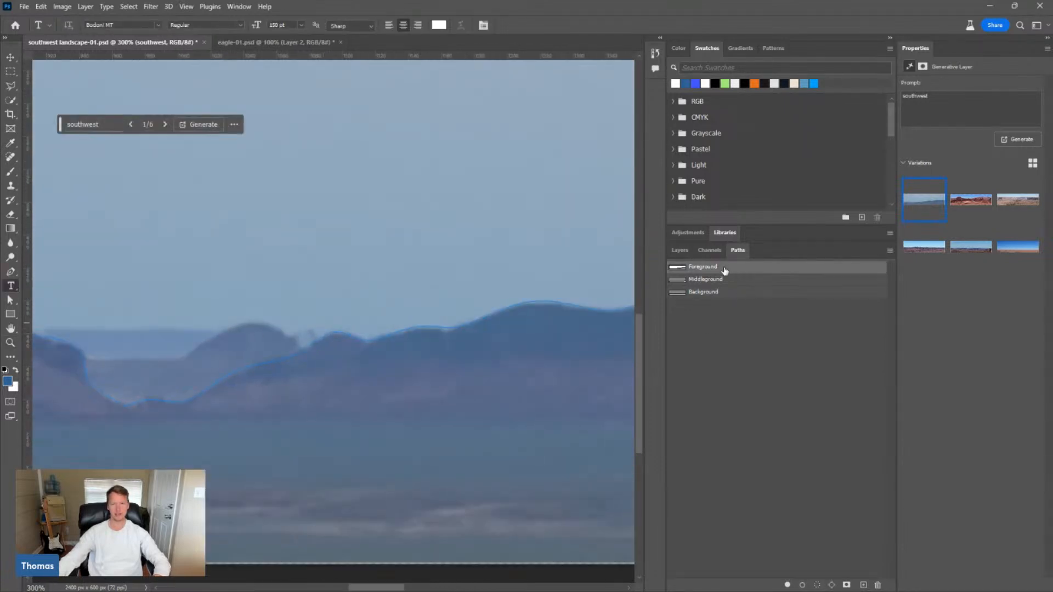
# Try a move with the Foreground path active and undo it, and load that path as a selection before deselecting it
pyautogui.press('v')
pyautogui.moveTo(515, 340); pyautogui.dragTo(506, 267)
pyautogui.hotkey('ctrl', 'z')
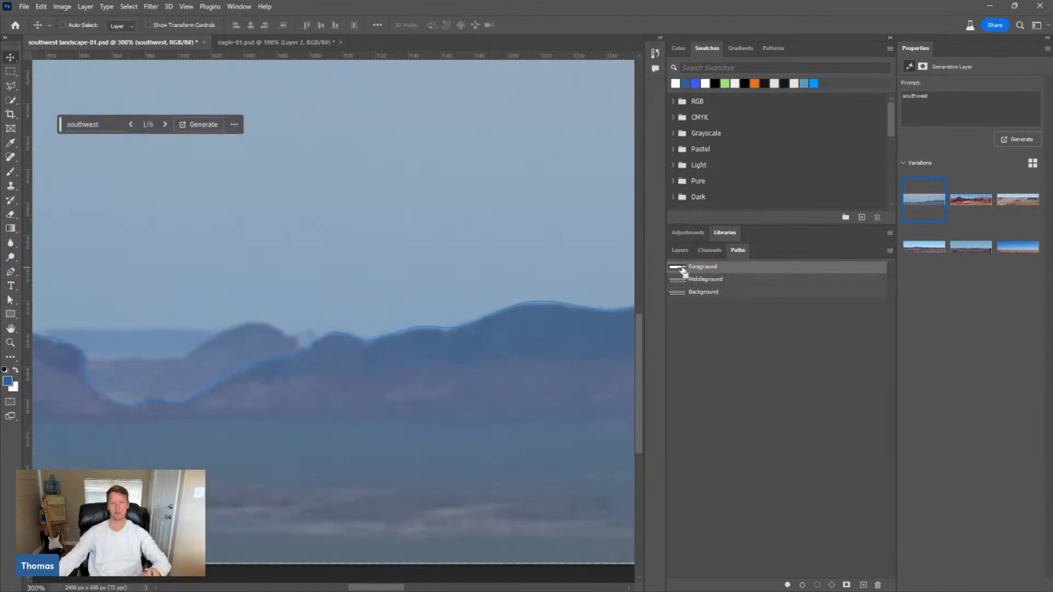
pyautogui.keyDown('ctrl'); pyautogui.click(680, 269); pyautogui.keyUp('ctrl')
pyautogui.hotkey('ctrl', 'd')
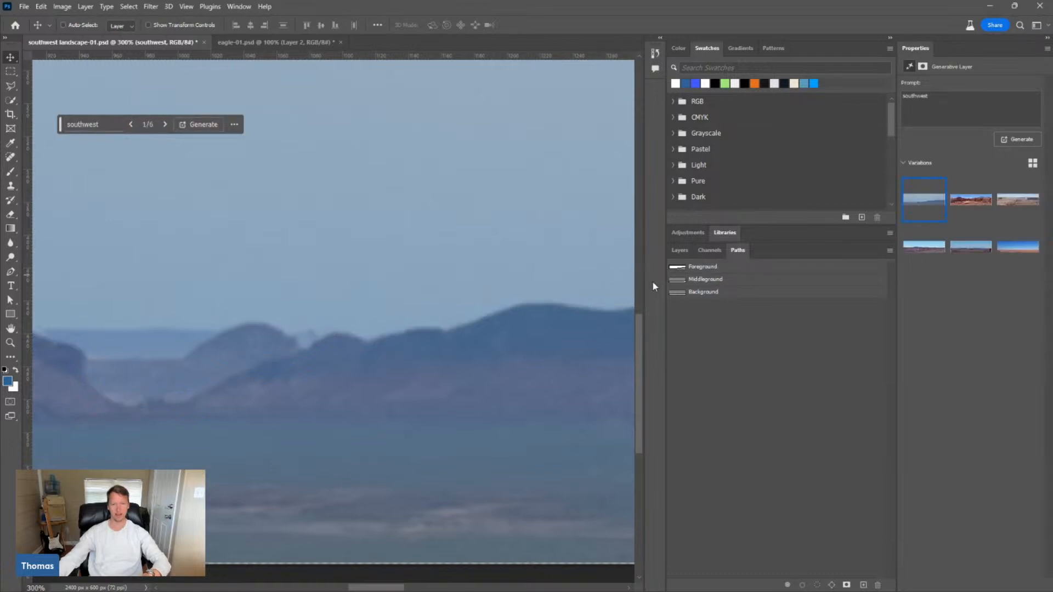
# Display the Middleground path, try drawing a rough shape in the sky with the Pen tool, and delete the drawn points
pyautogui.click(687, 281)
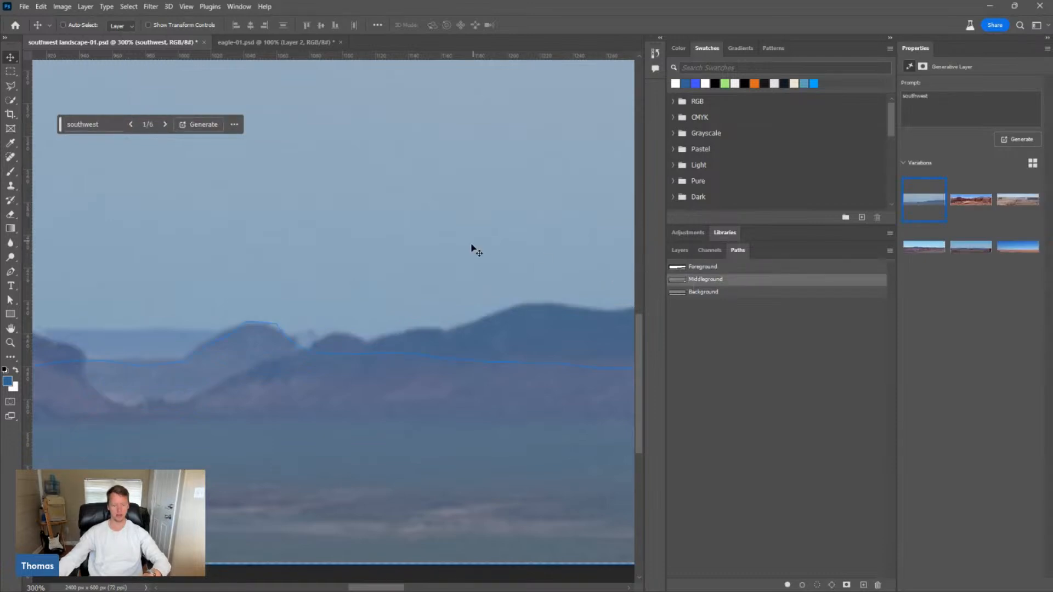
pyautogui.press('p')
pyautogui.click(420, 189)
pyautogui.click(510, 148)
pyautogui.click(472, 271)
pyautogui.click(314, 285)
pyautogui.click(288, 215)
pyautogui.press('BackSpace')
pyautogui.press('BackSpace')
pyautogui.press('BackSpace')
pyautogui.press('BackSpace')
pyautogui.press('BackSpace')
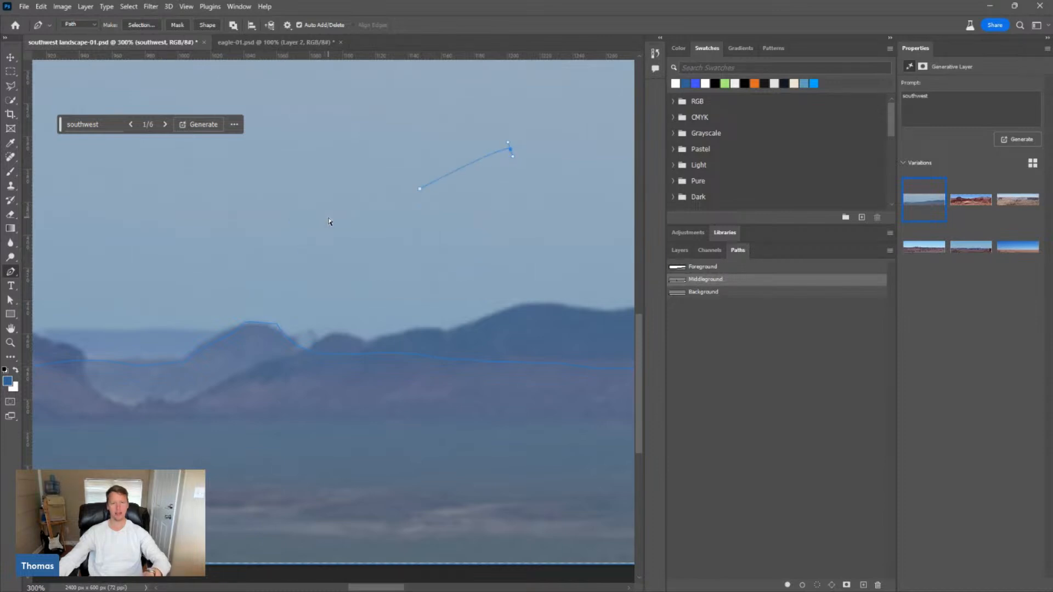
# Load the Background, Middleground and Foreground paths one after another as selections to inspect their outlines, and deselect
pyautogui.press('z')
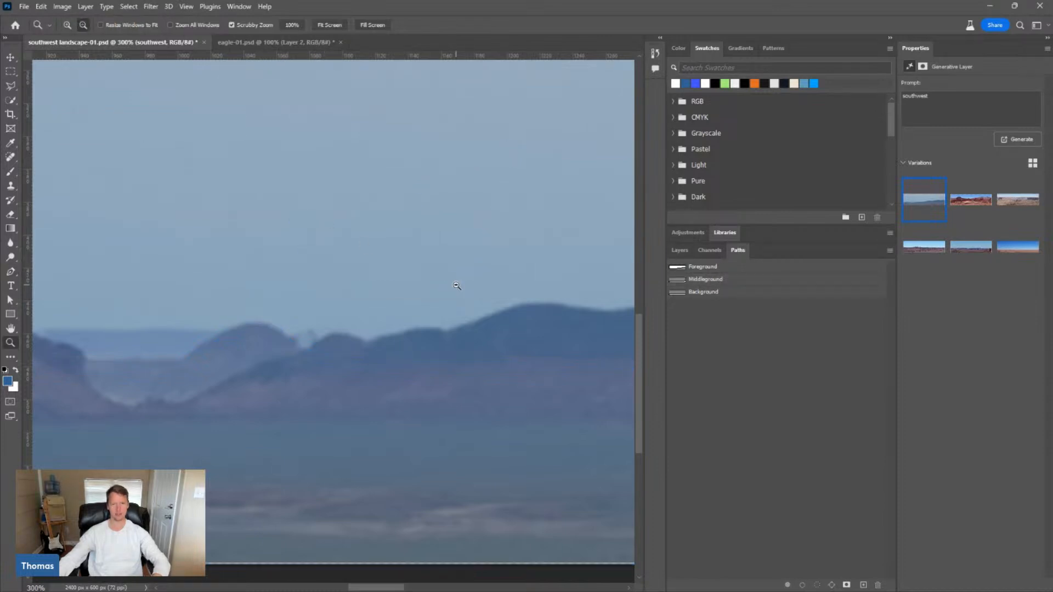
pyautogui.keyDown('alt'); pyautogui.click(459, 280); pyautogui.keyUp('alt')
pyautogui.keyDown('alt'); pyautogui.click(459, 280); pyautogui.keyUp('alt')
pyautogui.keyDown('alt'); pyautogui.click(459, 280); pyautogui.keyUp('alt')
pyautogui.press('h')
pyautogui.moveTo(466, 250); pyautogui.dragTo(515, 273)
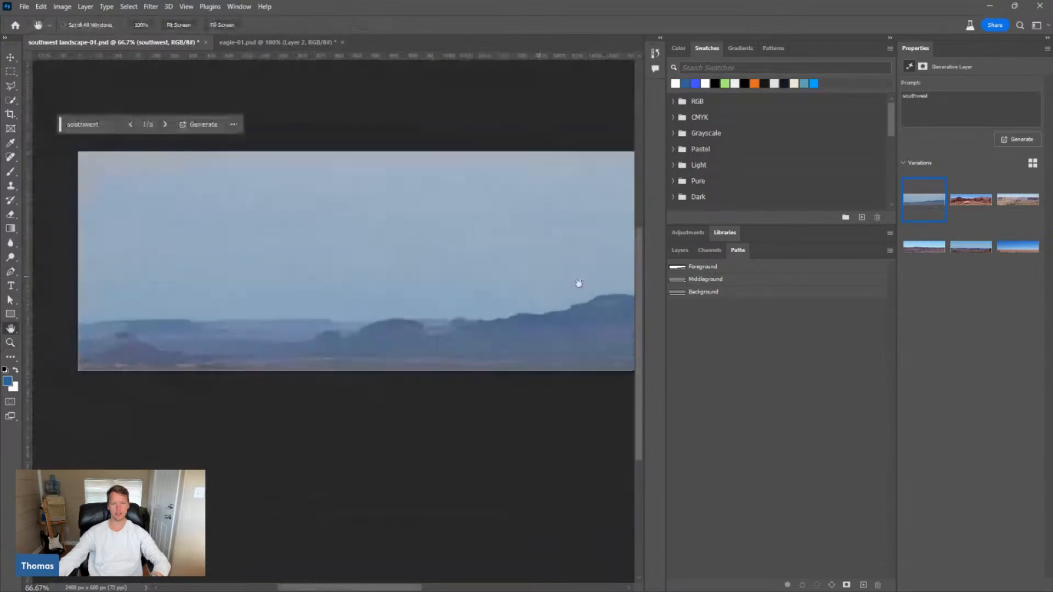
pyautogui.keyDown('ctrl'); pyautogui.click(678, 293); pyautogui.keyUp('ctrl')
pyautogui.keyDown('ctrl'); pyautogui.click(680, 281); pyautogui.keyUp('ctrl')
pyautogui.keyDown('ctrl'); pyautogui.click(680, 268); pyautogui.keyUp('ctrl')
pyautogui.hotkey('ctrl', 'd')
pyautogui.moveTo(599, 265); pyautogui.dragTo(553, 278)
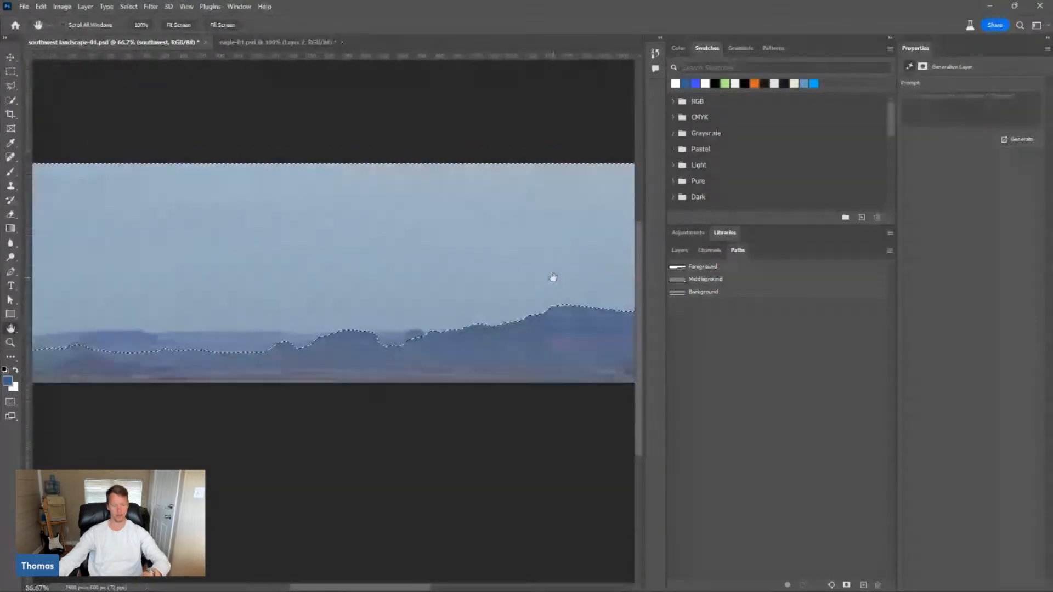
# Review the path choices in the Paths to Illustrator export, keep All Paths, and cancel the export
pyautogui.click(24, 6)
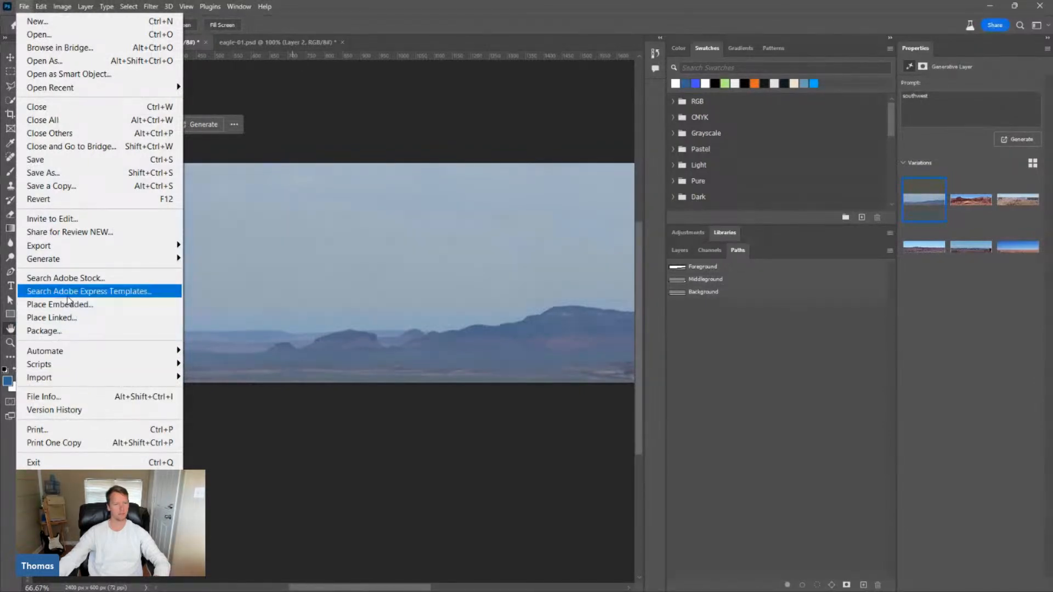
pyautogui.moveTo(65, 251)
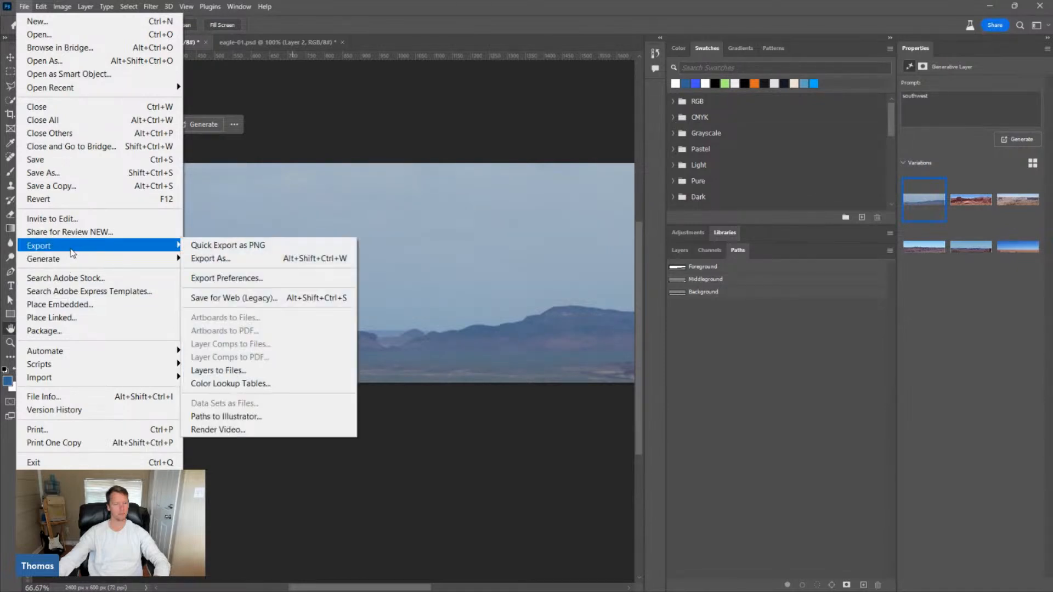
pyautogui.click(257, 418)
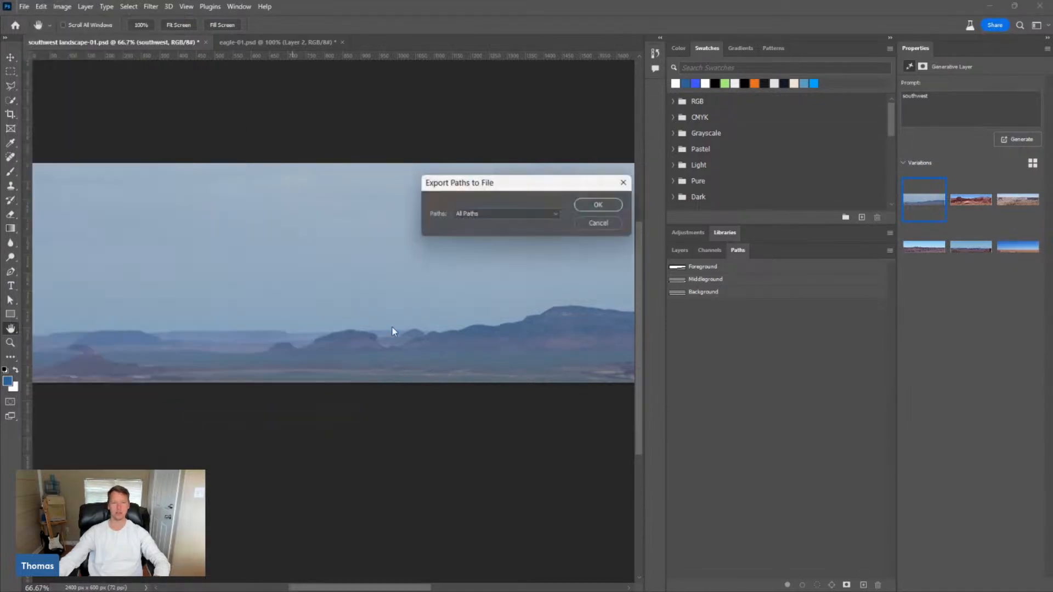
pyautogui.click(497, 214)
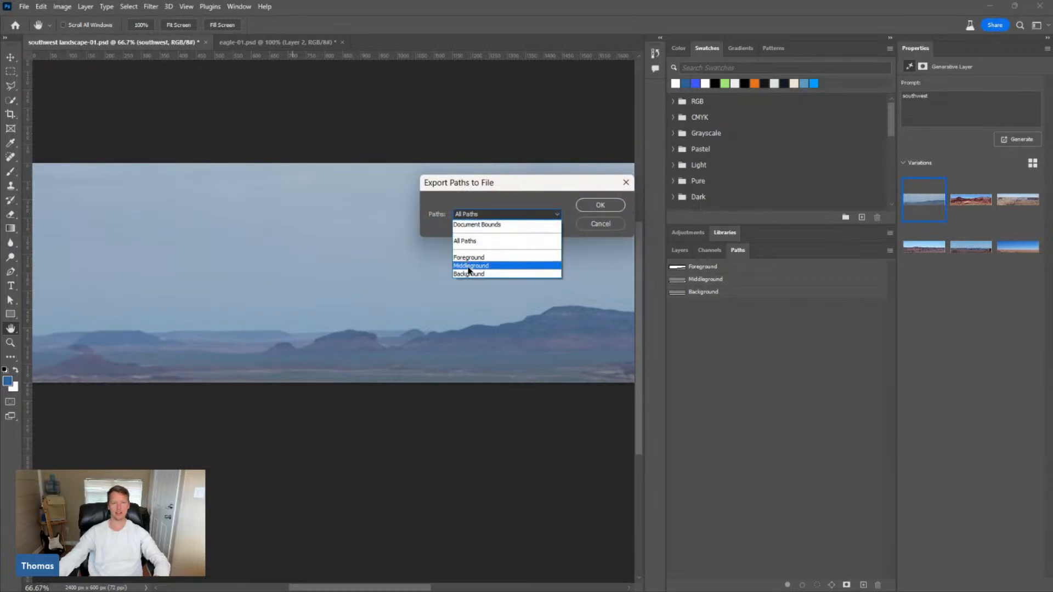
pyautogui.click(530, 241)
pyautogui.click(592, 226)
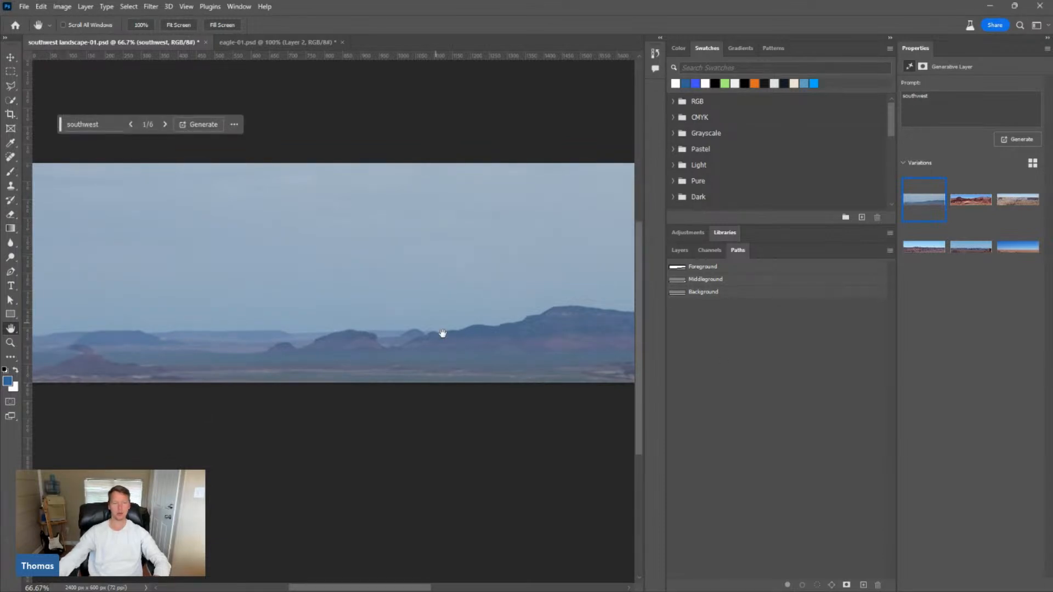
# Switch to Illustrator with skyline-southwest-01.ai and toggle the Foreground layer's visibility off and on
pyautogui.hotkey('alt', 'Tab')
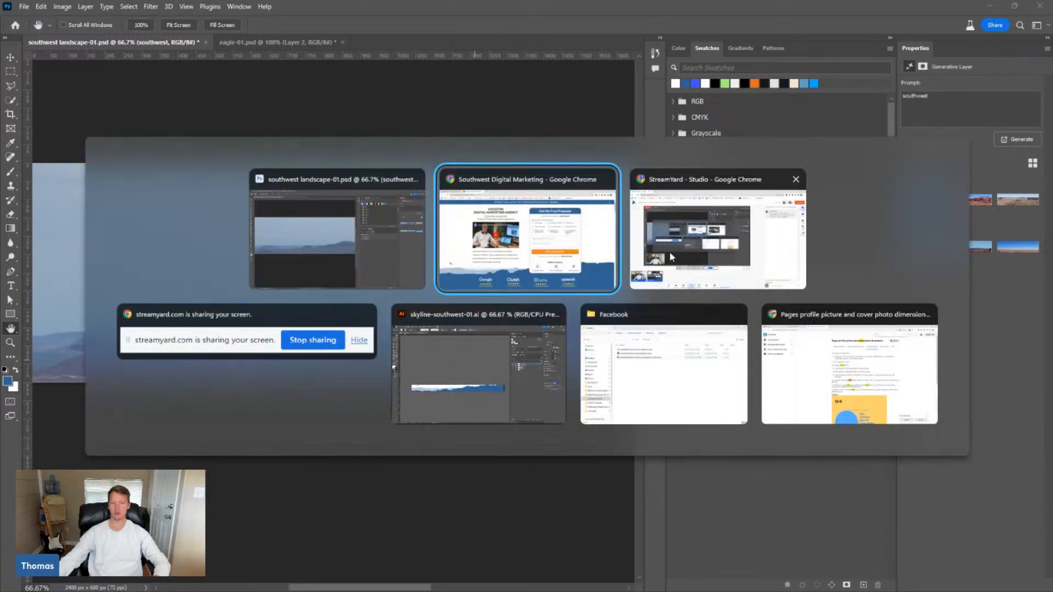
pyautogui.click(448, 369)
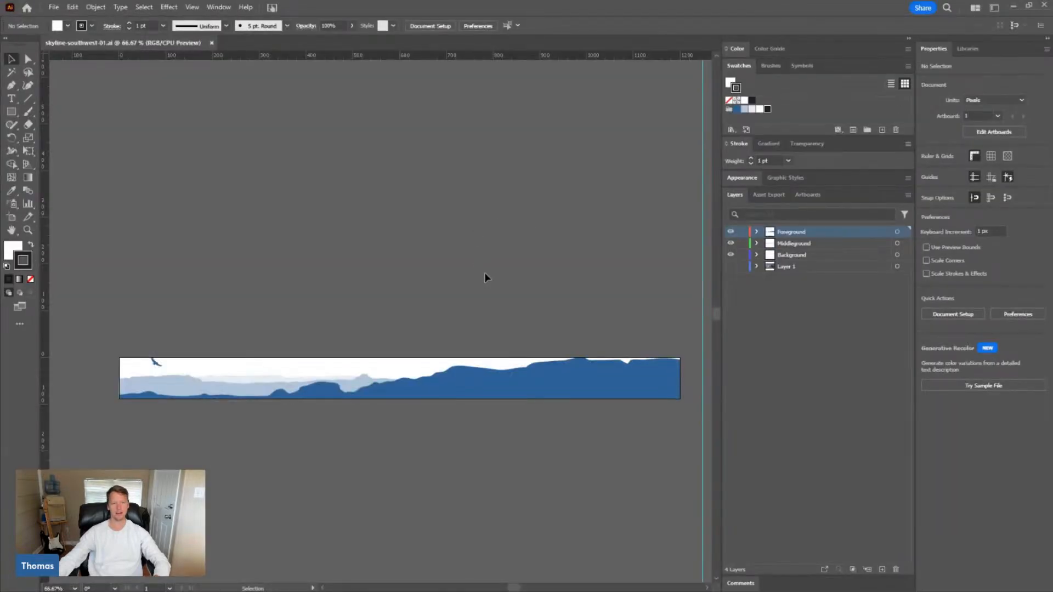
pyautogui.click(730, 231)
pyautogui.click(730, 232)
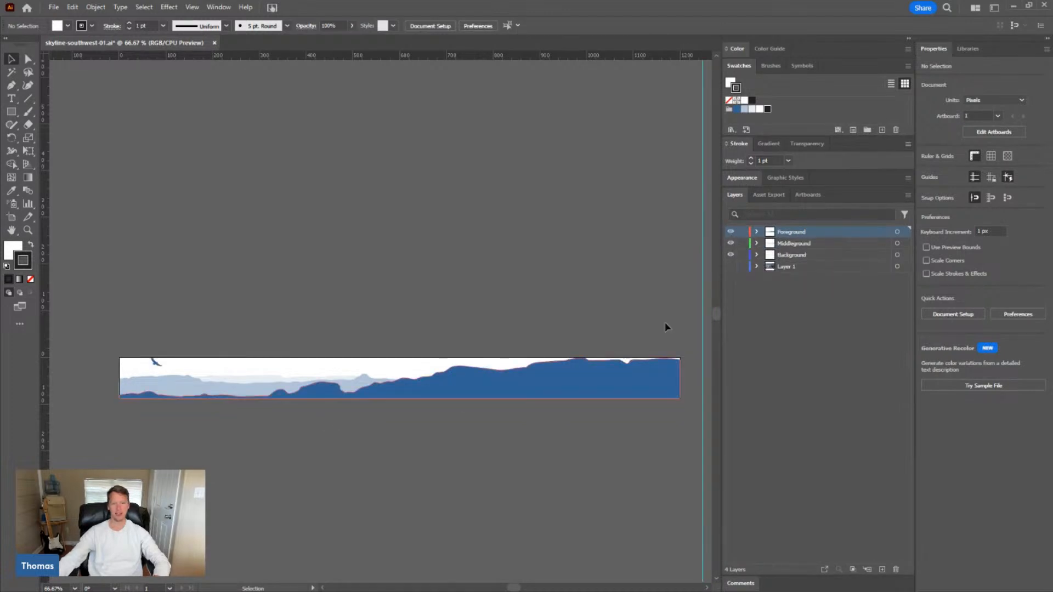
# Toggle the visibility of the Foreground, Middleground and Background layers to inspect each hill silhouette, leaving all three shown
pyautogui.click(730, 232)
pyautogui.click(730, 243)
pyautogui.click(731, 255)
pyautogui.click(731, 255)
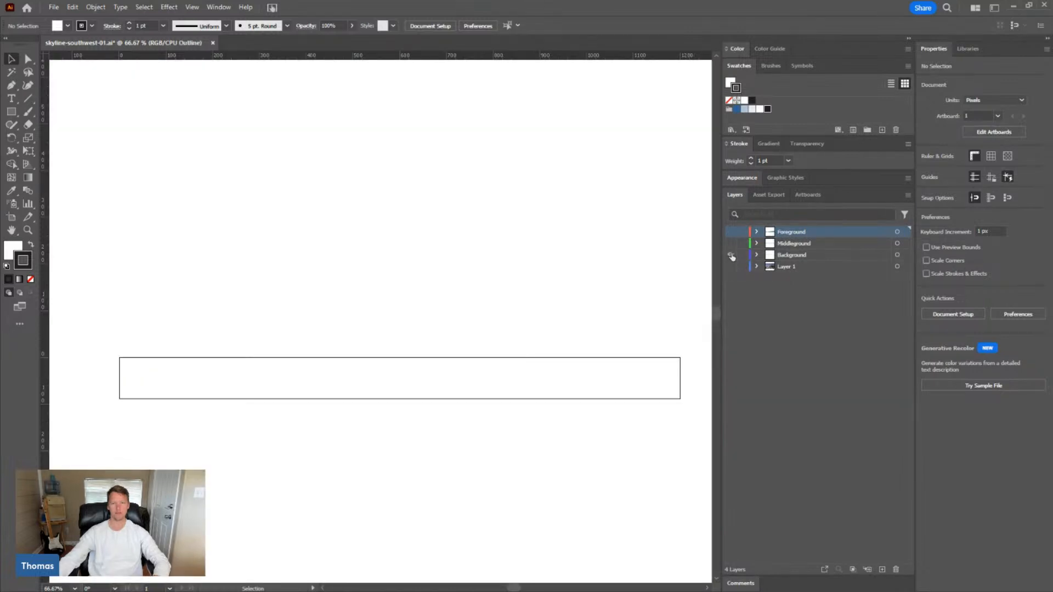
pyautogui.click(731, 244)
pyautogui.click(731, 232)
pyautogui.click(731, 244)
pyautogui.click(730, 255)
pyautogui.click(730, 255)
pyautogui.click(731, 244)
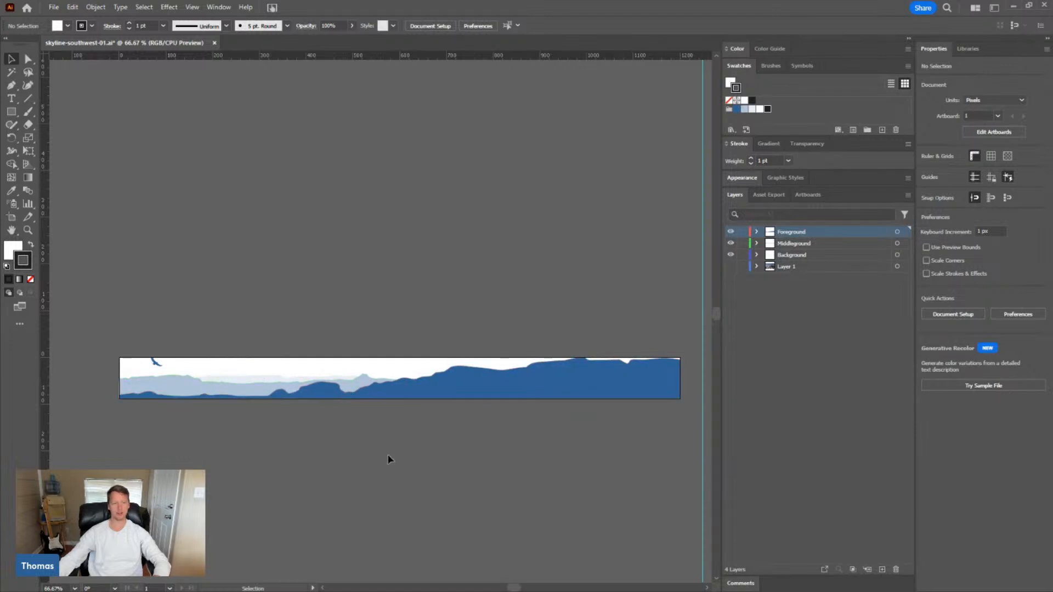
# Inspect the blue eagle silhouette up close in the sky above the skyline hills
pyautogui.press('z')
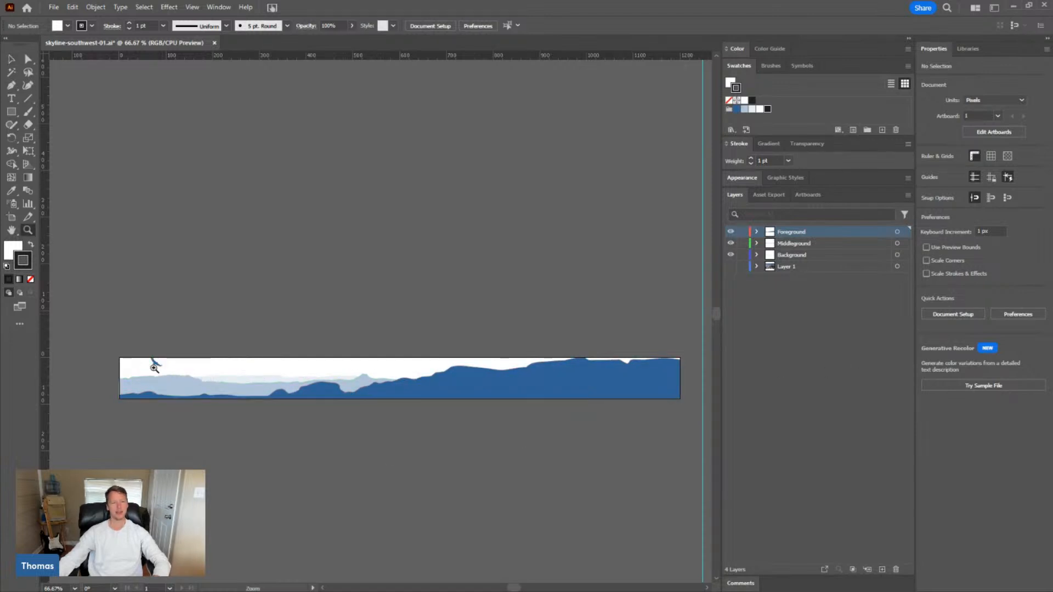
pyautogui.moveTo(141, 351); pyautogui.dragTo(187, 380)
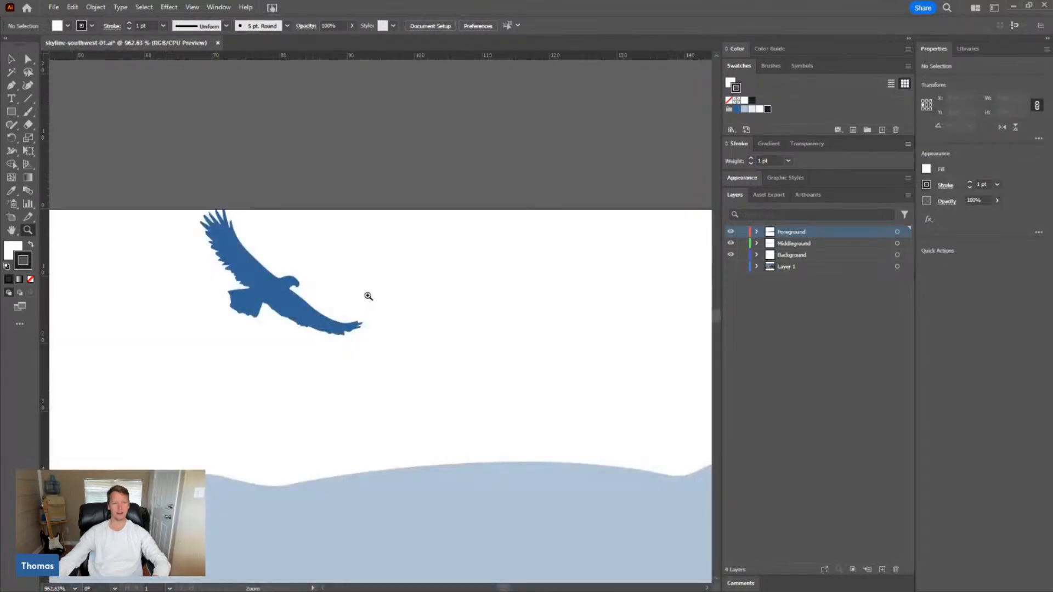
pyautogui.hotkey('ctrl', '0')
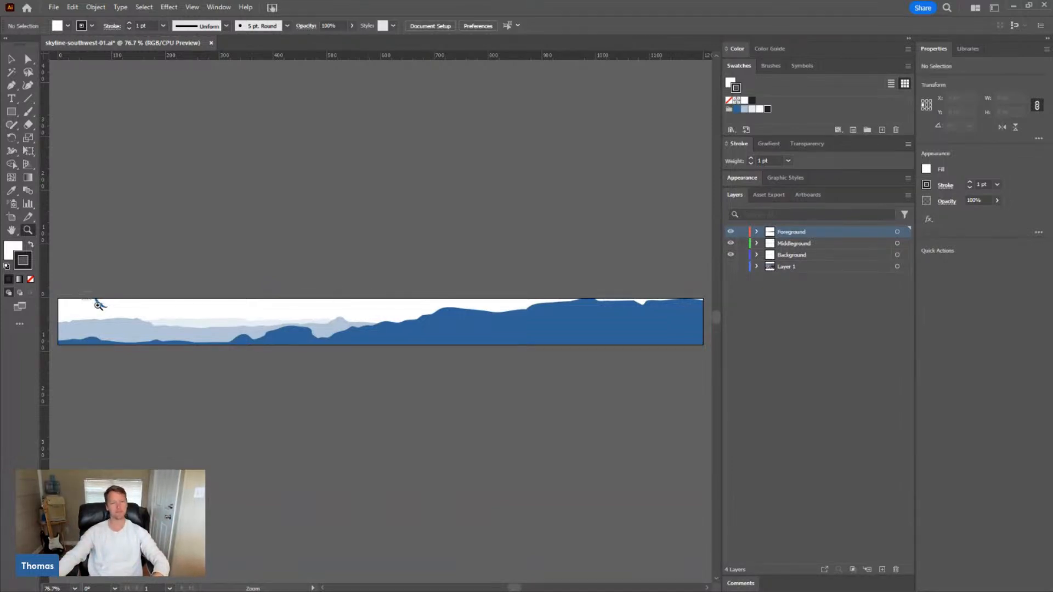
pyautogui.moveTo(83, 294); pyautogui.dragTo(122, 322)
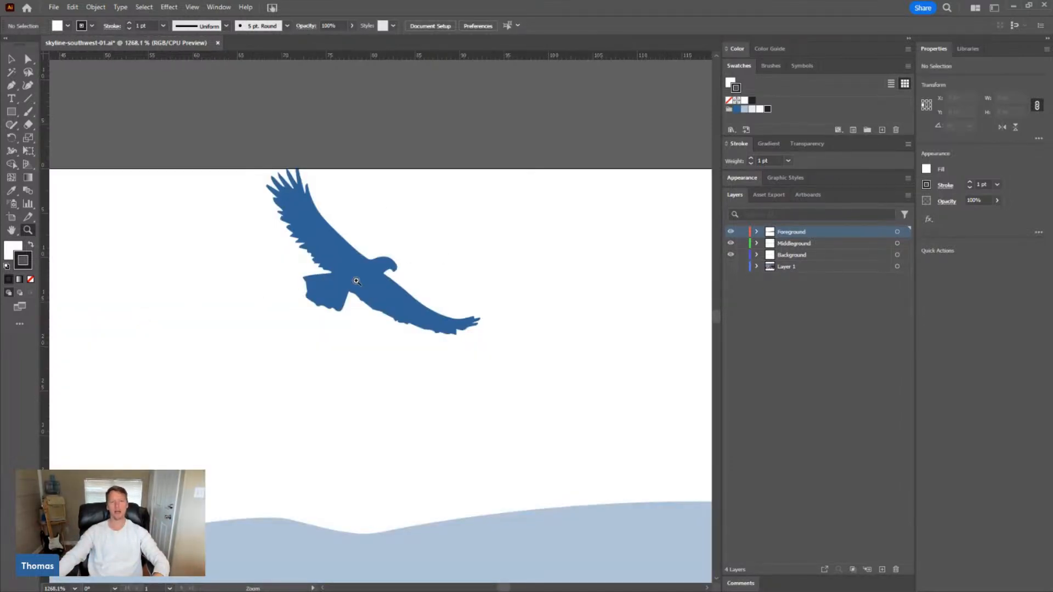
# Switch to Photoshop, open the layers of eagle-01.psd, and compare the Layer 1 eagle photo with the Layer 2 silhouette
pyautogui.hotkey('alt', 'Tab')
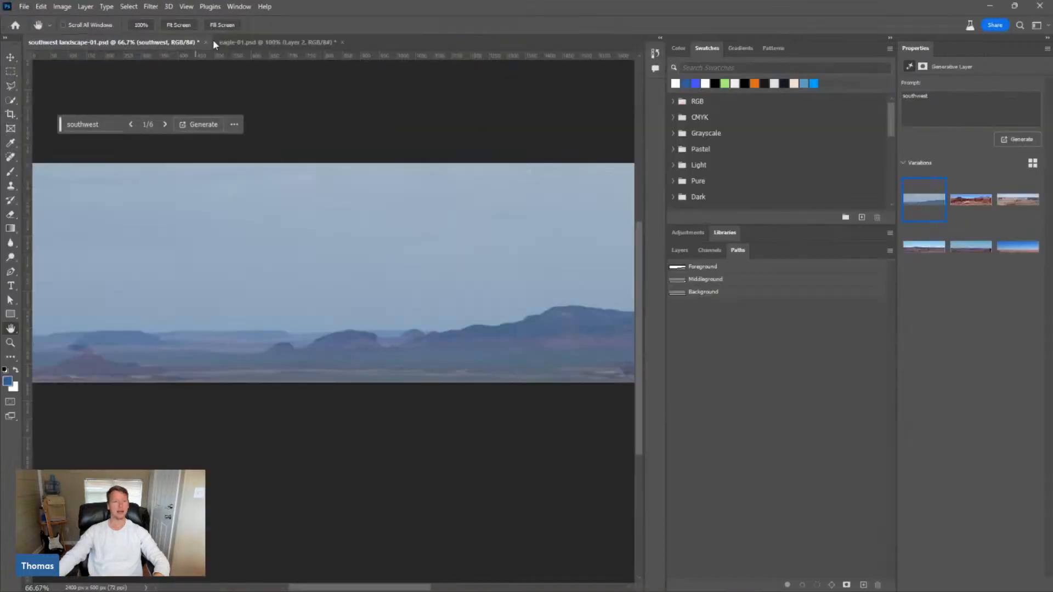
pyautogui.click(248, 43)
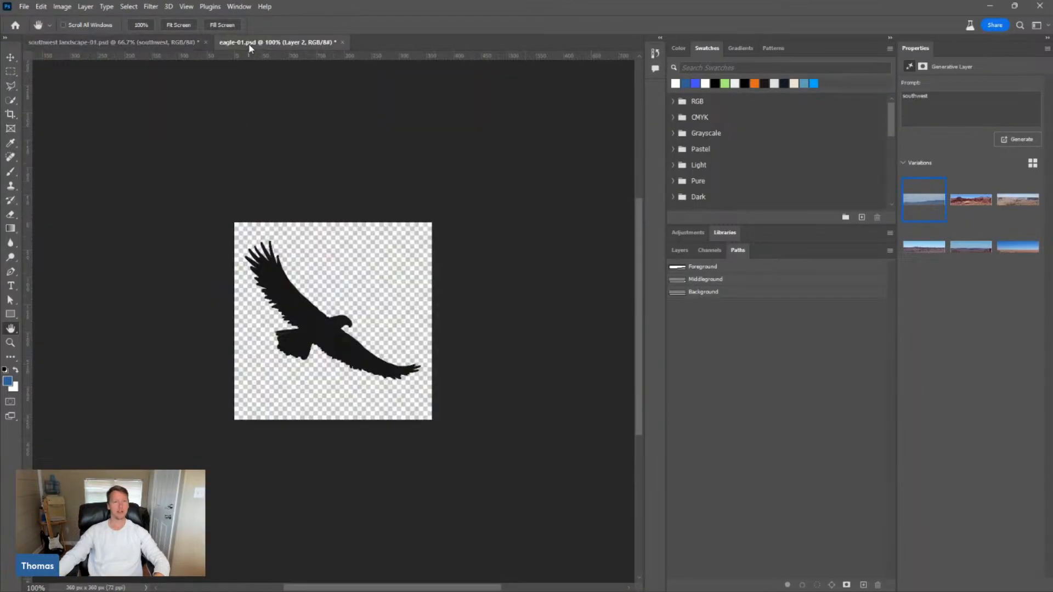
pyautogui.click(686, 251)
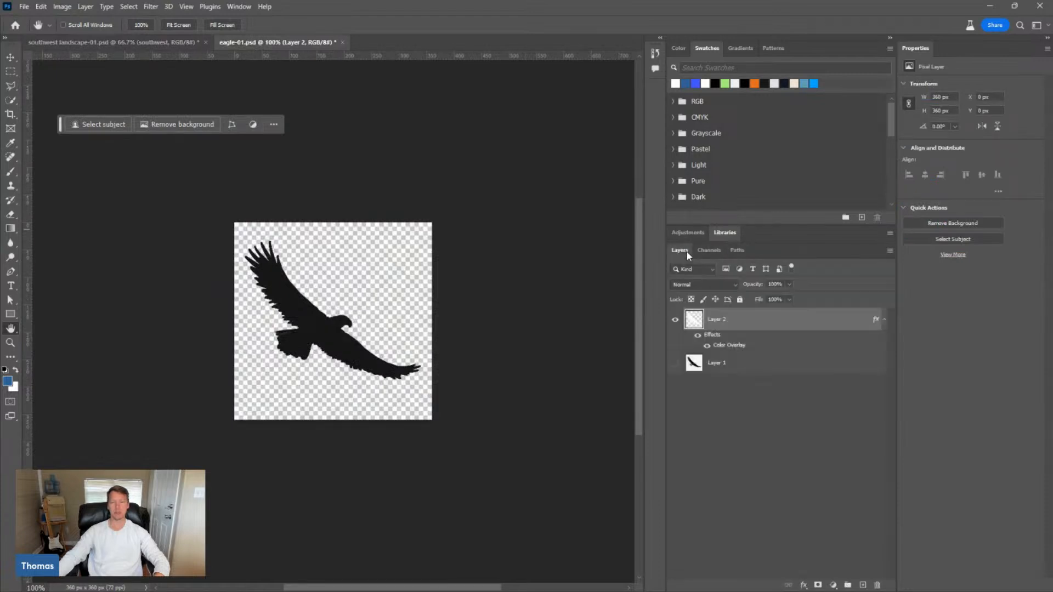
pyautogui.click(675, 364)
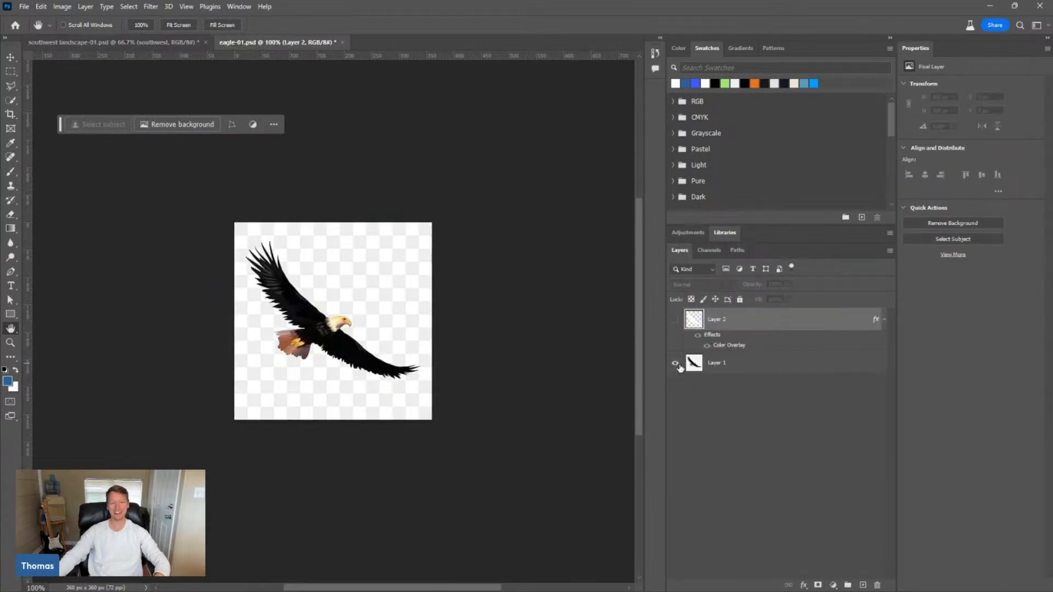
pyautogui.click(676, 363)
pyautogui.click(675, 321)
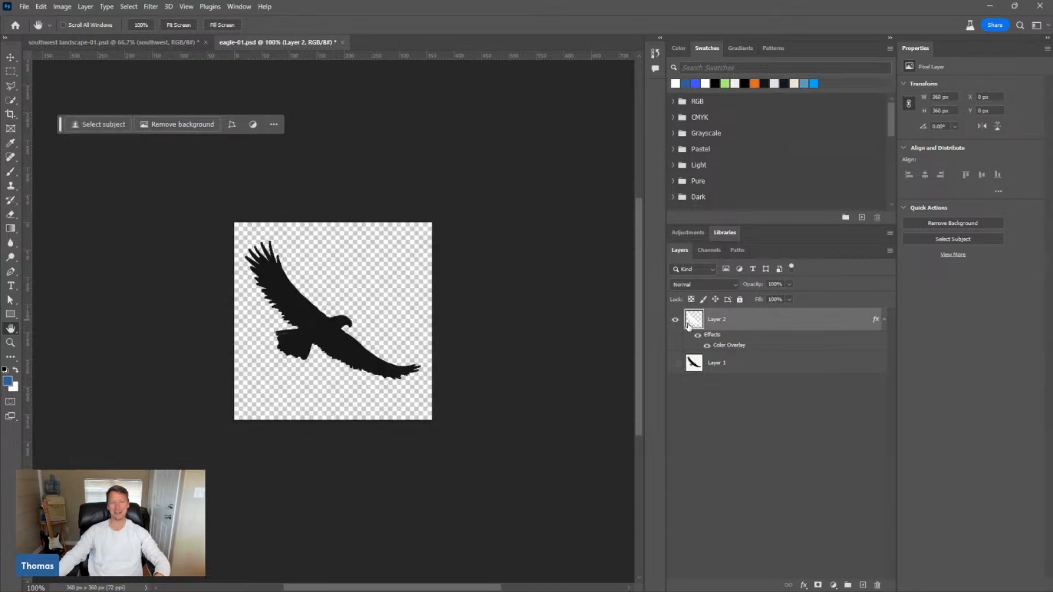
# Show Layer 1 with Layer 2 hidden, load Layer 1 as a selection, and deselect
pyautogui.click(675, 321)
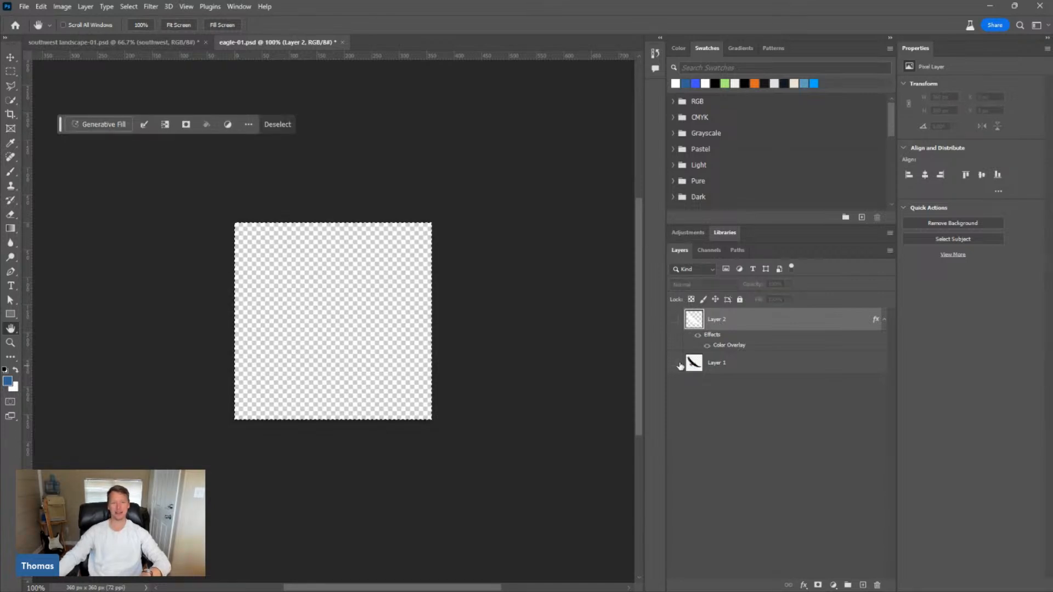
pyautogui.click(676, 364)
pyautogui.keyDown('ctrl'); pyautogui.click(694, 364); pyautogui.keyUp('ctrl')
pyautogui.hotkey('ctrl', 'd')
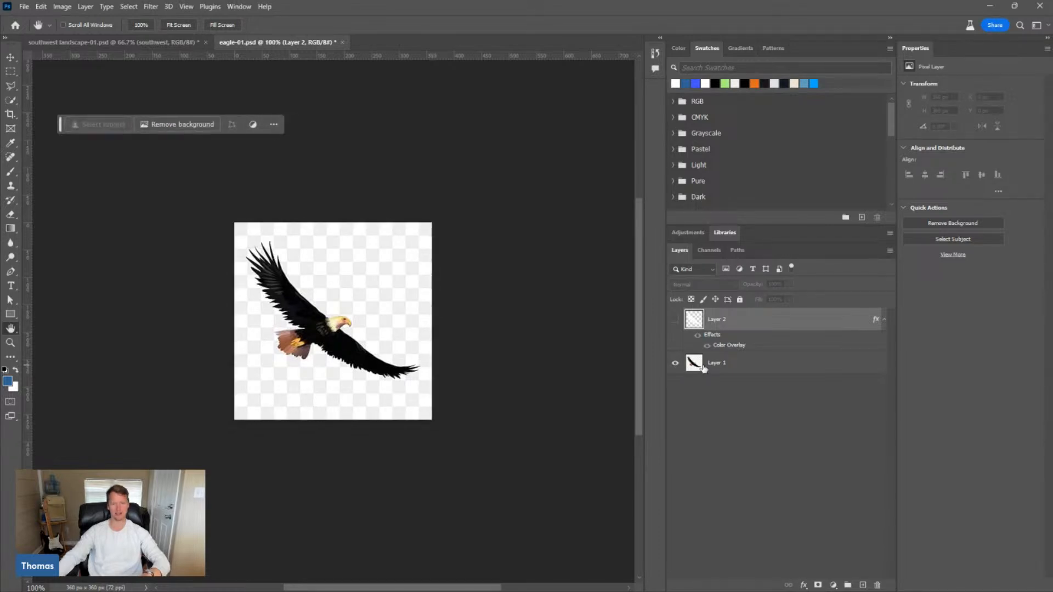
# Try selecting the eagle with the Quick Selection tool, including with Layer 1 active, and clear each selection
pyautogui.press('w')
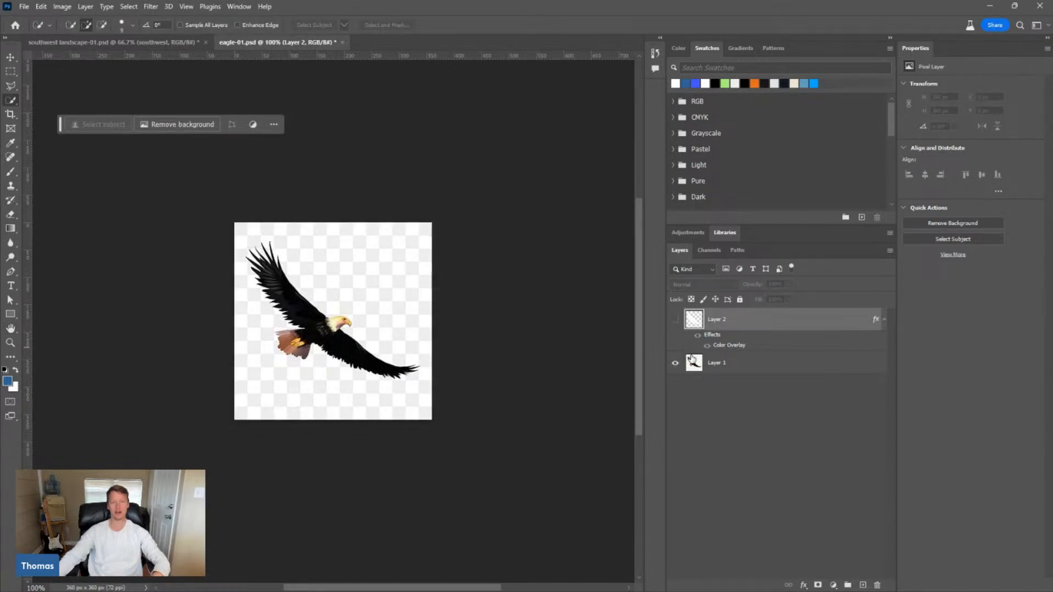
pyautogui.moveTo(328, 266)
pyautogui.mouseDown()
pyautogui.moveTo(386, 306)
pyautogui.moveTo(390, 332)
pyautogui.moveTo(362, 292)
pyautogui.mouseUp()
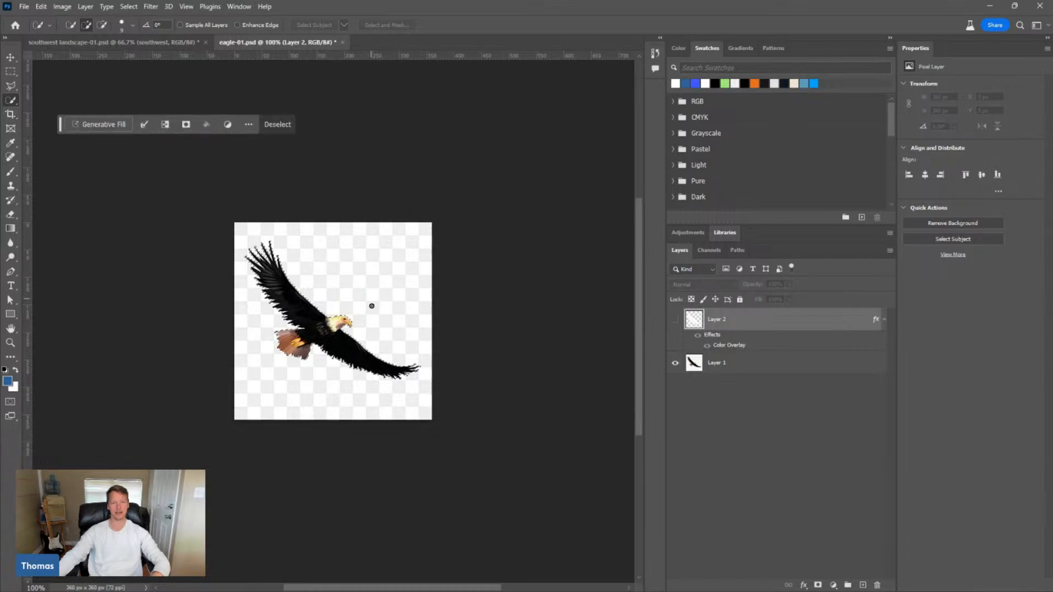
pyautogui.hotkey('ctrl', 'd')
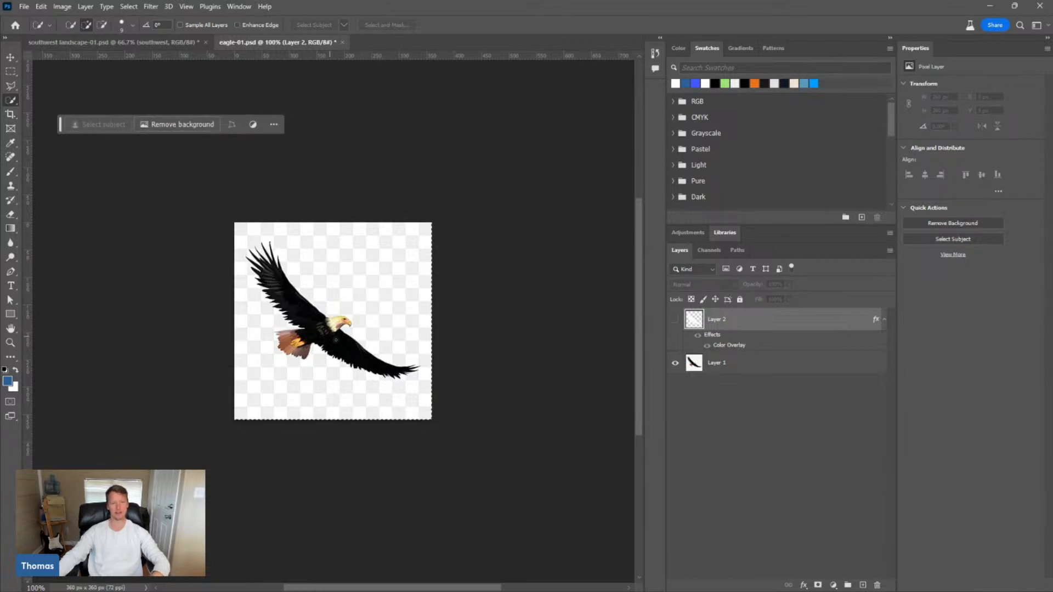
pyautogui.moveTo(335, 341); pyautogui.dragTo(361, 351)
pyautogui.hotkey('ctrl', 'd')
pyautogui.click(725, 364)
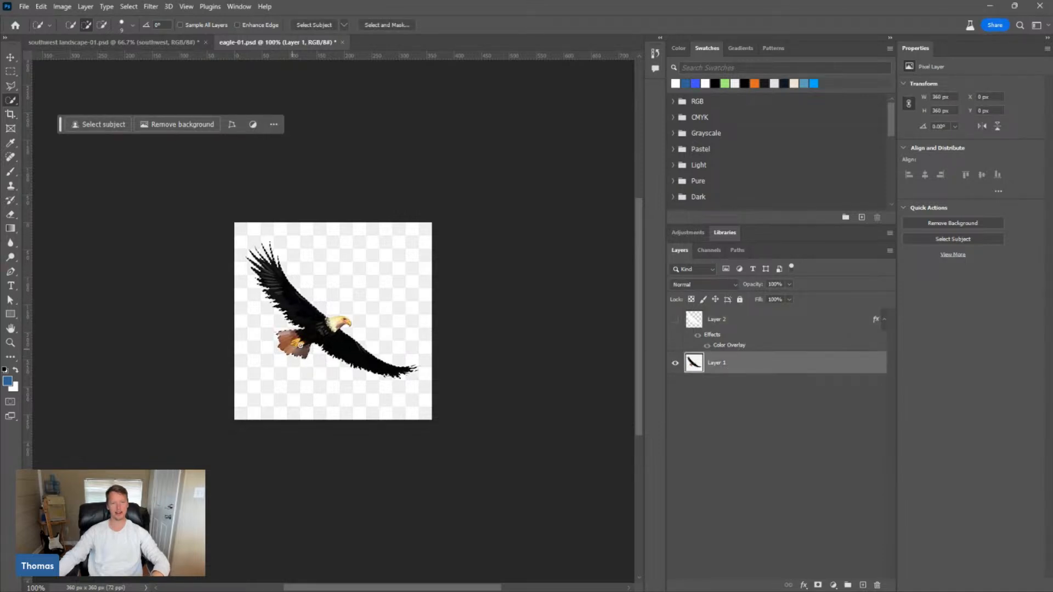
pyautogui.hotkey('ctrl', 'd')
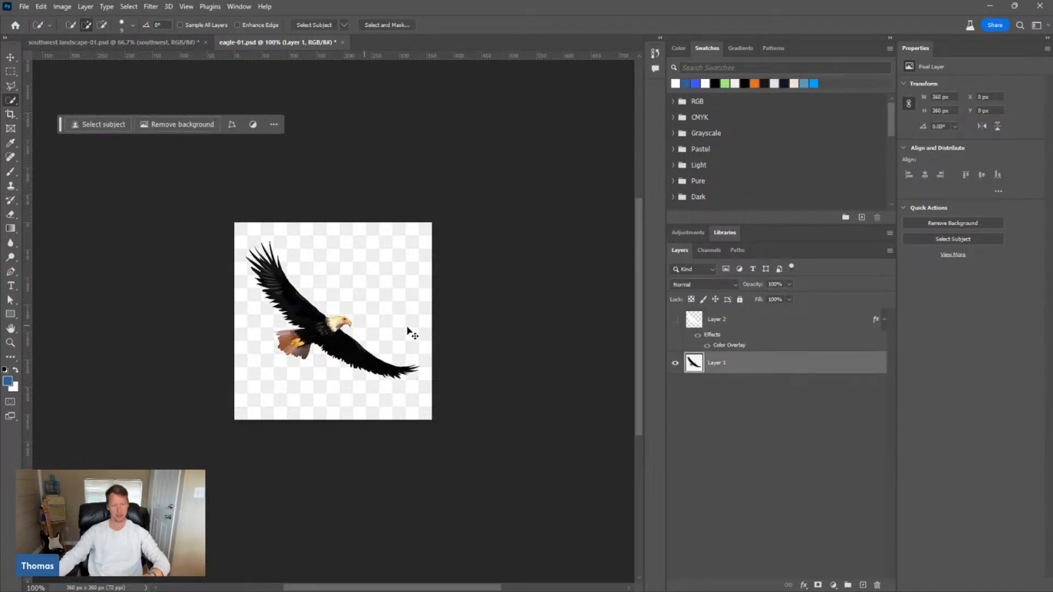
# Show only the Layer 2 silhouette, preview its Color Overlay in red #a53535, and cancel the layer style change
pyautogui.click(674, 364)
pyautogui.click(675, 320)
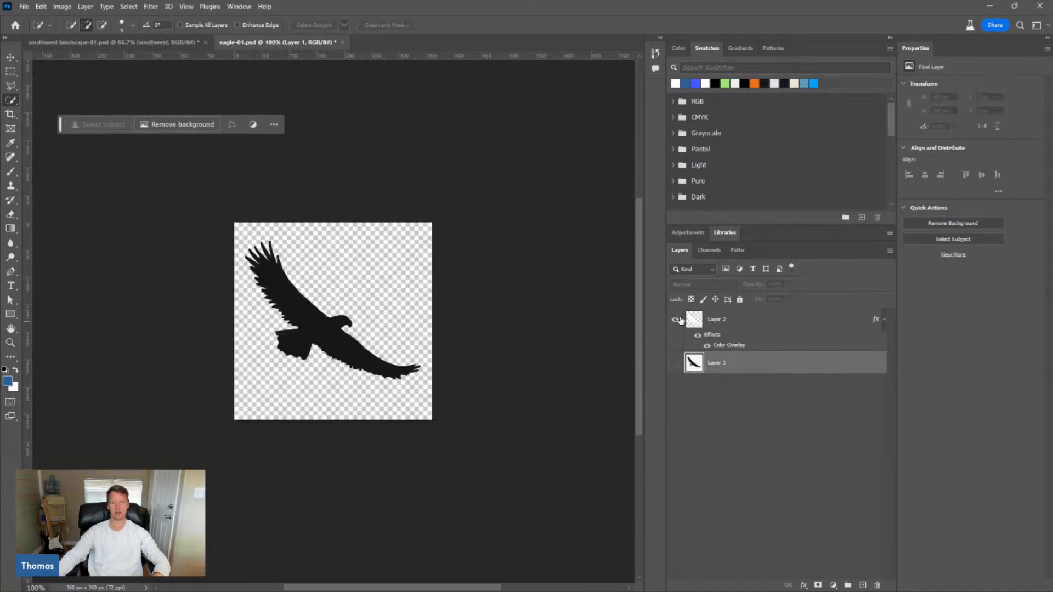
pyautogui.click(759, 323)
pyautogui.doubleClick(759, 316)
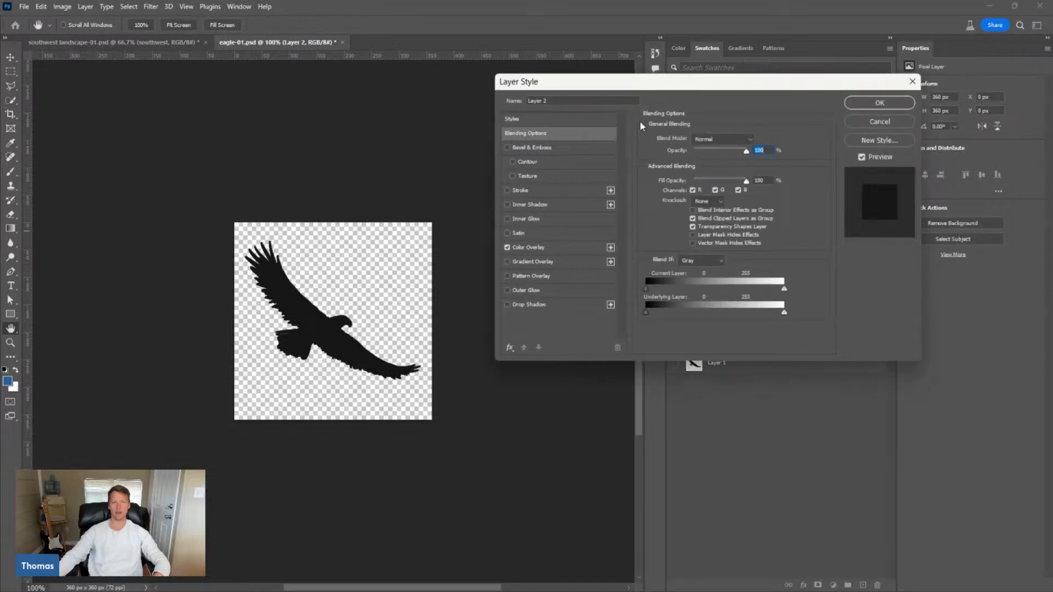
pyautogui.click(520, 247)
pyautogui.click(757, 140)
pyautogui.click(722, 311)
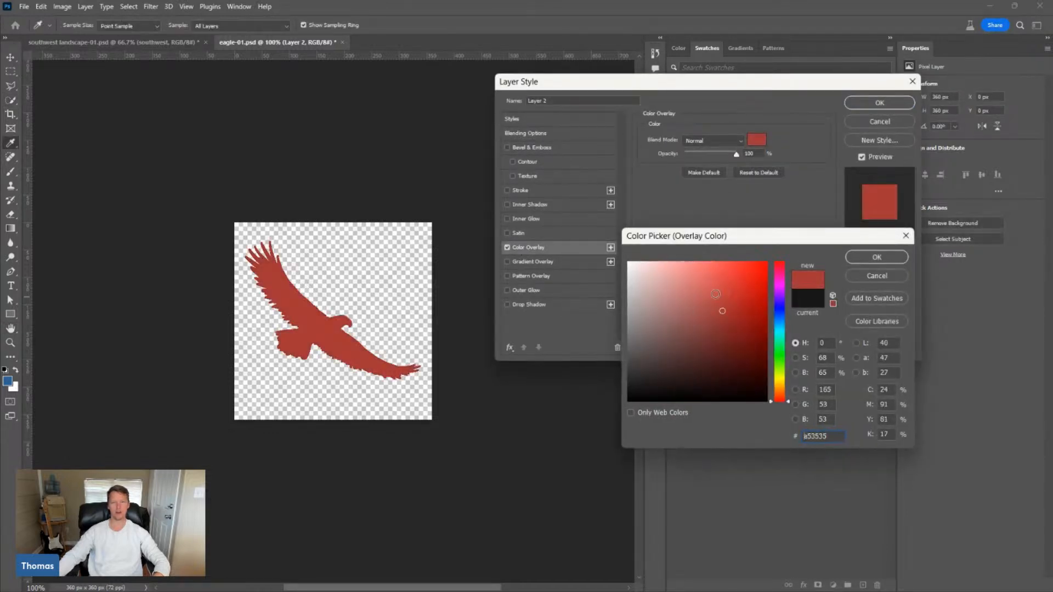
pyautogui.click(894, 276)
pyautogui.click(892, 125)
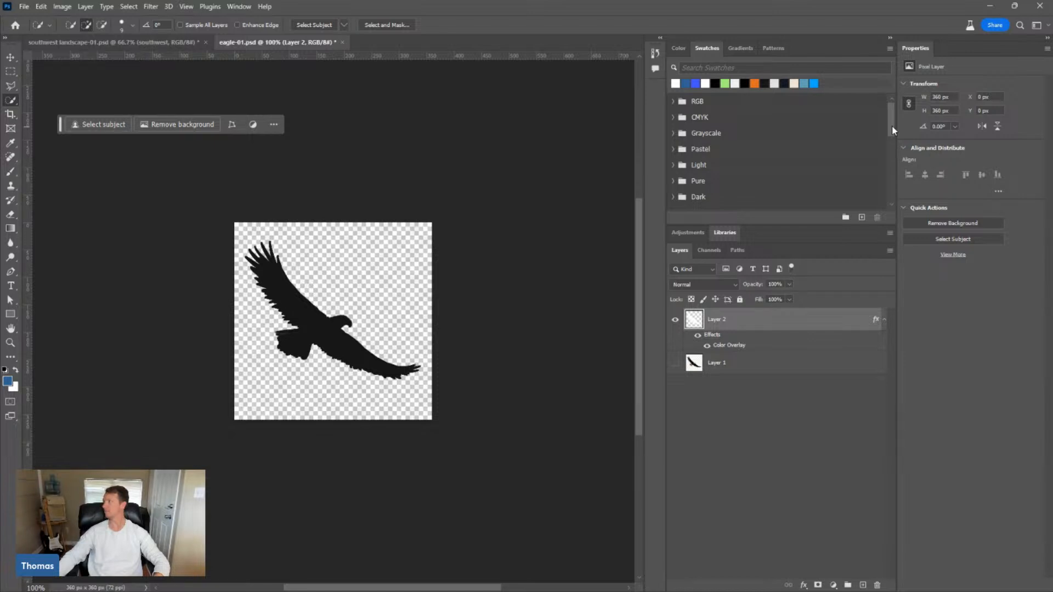
# Toggle the Layer 2 silhouette's visibility off and on, and make Layer 2 the active layer
pyautogui.click(706, 447)
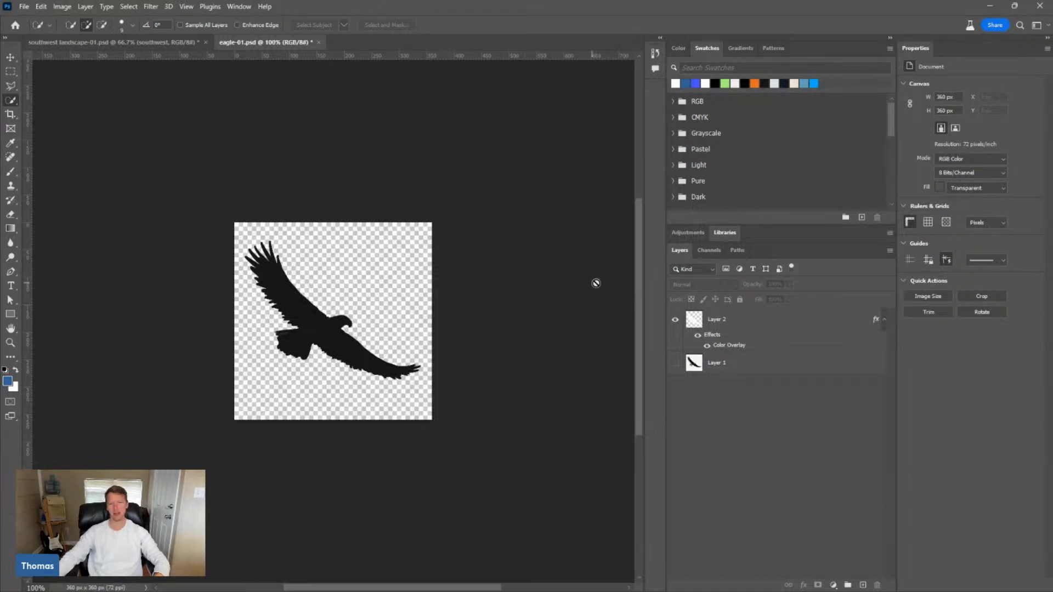
pyautogui.click(675, 320)
pyautogui.click(675, 319)
pyautogui.click(775, 317)
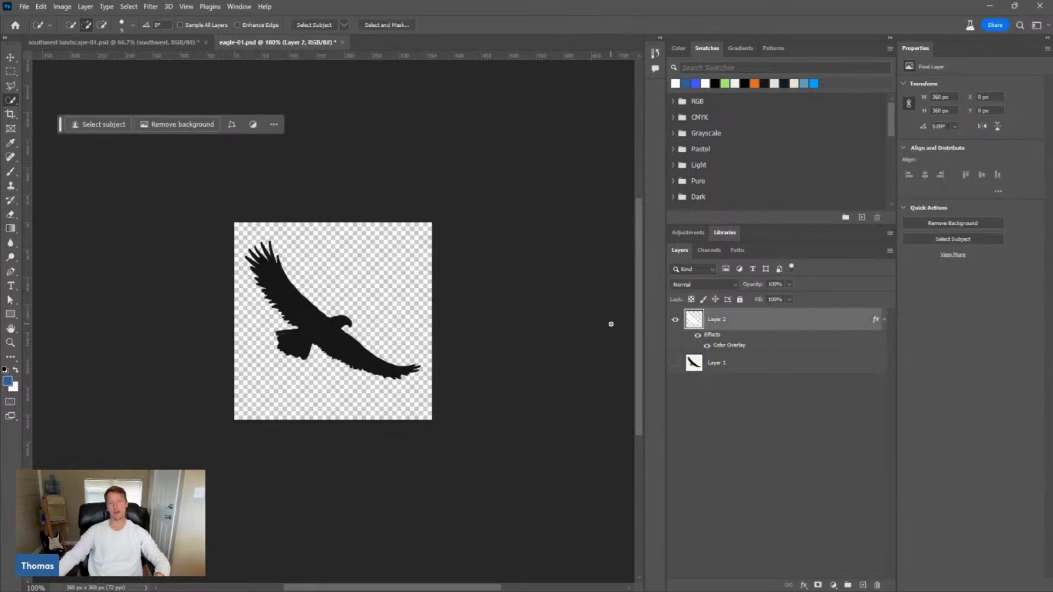
# Load Layer 2's eagle shape as a selection, check the document's paths, and return to the layers with nothing selected
pyautogui.keyDown('ctrl'); pyautogui.click(694, 321); pyautogui.keyUp('ctrl')
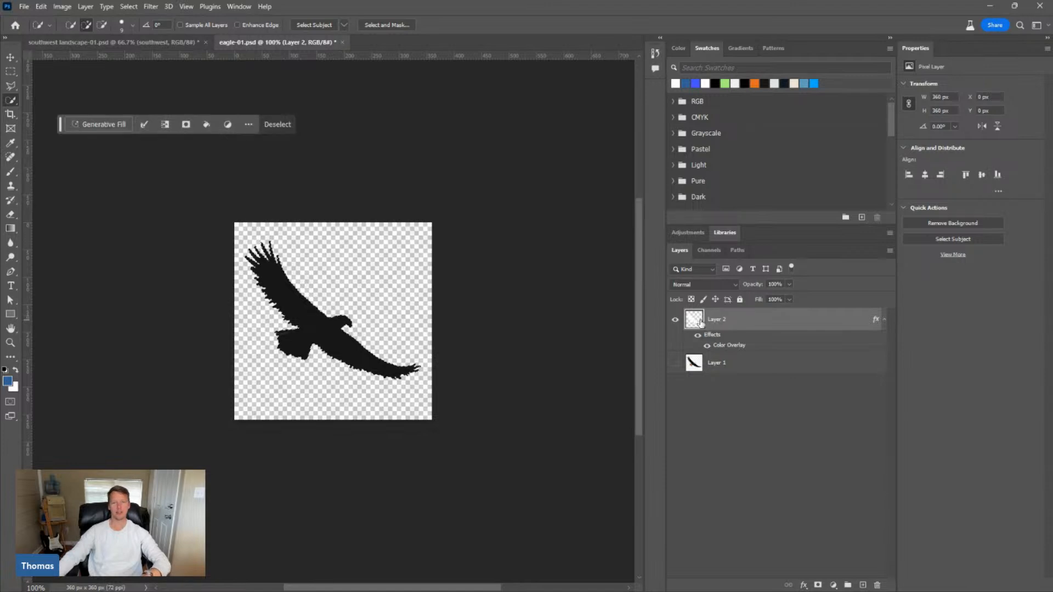
pyautogui.click(734, 252)
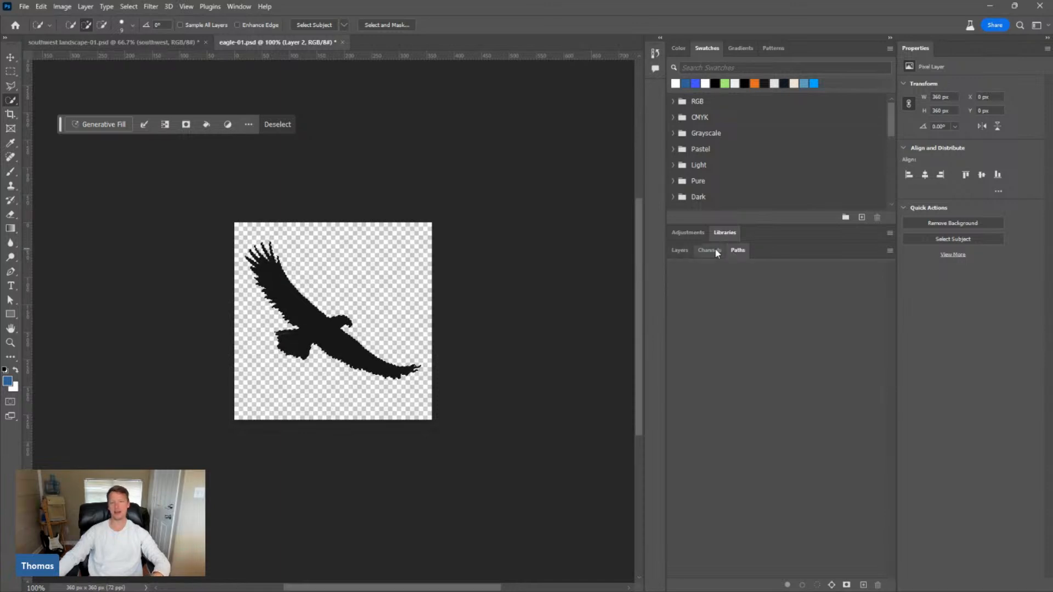
pyautogui.click(679, 251)
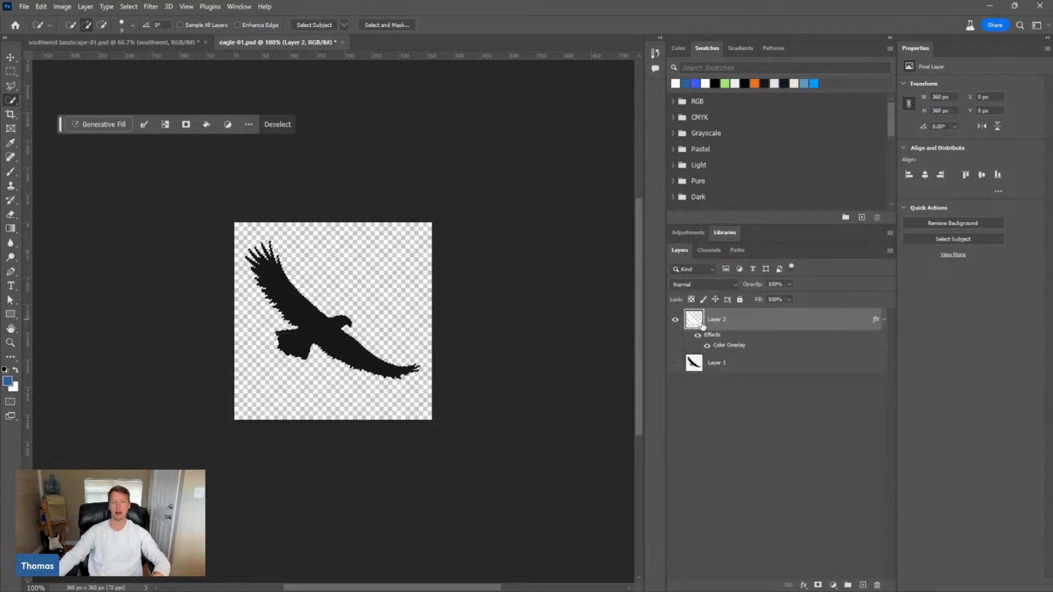
pyautogui.click(715, 400)
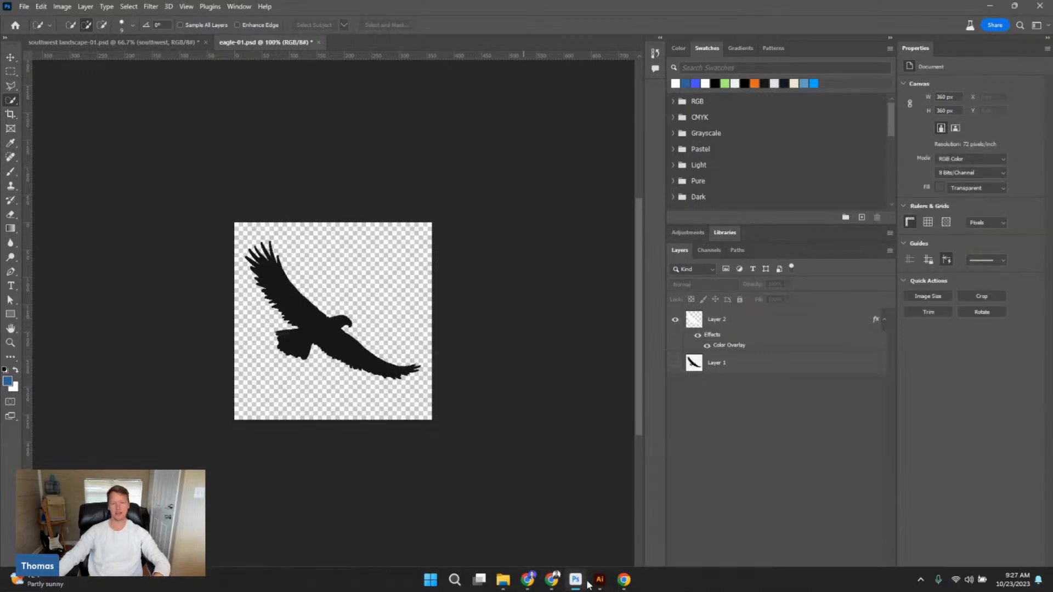
# Switch to Illustrator and view the eagle's placement relative to the hills in the wider skyline artwork
pyautogui.click(599, 580)
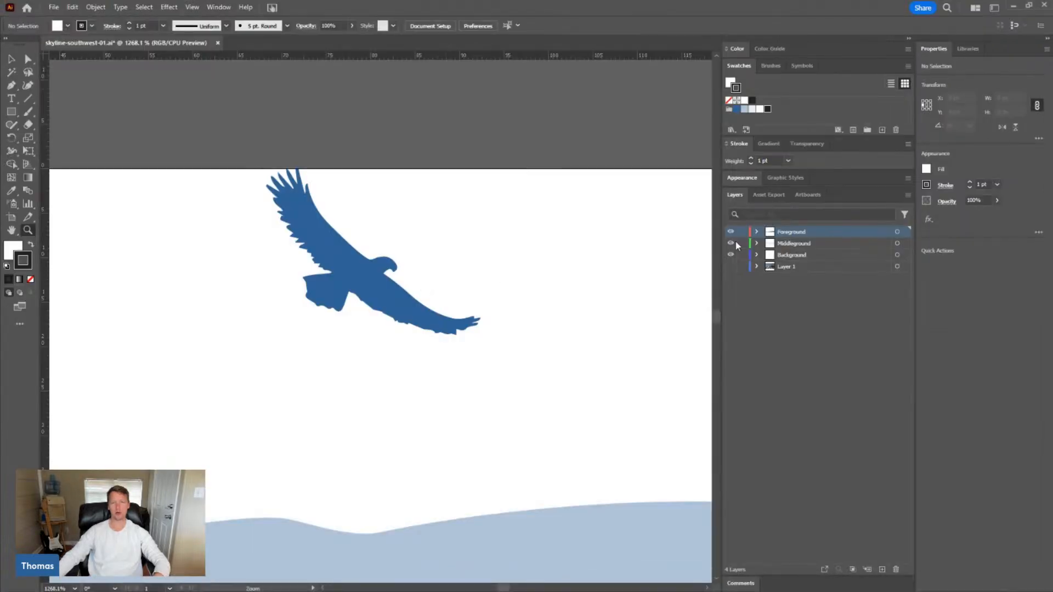
pyautogui.keyDown('alt'); pyautogui.click(544, 239); pyautogui.keyUp('alt')
pyautogui.keyDown('alt'); pyautogui.click(544, 240); pyautogui.keyUp('alt')
pyautogui.keyDown('alt'); pyautogui.click(544, 239); pyautogui.keyUp('alt')
pyautogui.keyDown('alt'); pyautogui.click(544, 239); pyautogui.keyUp('alt')
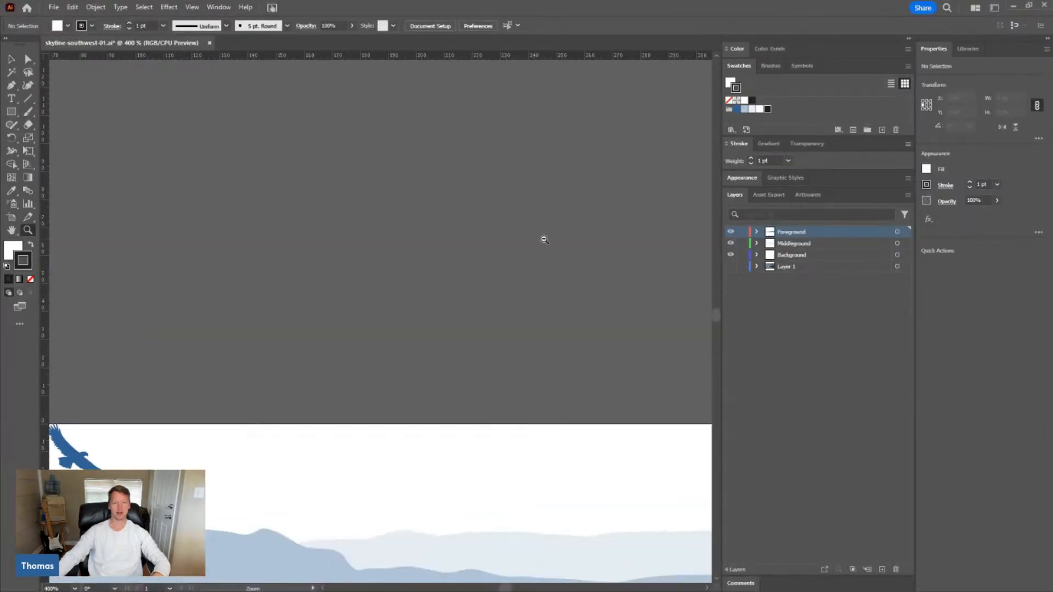
pyautogui.keyDown('alt'); pyautogui.click(544, 239); pyautogui.keyUp('alt')
pyautogui.keyDown('alt'); pyautogui.click(544, 239); pyautogui.keyUp('alt')
pyautogui.press('space')
pyautogui.moveTo(372, 324); pyautogui.dragTo(605, 277)
pyautogui.keyDown('alt'); pyautogui.click(550, 261); pyautogui.keyUp('alt')
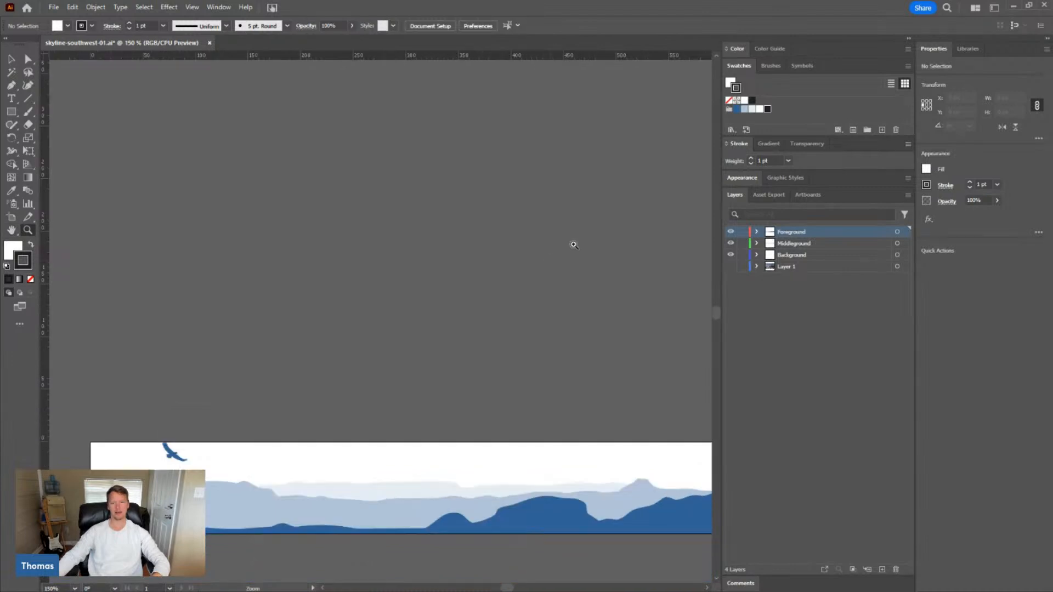
# Return to Photoshop and export the eagle silhouette as a PNG to the Downloads folder
pyautogui.hotkey('alt', 'Tab')
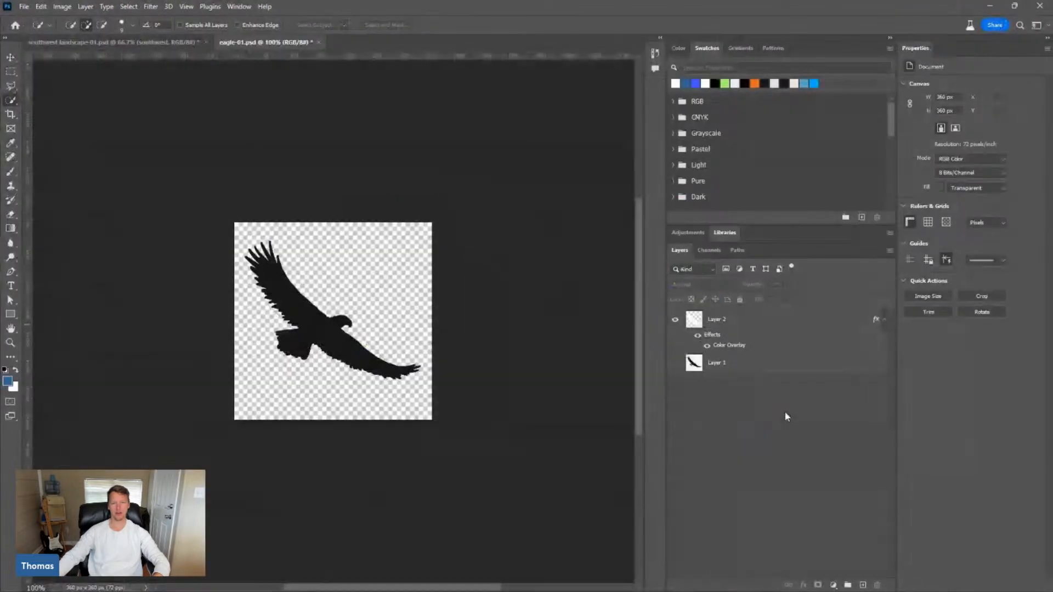
pyautogui.click(25, 7)
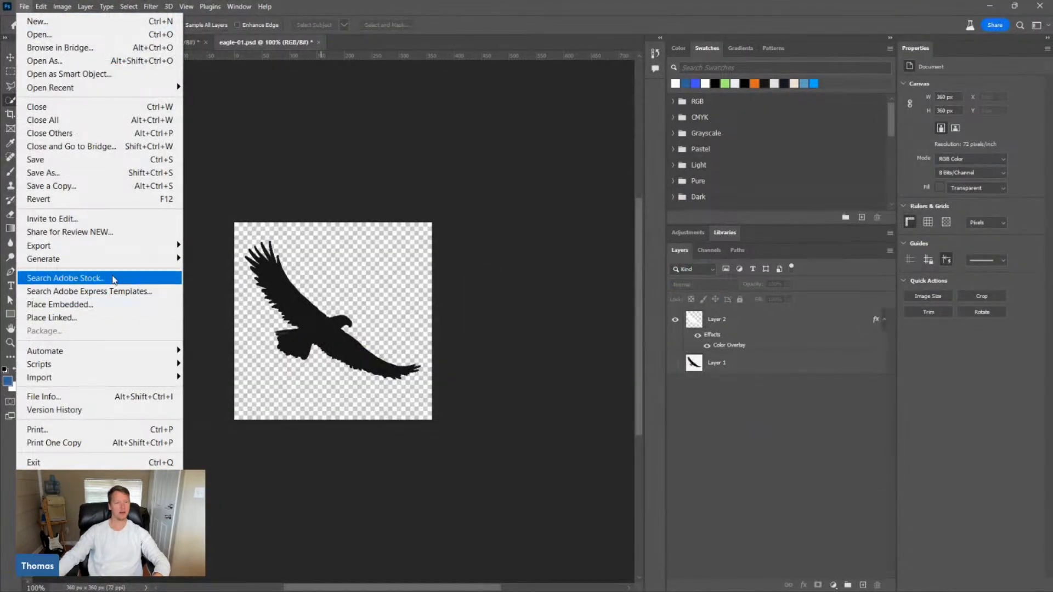
pyautogui.moveTo(111, 250)
pyautogui.click(216, 245)
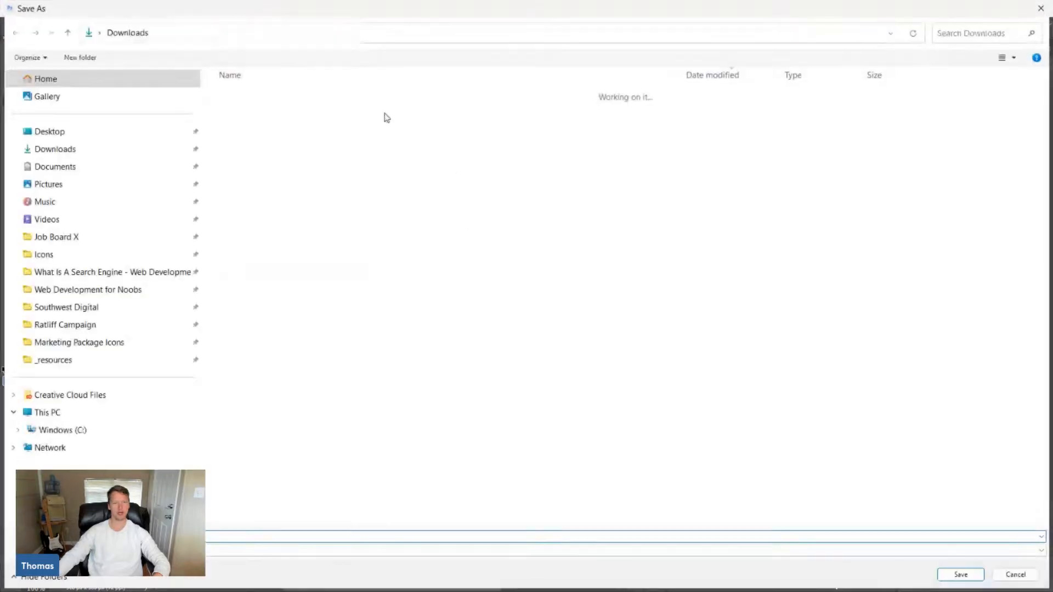
pyautogui.click(86, 127)
pyautogui.click(77, 151)
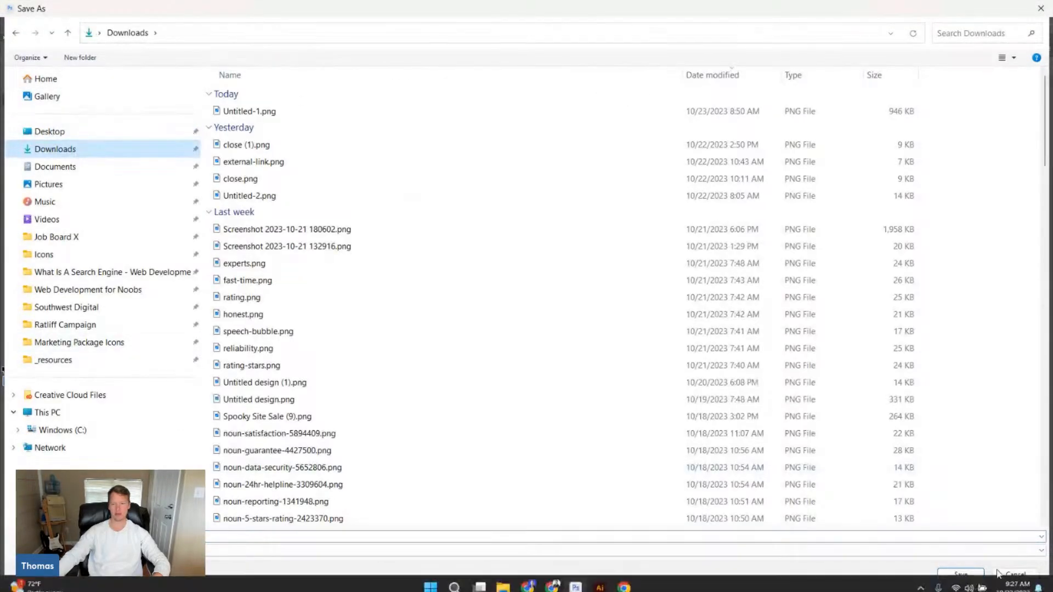
pyautogui.click(961, 573)
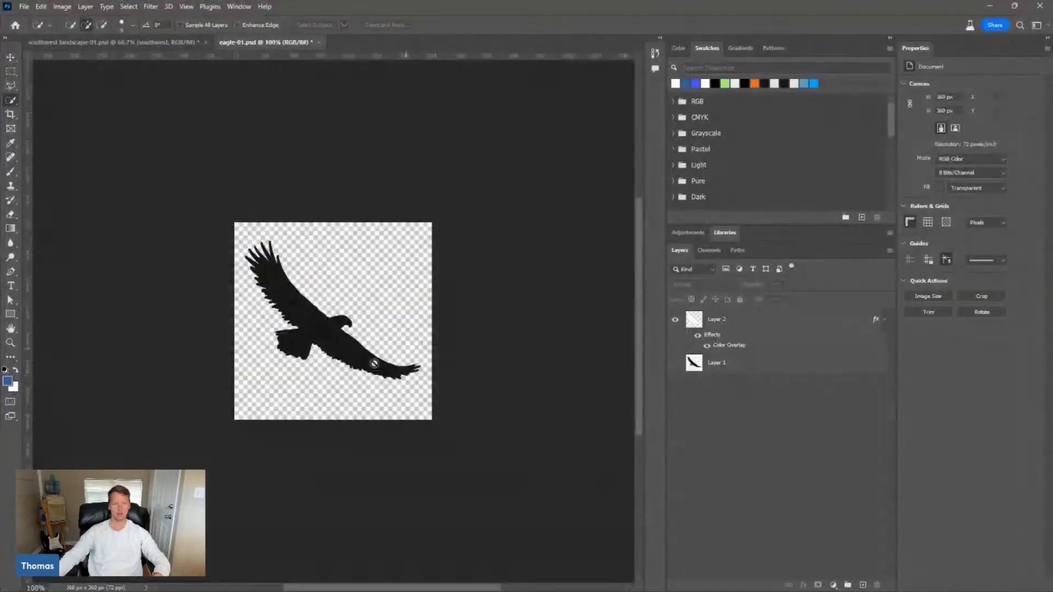
# Switch to Illustrator and place eagle-01.png from the Downloads folder above the skyline artwork
pyautogui.click(992, 7)
pyautogui.hotkey('alt', 'Tab')
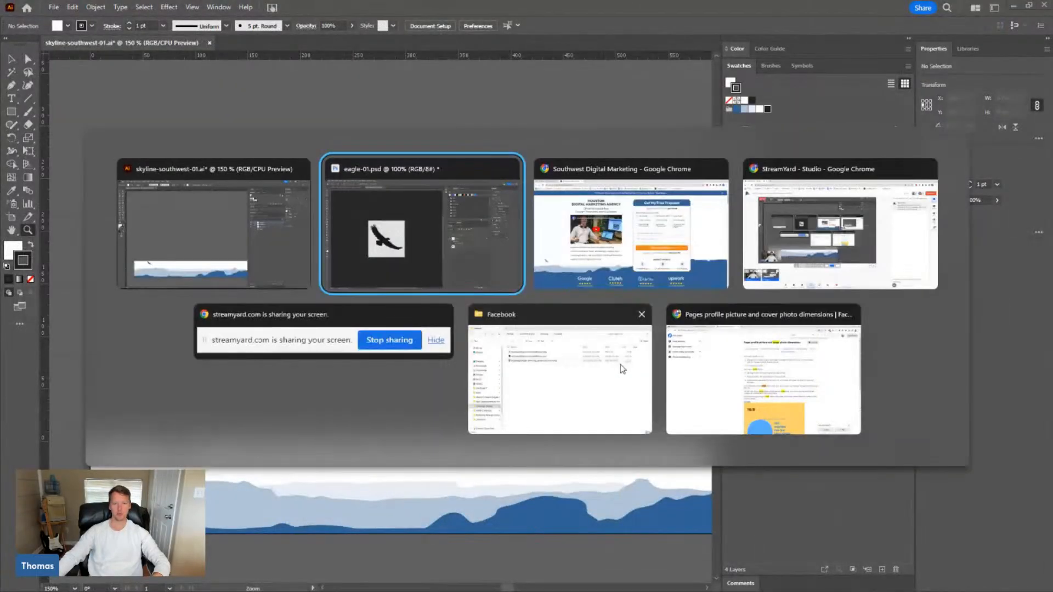
pyautogui.hotkey('alt', 'Tab')
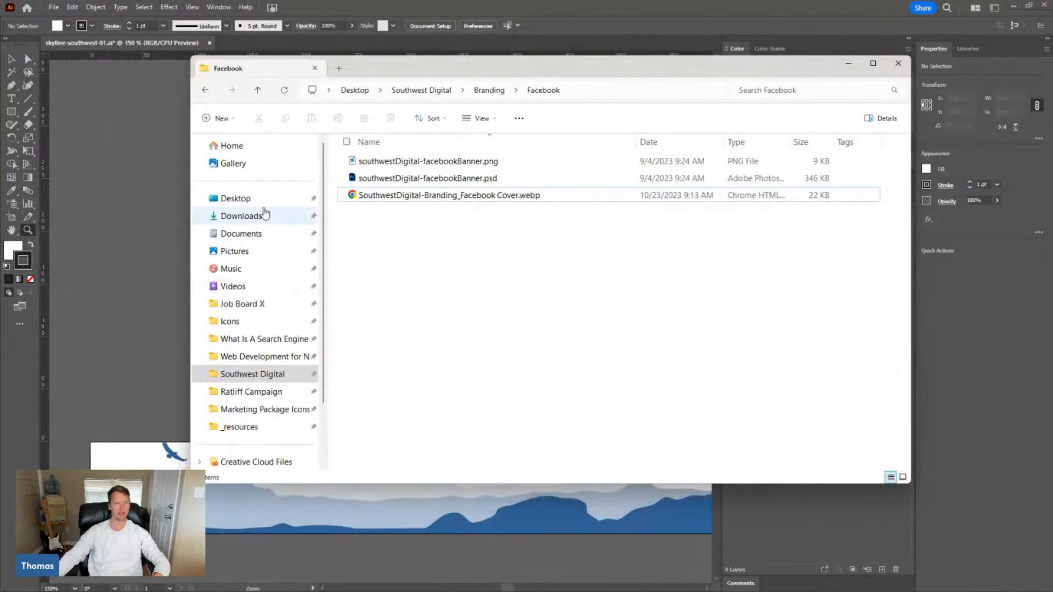
pyautogui.click(258, 233)
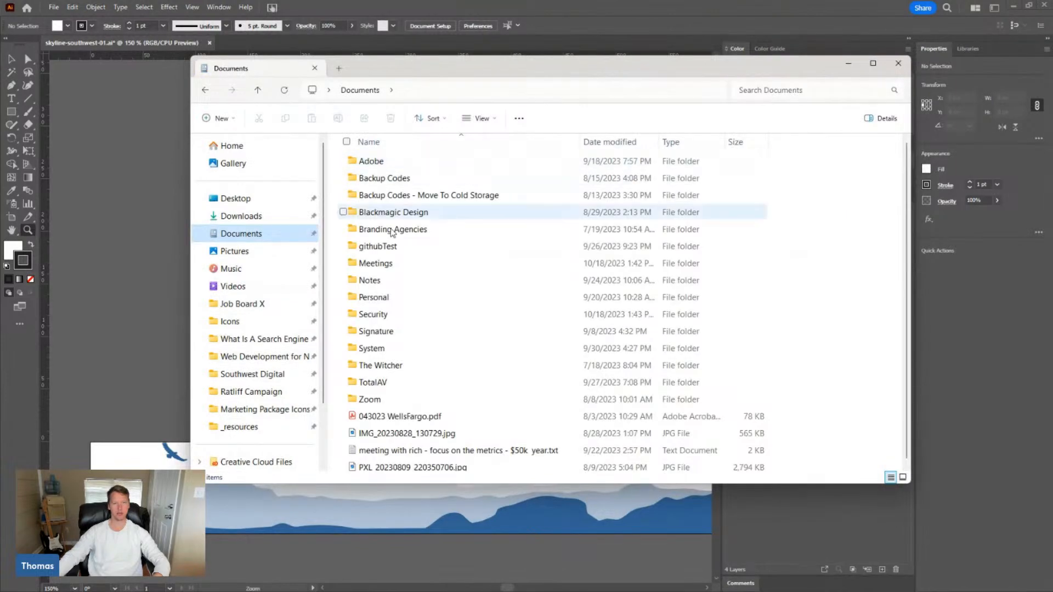
pyautogui.click(242, 216)
pyautogui.moveTo(382, 178); pyautogui.dragTo(131, 124)
pyautogui.click(62, 473)
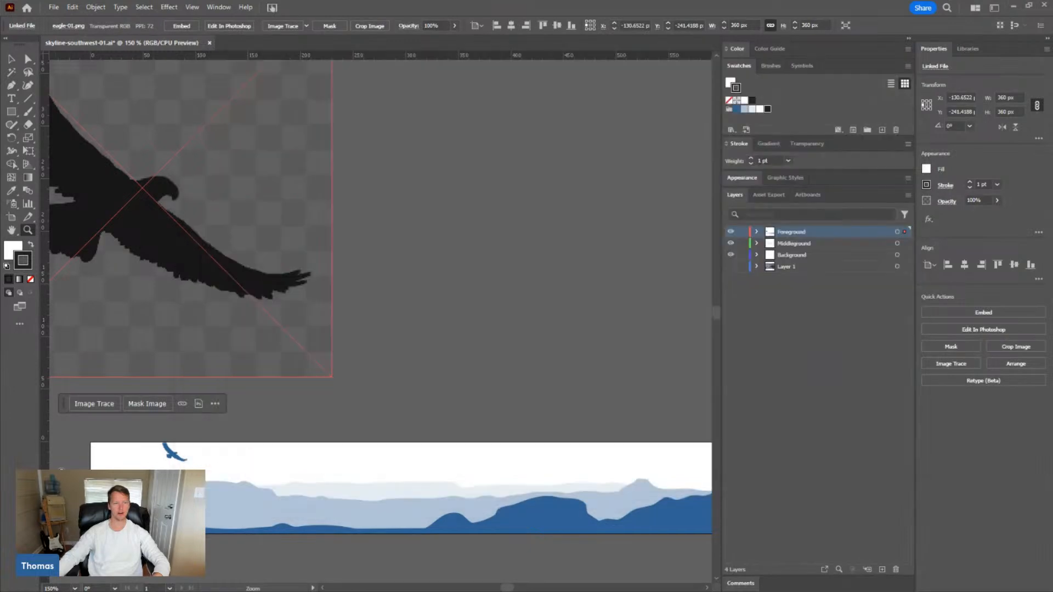
# Compare the placed eagle image with the skyline artwork and delete it
pyautogui.press('space')
pyautogui.moveTo(421, 130); pyautogui.dragTo(301, 454)
pyautogui.keyDown('ctrl'); pyautogui.keyDown('alt'); pyautogui.click(373, 368); pyautogui.keyUp('alt'); pyautogui.keyUp('ctrl')
pyautogui.keyDown('ctrl'); pyautogui.keyDown('alt'); pyautogui.click(373, 368); pyautogui.keyUp('alt'); pyautogui.keyUp('ctrl')
pyautogui.press('Delete')
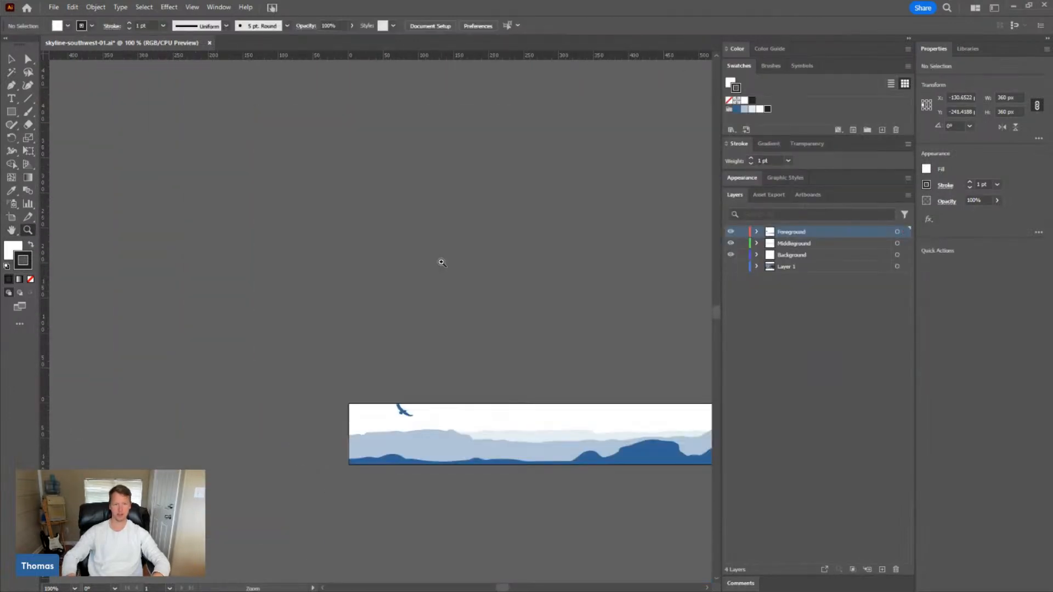
# Return to Photoshop, load Layer 2's eagle shape as a selection, and hide Layer 2 beneath a new empty layer
pyautogui.hotkey('alt', 'Tab')
pyautogui.click(586, 259)
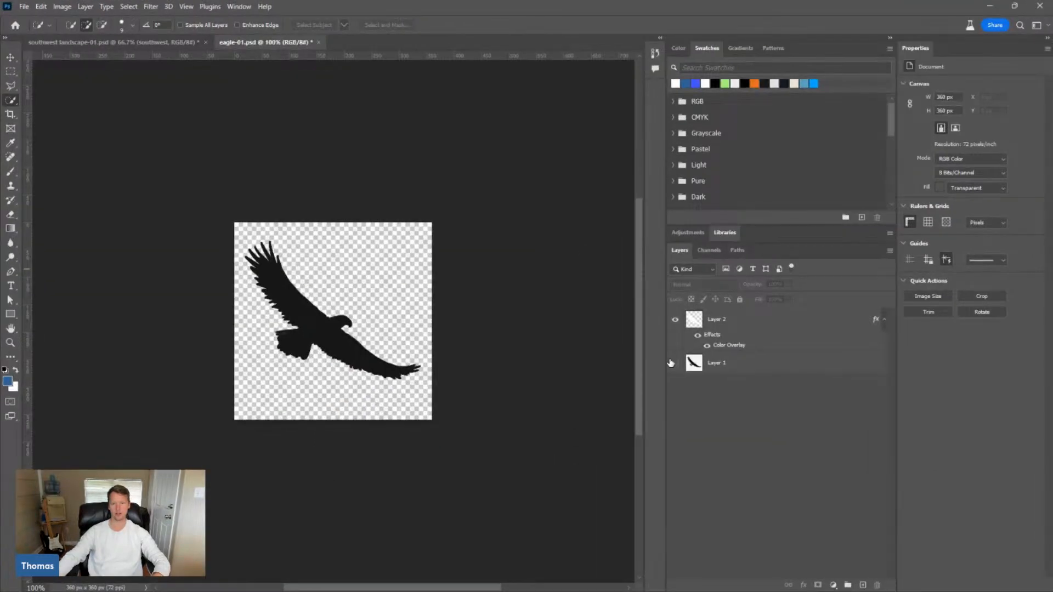
pyautogui.click(675, 321)
pyautogui.click(676, 321)
pyautogui.keyDown('ctrl'); pyautogui.click(694, 320); pyautogui.keyUp('ctrl')
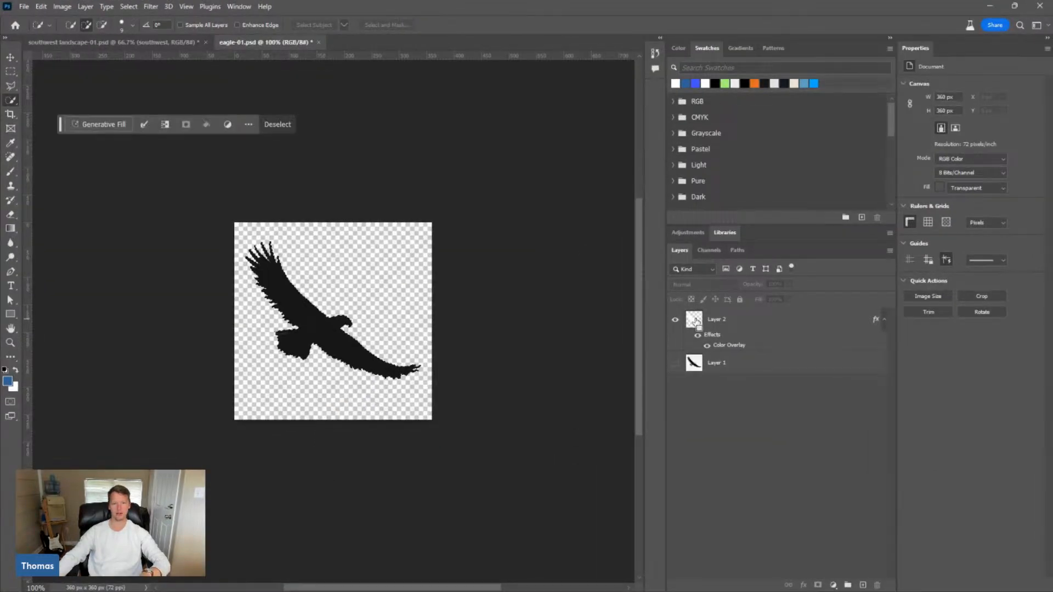
pyautogui.click(675, 320)
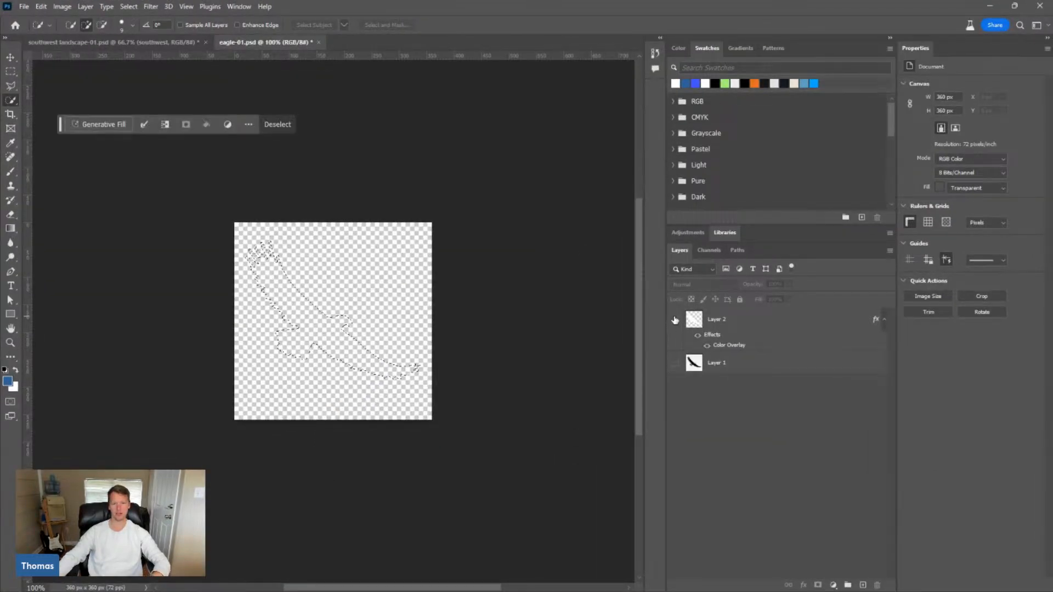
pyautogui.click(862, 584)
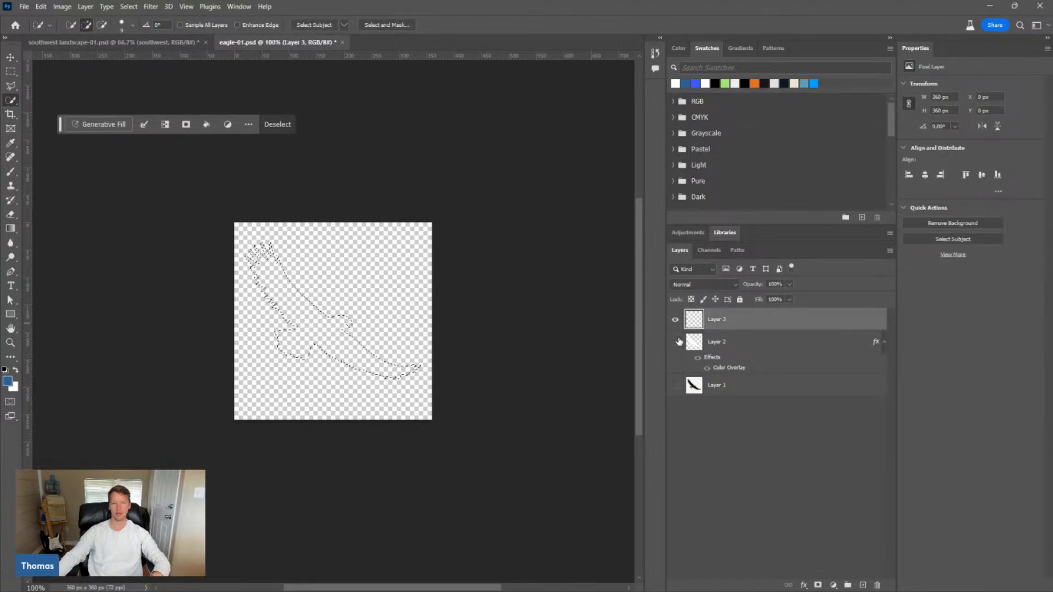
# Fill only the eagle selection on Layer 3 with black using the default colors, and clear the selection
pyautogui.press('d')
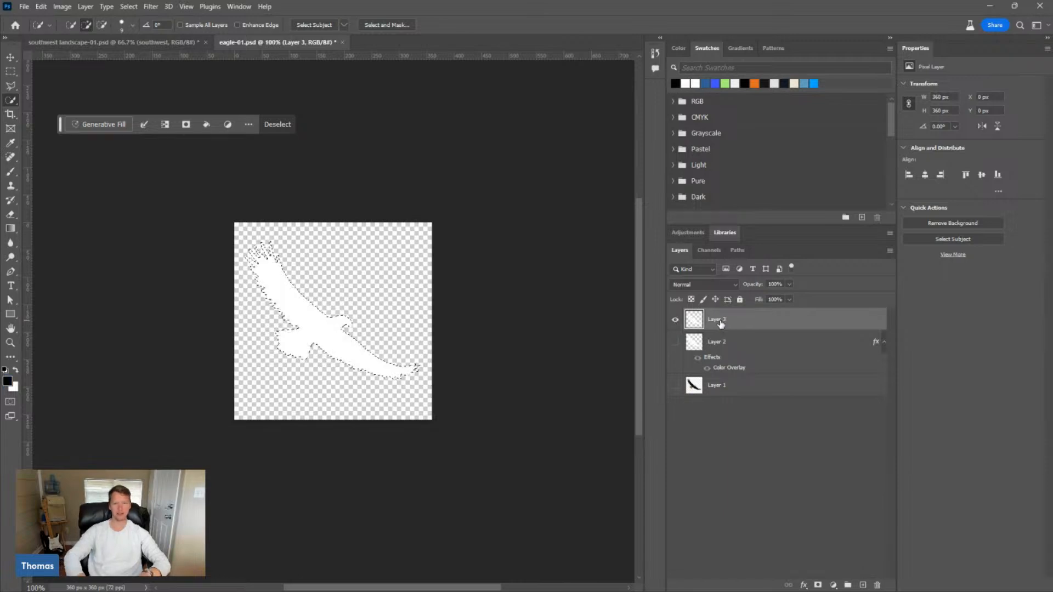
pyautogui.hotkey('ctrl', 'd')
pyautogui.hotkey('alt', 'BackSpace')
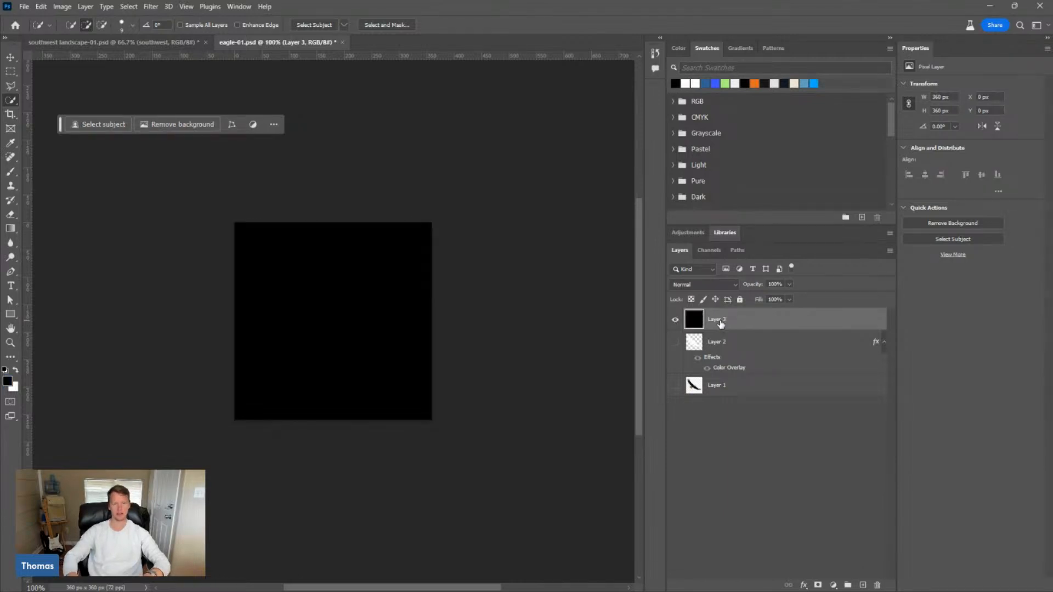
pyautogui.hotkey('ctrl', 'z')
pyautogui.hotkey('ctrl', 'shift', 'd')
pyautogui.hotkey('alt', 'BackSpace')
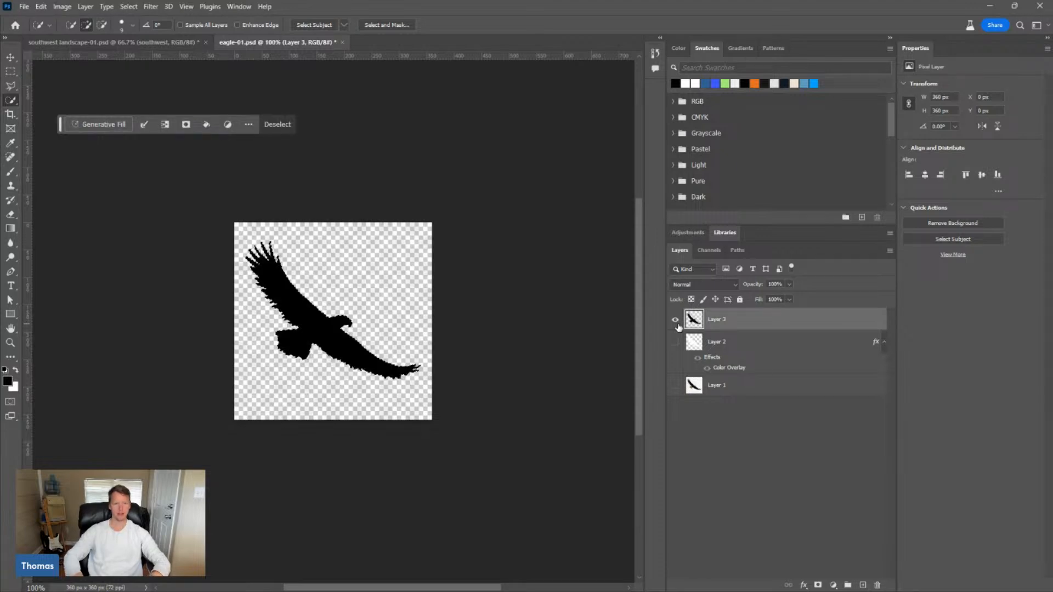
pyautogui.hotkey('ctrl', 'd')
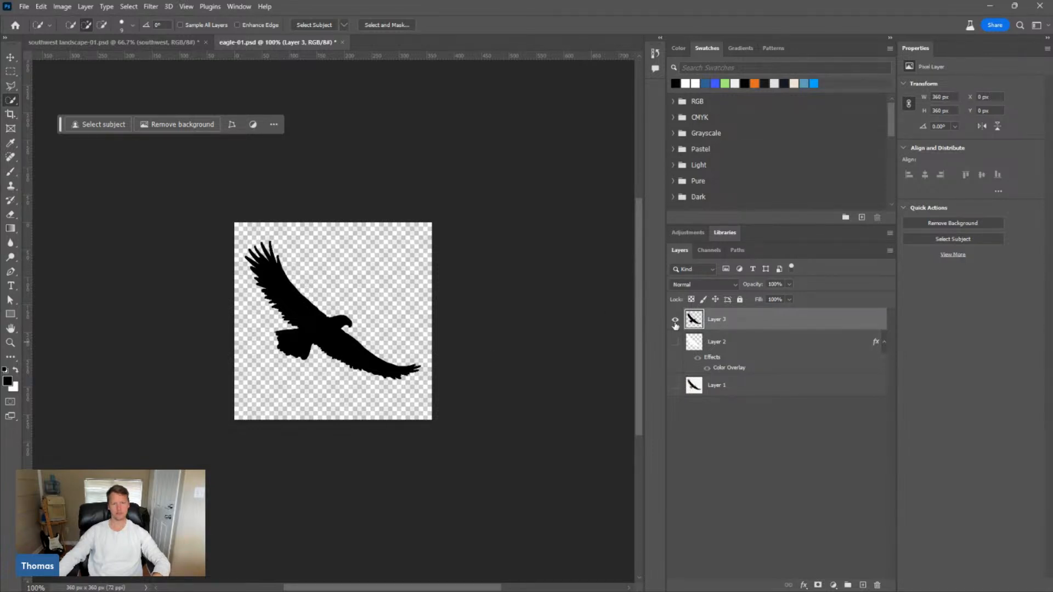
# Hide Layer 3 and load its eagle shape as a selection
pyautogui.keyDown('ctrl'); pyautogui.click(692, 324); pyautogui.keyUp('ctrl')
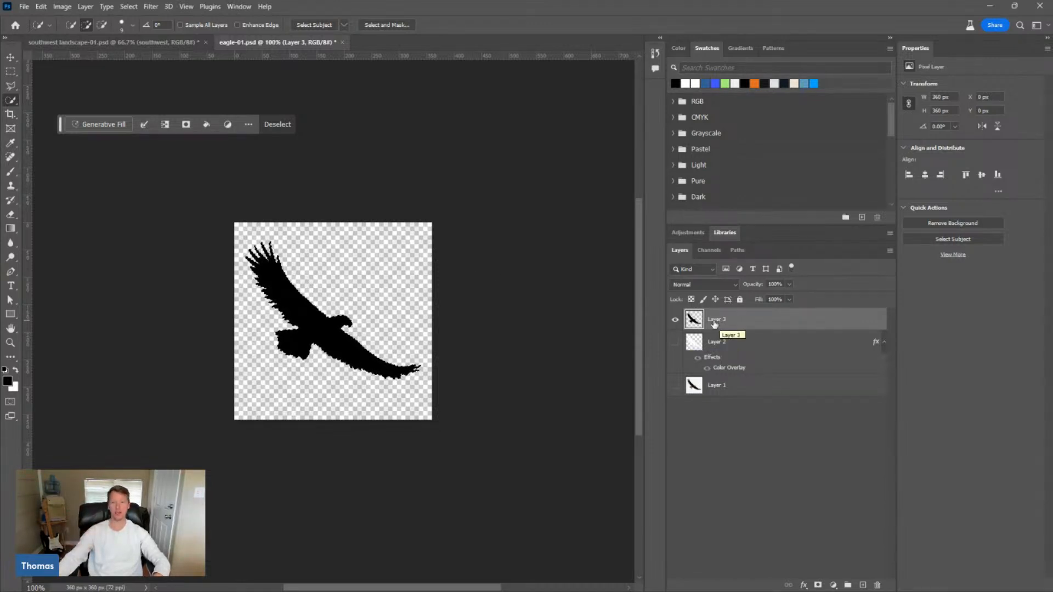
pyautogui.click(677, 322)
pyautogui.keyDown('ctrl'); pyautogui.click(691, 320); pyautogui.keyUp('ctrl')
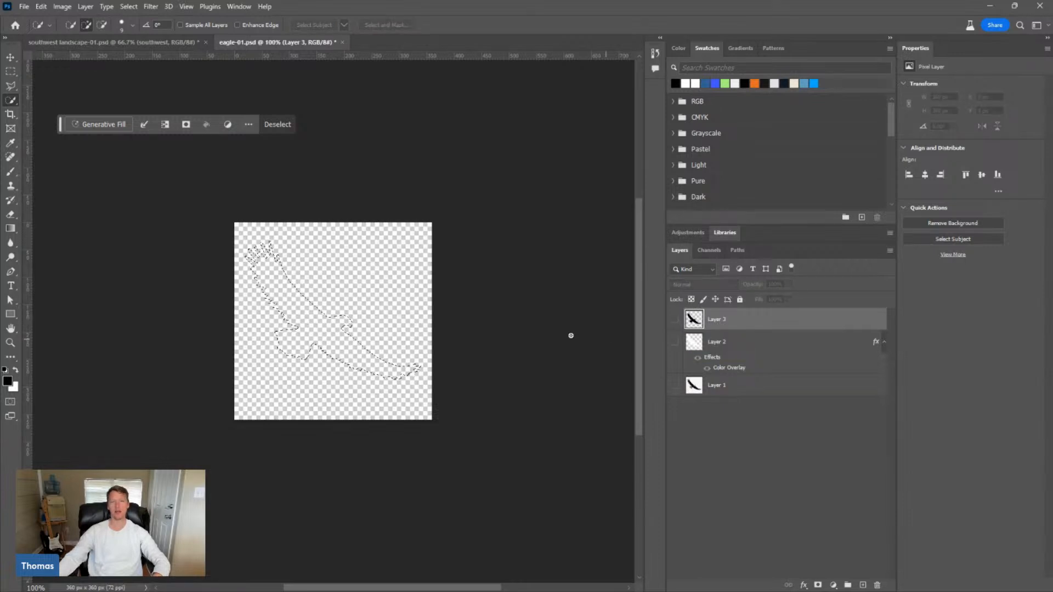
# Convert the eagle selection into a work path with a tolerance of 1.0 pixels
pyautogui.click(737, 250)
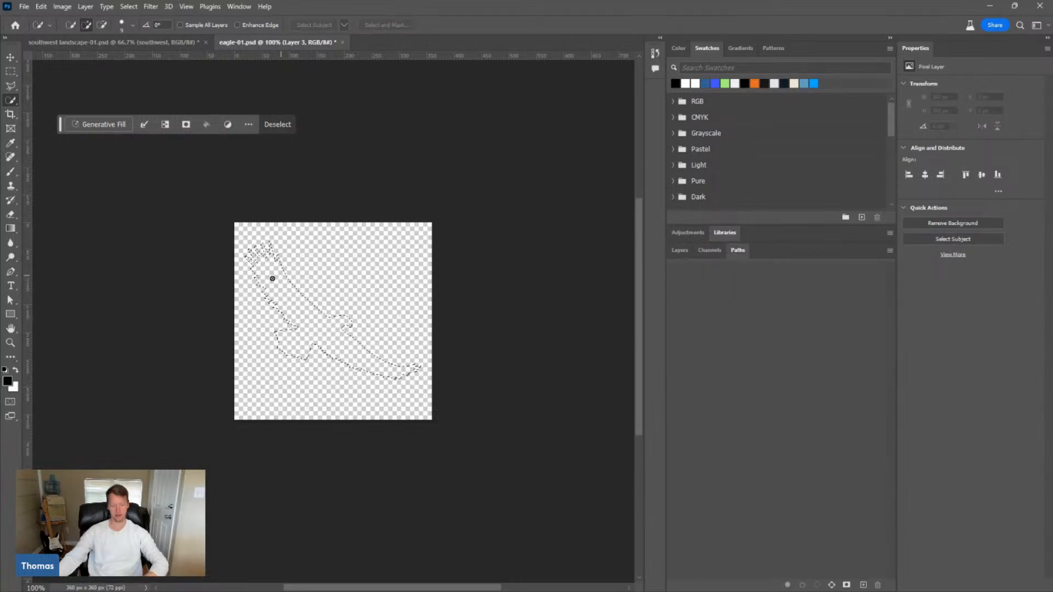
pyautogui.press('m')
pyautogui.rightClick(299, 292)
pyautogui.rightClick(290, 313)
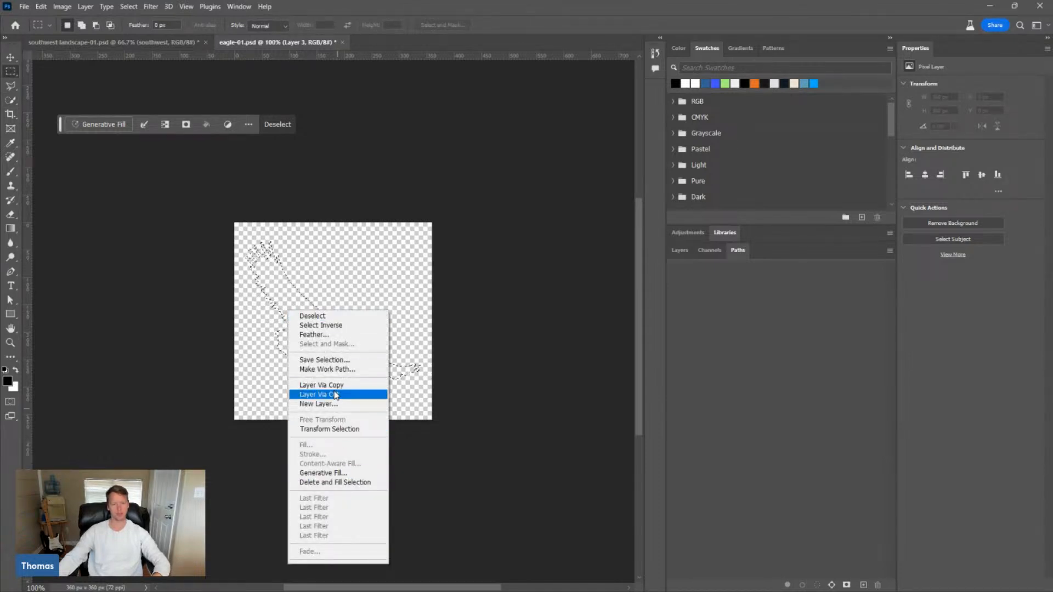
pyautogui.click(326, 371)
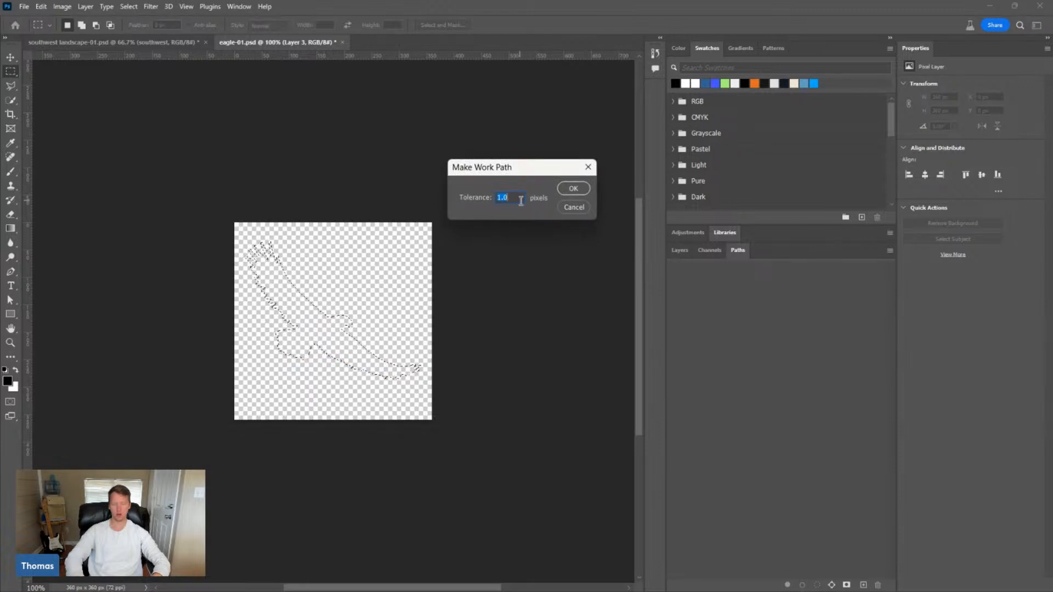
pyautogui.press('Return')
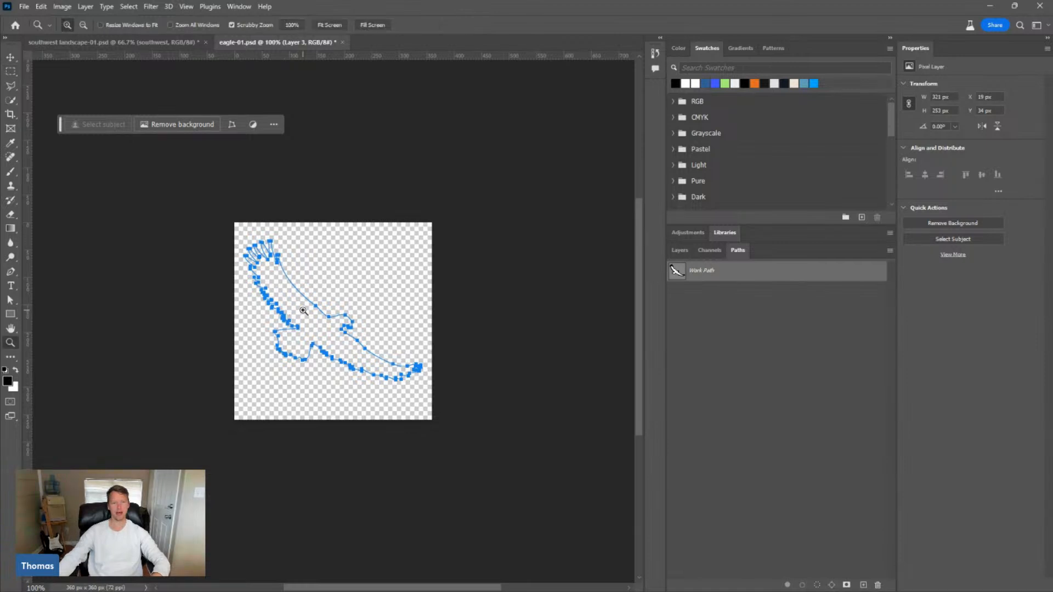
# Save the work path under the name eagle
pyautogui.scroll(1, 302, 311)
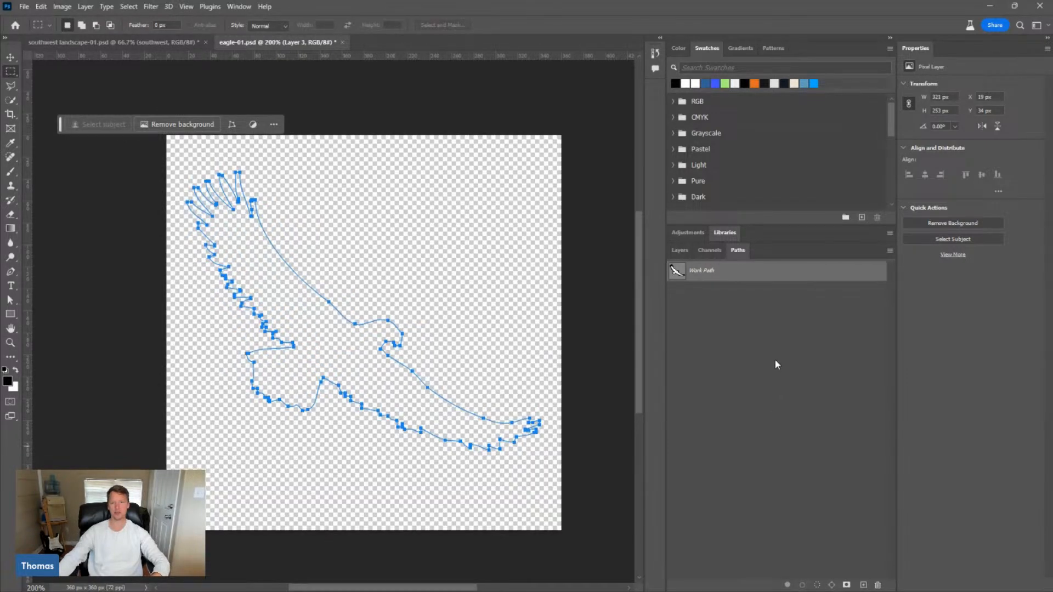
pyautogui.doubleClick(706, 277)
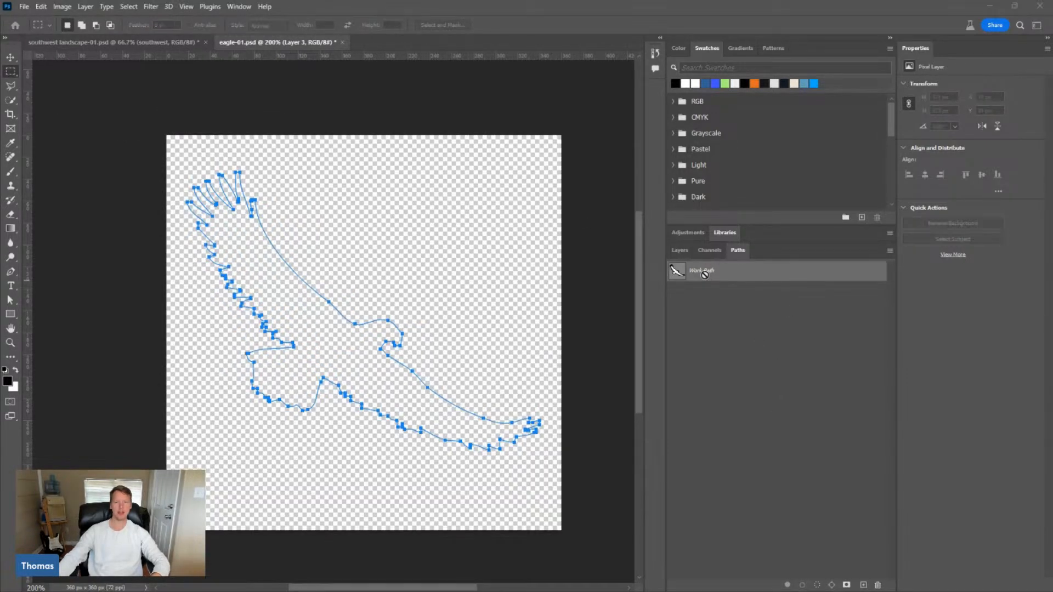
pyautogui.write('eagle')
pyautogui.press('Return')
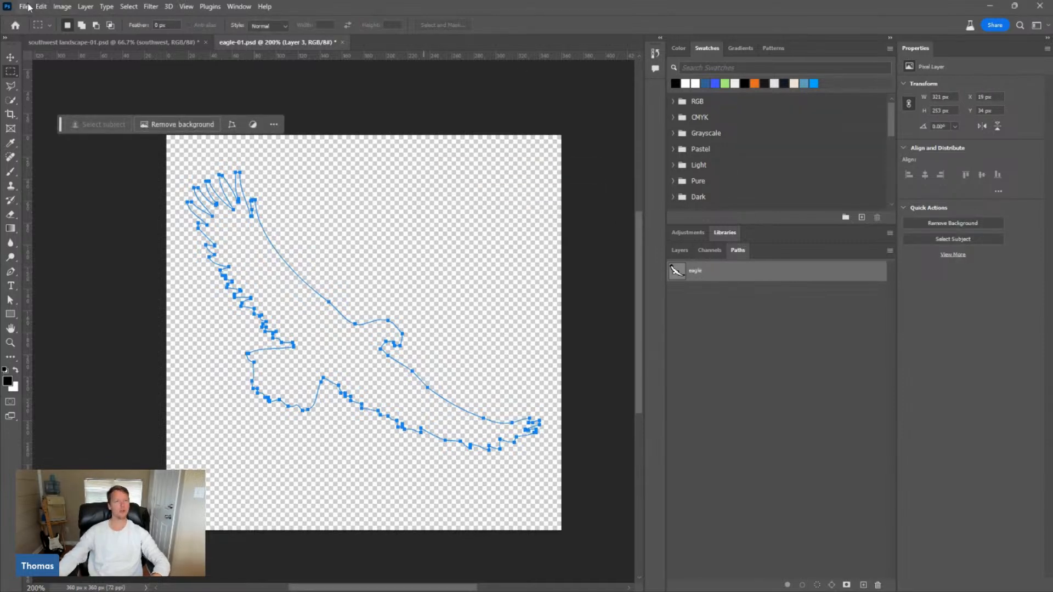
# Export the eagle path to an Illustrator file in the Downloads folder
pyautogui.click(24, 6)
pyautogui.moveTo(109, 246)
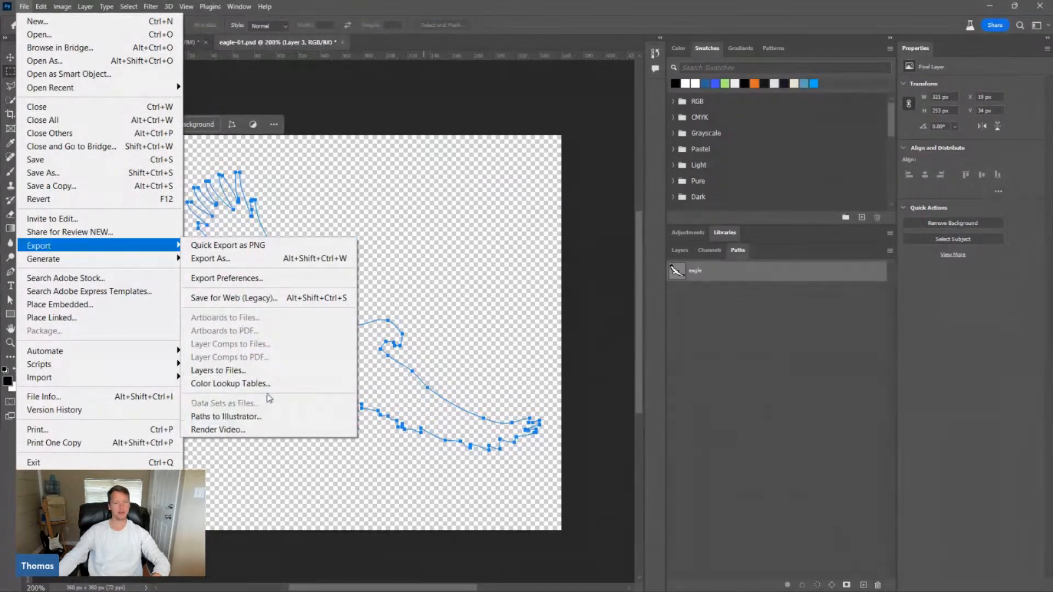
pyautogui.click(262, 416)
pyautogui.click(600, 205)
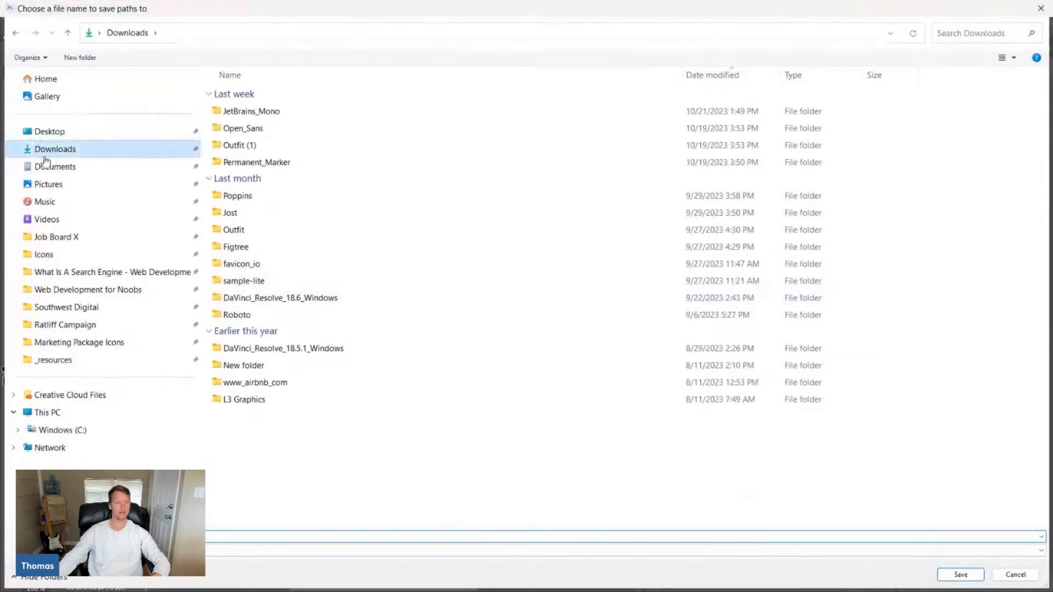
pyautogui.click(44, 164)
pyautogui.click(109, 149)
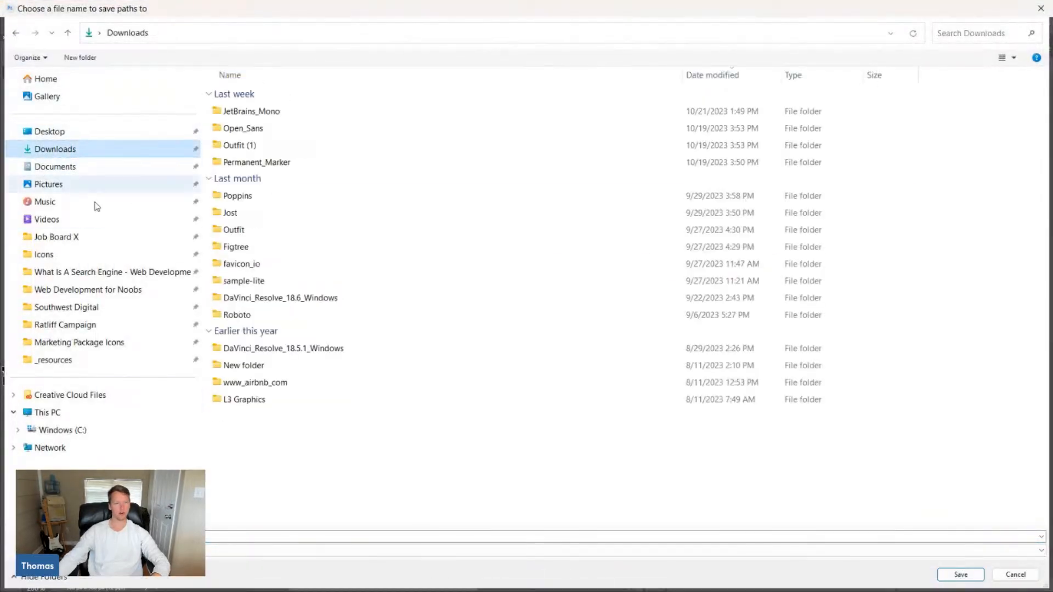
pyautogui.click(958, 574)
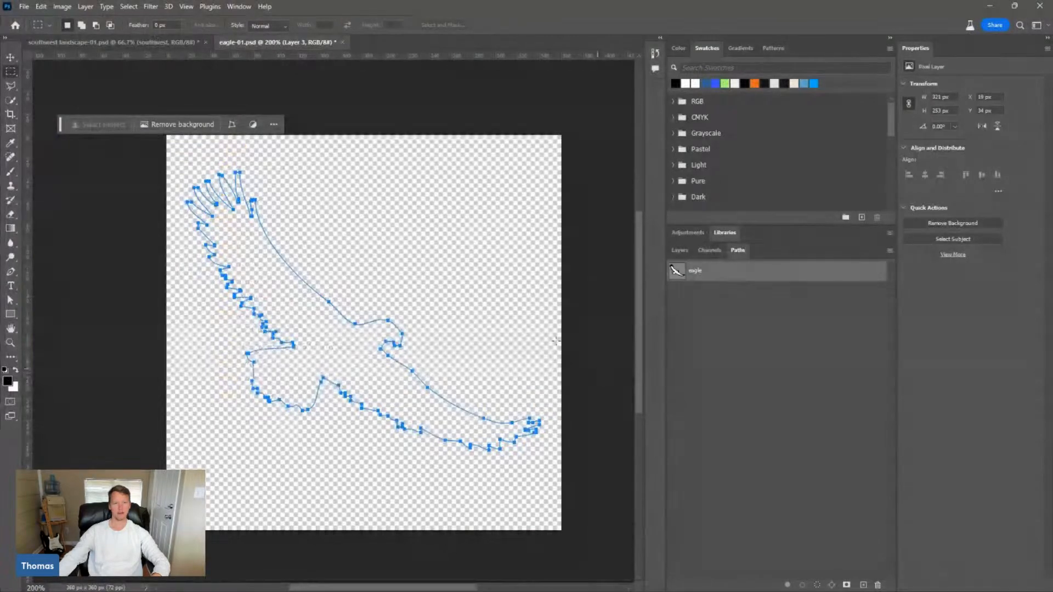
# Switch to Illustrator and open eagle-01.ai from the Downloads folder as its own document, accepting the artboard conversion
pyautogui.moveTo(469, 590)
pyautogui.click(599, 581)
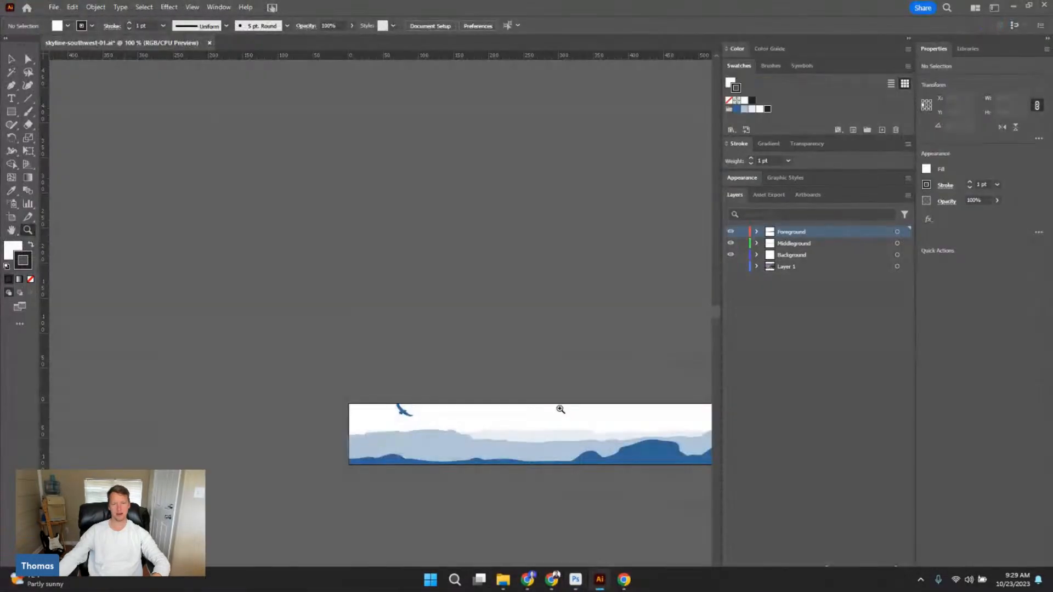
pyautogui.click(798, 381)
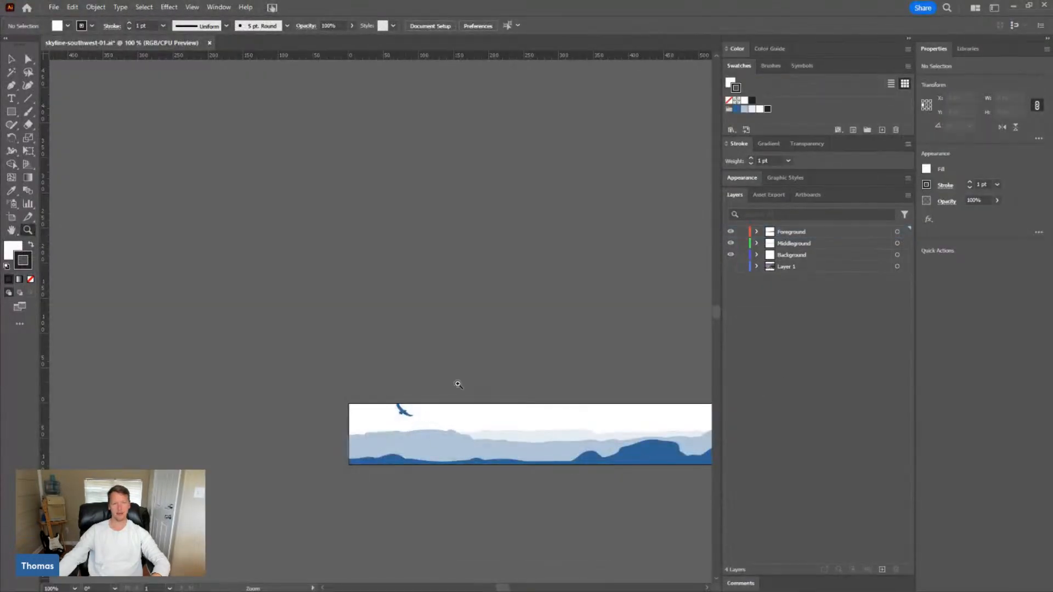
pyautogui.moveTo(543, 590)
pyautogui.click(503, 581)
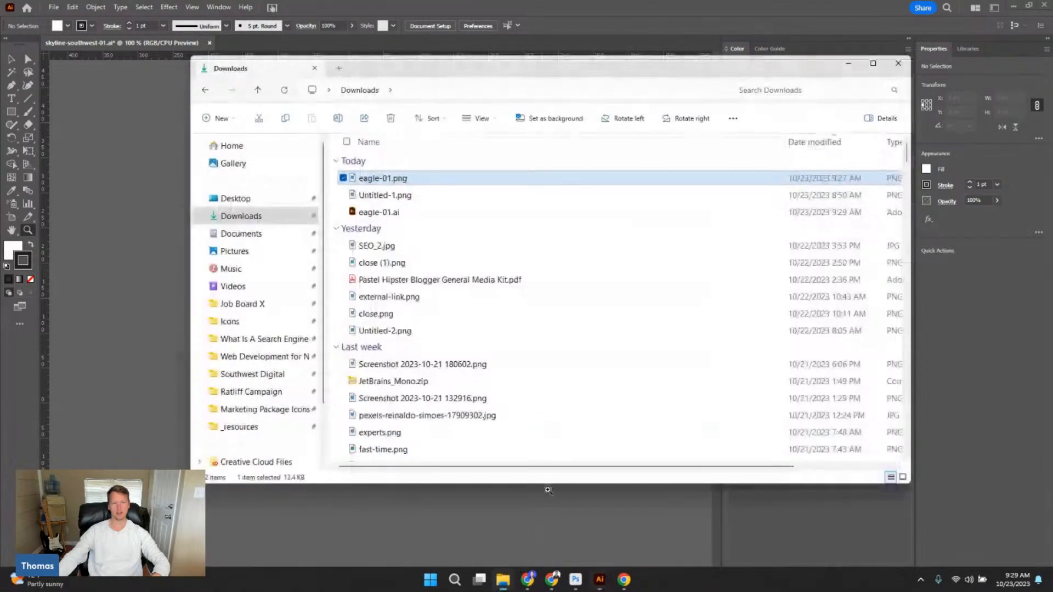
pyautogui.click(400, 196)
pyautogui.click(394, 213)
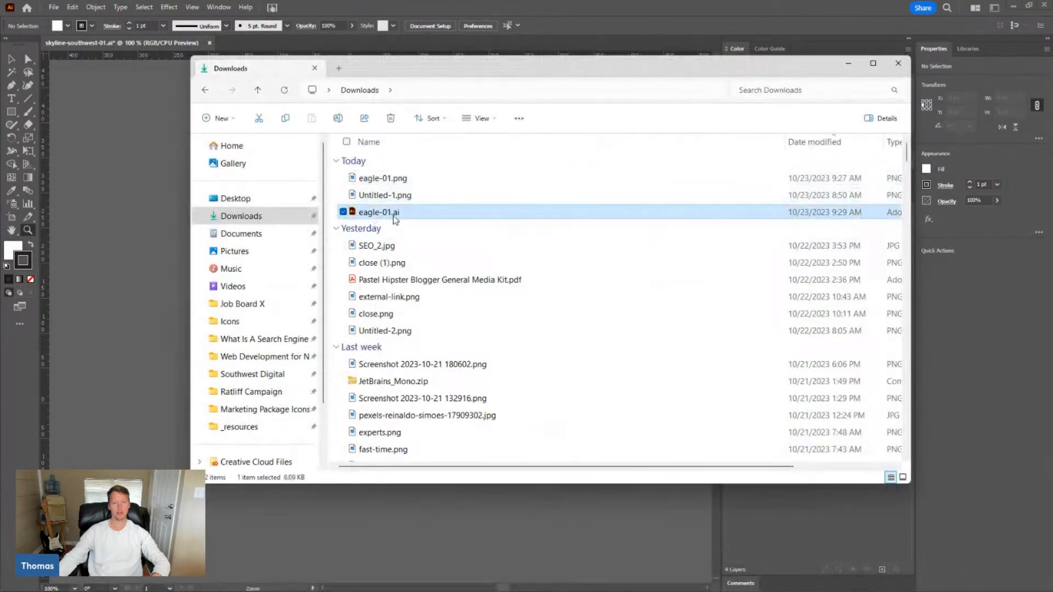
pyautogui.moveTo(394, 216); pyautogui.dragTo(212, 161)
pyautogui.click(166, 169)
pyautogui.click(547, 369)
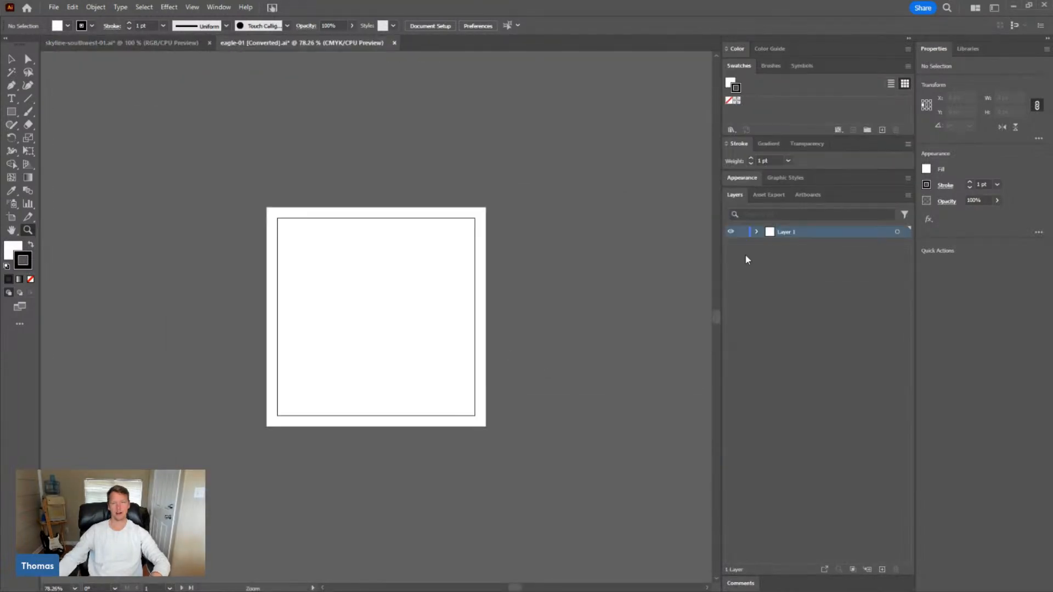
# Copy the eagle compound path into the skyline-southwest-01.ai document and deselect it
pyautogui.press('v')
pyautogui.moveTo(264, 193); pyautogui.dragTo(572, 547)
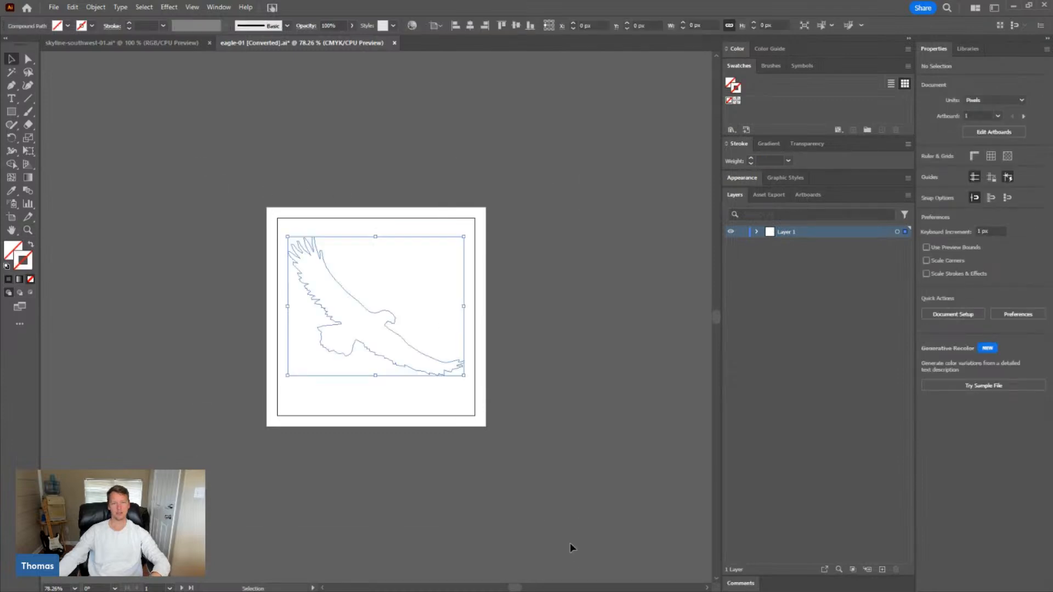
pyautogui.hotkey('ctrl', 'c')
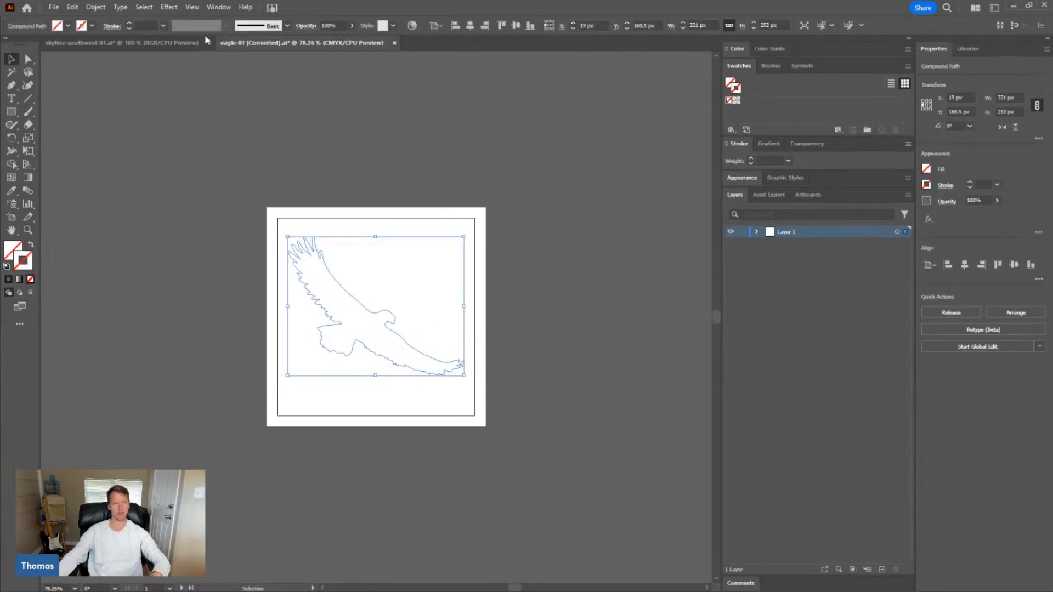
pyautogui.click(197, 42)
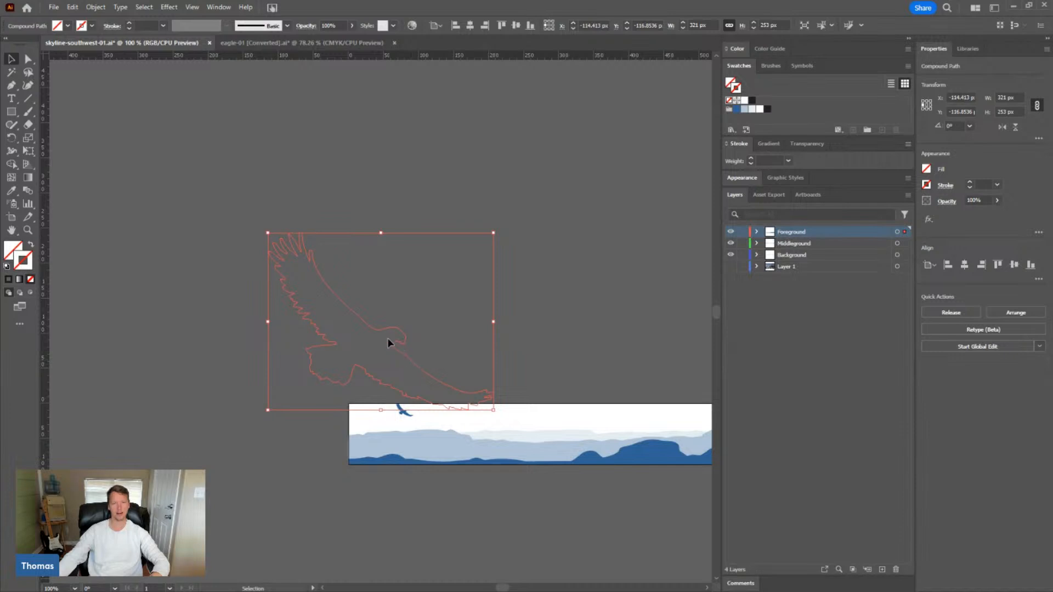
pyautogui.click(380, 331)
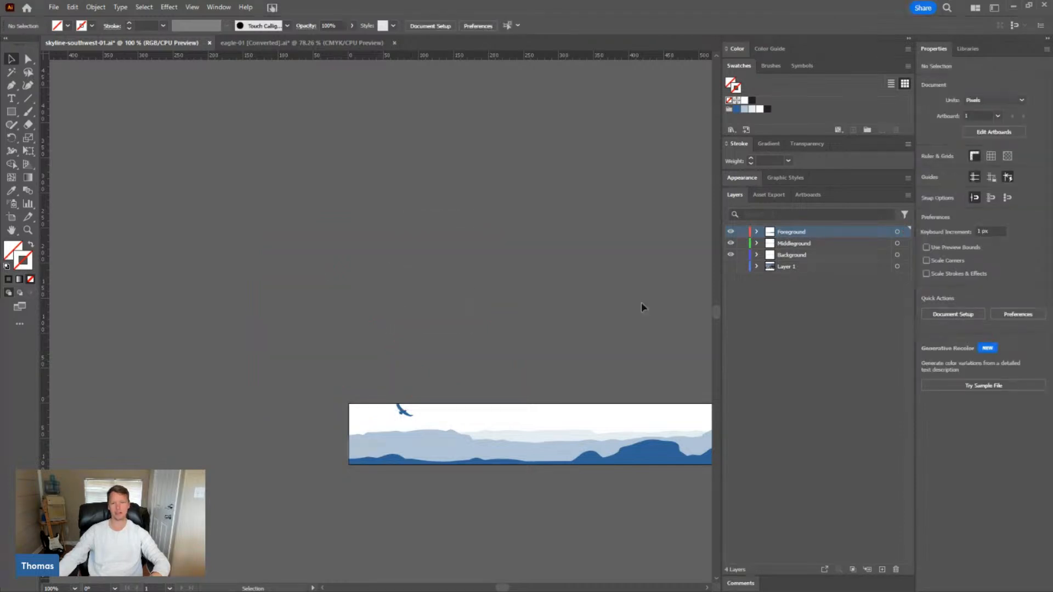
# Select the pasted eagle path, create a new layer for it and name that layer EAGLE
pyautogui.hotkey('ctrl', 'a')
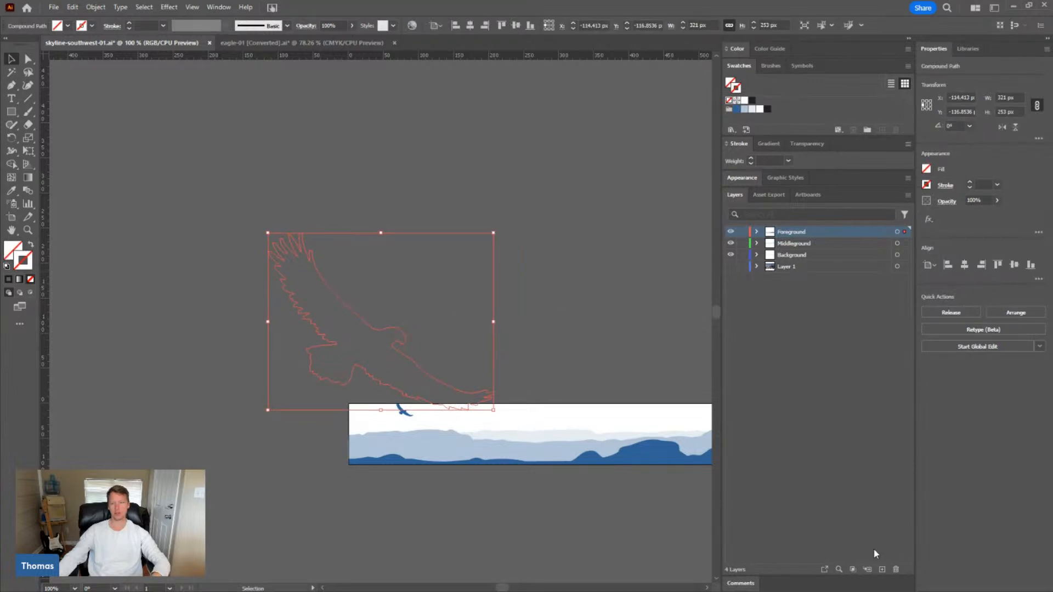
pyautogui.click(882, 569)
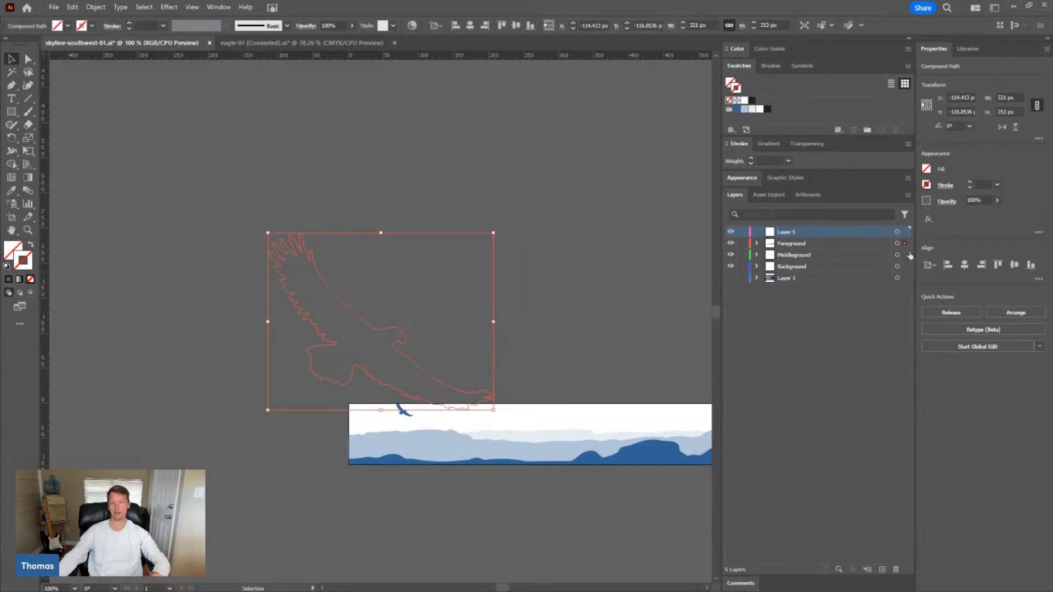
pyautogui.doubleClick(795, 231)
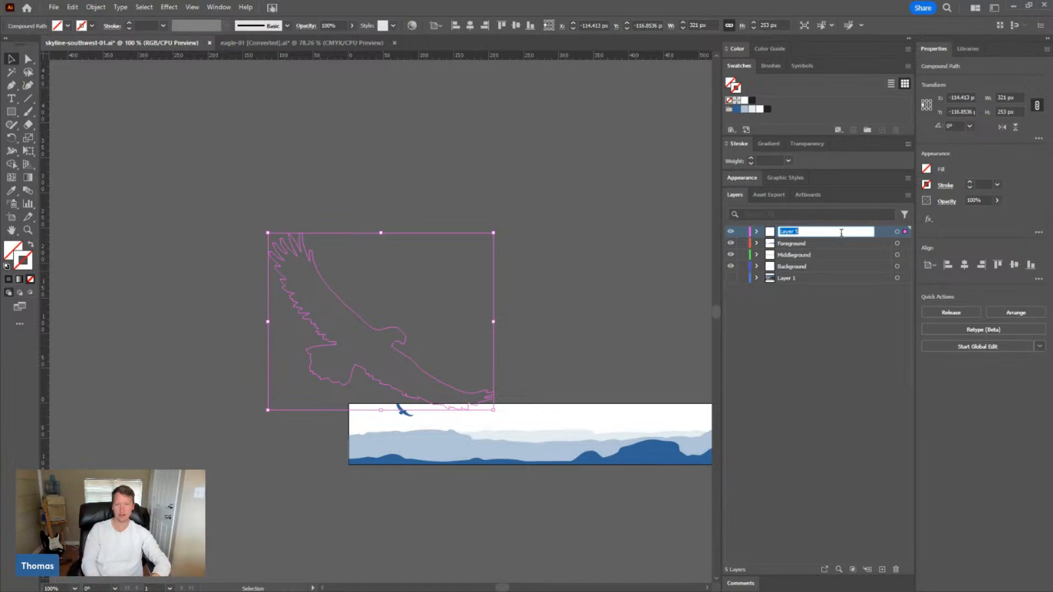
pyautogui.press('capslock')
pyautogui.write('EAGLE')
pyautogui.press('Return')
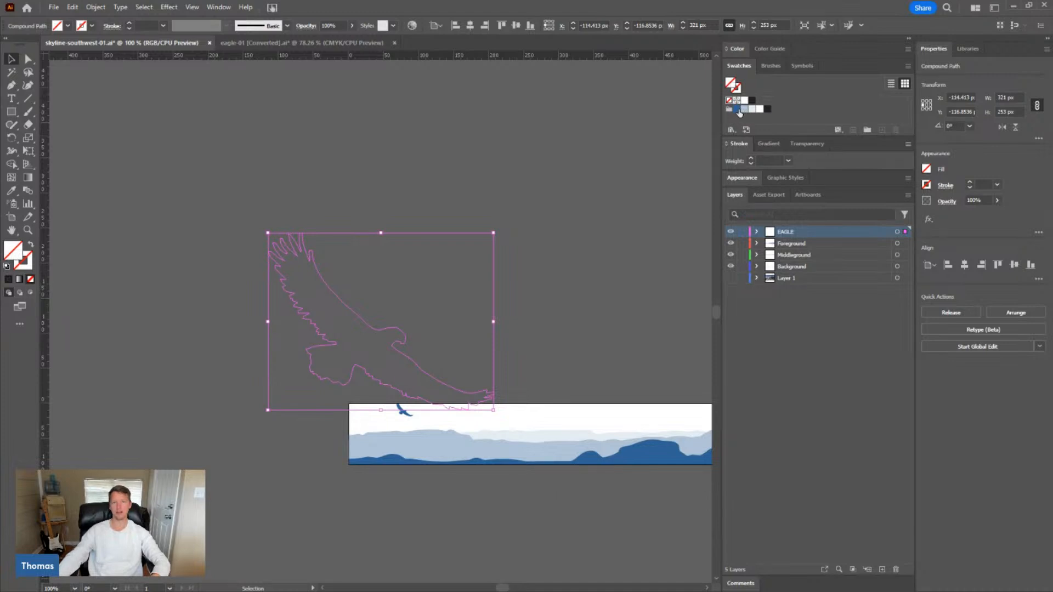
# Fill the eagle with the dark blue swatch and scale it down proportionally to about 81 × 64 px above the skyline
pyautogui.click(737, 109)
pyautogui.click(423, 254)
pyautogui.moveTo(389, 344); pyautogui.dragTo(470, 344)
pyautogui.moveTo(503, 404); pyautogui.dragTo(415, 355)
# Examine the scaled blue eagle silhouette up close
pyautogui.press('z')
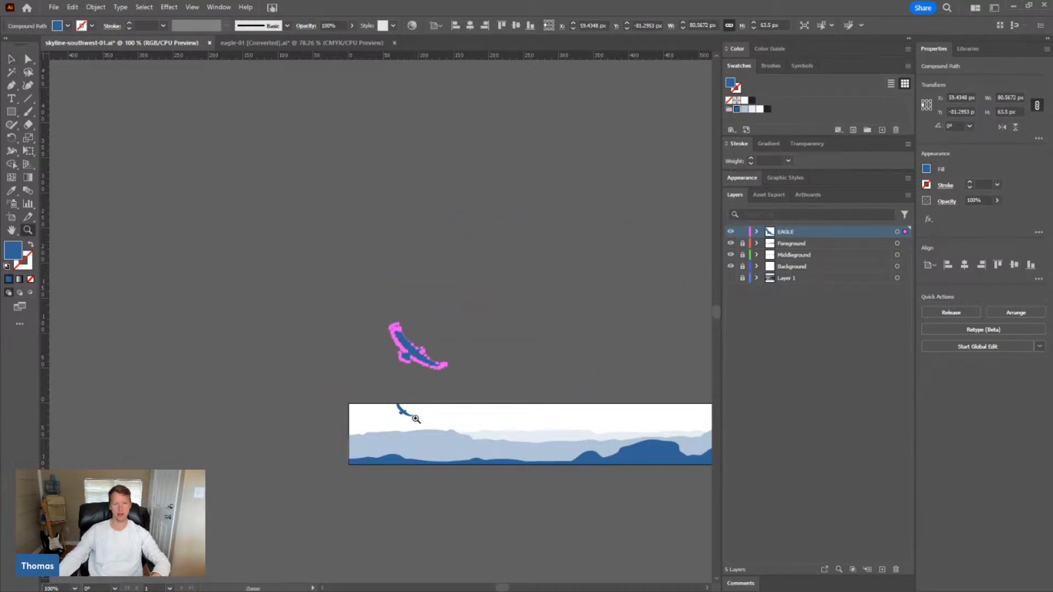
pyautogui.click(416, 418)
pyautogui.click(417, 418)
pyautogui.moveTo(434, 168); pyautogui.dragTo(435, 512)
pyautogui.press('v')
pyautogui.moveTo(335, 404); pyautogui.dragTo(253, 237)
pyautogui.click(340, 193)
pyautogui.press('z')
pyautogui.click(226, 195)
pyautogui.click(226, 195)
pyautogui.moveTo(625, 476); pyautogui.dragTo(326, 260)
pyautogui.press('v')
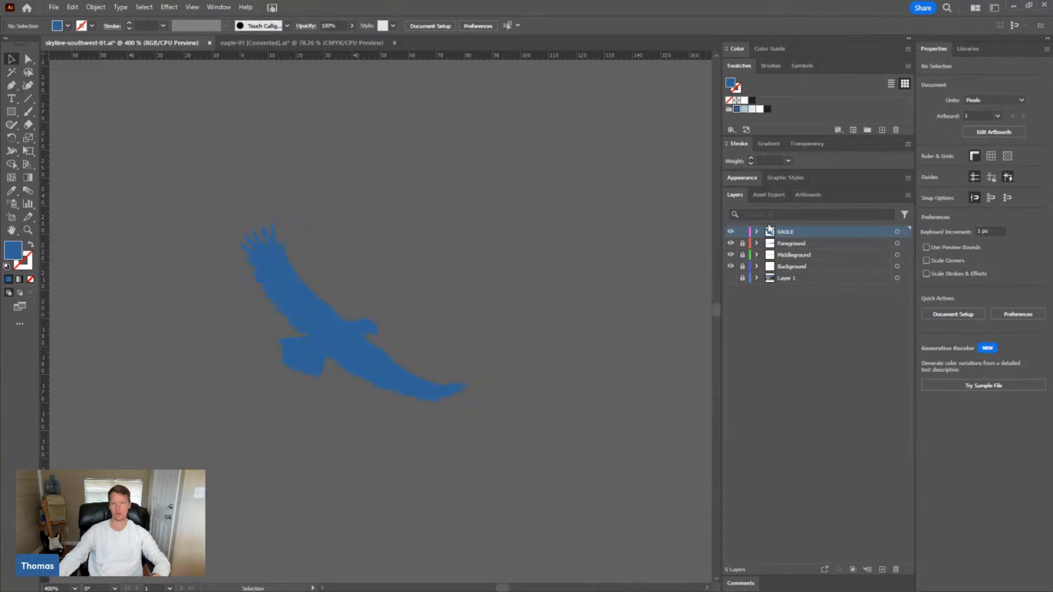
# Add a second artboard beside the skyline artboard and bring both into view
pyautogui.click(808, 195)
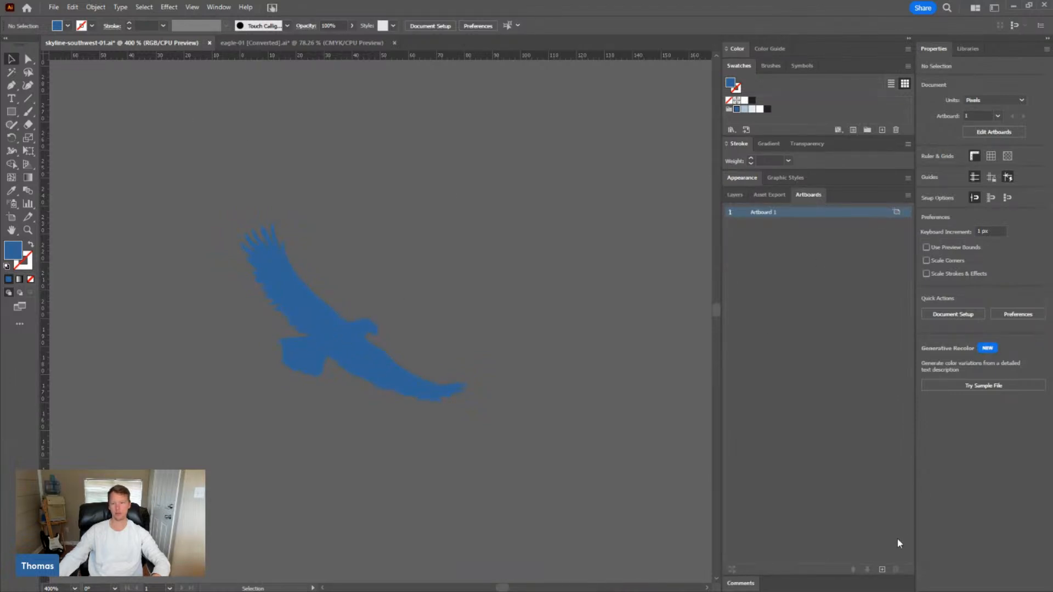
pyautogui.click(883, 570)
pyautogui.press('z')
pyautogui.keyDown('alt'); pyautogui.click(488, 273); pyautogui.keyUp('alt')
pyautogui.keyDown('alt'); pyautogui.click(487, 274); pyautogui.keyUp('alt')
pyautogui.keyDown('alt'); pyautogui.click(487, 274); pyautogui.keyUp('alt')
pyautogui.moveTo(312, 365); pyautogui.dragTo(414, 278)
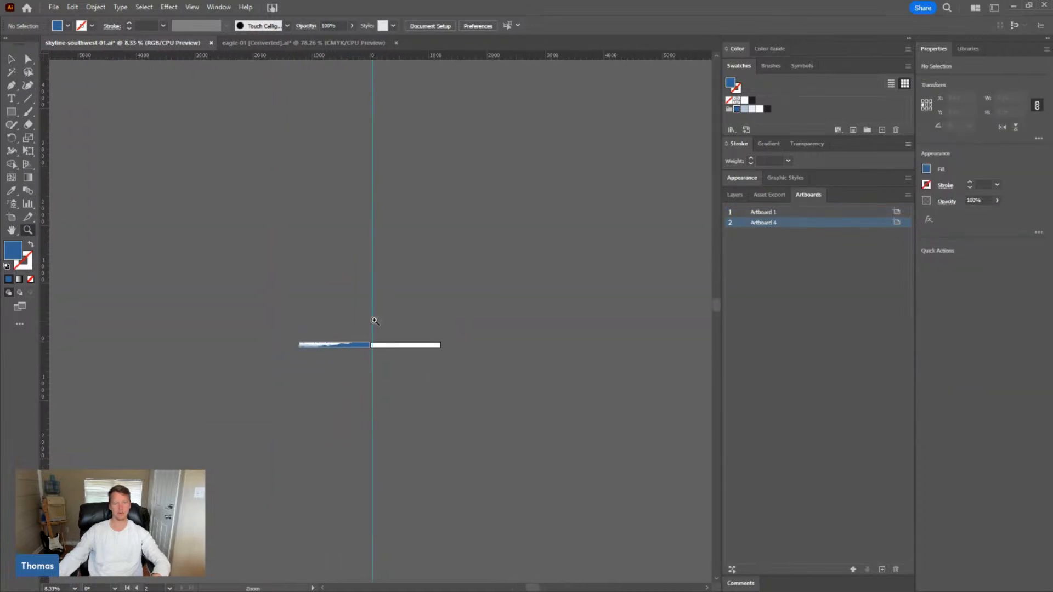
pyautogui.click(333, 361)
pyautogui.click(333, 361)
pyautogui.click(468, 190)
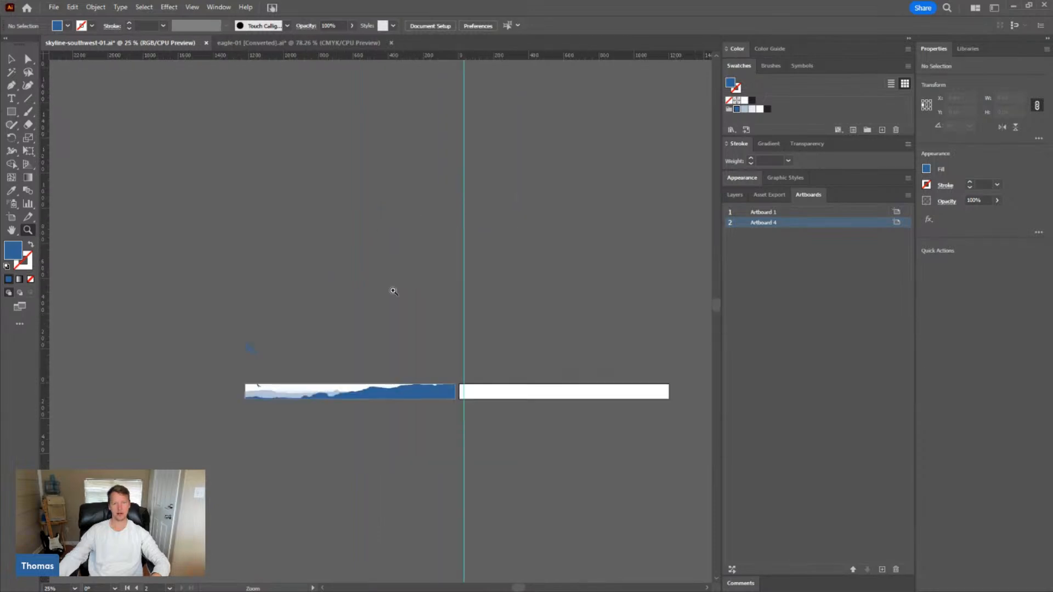
pyautogui.click(370, 334)
# Move the blue eagle onto the new blank artboard
pyautogui.press('c')
pyautogui.press('v')
pyautogui.moveTo(221, 345); pyautogui.dragTo(530, 407)
pyautogui.press('z')
pyautogui.click(519, 404)
pyautogui.click(519, 404)
pyautogui.click(519, 404)
pyautogui.moveTo(245, 241); pyautogui.dragTo(624, 474)
pyautogui.click(240, 251)
pyautogui.click(240, 251)
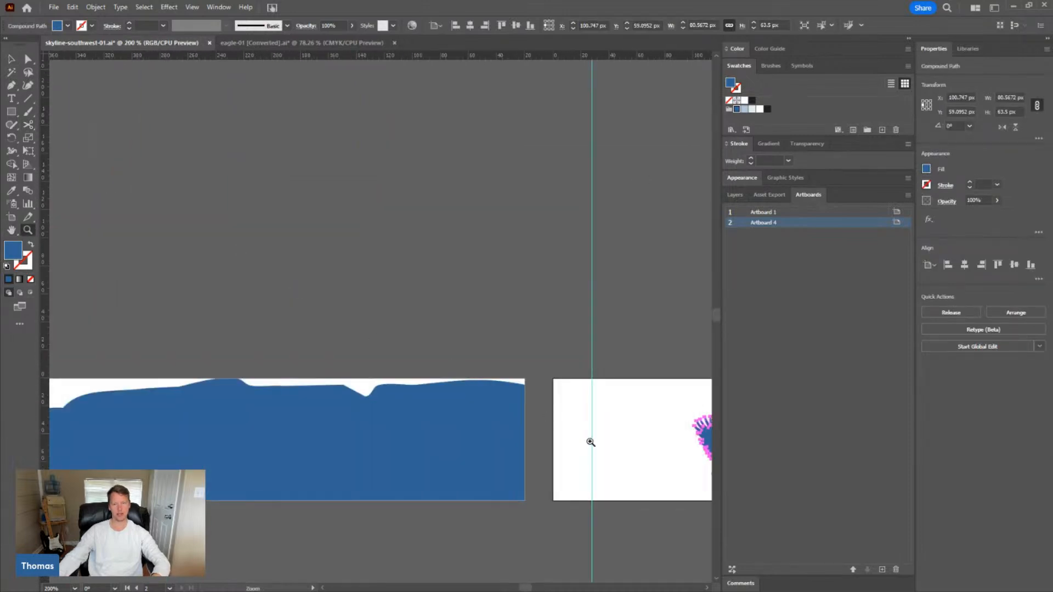
pyautogui.click(590, 441)
pyautogui.press('v')
pyautogui.click(508, 164)
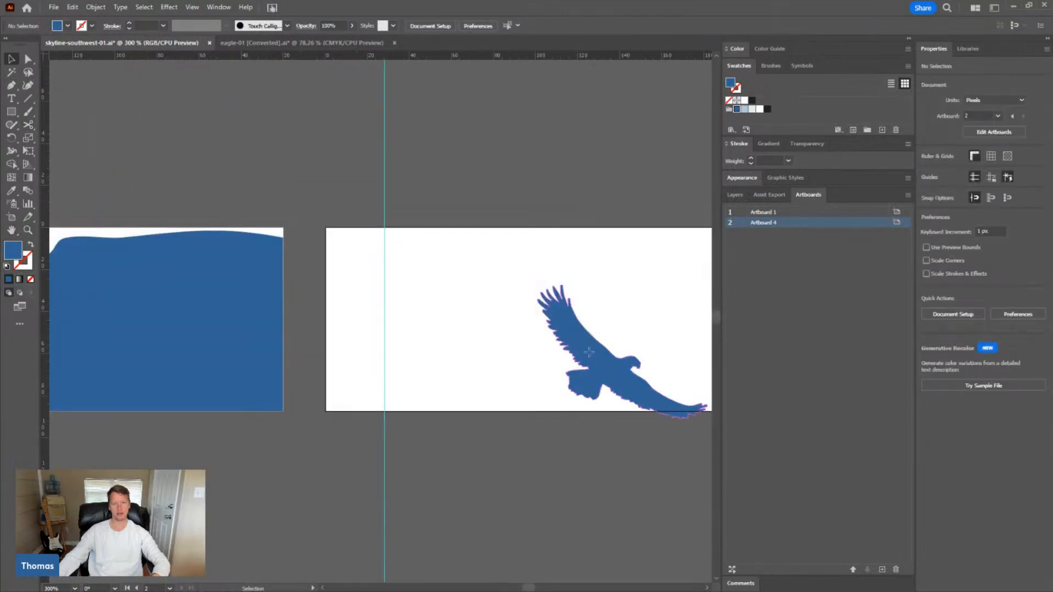
pyautogui.moveTo(587, 343); pyautogui.dragTo(476, 296)
# Move the eagle to the existing small eagle on the skyline artboard and scale it down to about 17 × 13 px
pyautogui.moveTo(207, 192); pyautogui.dragTo(372, 214)
pyautogui.moveTo(658, 350); pyautogui.dragTo(127, 249)
pyautogui.moveTo(164, 280); pyautogui.dragTo(580, 252)
pyautogui.moveTo(549, 208); pyautogui.dragTo(107, 281)
pyautogui.moveTo(136, 279); pyautogui.dragTo(562, 269)
pyautogui.keyDown('ctrl'); pyautogui.click(538, 242); pyautogui.keyUp('ctrl')
pyautogui.keyDown('ctrl'); pyautogui.click(538, 242); pyautogui.keyUp('ctrl')
pyautogui.moveTo(216, 505); pyautogui.dragTo(406, 446)
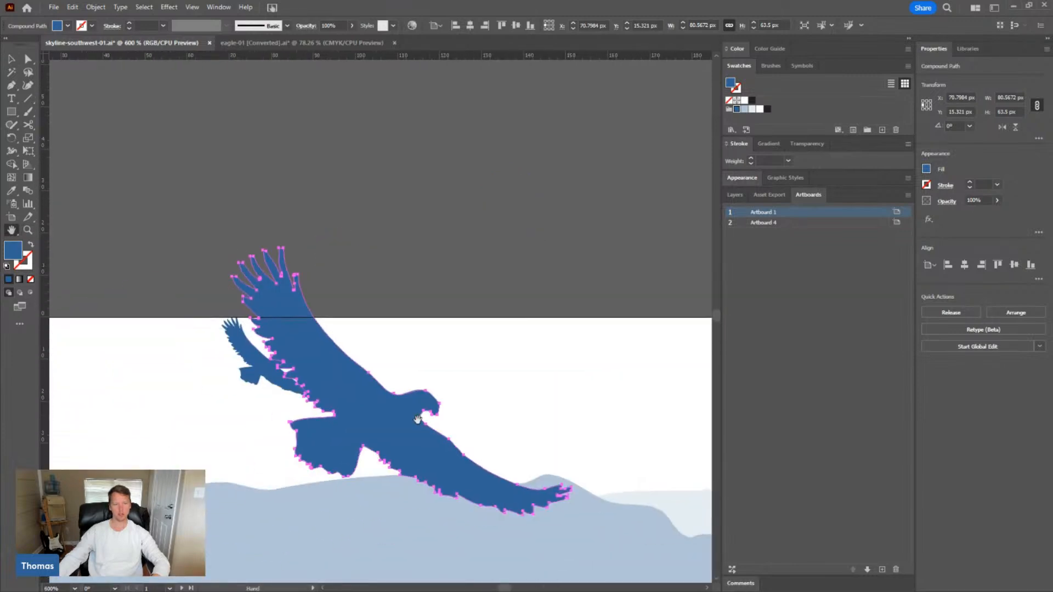
pyautogui.moveTo(403, 515); pyautogui.dragTo(398, 381)
pyautogui.moveTo(404, 251); pyautogui.dragTo(263, 355)
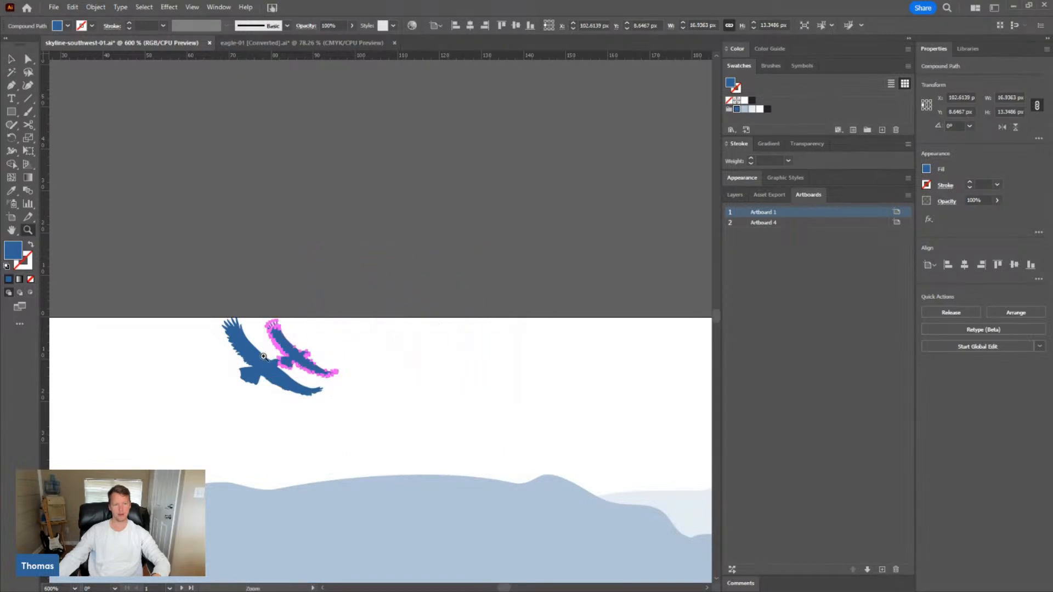
# Place the new eagle beside the existing one, fill it with colour CE9198 and lower its opacity to 56%
pyautogui.press('z')
pyautogui.click(264, 356)
pyautogui.click(386, 357)
pyautogui.click(401, 330)
pyautogui.click(386, 265)
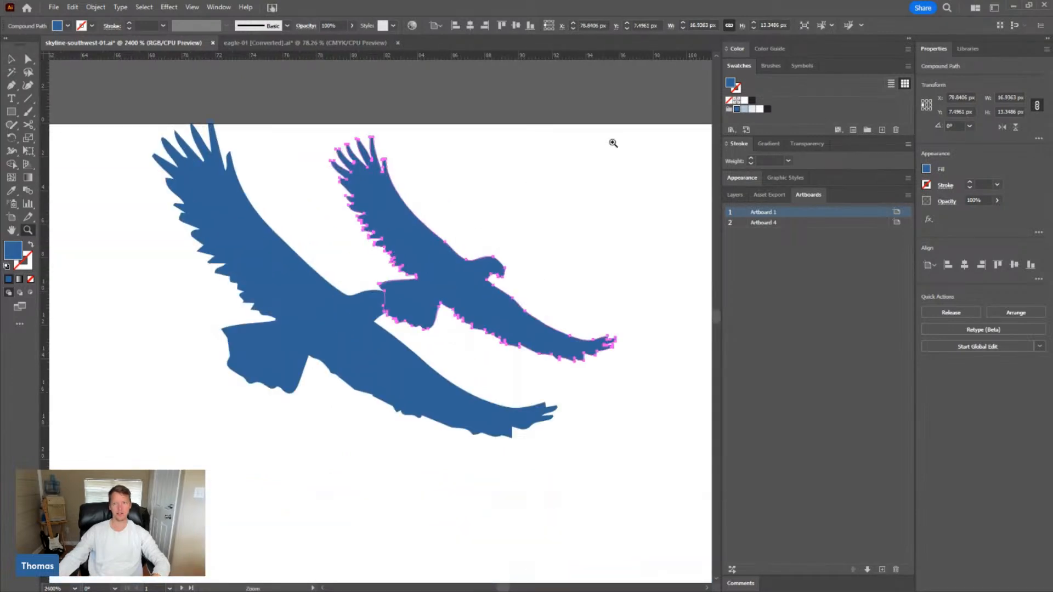
pyautogui.doubleClick(21, 257)
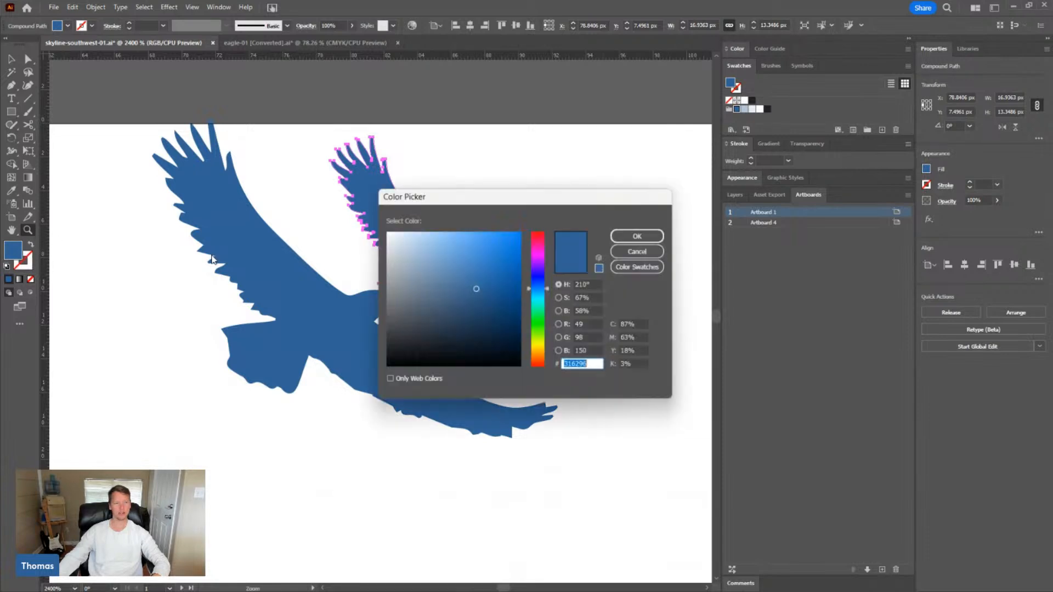
pyautogui.click(424, 257)
pyautogui.click(540, 243)
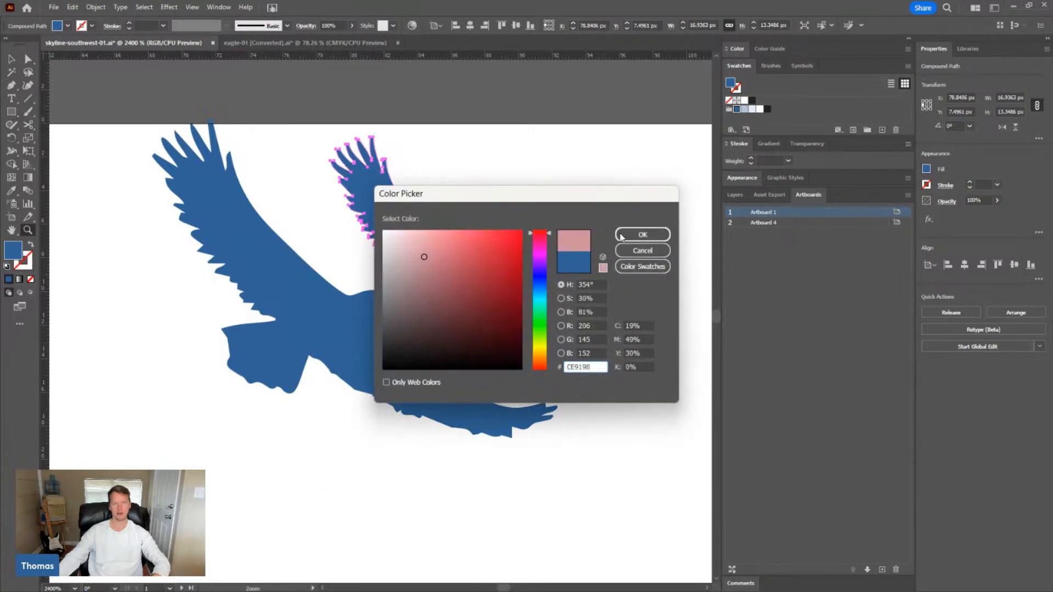
pyautogui.click(638, 235)
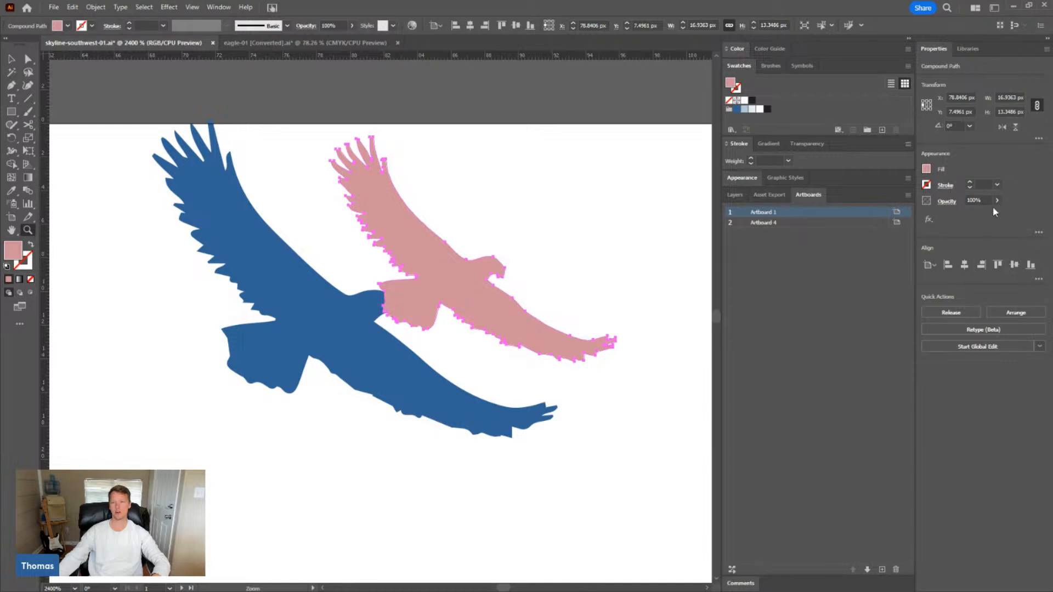
pyautogui.moveTo(994, 214); pyautogui.dragTo(979, 217)
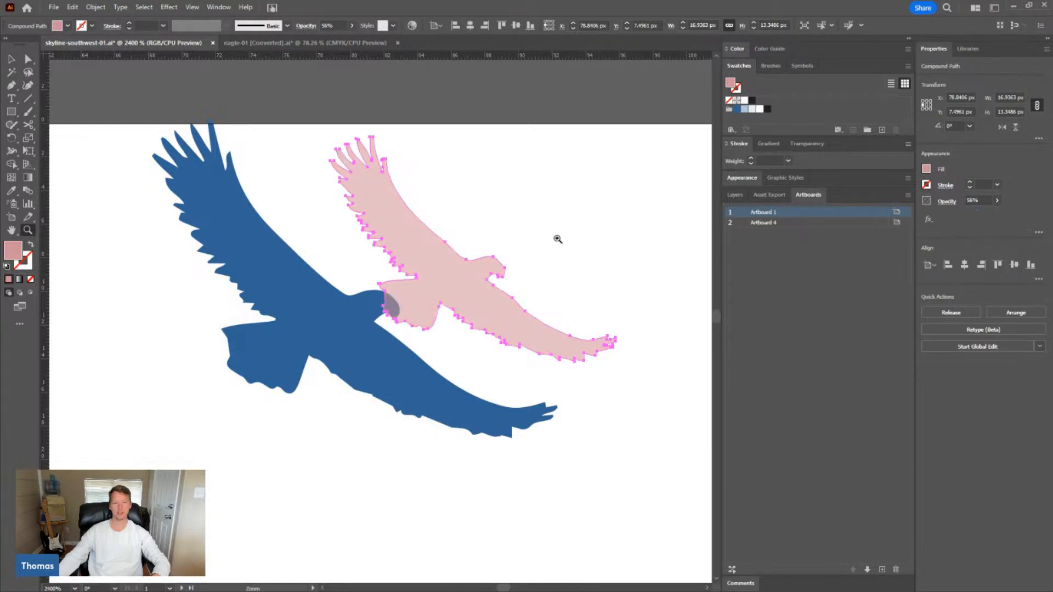
# Overlay the pink eagle on the existing blue eagle and enlarge it to about 24 × 19 px to match
pyautogui.click(558, 239)
pyautogui.press('h')
pyautogui.moveTo(360, 268); pyautogui.dragTo(664, 267)
pyautogui.press('v')
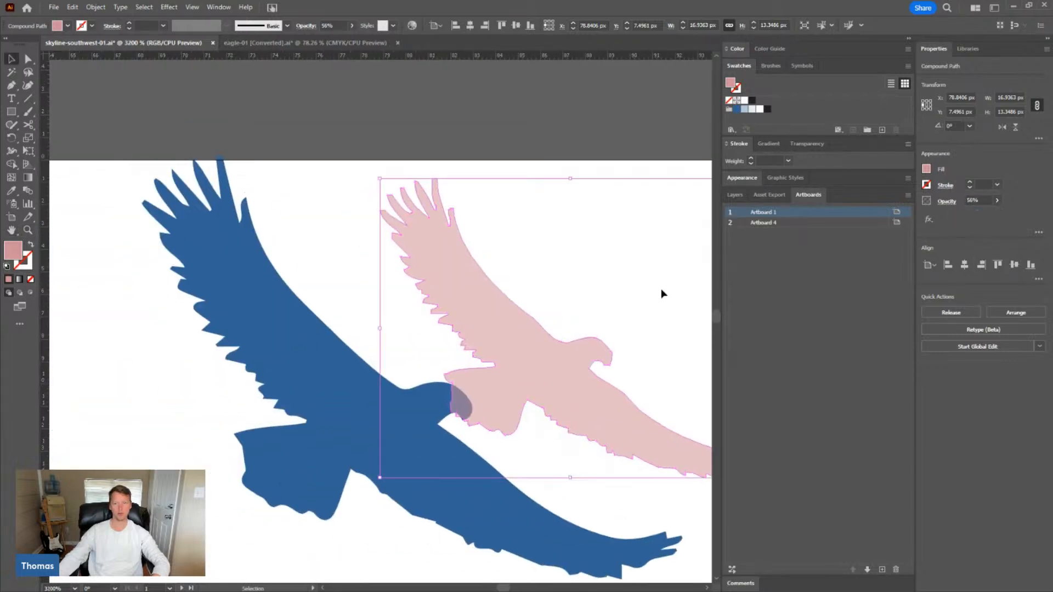
pyautogui.click(734, 195)
pyautogui.moveTo(503, 329); pyautogui.dragTo(286, 310)
pyautogui.moveTo(355, 459); pyautogui.dragTo(373, 579)
pyautogui.moveTo(344, 366); pyautogui.dragTo(413, 410)
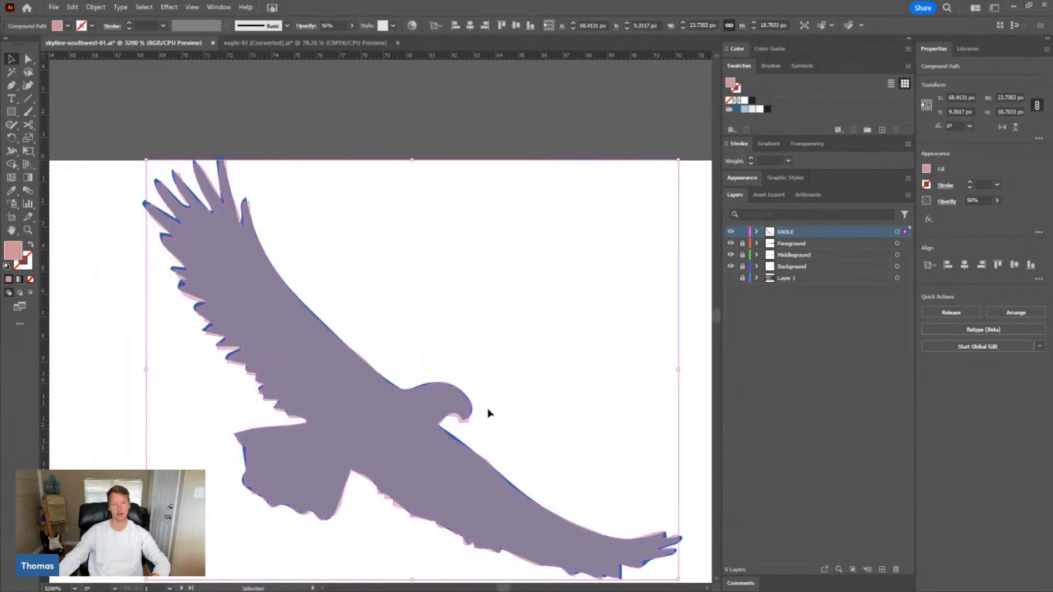
# Cut the pink eagle from the skyline artboard and paste it in place on the second artboard
pyautogui.press('z')
pyautogui.keyDown('alt'); pyautogui.click(395, 377); pyautogui.keyUp('alt')
pyautogui.keyDown('alt'); pyautogui.click(395, 378); pyautogui.keyUp('alt')
pyautogui.keyDown('alt'); pyautogui.click(395, 378); pyautogui.keyUp('alt')
pyautogui.keyDown('alt'); pyautogui.click(395, 377); pyautogui.keyUp('alt')
pyautogui.keyDown('alt'); pyautogui.click(395, 377); pyautogui.keyUp('alt')
pyautogui.keyDown('alt'); pyautogui.click(395, 377); pyautogui.keyUp('alt')
pyautogui.keyDown('alt'); pyautogui.click(395, 377); pyautogui.keyUp('alt')
pyautogui.keyDown('alt'); pyautogui.click(196, 231); pyautogui.keyUp('alt')
pyautogui.keyDown('alt'); pyautogui.click(195, 231); pyautogui.keyUp('alt')
pyautogui.keyDown('alt'); pyautogui.click(196, 232); pyautogui.keyUp('alt')
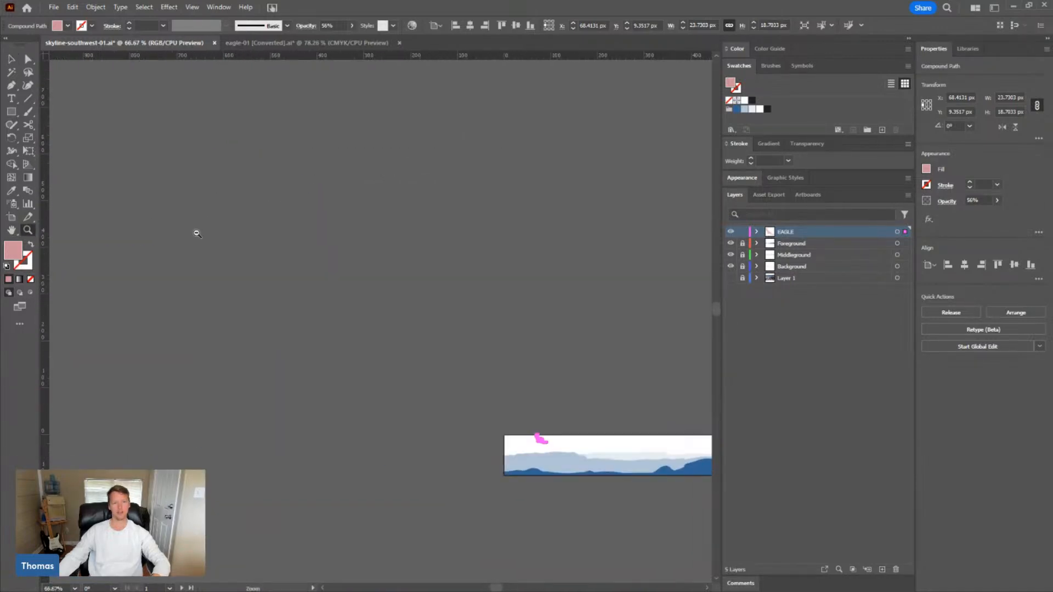
pyautogui.keyDown('alt'); pyautogui.click(196, 233); pyautogui.keyUp('alt')
pyautogui.keyDown('alt'); pyautogui.click(196, 233); pyautogui.keyUp('alt')
pyautogui.press('h')
pyautogui.moveTo(618, 407); pyautogui.dragTo(58, 242)
pyautogui.press('v')
pyautogui.click(136, 283)
pyautogui.click(511, 330)
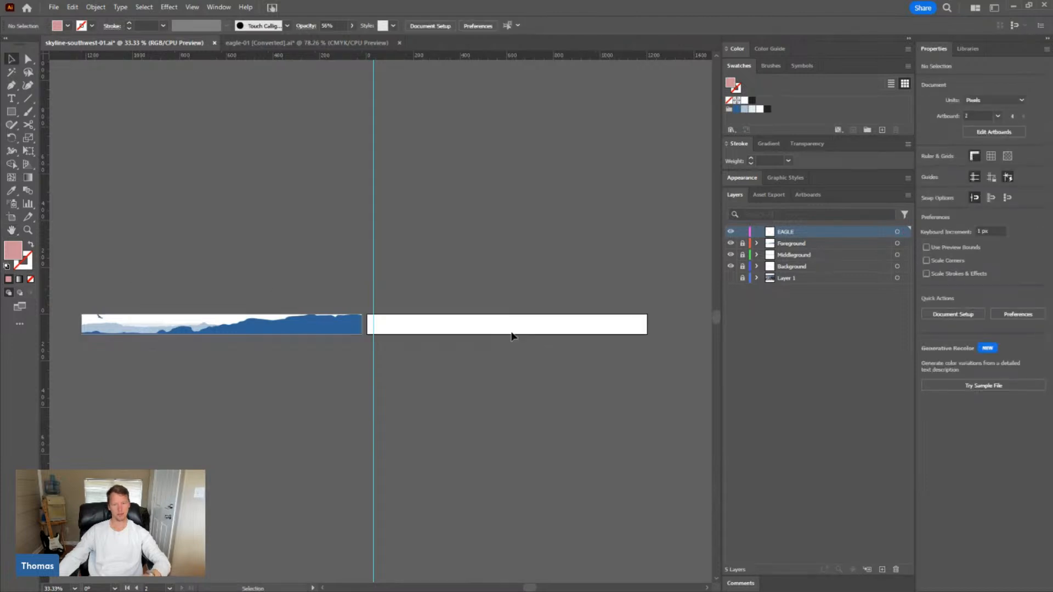
pyautogui.hotkey('ctrl', 'a')
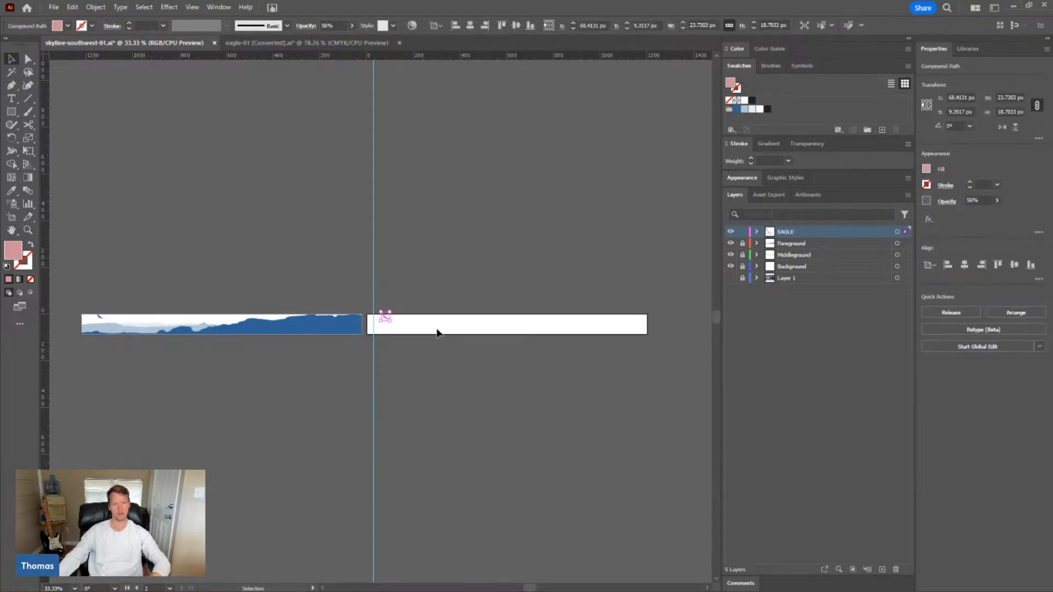
# Crop the second artboard's left and bottom edges to the eagle, making the artboard about 1132 × 19 px
pyautogui.press('z')
pyautogui.click(393, 325)
pyautogui.click(371, 331)
pyautogui.click(372, 291)
pyautogui.click(388, 320)
pyautogui.click(412, 354)
pyautogui.press('v')
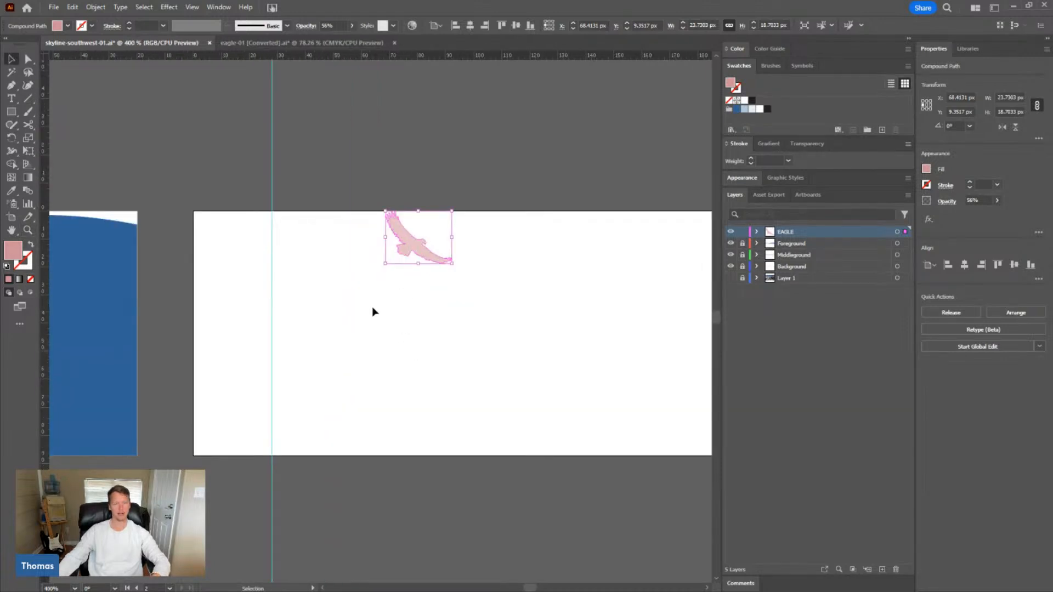
pyautogui.click(659, 282)
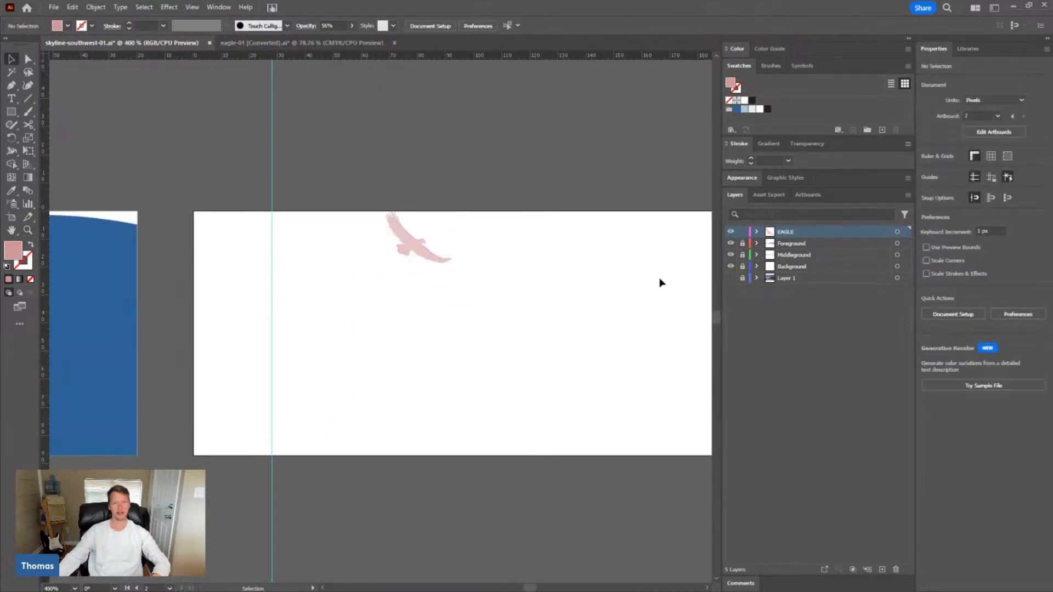
pyautogui.click(429, 26)
pyautogui.click(592, 210)
pyautogui.moveTo(193, 456); pyautogui.dragTo(384, 265)
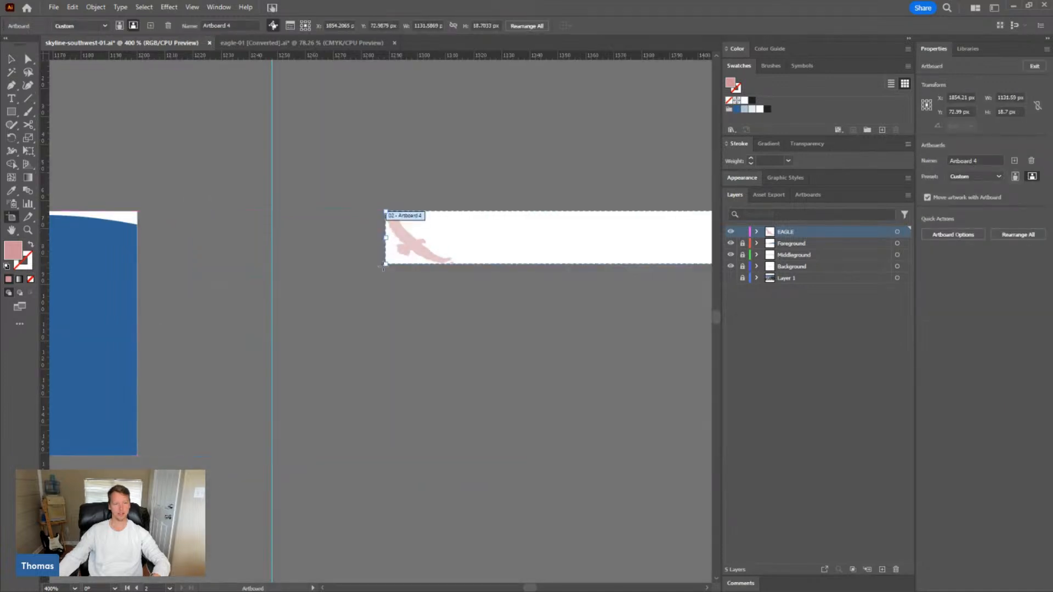
# Try to shorten the second artboard's width from its far right end
pyautogui.press('h')
pyautogui.press('z')
pyautogui.keyDown('alt'); pyautogui.click(555, 187); pyautogui.keyUp('alt')
pyautogui.keyDown('alt'); pyautogui.click(555, 187); pyautogui.keyUp('alt')
pyautogui.keyDown('alt'); pyautogui.click(556, 187); pyautogui.keyUp('alt')
pyautogui.press('h')
pyautogui.moveTo(525, 424); pyautogui.dragTo(340, 243)
pyautogui.press('z')
pyautogui.keyDown('alt'); pyautogui.click(339, 243); pyautogui.keyUp('alt')
pyautogui.keyDown('alt'); pyautogui.click(339, 243); pyautogui.keyUp('alt')
pyautogui.press('h')
pyautogui.moveTo(545, 365); pyautogui.dragTo(348, 290)
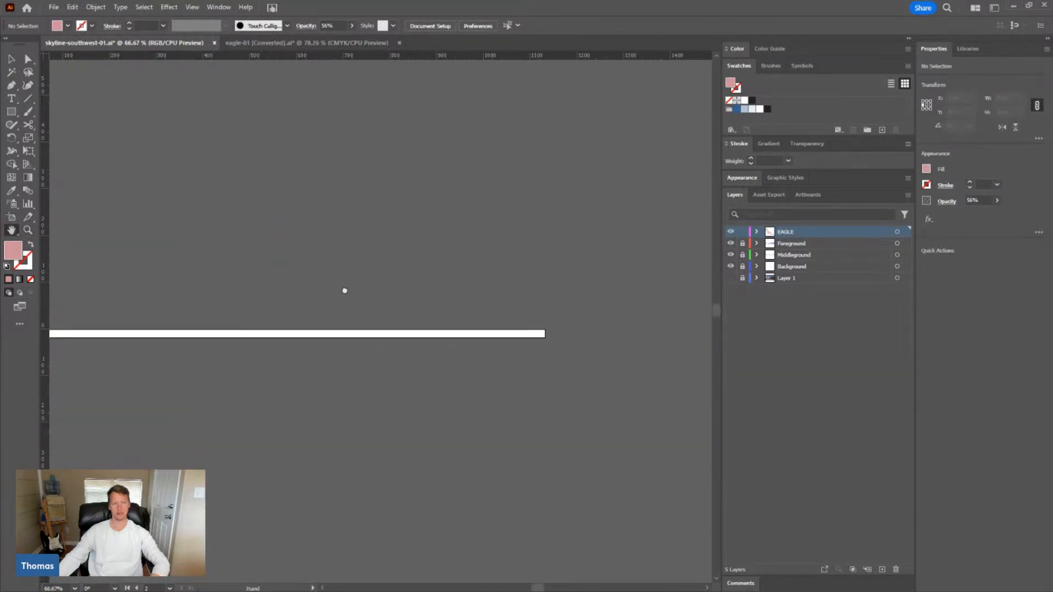
pyautogui.click(430, 26)
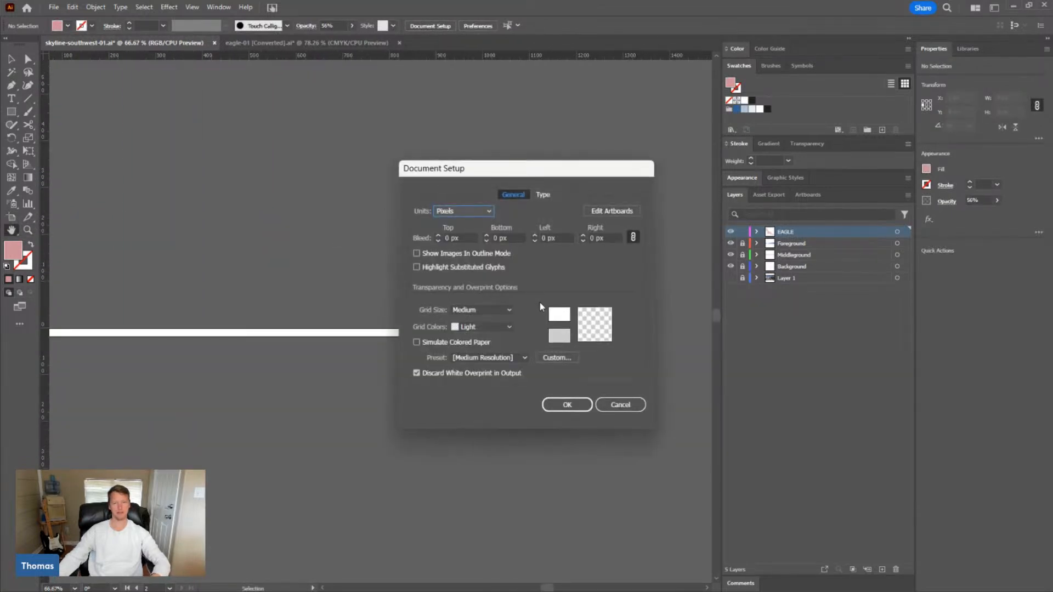
pyautogui.click(620, 210)
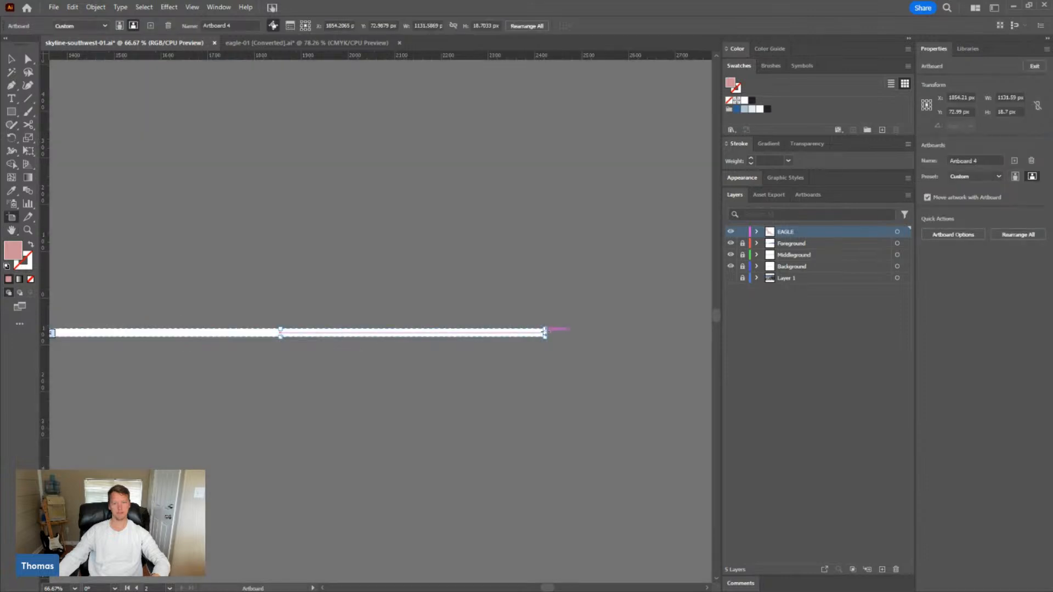
pyautogui.click(547, 334)
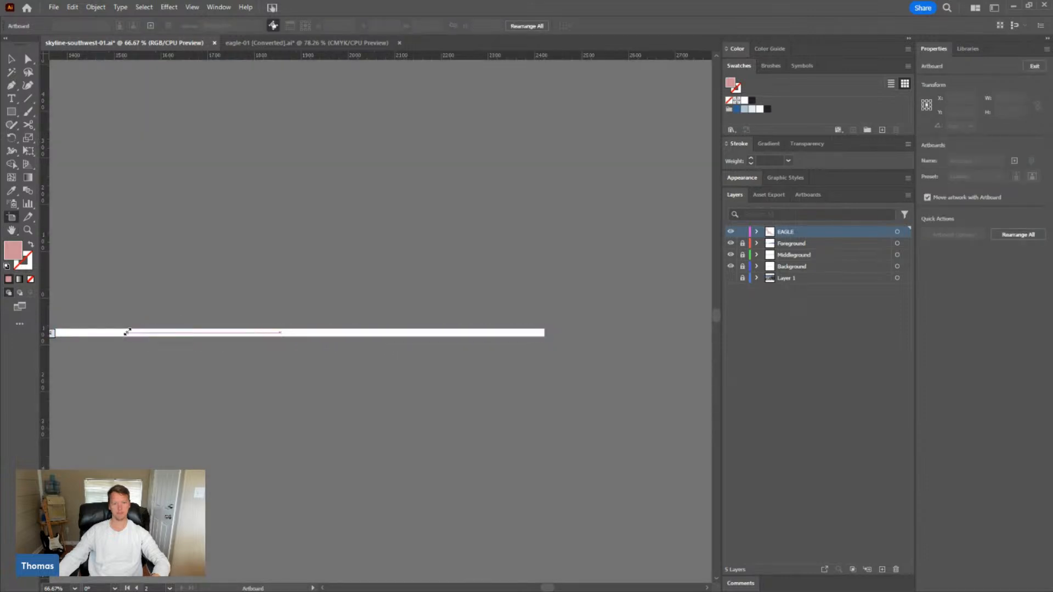
# Shorten the second artboard's width to fit the pink eagle, making the artboard about 24 × 19 px
pyautogui.press('h')
pyautogui.moveTo(276, 278); pyautogui.dragTo(489, 280)
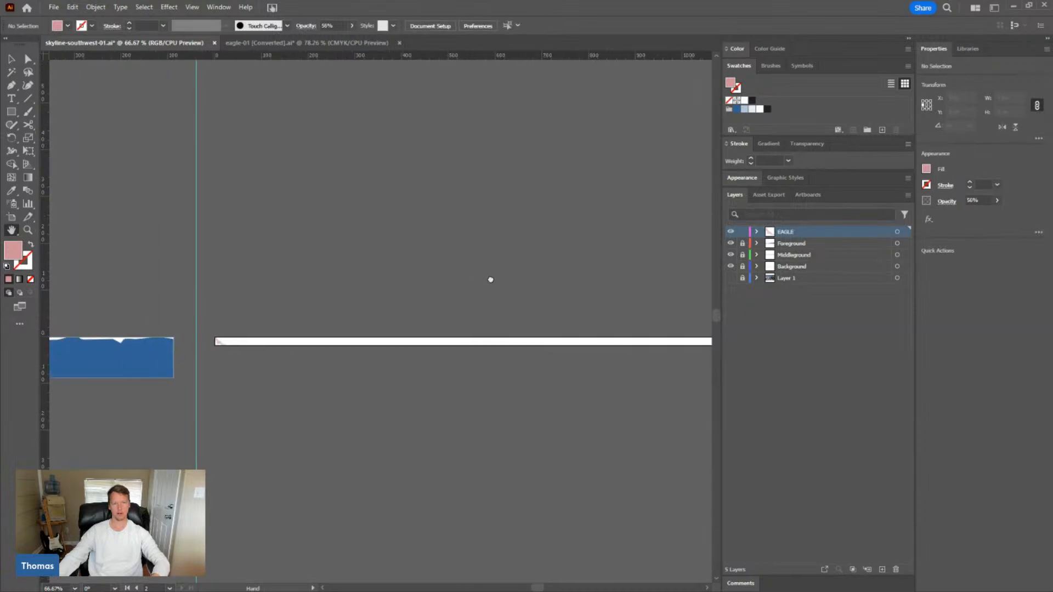
pyautogui.moveTo(564, 294); pyautogui.dragTo(504, 292)
pyautogui.press('v')
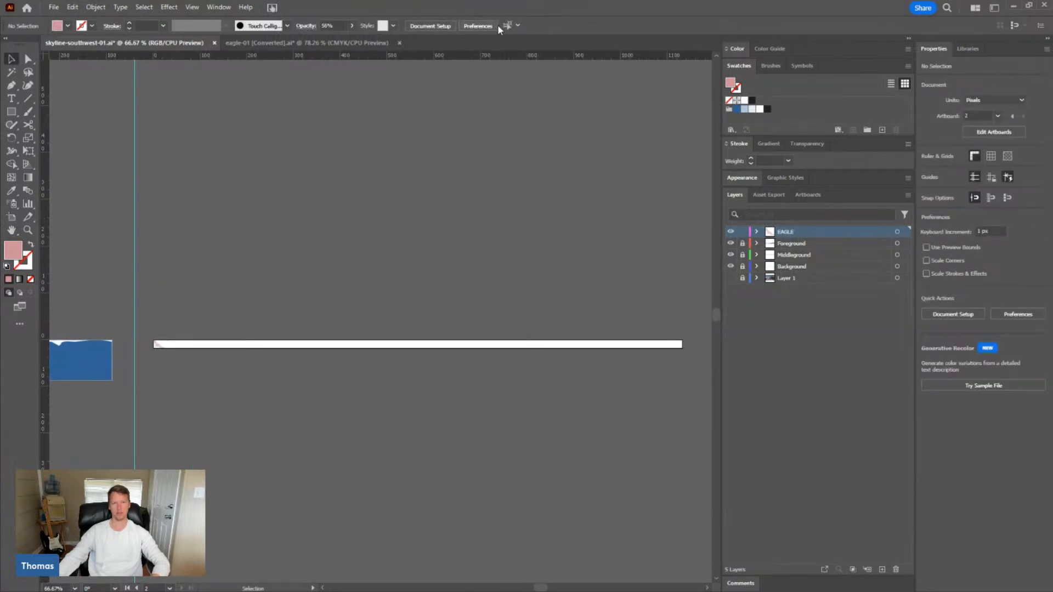
pyautogui.click(430, 25)
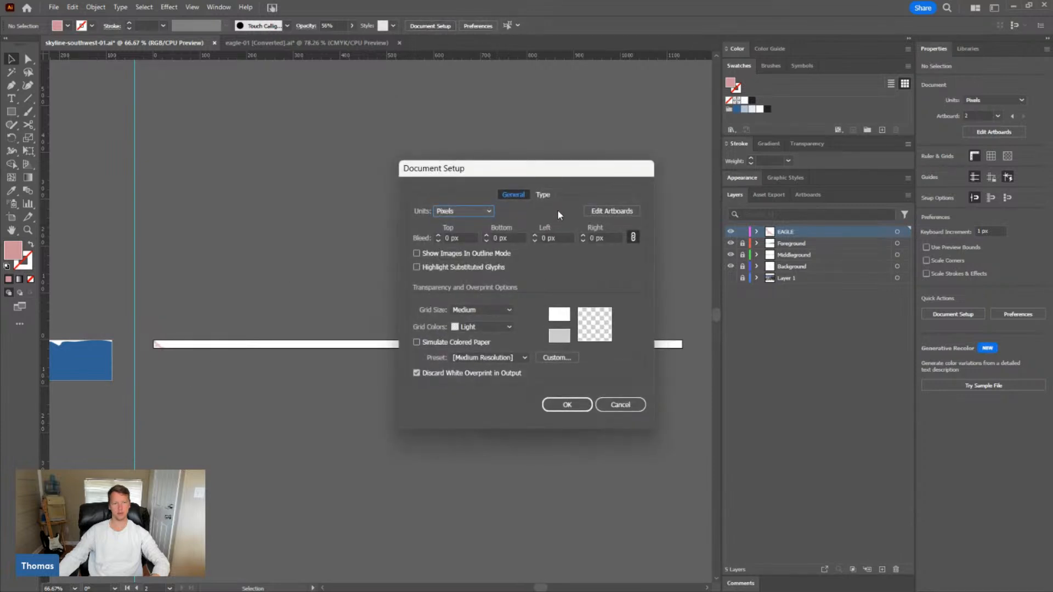
pyautogui.click(595, 215)
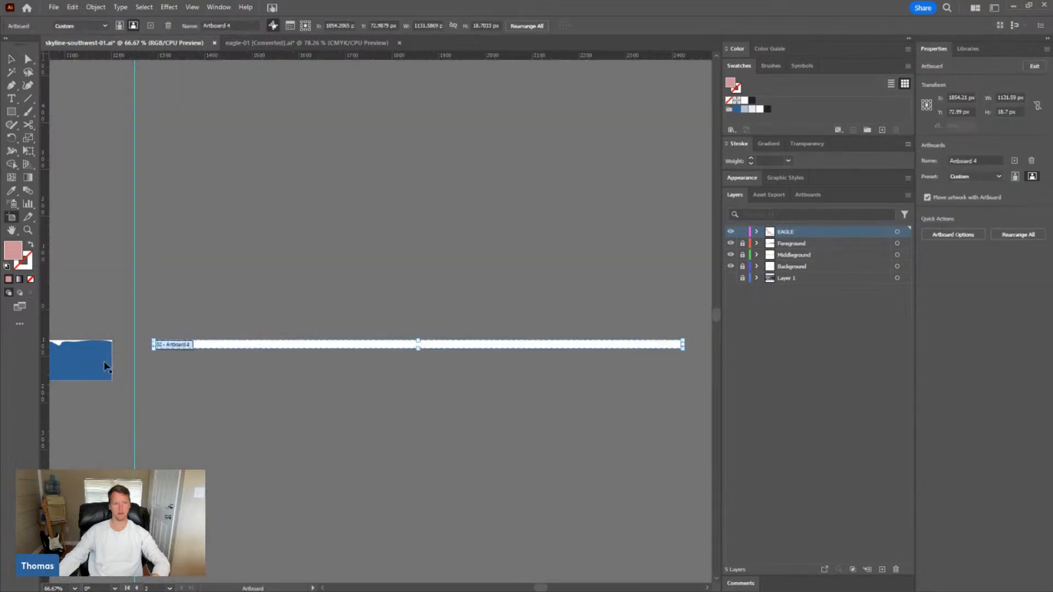
pyautogui.moveTo(108, 360); pyautogui.dragTo(187, 360)
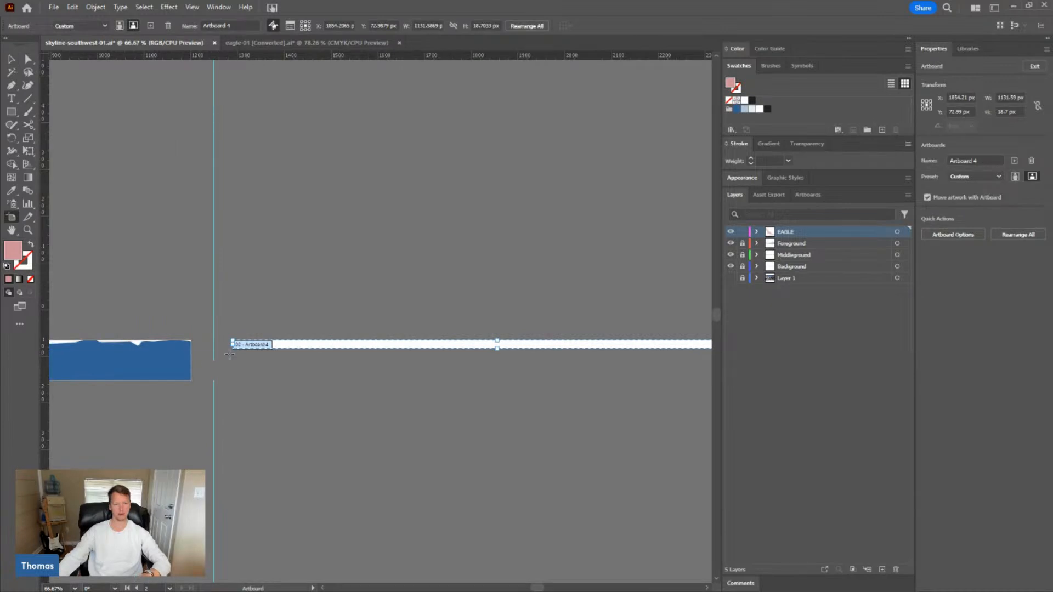
pyautogui.scroll(5, 229, 354)
pyautogui.scroll(8, 234, 350)
pyautogui.scroll(-5, 413, 257)
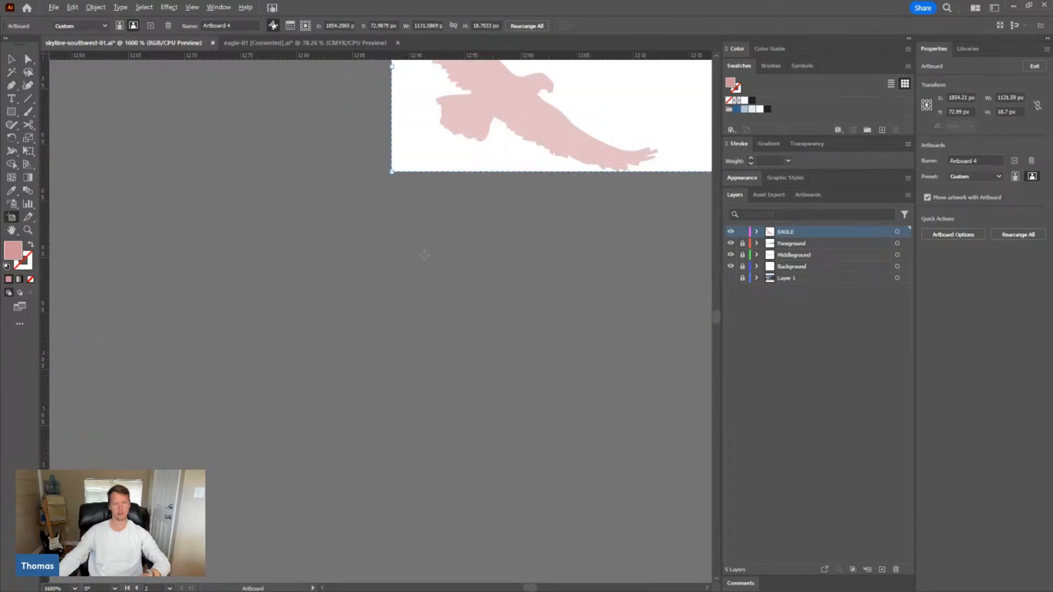
pyautogui.click(470, 138)
pyautogui.press('v')
pyautogui.moveTo(480, 294); pyautogui.dragTo(373, 442)
pyautogui.press('space')
pyautogui.moveTo(623, 200); pyautogui.dragTo(616, 249)
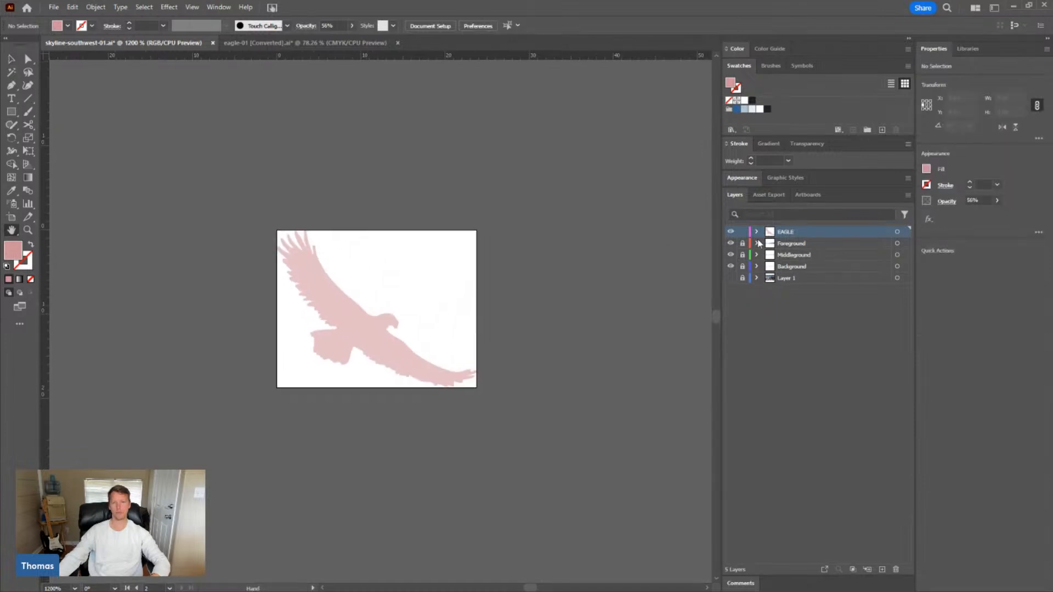
# Rename the second artboard to Eagle
pyautogui.click(808, 194)
pyautogui.doubleClick(763, 222)
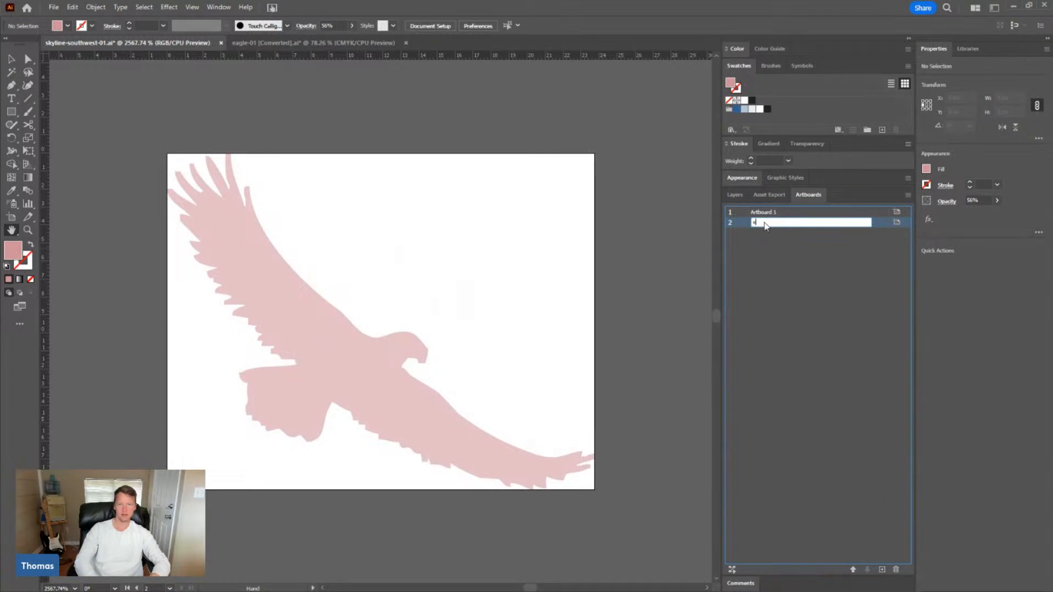
pyautogui.write('E')
pyautogui.press('capslock')
pyautogui.write('ag')
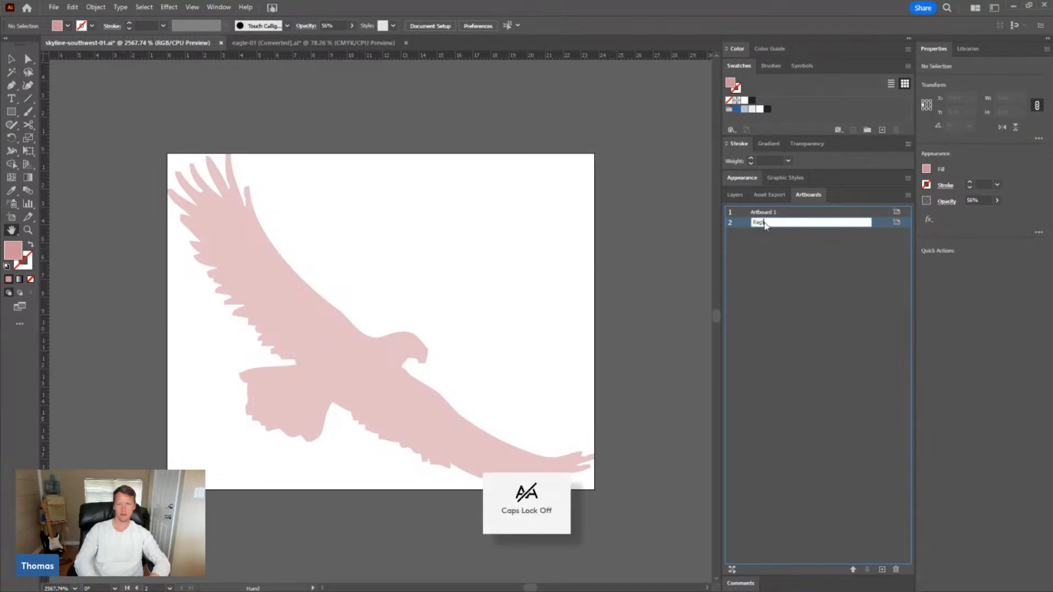
pyautogui.write('le')
pyautogui.press('Return')
# Recolor the pink eagle with the dark blue swatch and set its opacity to 100%
pyautogui.press('z')
pyautogui.press('v')
pyautogui.moveTo(553, 133); pyautogui.dragTo(209, 467)
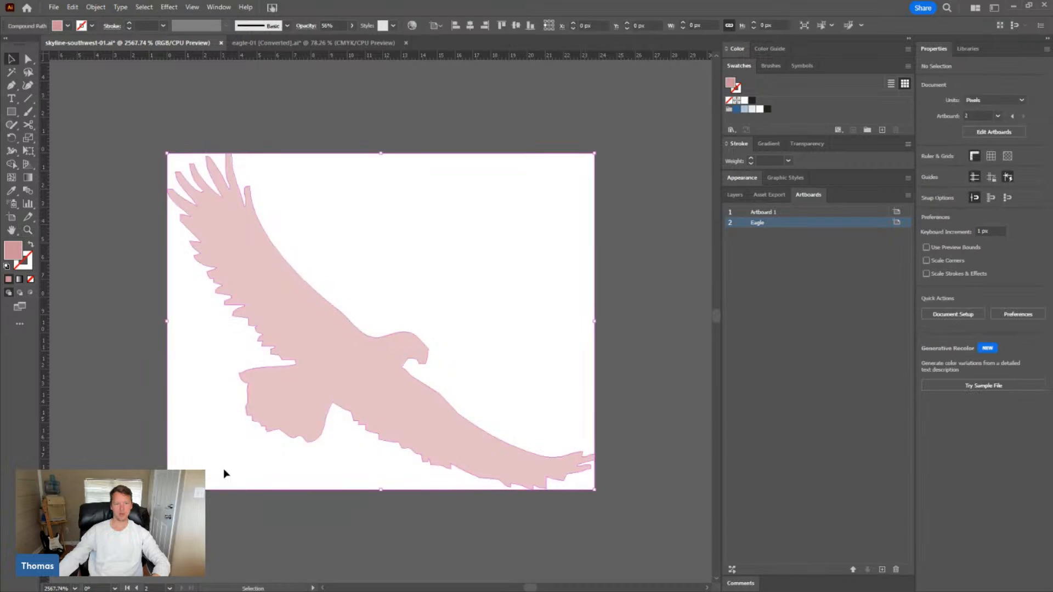
pyautogui.click(737, 109)
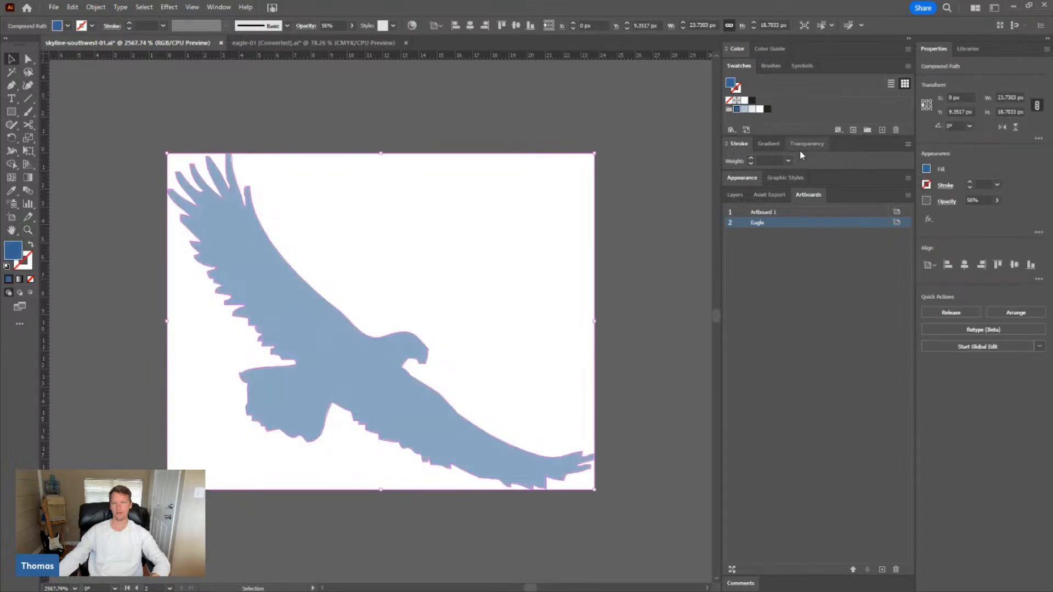
pyautogui.moveTo(988, 213); pyautogui.dragTo(998, 214)
pyautogui.click(636, 107)
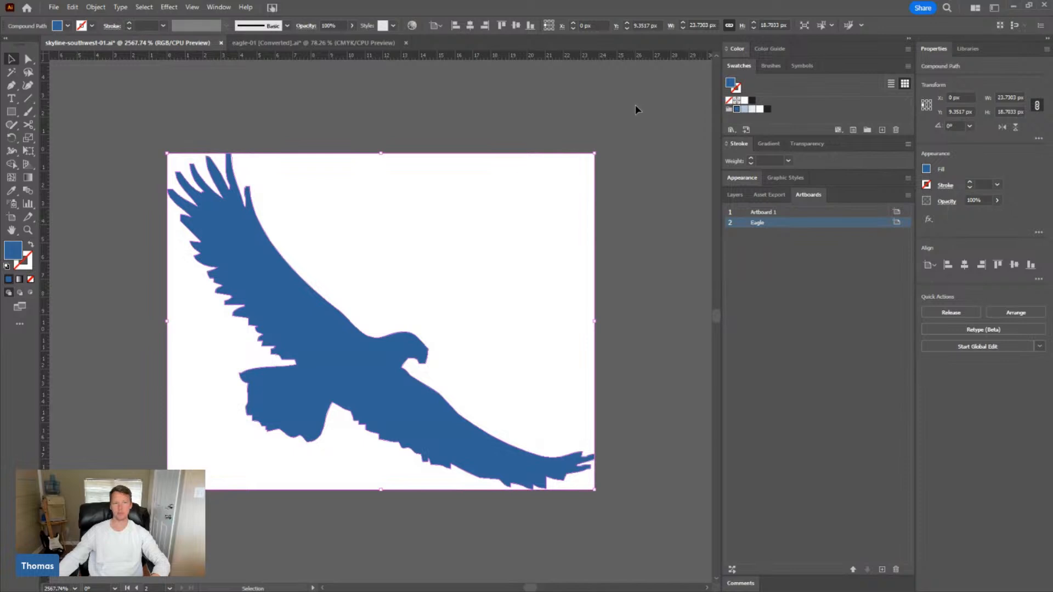
pyautogui.press('z')
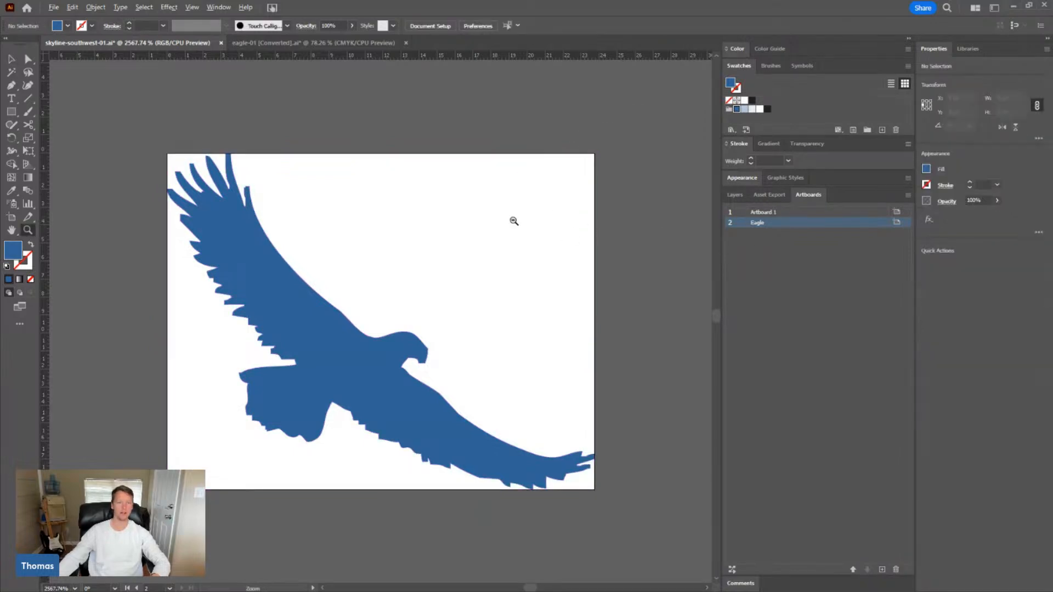
pyautogui.keyDown('alt'); pyautogui.click(512, 220); pyautogui.keyUp('alt')
pyautogui.press('h')
pyautogui.moveTo(308, 186); pyautogui.dragTo(498, 184)
pyautogui.press('v')
pyautogui.press('h')
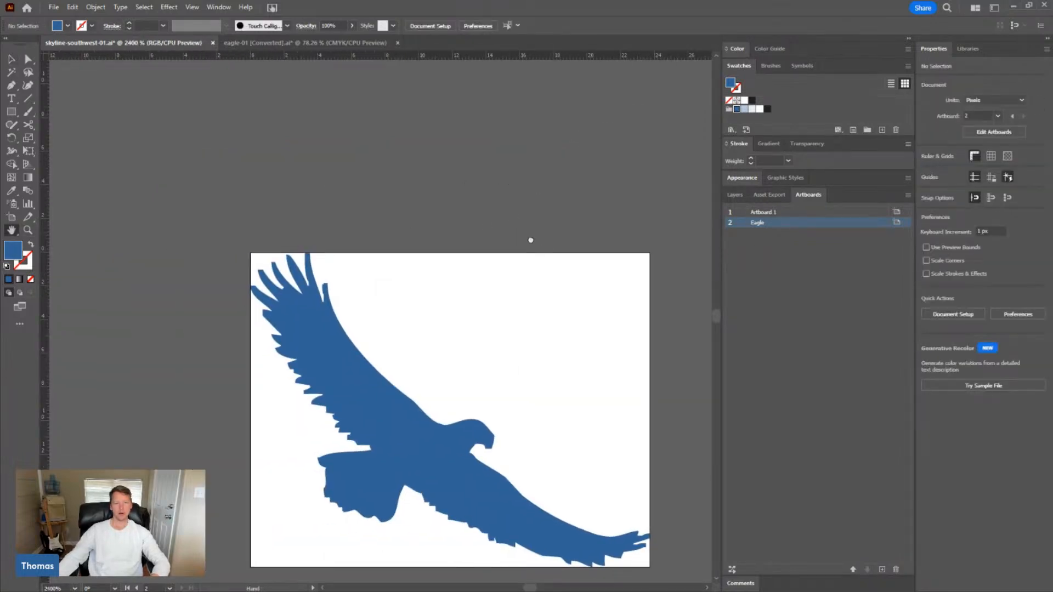
pyautogui.moveTo(534, 265); pyautogui.dragTo(522, 187)
pyautogui.press('v')
pyautogui.press('z')
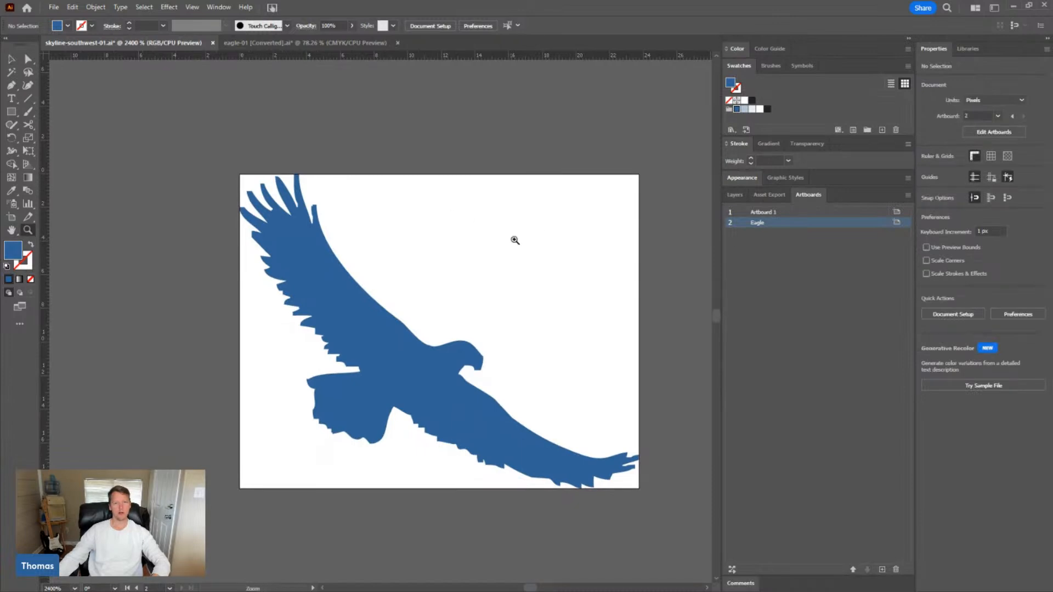
pyautogui.keyDown('alt'); pyautogui.click(514, 238); pyautogui.keyUp('alt')
pyautogui.keyDown('alt'); pyautogui.click(515, 239); pyautogui.keyUp('alt')
pyautogui.keyDown('alt'); pyautogui.click(514, 238); pyautogui.keyUp('alt')
pyautogui.keyDown('alt'); pyautogui.click(514, 238); pyautogui.keyUp('alt')
pyautogui.keyDown('alt'); pyautogui.click(514, 238); pyautogui.keyUp('alt')
pyautogui.keyDown('alt'); pyautogui.click(514, 238); pyautogui.keyUp('alt')
pyautogui.press('h')
pyautogui.moveTo(102, 334); pyautogui.dragTo(734, 233)
pyautogui.moveTo(174, 270); pyautogui.dragTo(679, 233)
pyautogui.press('z')
pyautogui.moveTo(121, 240); pyautogui.dragTo(604, 246)
pyautogui.hotkey('ctrl', '0')
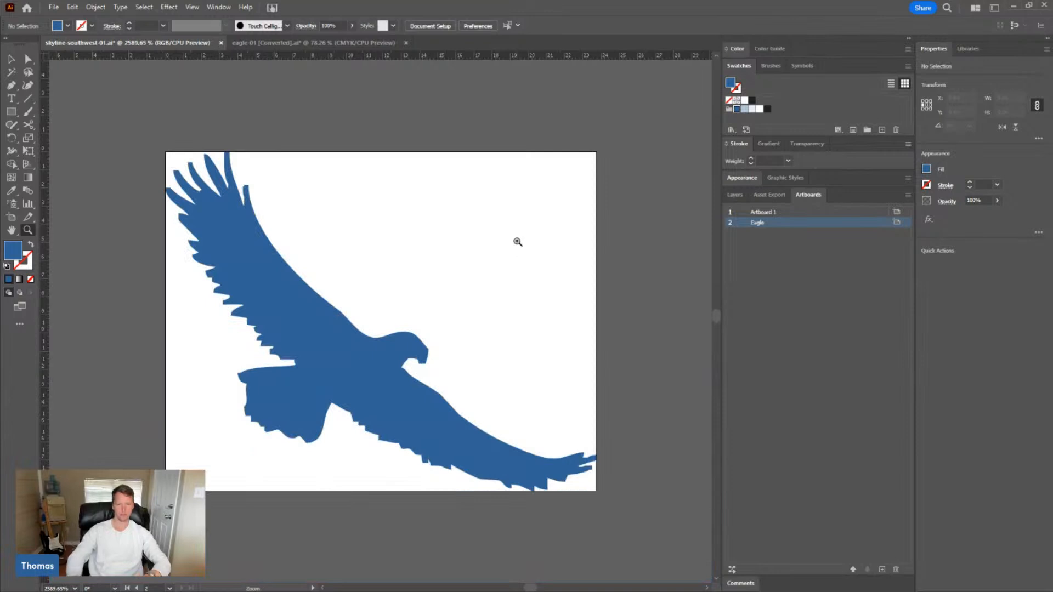
pyautogui.press('g')
pyautogui.moveTo(191, 250); pyautogui.dragTo(677, 280)
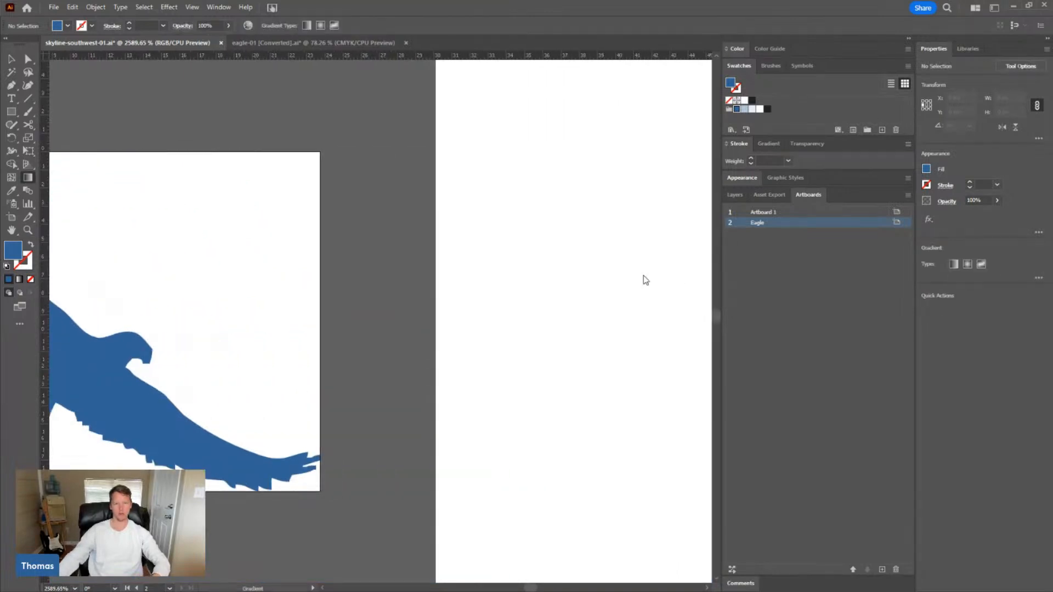
pyautogui.hotkey('ctrl', 'z')
pyautogui.hotkey('ctrl', 'z')
pyautogui.hotkey('ctrl', 'z')
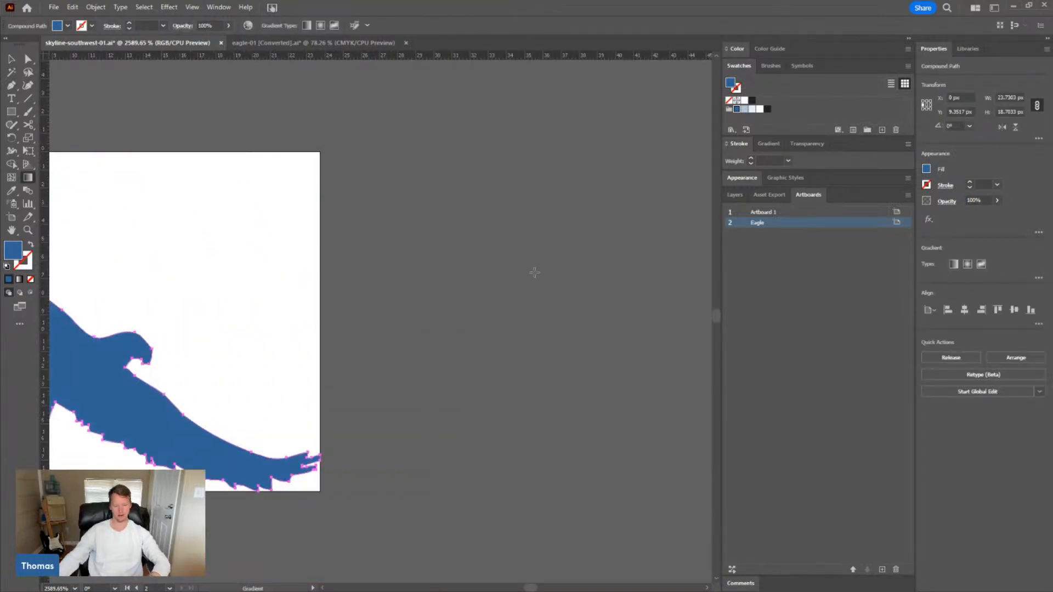
# Unlock the skyline layers and move the blue eagle on the skyline artboard onto the EAGLE layer
pyautogui.press('h')
pyautogui.moveTo(164, 244); pyautogui.dragTo(696, 262)
pyautogui.press('z')
pyautogui.keyDown('alt'); pyautogui.click(364, 231); pyautogui.keyUp('alt')
pyautogui.keyDown('alt'); pyautogui.click(364, 231); pyautogui.keyUp('alt')
pyautogui.keyDown('alt'); pyautogui.click(364, 230); pyautogui.keyUp('alt')
pyautogui.press('h')
pyautogui.moveTo(402, 317); pyautogui.dragTo(963, 118)
pyautogui.press('v')
pyautogui.click(232, 223)
pyautogui.hotkey('ctrl', '0')
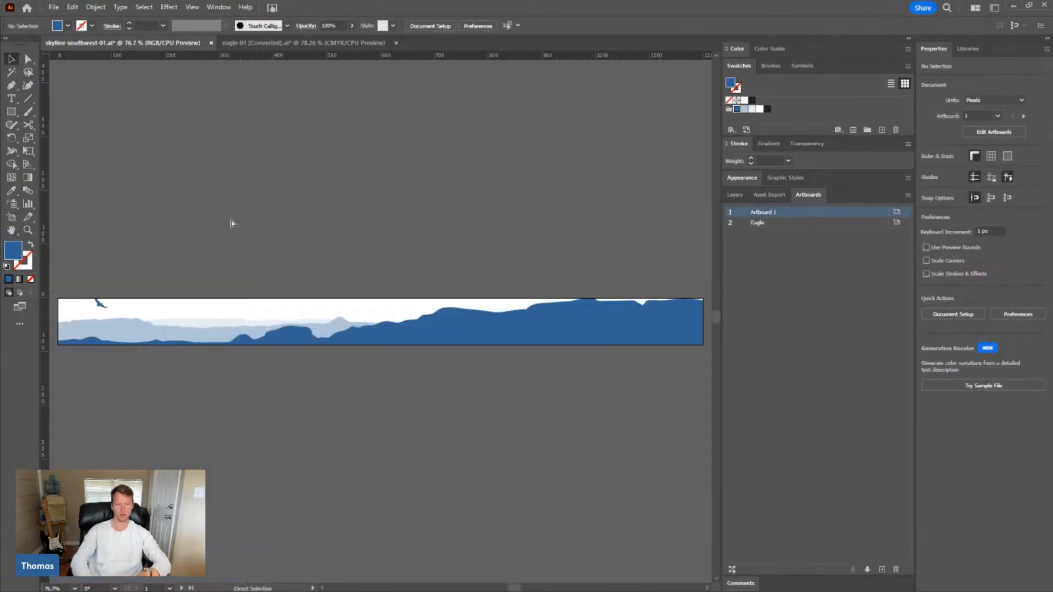
pyautogui.press('z')
pyautogui.moveTo(84, 289); pyautogui.dragTo(116, 322)
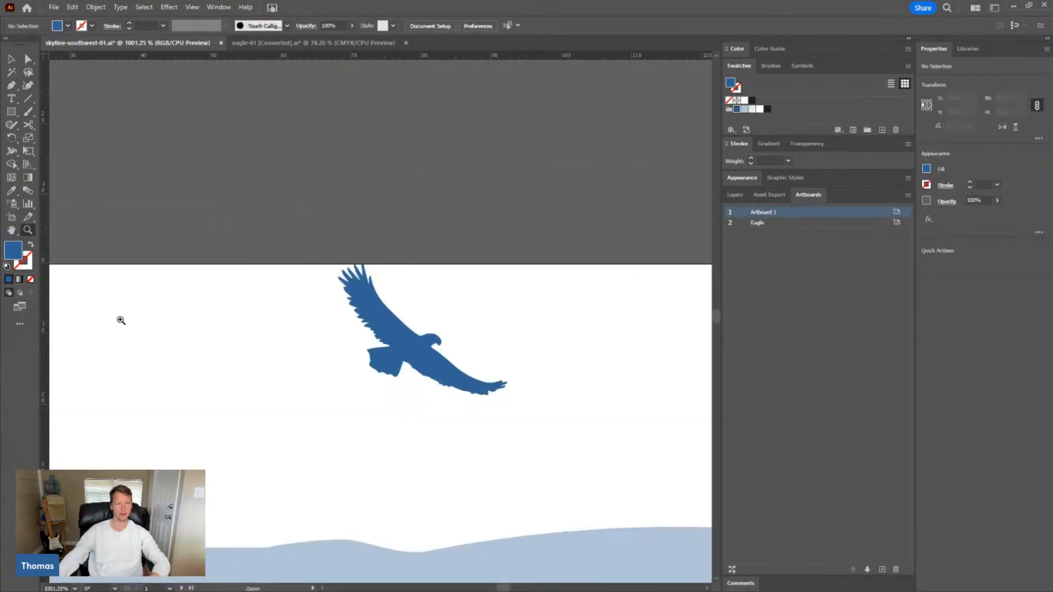
pyautogui.press('v')
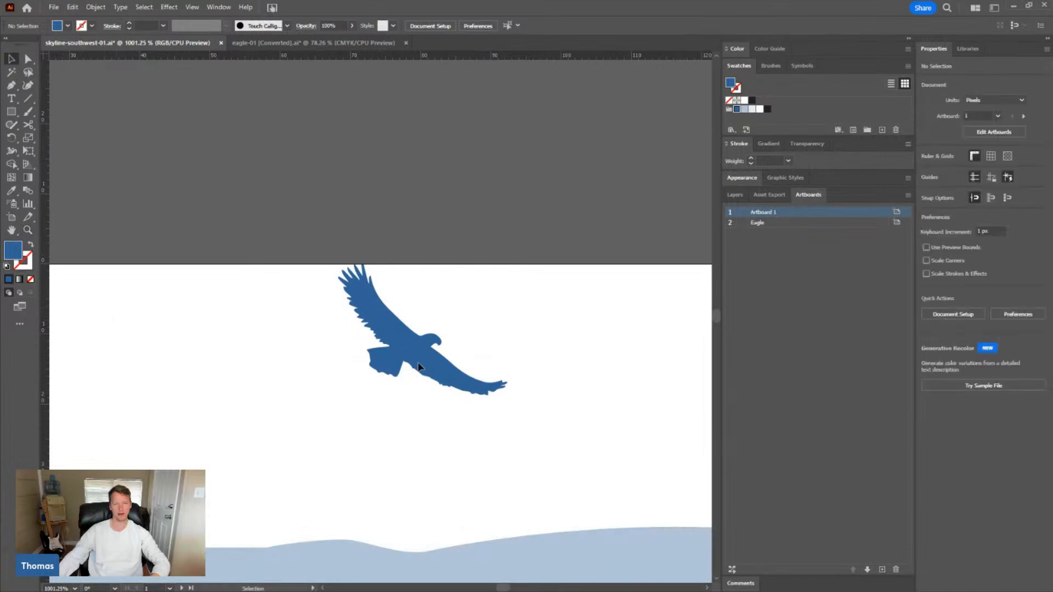
pyautogui.click(735, 195)
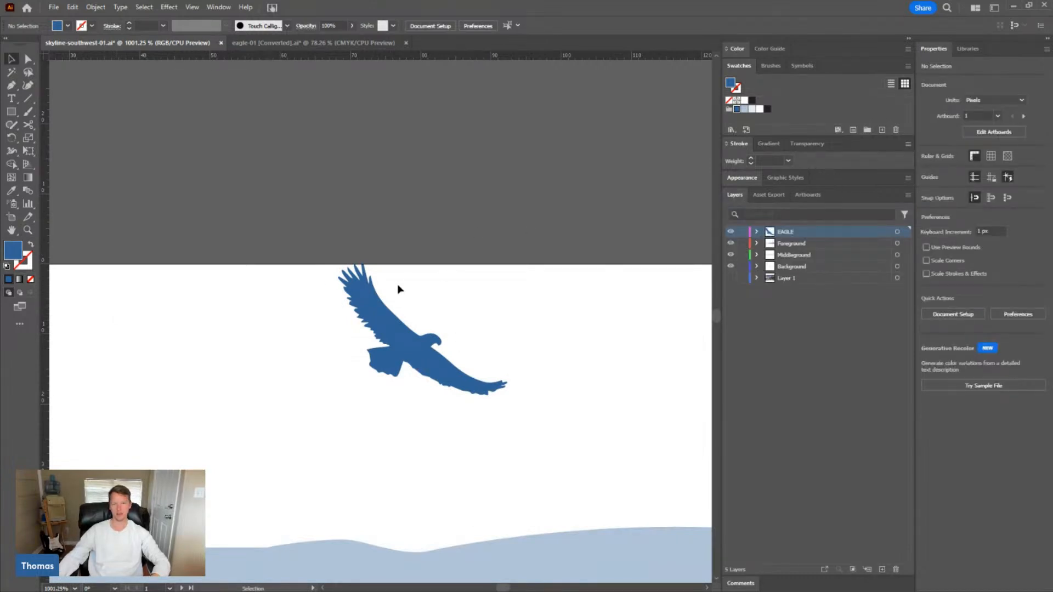
pyautogui.moveTo(396, 284); pyautogui.dragTo(383, 392)
pyautogui.moveTo(906, 246); pyautogui.dragTo(905, 231)
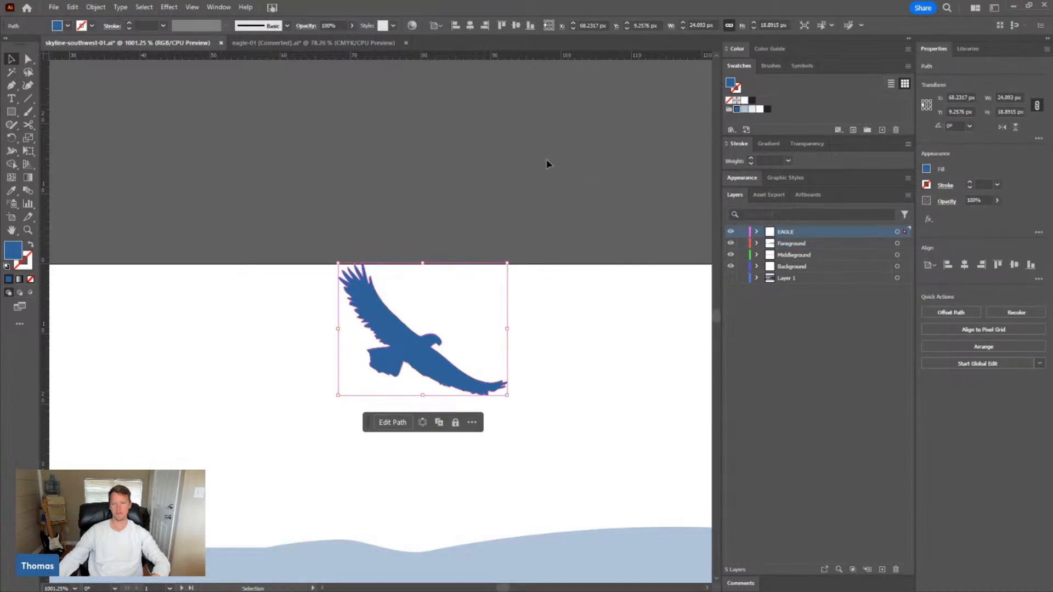
pyautogui.click(470, 186)
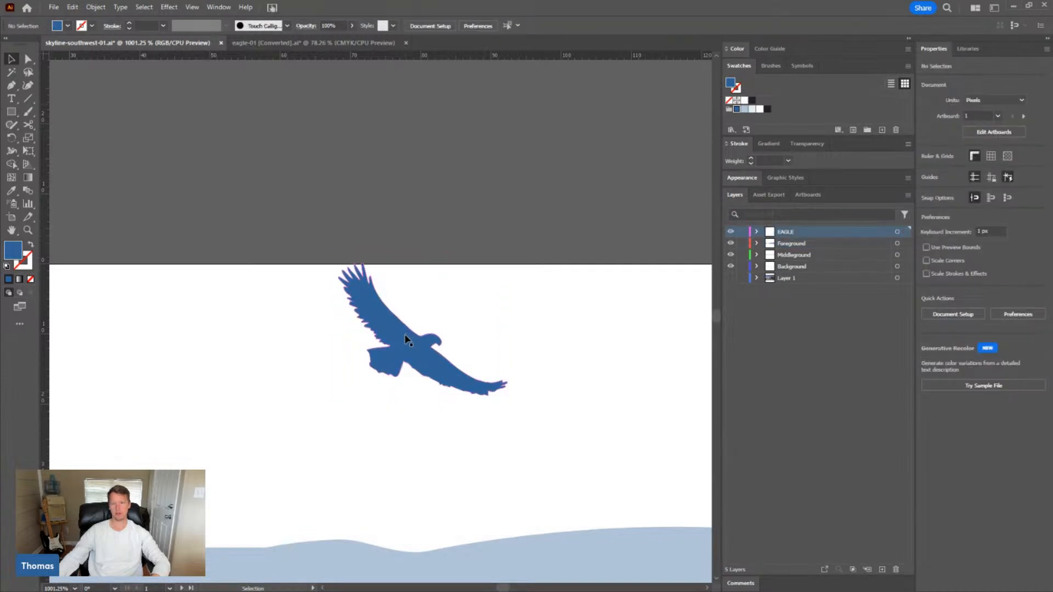
# Add a new layer above the EAGLE layer and name it Landscape Eagle
pyautogui.click(881, 570)
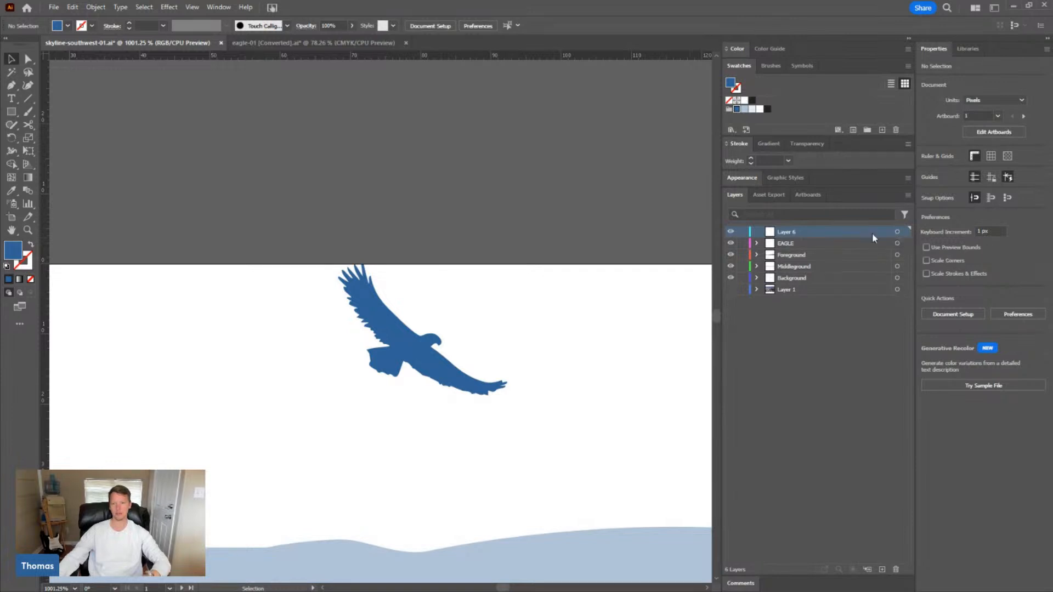
pyautogui.hotkey('ctrl', 'z')
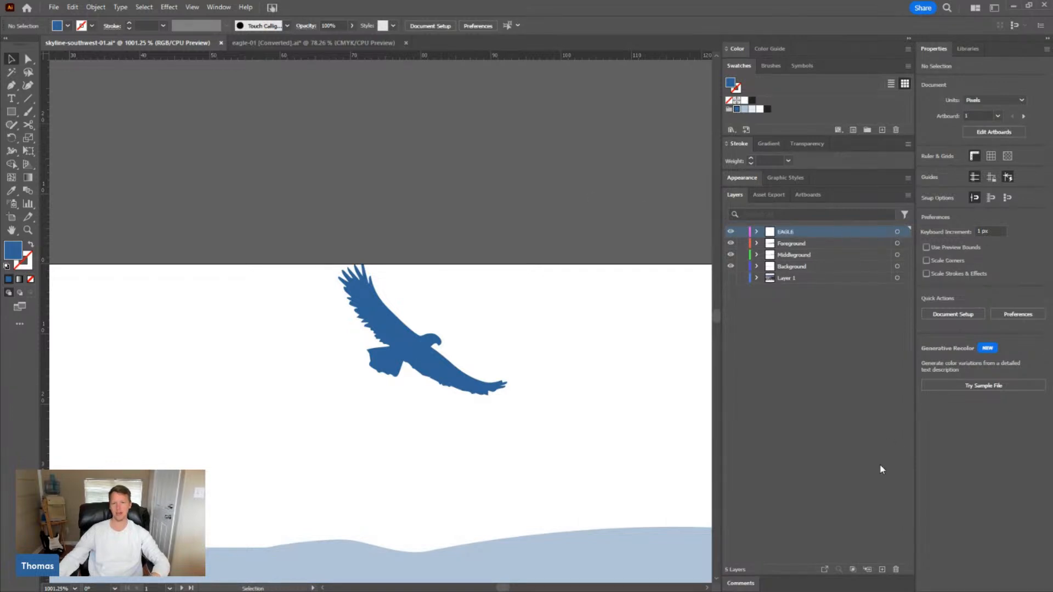
pyautogui.click(881, 569)
pyautogui.doubleClick(785, 232)
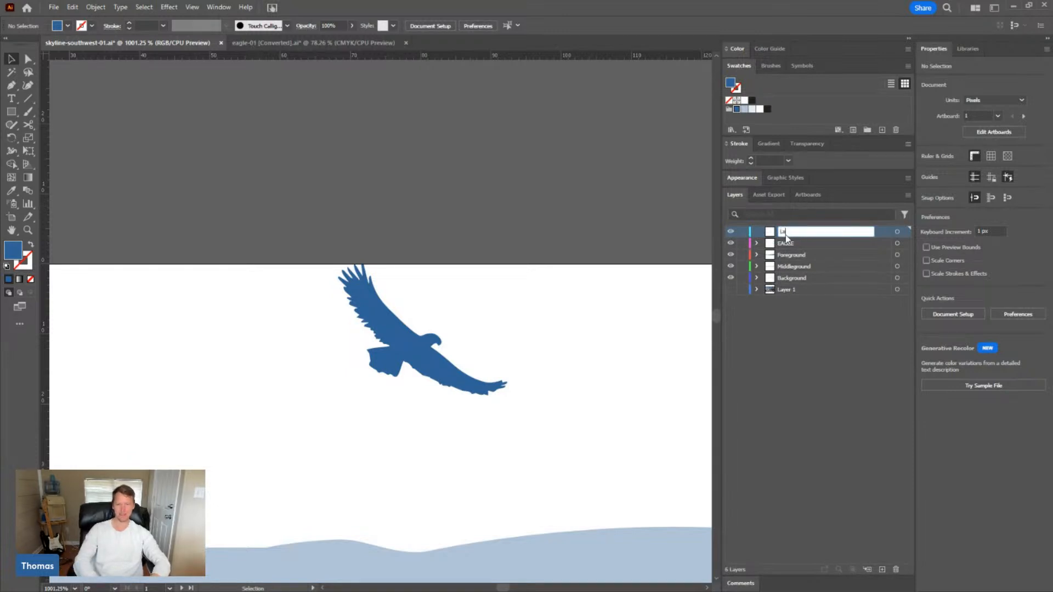
pyautogui.write('Landscape')
pyautogui.press('capslock')
pyautogui.write('E')
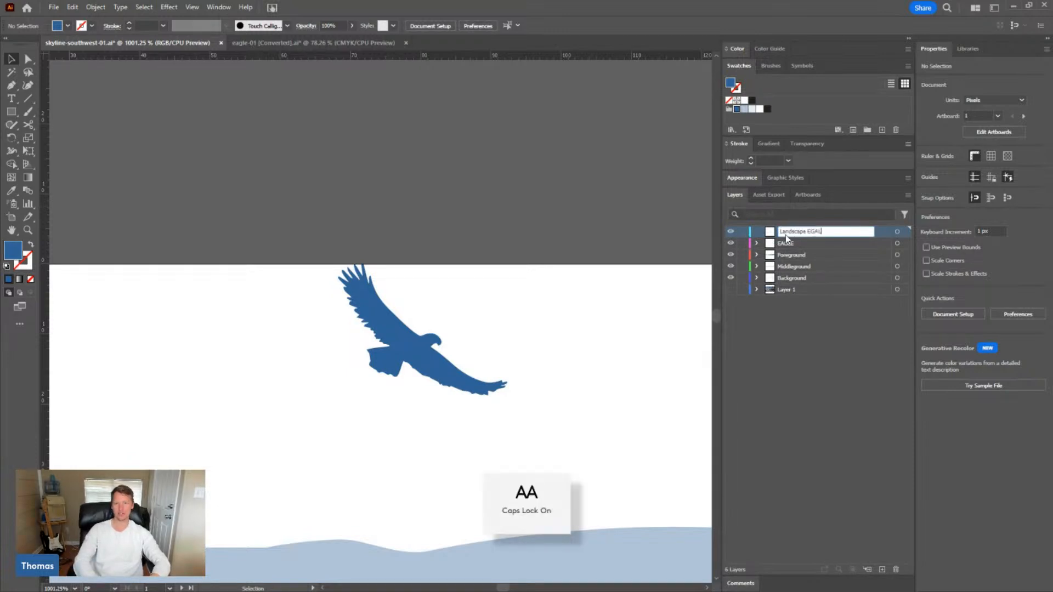
pyautogui.write('agle')
pyautogui.press('Return')
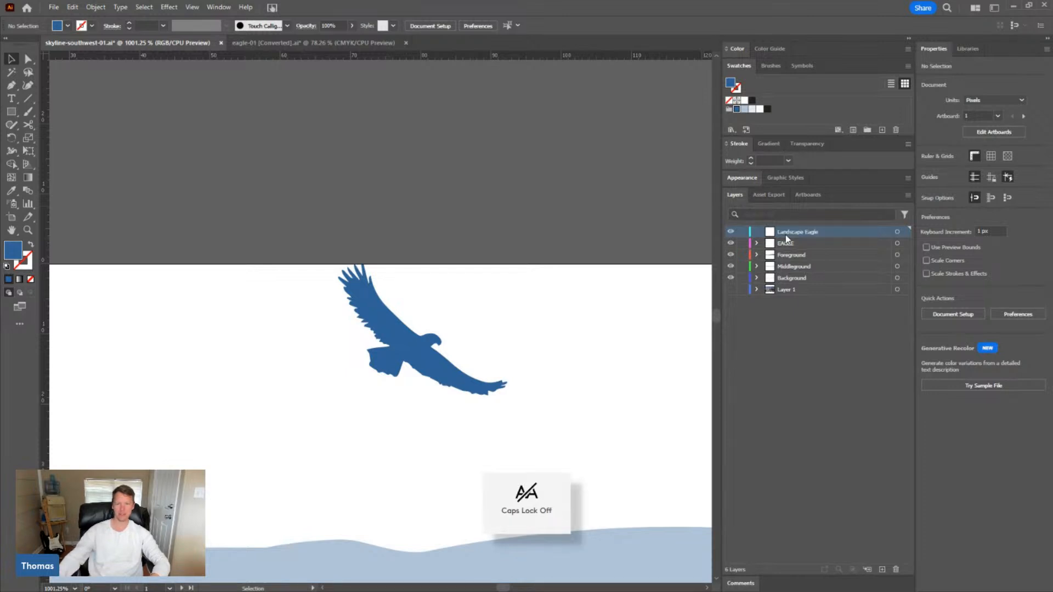
# Move the skyline artboard's eagle onto the Landscape Eagle layer, and hide both eagle layers
pyautogui.moveTo(472, 250); pyautogui.dragTo(390, 400)
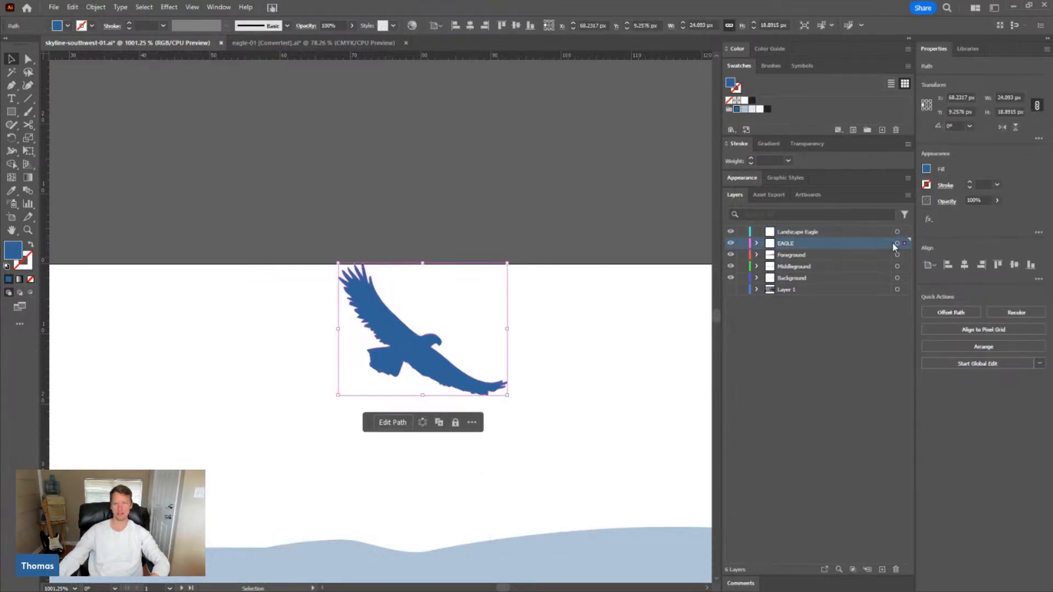
pyautogui.moveTo(907, 240); pyautogui.dragTo(905, 232)
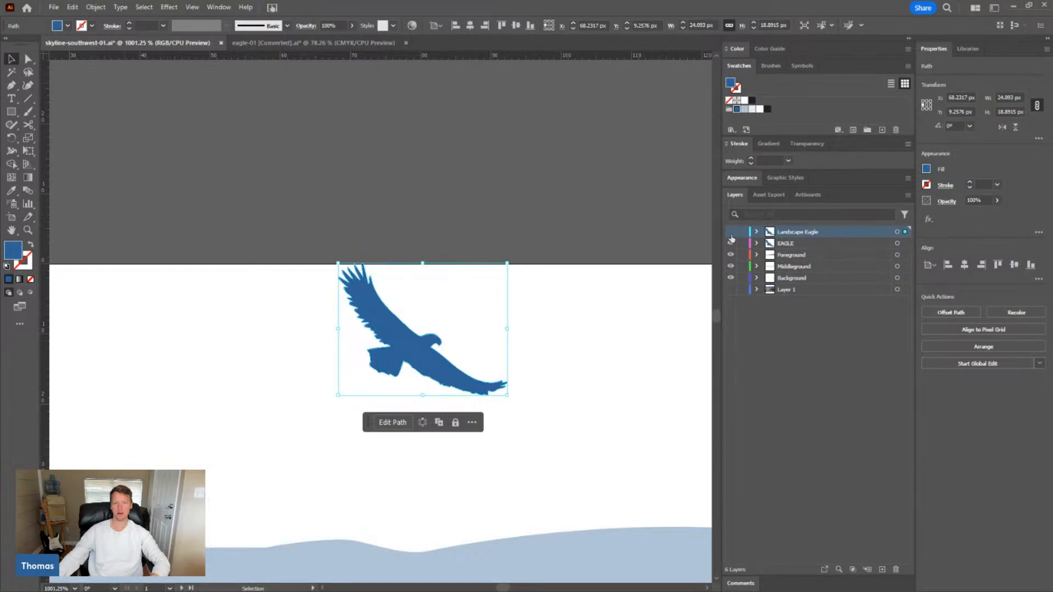
pyautogui.click(730, 232)
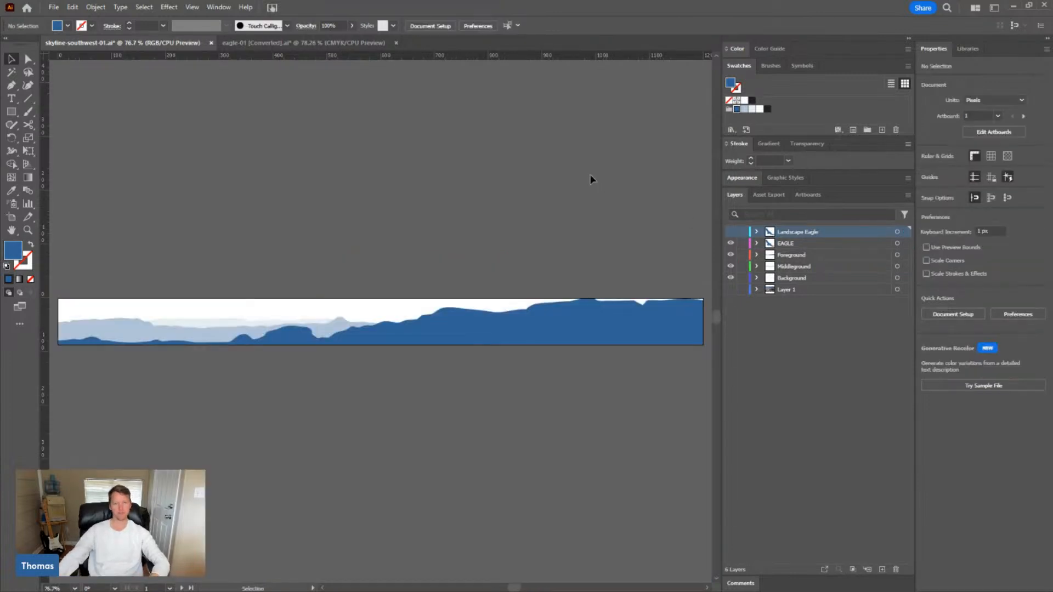
pyautogui.press('h')
pyautogui.moveTo(466, 208); pyautogui.dragTo(509, 212)
pyautogui.press('v')
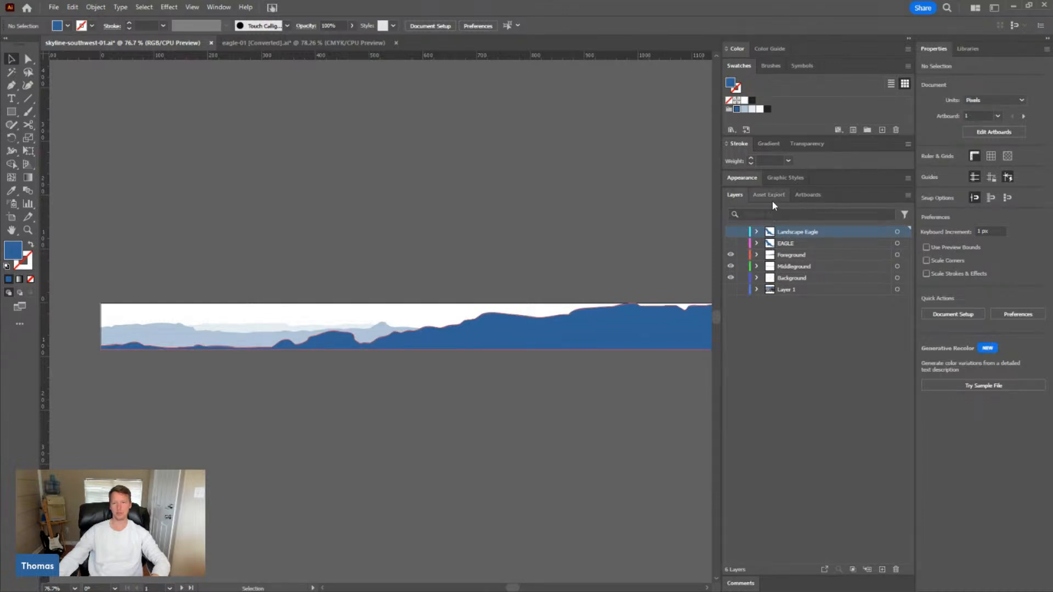
# Rename Artboard 1 to Landscape
pyautogui.click(807, 195)
pyautogui.doubleClick(762, 212)
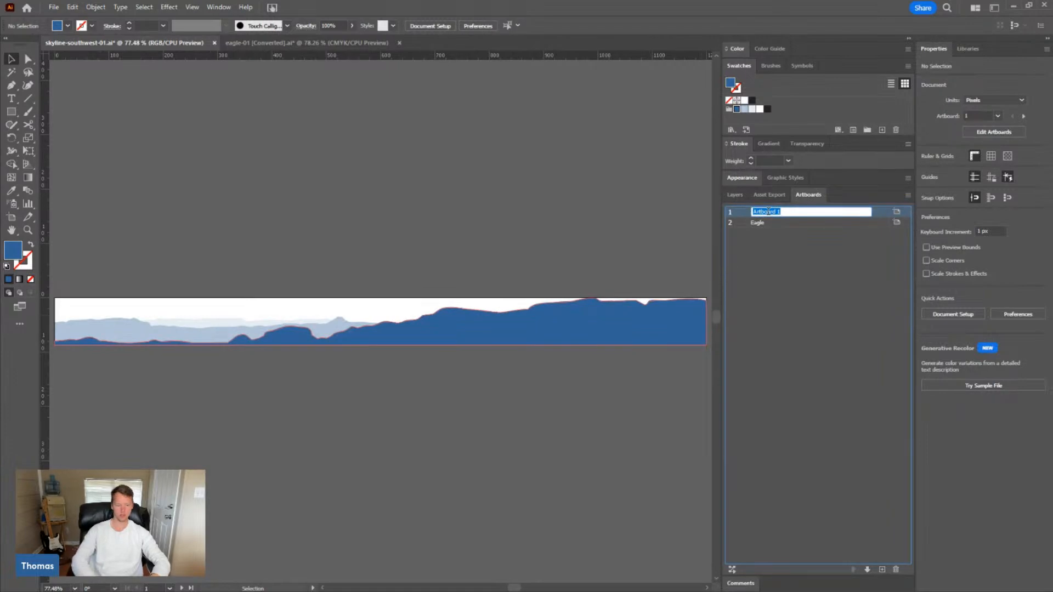
pyautogui.press('capslock')
pyautogui.write('L')
pyautogui.press('capslock')
pyautogui.write('andscape')
pyautogui.press('Return')
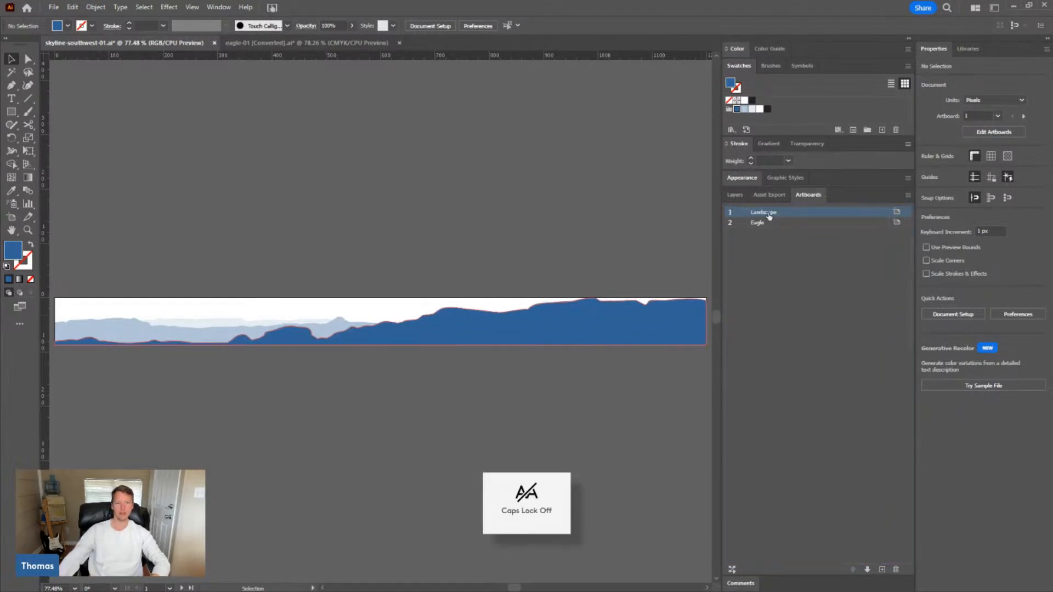
pyautogui.click(53, 8)
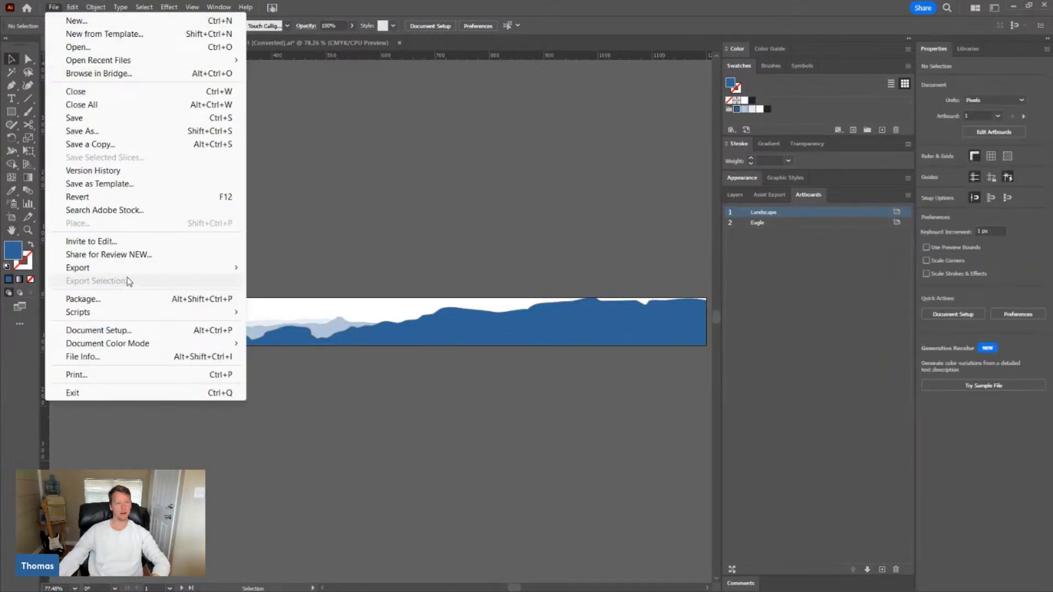
pyautogui.moveTo(130, 268)
pyautogui.click(382, 265)
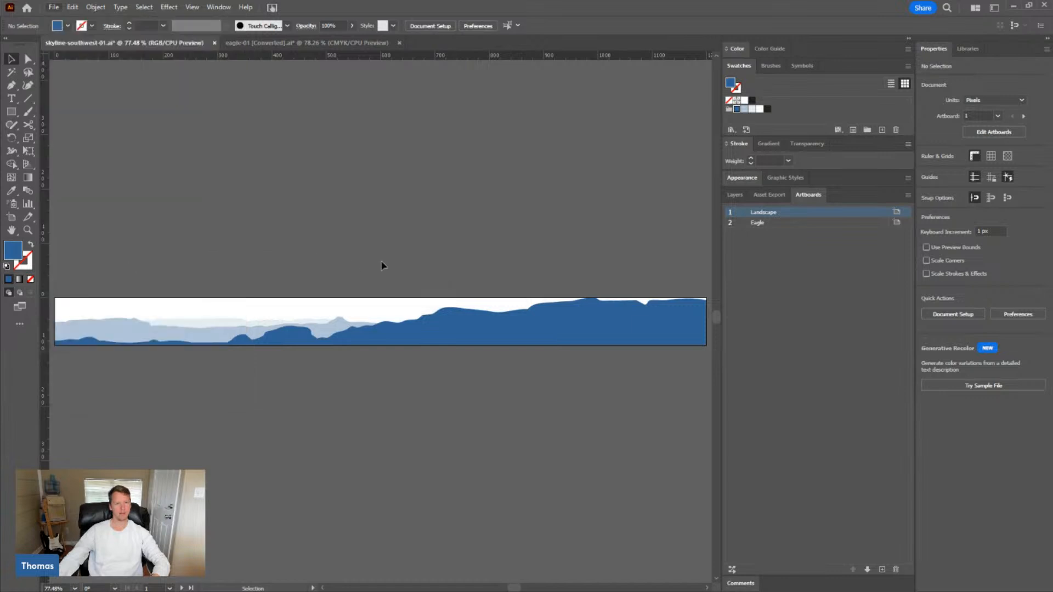
# Export the artboards as separate SVG files named skyline-southwest-01 to the Graphics folder, using inline styling and 2 decimal places
pyautogui.press('z')
pyautogui.keyDown('alt'); pyautogui.click(517, 261); pyautogui.keyUp('alt')
pyautogui.keyDown('alt'); pyautogui.click(517, 261); pyautogui.keyUp('alt')
pyautogui.keyDown('alt'); pyautogui.click(517, 262); pyautogui.keyUp('alt')
pyautogui.keyDown('alt'); pyautogui.click(517, 262); pyautogui.keyUp('alt')
pyautogui.press('space')
pyautogui.moveTo(158, 360); pyautogui.dragTo(430, 281)
pyautogui.hotkey('ctrl', ';')
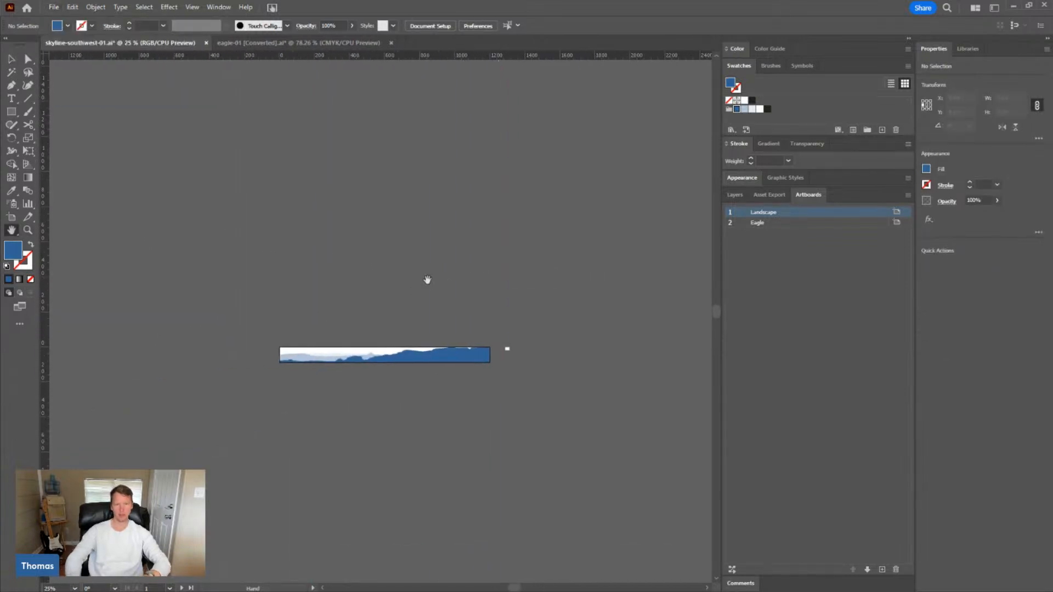
pyautogui.click(53, 7)
pyautogui.moveTo(181, 268)
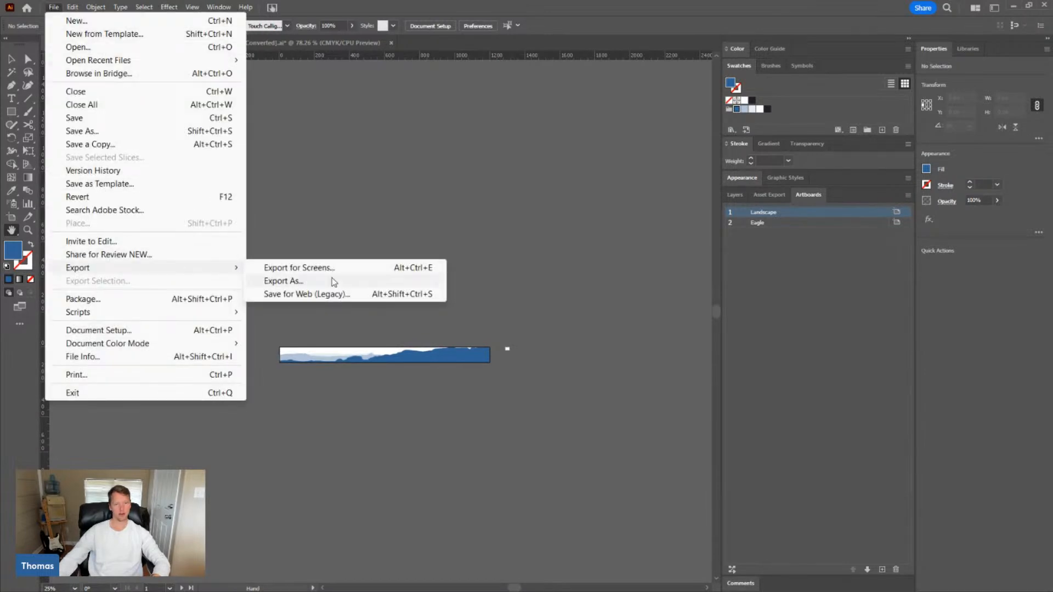
pyautogui.click(333, 282)
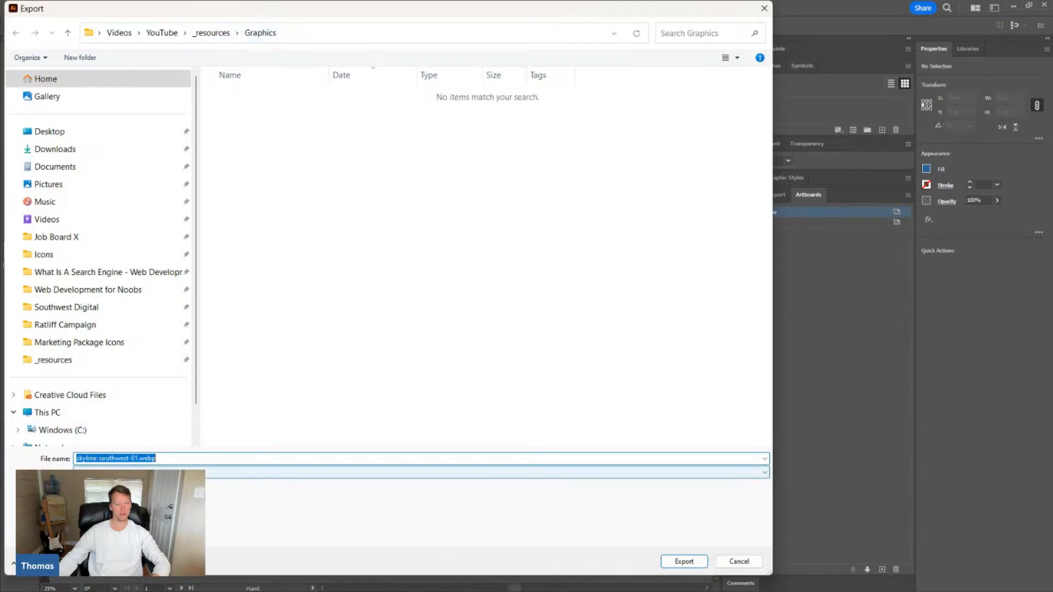
pyautogui.click(165, 472)
pyautogui.click(118, 427)
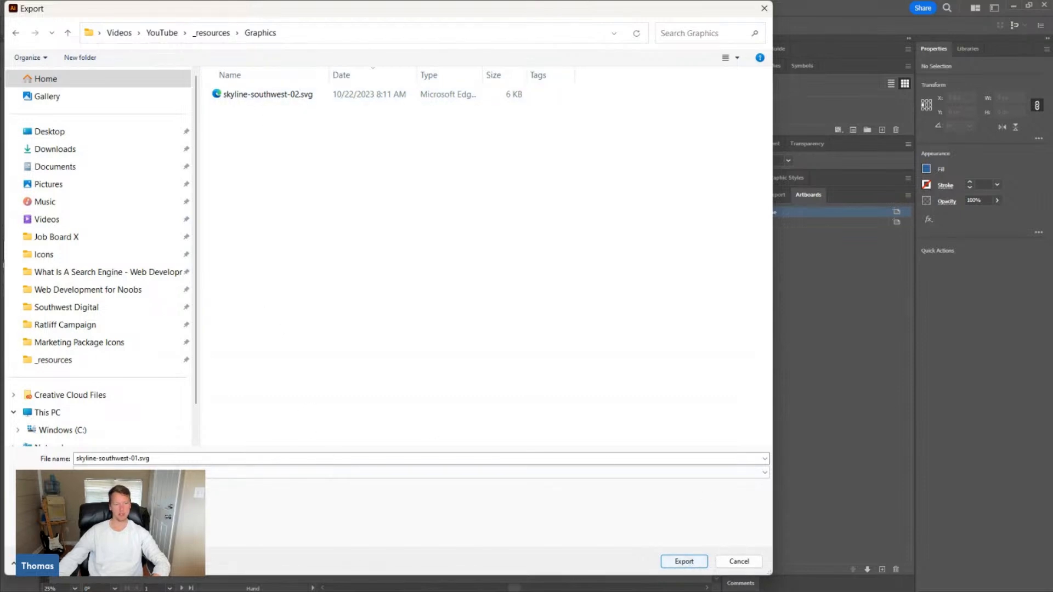
pyautogui.click(681, 561)
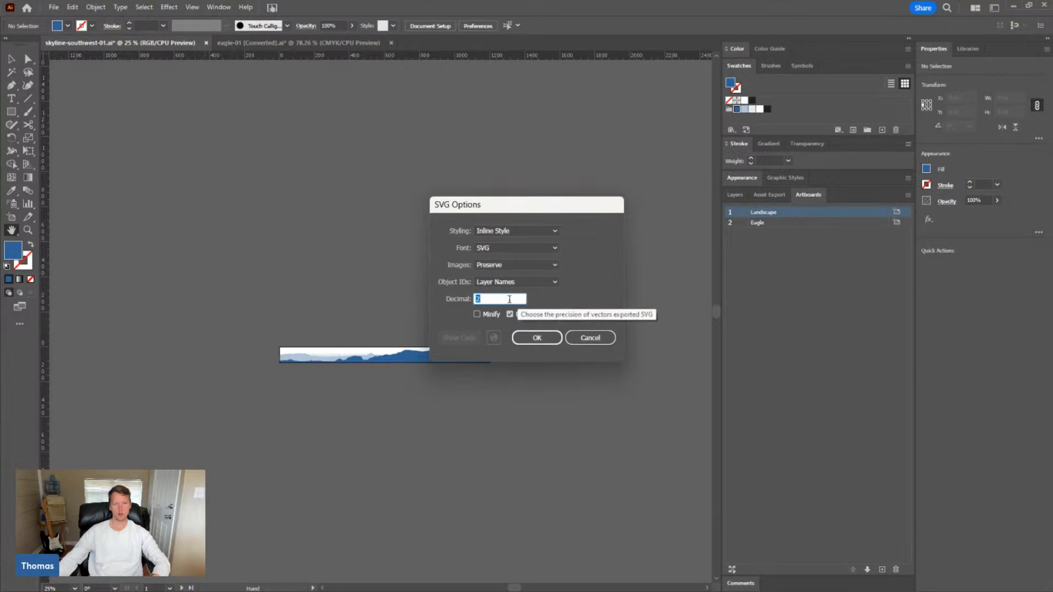
pyautogui.click(542, 338)
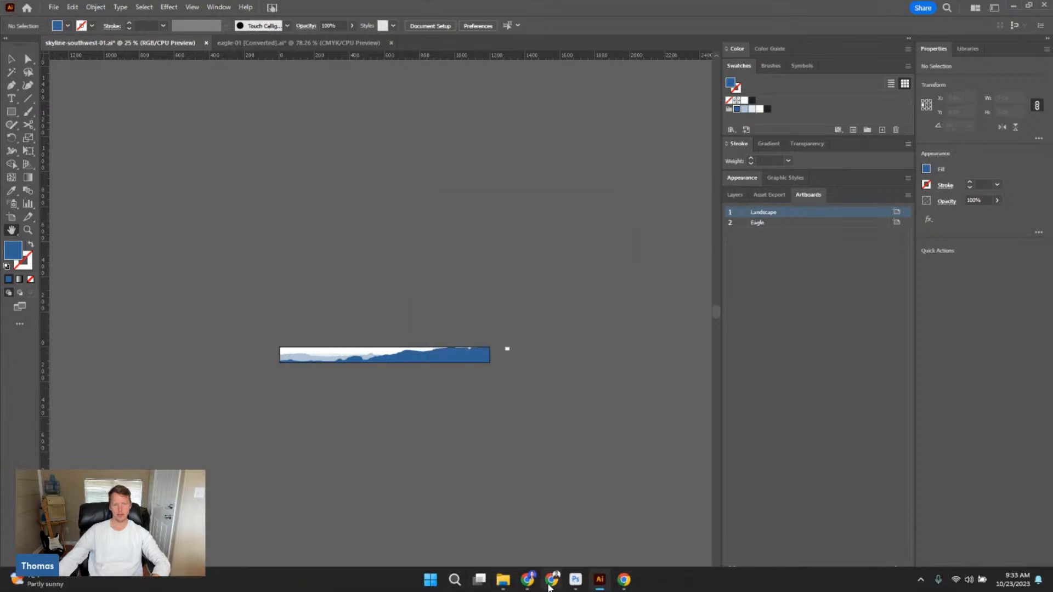
# Switch to the Southwest Digital Marketing site in Chrome, reload the homepage and review the landscape graphic in its hero
pyautogui.moveTo(540, 585)
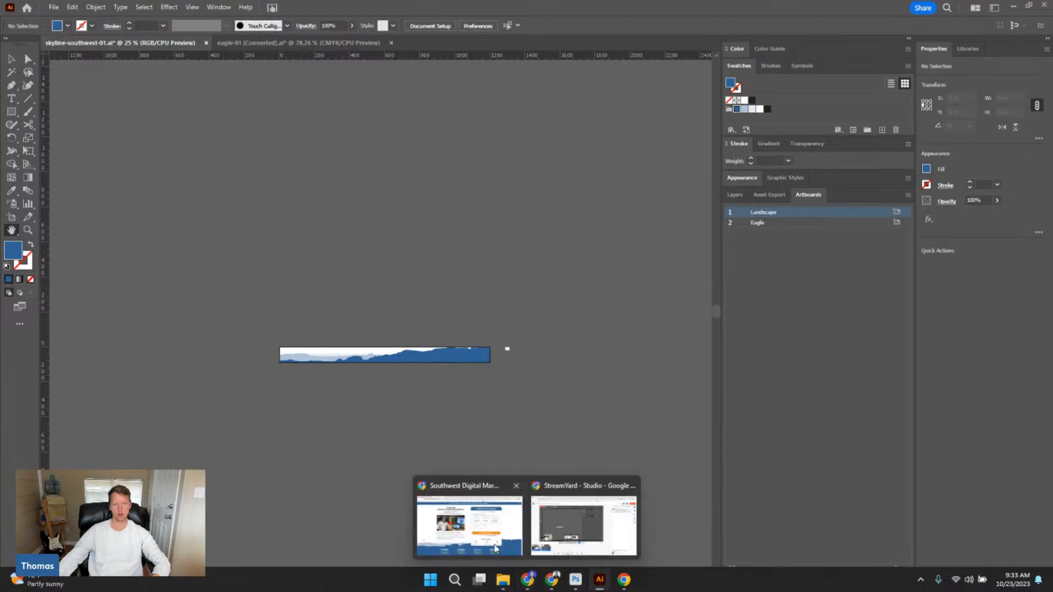
pyautogui.click(470, 526)
pyautogui.scroll(-4, 232, 329)
pyautogui.scroll(5, 231, 274)
pyautogui.click(49, 32)
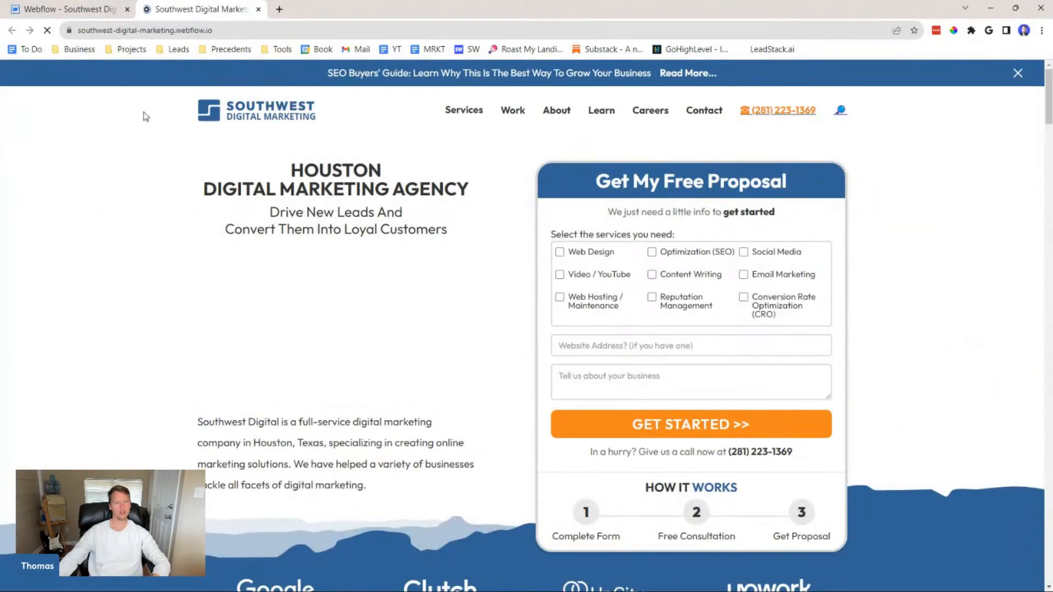
pyautogui.moveTo(469, 110)
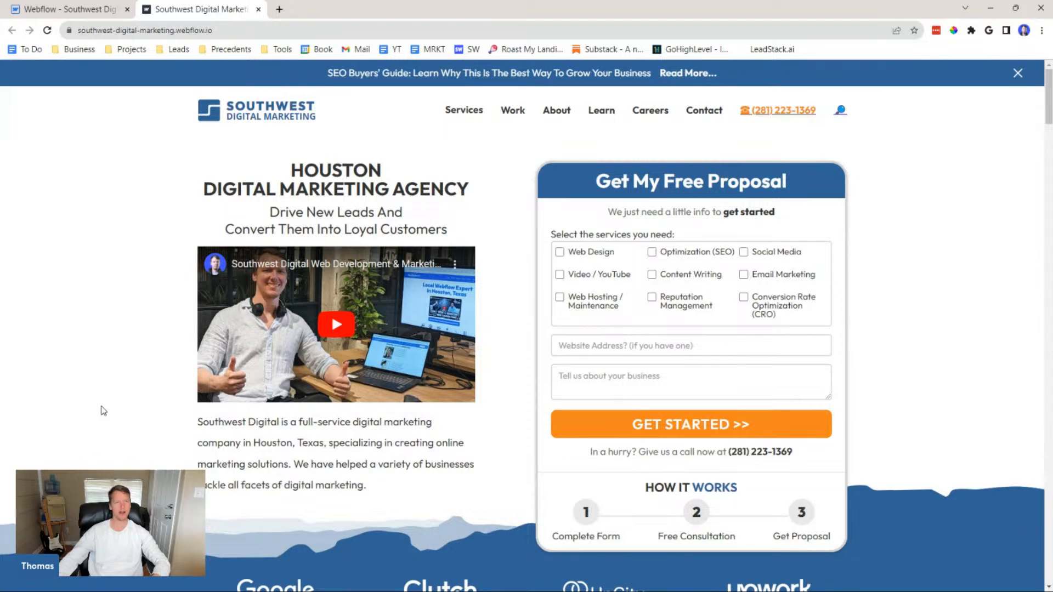
# In the Webflow Designer, open the Landscape component for editing and show the settings of its hero__background-img image
pyautogui.click(92, 9)
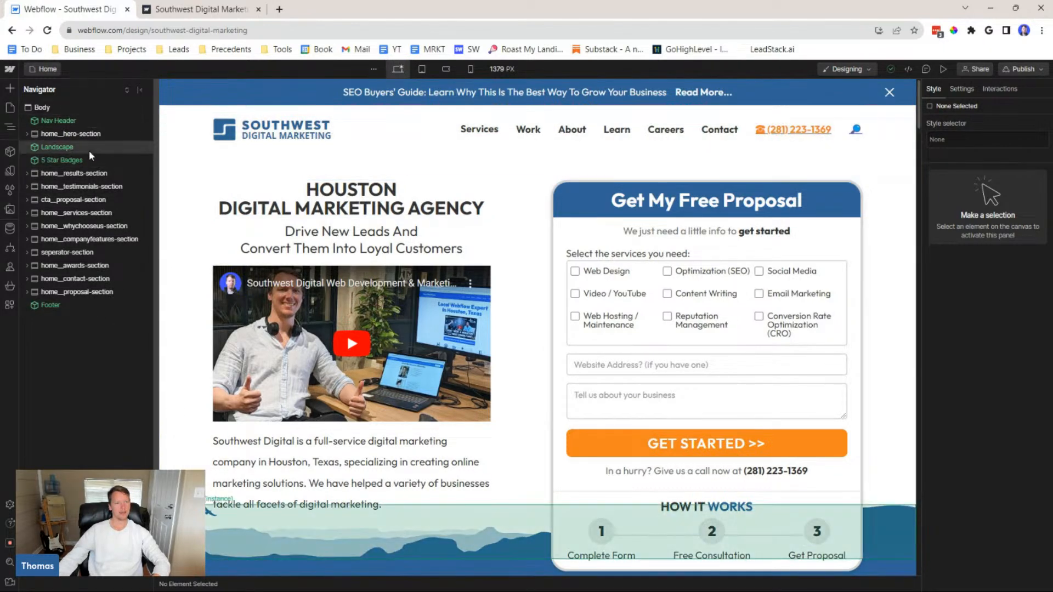
pyautogui.click(104, 148)
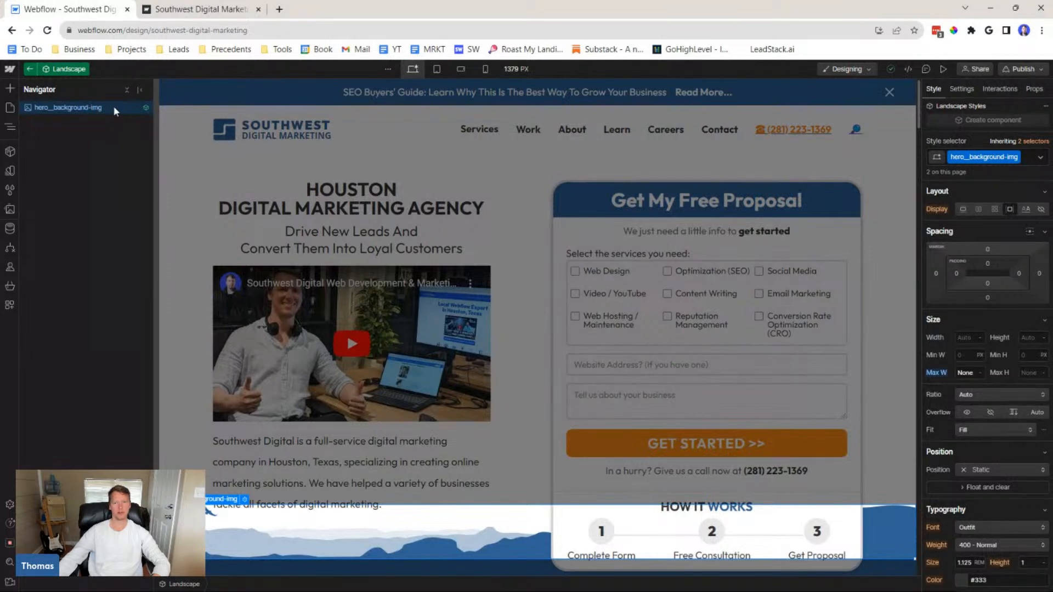
pyautogui.rightClick(83, 111)
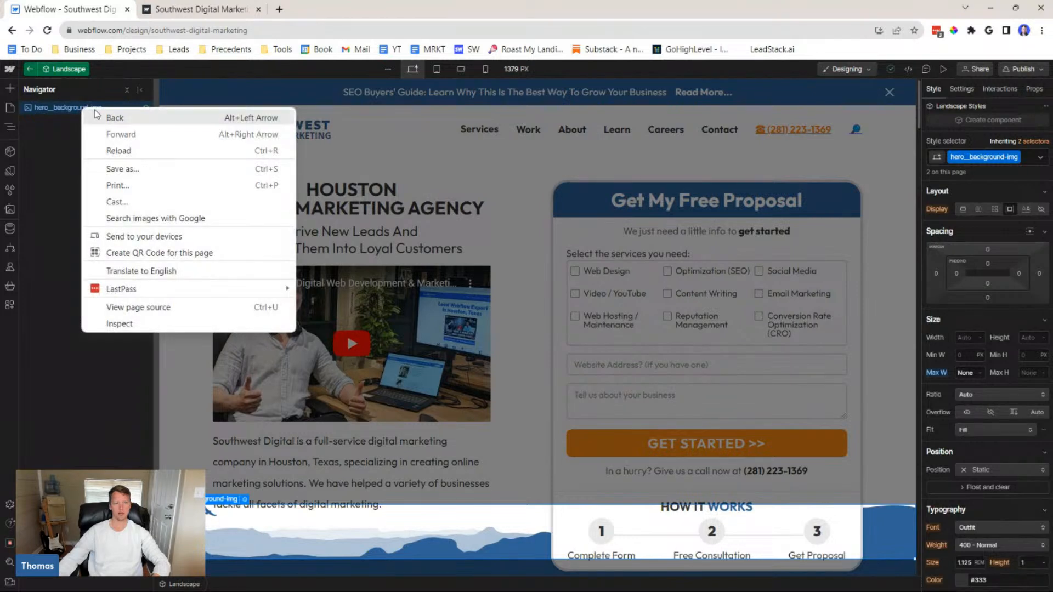
pyautogui.rightClick(230, 507)
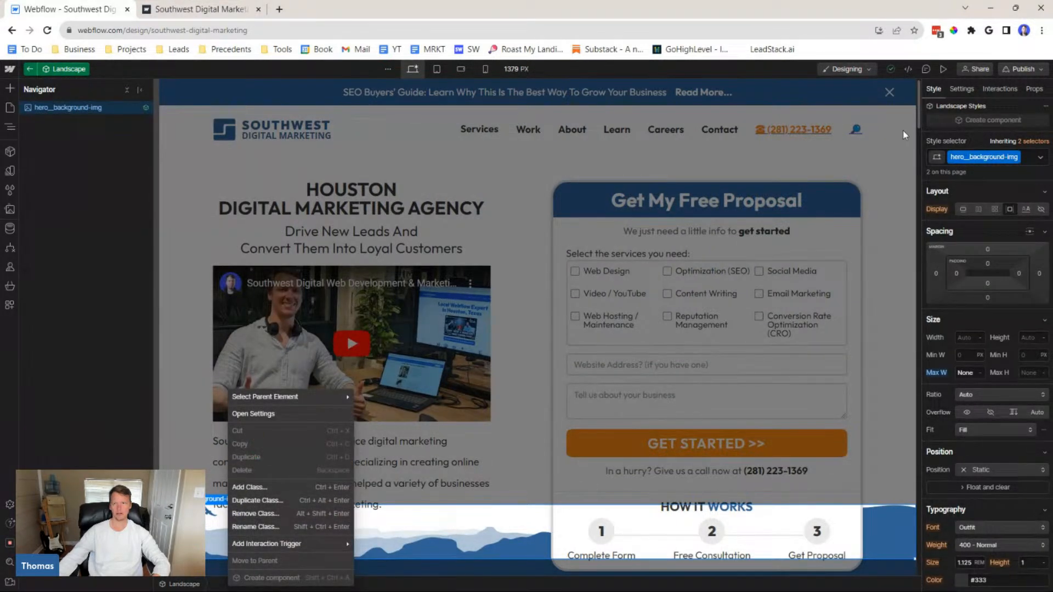
pyautogui.click(970, 90)
pyautogui.click(965, 89)
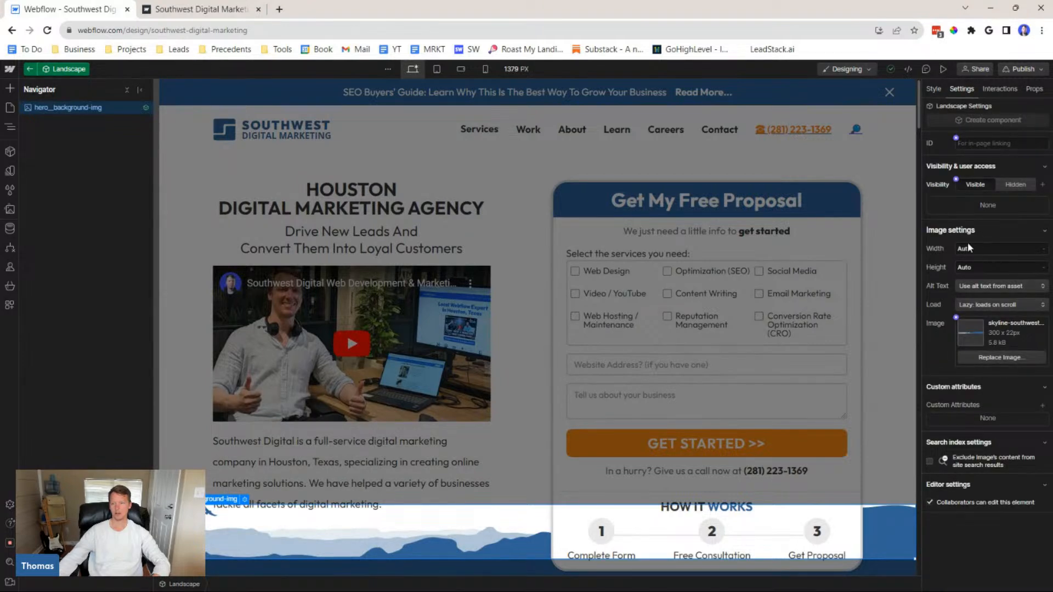
# Replace the hero__background-img image by uploading skyline-southwest-01_Landscape.svg from the _resources Graphics folder
pyautogui.click(995, 357)
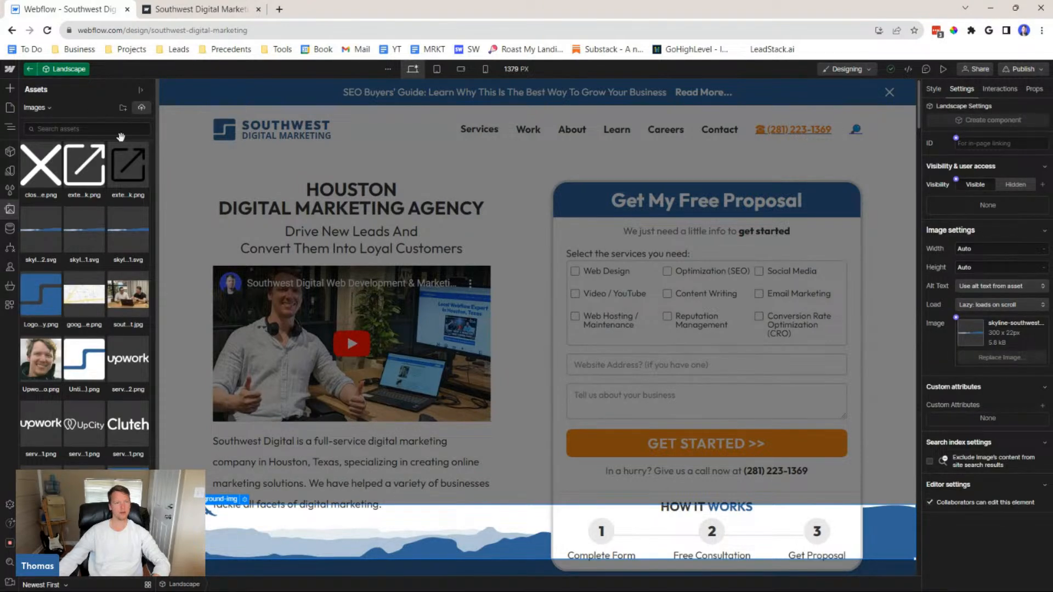
pyautogui.click(141, 108)
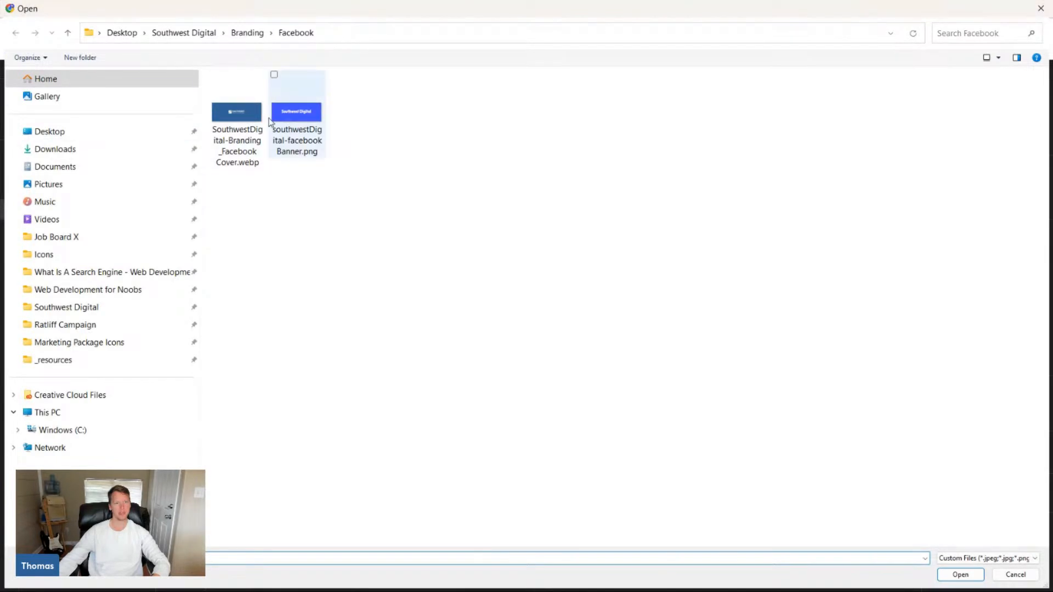
pyautogui.click(91, 361)
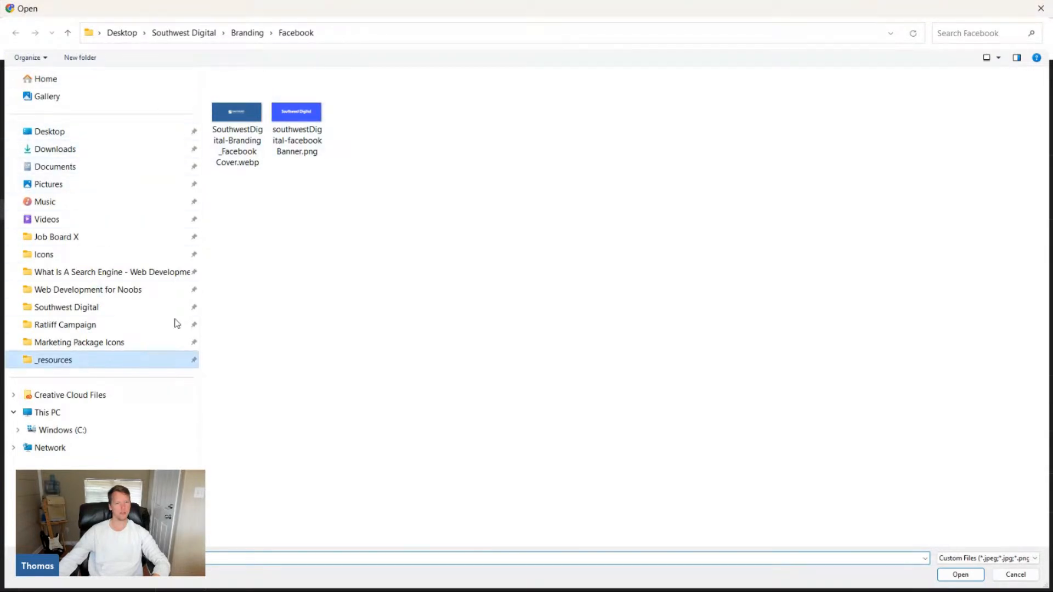
pyautogui.doubleClick(255, 152)
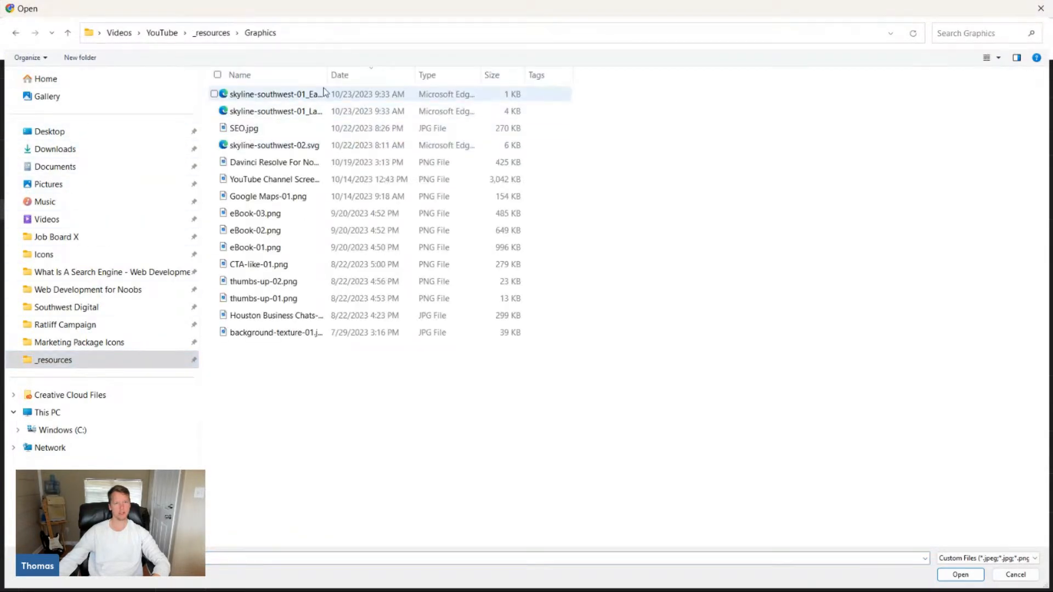
pyautogui.doubleClick(330, 78)
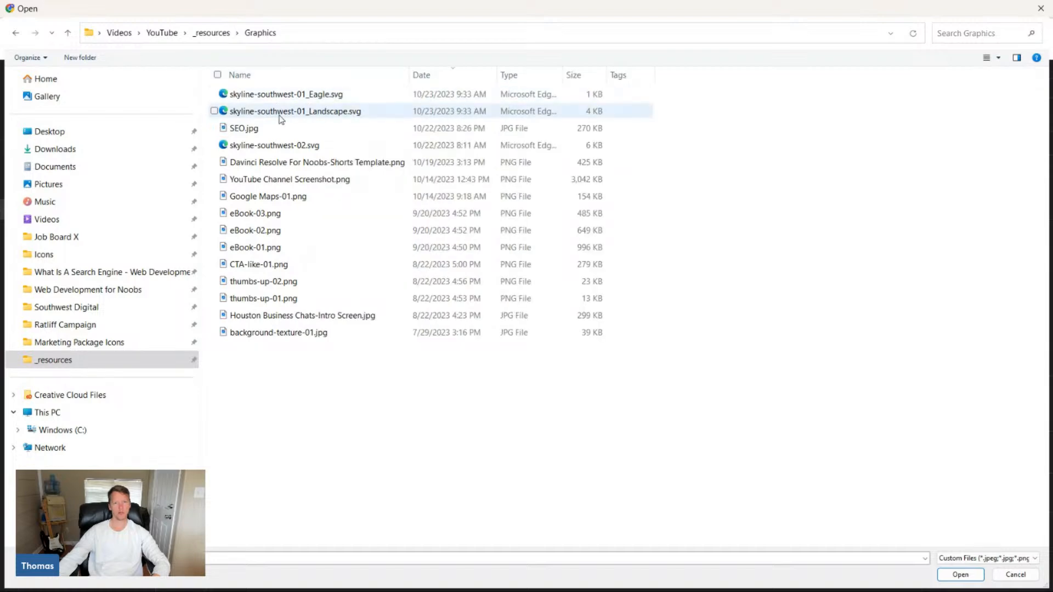
pyautogui.doubleClick(357, 114)
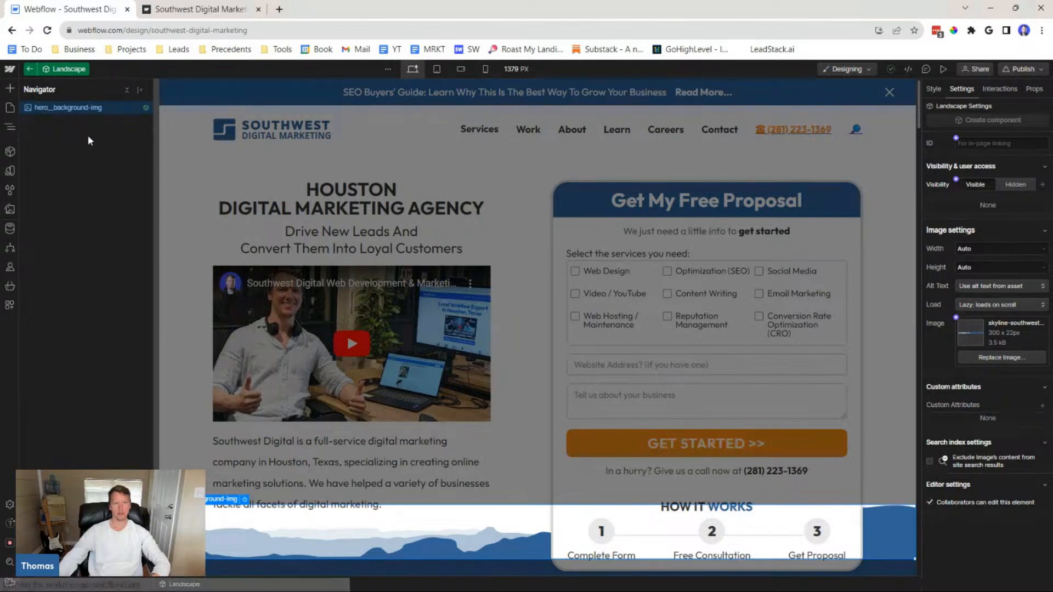
# Try to add an Image element inside the Landscape component
pyautogui.hotkey('ctrl', 'e')
pyautogui.write('image')
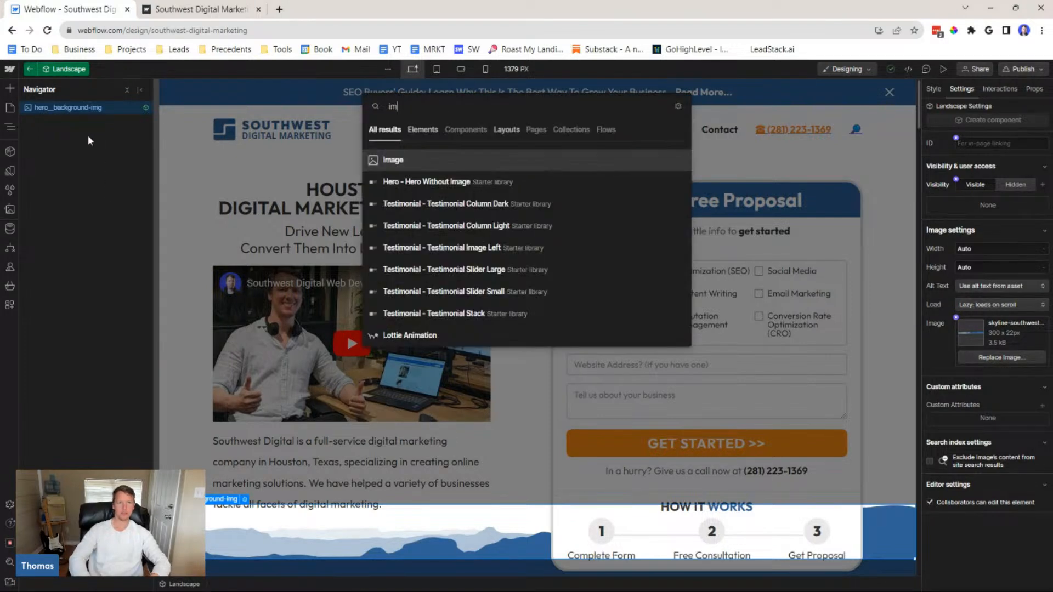
pyautogui.press('Return')
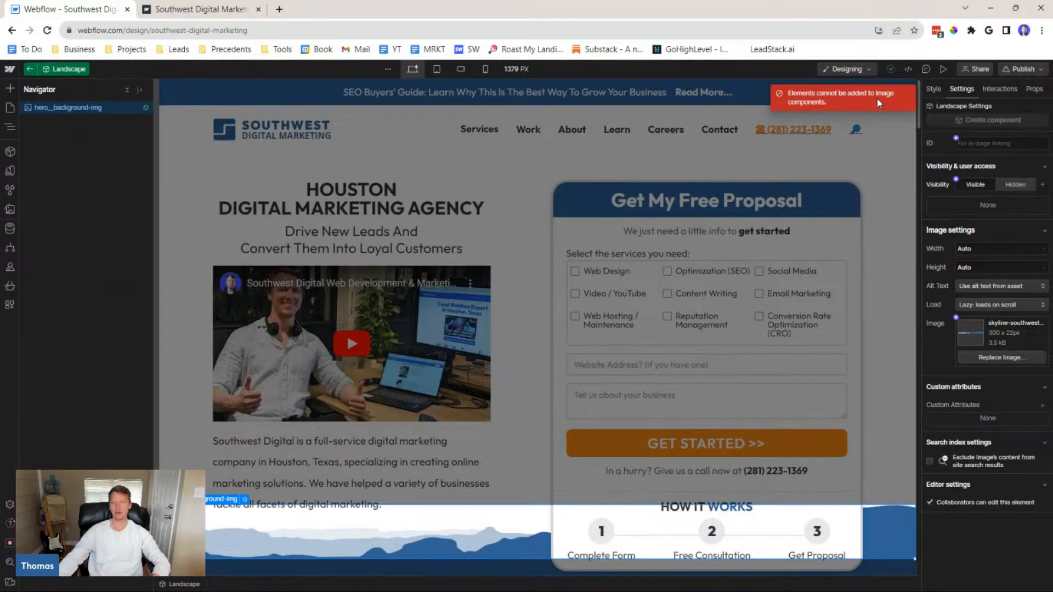
# Leave the Landscape component and unlink its instance on the Home page, turning it into a plain image
pyautogui.click(30, 70)
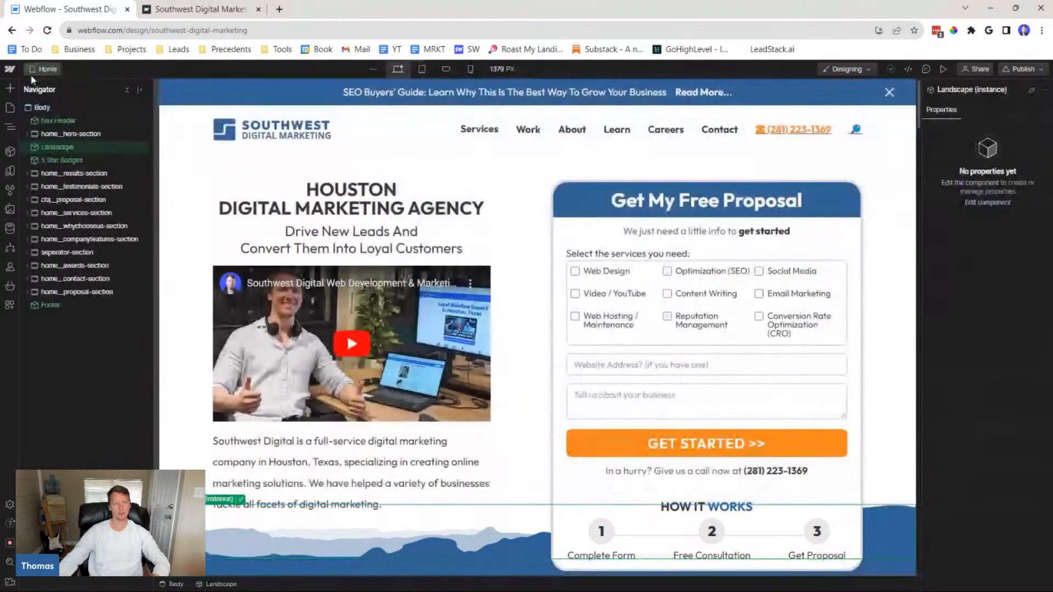
pyautogui.rightClick(66, 146)
pyautogui.press('Escape')
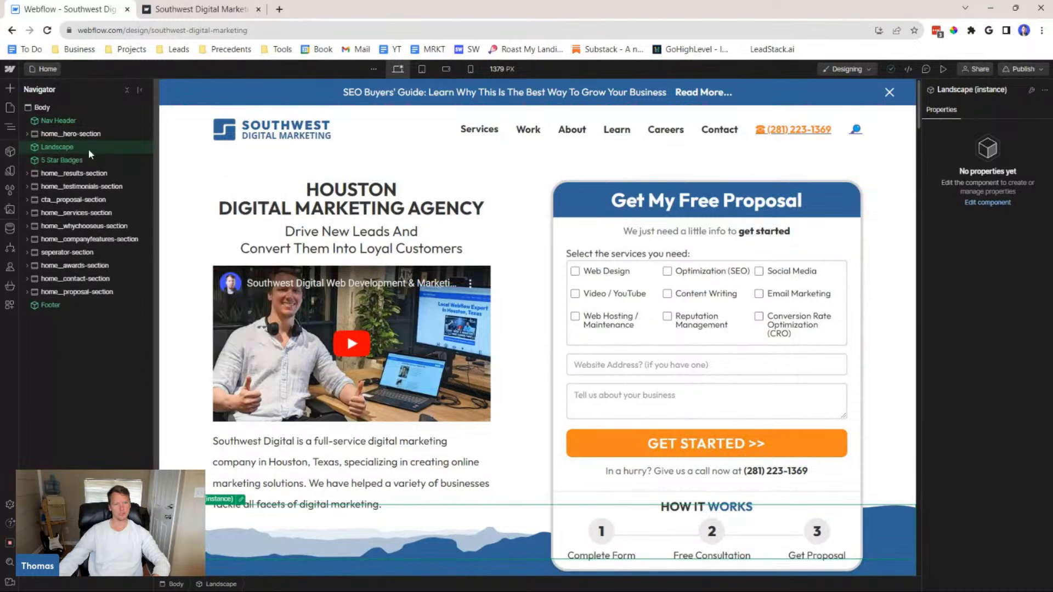
pyautogui.rightClick(236, 500)
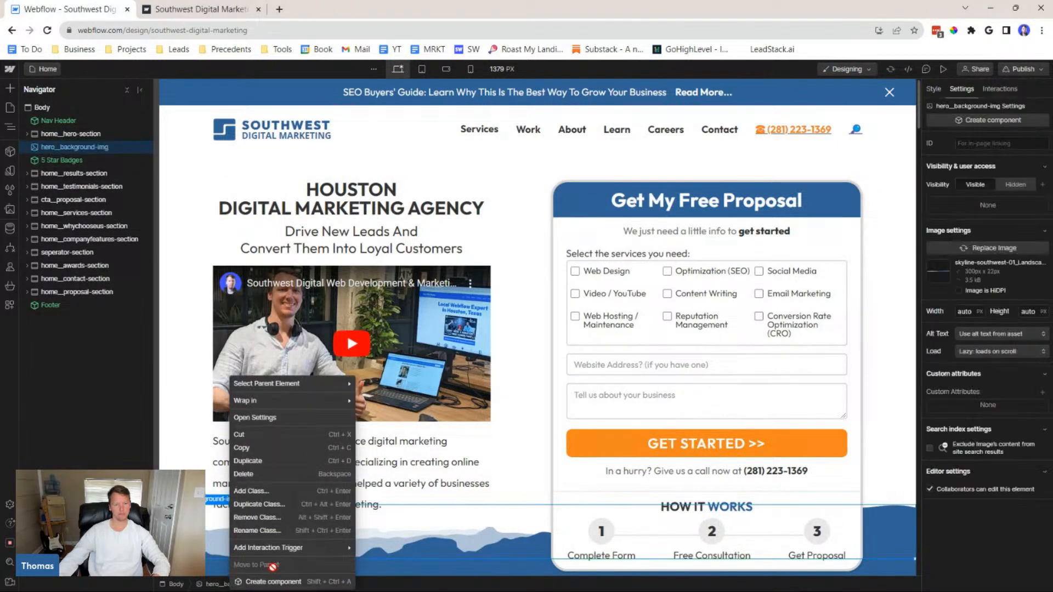
pyautogui.click(94, 445)
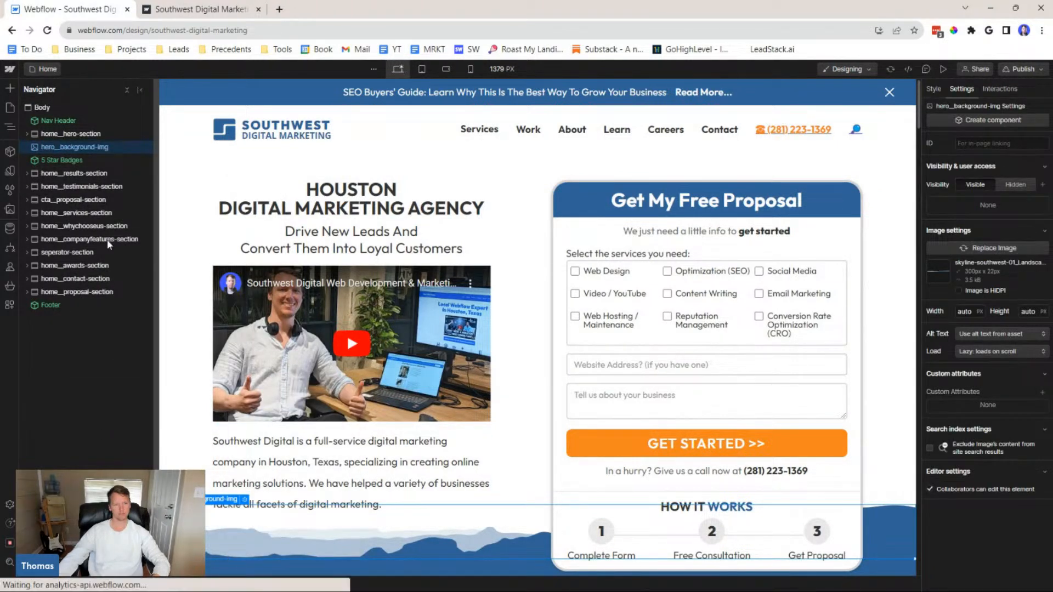
# Add a new Div Block directly inside the page Body
pyautogui.click(72, 135)
pyautogui.click(71, 149)
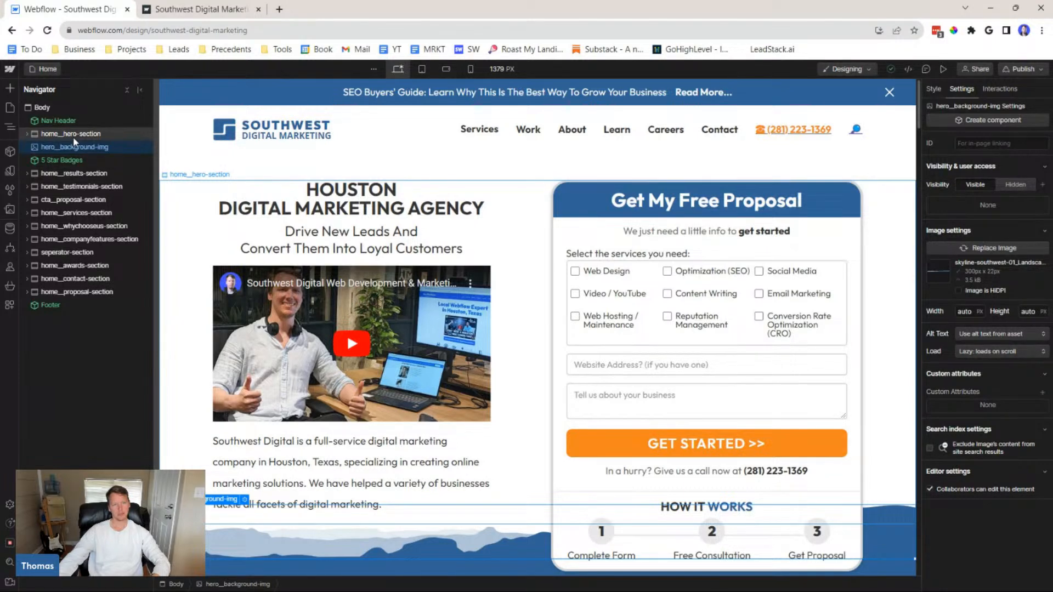
pyautogui.click(75, 135)
pyautogui.click(81, 109)
pyautogui.hotkey('ctrl', 'e')
pyautogui.write('div')
pyautogui.press('Return')
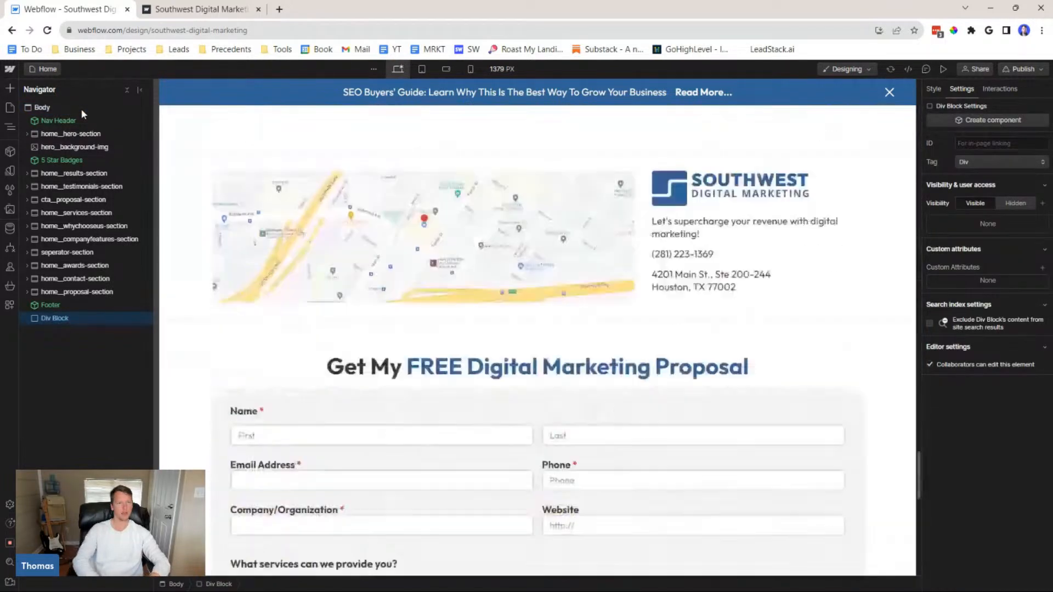
# Create the class landscape__animated-section on the new Div Block
pyautogui.hotkey('ctrl', 'Return')
pyautogui.write('landscape')
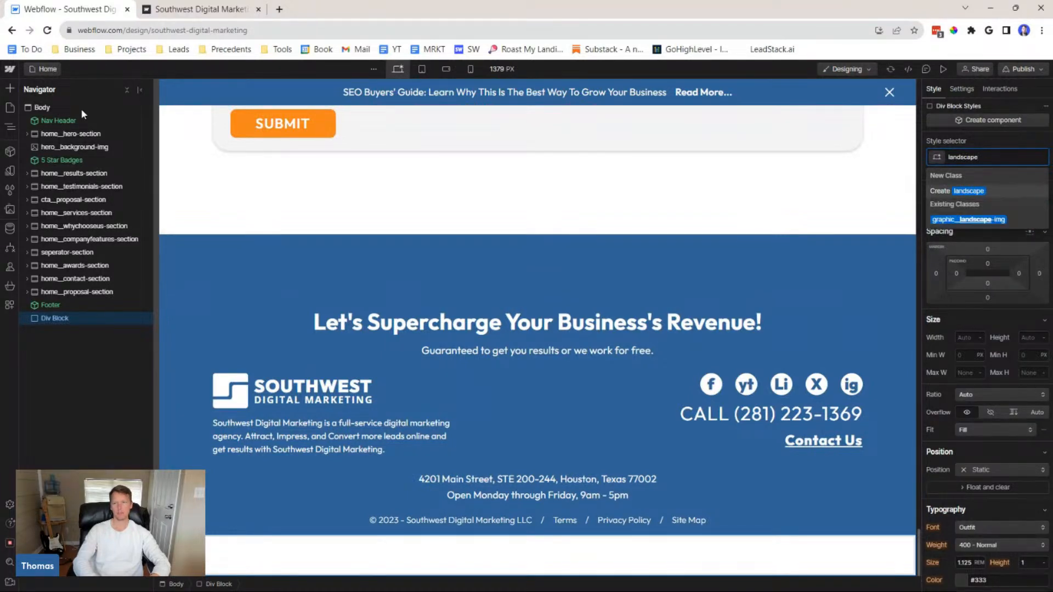
pyautogui.write('-')
pyautogui.press('BackSpace')
pyautogui.write('_')
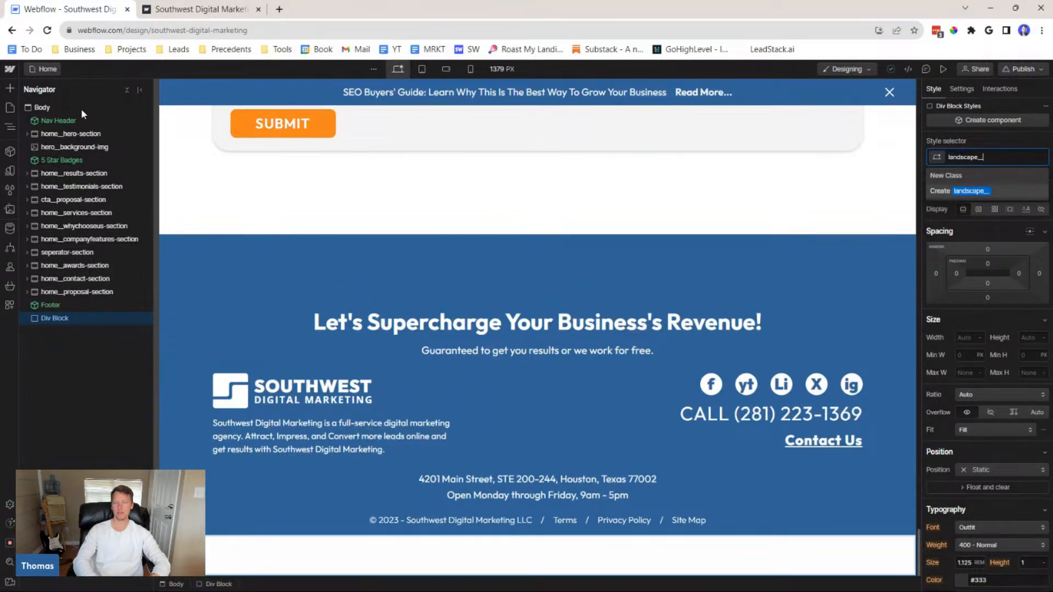
pyautogui.write('_flying-')
pyautogui.write('wrap')
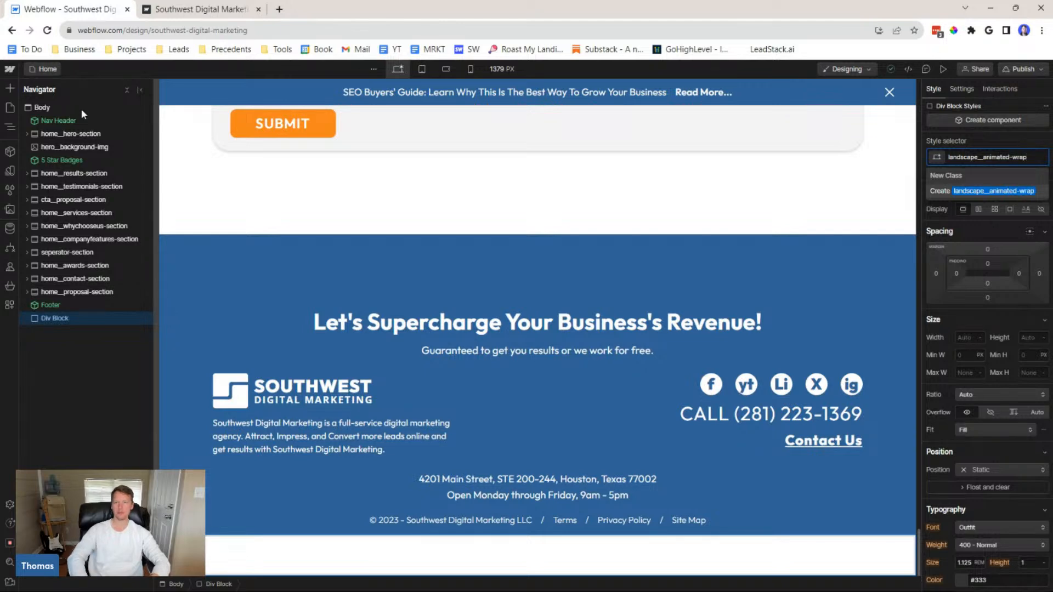
pyautogui.press('BackSpace')
pyautogui.press('BackSpace')
pyautogui.write('com')
pyautogui.press('BackSpace')
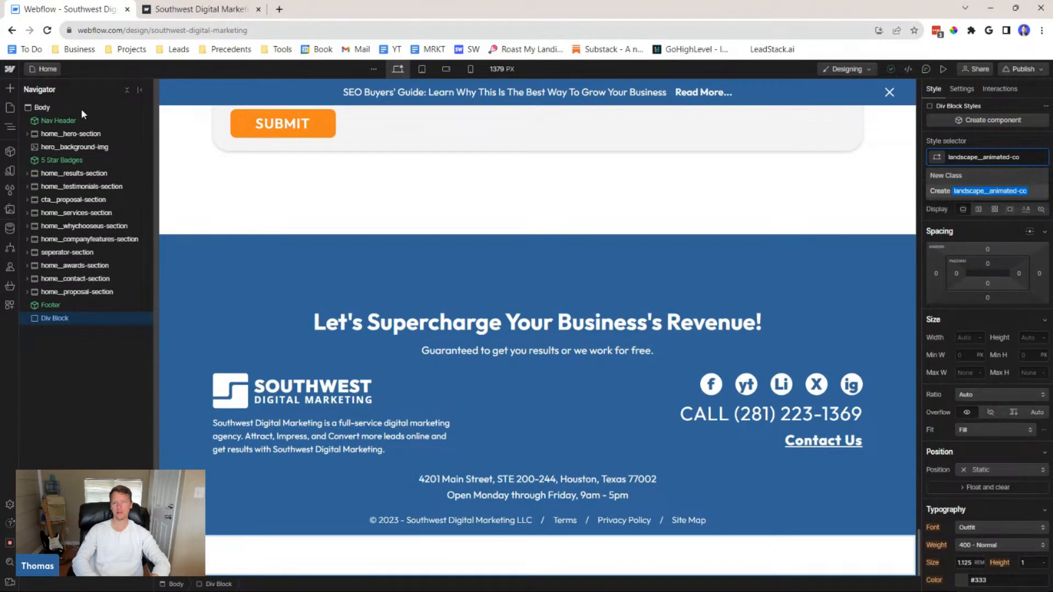
pyautogui.write('n')
pyautogui.press('BackSpace')
pyautogui.press('BackSpace')
pyautogui.press('BackSpace')
pyautogui.write('section')
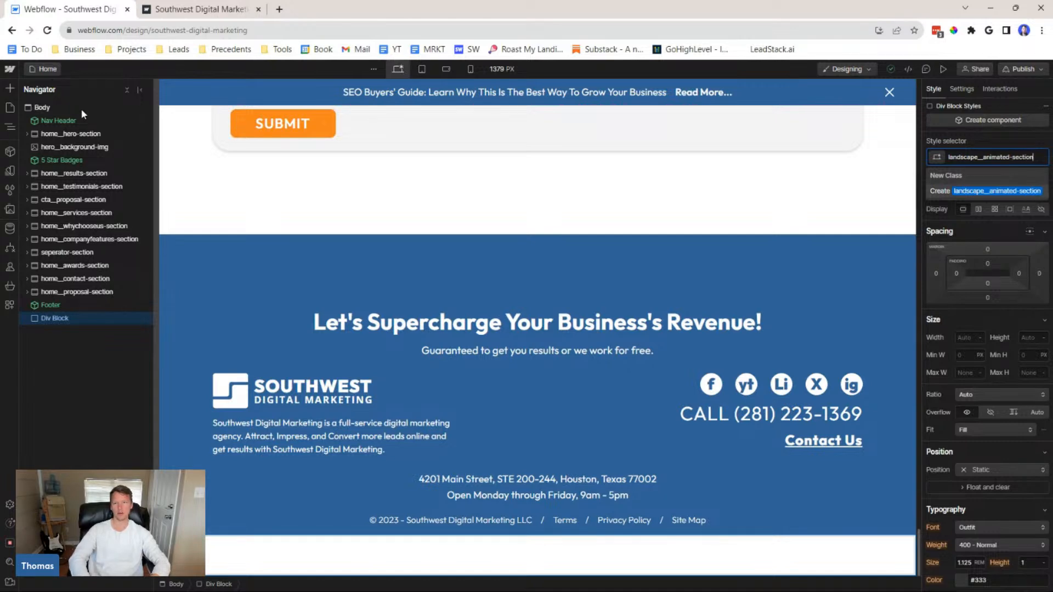
pyautogui.press('Return')
# Move the landscape__animated-section to just after the hero section and nest hero__background-img inside it
pyautogui.moveTo(82, 320); pyautogui.dragTo(93, 147)
pyautogui.click(88, 146)
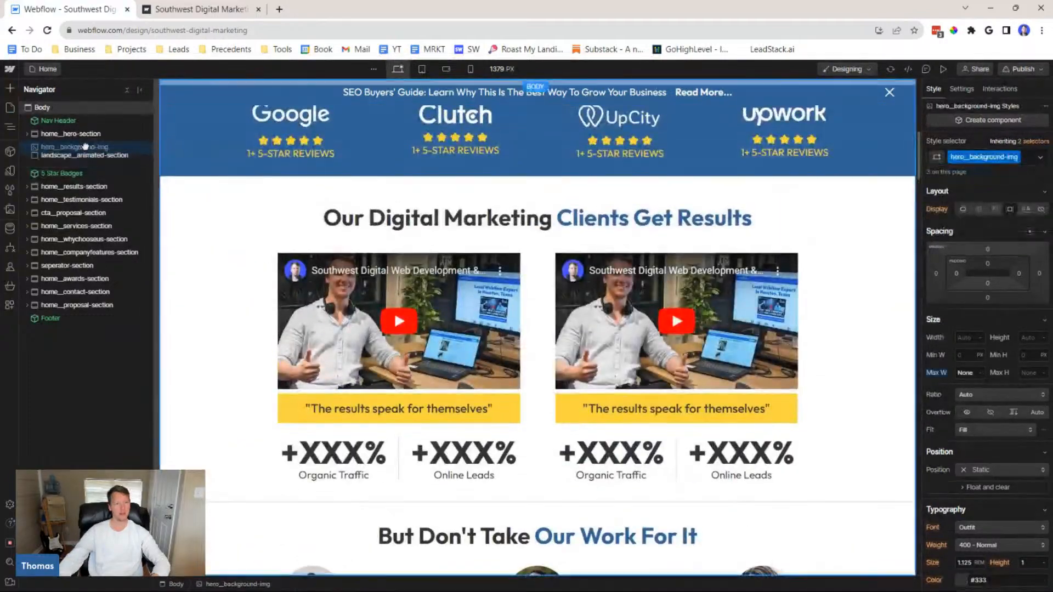
pyautogui.moveTo(85, 146); pyautogui.dragTo(90, 157)
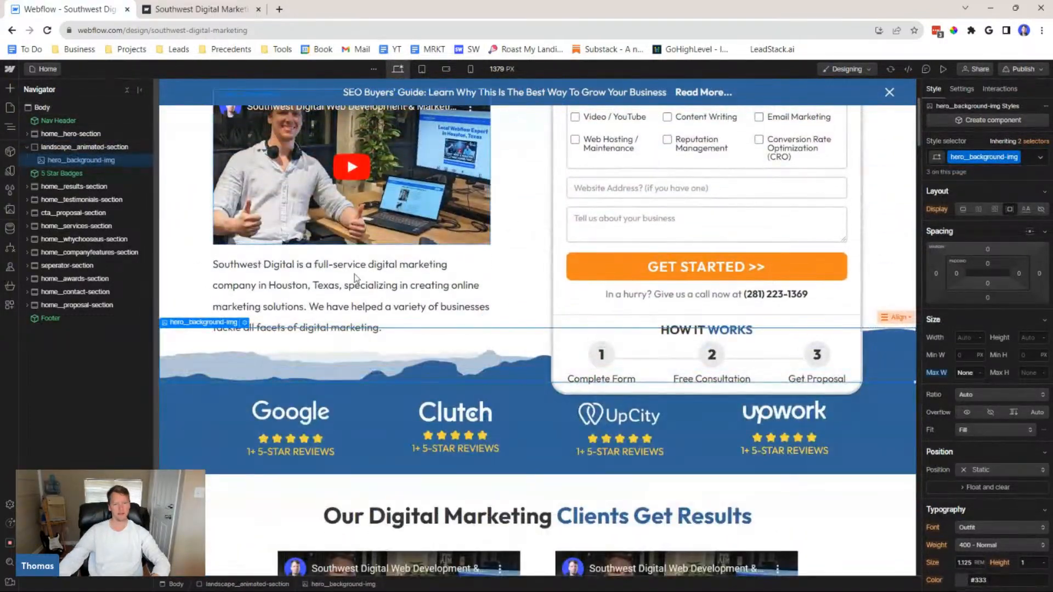
pyautogui.scroll(4, 386, 301)
pyautogui.scroll(-2, 386, 303)
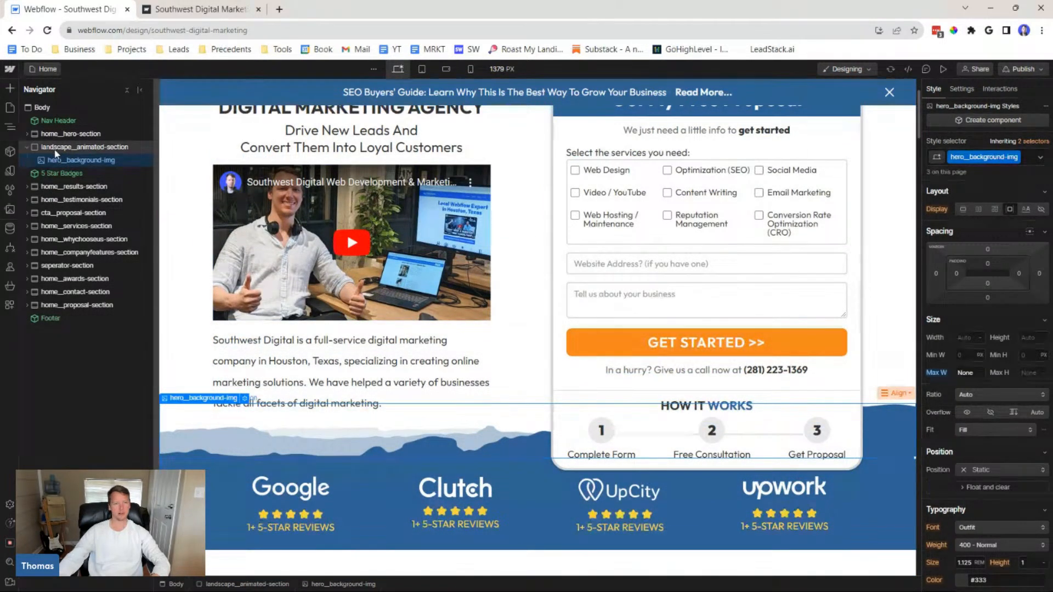
# Set the landscape__animated-section's top margin to 5rem and its position to Relative
pyautogui.click(82, 147)
pyautogui.click(987, 265)
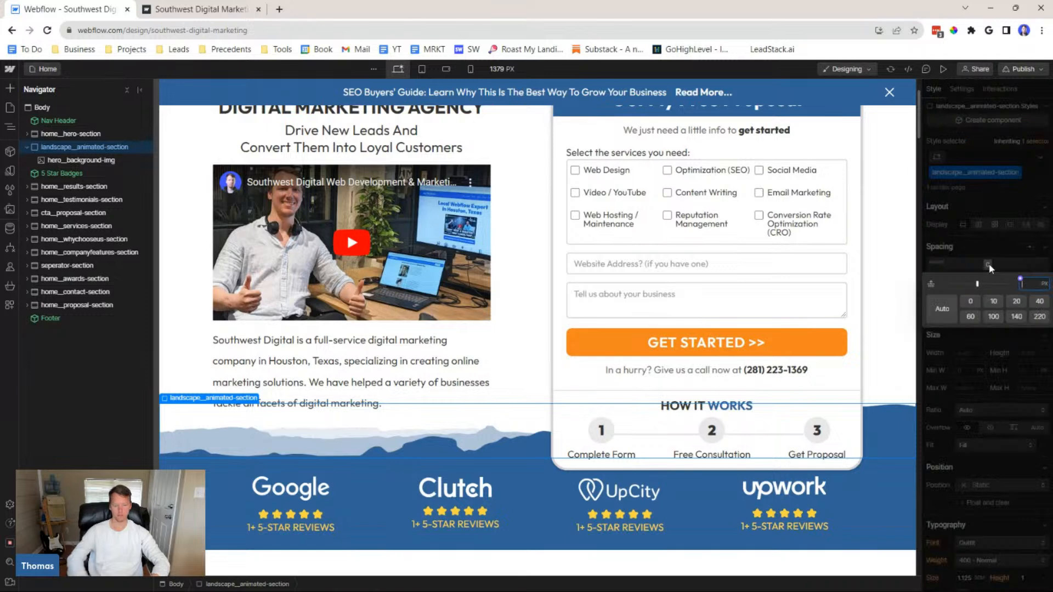
pyautogui.write('4rem')
pyautogui.press('Return')
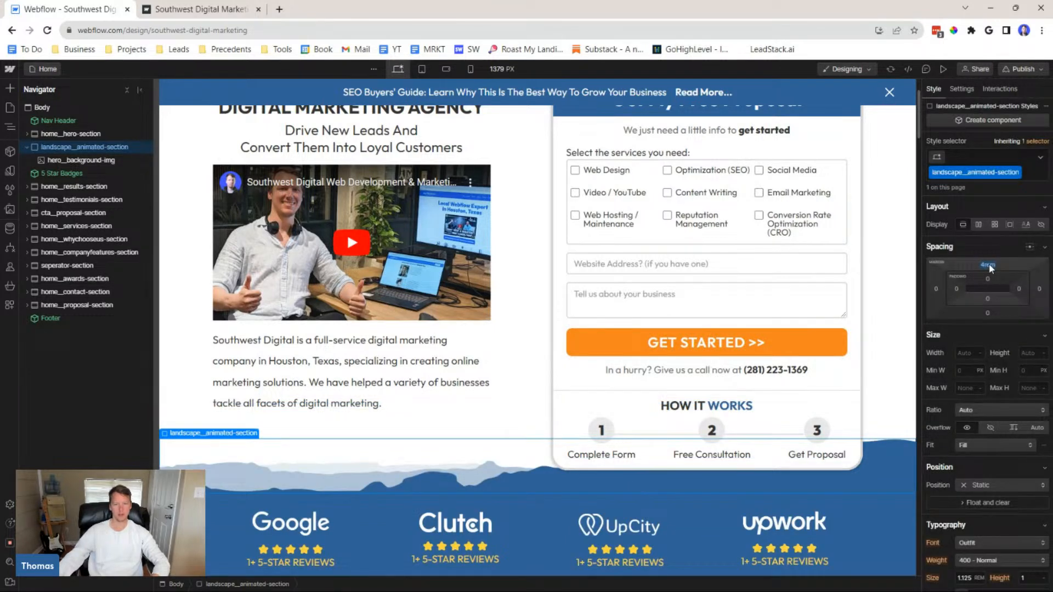
pyautogui.click(989, 266)
pyautogui.write('5')
pyautogui.press('Return')
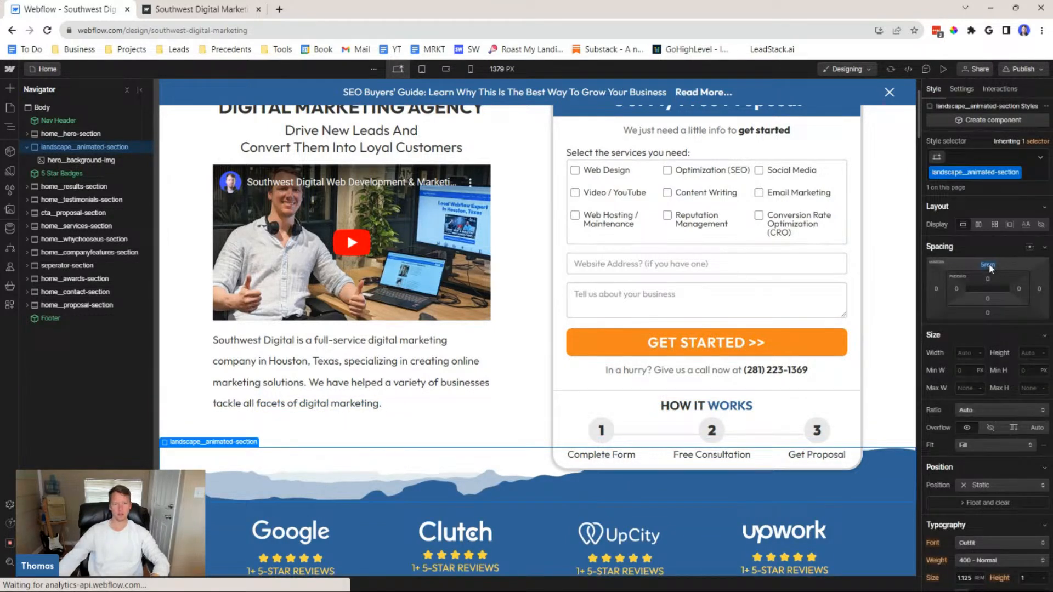
pyautogui.click(72, 147)
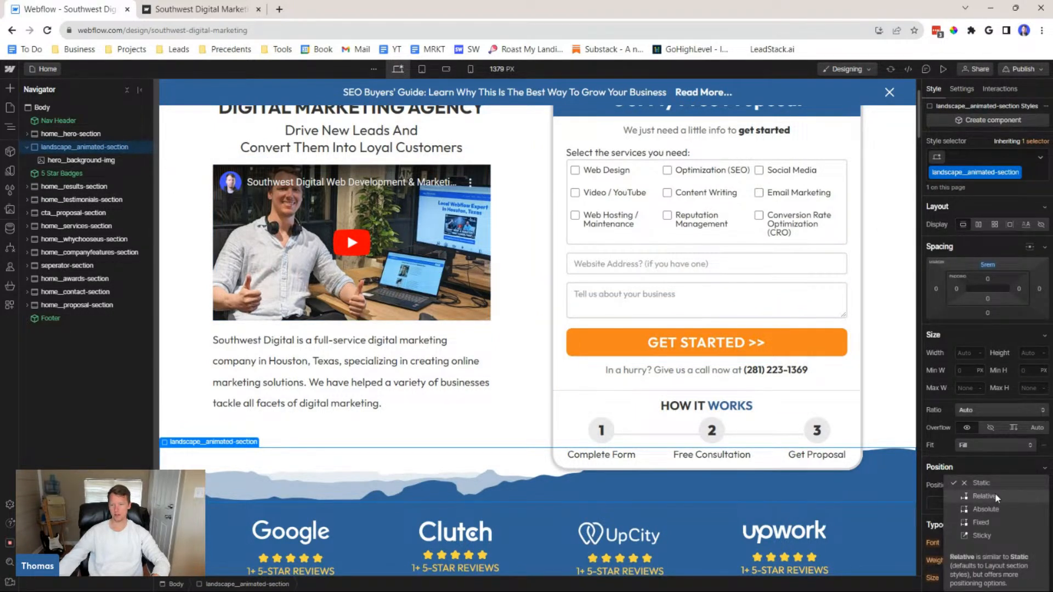
pyautogui.click(996, 496)
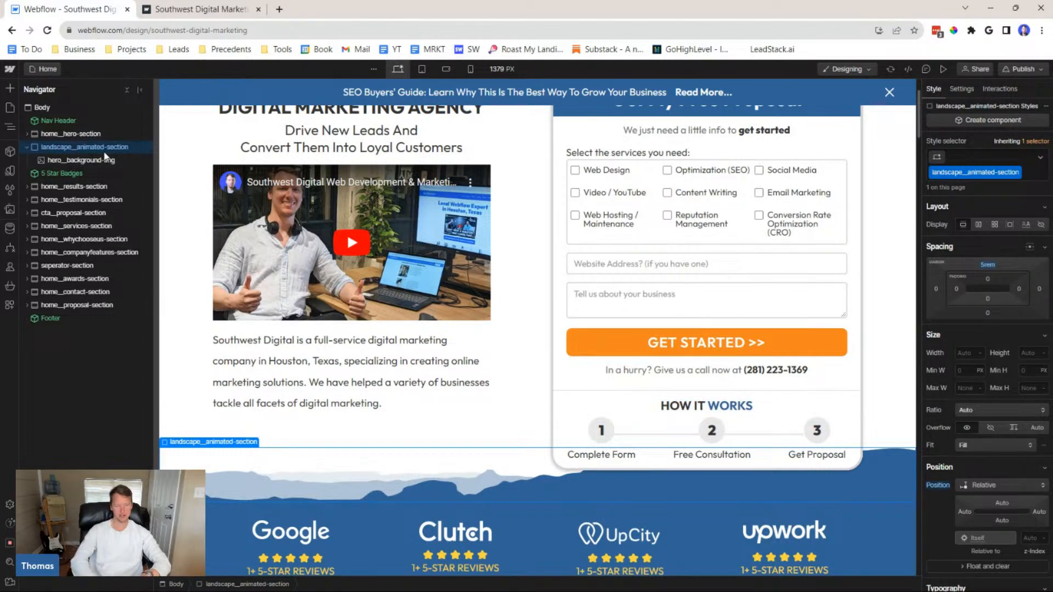
# Add an Image element inside the landscape__animated-section and upload skyline-southwest-01_Eagle.svg from the Graphics folder as its source
pyautogui.hotkey('ctrl', 'k')
pyautogui.write('image')
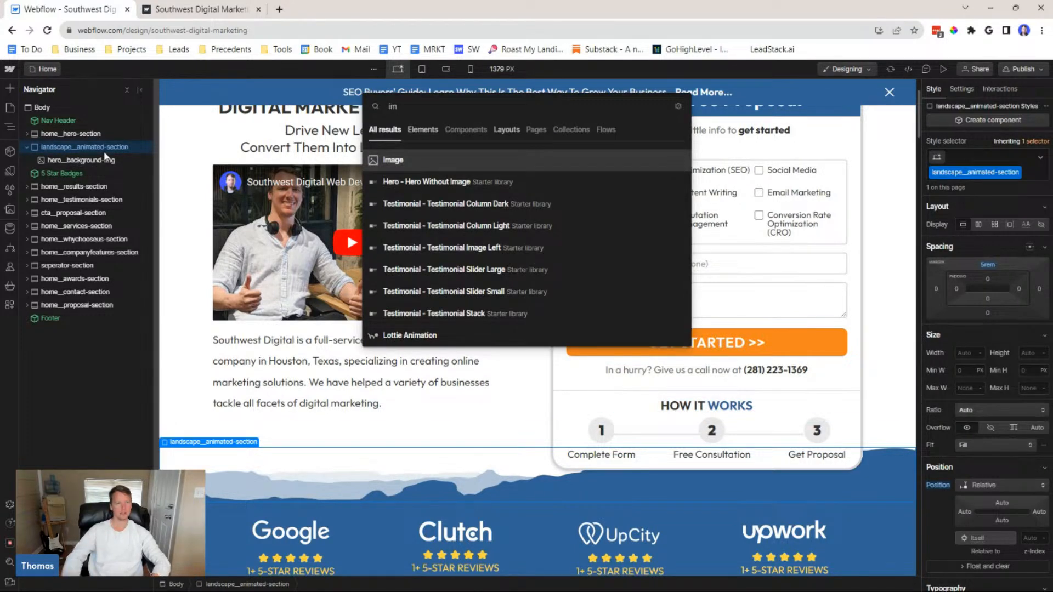
pyautogui.press('Return')
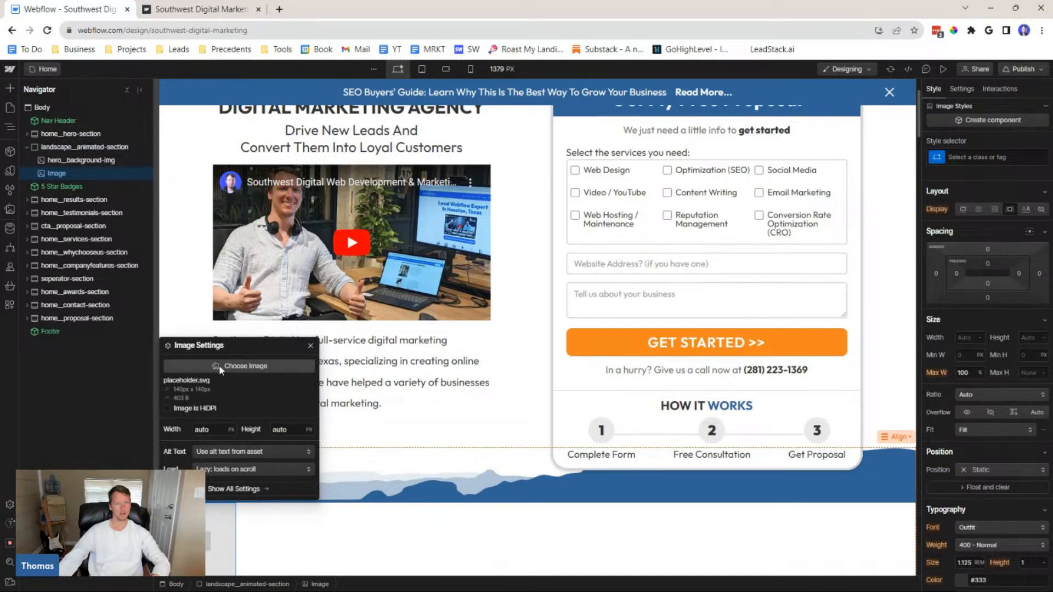
pyautogui.click(254, 365)
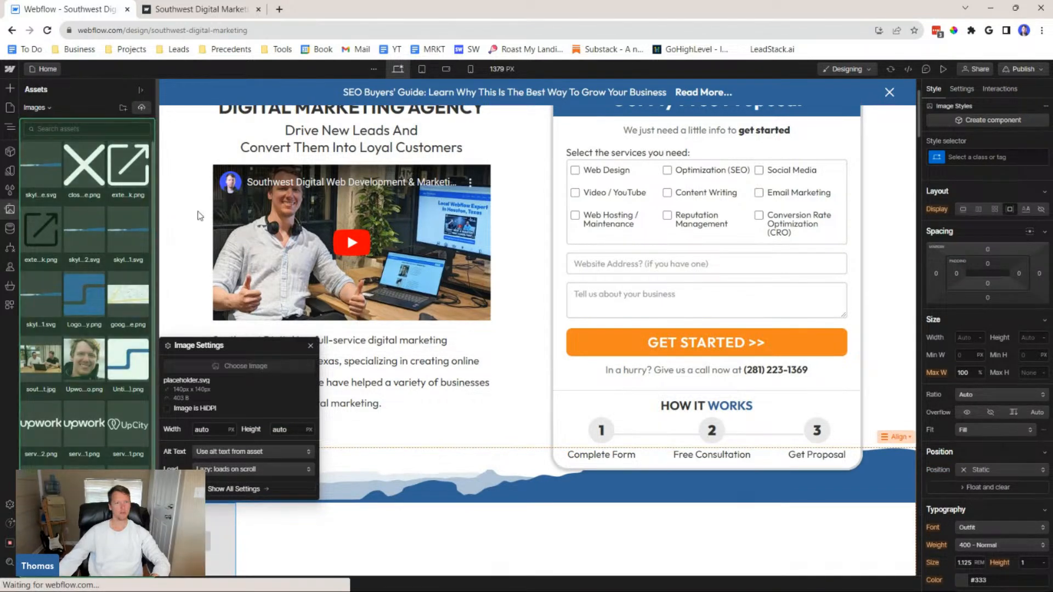
pyautogui.click(145, 108)
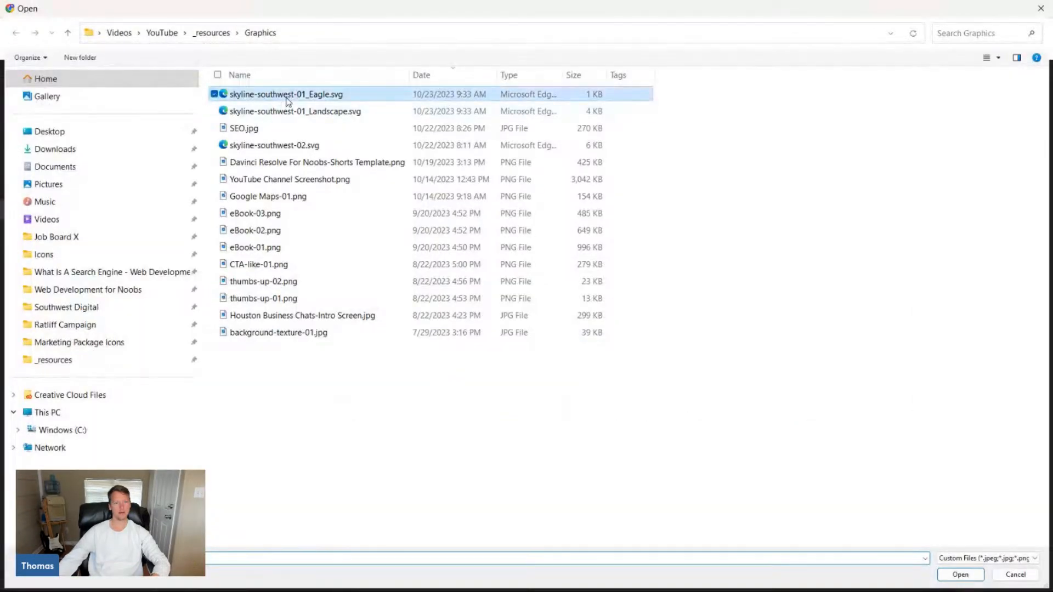
pyautogui.doubleClick(287, 97)
pyautogui.click(41, 165)
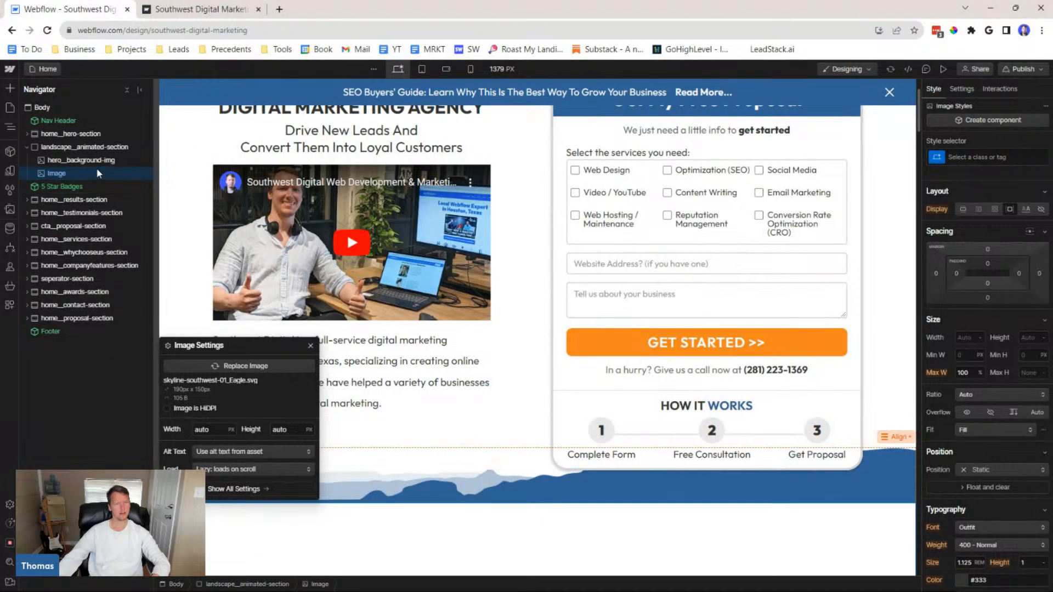
pyautogui.click(216, 368)
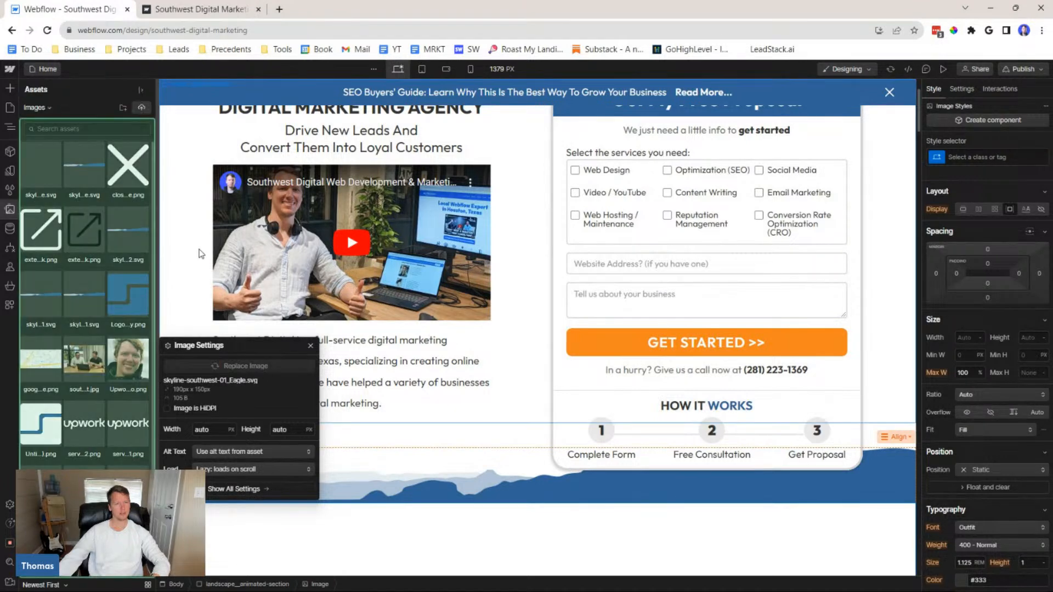
pyautogui.click(52, 175)
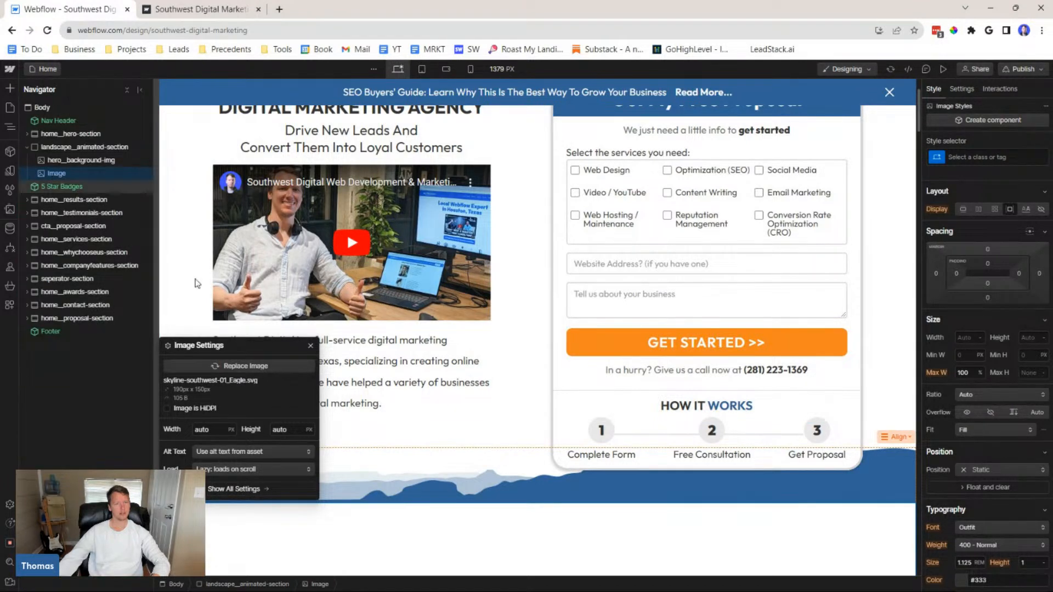
pyautogui.click(309, 347)
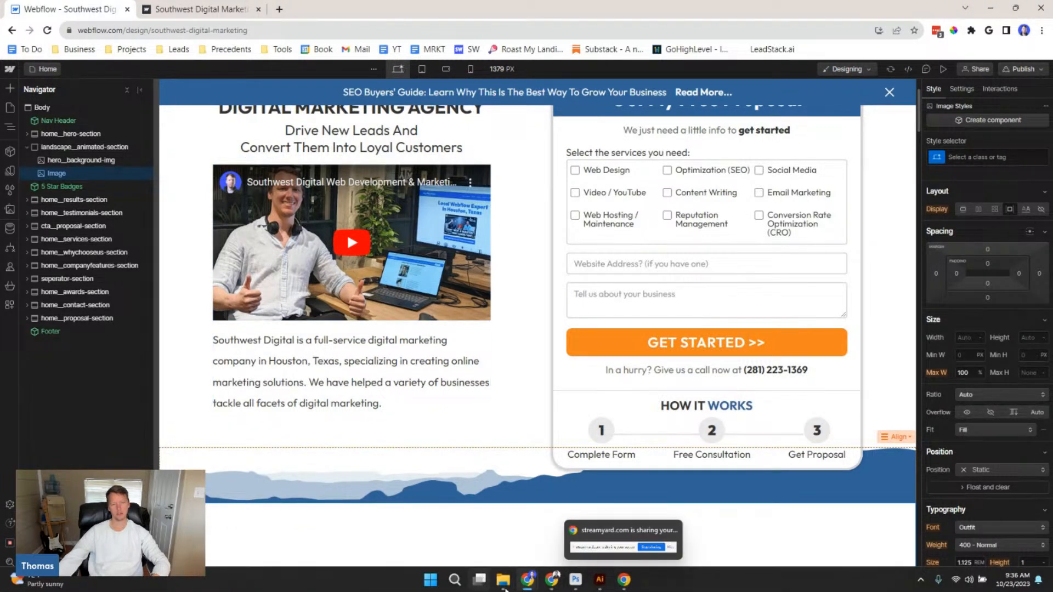
# Open eagle-01.png from the Downloads folder to check the eagle graphic
pyautogui.click(505, 586)
pyautogui.doubleClick(428, 179)
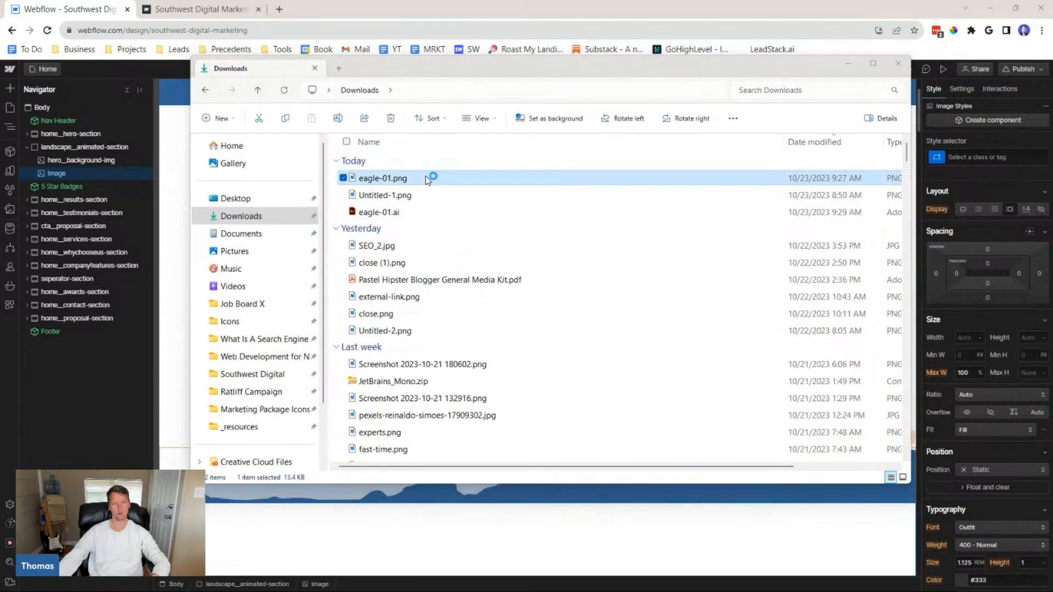
pyautogui.click(694, 164)
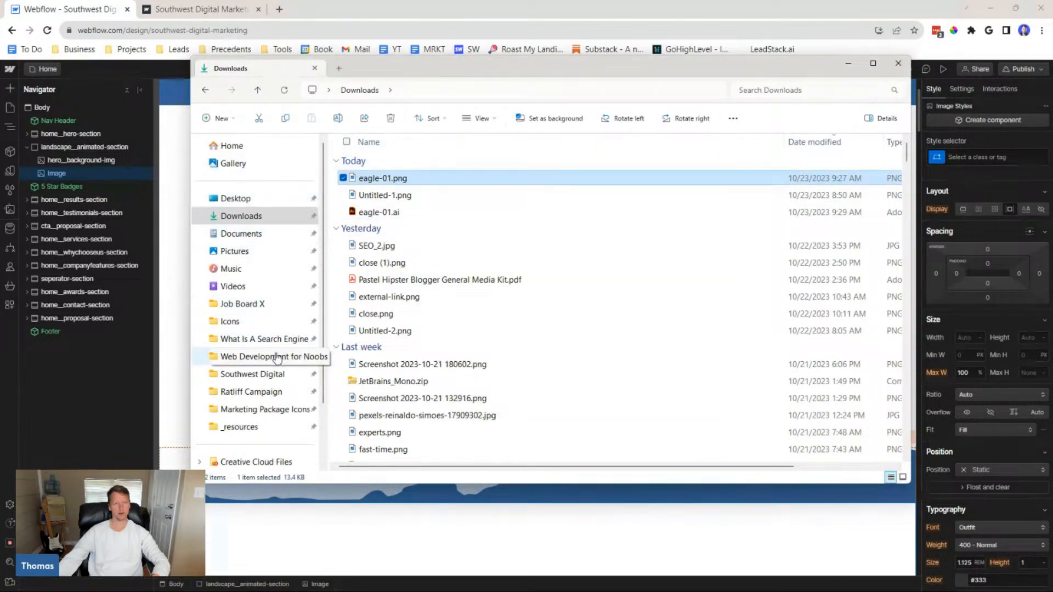
# Set the eagle image's position to Absolute, anchored at 0% from the top and 0% from the left
pyautogui.click(85, 147)
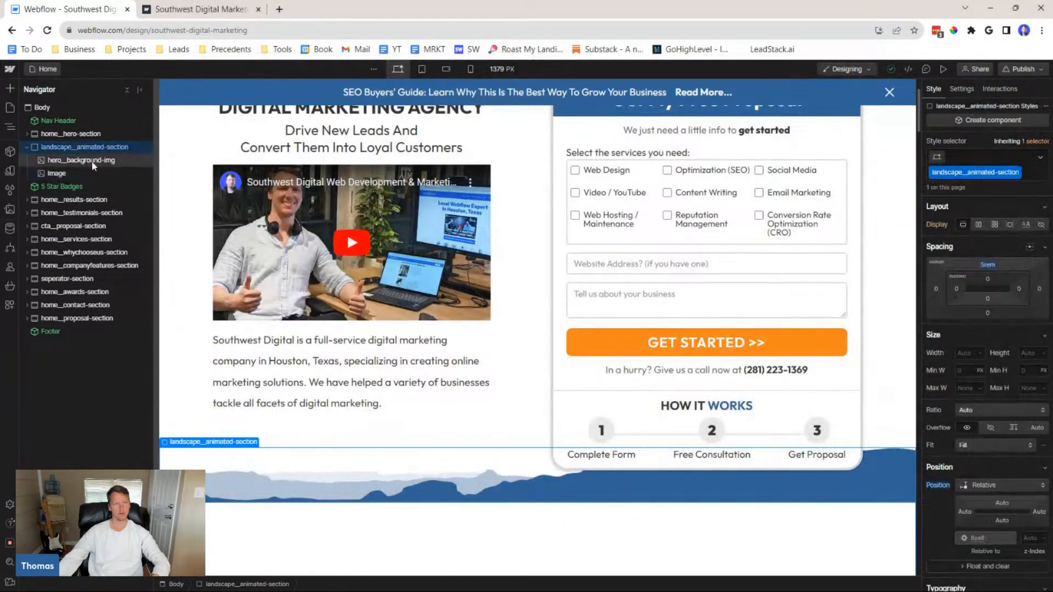
pyautogui.click(84, 170)
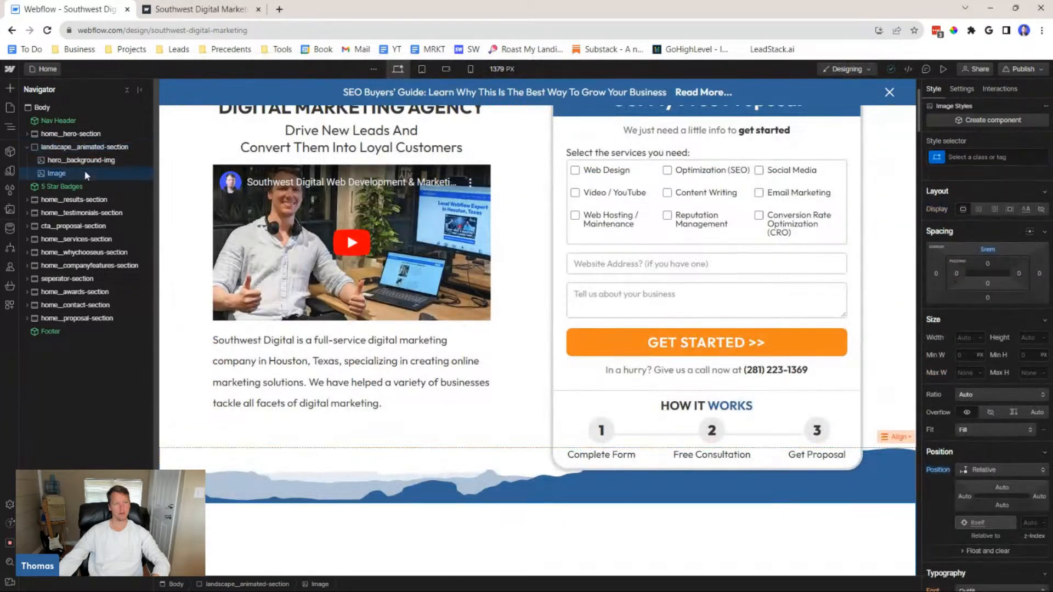
pyautogui.click(1001, 470)
pyautogui.click(986, 493)
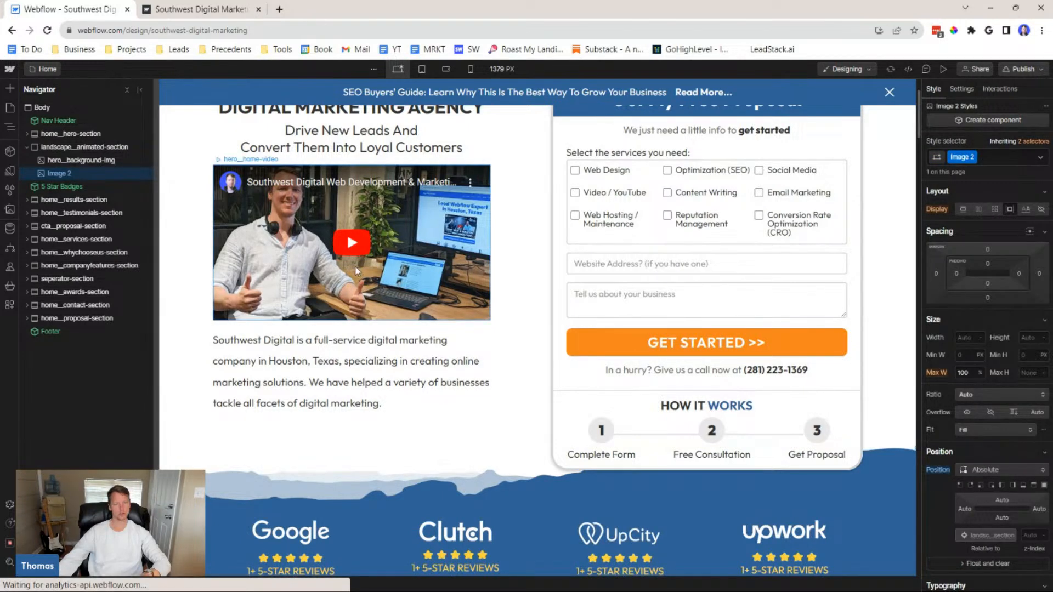
pyautogui.click(961, 485)
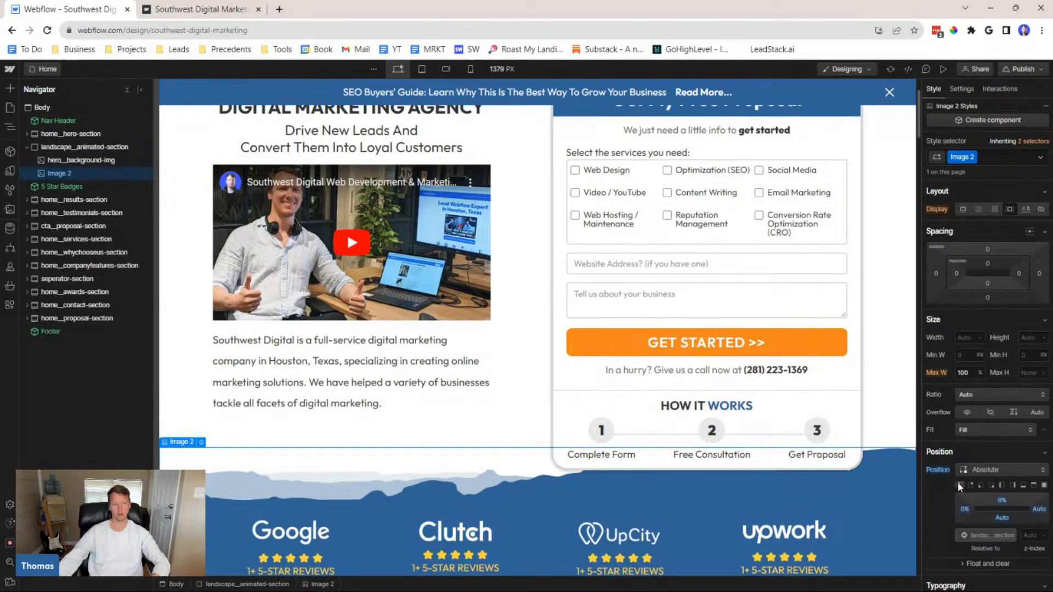
# Inspect the eagle image's element settings to check its source file
pyautogui.click(98, 146)
pyautogui.click(97, 172)
pyautogui.press('d')
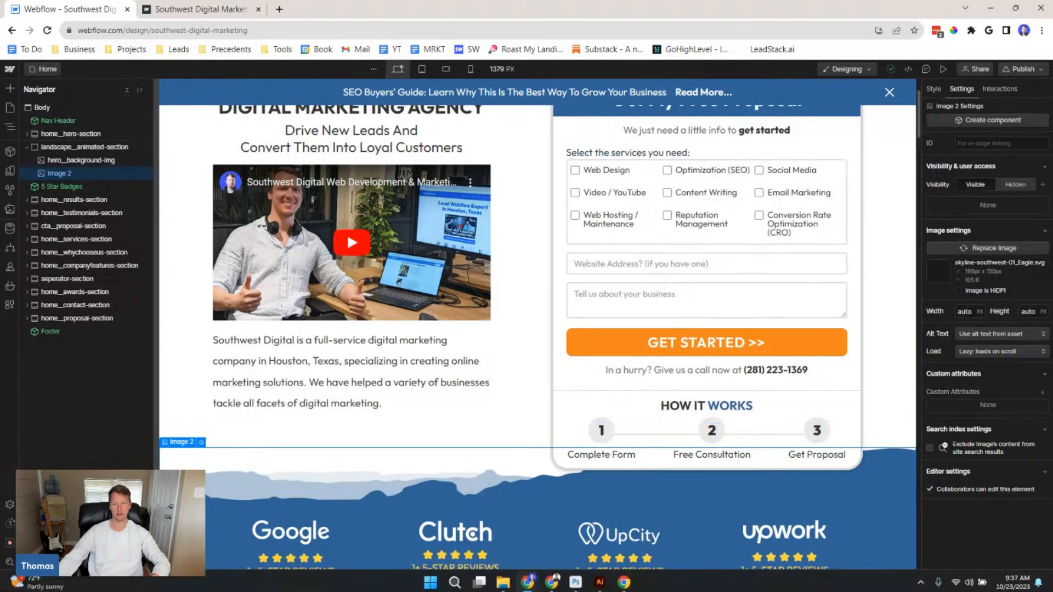
# Switch to Illustrator, go to the Eagle artboard in skyline-southwest-01.ai and make the EAGLE layer visible
pyautogui.click(599, 584)
pyautogui.click(783, 222)
pyautogui.press('z')
pyautogui.click(527, 357)
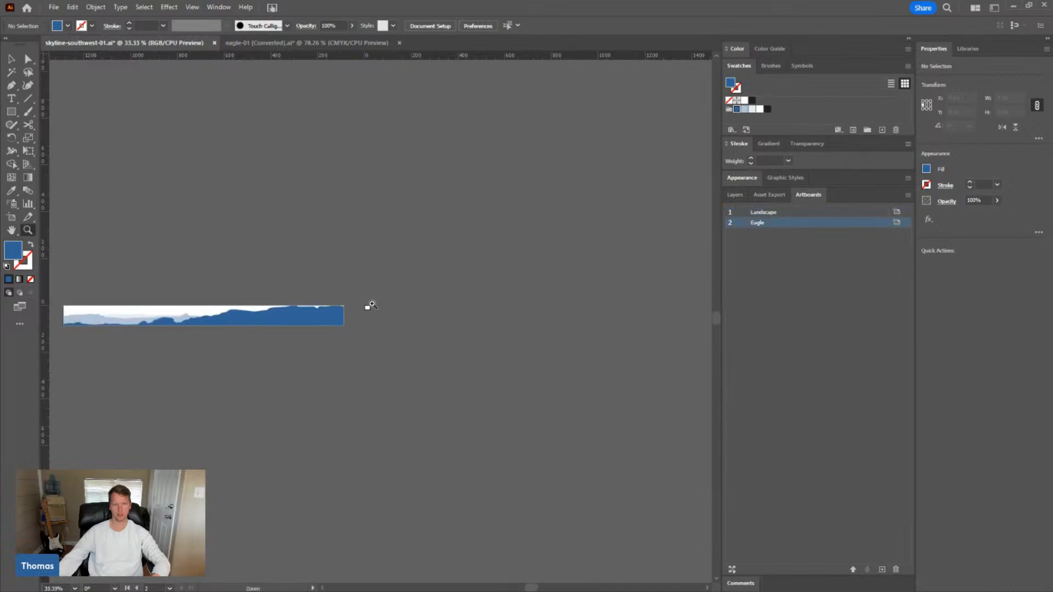
pyautogui.moveTo(360, 302); pyautogui.dragTo(379, 318)
pyautogui.click(735, 194)
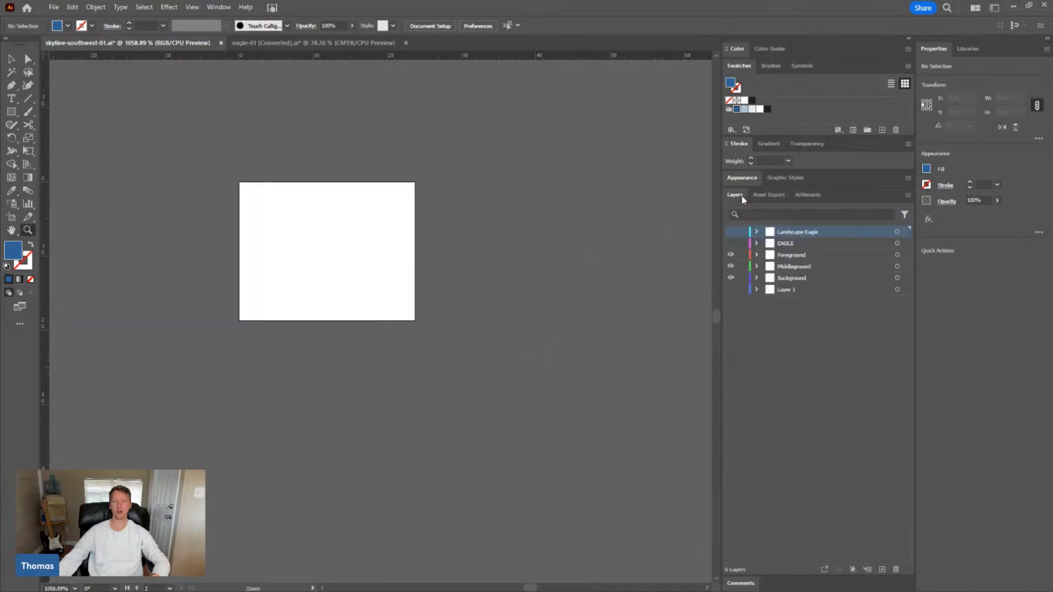
pyautogui.click(730, 243)
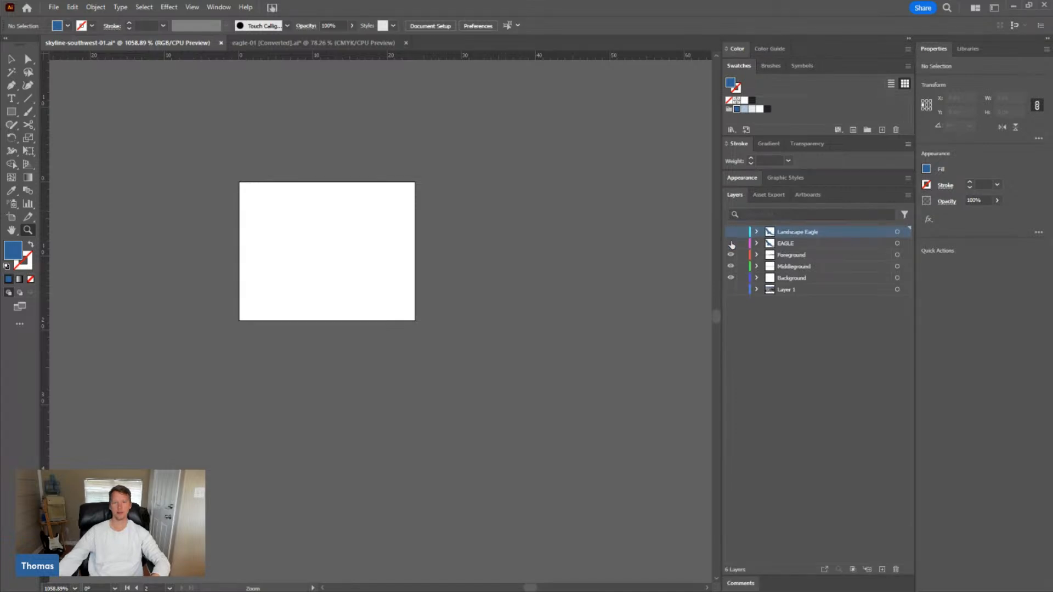
# Export the Eagle artboard as SVG to the Graphics folder, overwriting skyline-southwest-01_Eagle.svg with the SVG options left as they are
pyautogui.click(54, 6)
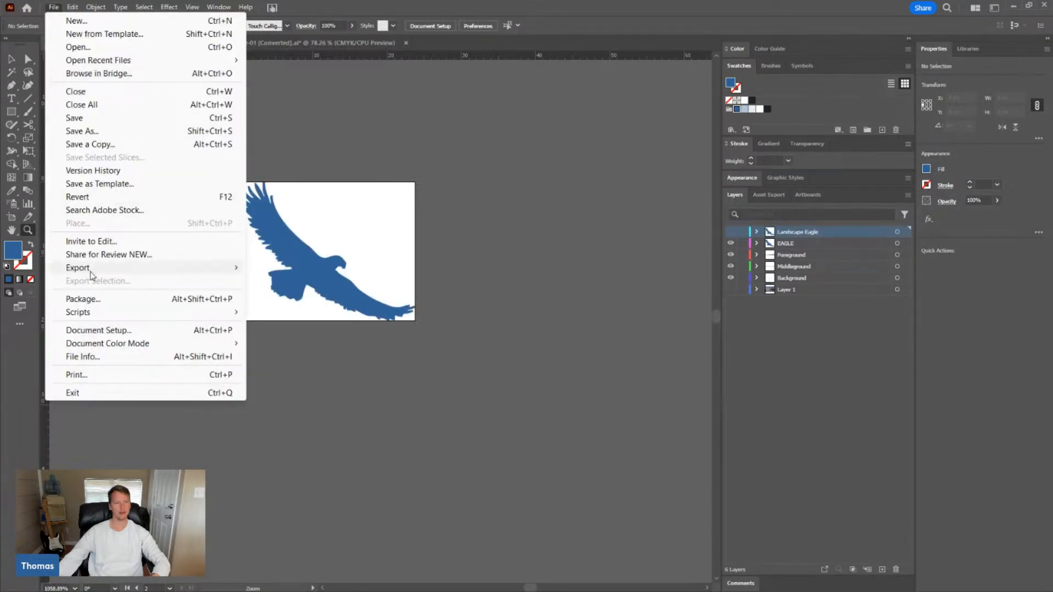
pyautogui.moveTo(90, 271)
pyautogui.click(275, 280)
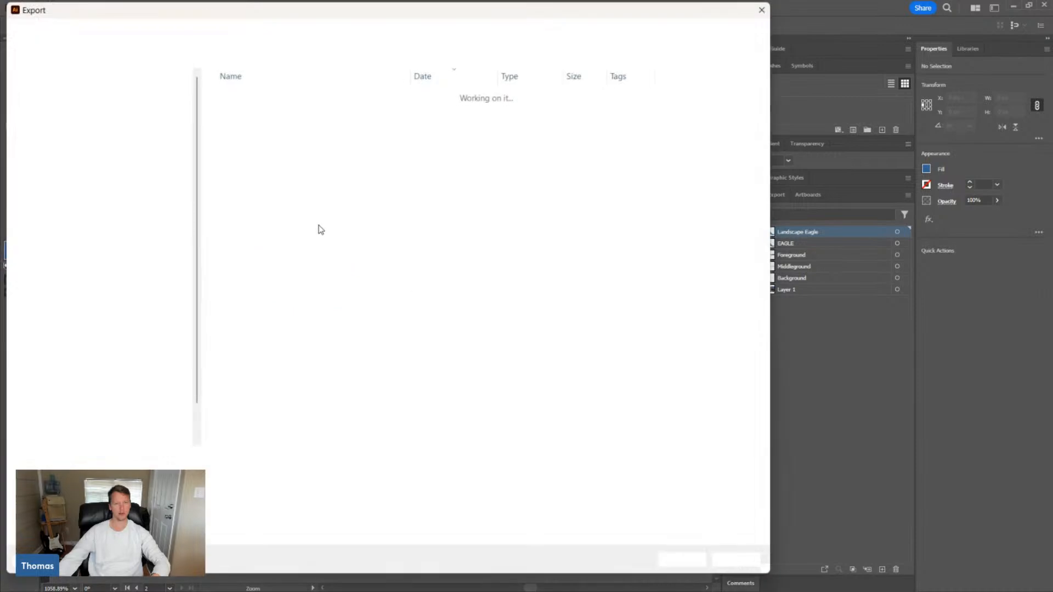
pyautogui.click(331, 101)
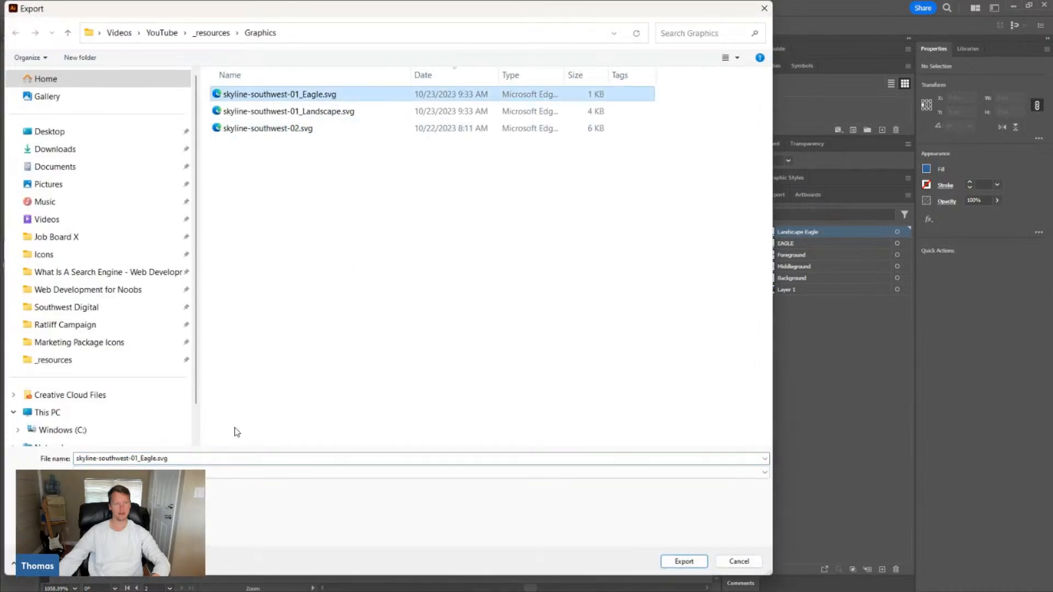
pyautogui.click(669, 560)
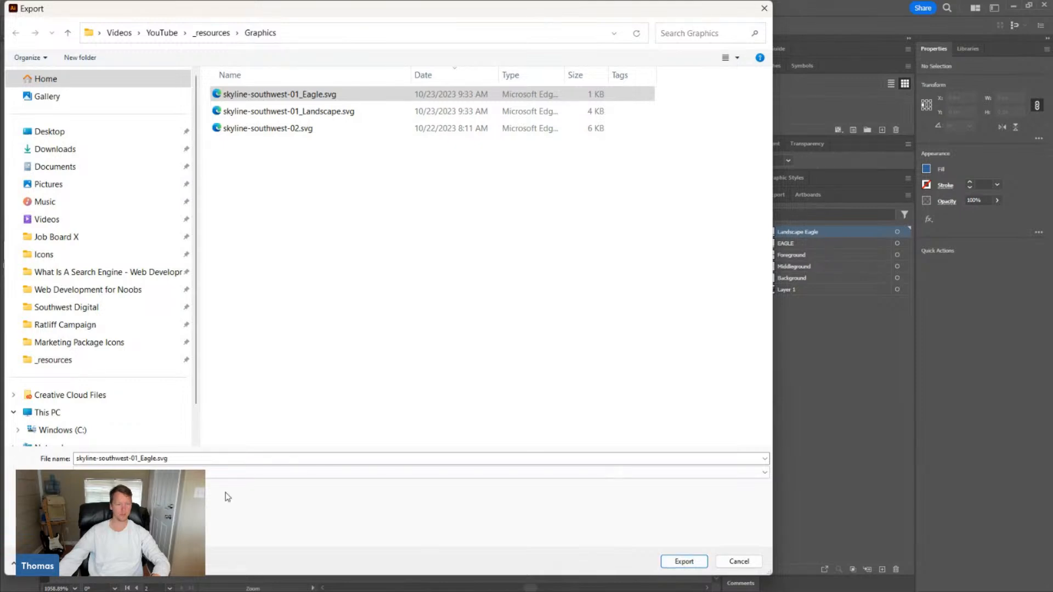
pyautogui.doubleClick(343, 99)
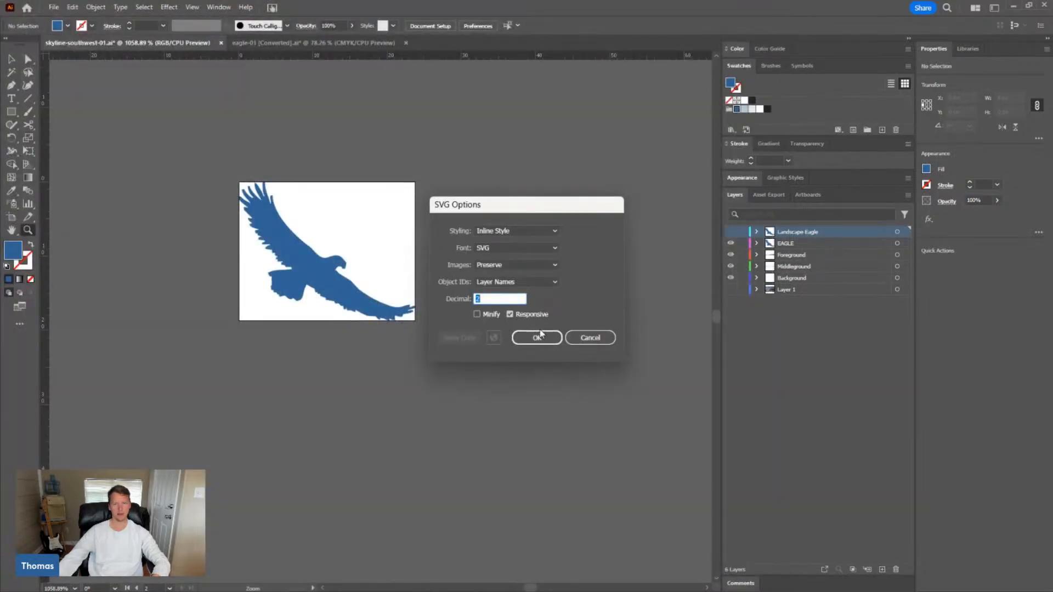
pyautogui.click(539, 335)
pyautogui.click(638, 331)
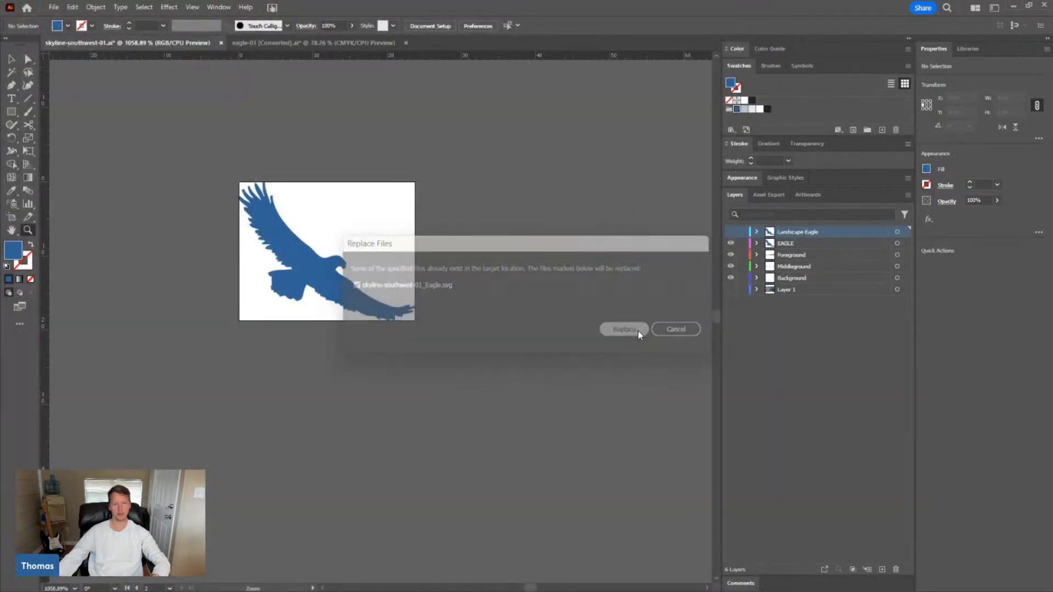
# Switch to Webflow and replace the eagle image in the landscape section with the re-exported skyline-southwest-01_Eagle.svg
pyautogui.moveTo(575, 584)
pyautogui.moveTo(528, 579)
pyautogui.click(468, 518)
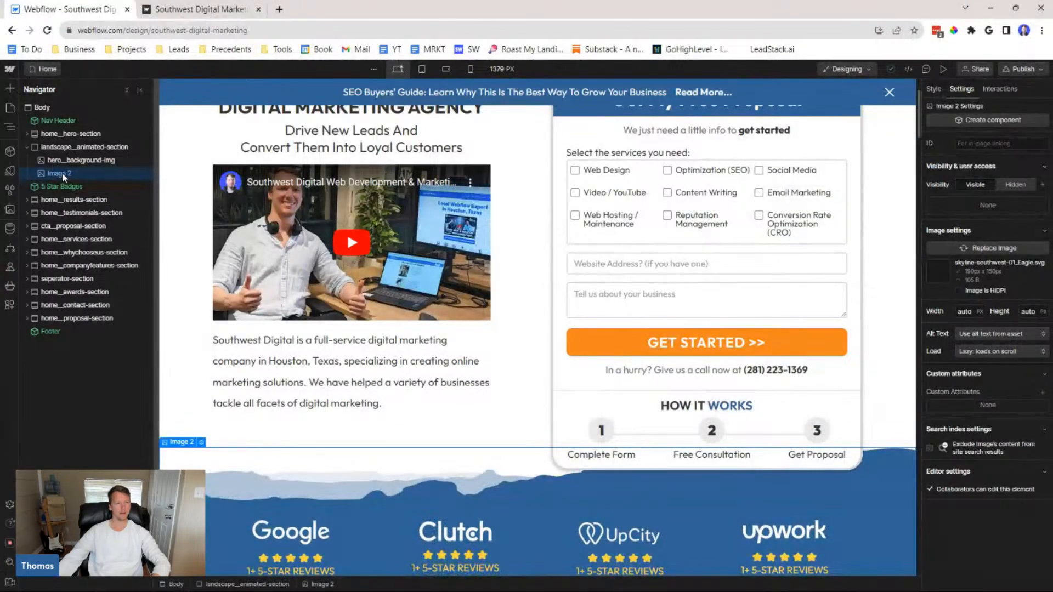
pyautogui.click(1001, 248)
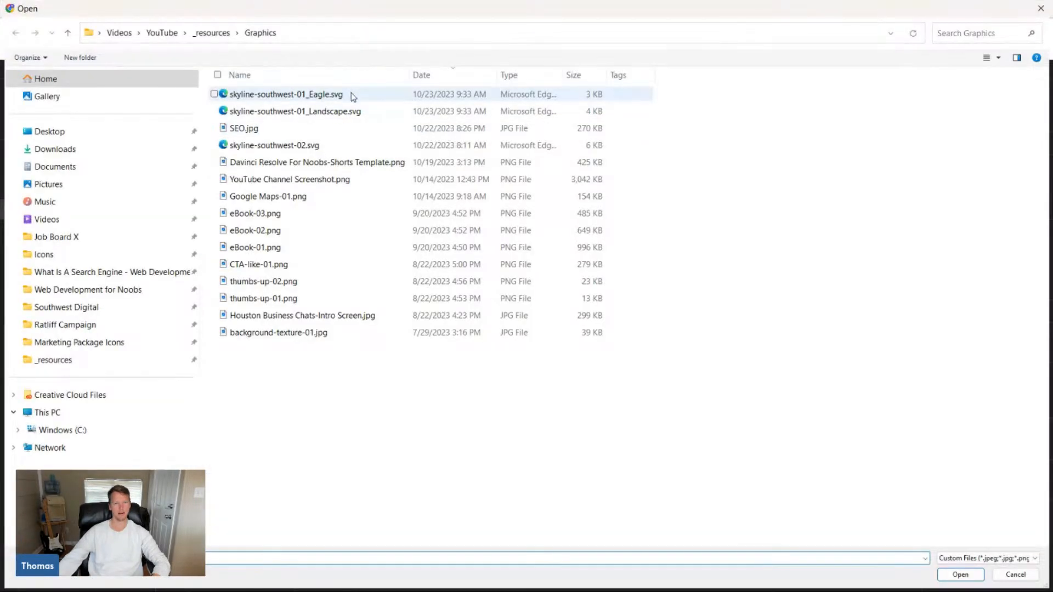
pyautogui.doubleClick(352, 95)
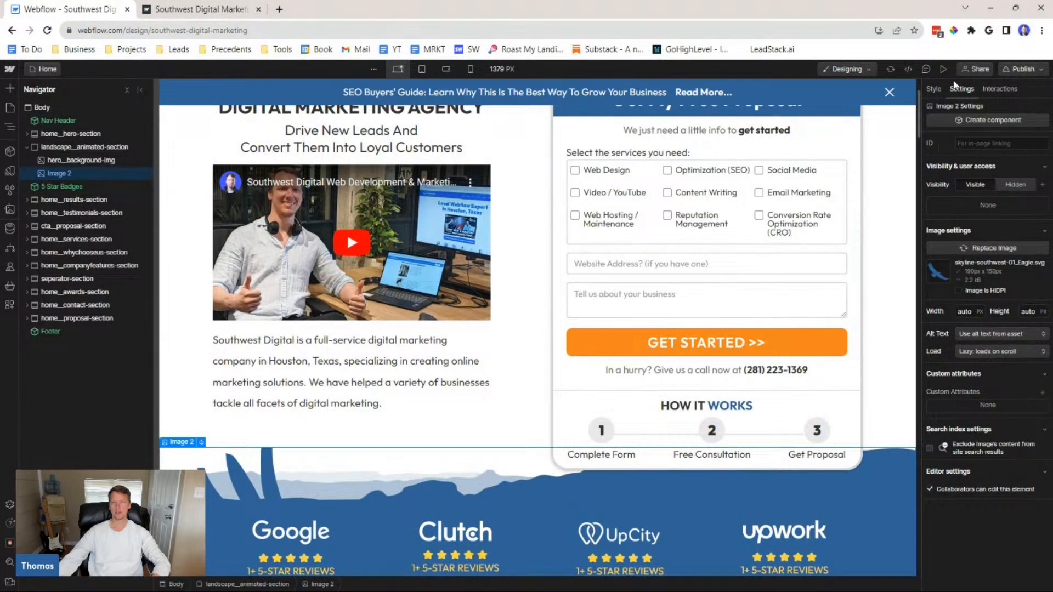
# Set the eagle image's width and height to 3 REM and offset it to -34% from the top and 6% from the left
pyautogui.click(936, 90)
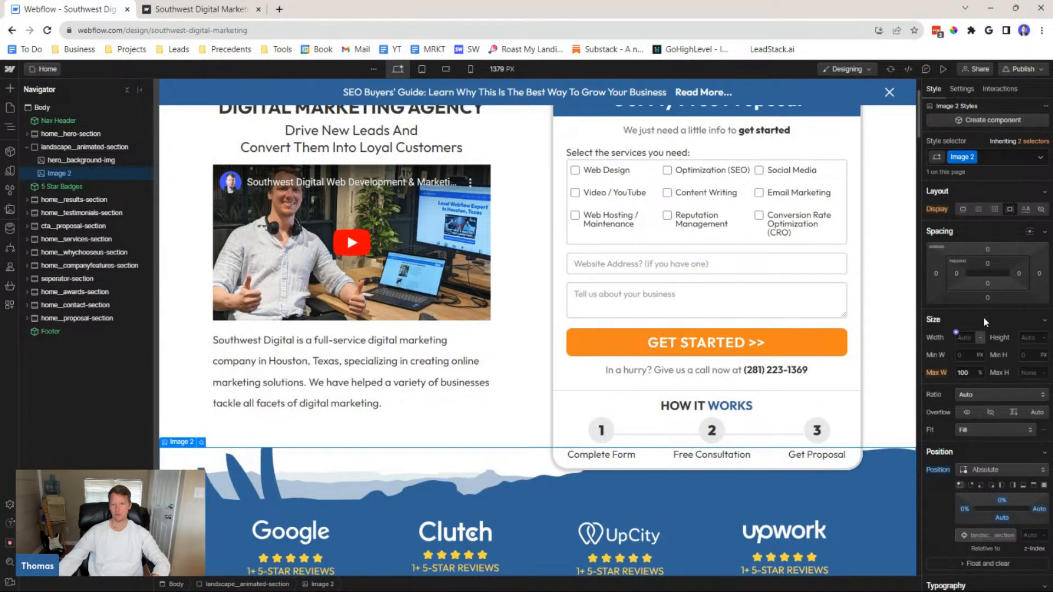
pyautogui.click(964, 336)
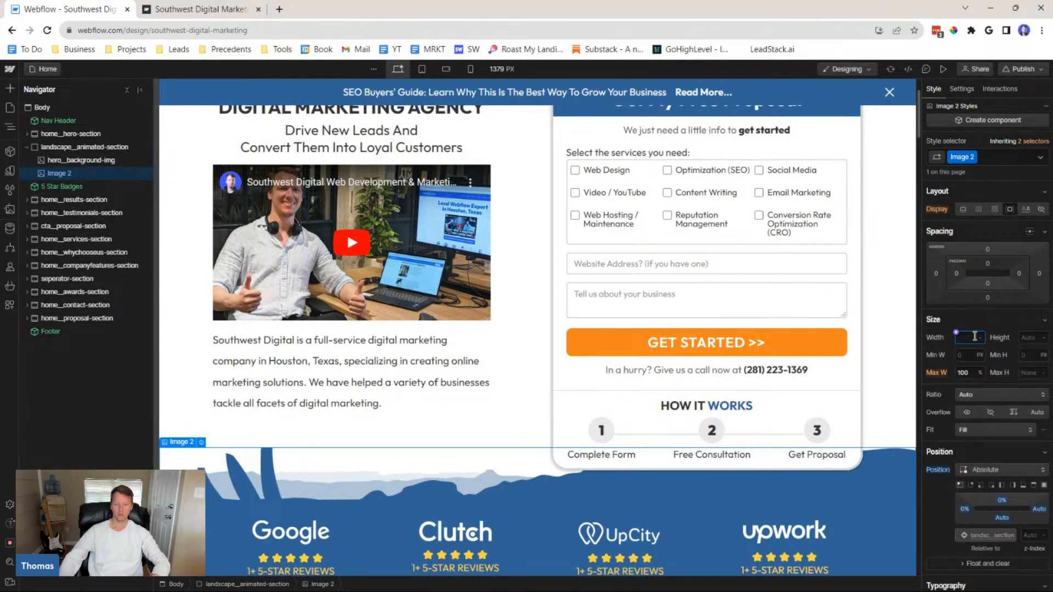
pyautogui.write('3')
pyautogui.press('Tab')
pyautogui.write('3')
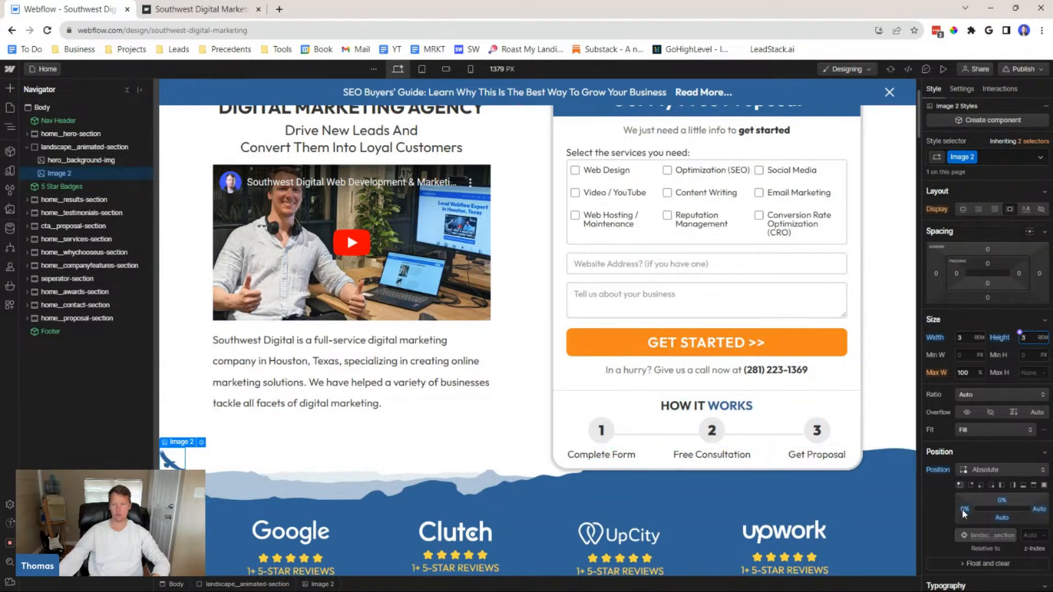
pyautogui.moveTo(960, 510); pyautogui.dragTo(1008, 483)
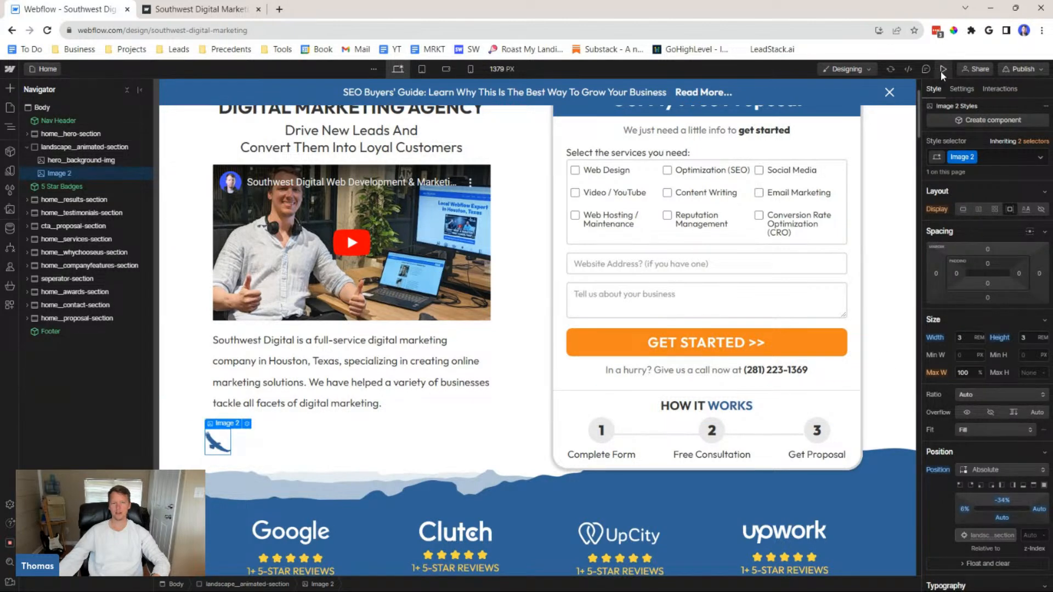
# Preview the homepage and examine how the eagle sits above the landscape
pyautogui.click(942, 70)
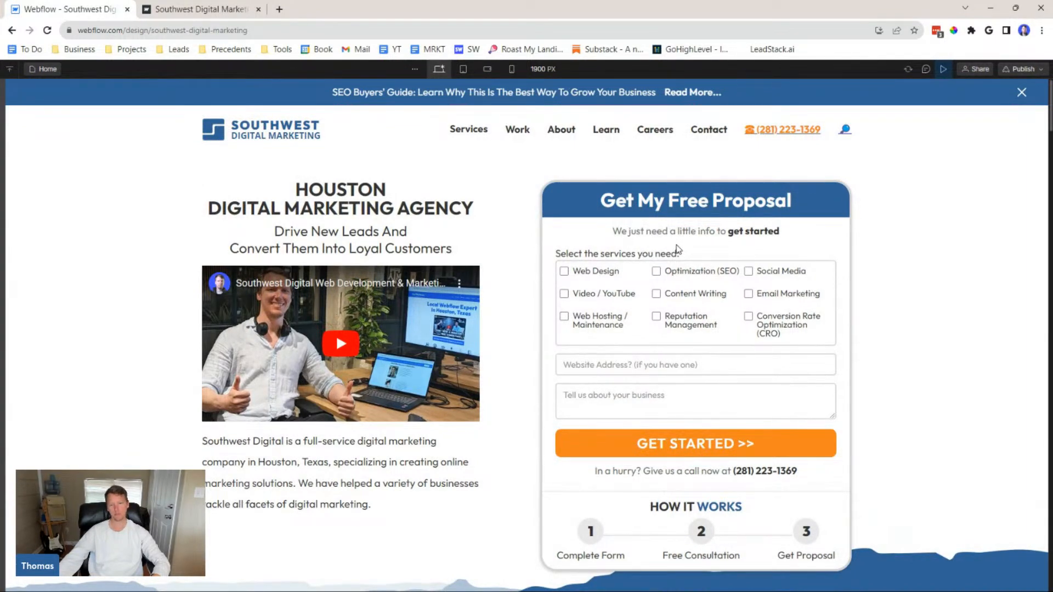
pyautogui.scroll(-3, 679, 249)
pyautogui.scroll(3, 678, 249)
pyautogui.scroll(-4, 354, 451)
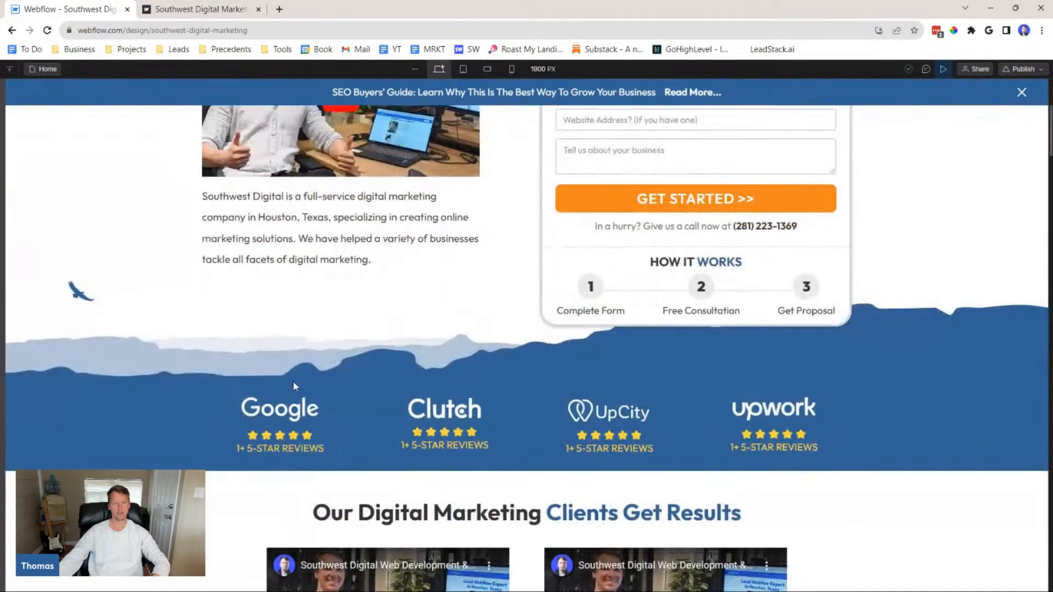
pyautogui.scroll(4, 293, 381)
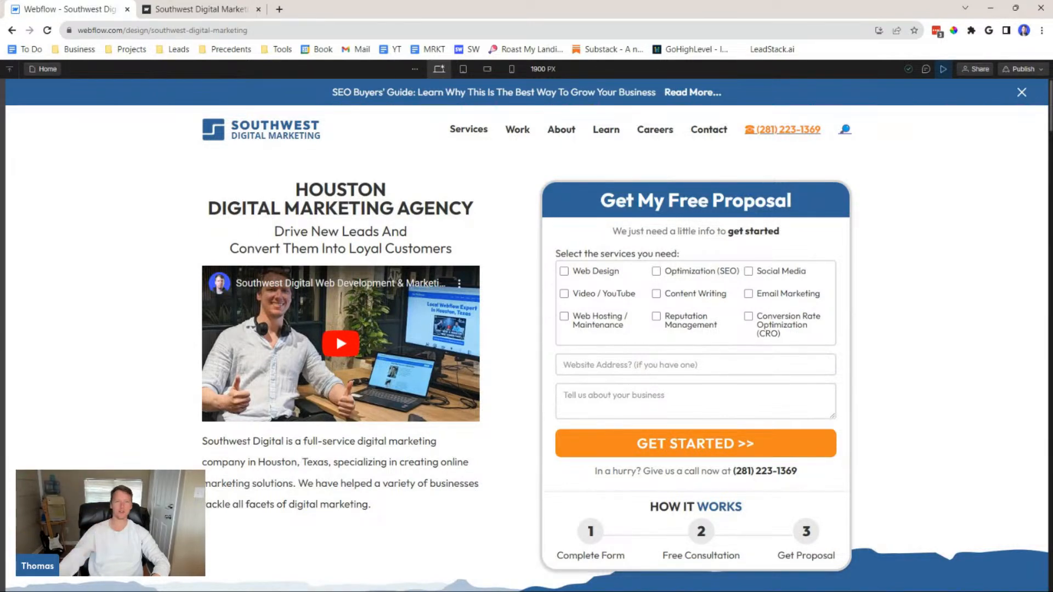
pyautogui.scroll(-4, 243, 479)
pyautogui.scroll(4, 335, 454)
# Compare the previewed landscape's vertical placement with the published site
pyautogui.hotkey('ctrl', 'Tab')
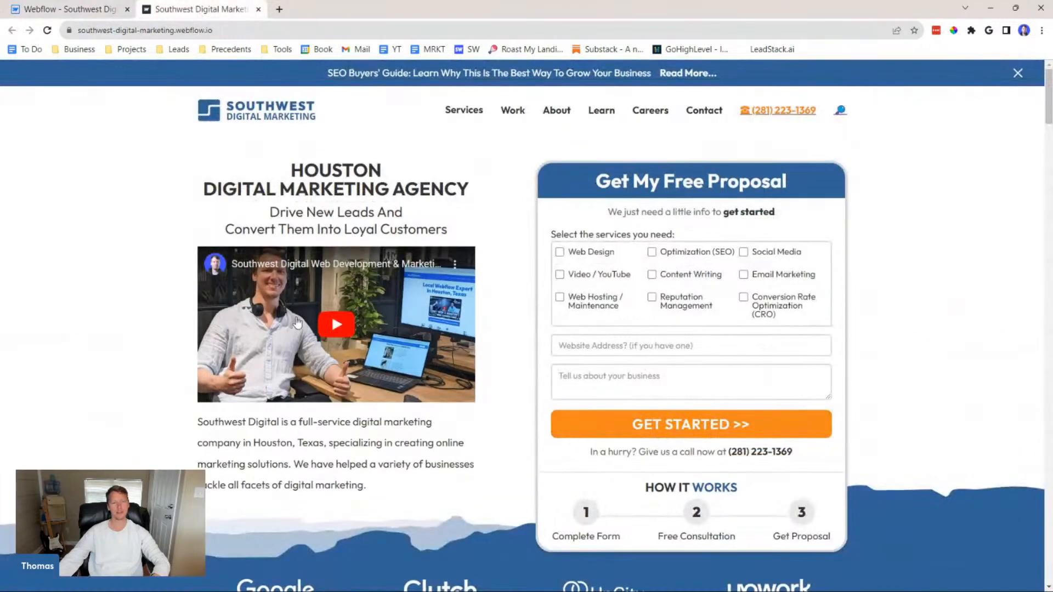
pyautogui.hotkey('ctrl', 'shift', 'Tab')
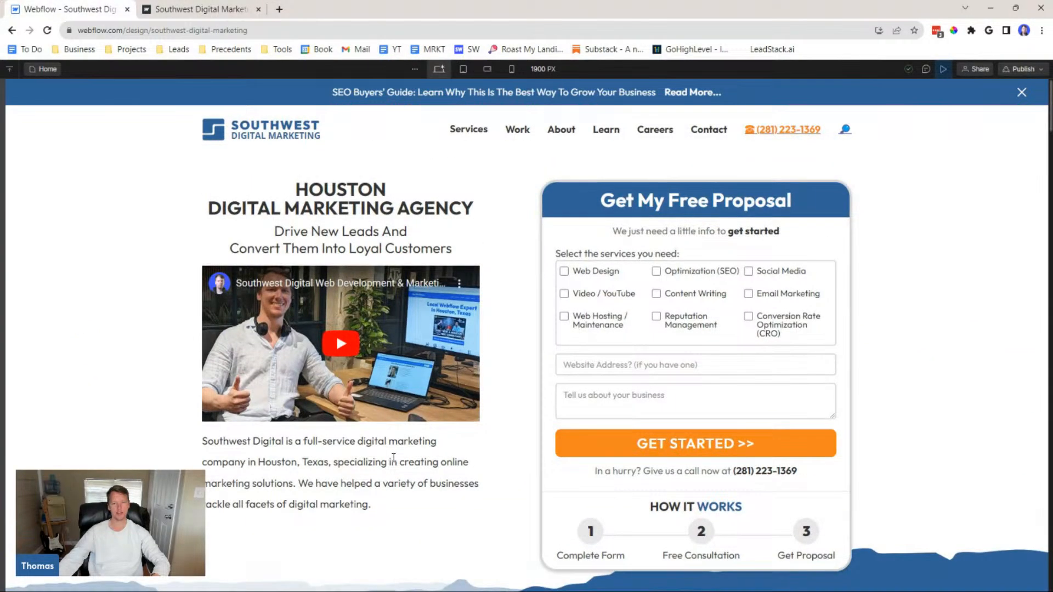
pyautogui.click(164, 7)
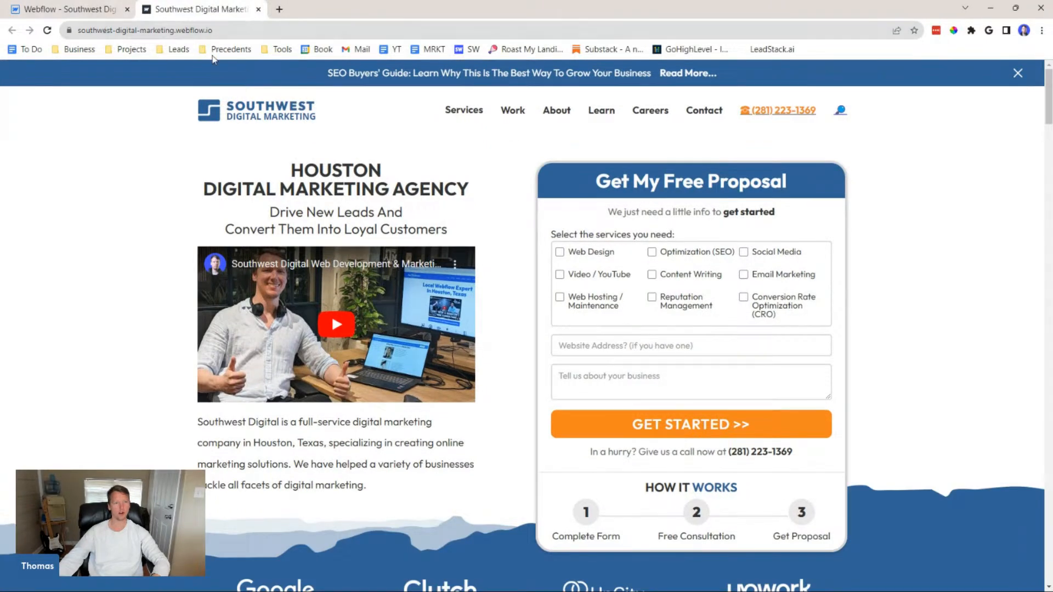
pyautogui.click(121, 14)
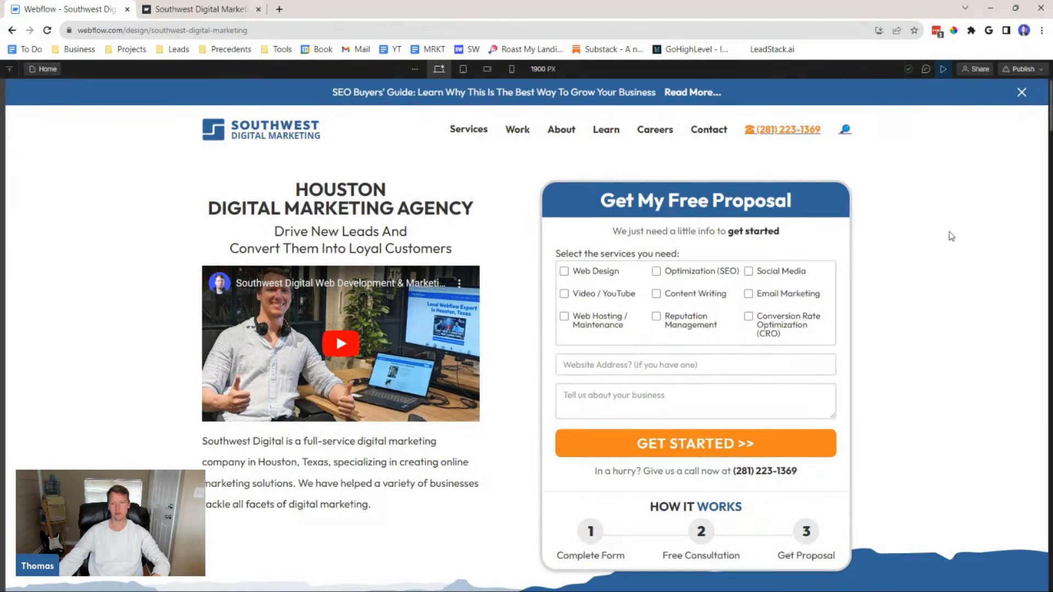
pyautogui.click(254, 6)
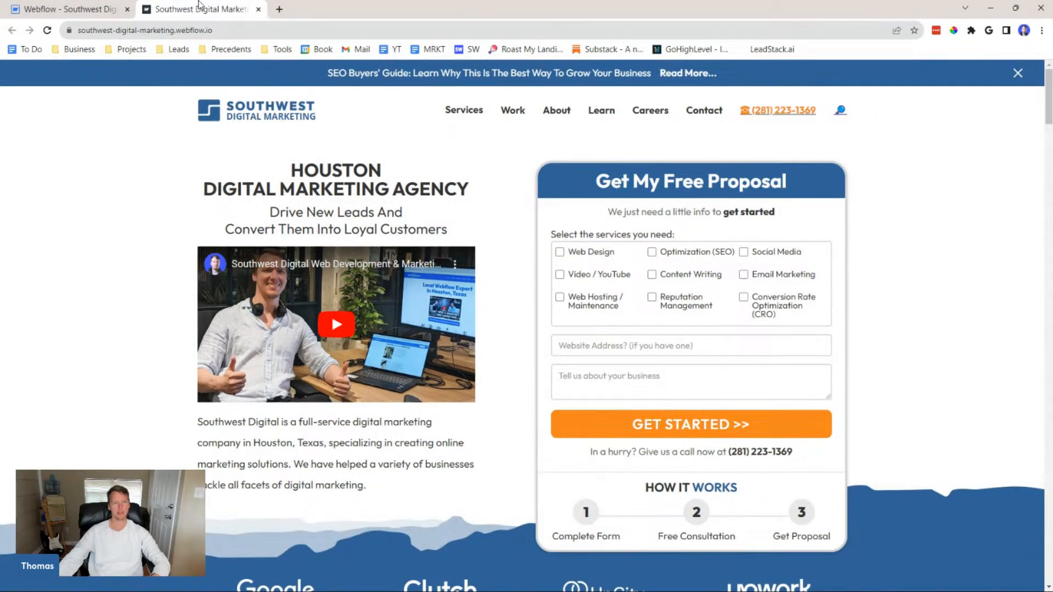
pyautogui.click(101, 7)
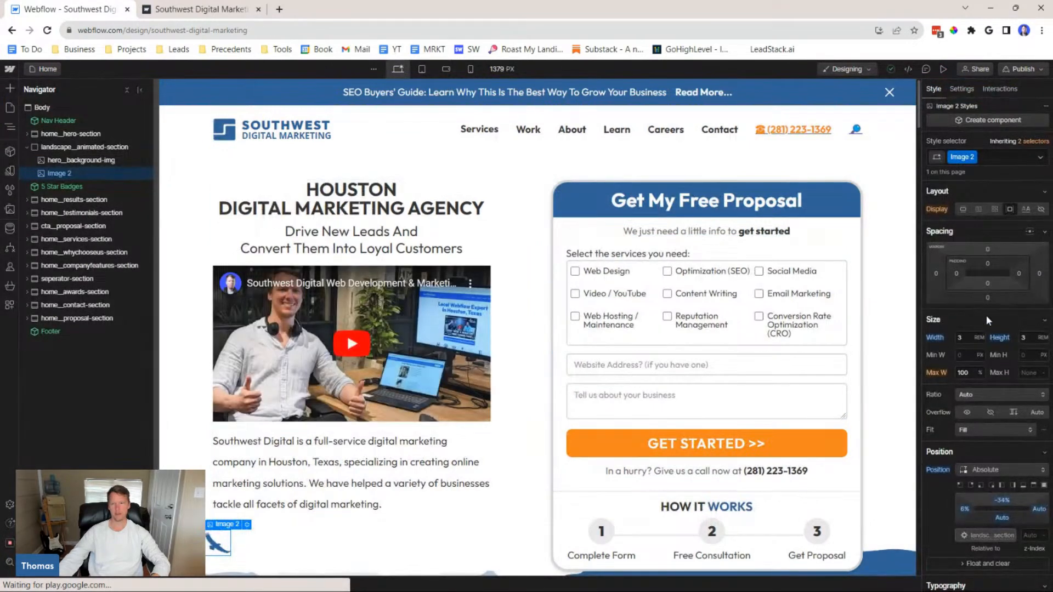
# Set the top margin of landscape__animated-section to 2 rem
pyautogui.click(115, 147)
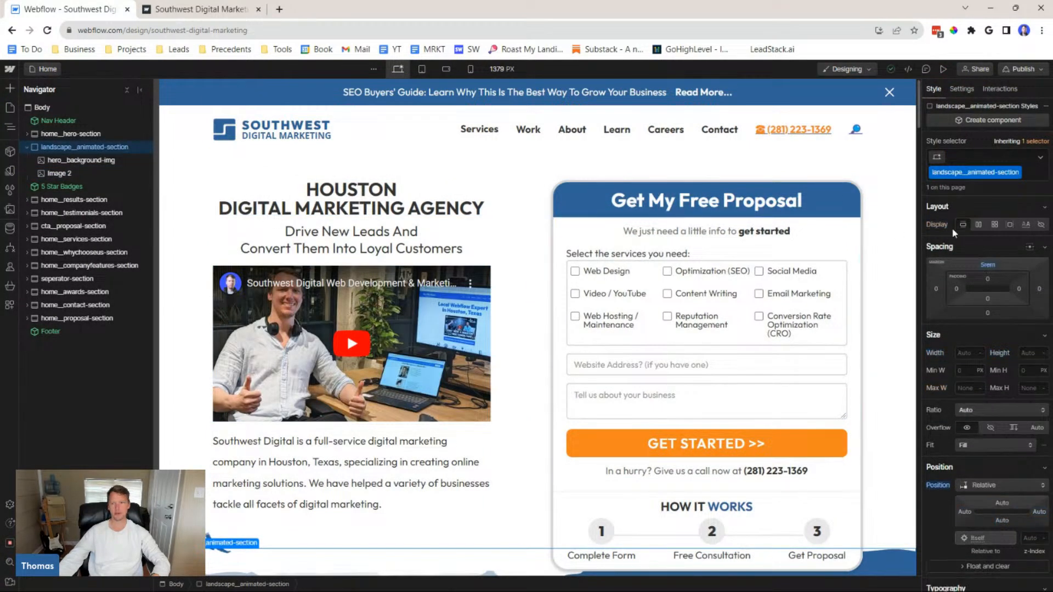
pyautogui.click(989, 268)
pyautogui.write('2')
pyautogui.press('Return')
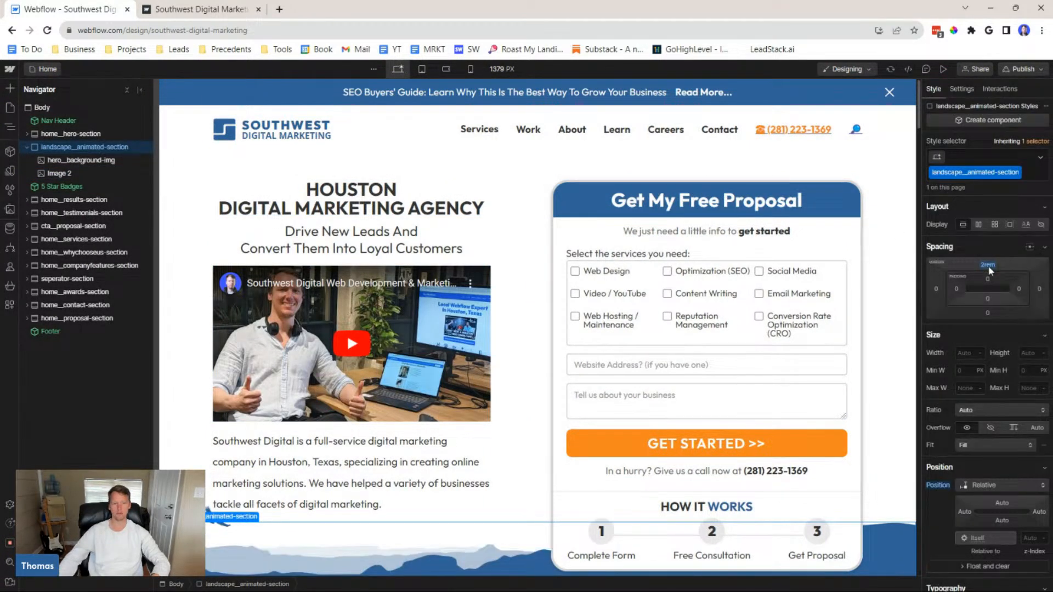
# Preview the homepage again and check the landscape's height against the published version with the new margin
pyautogui.click(943, 69)
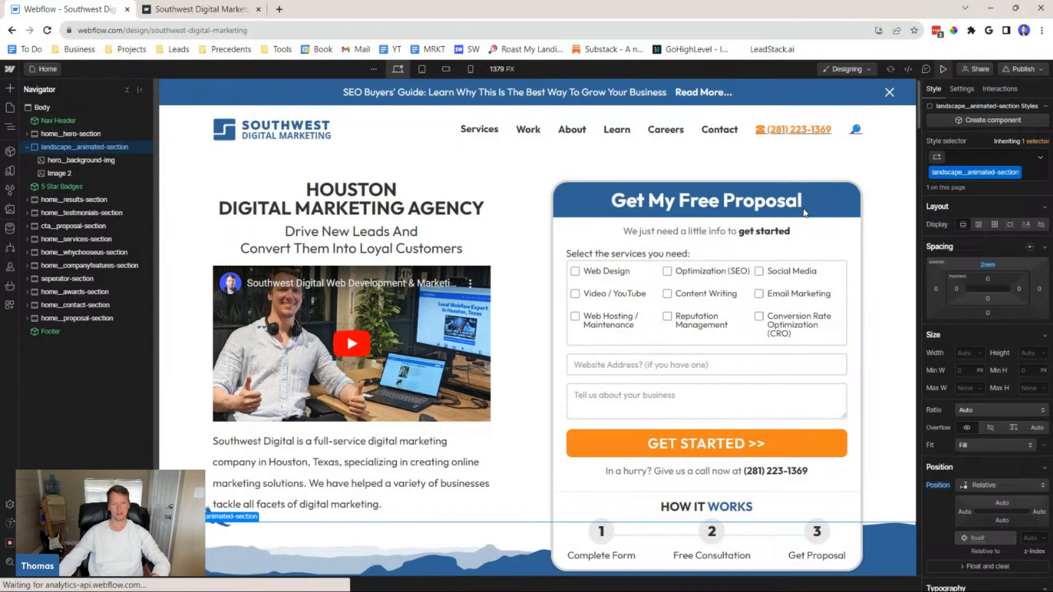
pyautogui.click(202, 6)
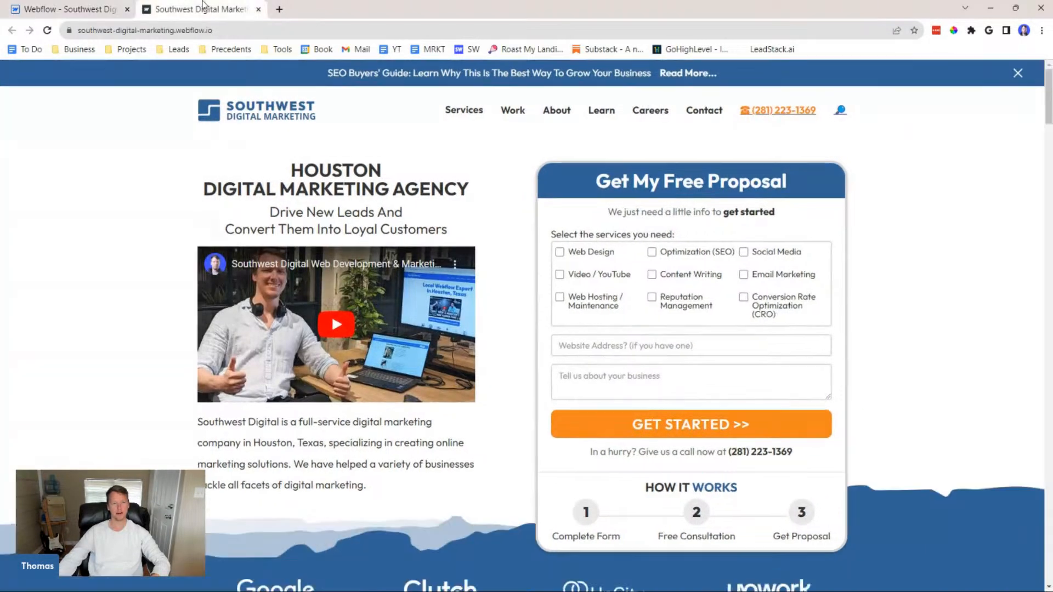
pyautogui.click(96, 7)
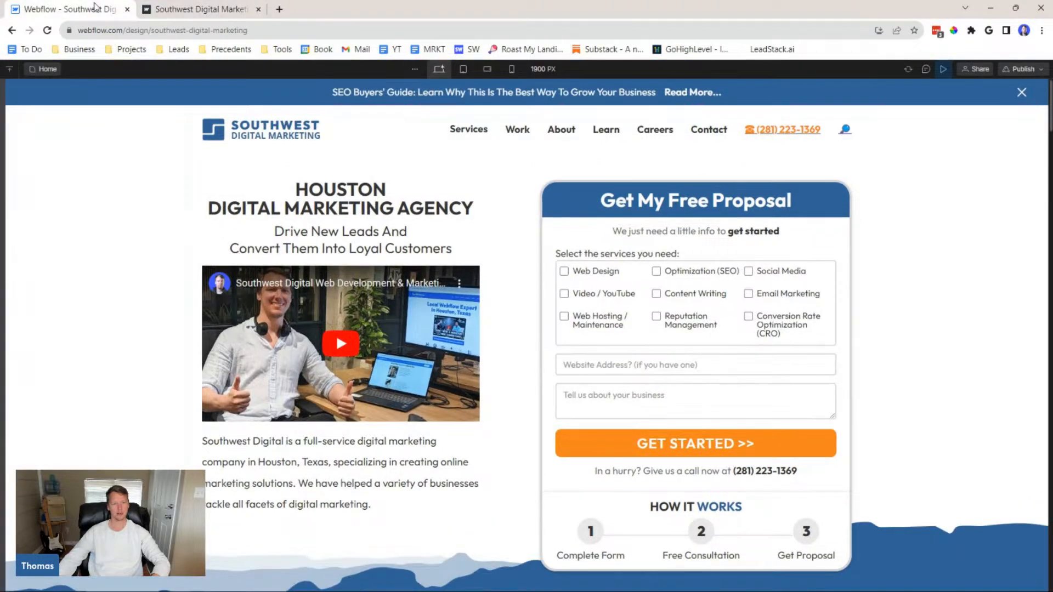
pyautogui.click(176, 7)
pyautogui.click(82, 6)
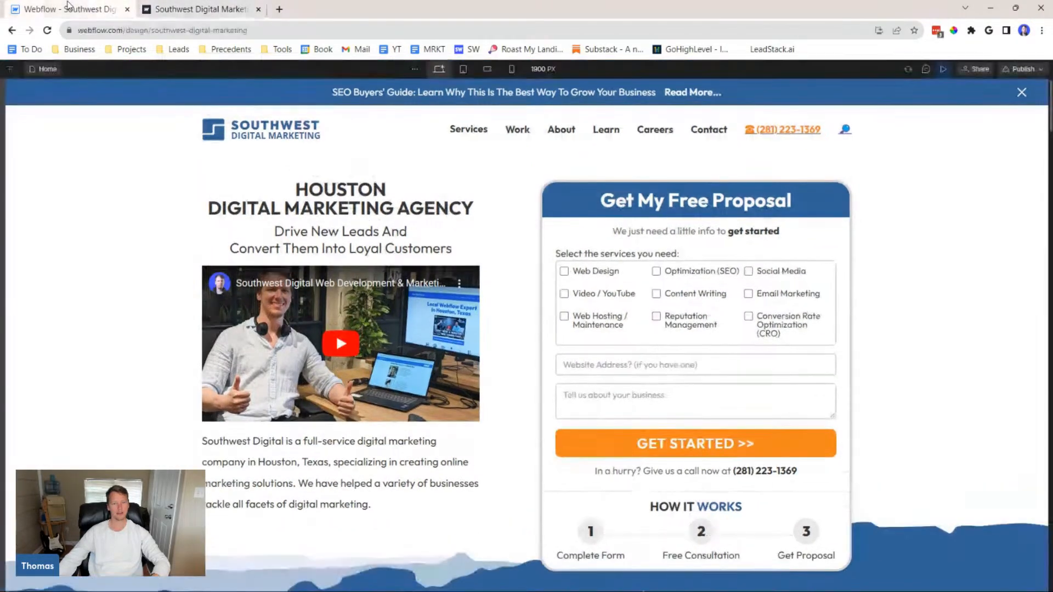
pyautogui.click(164, 5)
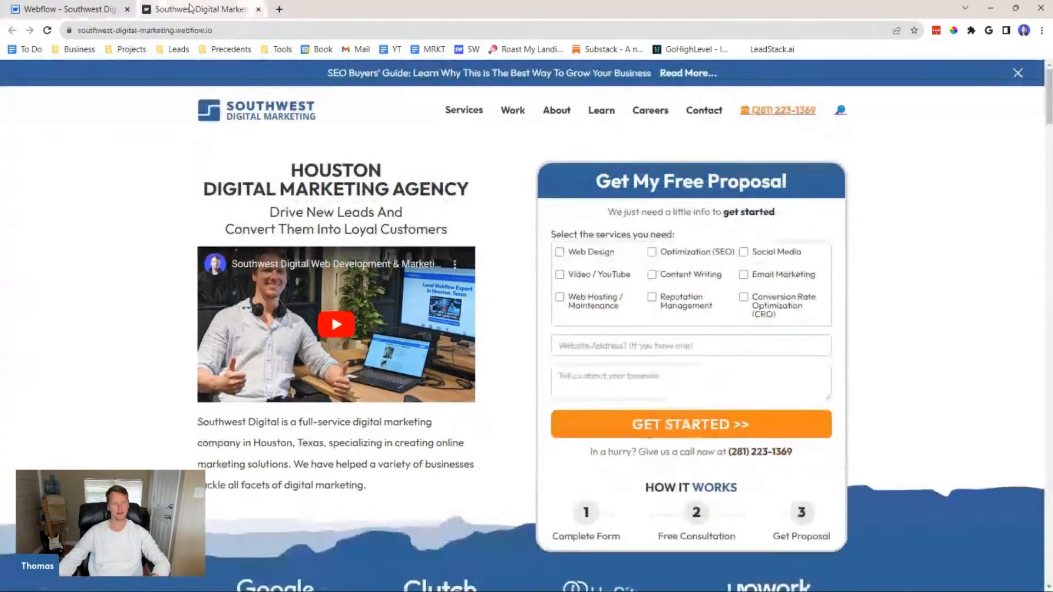
pyautogui.click(94, 8)
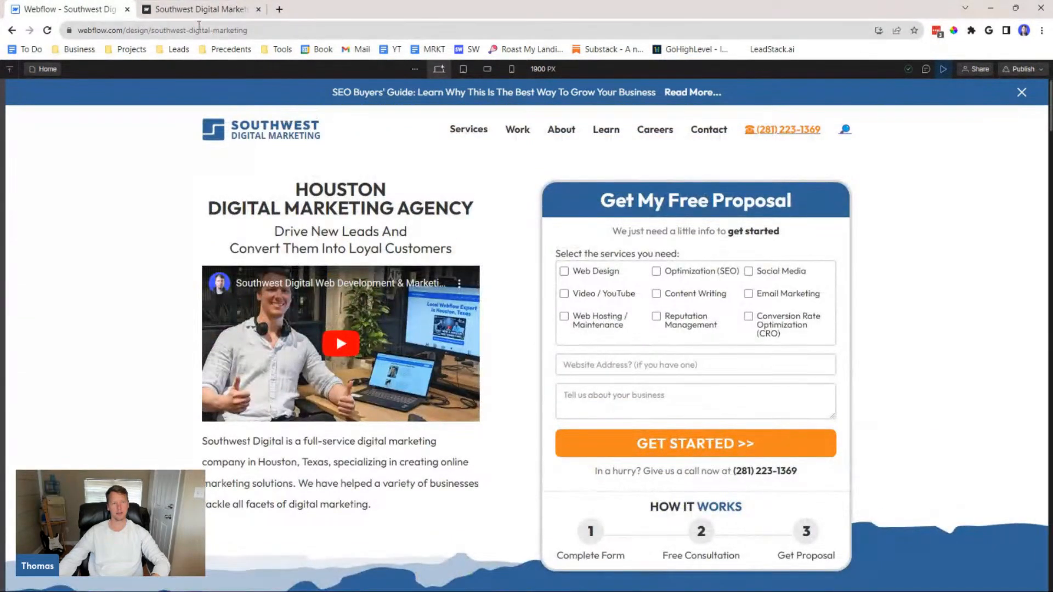
pyautogui.click(190, 8)
pyautogui.click(80, 9)
pyautogui.click(189, 9)
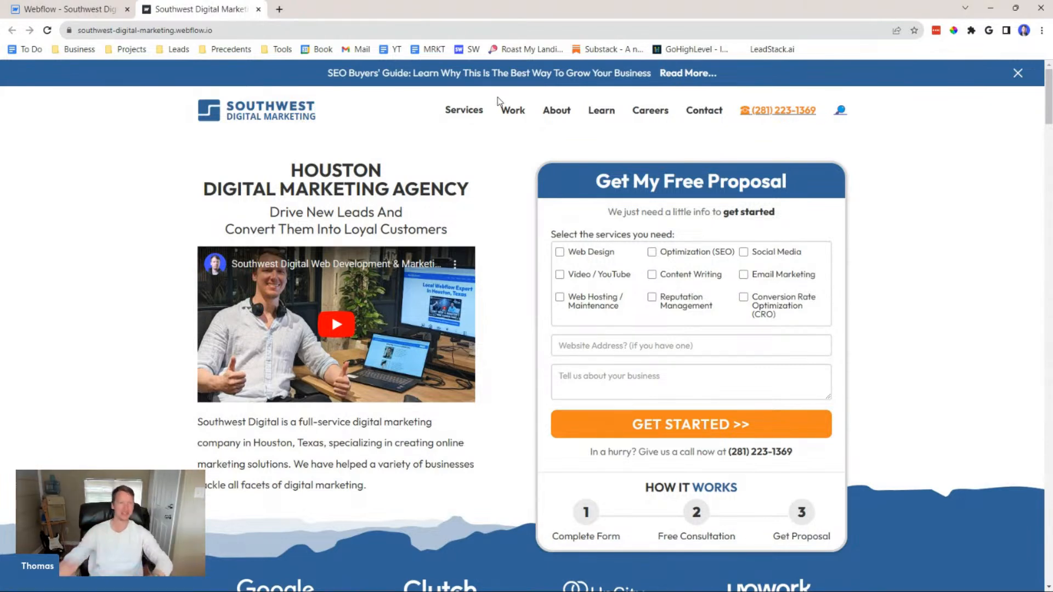
pyautogui.click(64, 10)
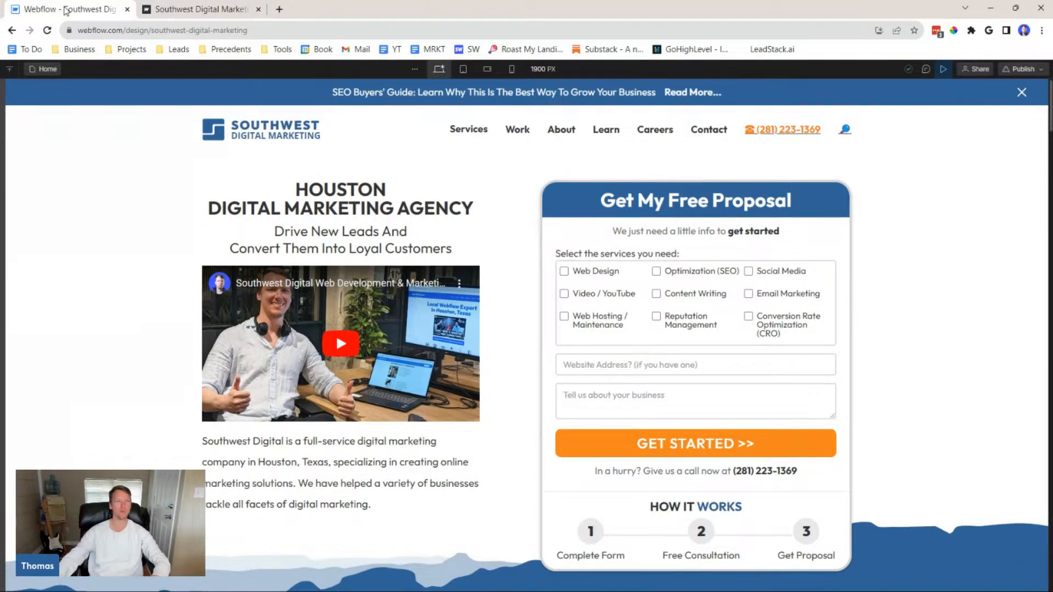
# Reset the top margin of landscape__animated-section and preview the homepage
pyautogui.click(944, 71)
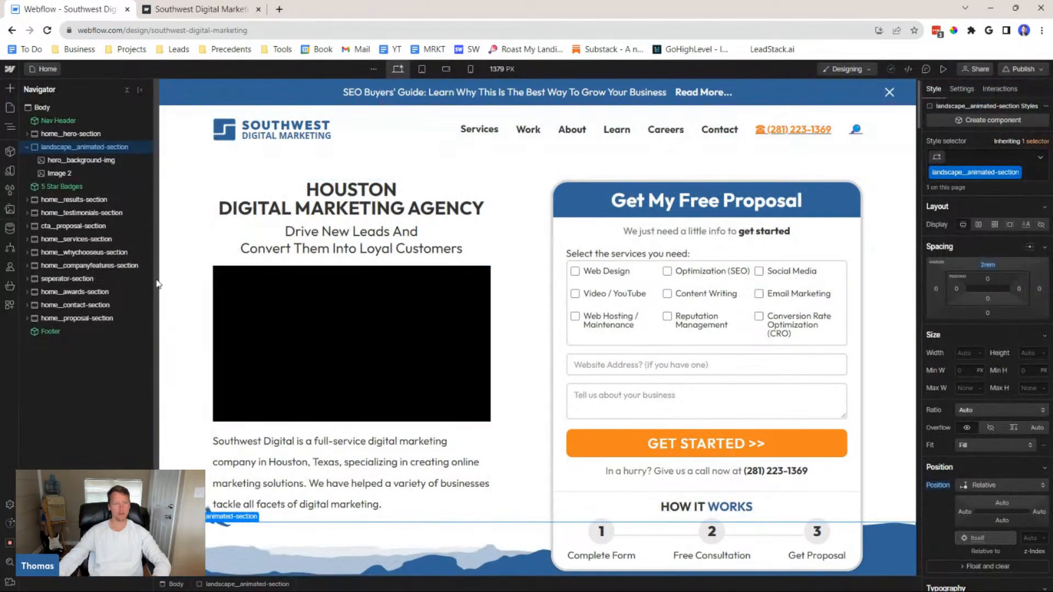
pyautogui.keyDown('alt'); pyautogui.click(990, 266); pyautogui.keyUp('alt')
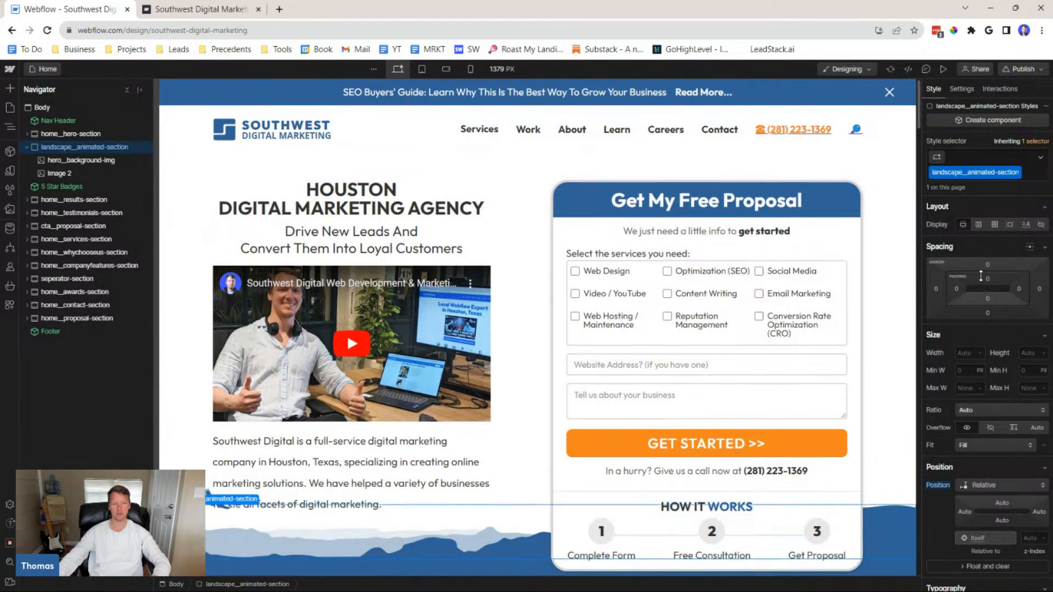
pyautogui.click(942, 69)
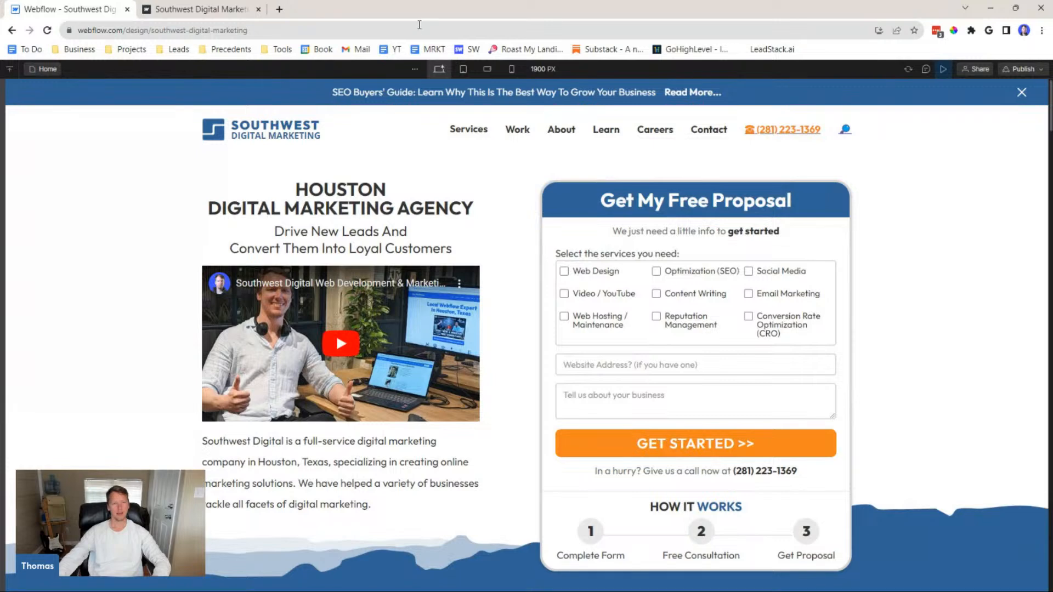
# Compare the previewed homepage with the published site and return to the page design
pyautogui.click(222, 9)
pyautogui.click(69, 11)
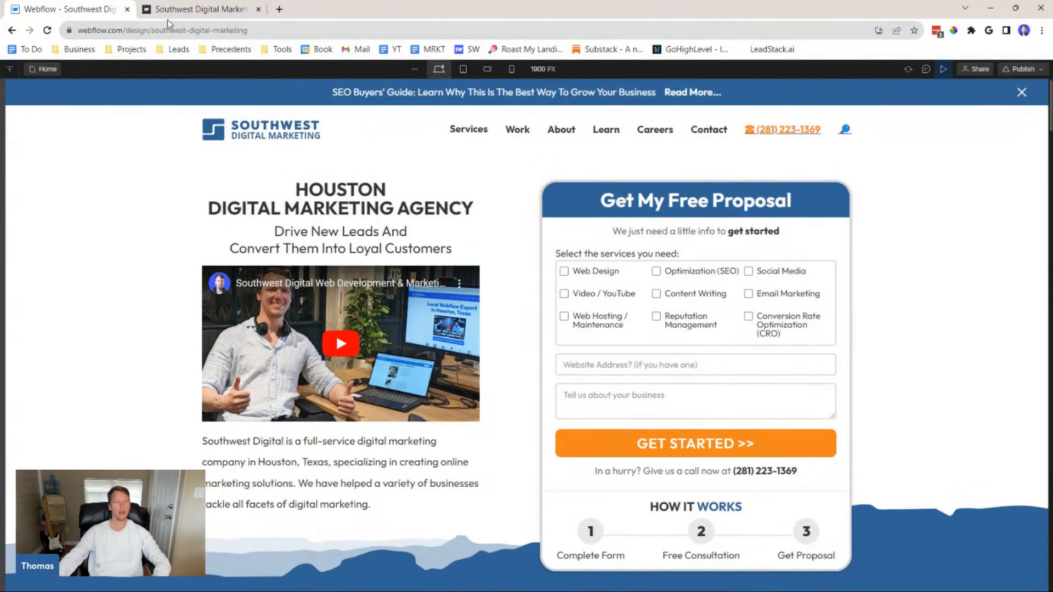
pyautogui.click(199, 12)
pyautogui.click(63, 9)
pyautogui.click(940, 69)
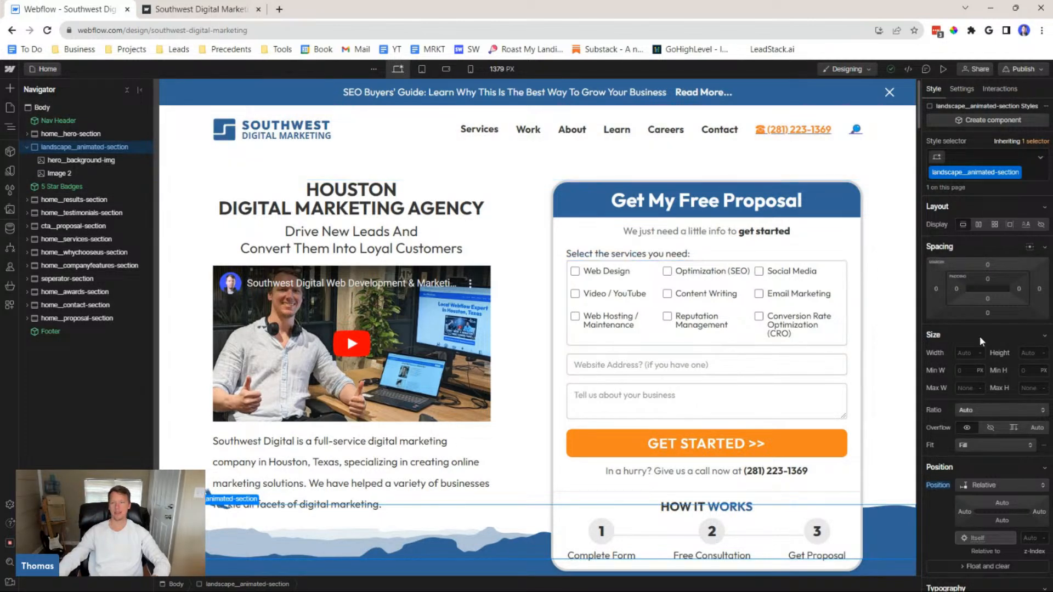
# Give the eagle image inside landscape__animated-section the class name landscape__eagle-img
pyautogui.scroll(-4, 979, 335)
pyautogui.scroll(-3, 997, 357)
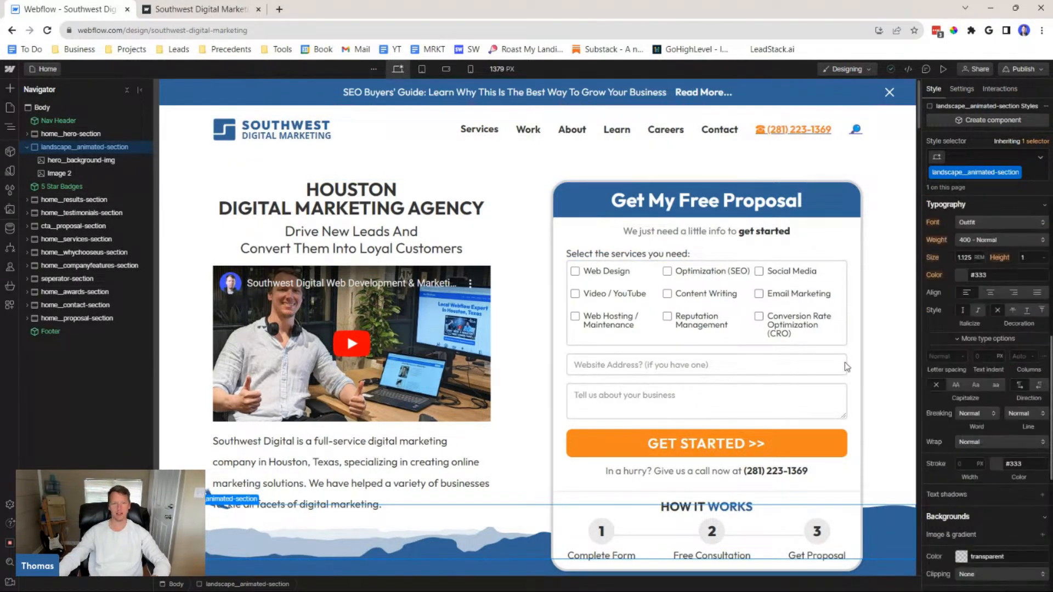
pyautogui.click(99, 176)
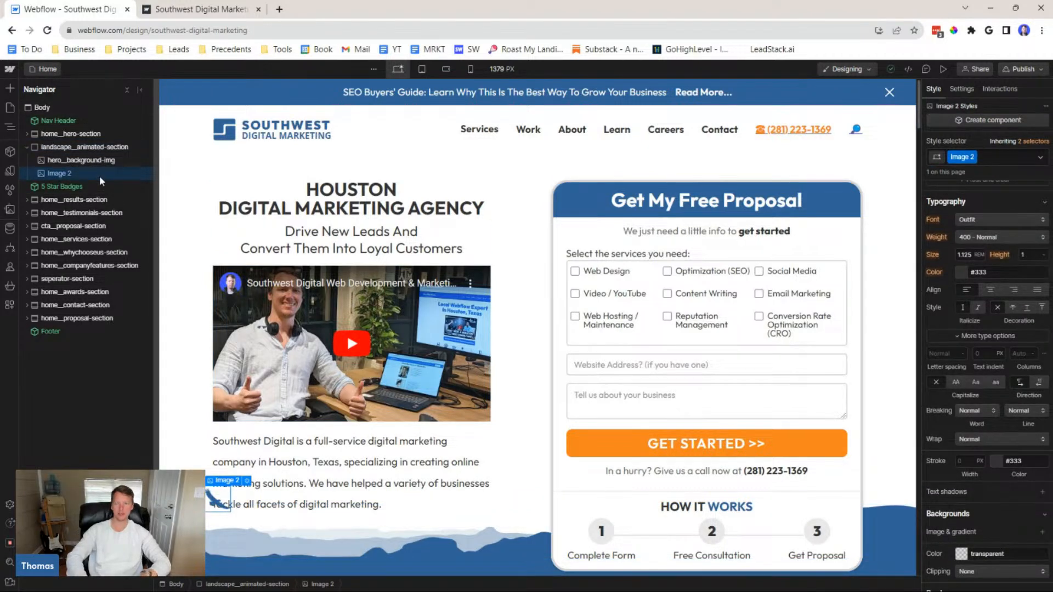
pyautogui.write('landscape_anim')
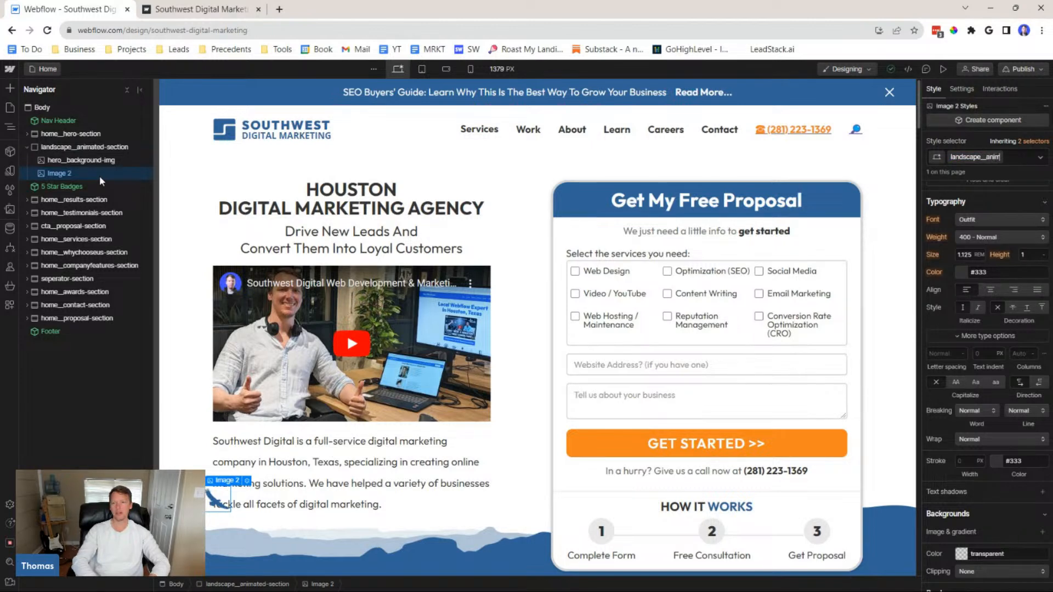
pyautogui.write('ated-')
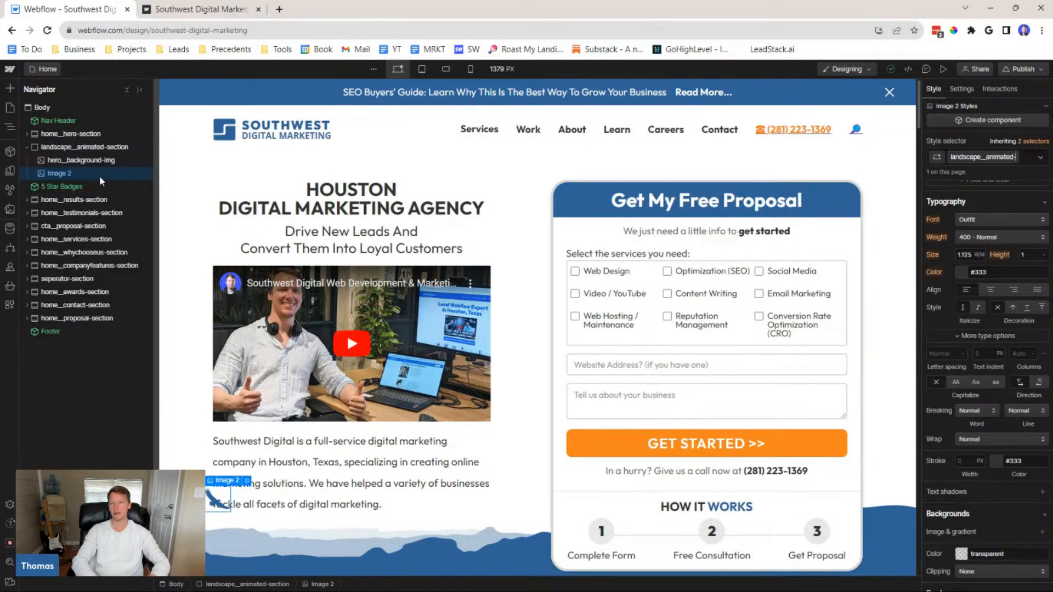
pyautogui.write('dagle')
pyautogui.press('Return')
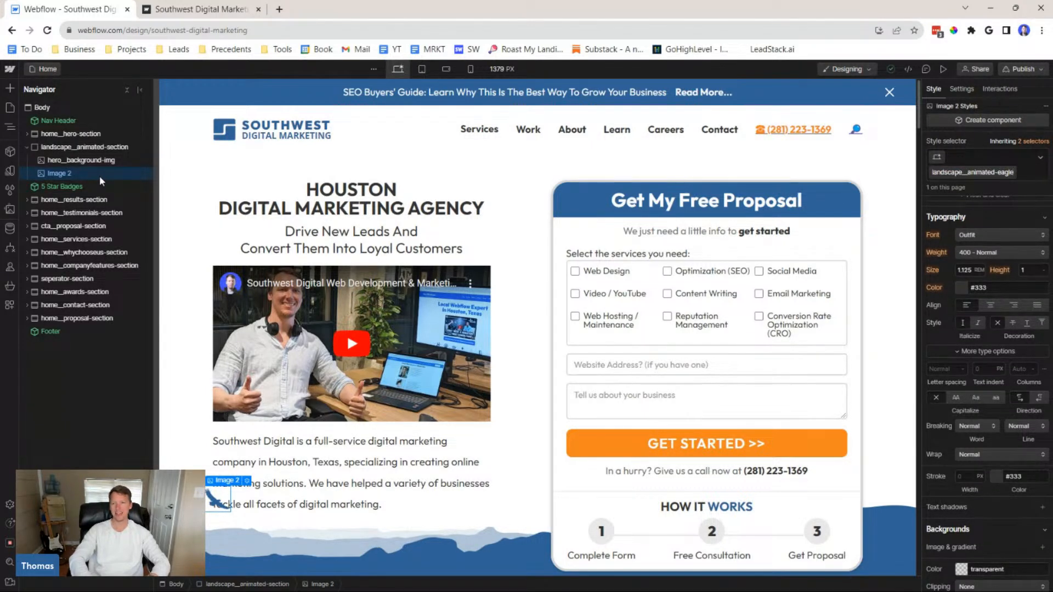
pyautogui.press('BackSpace')
pyautogui.press('BackSpace')
pyautogui.press('BackSpace')
pyautogui.press('BackSpace')
pyautogui.press('BackSpace')
pyautogui.press('BackSpace')
pyautogui.press('BackSpace')
pyautogui.press('BackSpace')
pyautogui.press('BackSpace')
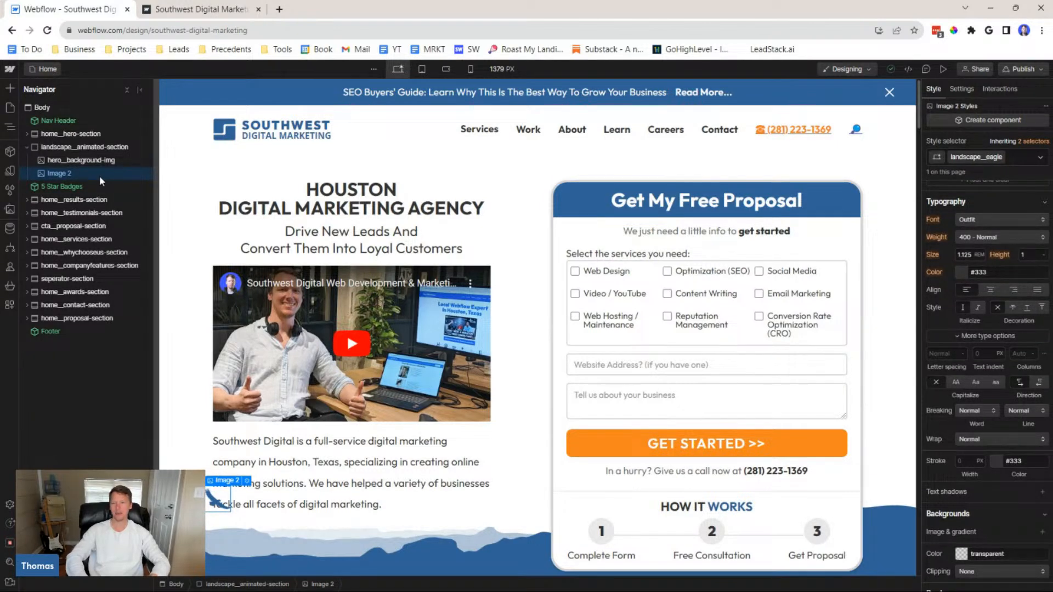
pyautogui.write('-')
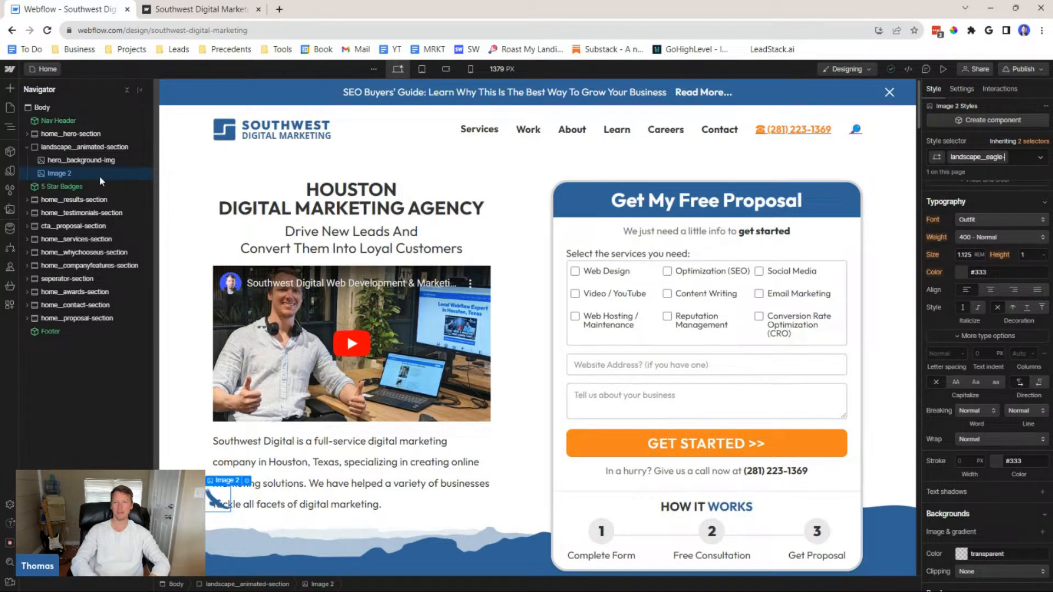
pyautogui.write('img')
pyautogui.press('Return')
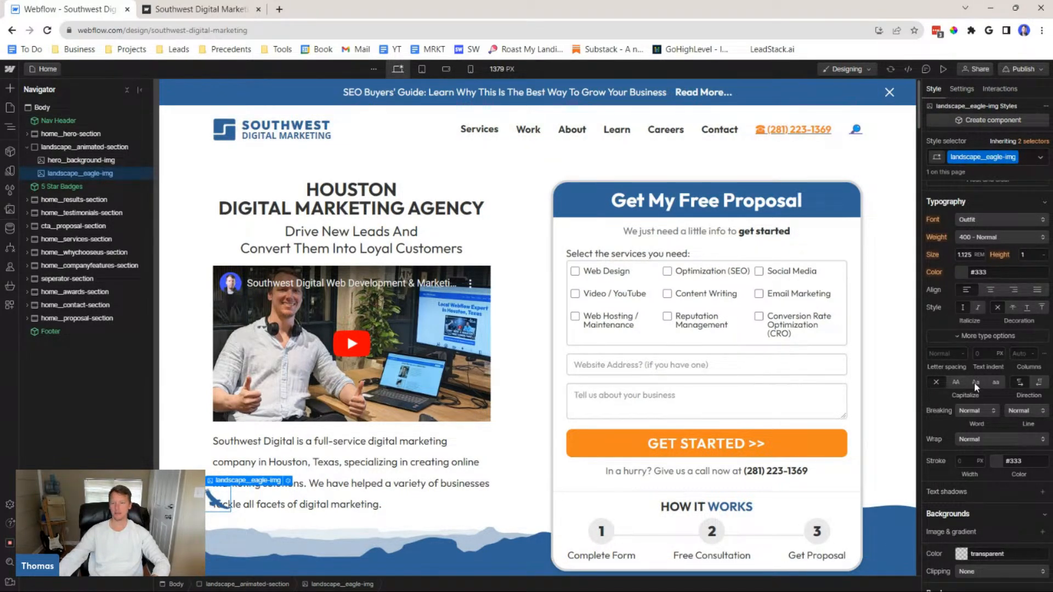
# Set the left offset of landscape__eagle-img to 4% and check its placement in the homepage preview
pyautogui.scroll(-5, 975, 393)
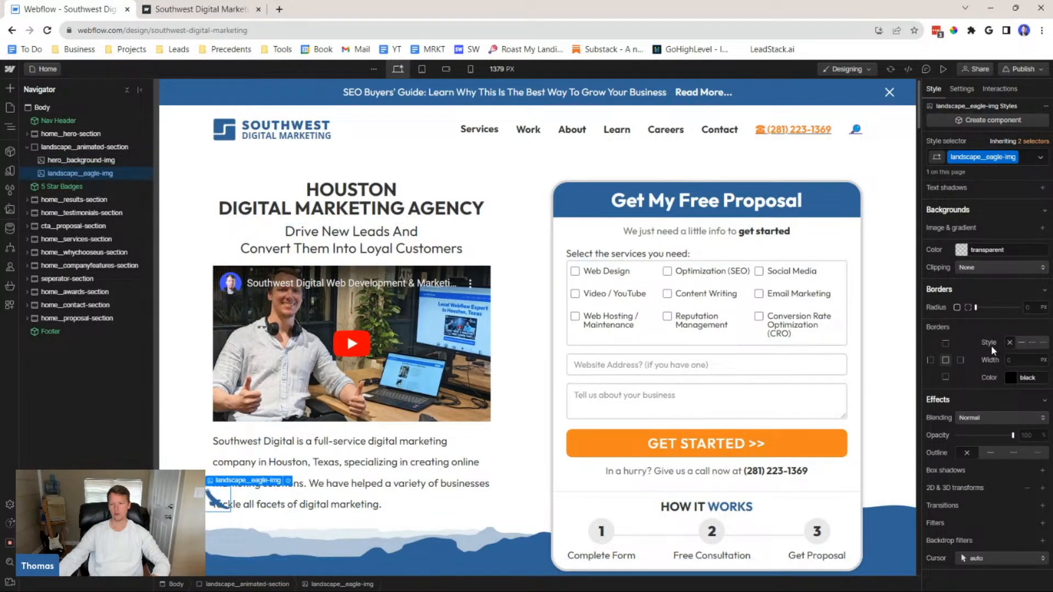
pyautogui.scroll(3, 991, 345)
pyautogui.scroll(7, 991, 346)
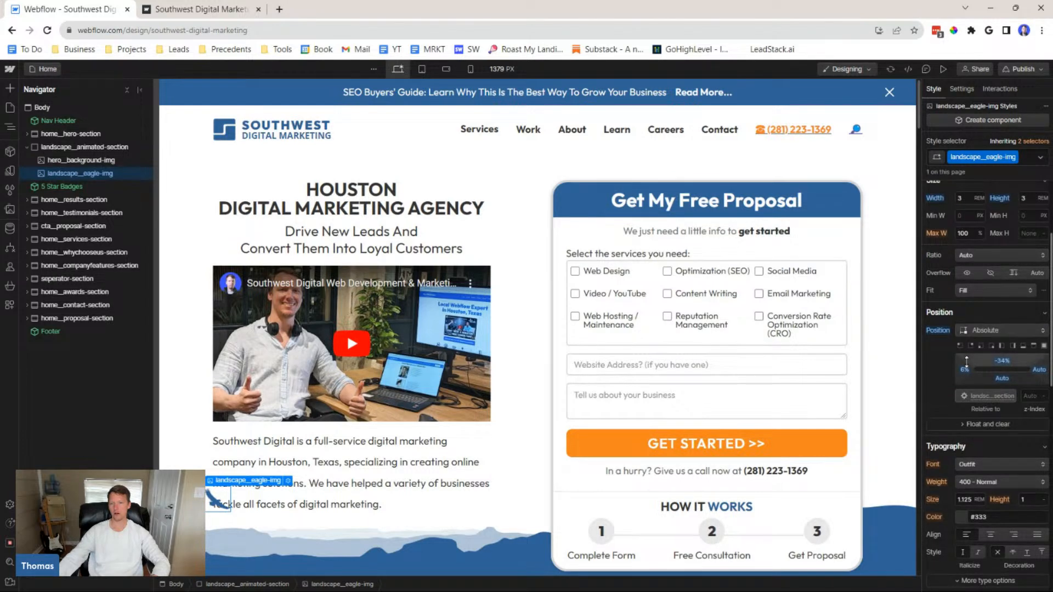
pyautogui.click(965, 370)
pyautogui.write('5')
pyautogui.press('Down')
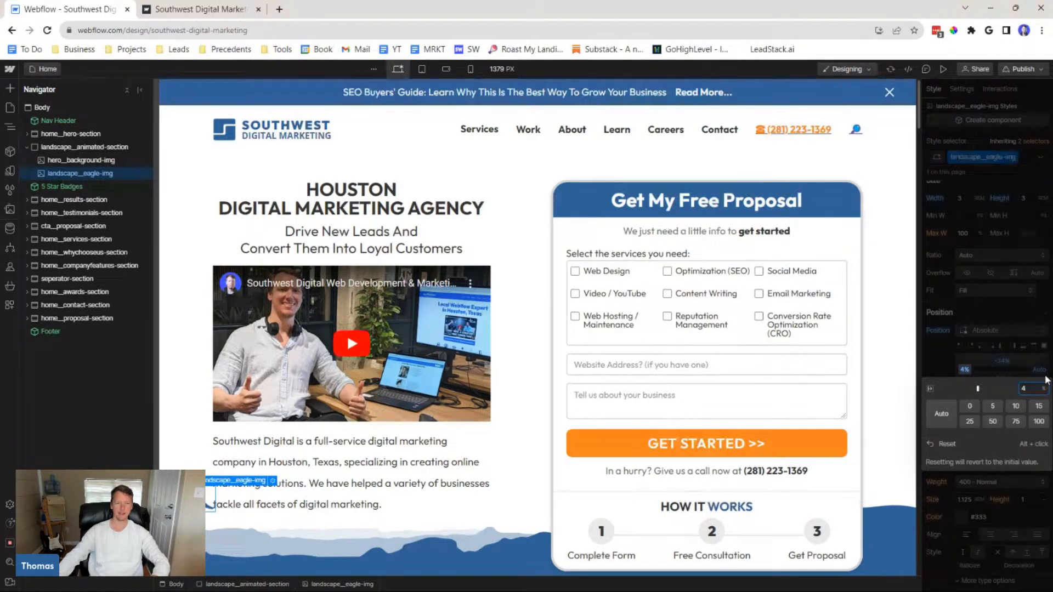
pyautogui.click(943, 69)
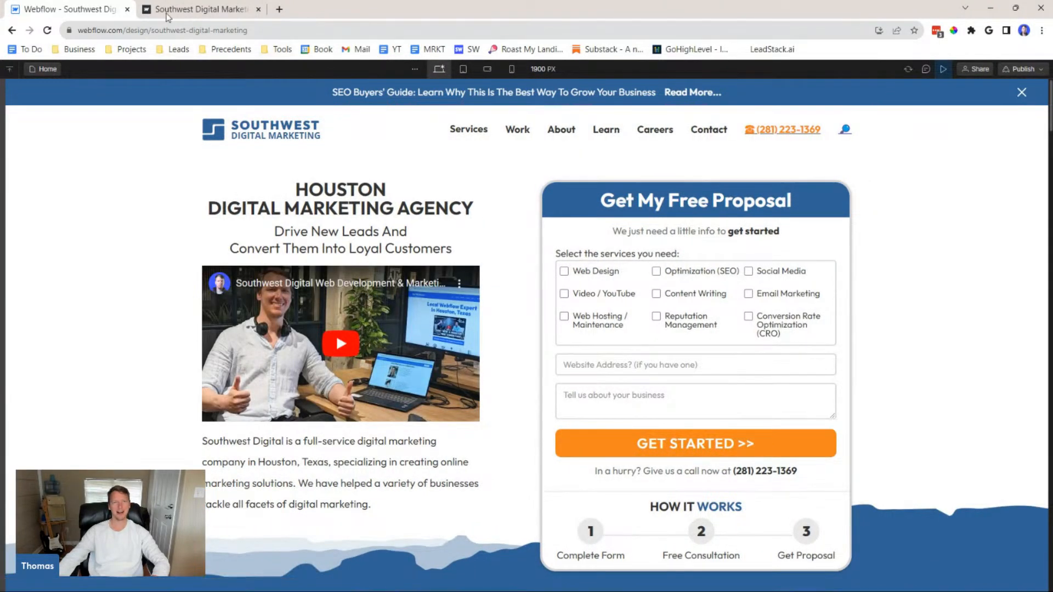
pyautogui.click(944, 69)
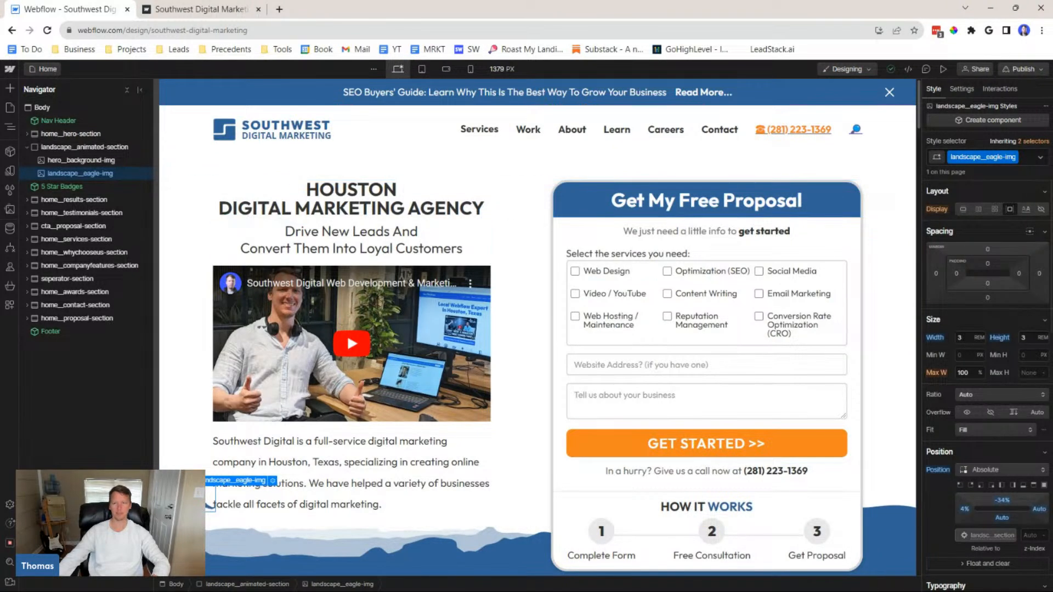
# Set the top offset of landscape__eagle-img to -10% and check its placement in the homepage preview
pyautogui.click(1005, 503)
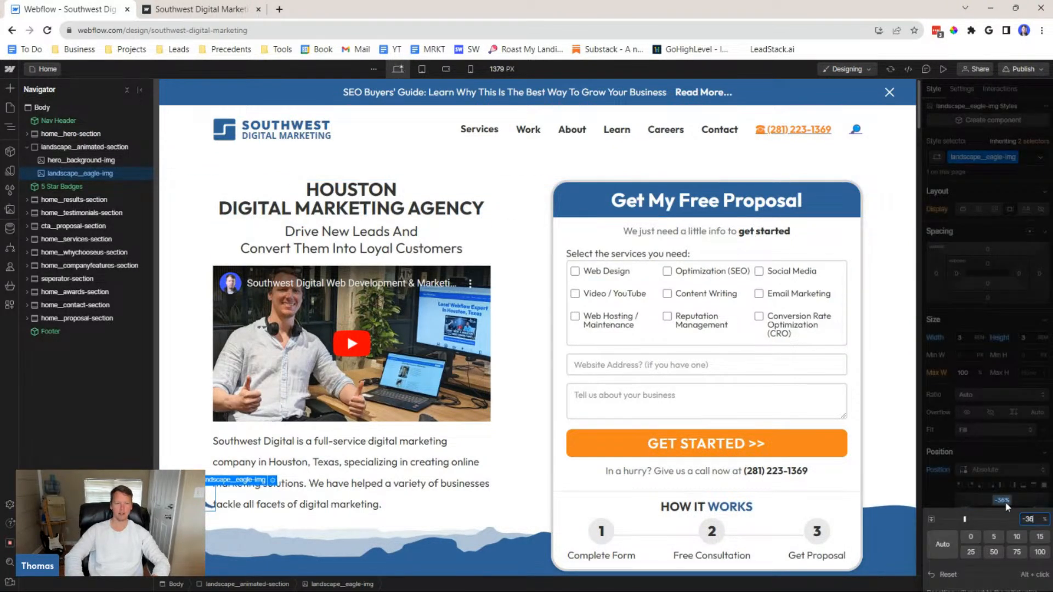
pyautogui.write('-10')
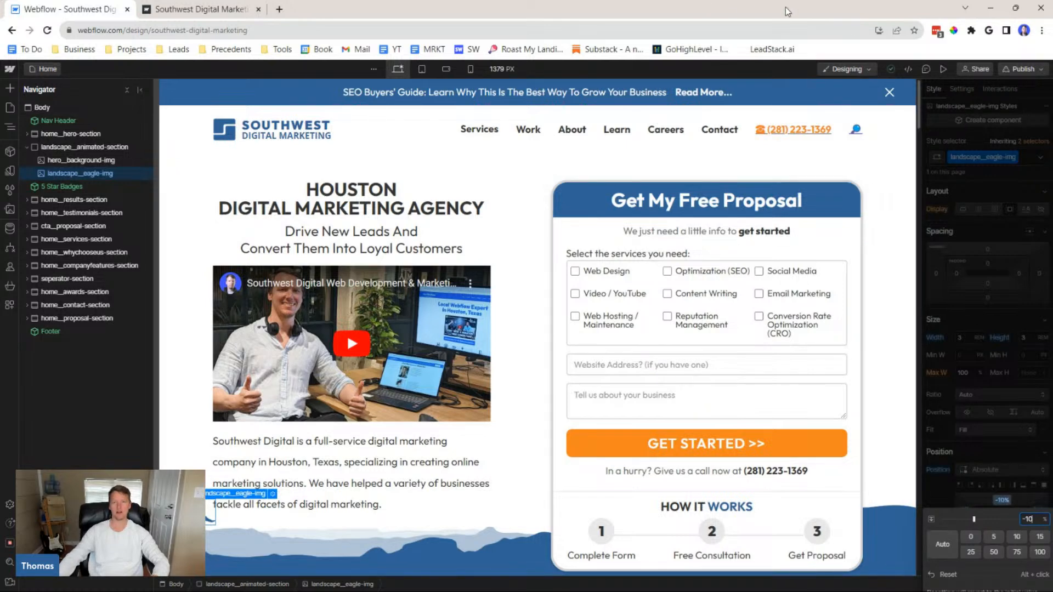
pyautogui.click(943, 70)
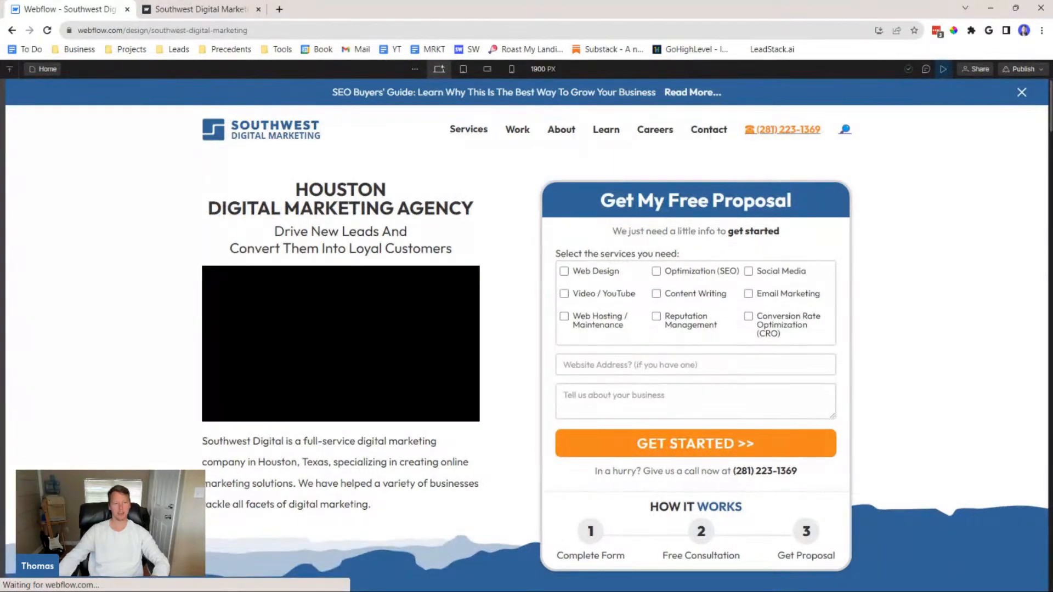
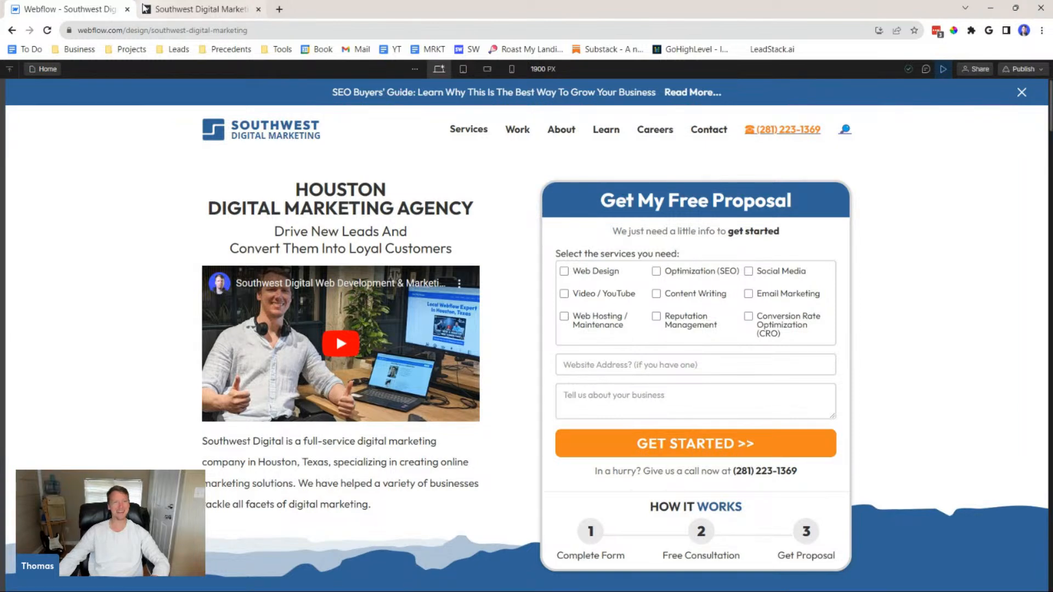
pyautogui.click(947, 71)
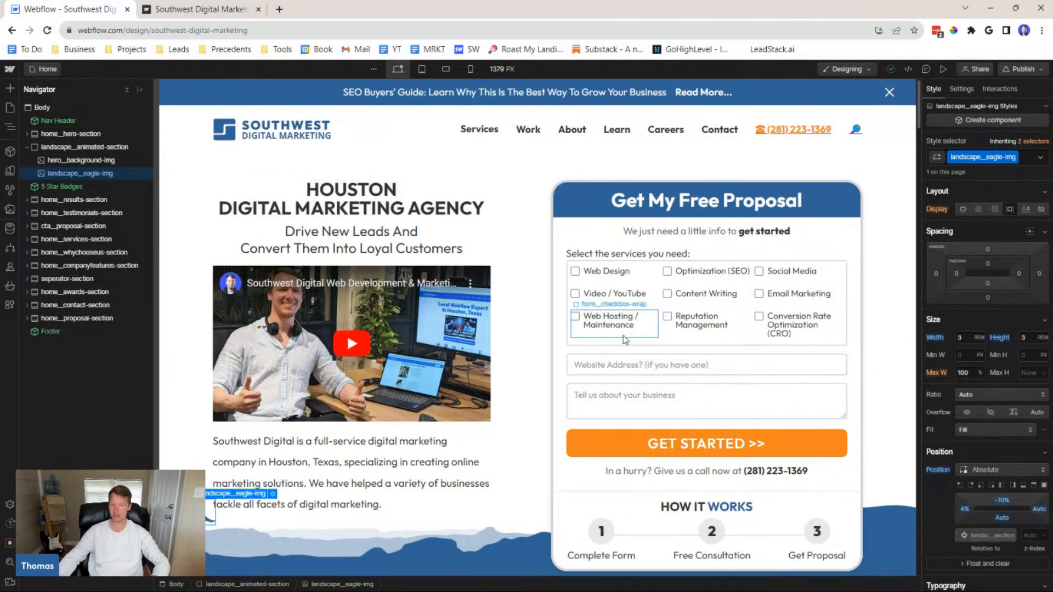
# Add a Page load trigger that starts an animation when the page starts loading
pyautogui.click(999, 88)
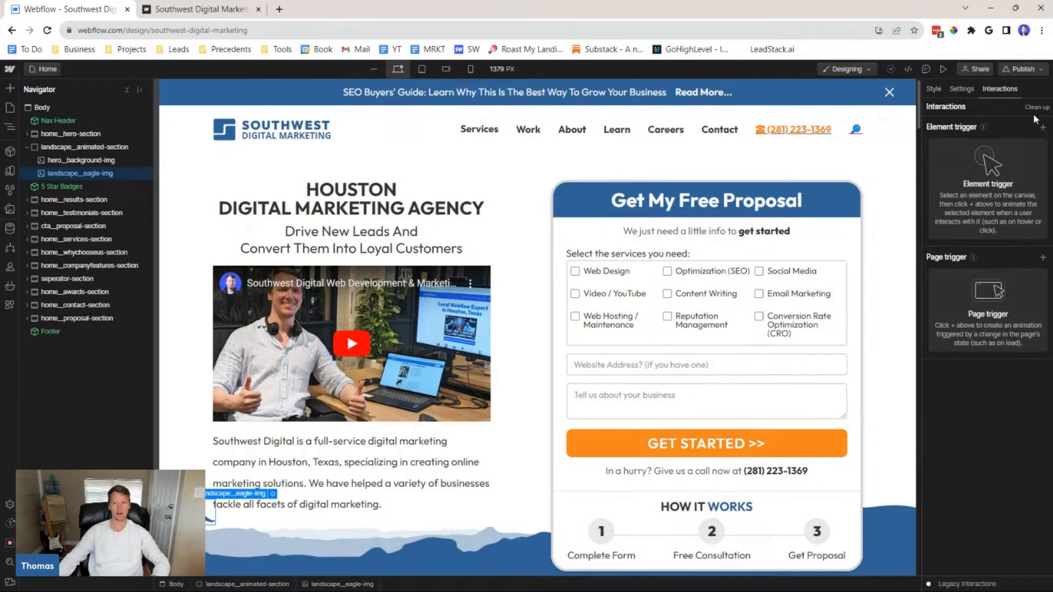
pyautogui.click(1043, 257)
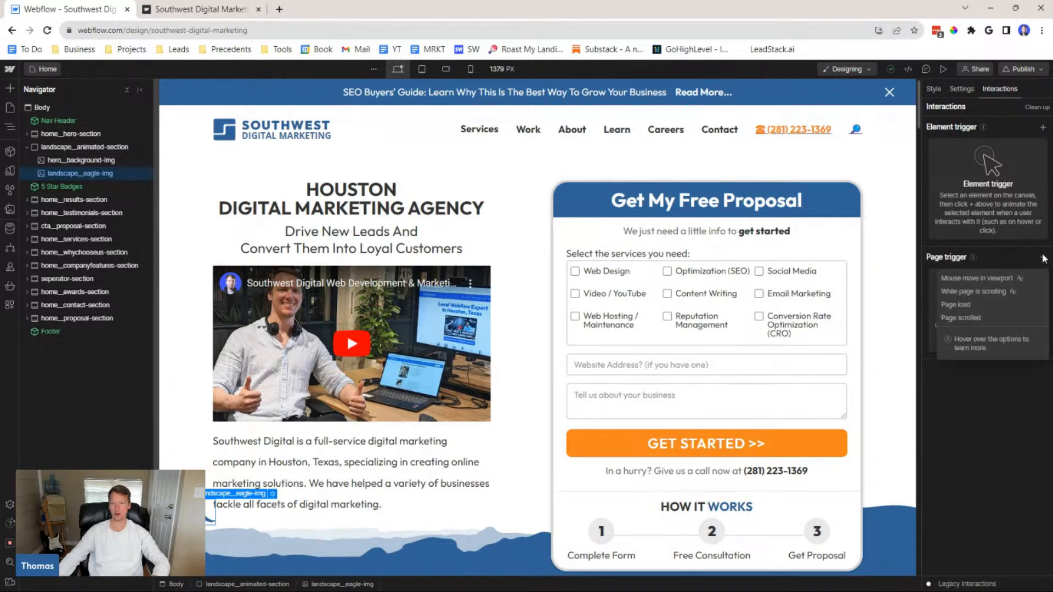
pyautogui.click(983, 303)
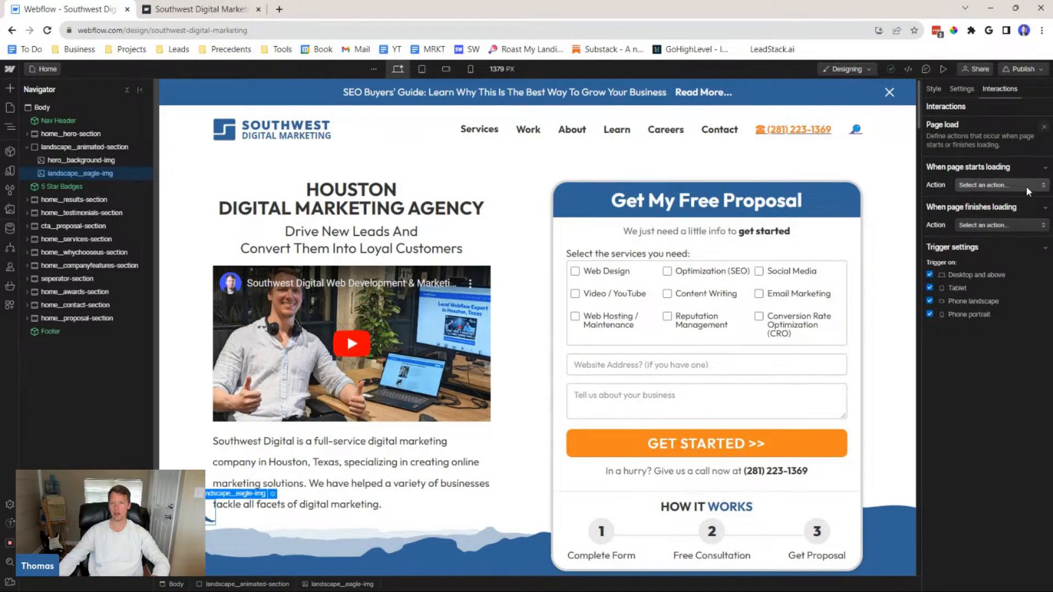
pyautogui.click(1025, 186)
pyautogui.click(980, 197)
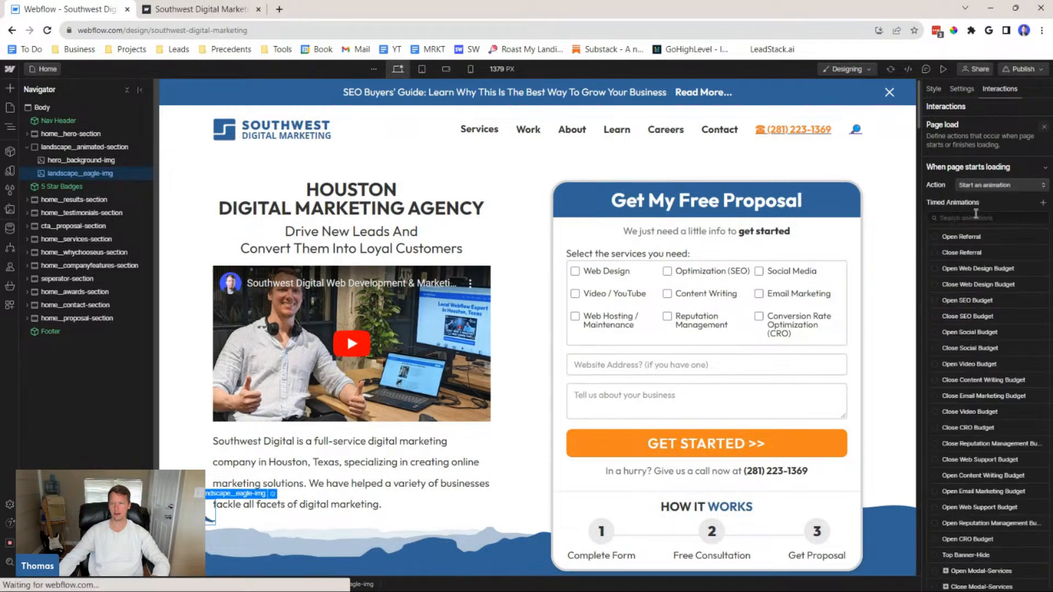
# Create a new timed animation for the page load trigger and name it Eagle Animation
pyautogui.click(1043, 202)
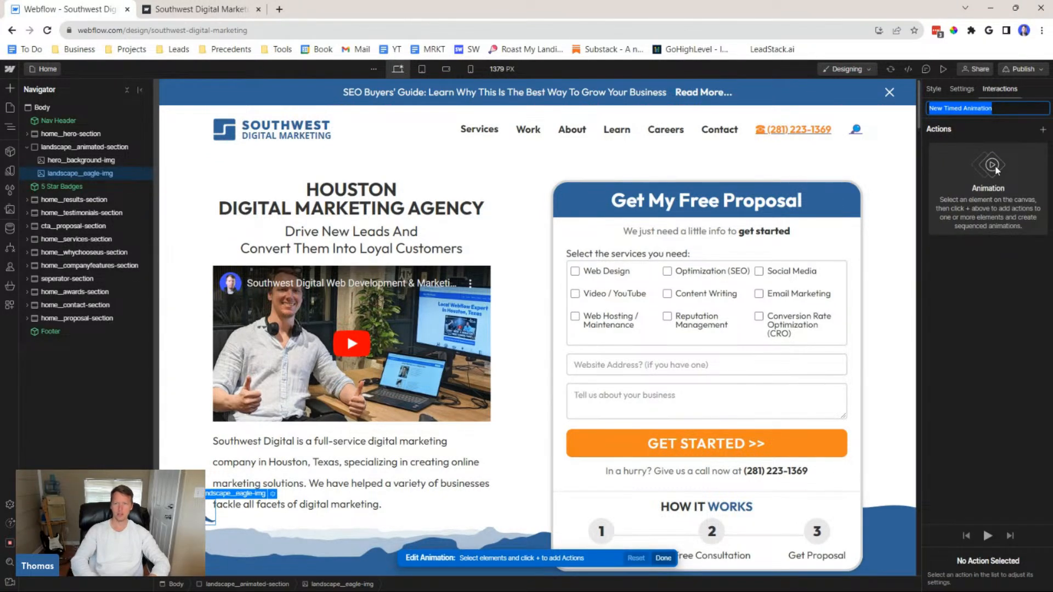
pyautogui.write('Eagle')
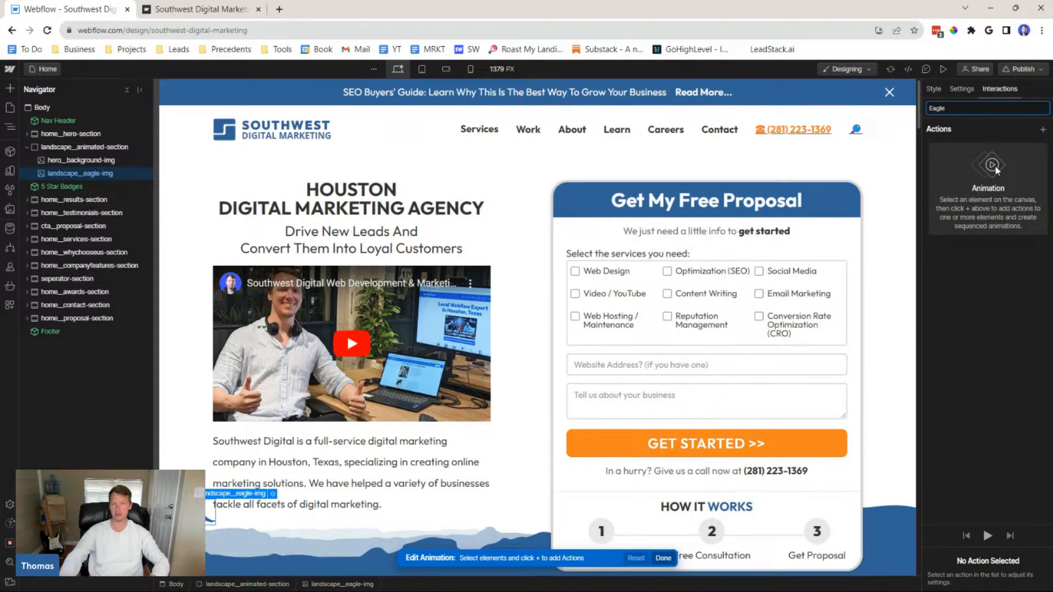
pyautogui.write(' Animation')
pyautogui.press('Return')
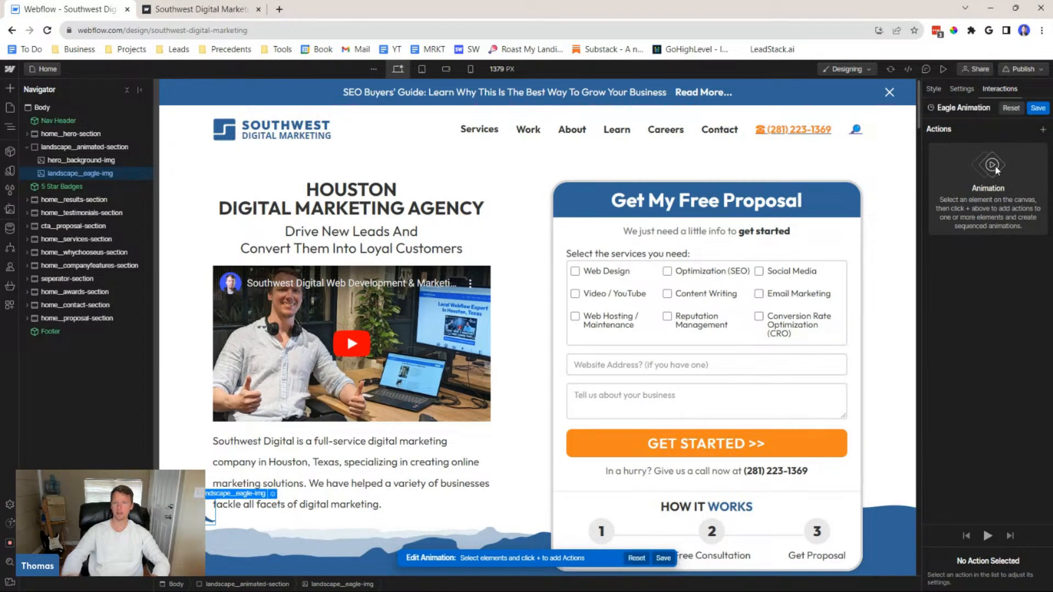
# Add a Move action for landscape__eagle-img, shifting it 88 px horizontally and -27 px vertically
pyautogui.click(1042, 130)
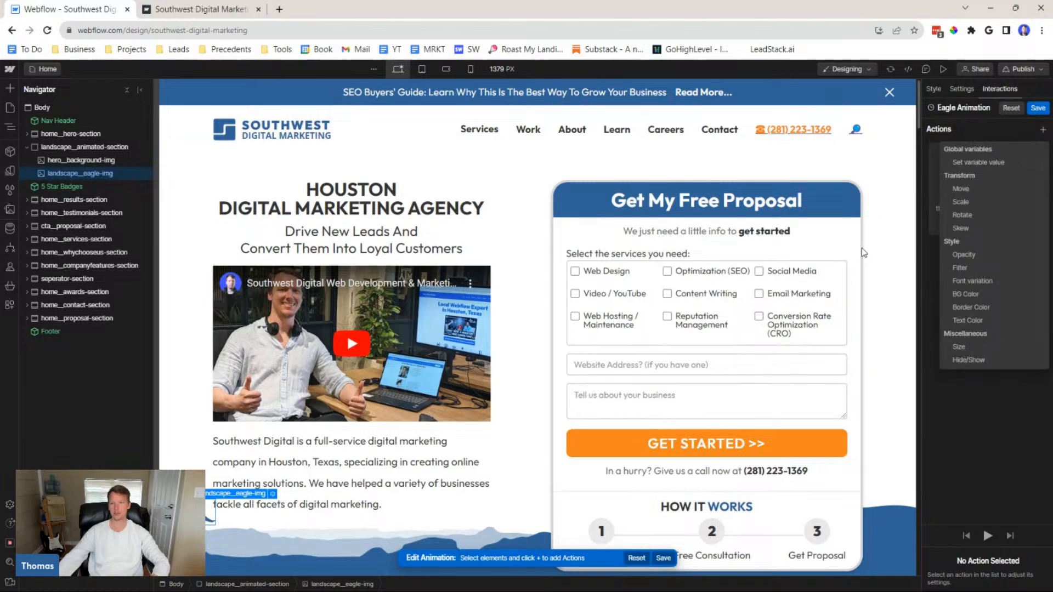
pyautogui.click(974, 187)
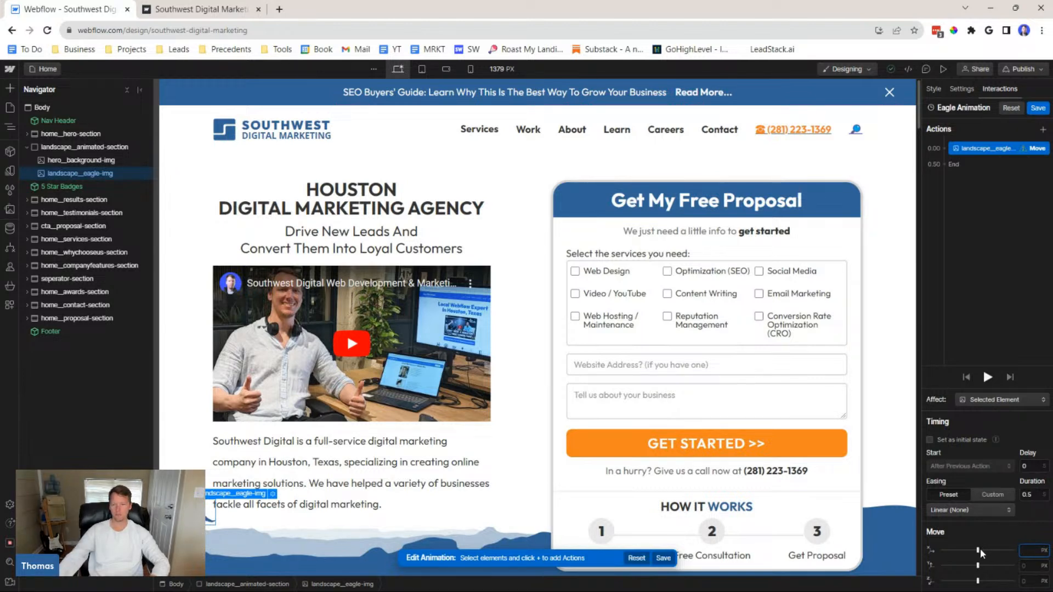
pyautogui.moveTo(977, 550)
pyautogui.mouseDown()
pyautogui.moveTo(1010, 550)
pyautogui.moveTo(981, 550)
pyautogui.moveTo(980, 565)
pyautogui.mouseUp()
pyautogui.moveTo(977, 565); pyautogui.dragTo(976, 565)
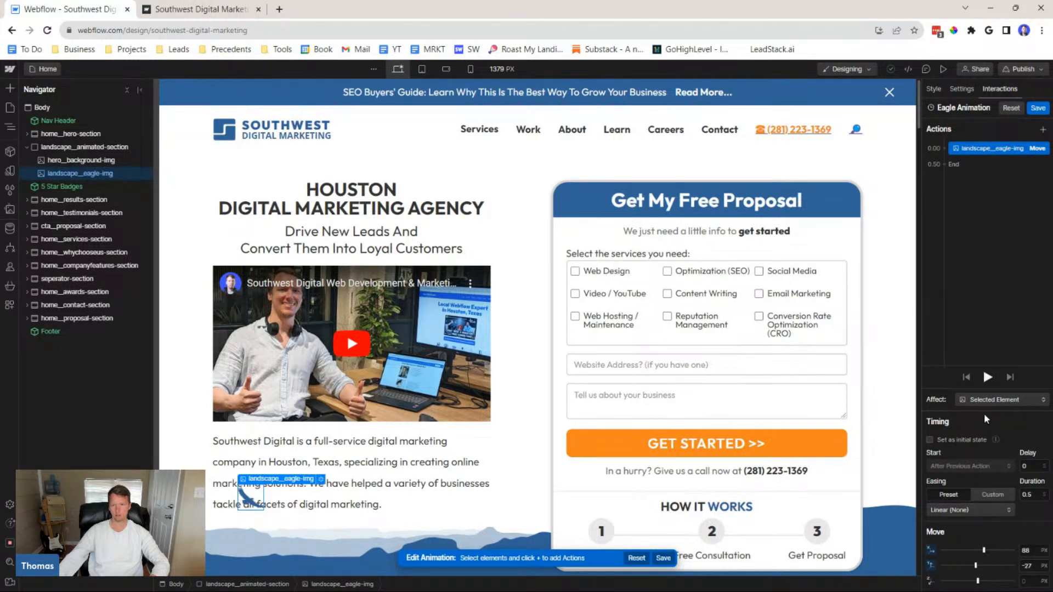
# Set the duration of the eagle's Move action to 3 seconds
pyautogui.click(1023, 494)
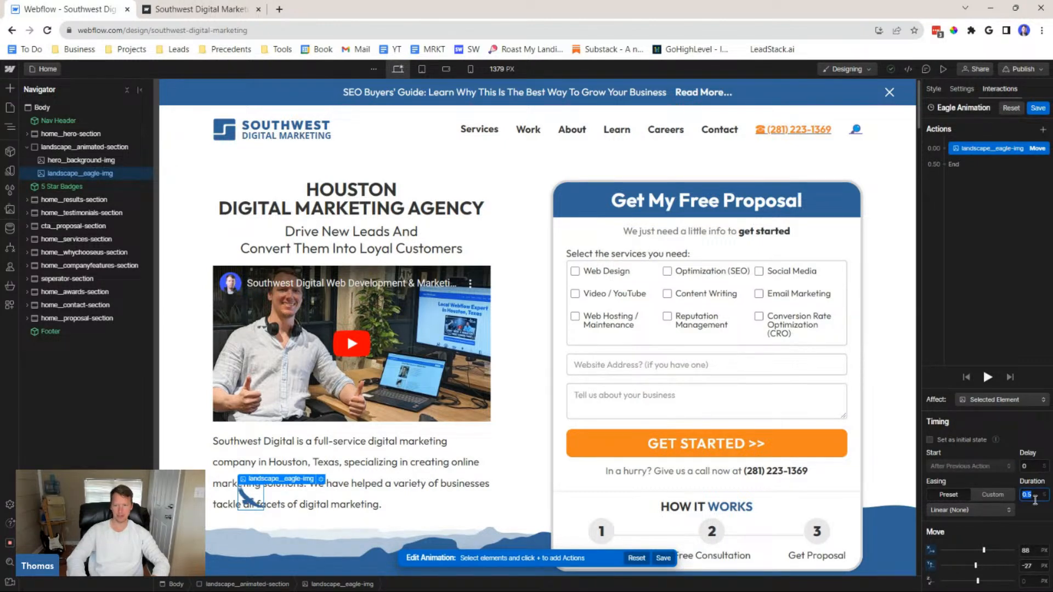
pyautogui.write('2')
pyautogui.press('BackSpace')
pyautogui.write('3')
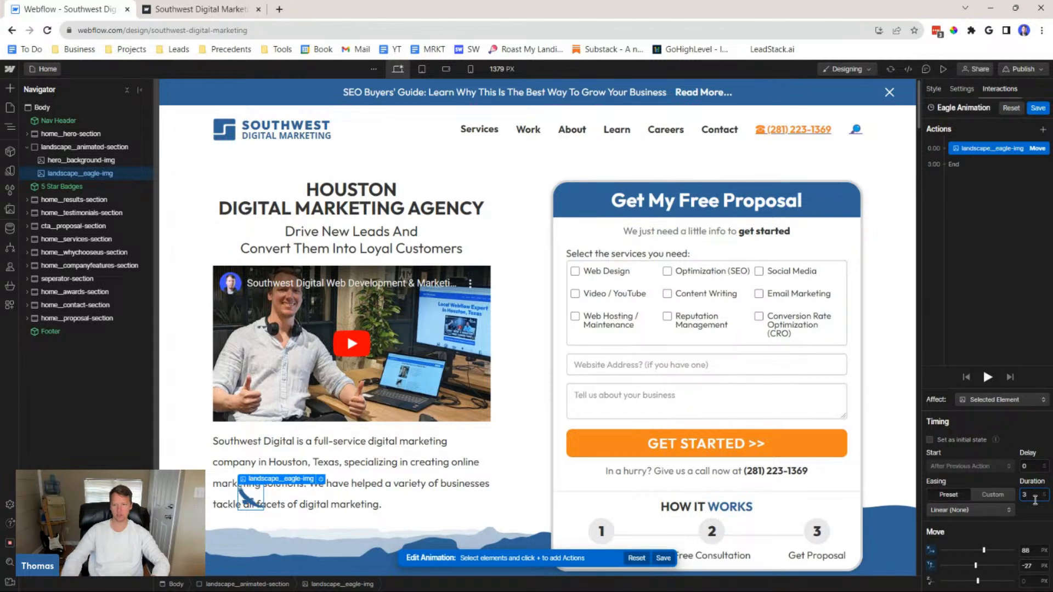
# Try Ease easing on the eagle's Move action in playback, and set the easing back to Linear (None)
pyautogui.click(979, 514)
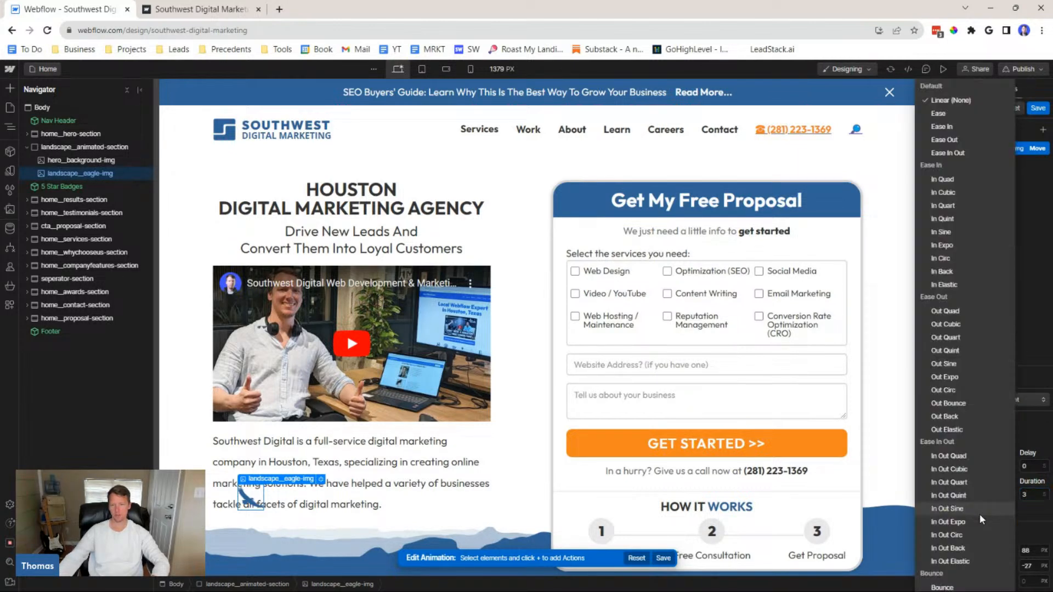
pyautogui.click(964, 113)
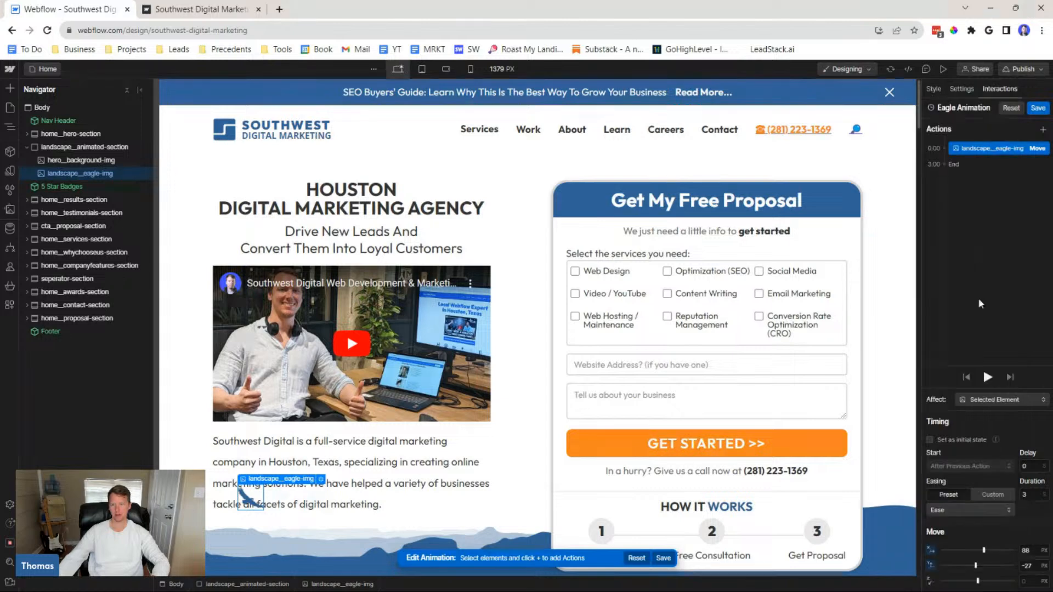
pyautogui.click(987, 378)
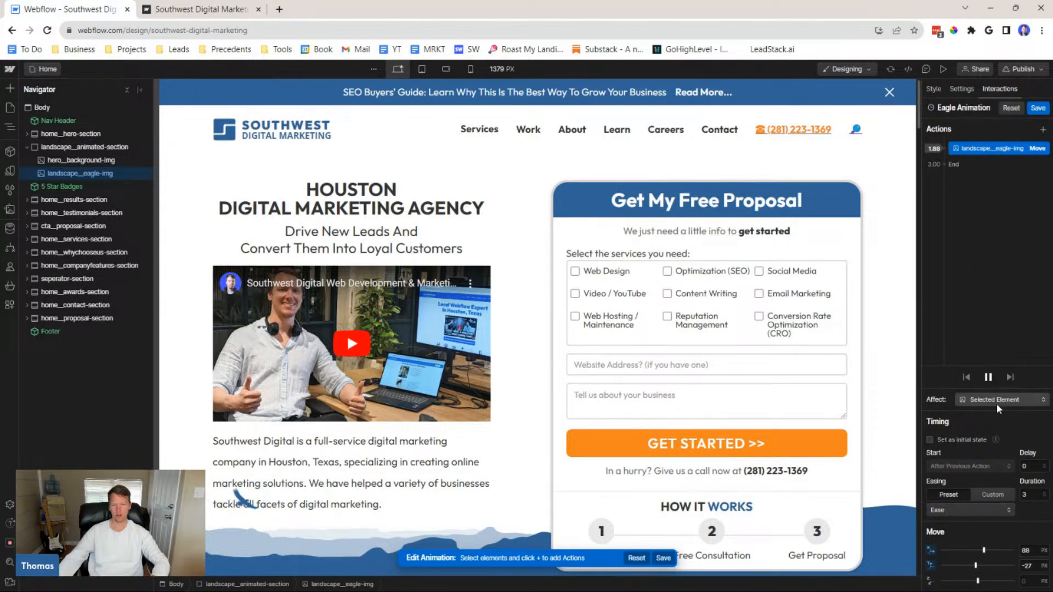
pyautogui.click(979, 511)
pyautogui.click(972, 100)
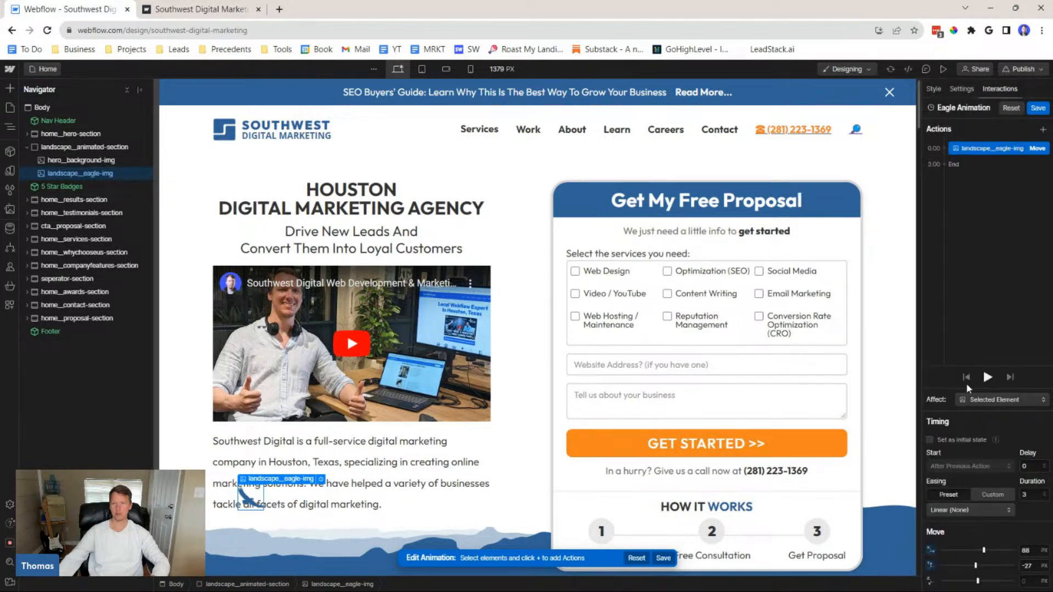
# Set the easing of the eagle image's Move action to Out Quad and preview the animation
pyautogui.click(948, 439)
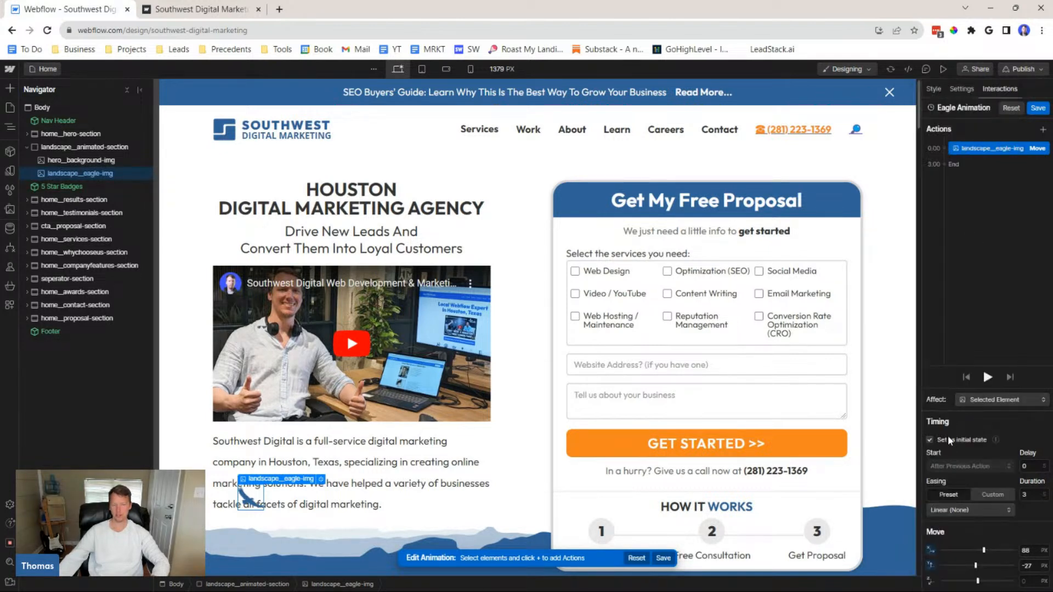
pyautogui.click(988, 378)
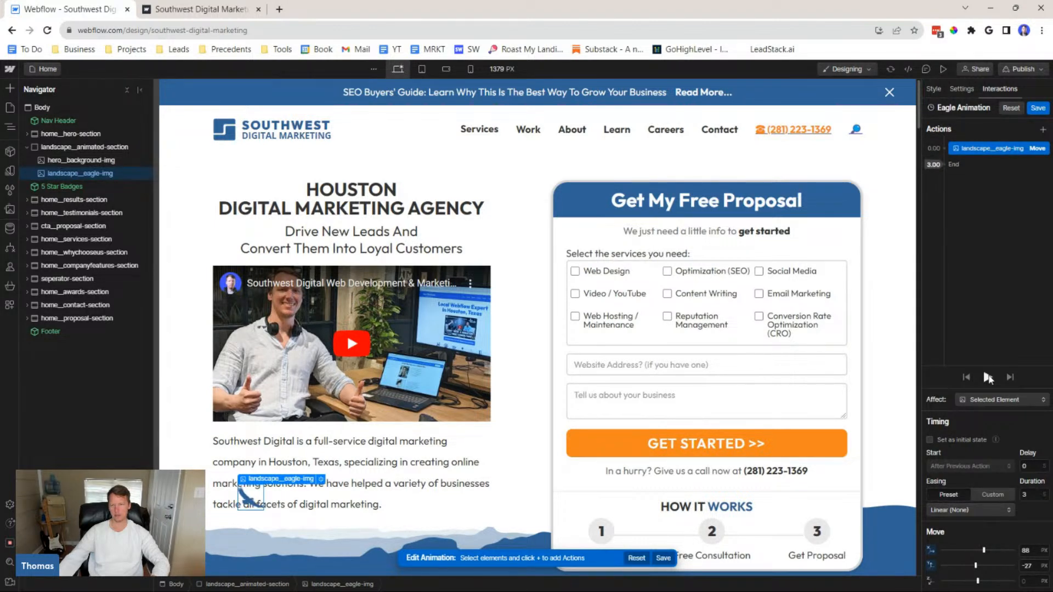
pyautogui.click(976, 509)
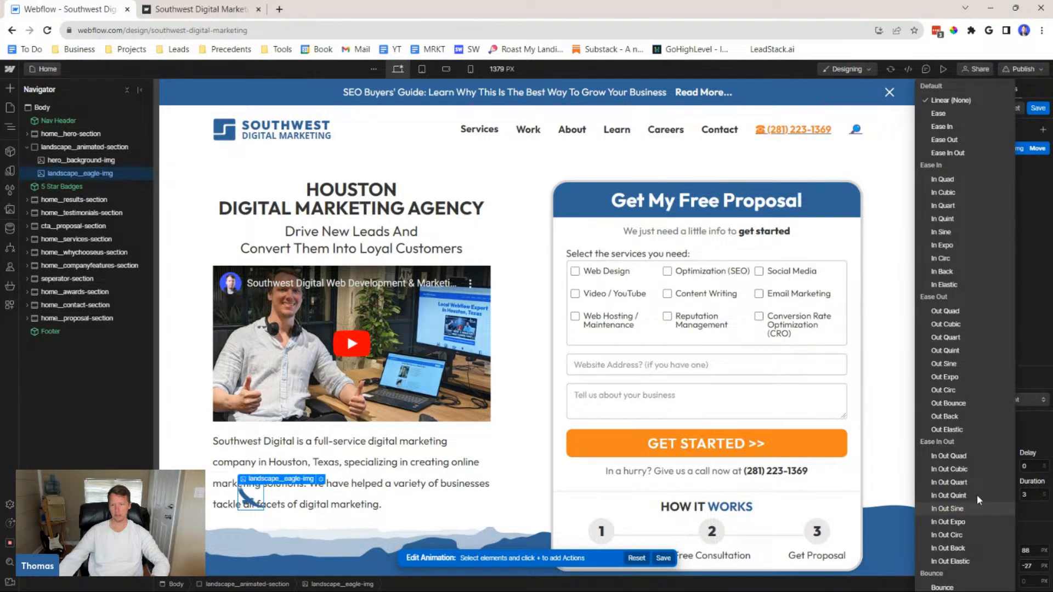
pyautogui.click(966, 310)
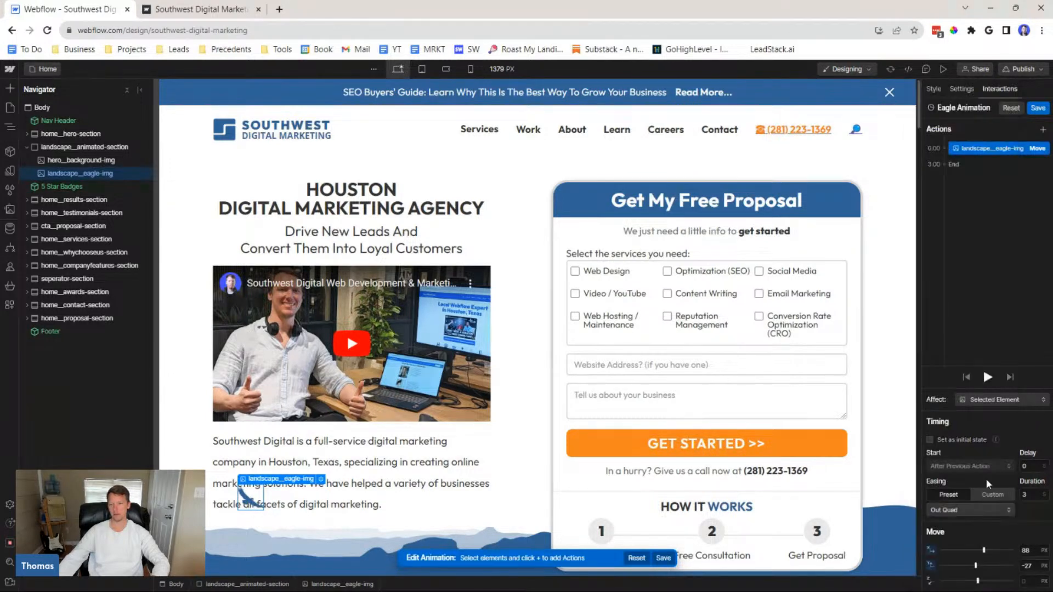
pyautogui.click(990, 379)
# Try a horizontal move of 50% for the eagle image, raising it in increments to 160%
pyautogui.click(1028, 550)
pyautogui.write('50')
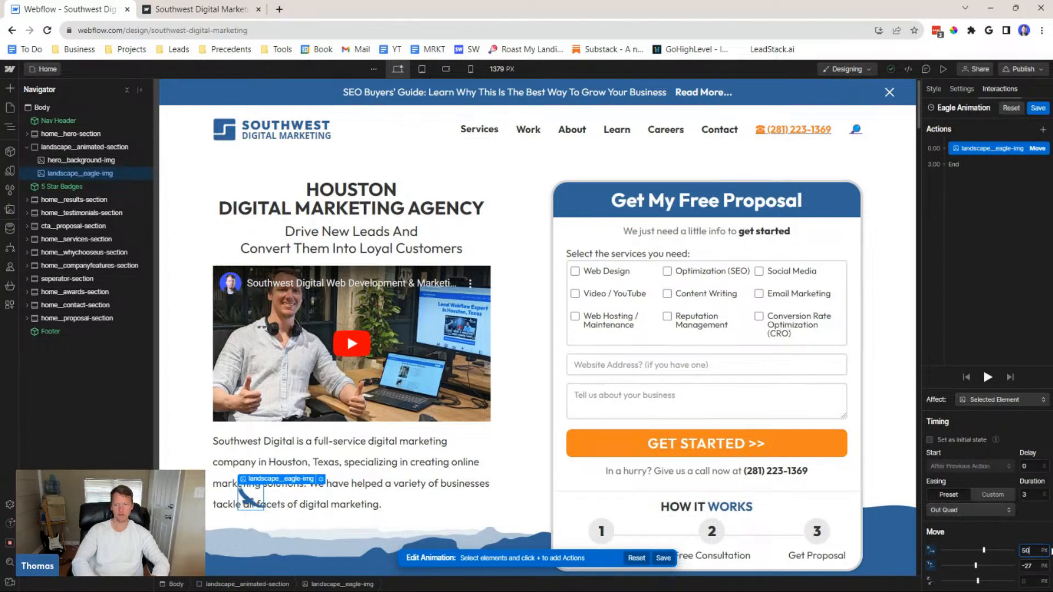
pyautogui.press('Return')
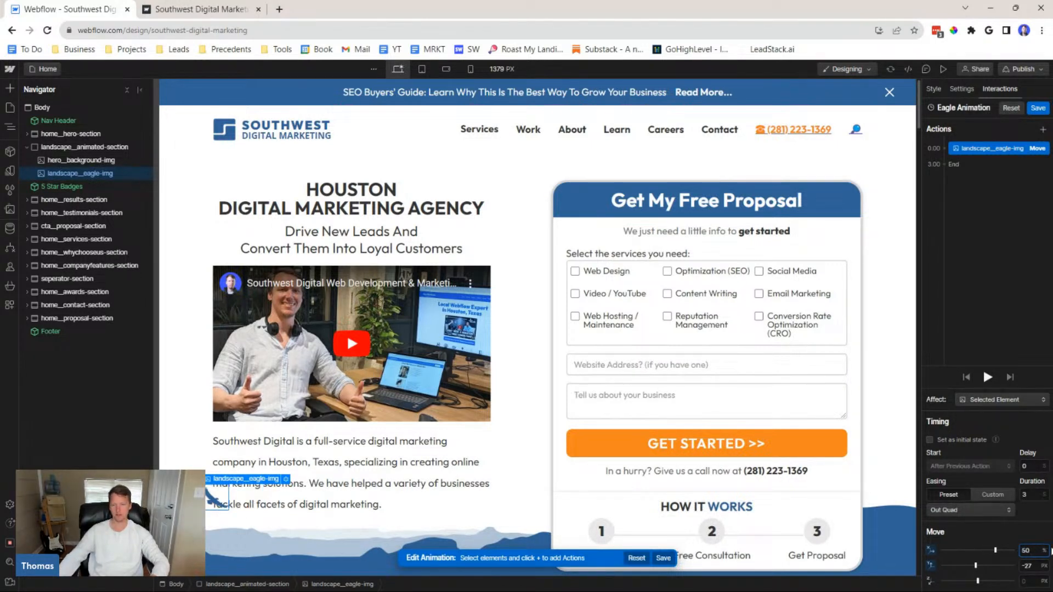
pyautogui.hotkey('shift', 'Up')
pyautogui.hotkey('shift', 'Up')
pyautogui.hotkey('shift', 'Up')
pyautogui.hotkey('shift', 'Up')
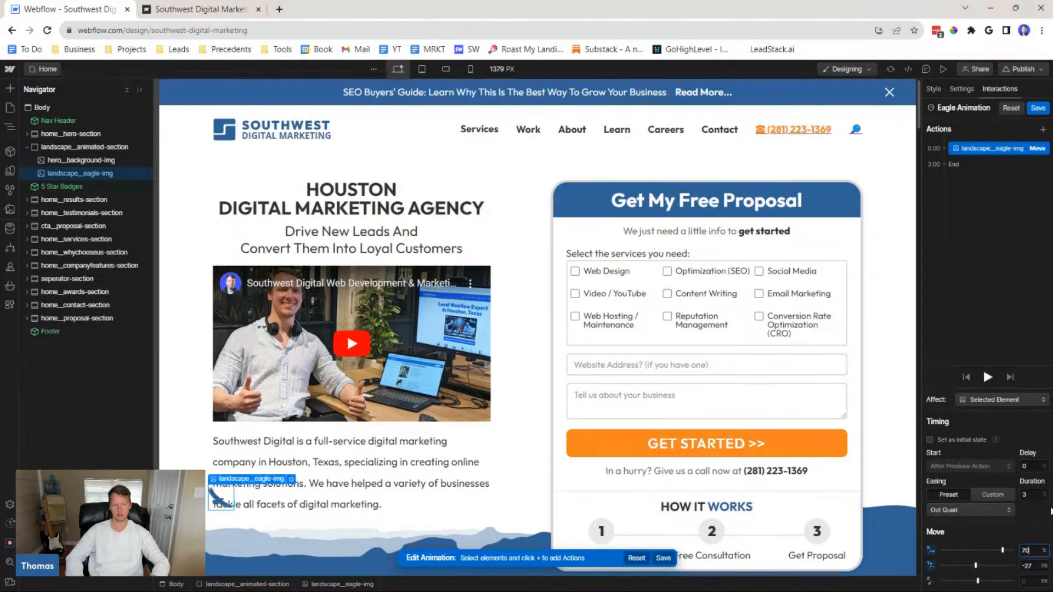
pyautogui.hotkey('shift', 'Up')
pyautogui.hotkey('shift', 'Up')
pyautogui.hotkey('shift', 'Up')
pyautogui.hotkey('shift', 'Up')
pyautogui.hotkey('shift', 'Up')
pyautogui.hotkey('shift', 'Up')
pyautogui.hotkey('shift', 'Up')
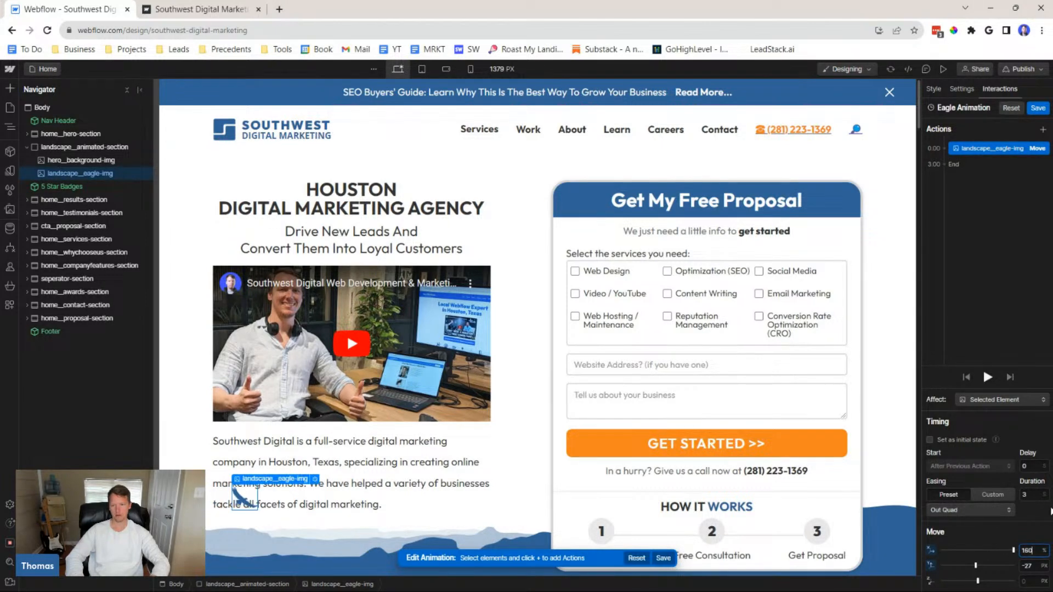
# Set the horizontal distance of the eagle's Move action to 10 VW
pyautogui.press('BackSpace')
pyautogui.press('BackSpace')
pyautogui.press('BackSpace')
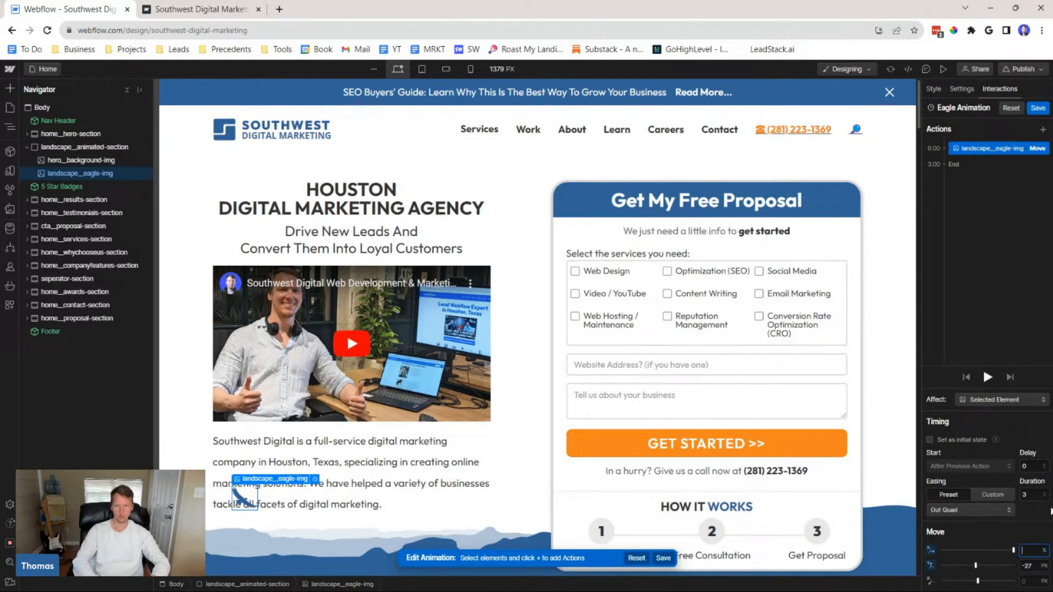
pyautogui.press('Return')
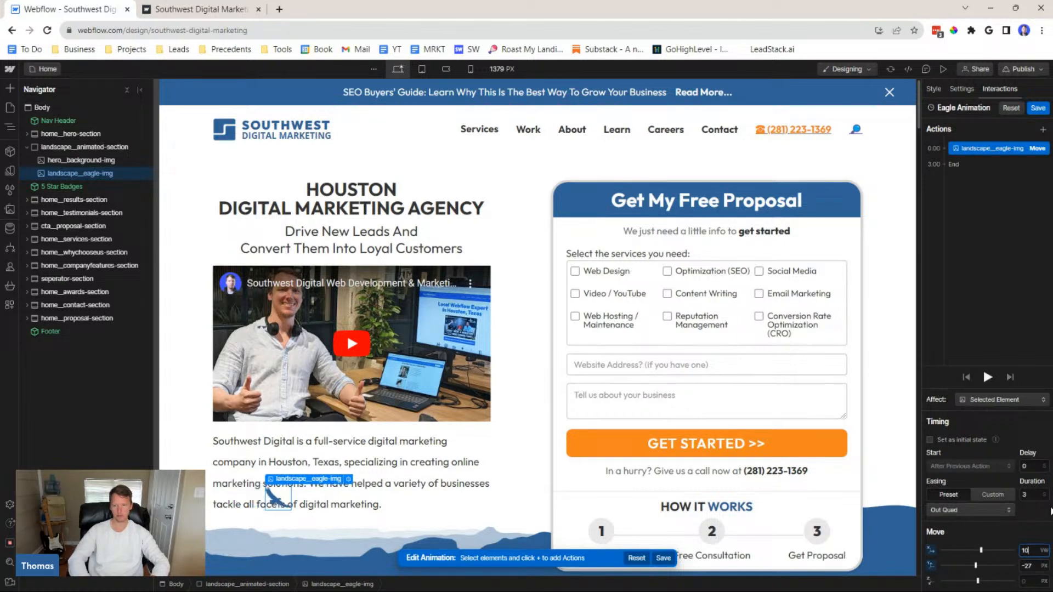
# Set the vertical distance of the eagle's Move action to -3 VW and preview the animation
pyautogui.press('Tab')
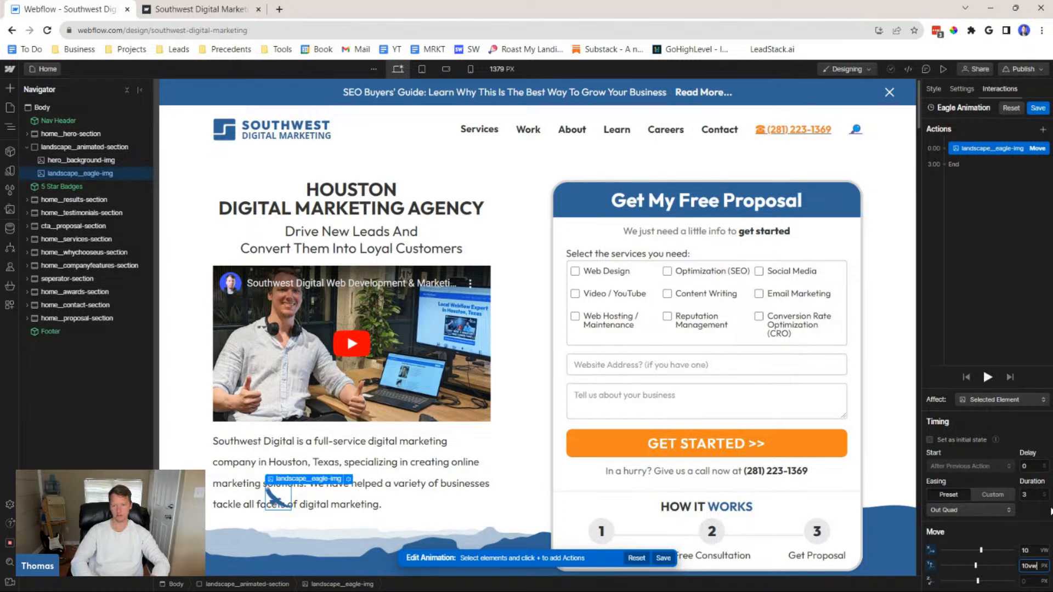
pyautogui.press('Return')
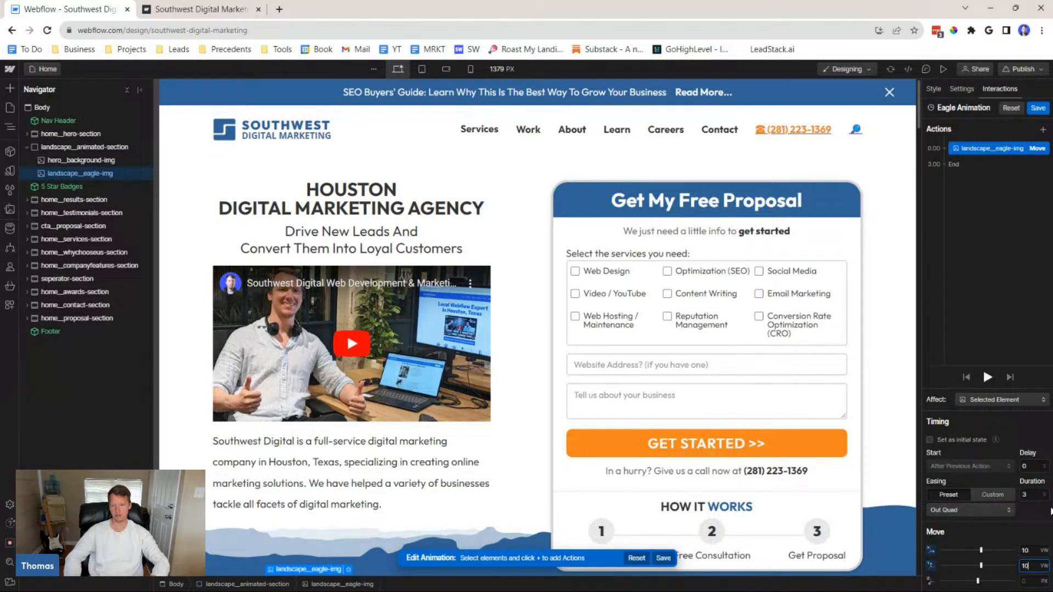
pyautogui.write('-')
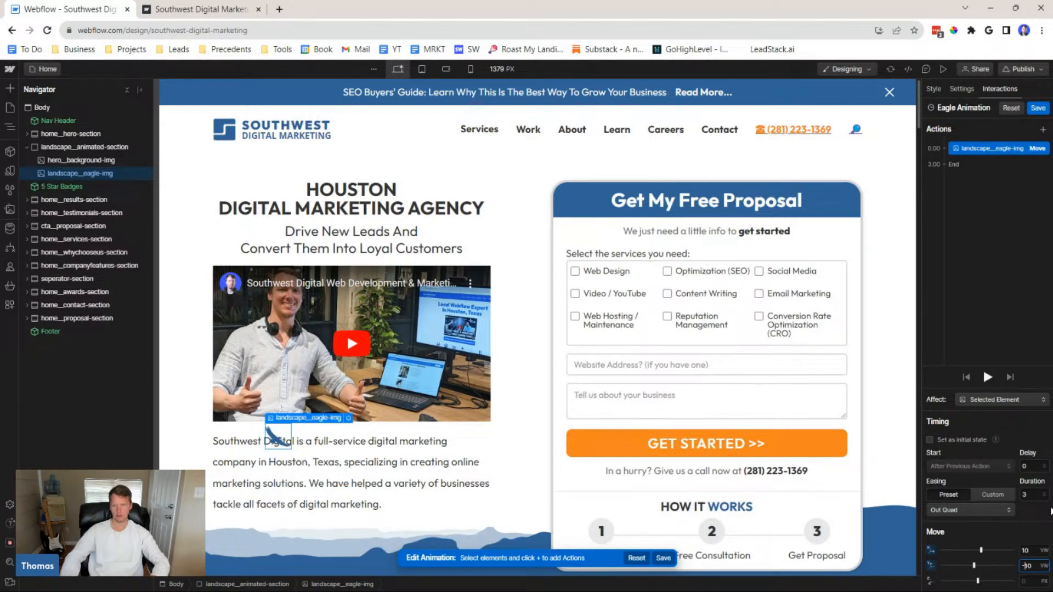
pyautogui.press('Delete')
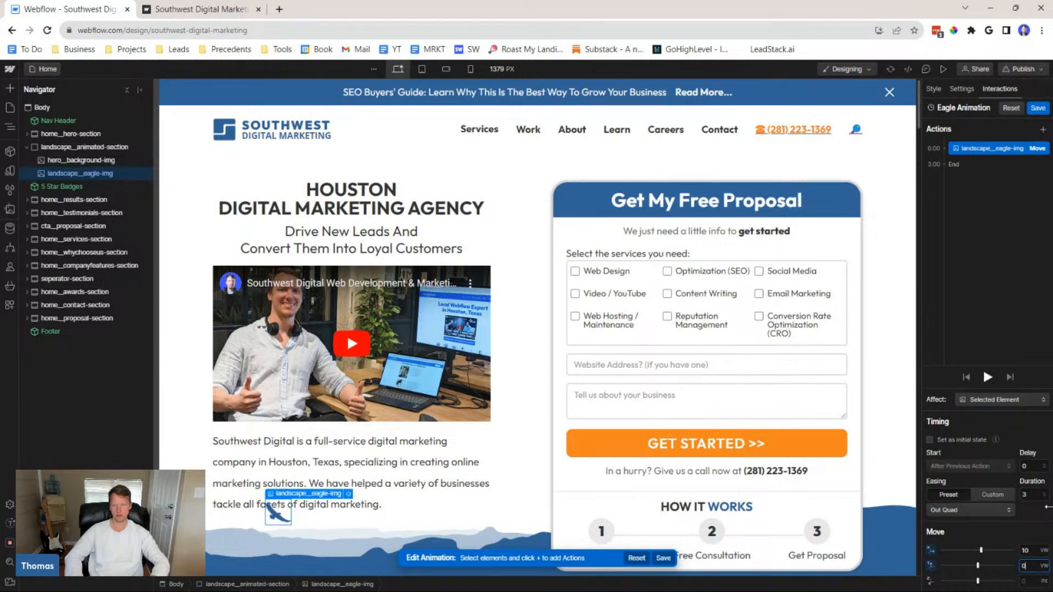
pyautogui.press('Down')
pyautogui.press('Down')
pyautogui.press('Down')
pyautogui.press('Down')
pyautogui.press('Up')
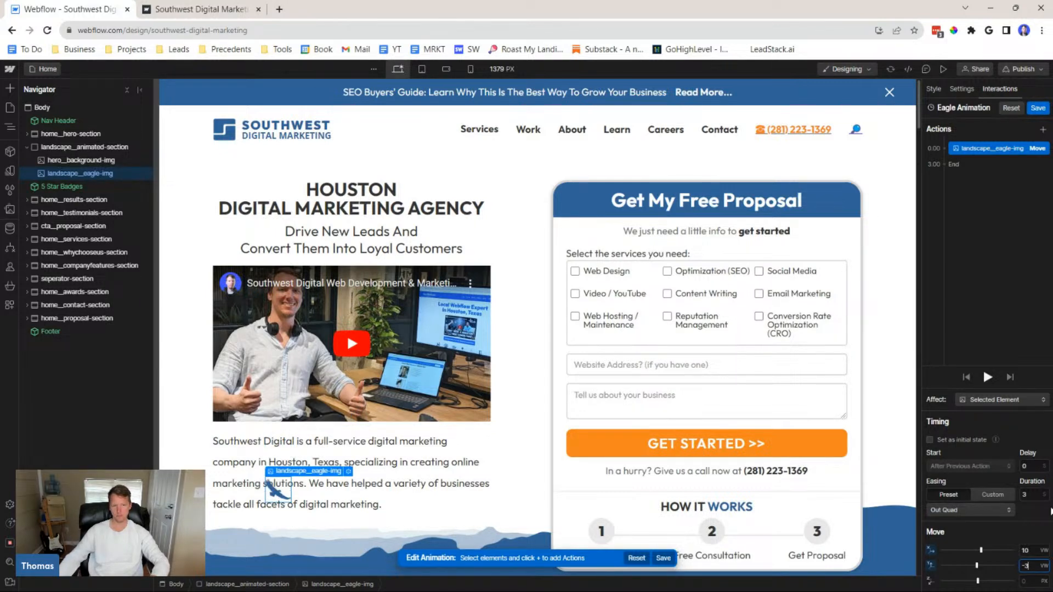
pyautogui.click(992, 378)
pyautogui.click(988, 380)
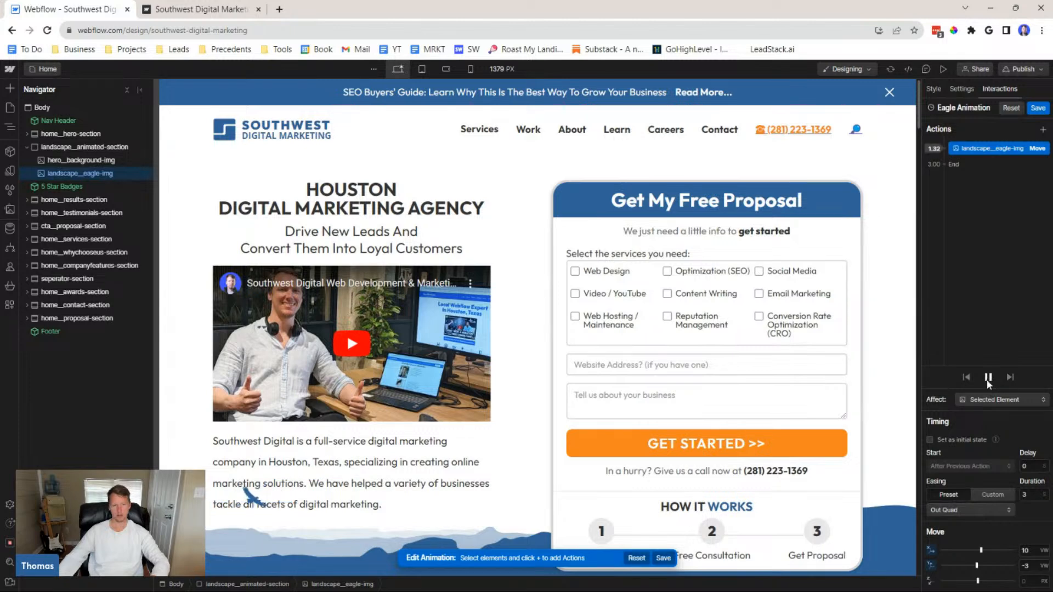
# Try In Quad easing on the eagle's Move action and preview the animation
pyautogui.click(952, 510)
pyautogui.click(967, 183)
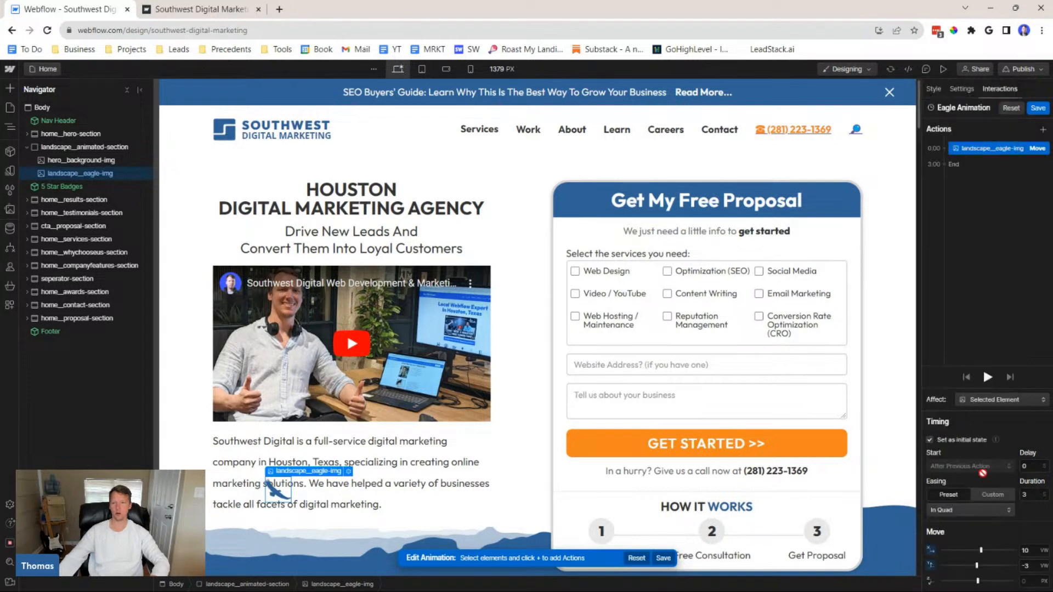
pyautogui.click(987, 377)
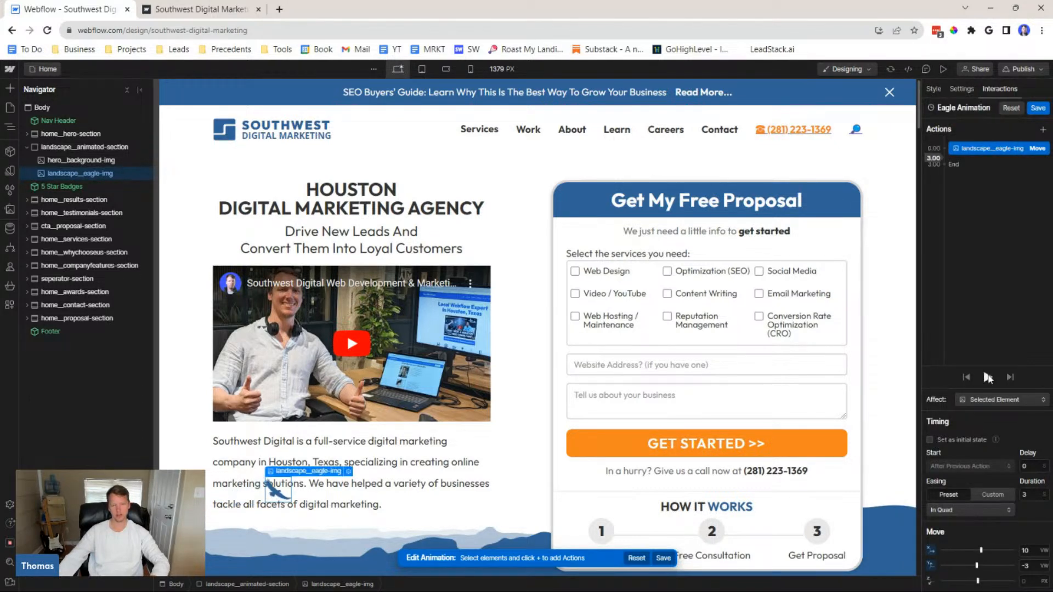
# Switch the Move action's easing back to Out Quad and preview the eagle animation again
pyautogui.click(975, 508)
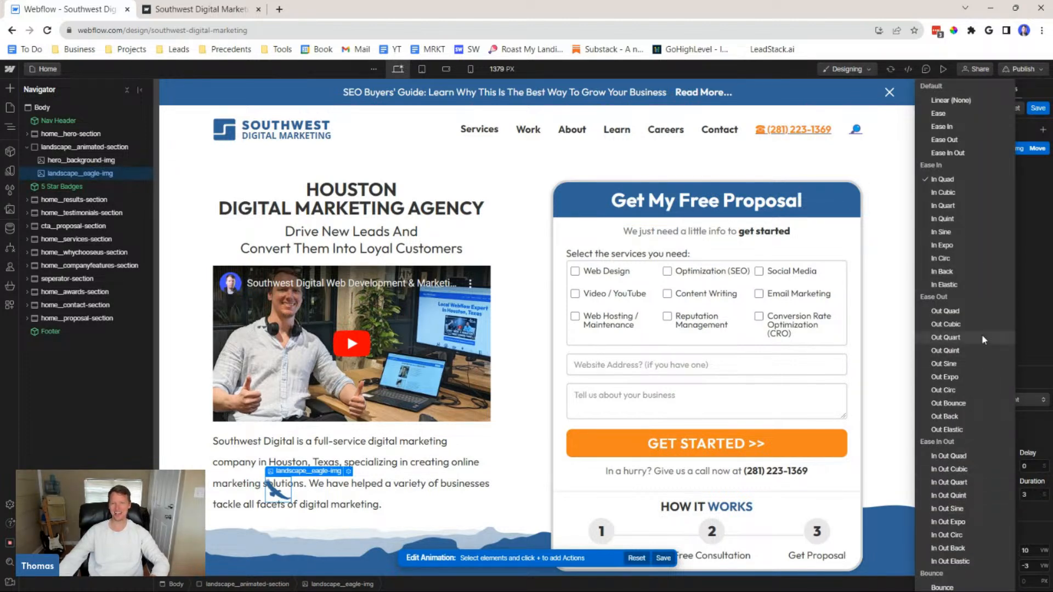
pyautogui.click(957, 311)
pyautogui.click(988, 378)
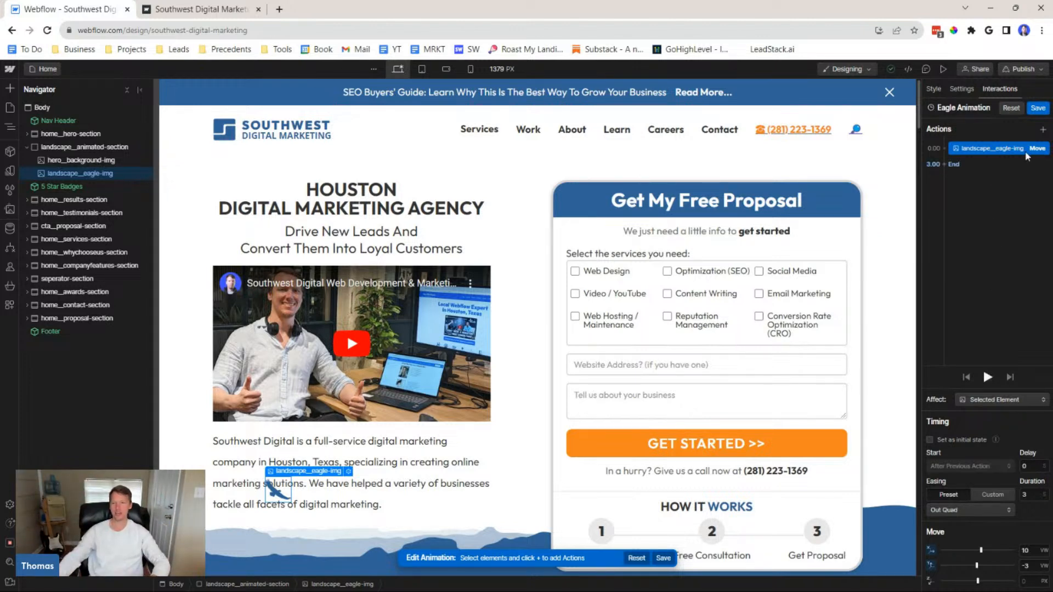
# Add a Scale action to the eagle image with a duration of 3 seconds and a scale of 0.7
pyautogui.click(1043, 129)
pyautogui.click(977, 203)
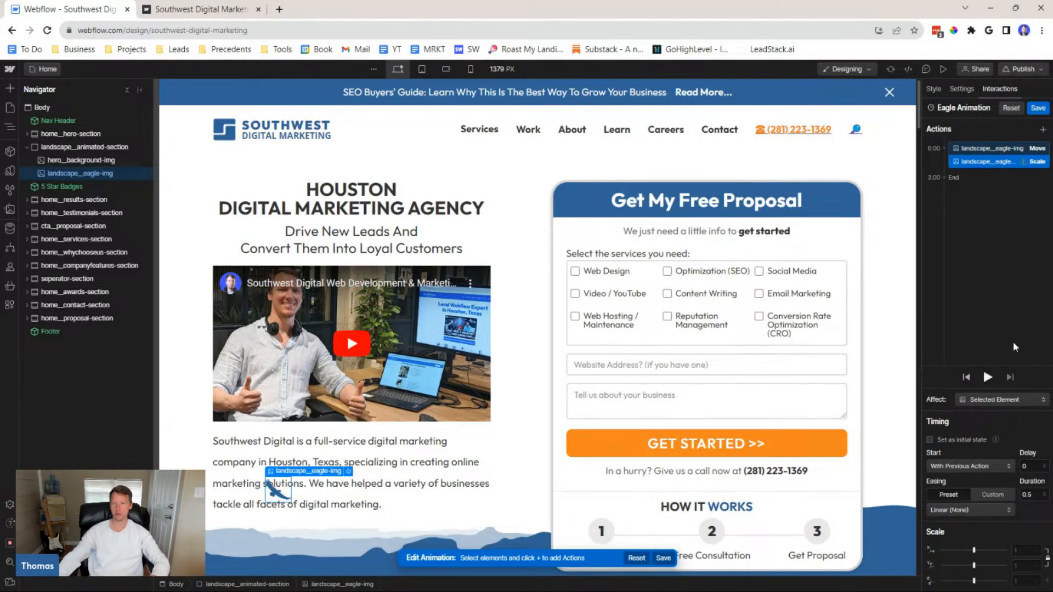
pyautogui.click(1009, 149)
pyautogui.click(1003, 162)
pyautogui.click(1034, 493)
pyautogui.write('3')
pyautogui.click(1023, 550)
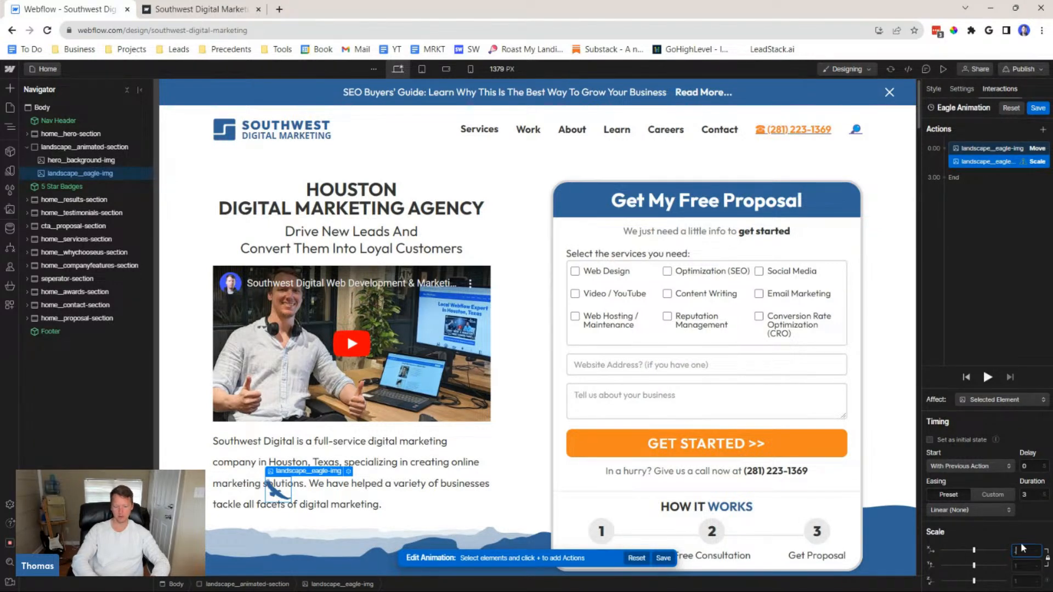
pyautogui.write('0.7')
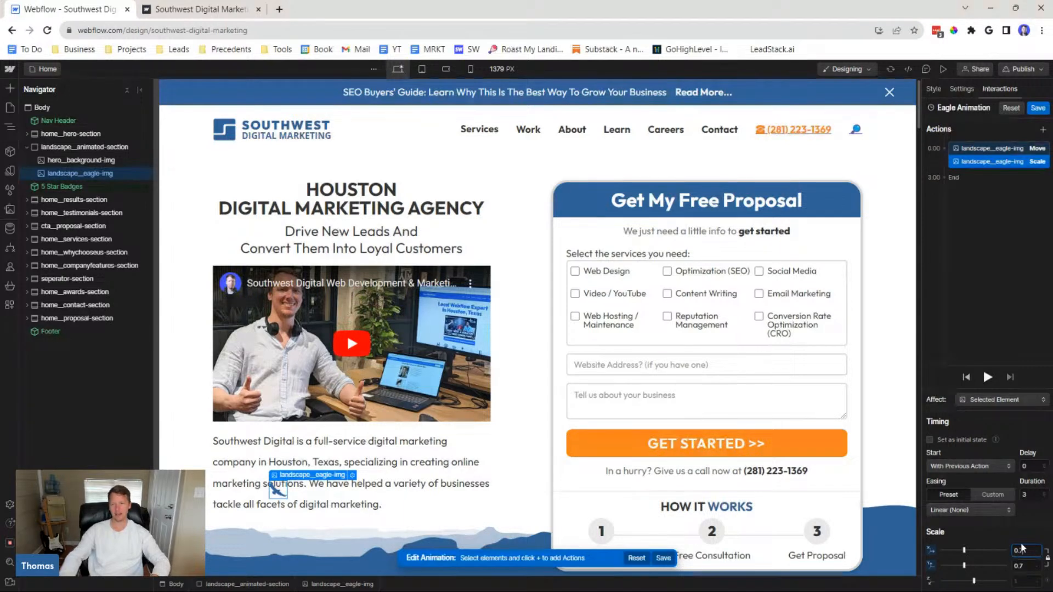
# Add an Opacity action of 70% for the eagle image and save the animation
pyautogui.click(1042, 132)
pyautogui.click(989, 252)
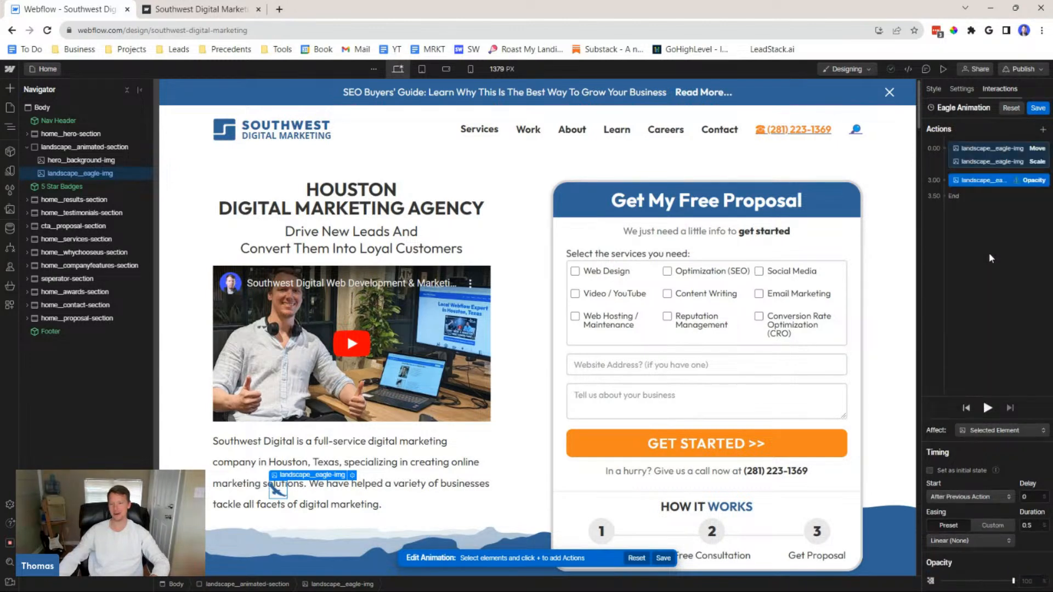
pyautogui.click(1030, 579)
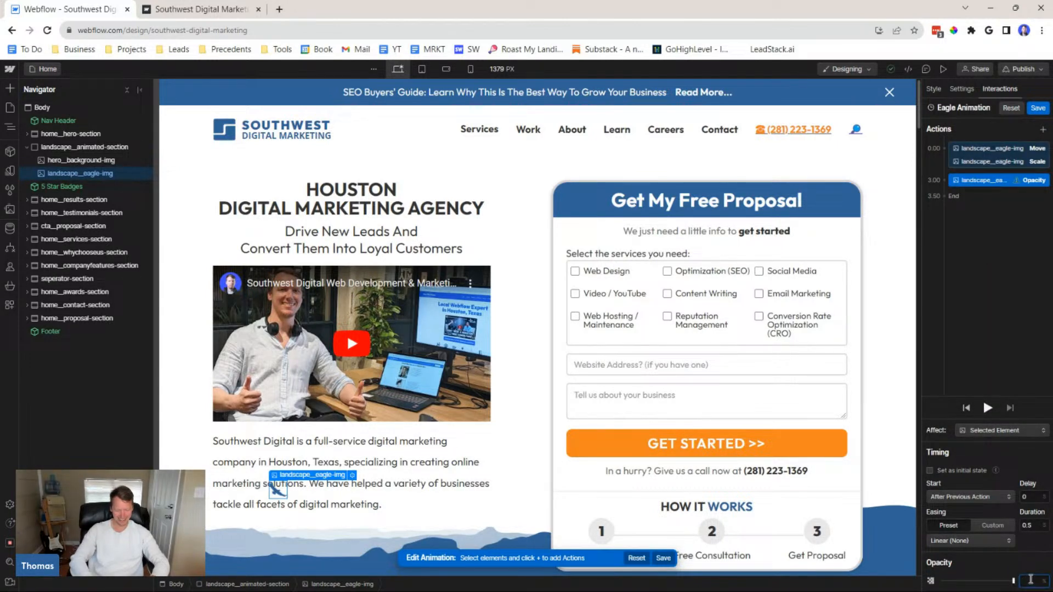
pyautogui.write('80')
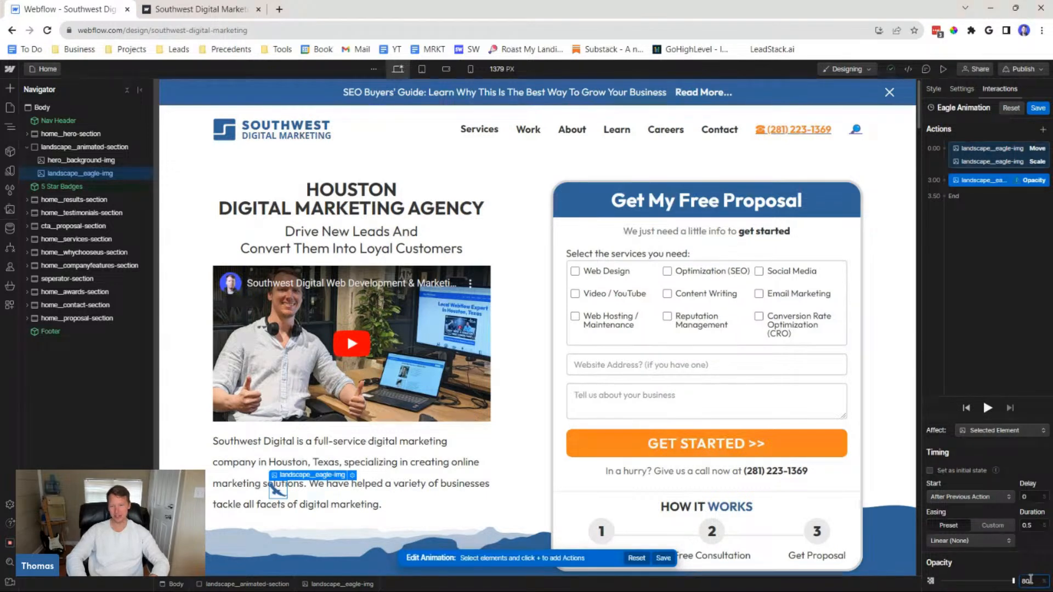
pyautogui.press('BackSpace')
pyautogui.press('BackSpace')
pyautogui.write('70')
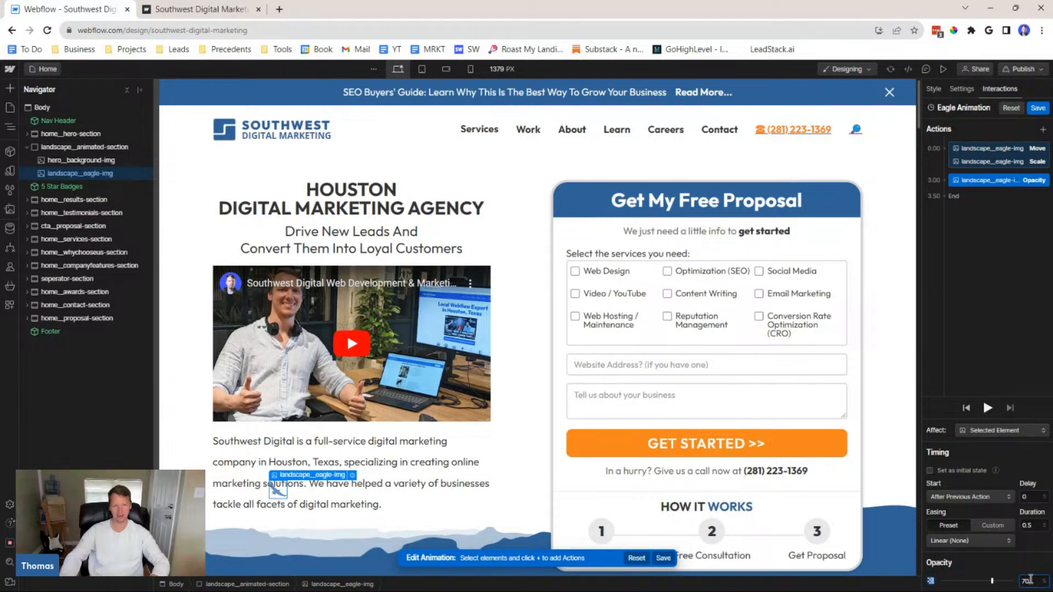
pyautogui.press('Return')
pyautogui.click(1038, 108)
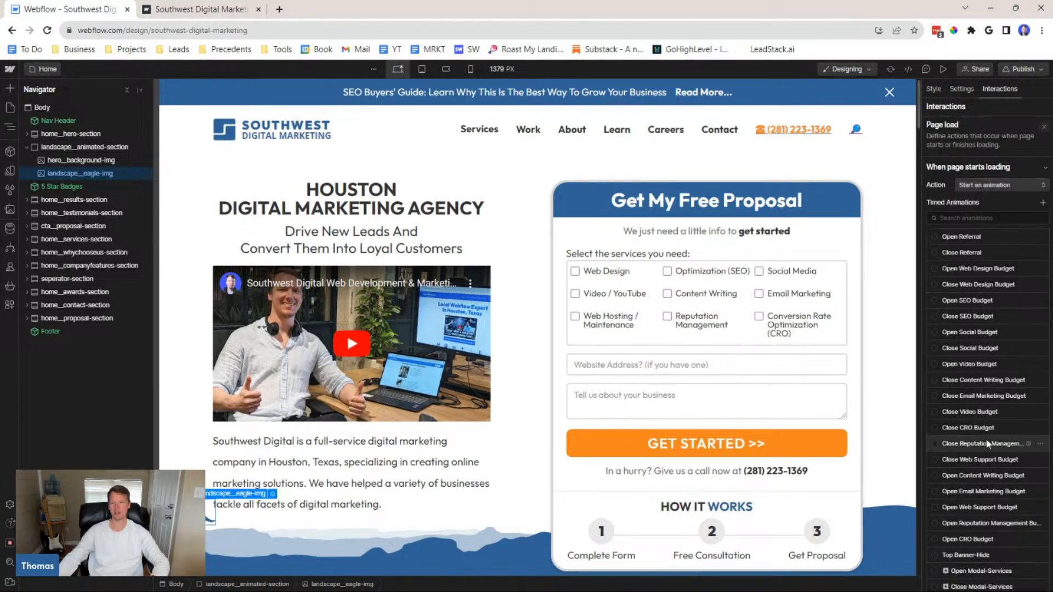
# Reopen Eagle Animation and make the Opacity action start with the previous action and last 3 seconds
pyautogui.scroll(-3, 987, 427)
pyautogui.click(966, 424)
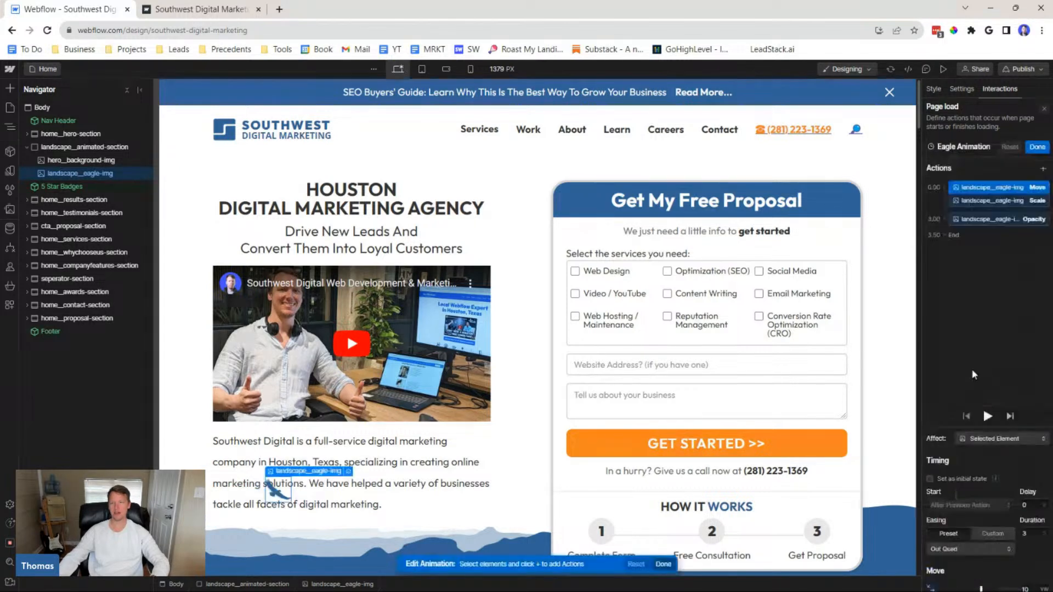
pyautogui.moveTo(994, 179); pyautogui.dragTo(993, 164)
pyautogui.press('Tab')
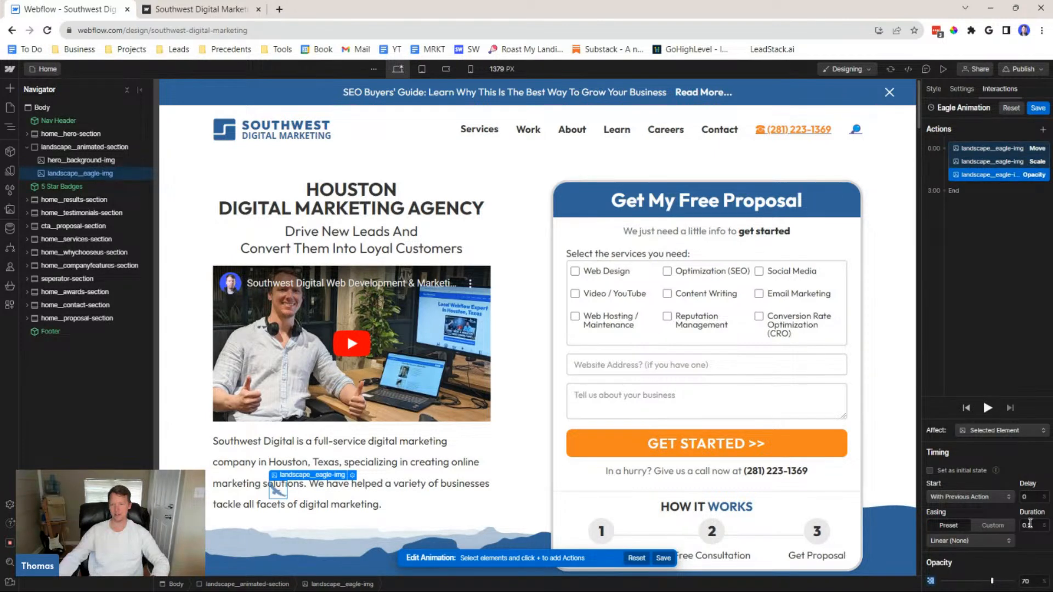
pyautogui.write('3')
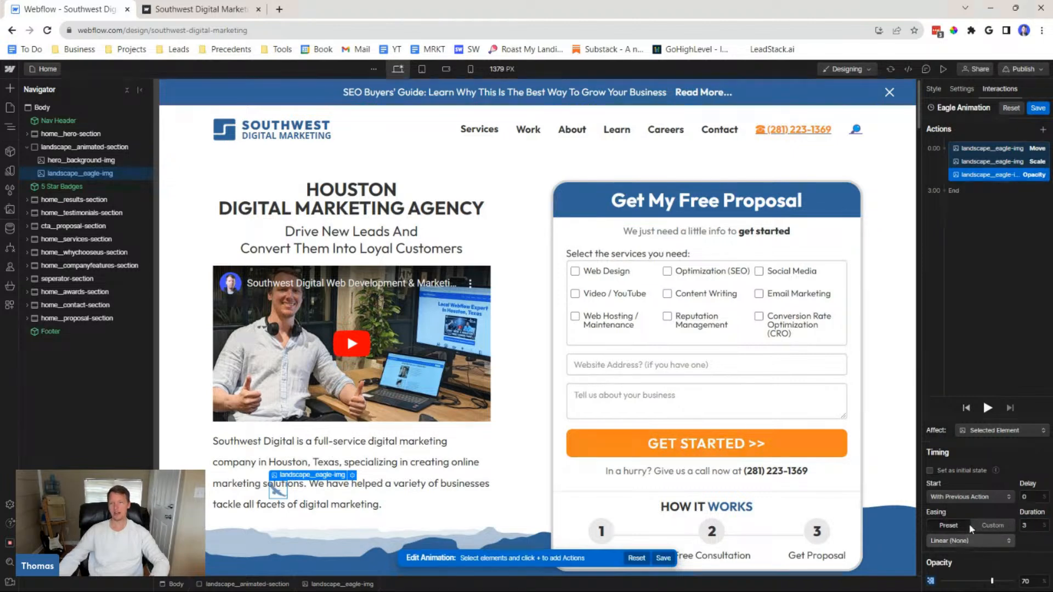
# Set the easing of the eagle's Opacity and Scale actions to Out Quad
pyautogui.click(963, 543)
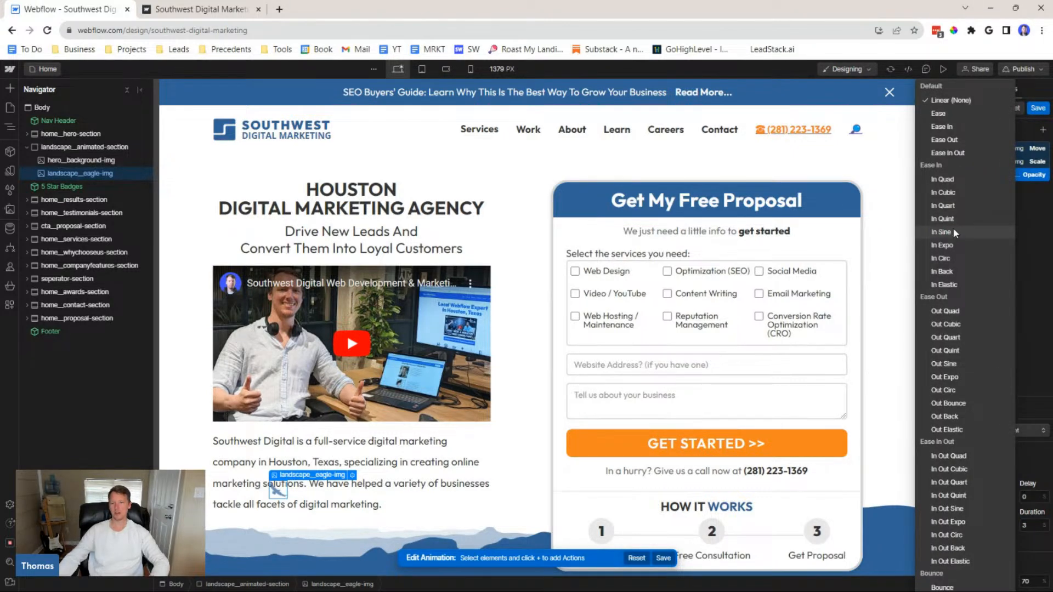
pyautogui.click(963, 312)
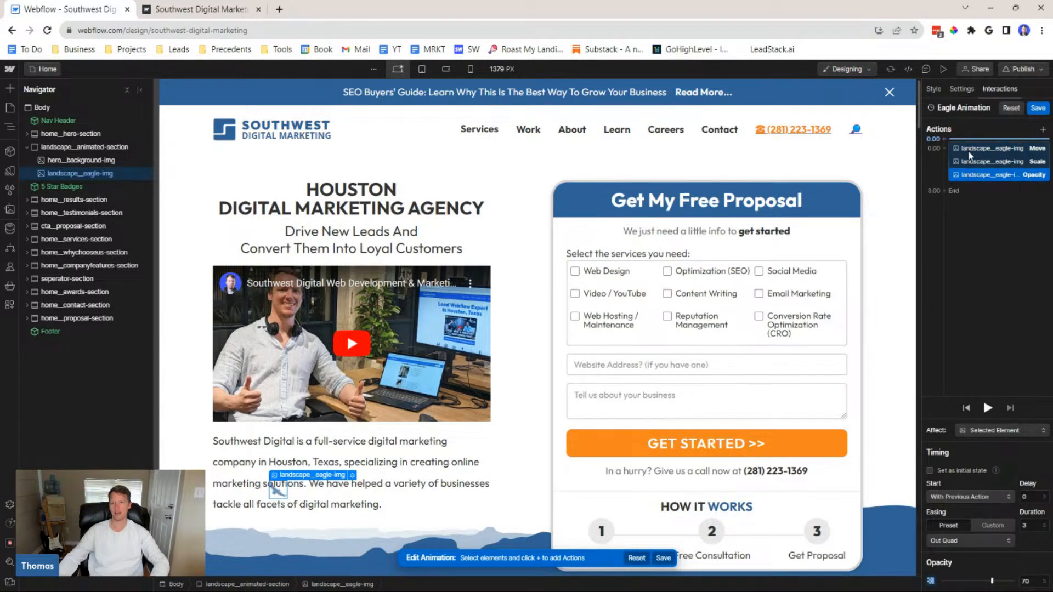
pyautogui.click(979, 162)
pyautogui.click(958, 508)
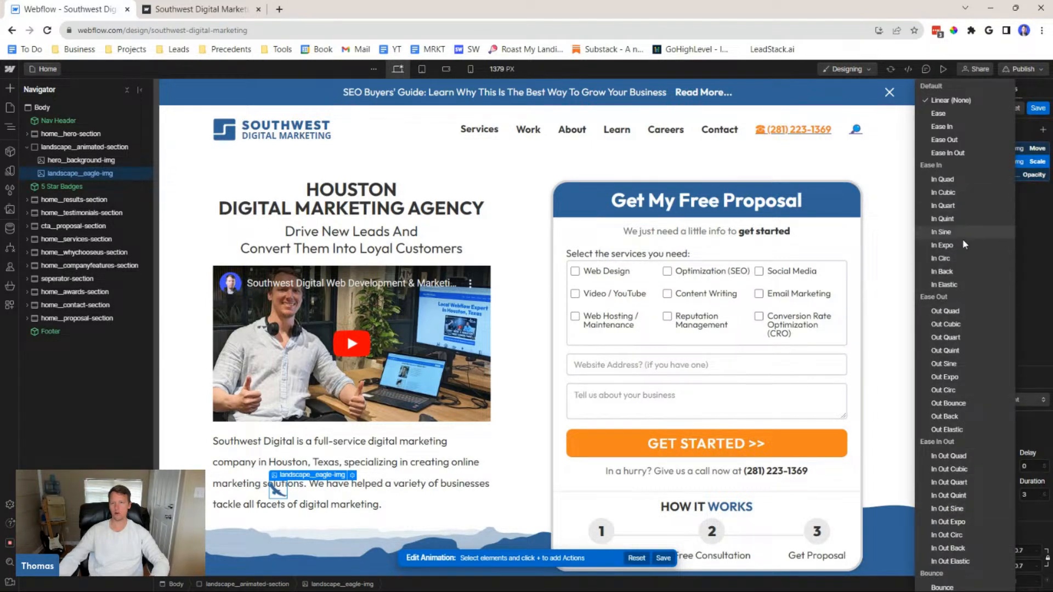
pyautogui.click(957, 312)
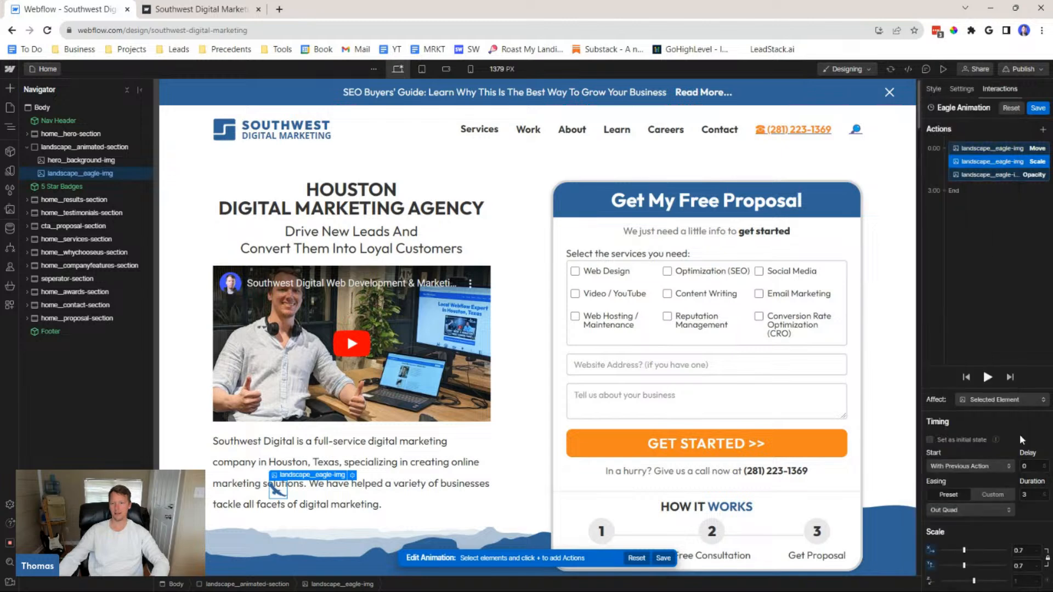
# Preview the eagle animation and duplicate its Move, Scale and Opacity actions as a second group
pyautogui.click(990, 377)
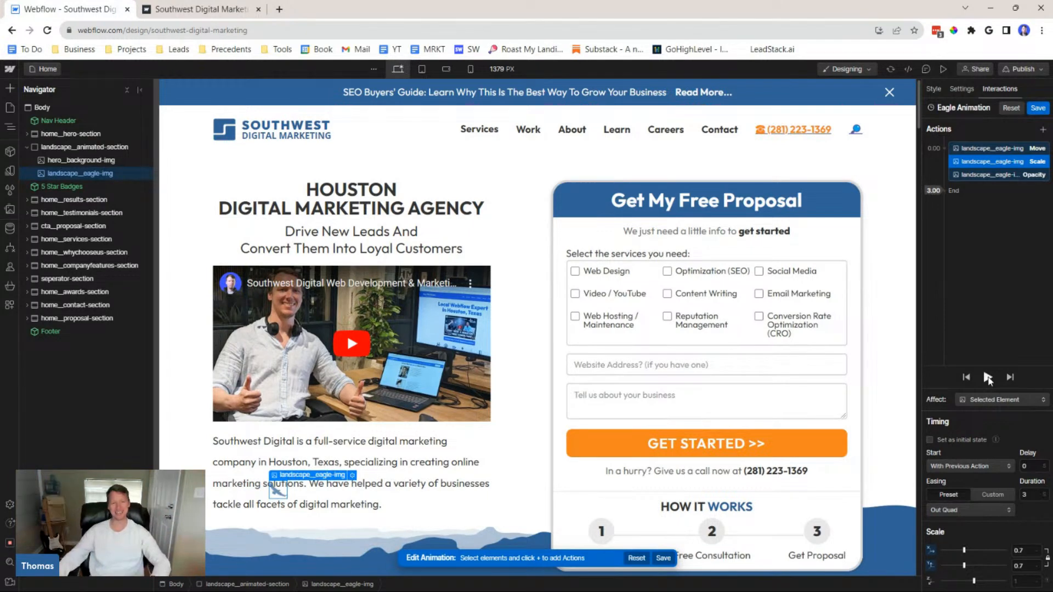
pyautogui.keyDown('shift'); pyautogui.click(1003, 148); pyautogui.keyUp('shift')
pyautogui.keyDown('shift'); pyautogui.click(999, 174); pyautogui.keyUp('shift')
pyautogui.rightClick(999, 175)
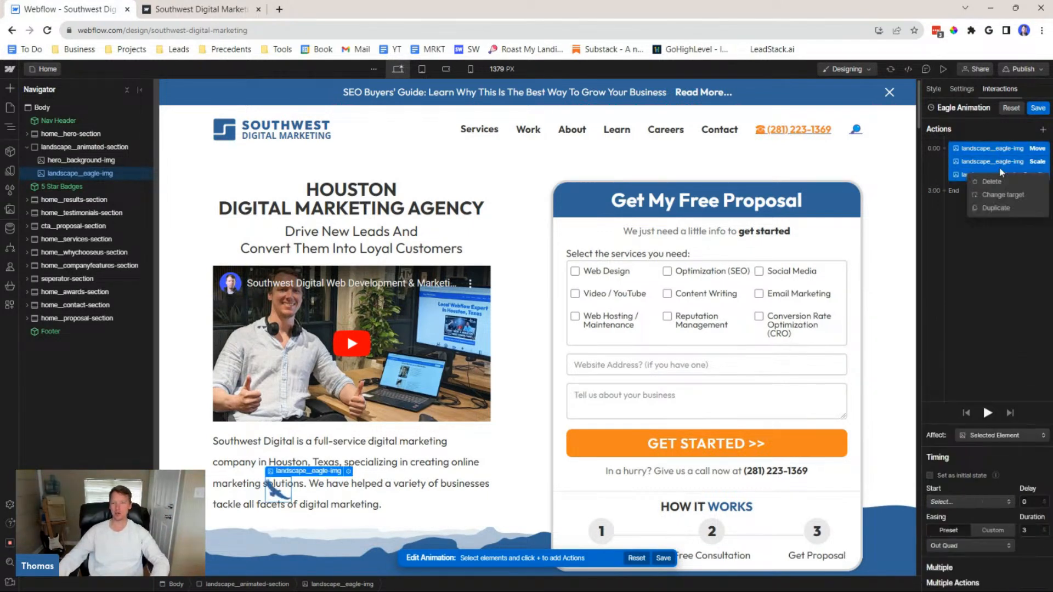
pyautogui.click(995, 208)
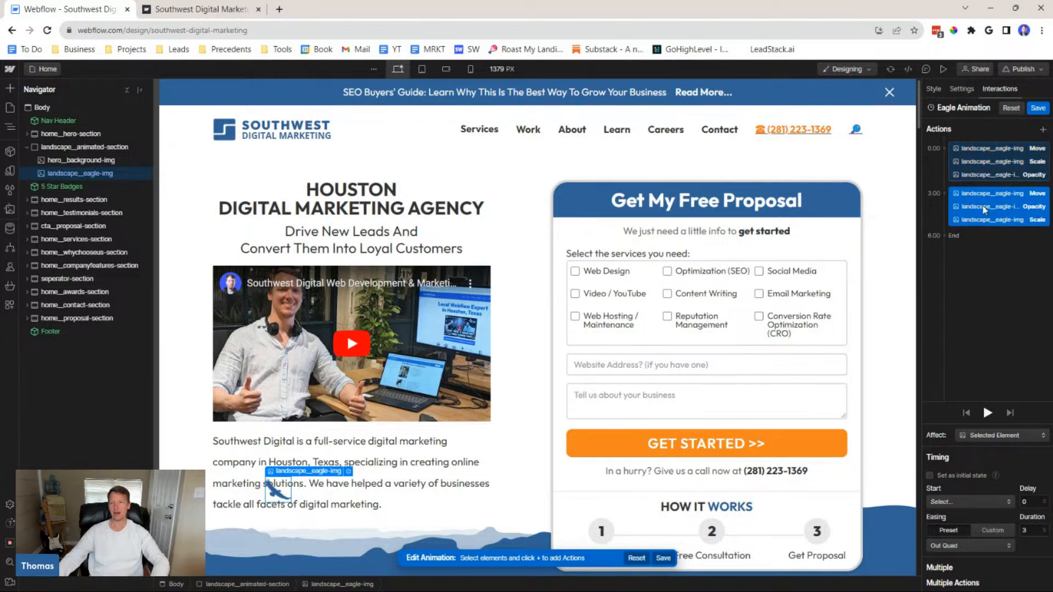
# Set the second group's Move action to 44 VW horizontally and -1 VW vertically
pyautogui.click(1001, 194)
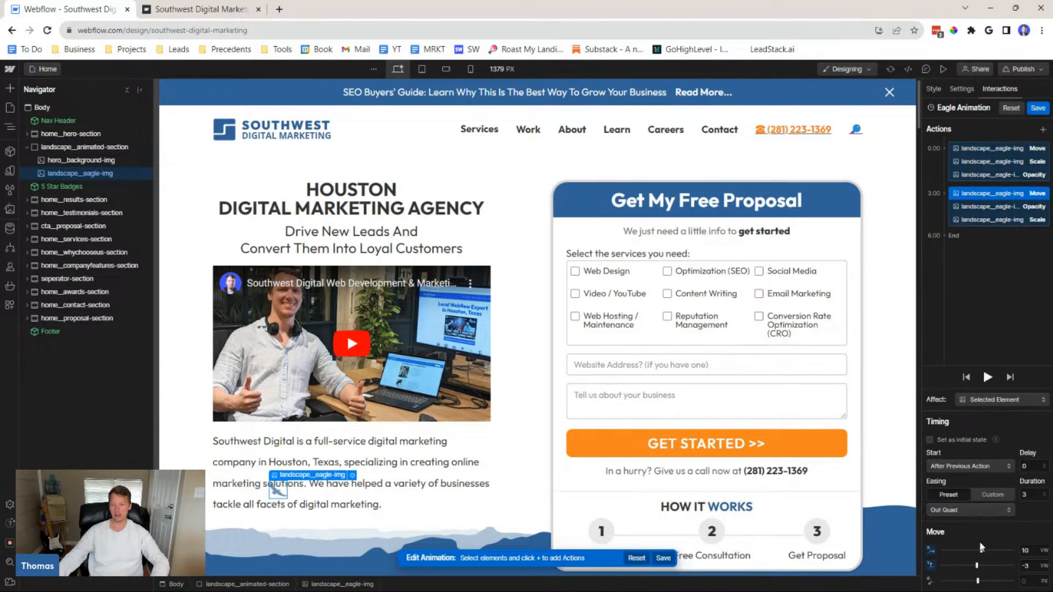
pyautogui.moveTo(980, 549); pyautogui.dragTo(993, 550)
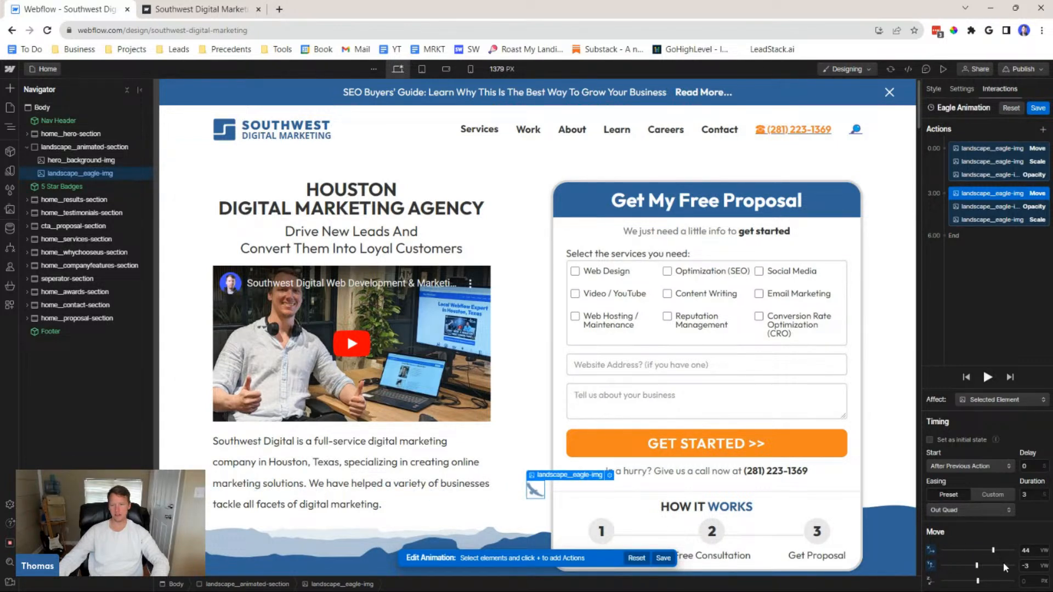
pyautogui.write('-1')
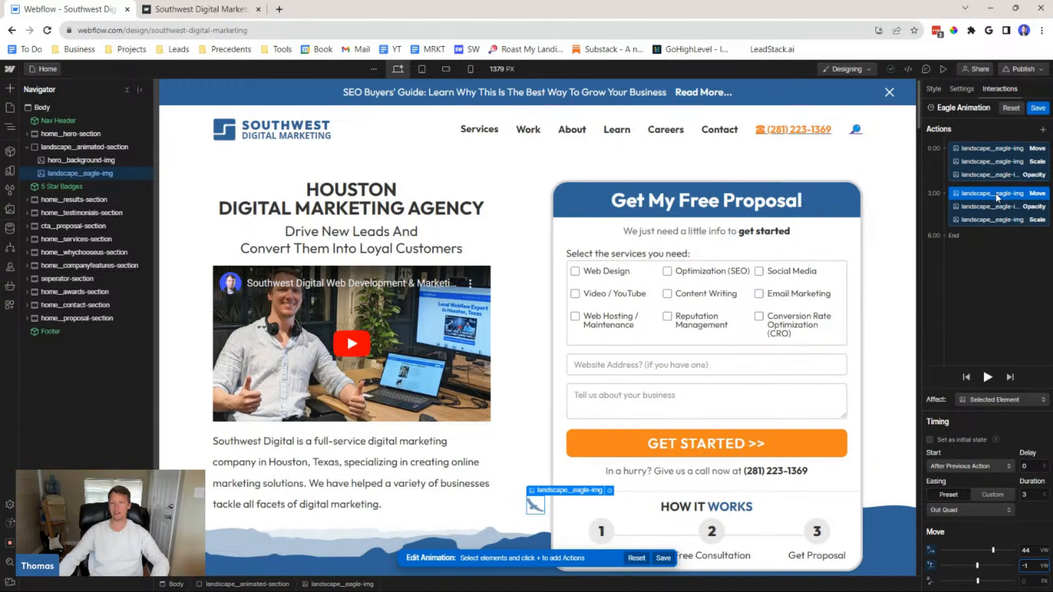
# Set the second group's Opacity to 50% and its Scale to 0.6, and preview the animation
pyautogui.click(1000, 208)
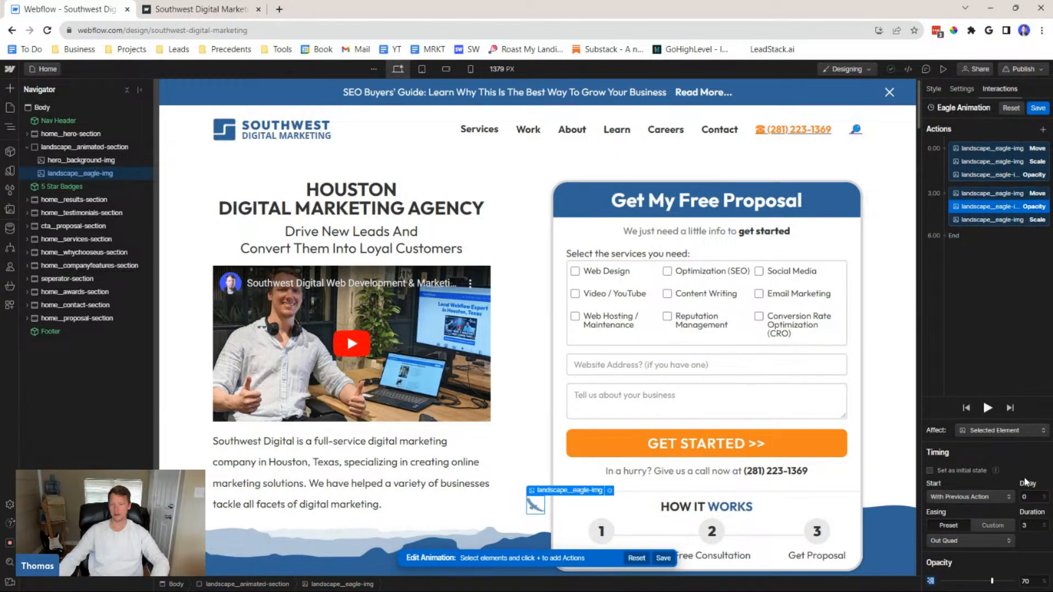
pyautogui.write('60')
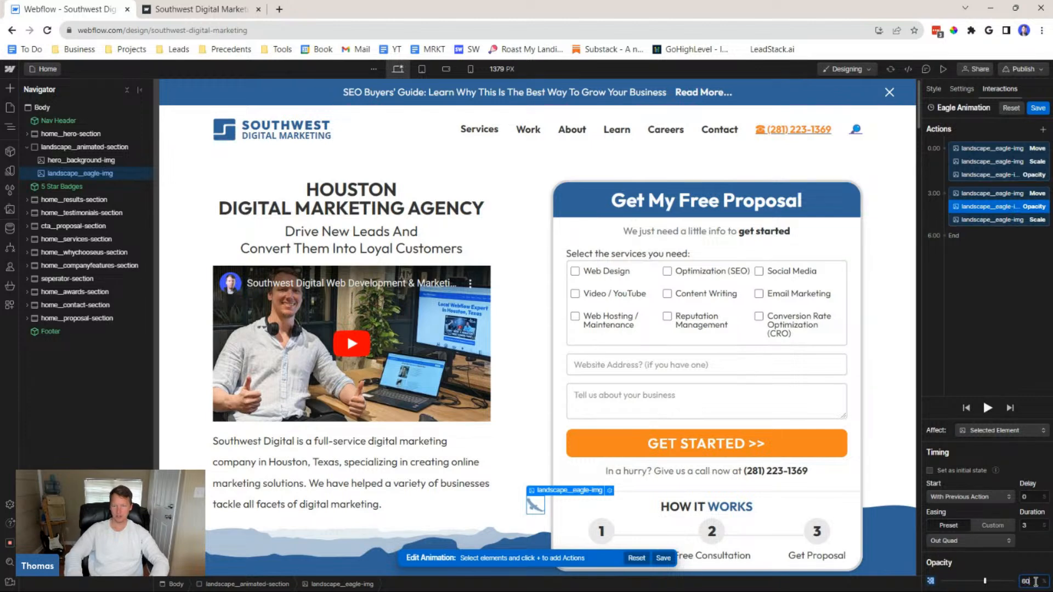
pyautogui.hotkey('shift', 'Down')
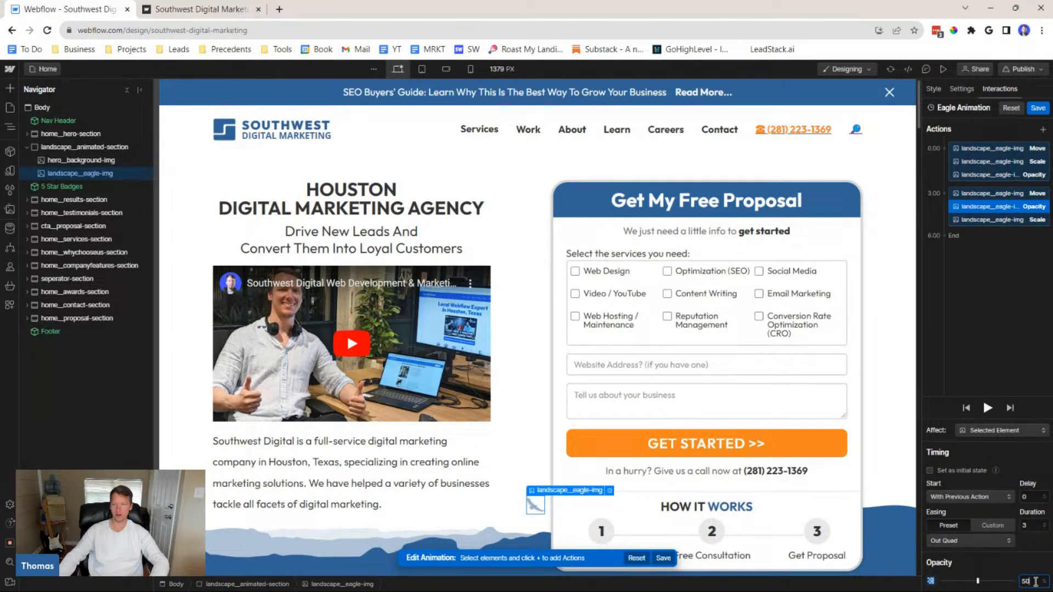
pyautogui.click(1015, 219)
pyautogui.click(1027, 550)
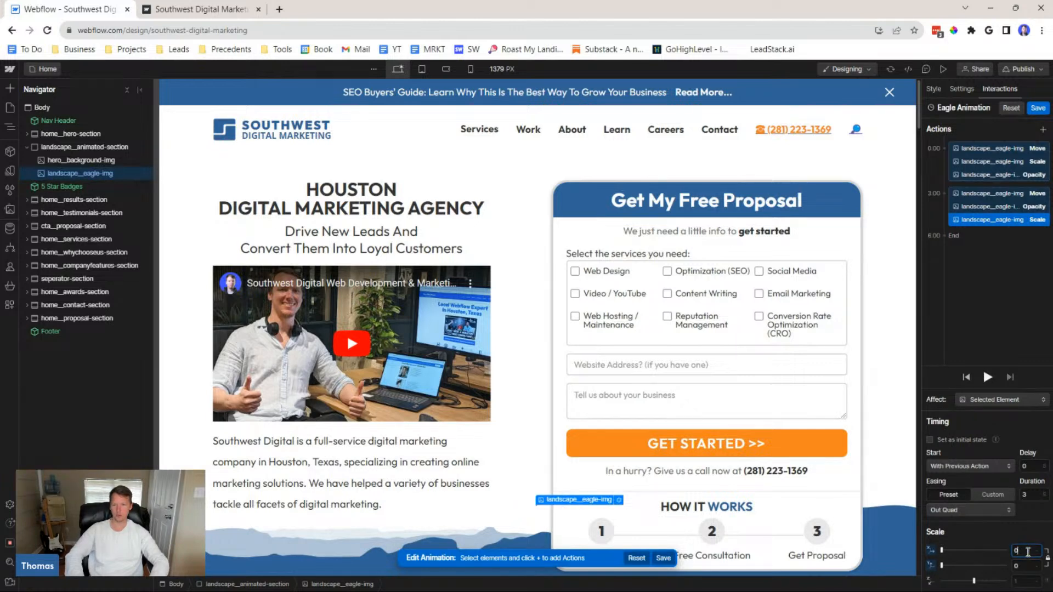
pyautogui.write('.6')
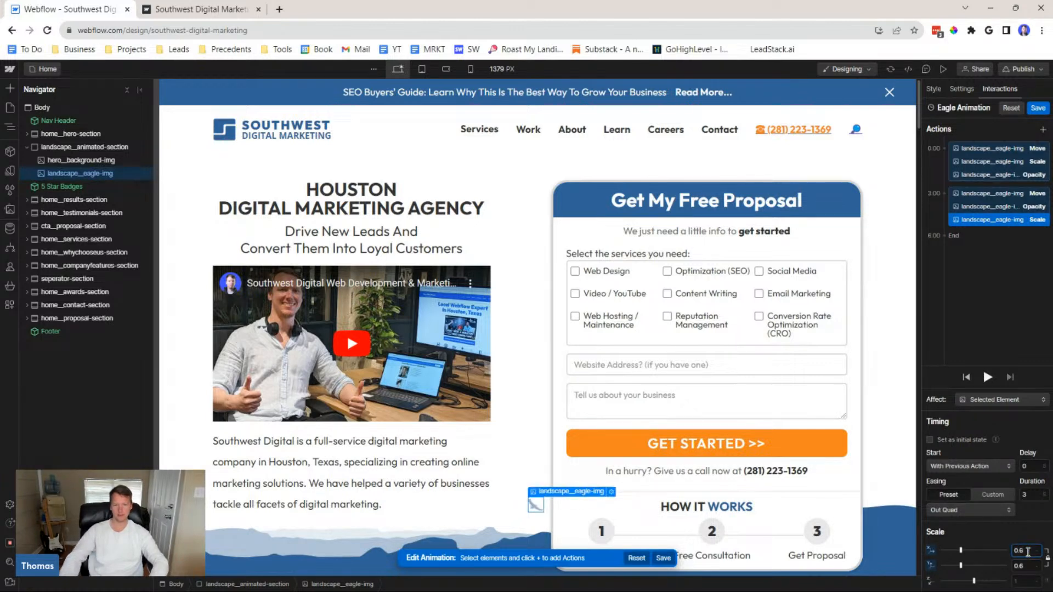
pyautogui.click(991, 377)
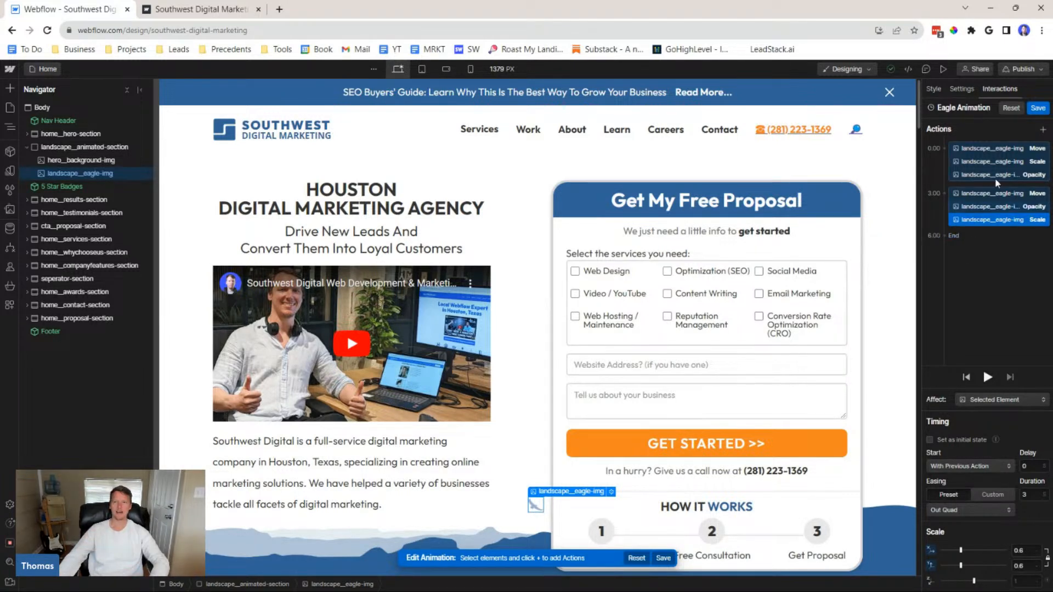
# Set the easing of both Move actions to Linear (None) and preview the animation
pyautogui.click(1006, 153)
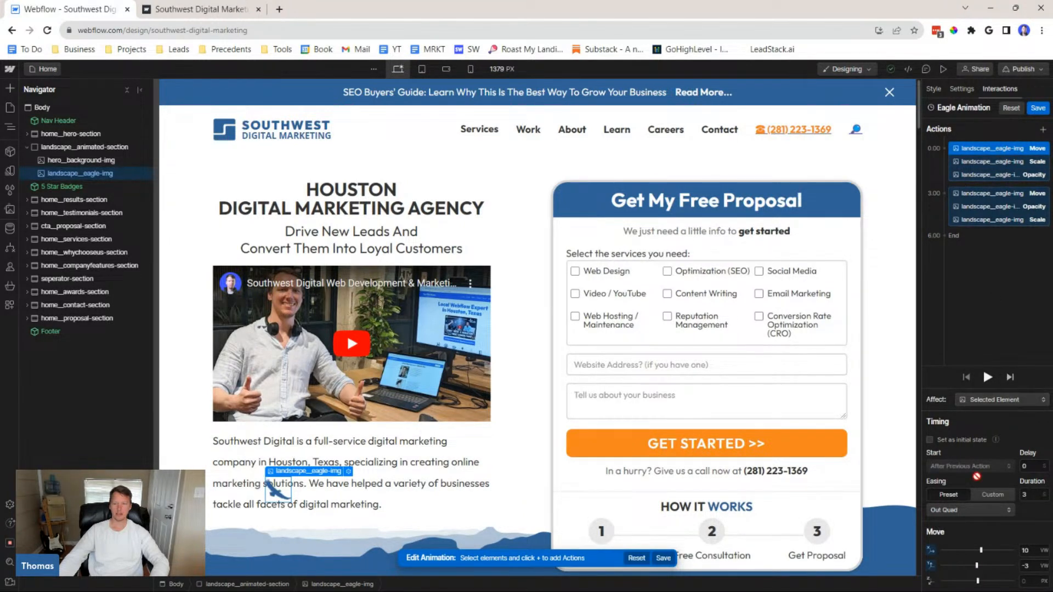
pyautogui.click(980, 508)
pyautogui.click(959, 103)
pyautogui.click(981, 195)
pyautogui.click(991, 467)
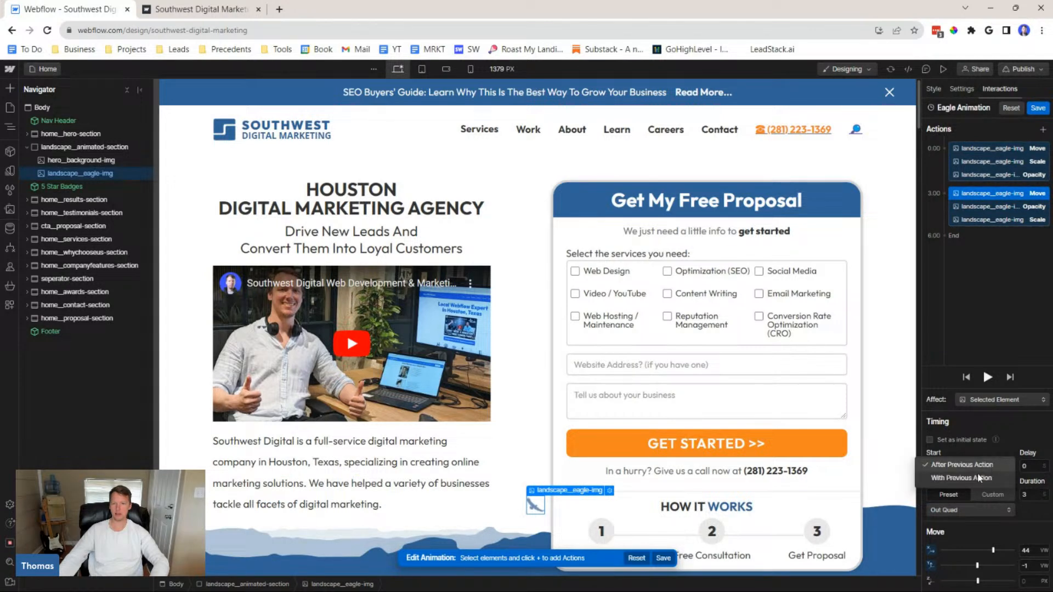
pyautogui.click(996, 466)
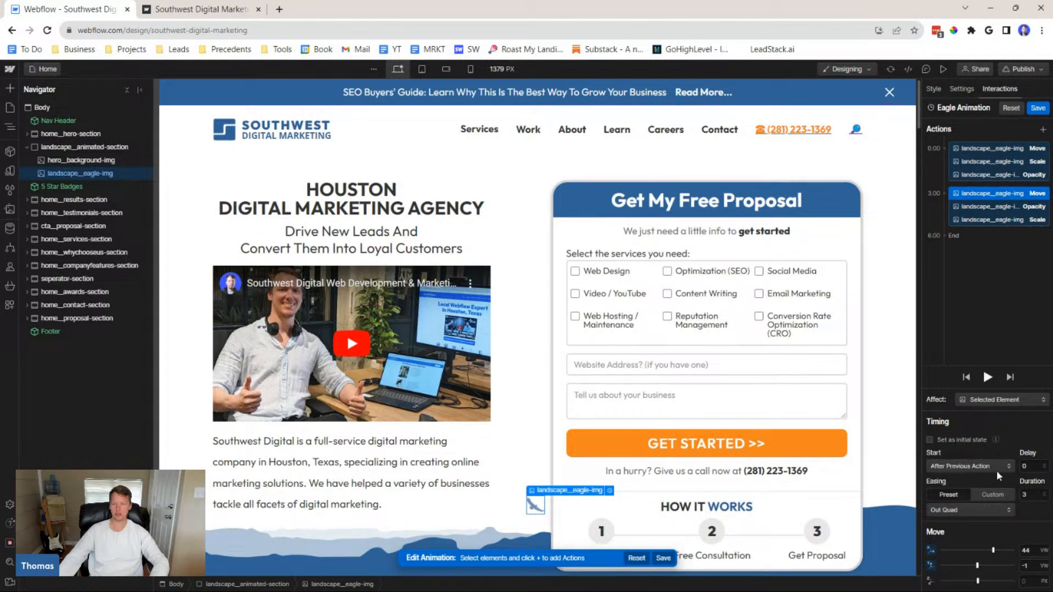
pyautogui.click(970, 510)
pyautogui.click(980, 100)
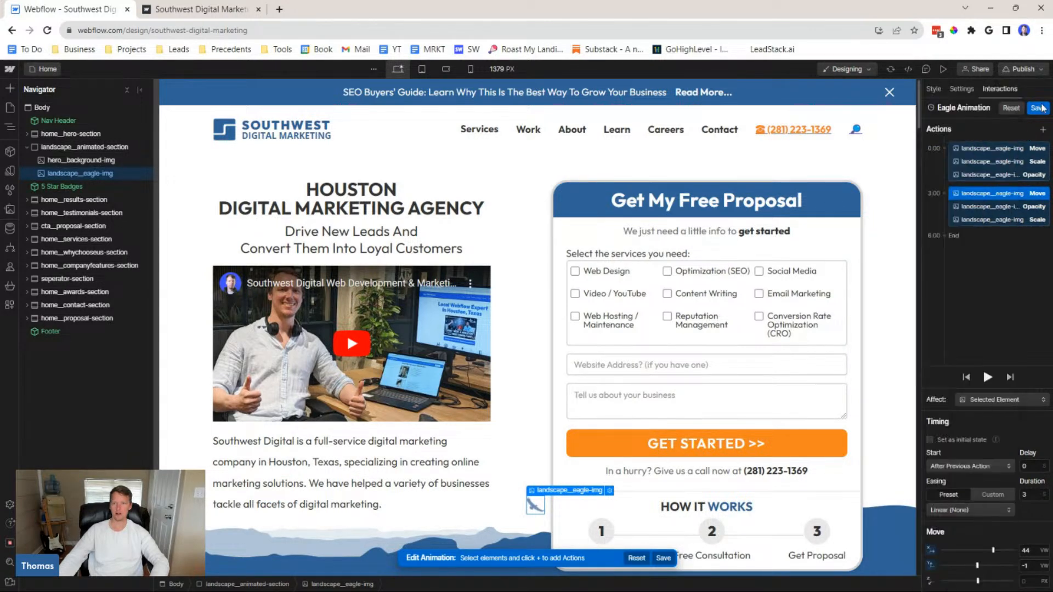
pyautogui.click(991, 301)
pyautogui.click(986, 534)
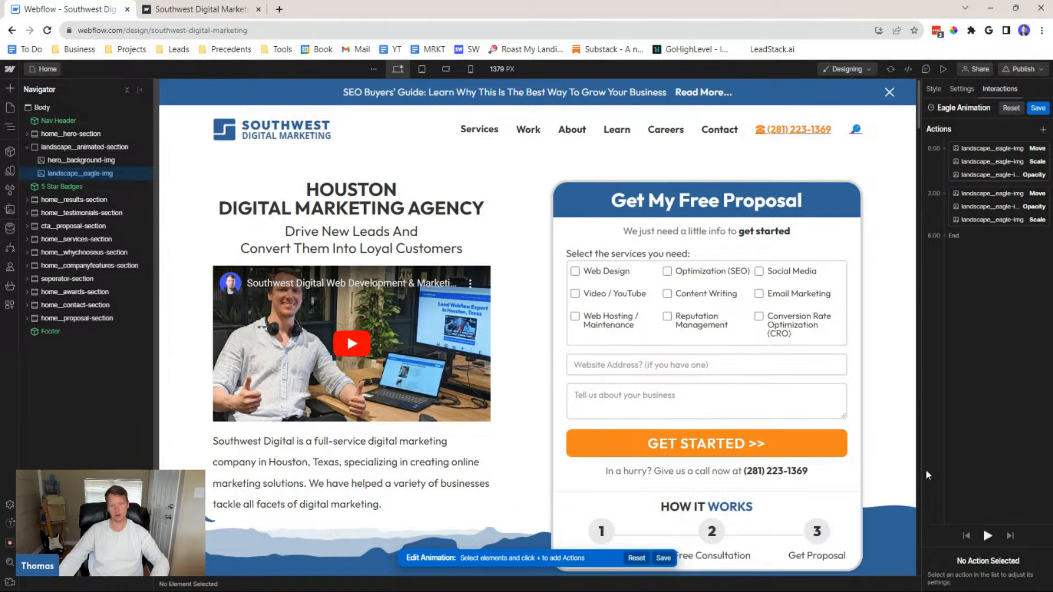
# Set the horizontal distance of both Move actions to 30 VW and preview the animation
pyautogui.click(999, 154)
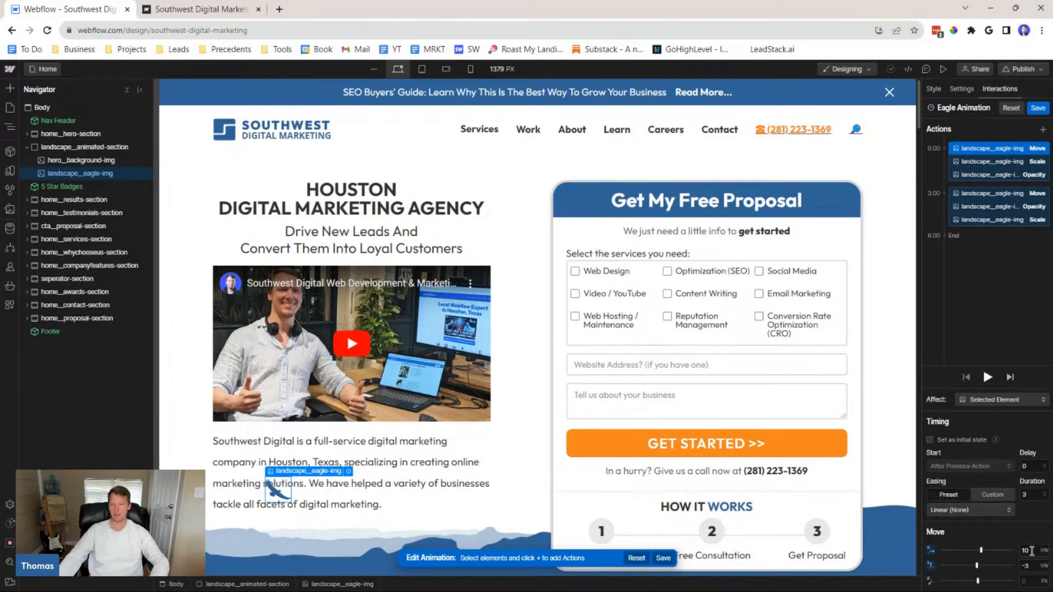
pyautogui.click(992, 195)
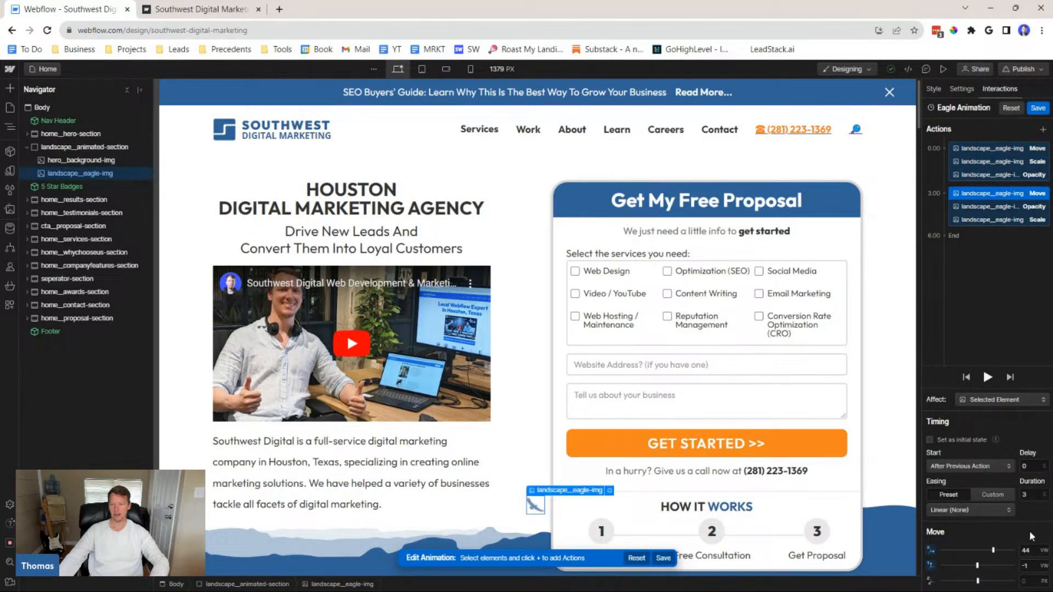
pyautogui.write('30')
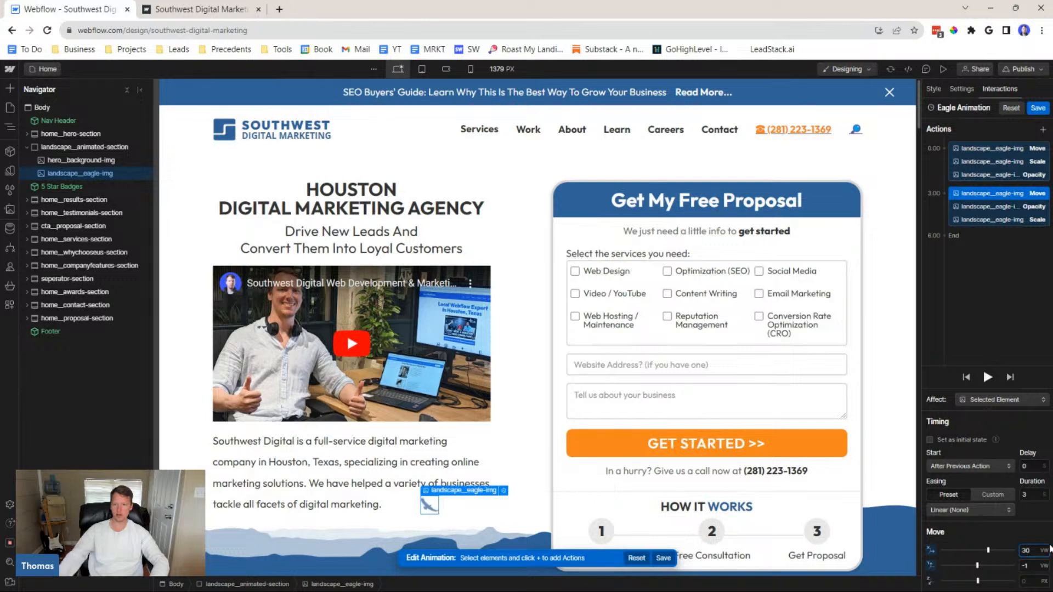
pyautogui.click(1007, 149)
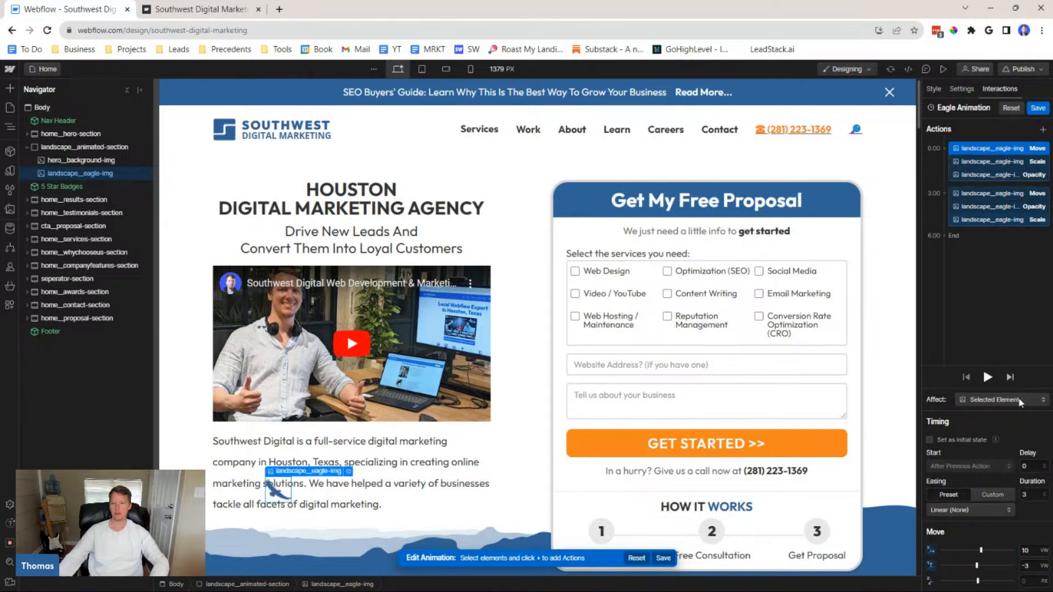
pyautogui.doubleClick(1025, 551)
pyautogui.write('30')
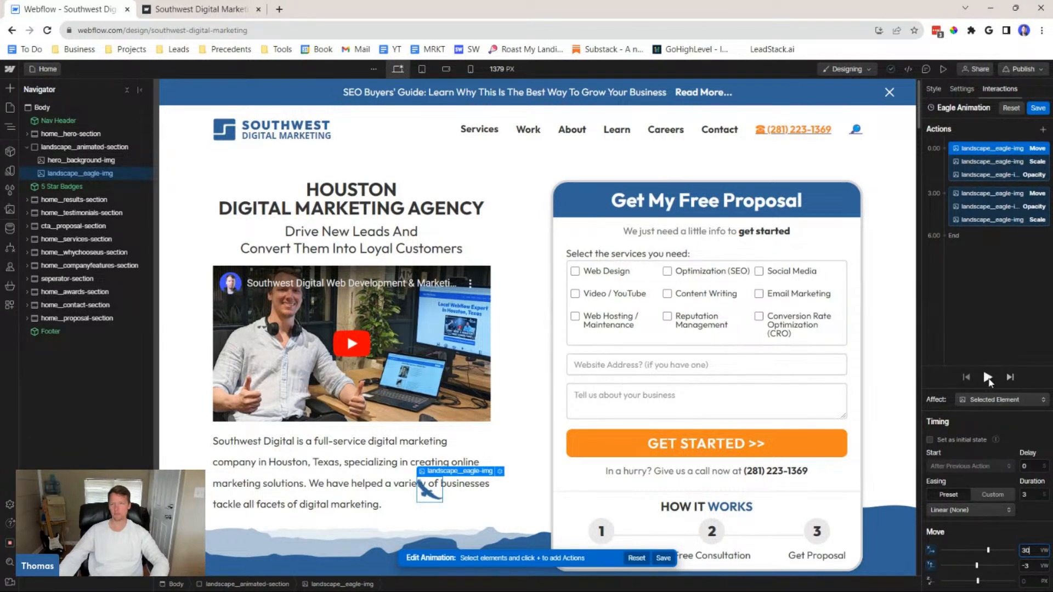
pyautogui.click(990, 195)
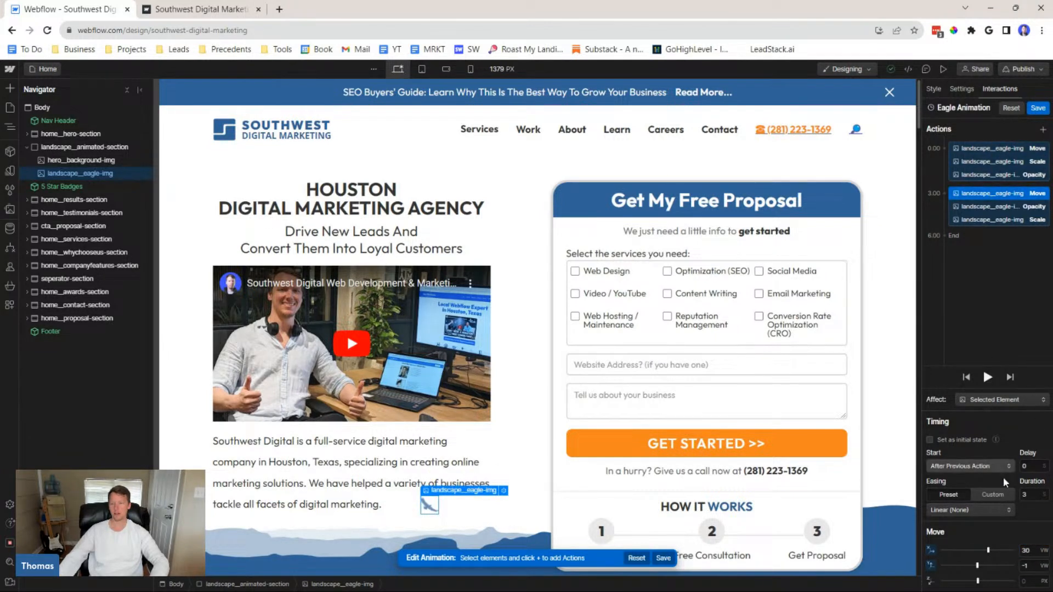
pyautogui.click(989, 379)
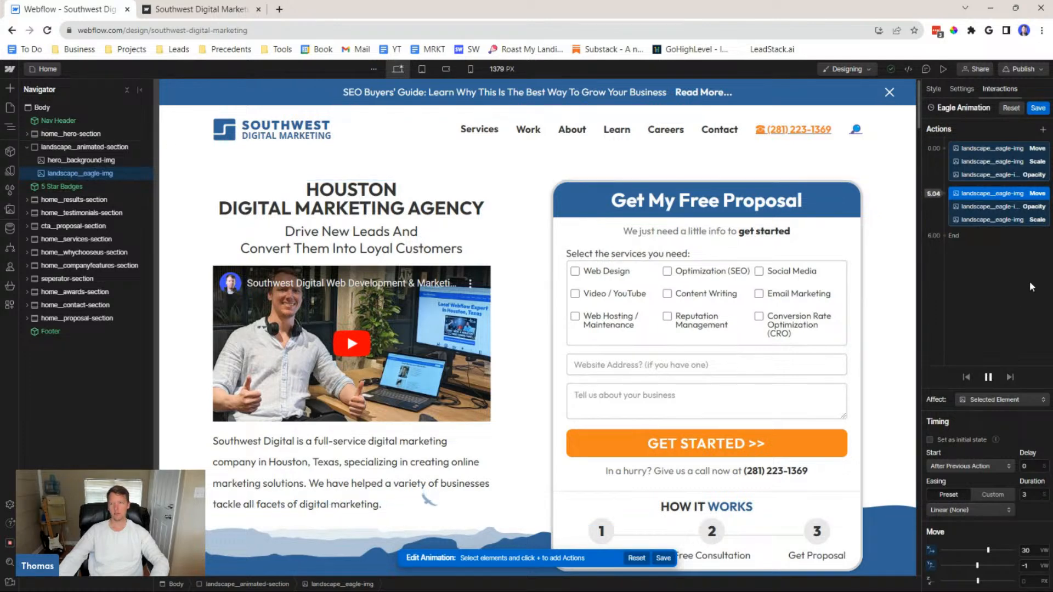
# Compare the two Move actions, set the second one's horizontal distance to 60 VW and preview the animation
pyautogui.click(1003, 151)
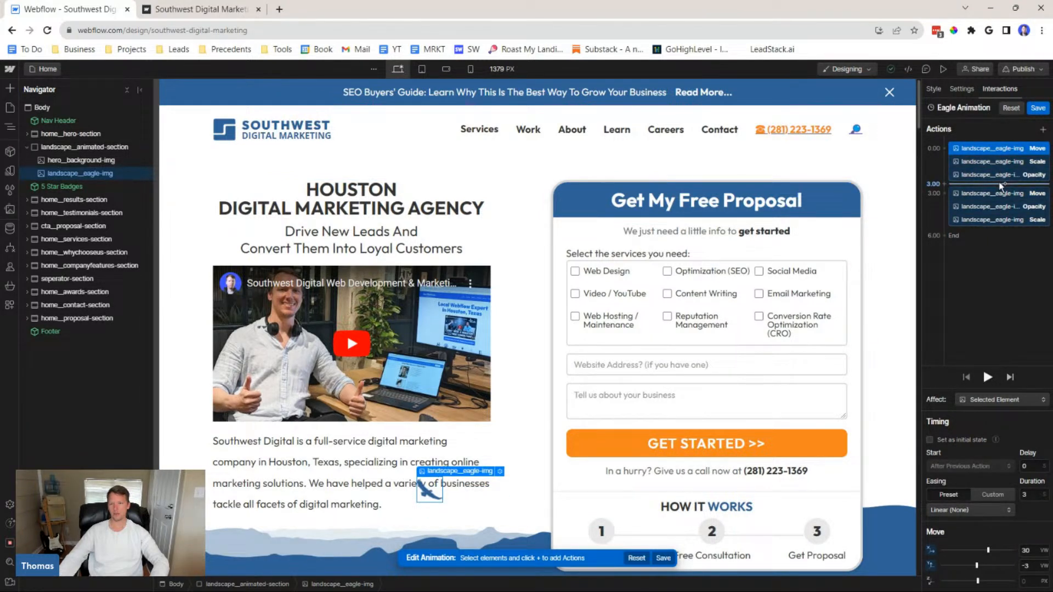
pyautogui.click(997, 195)
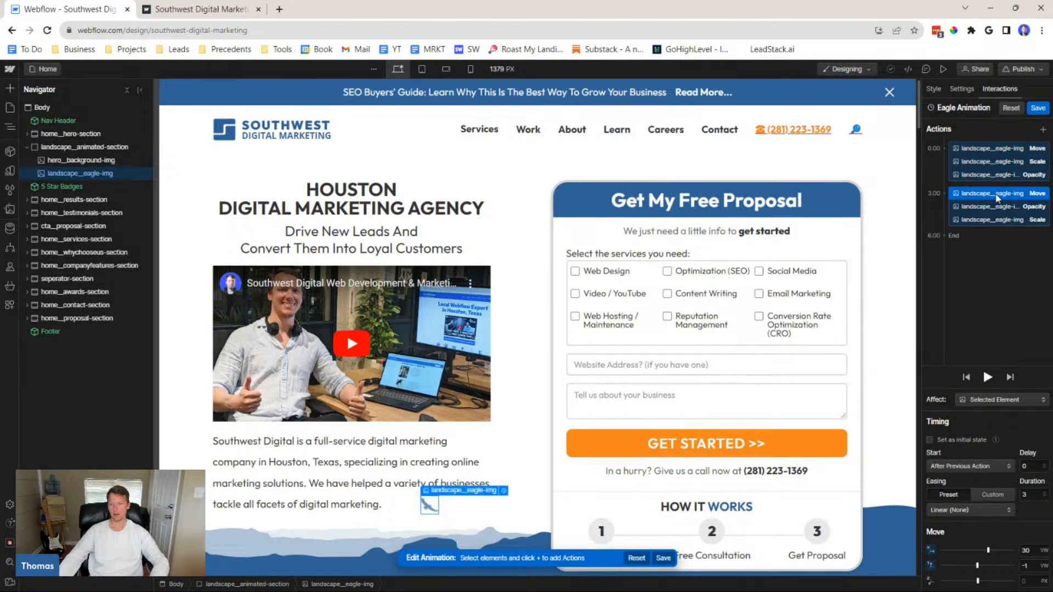
pyautogui.click(1005, 161)
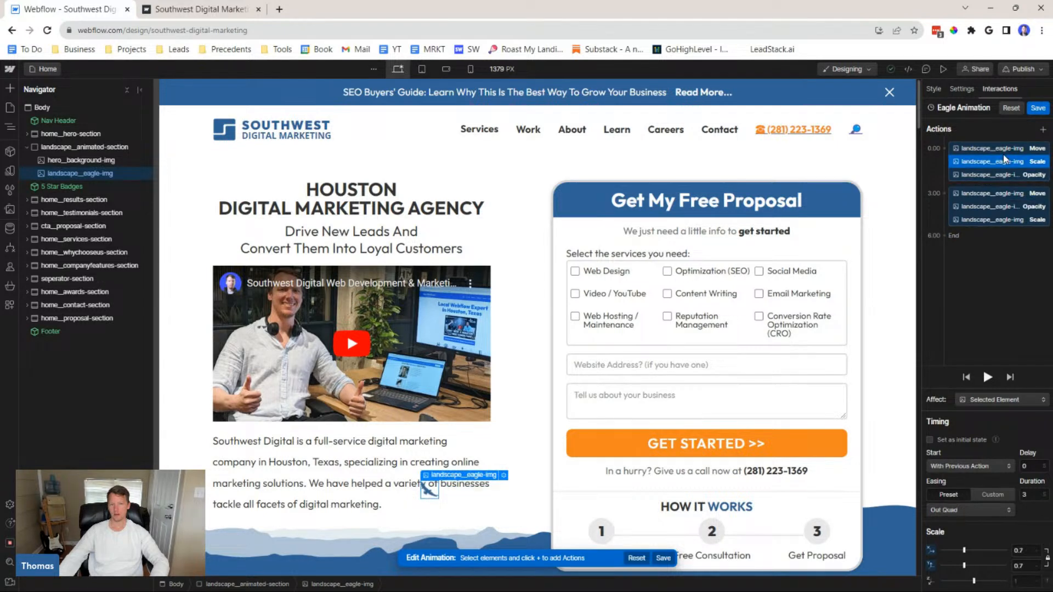
pyautogui.click(1005, 154)
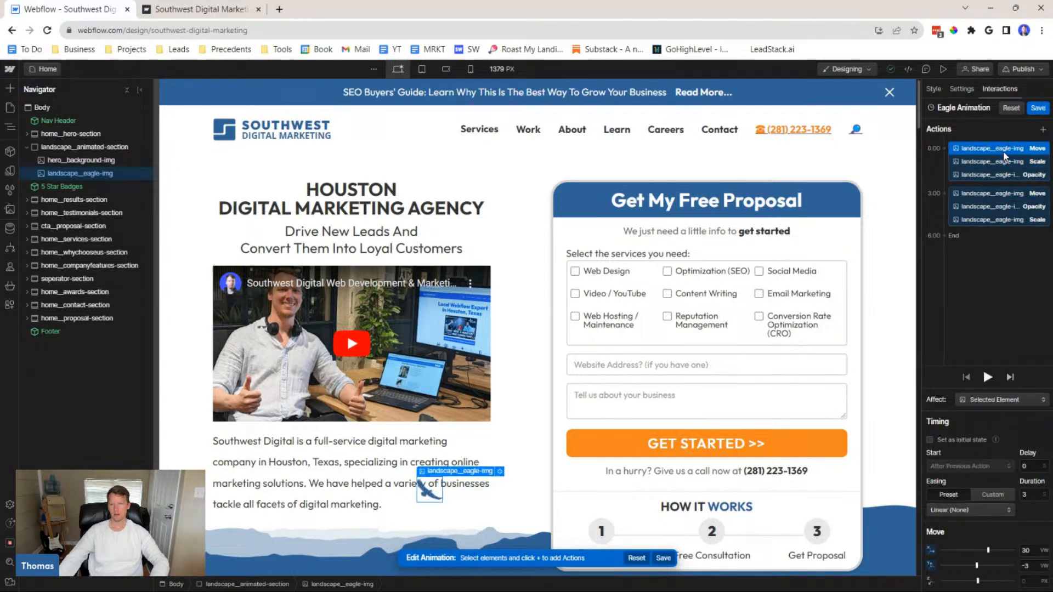
pyautogui.click(1001, 198)
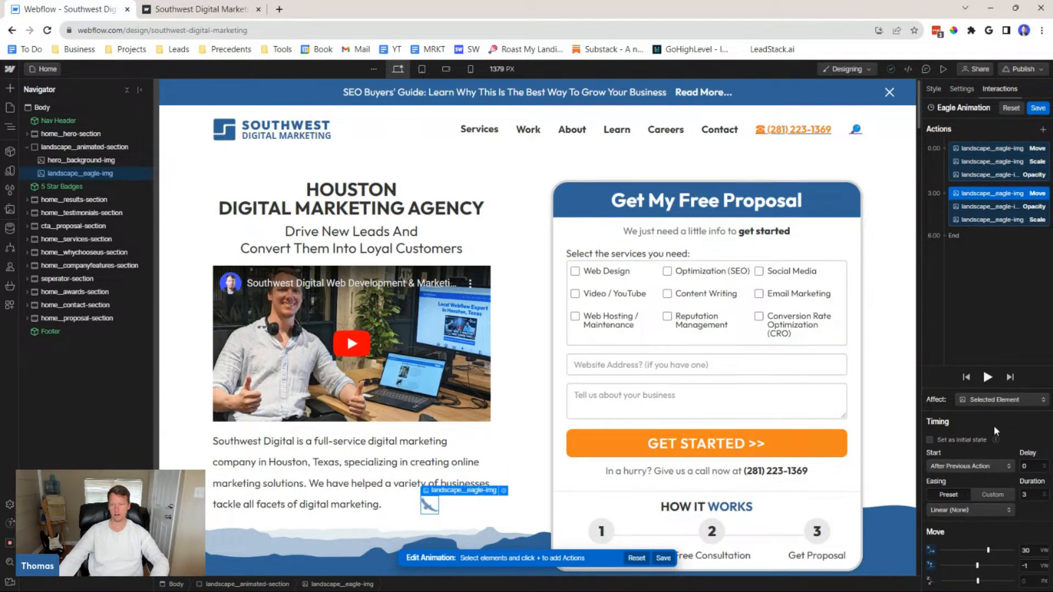
pyautogui.click(930, 551)
pyautogui.moveTo(977, 550); pyautogui.dragTo(995, 550)
pyautogui.click(1035, 552)
pyautogui.write('30')
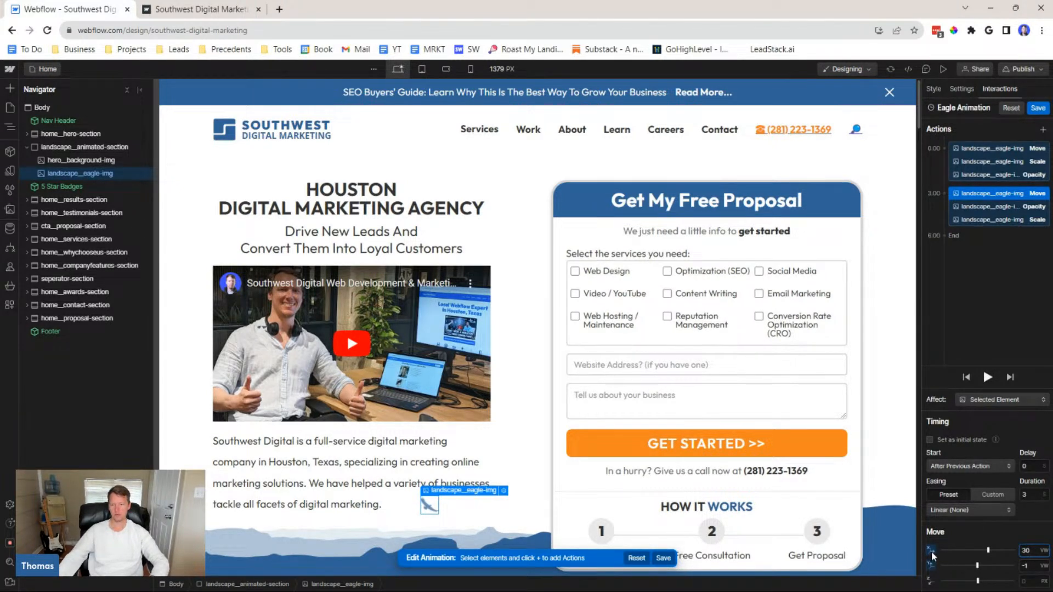
pyautogui.moveTo(988, 550); pyautogui.dragTo(988, 550)
pyautogui.doubleClick(1026, 551)
pyautogui.write('60')
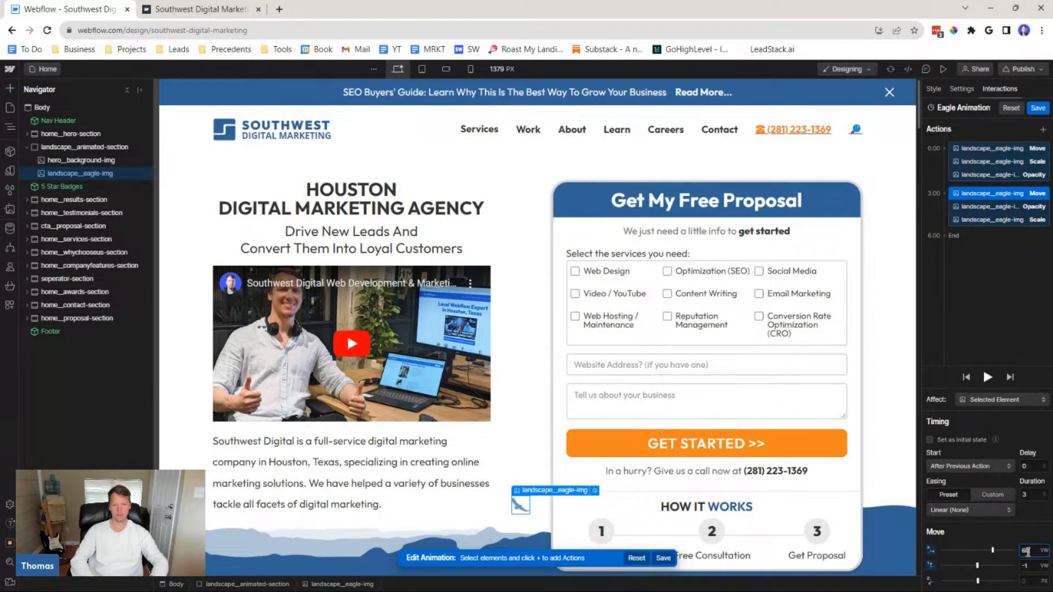
pyautogui.click(988, 377)
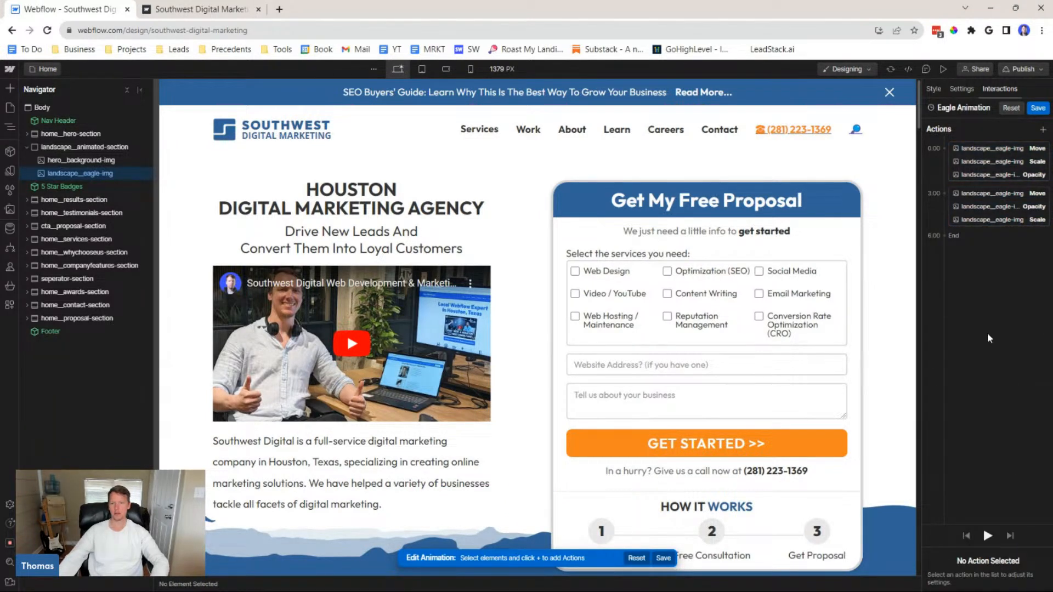
# Set the first Move action's duration to 6 seconds
pyautogui.click(989, 150)
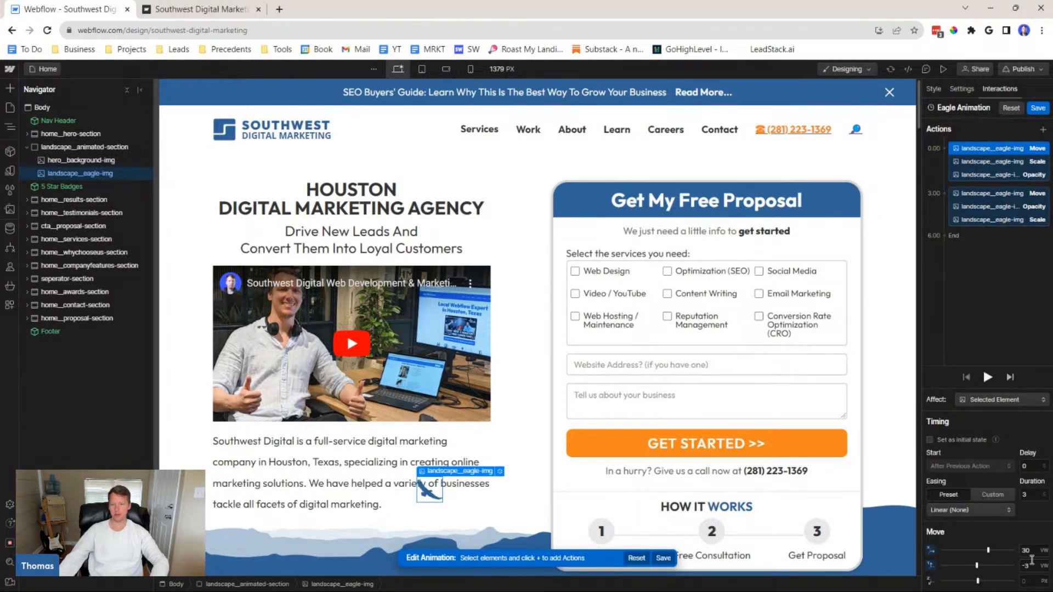
pyautogui.doubleClick(1028, 496)
pyautogui.write('6')
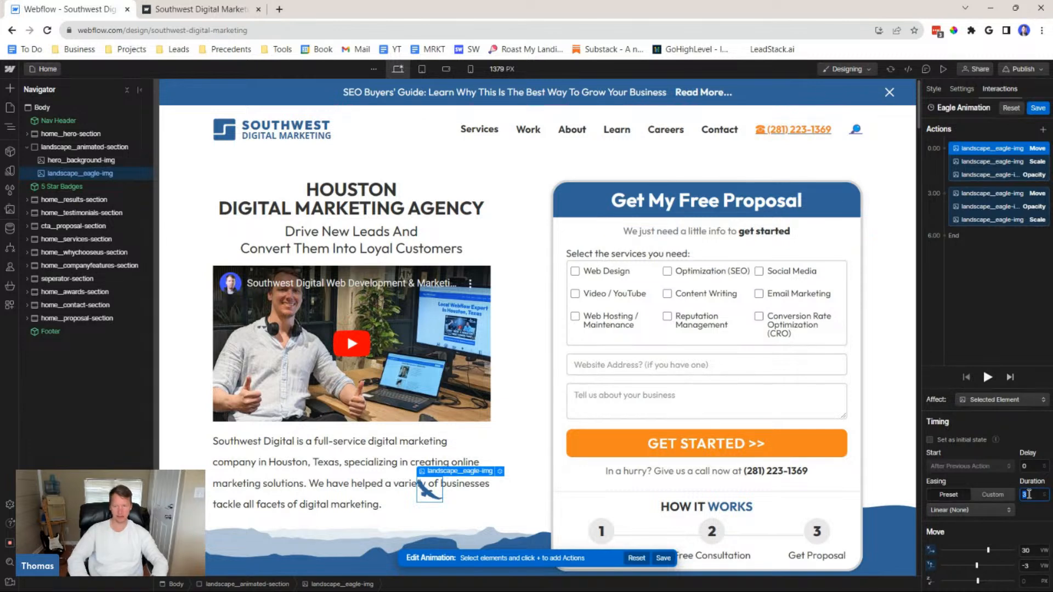
pyautogui.click(996, 193)
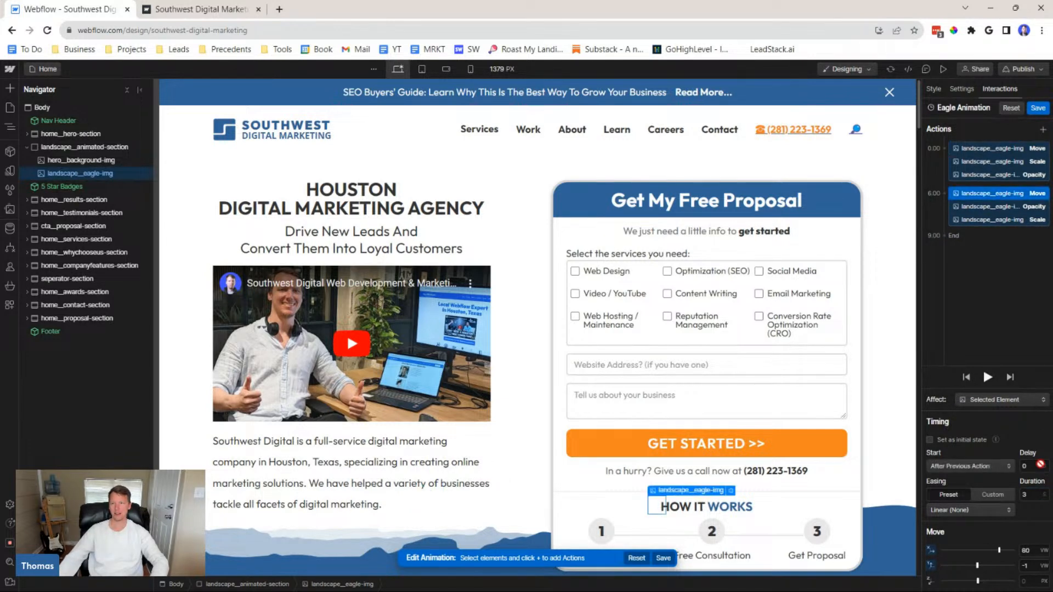
# Set the second Move action's duration to 6 seconds and preview the animation
pyautogui.doubleClick(1034, 494)
pyautogui.write('6')
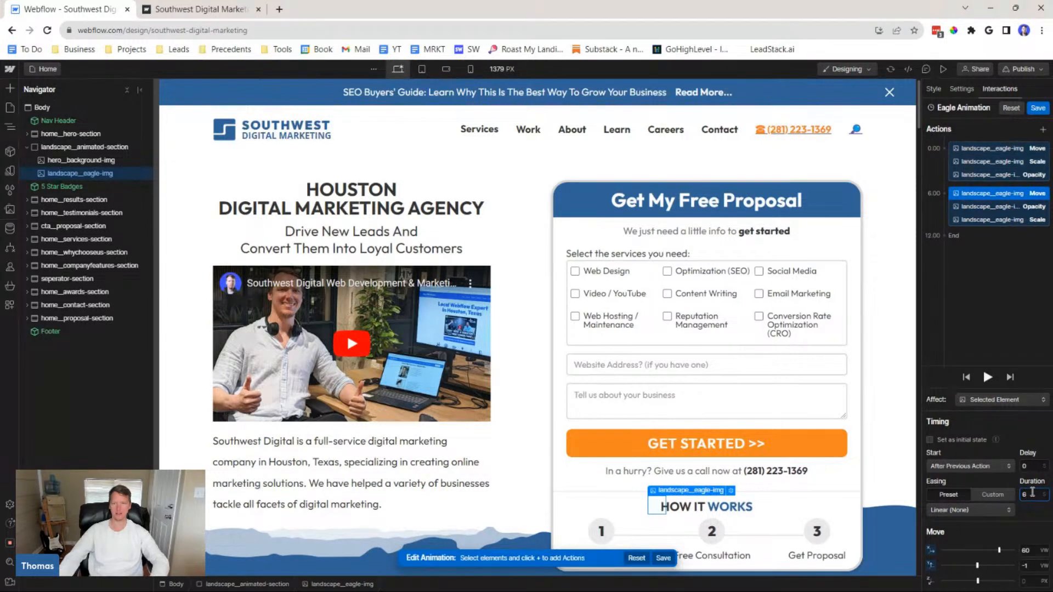
pyautogui.click(987, 377)
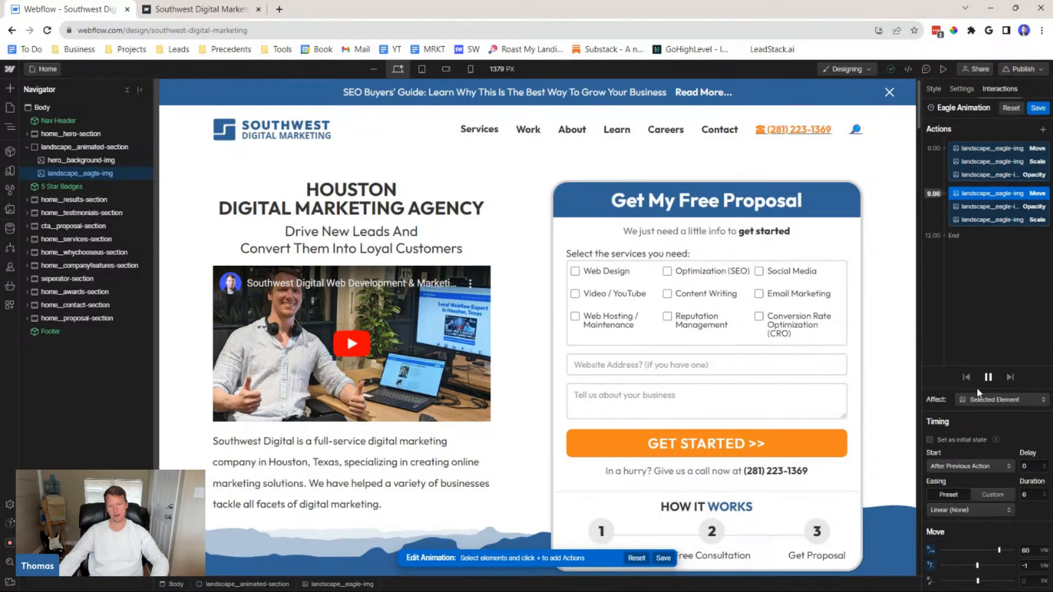
# Set the first Move action's vertical distance to -2 VW, check the second Move action and preview the animation
pyautogui.click(1016, 153)
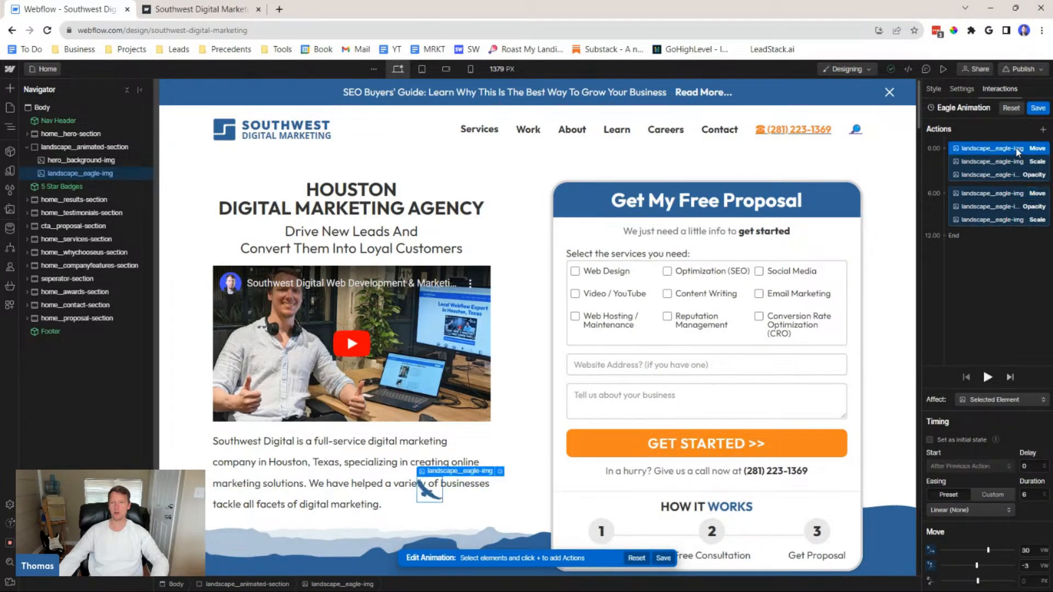
pyautogui.click(1032, 568)
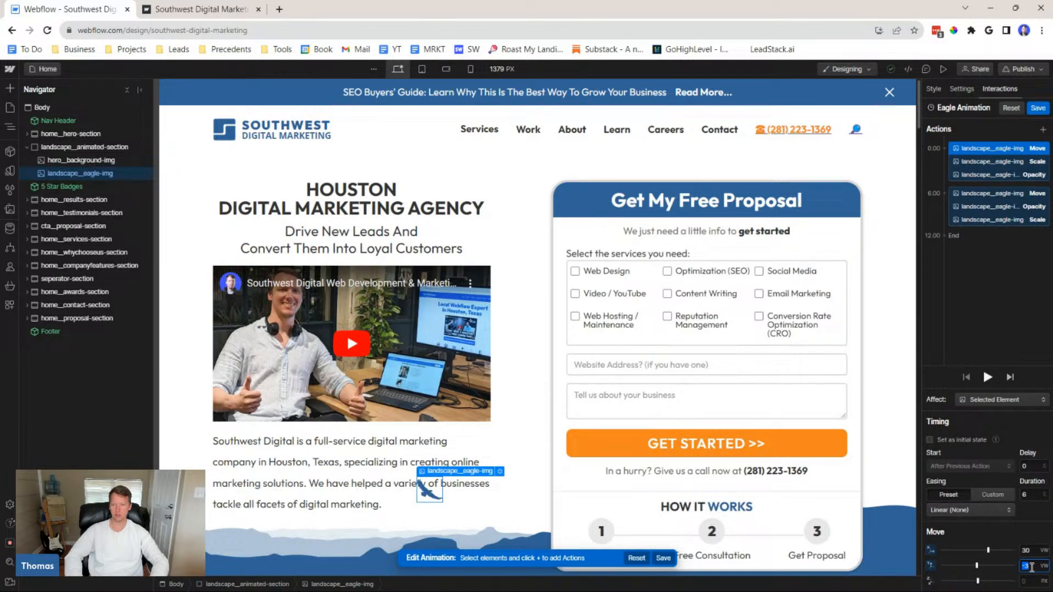
pyautogui.press('Up')
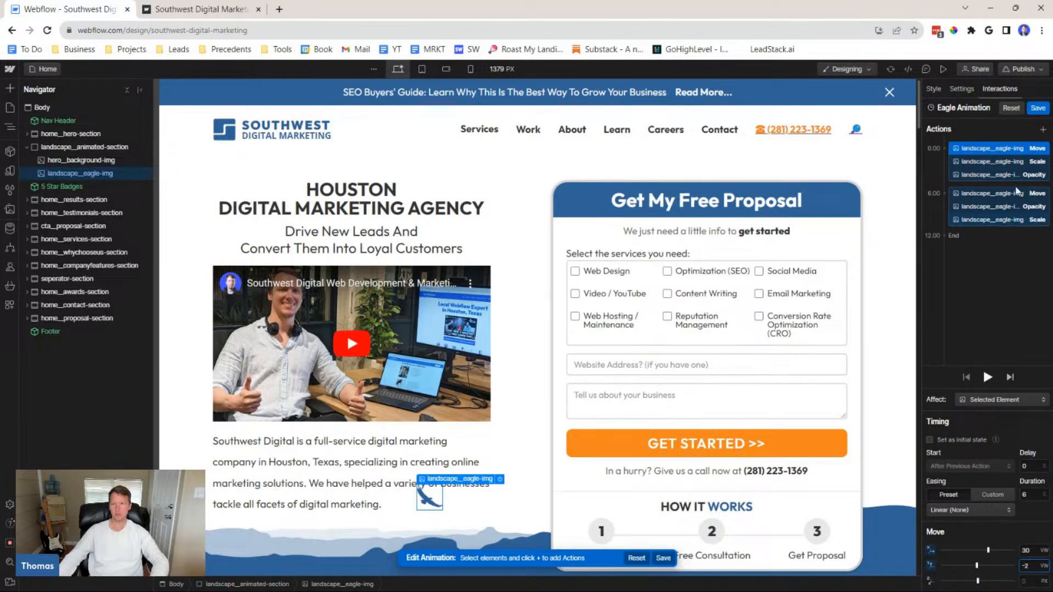
pyautogui.click(1008, 194)
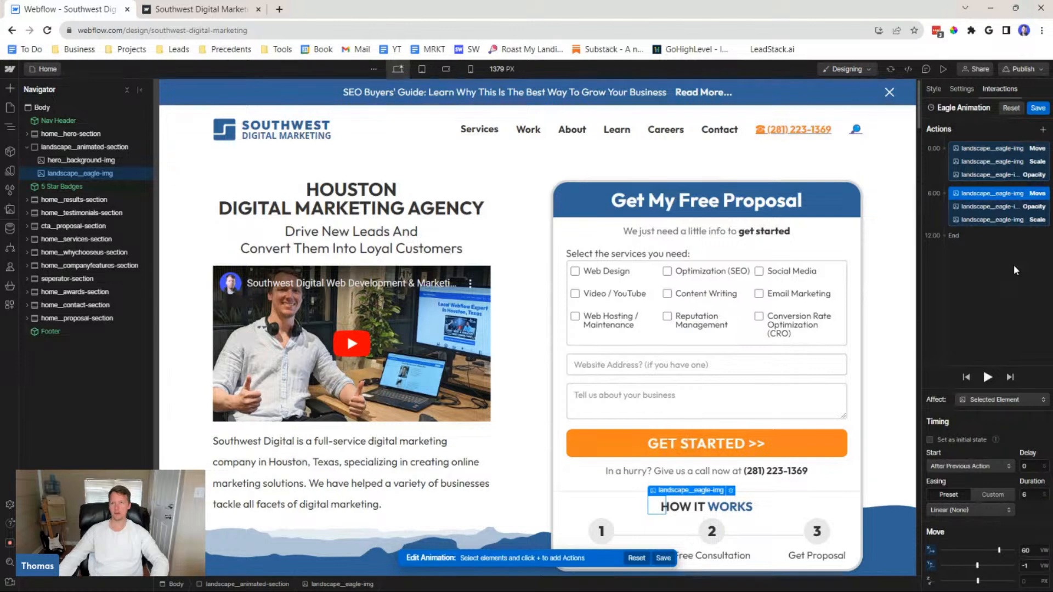
pyautogui.click(988, 380)
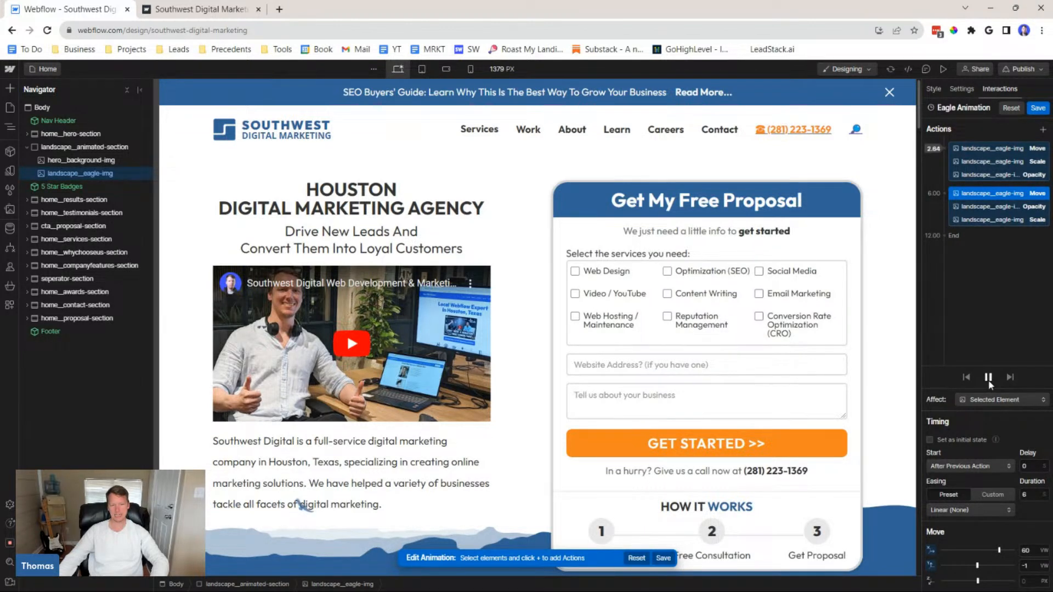
# Set the duration of both Move actions to 10 seconds
pyautogui.click(1028, 148)
pyautogui.click(1031, 495)
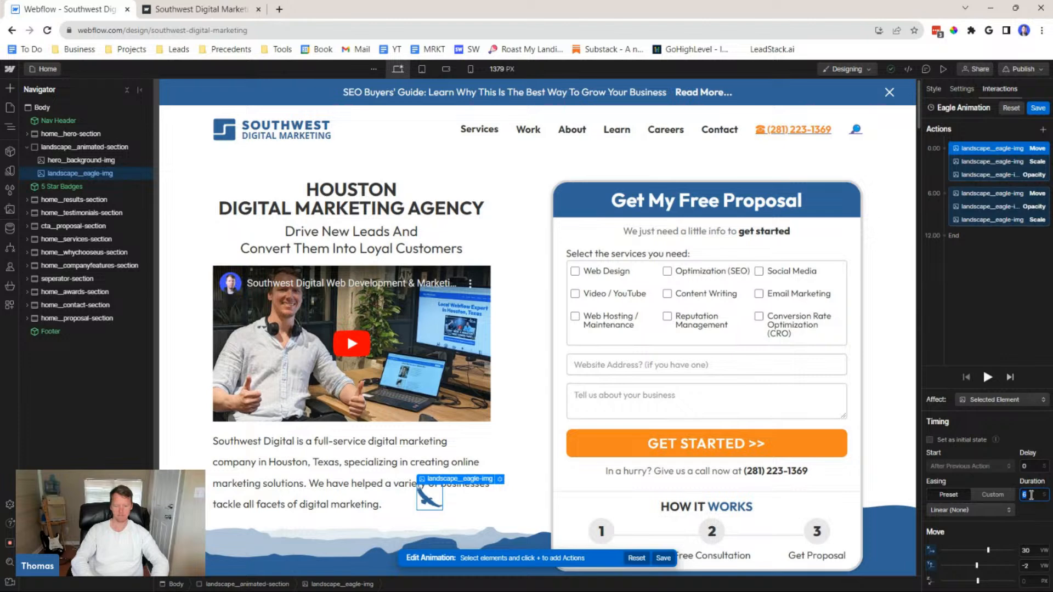
pyautogui.write('10')
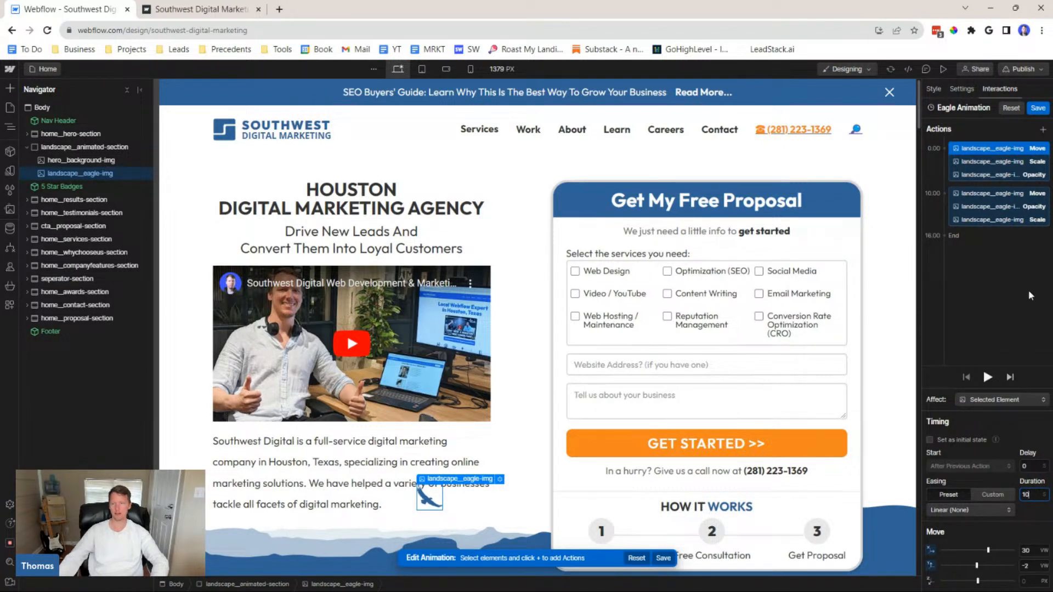
pyautogui.click(1021, 196)
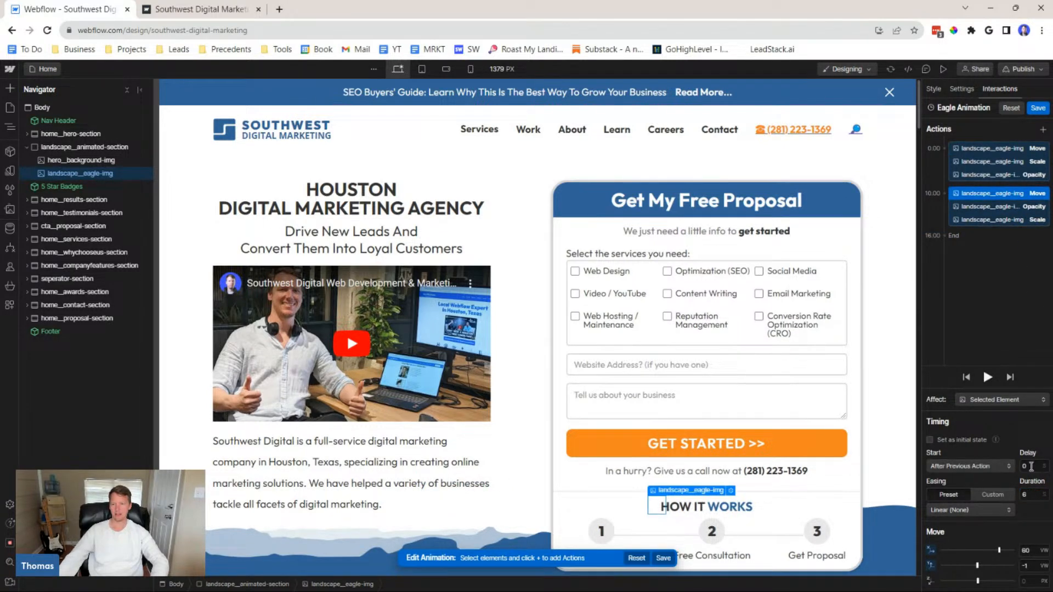
pyautogui.write('10')
# Publish the site to the staging domain and watch the eagle animation on the published home page
pyautogui.click(1039, 70)
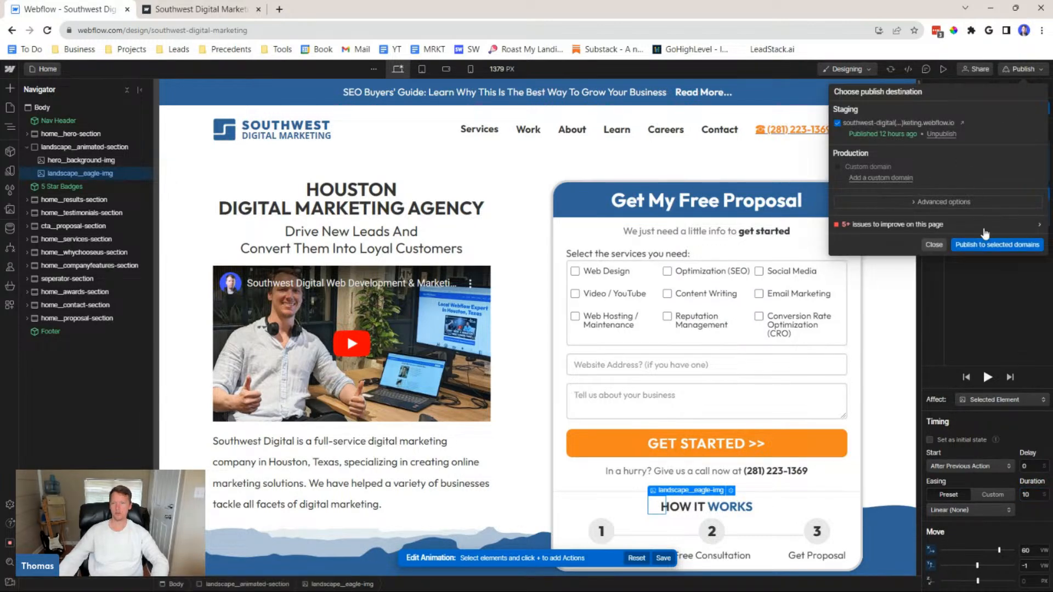
pyautogui.click(973, 245)
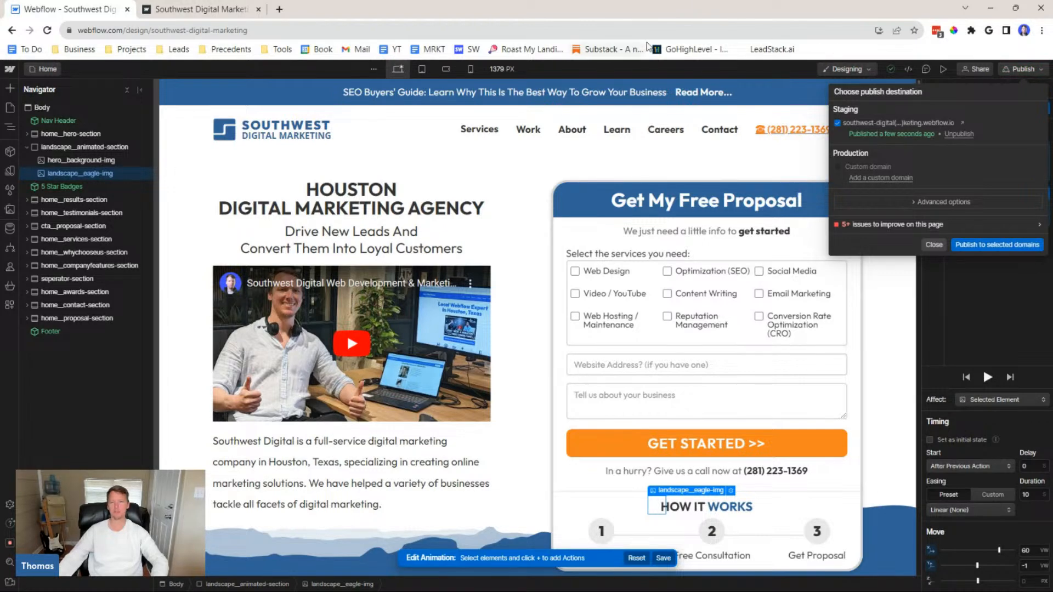
pyautogui.click(200, 9)
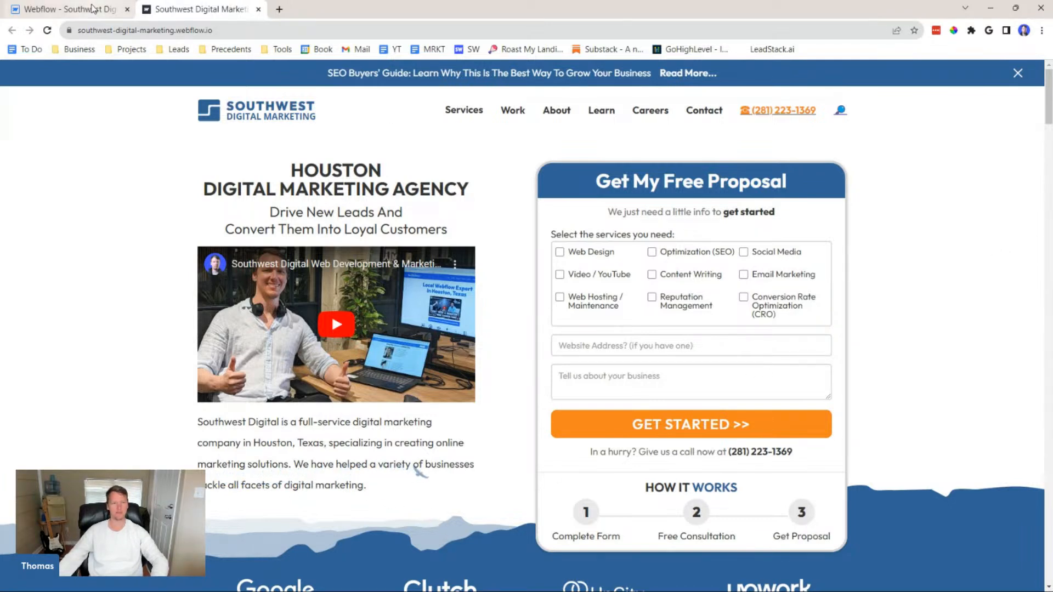
pyautogui.scroll(-3, 355, 385)
pyautogui.scroll(3, 356, 385)
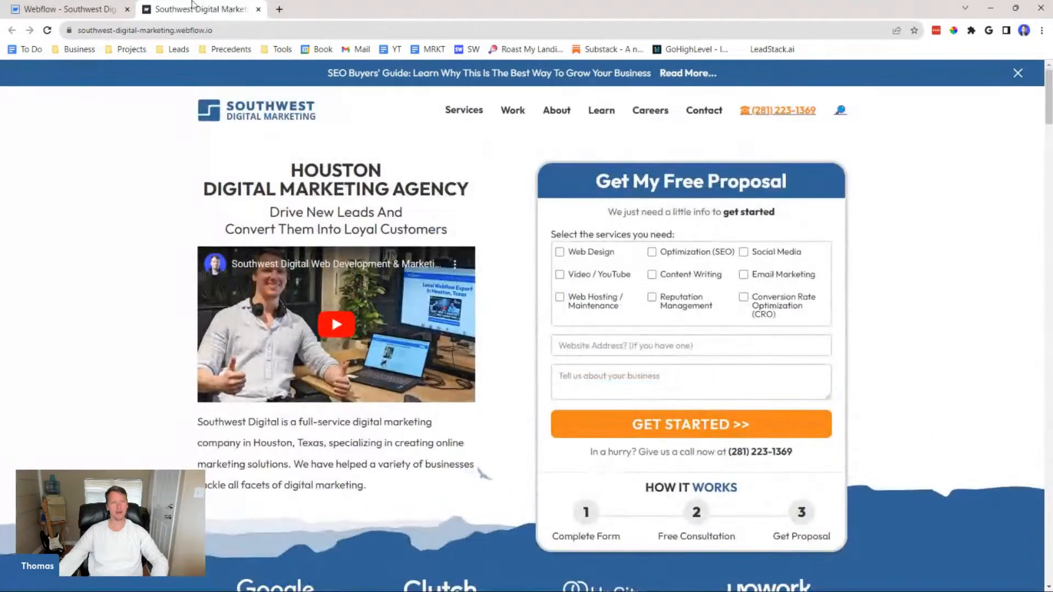
# Back in the Webflow Designer, set the top offset of the landscape__eagle-img element's absolute position to -2%
pyautogui.click(63, 9)
pyautogui.click(926, 271)
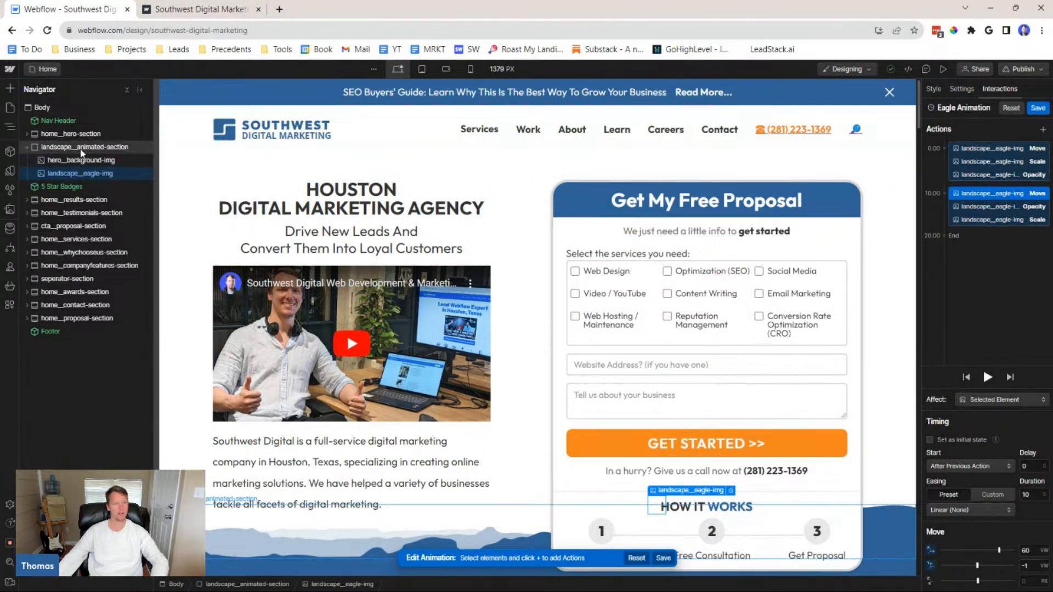
pyautogui.click(86, 173)
pyautogui.press('s')
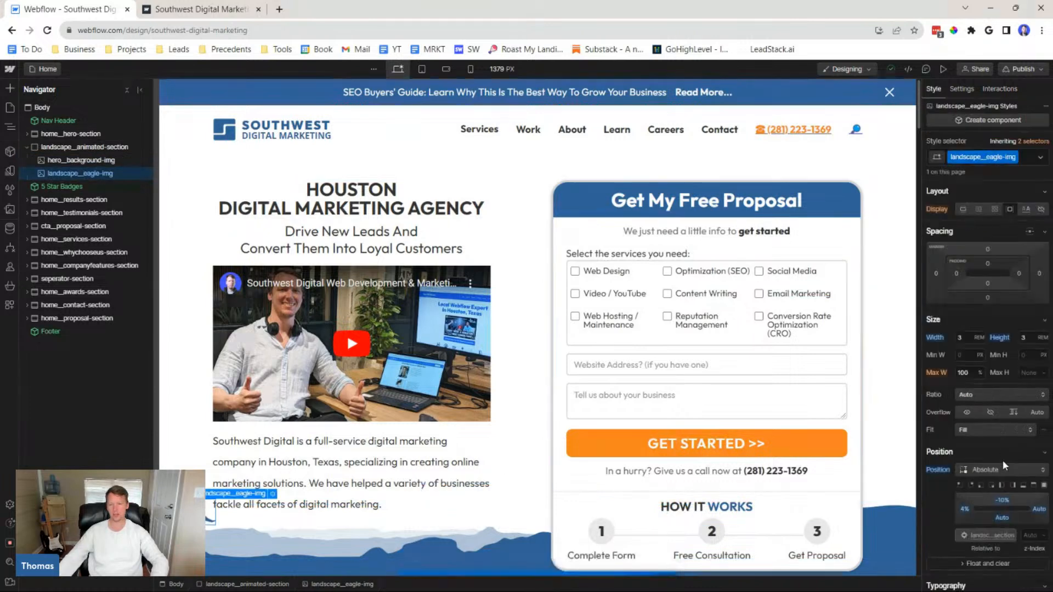
pyautogui.click(1003, 501)
pyautogui.press('Down')
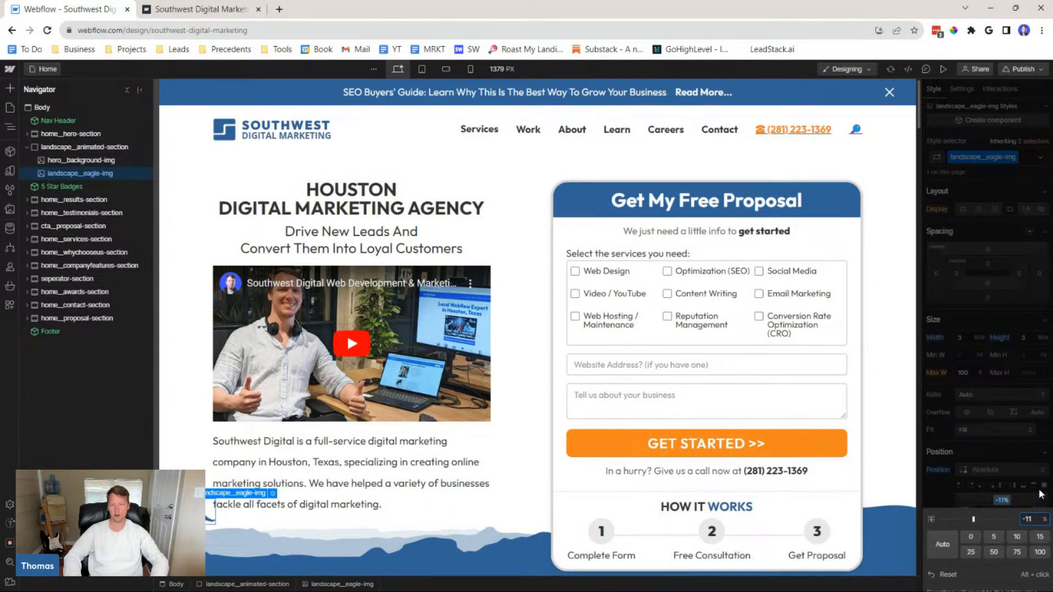
pyautogui.press('BackSpace')
pyautogui.press('BackSpace')
pyautogui.write('2')
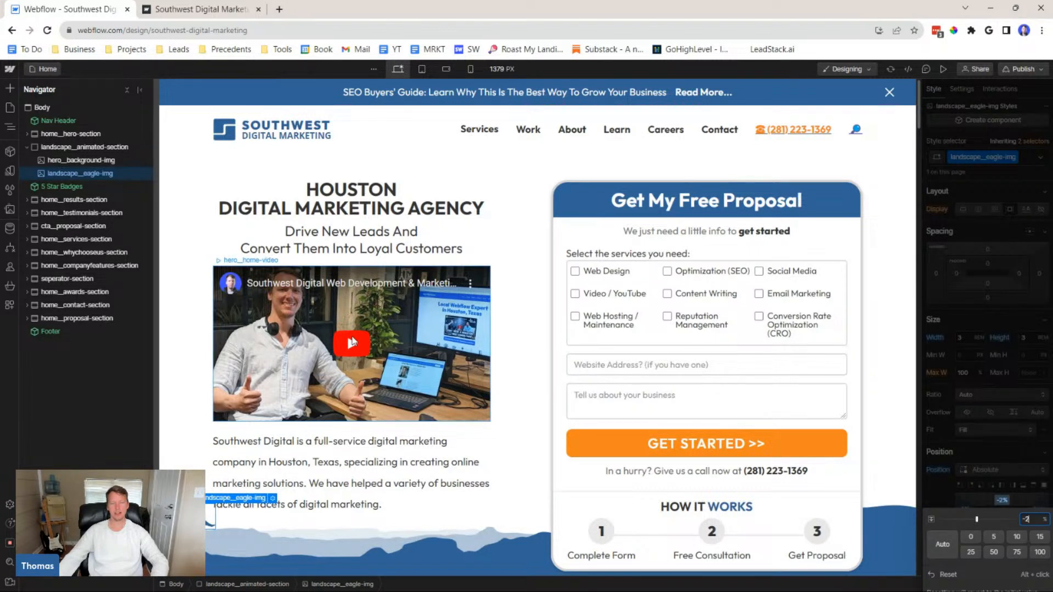
pyautogui.press('Return')
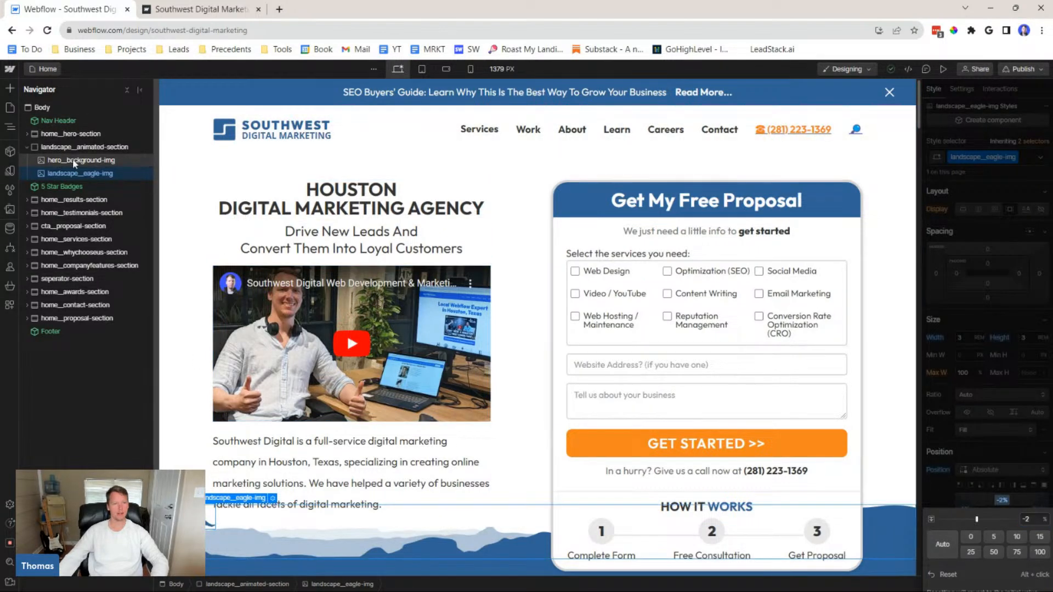
pyautogui.click(73, 160)
pyautogui.click(72, 175)
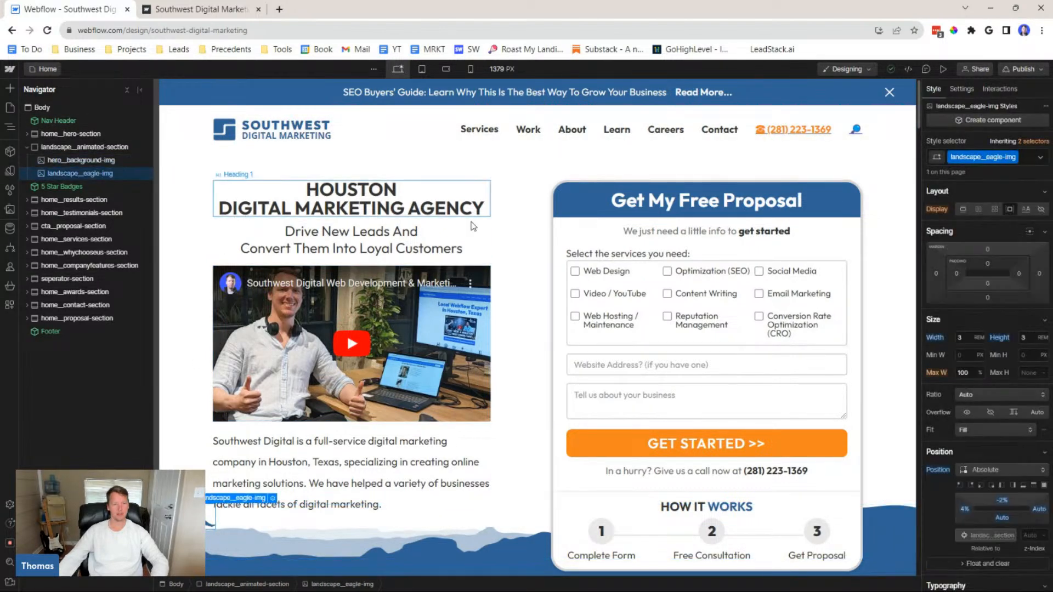
# Reopen the page-load Eagle Animation and add an Opacity action for the eagle at 0%, set as initial state
pyautogui.click(990, 91)
pyautogui.click(975, 290)
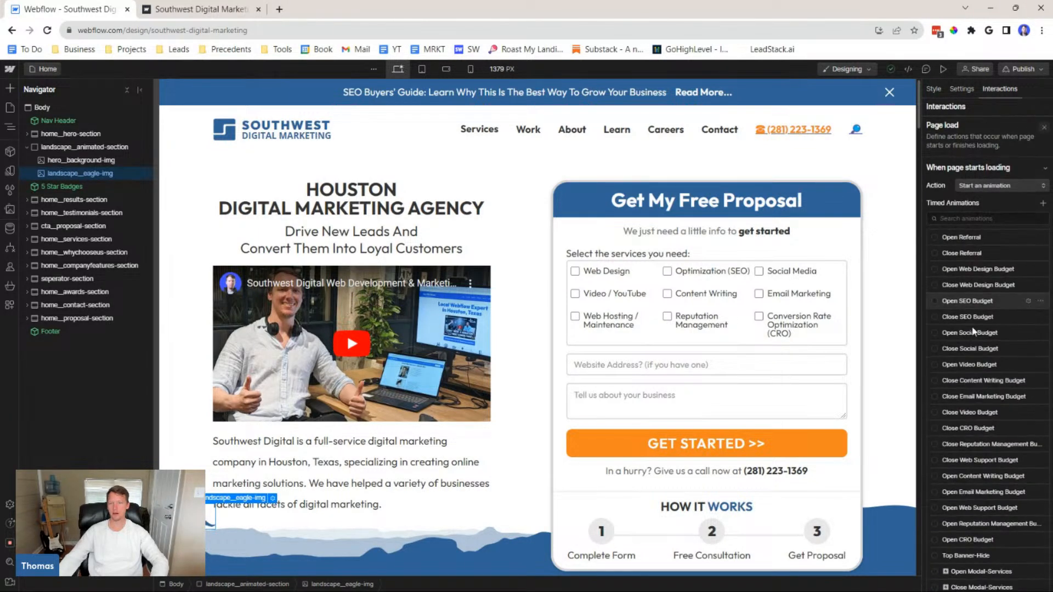
pyautogui.click(982, 546)
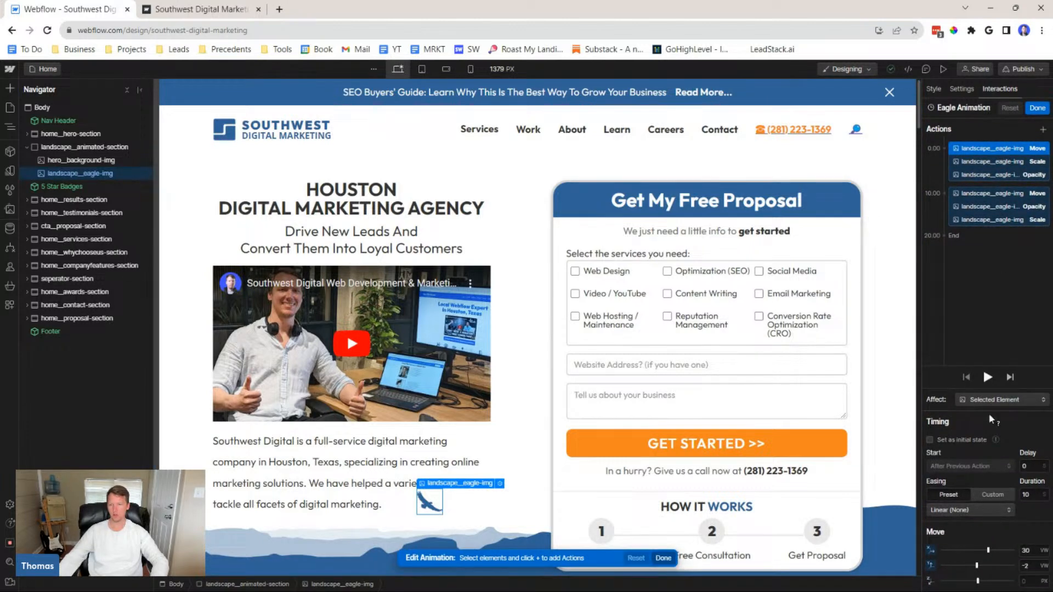
pyautogui.click(1042, 129)
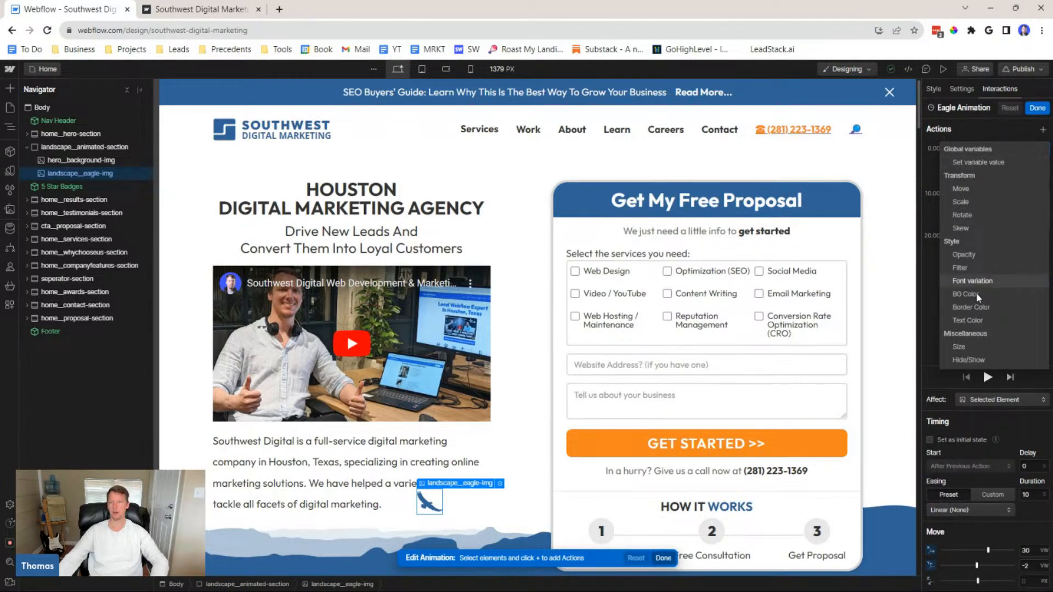
pyautogui.click(979, 256)
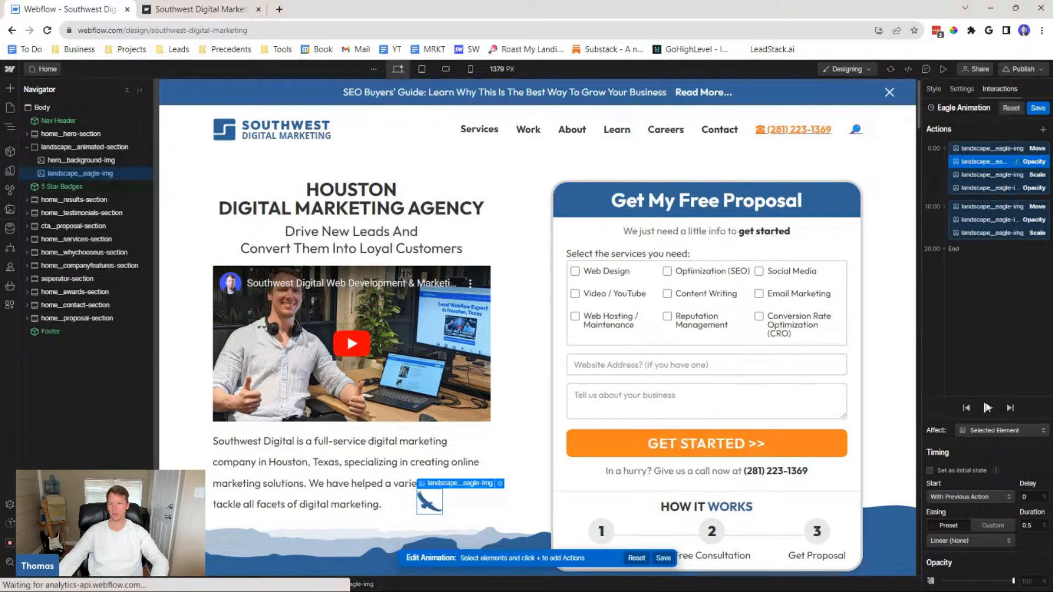
pyautogui.click(960, 470)
pyautogui.moveTo(954, 581); pyautogui.dragTo(912, 583)
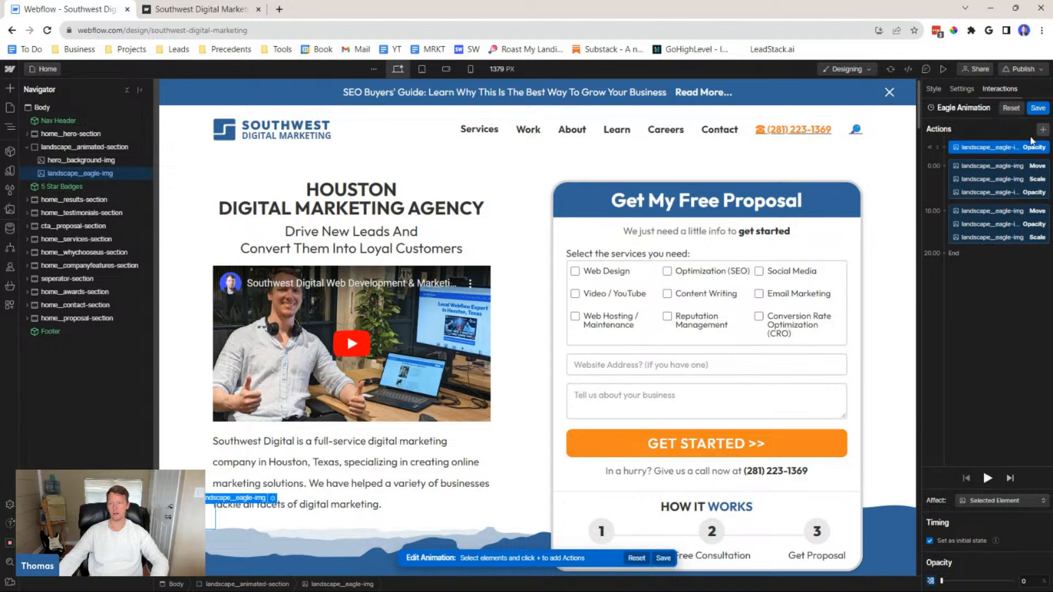
# Duplicate the initial-state Opacity action, set the copy's opacity to 100% and preview the animation
pyautogui.rightClick(1006, 149)
pyautogui.click(1003, 187)
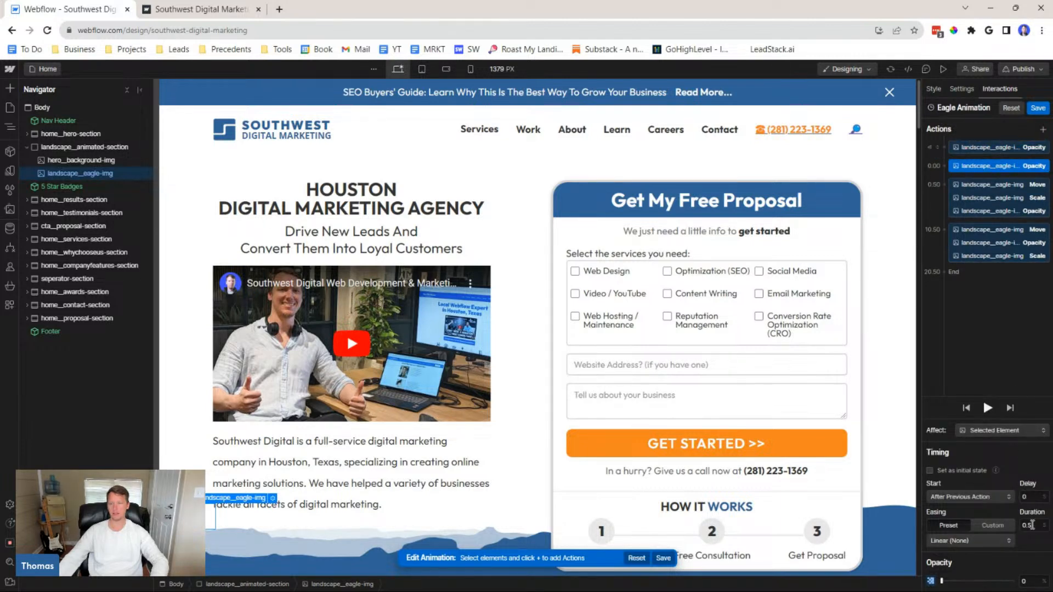
pyautogui.click(1031, 525)
pyautogui.click(940, 582)
pyautogui.moveTo(941, 582); pyautogui.dragTo(1030, 581)
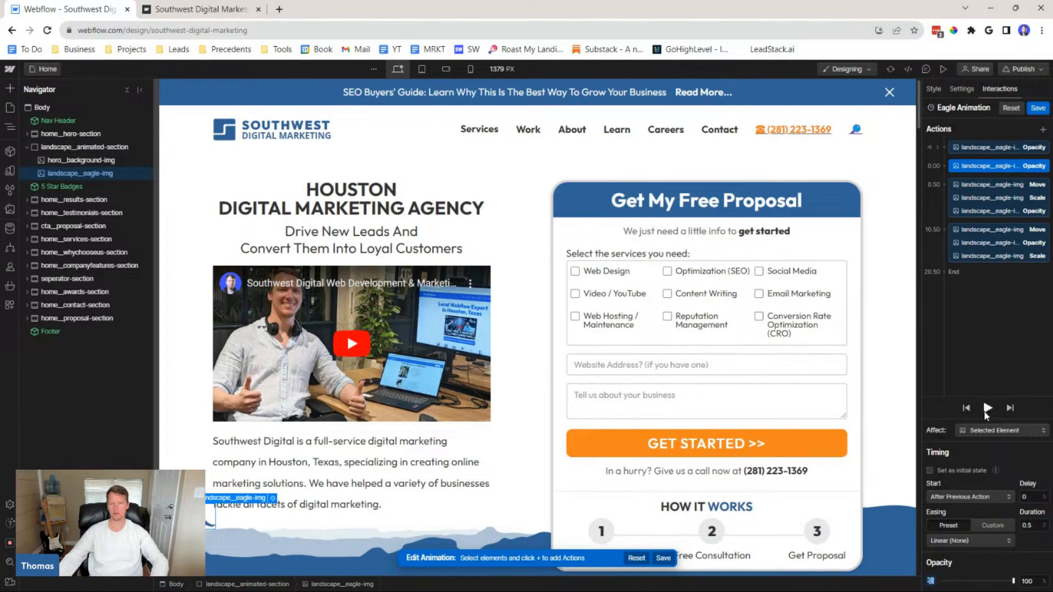
pyautogui.click(987, 408)
pyautogui.click(987, 409)
# Move the 100% Opacity action into the first group of simultaneous actions and preview the animation
pyautogui.moveTo(999, 169); pyautogui.dragTo(993, 180)
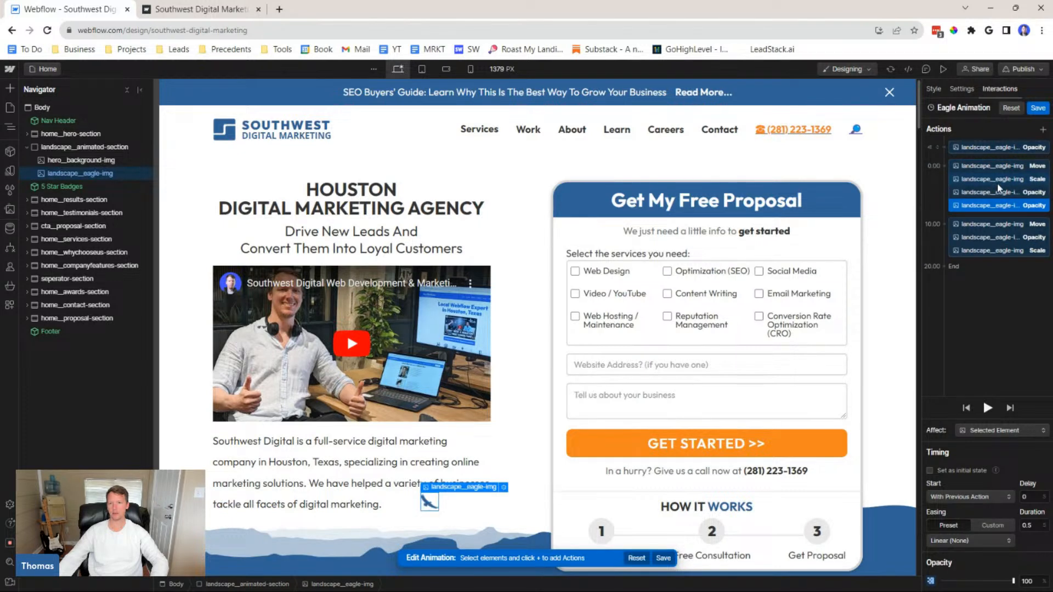
pyautogui.click(988, 408)
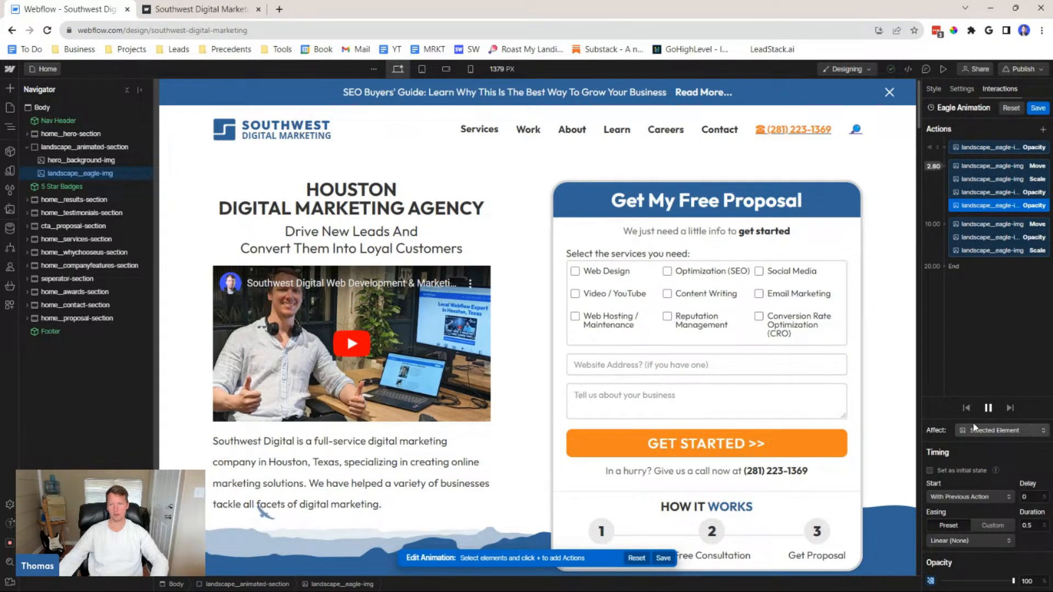
pyautogui.click(988, 408)
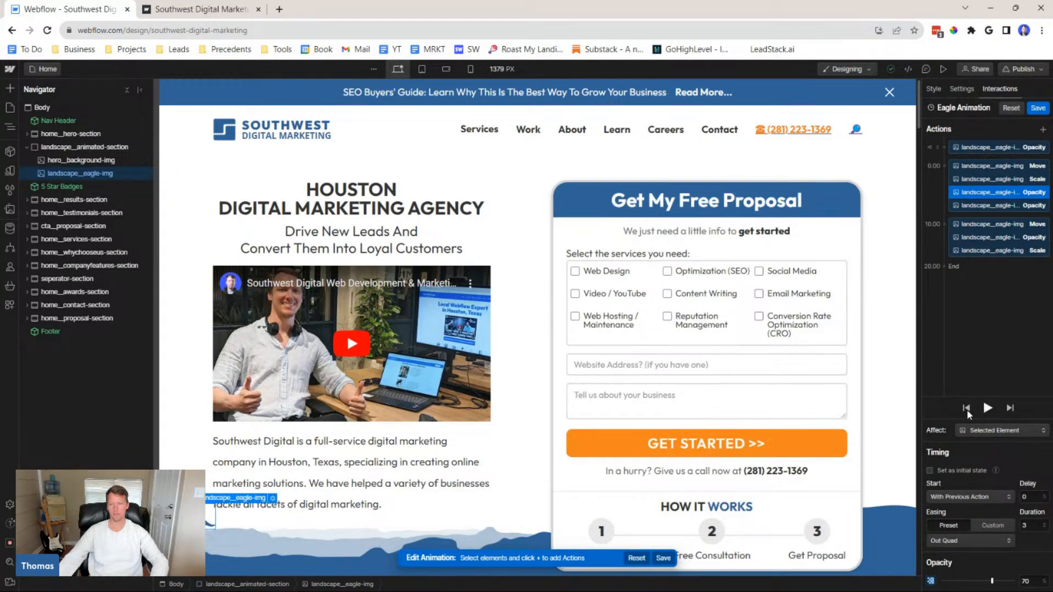
# Step back through the eagle's actions to the initial state and preview the animation from there
pyautogui.click(1010, 409)
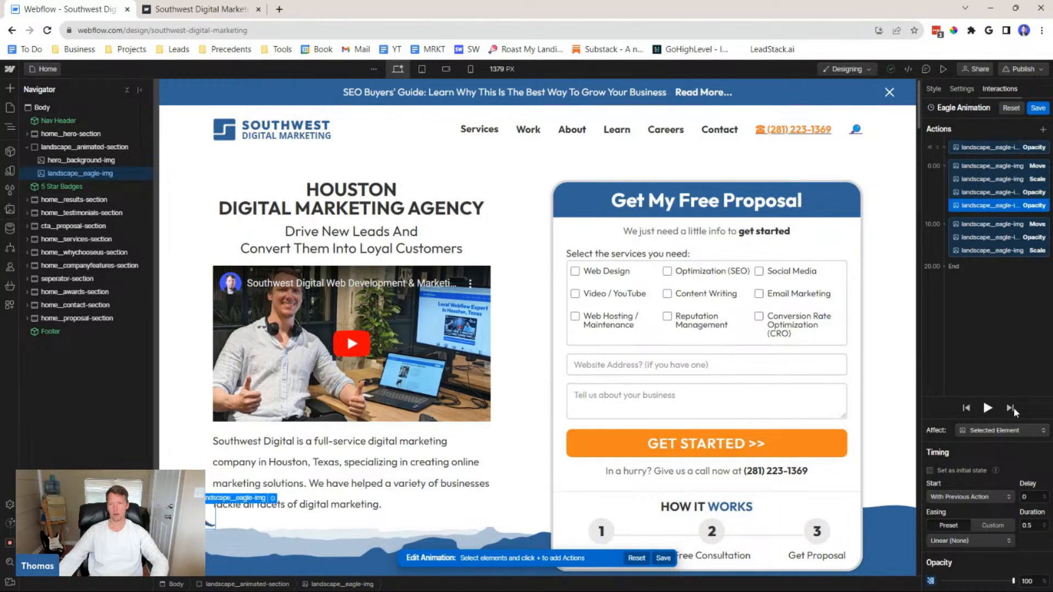
pyautogui.click(965, 409)
pyautogui.click(965, 409)
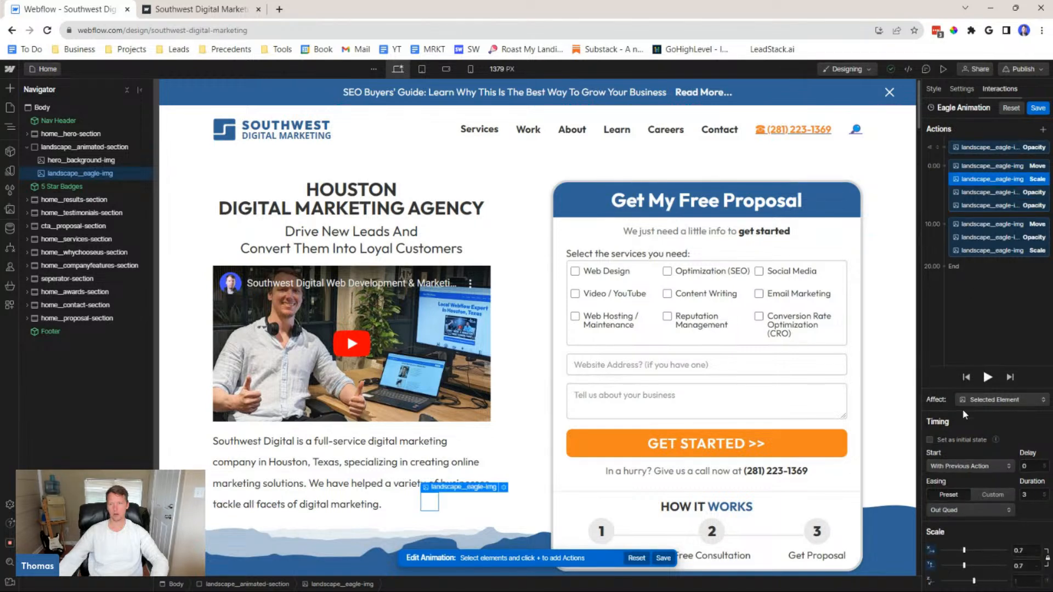
pyautogui.click(967, 378)
pyautogui.click(967, 378)
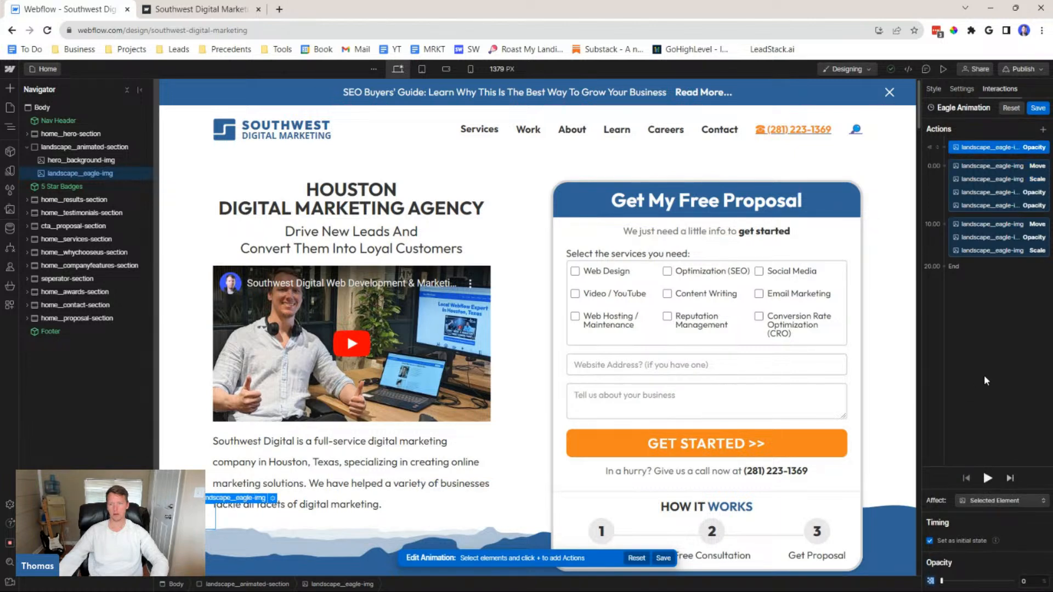
pyautogui.click(988, 478)
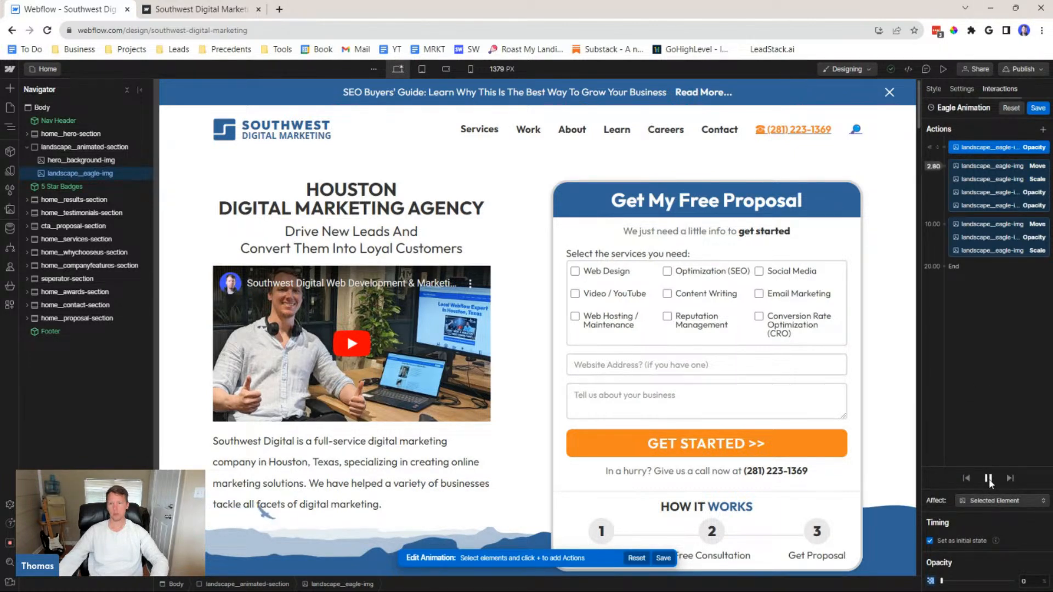
pyautogui.click(989, 479)
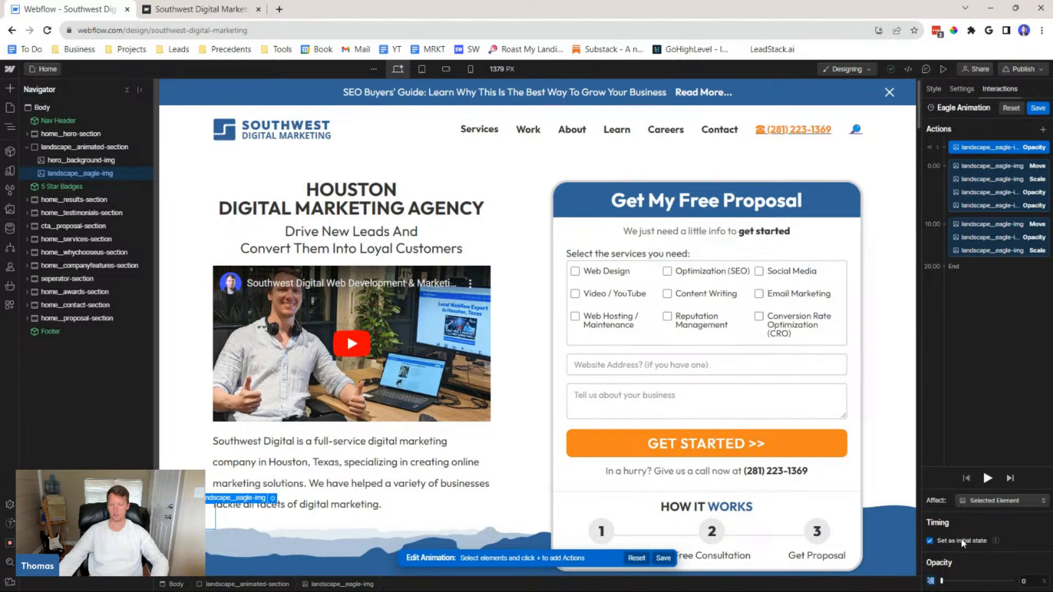
# Move the eagle's 100% Opacity action out of the first group into its own step right after the initial state
pyautogui.click(996, 192)
pyautogui.click(996, 206)
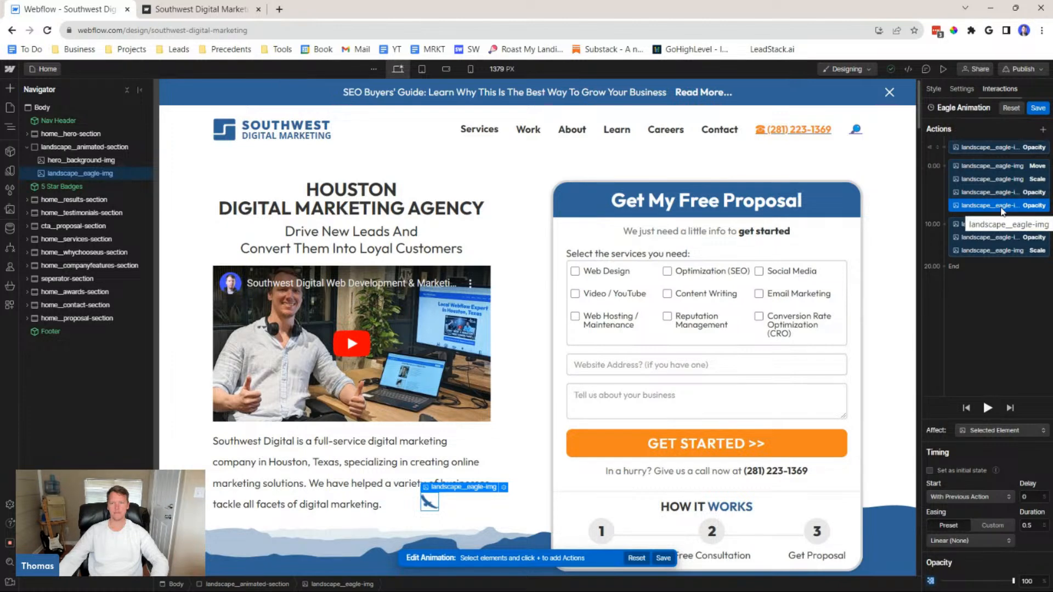
pyautogui.click(1004, 195)
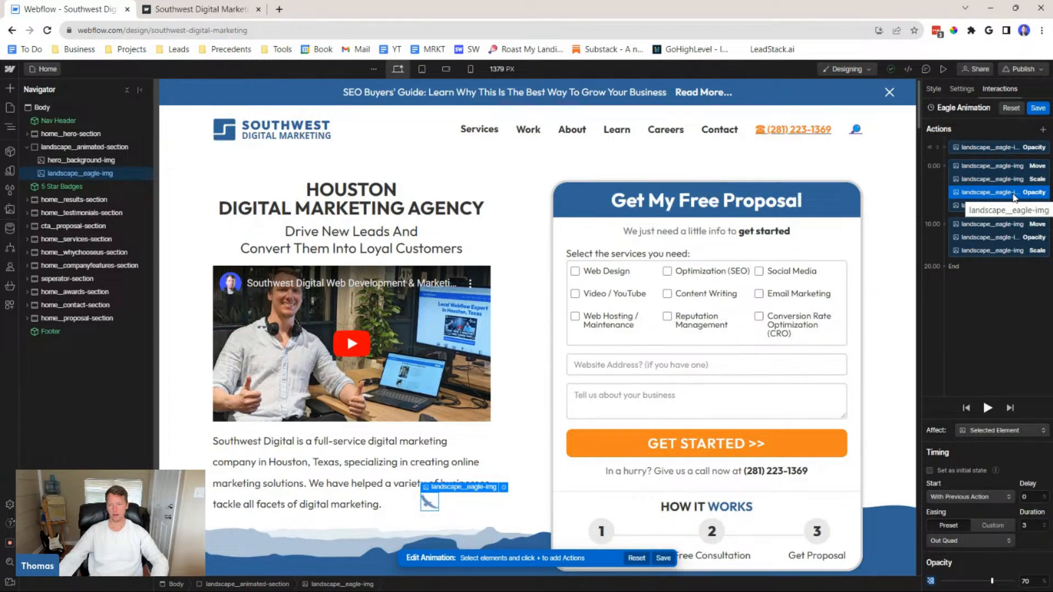
pyautogui.moveTo(1013, 207); pyautogui.dragTo(1009, 157)
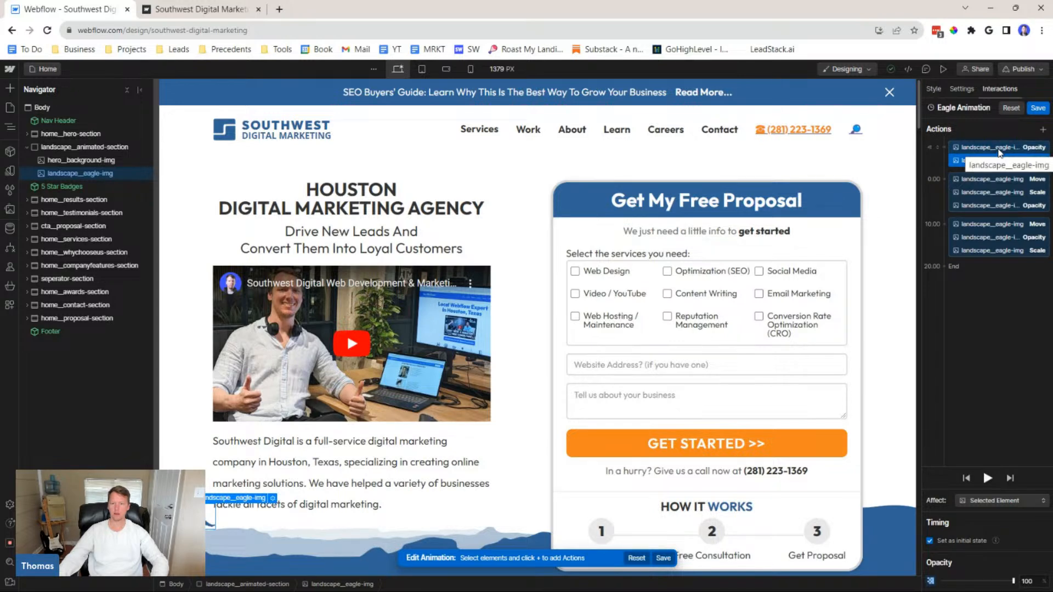
pyautogui.click(999, 149)
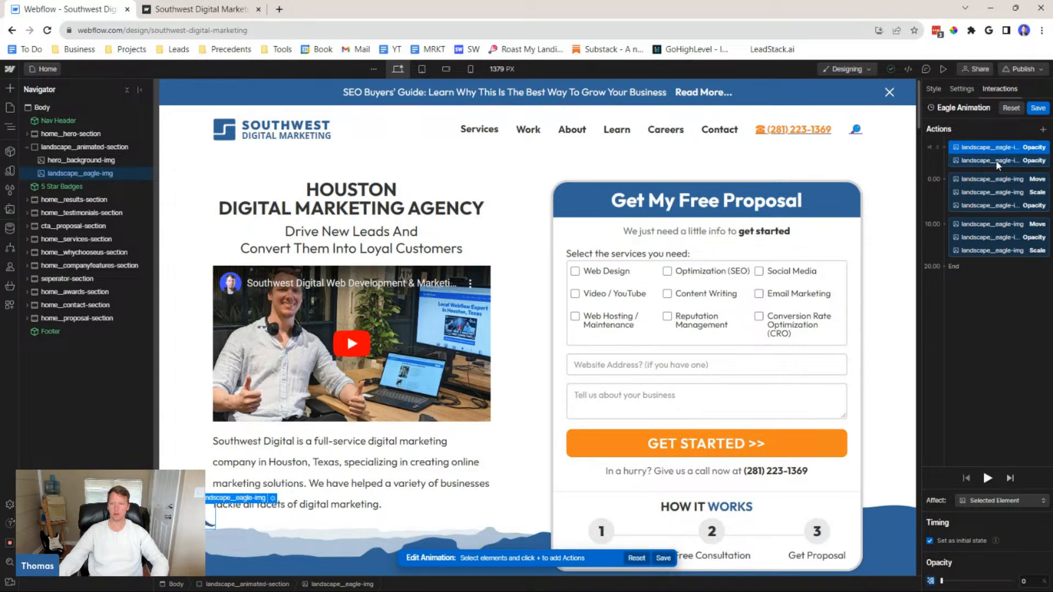
pyautogui.moveTo(996, 161); pyautogui.dragTo(999, 179)
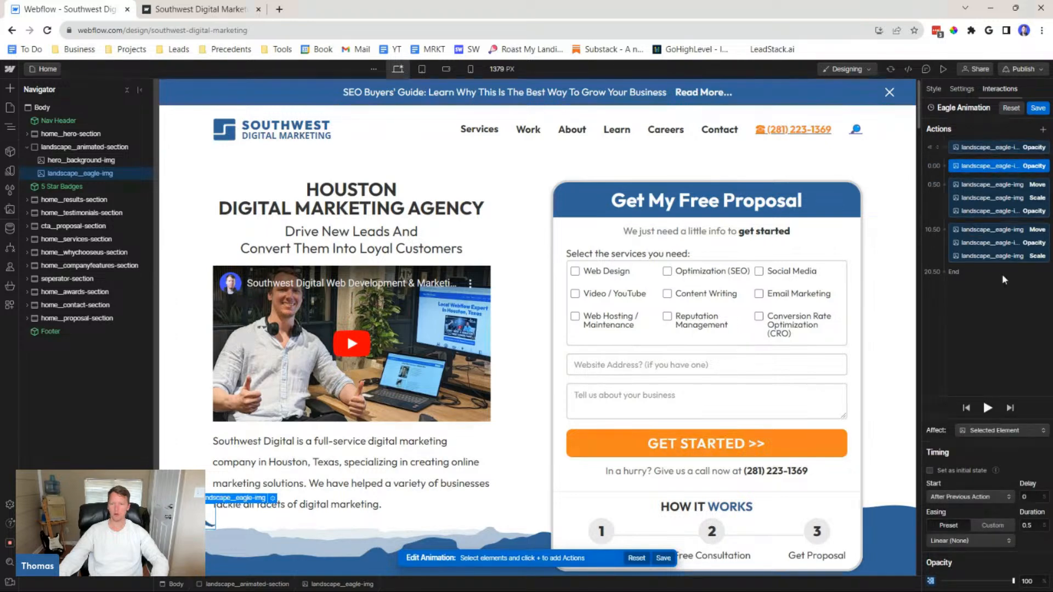
# Set the separate 100% Opacity action's duration to 0.1 seconds and preview the animation from the initial state
pyautogui.click(1033, 526)
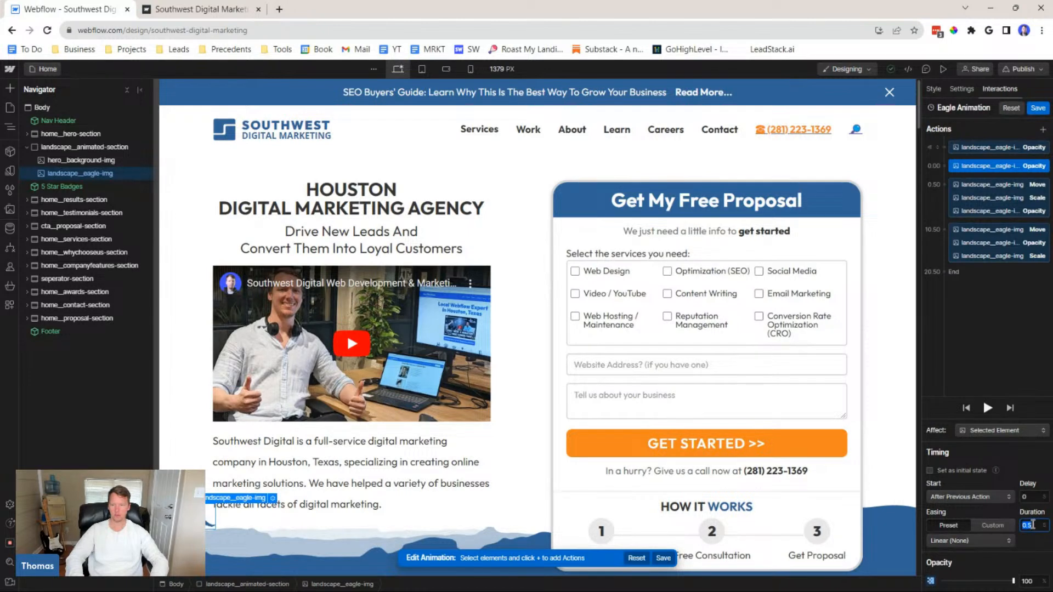
pyautogui.write('.')
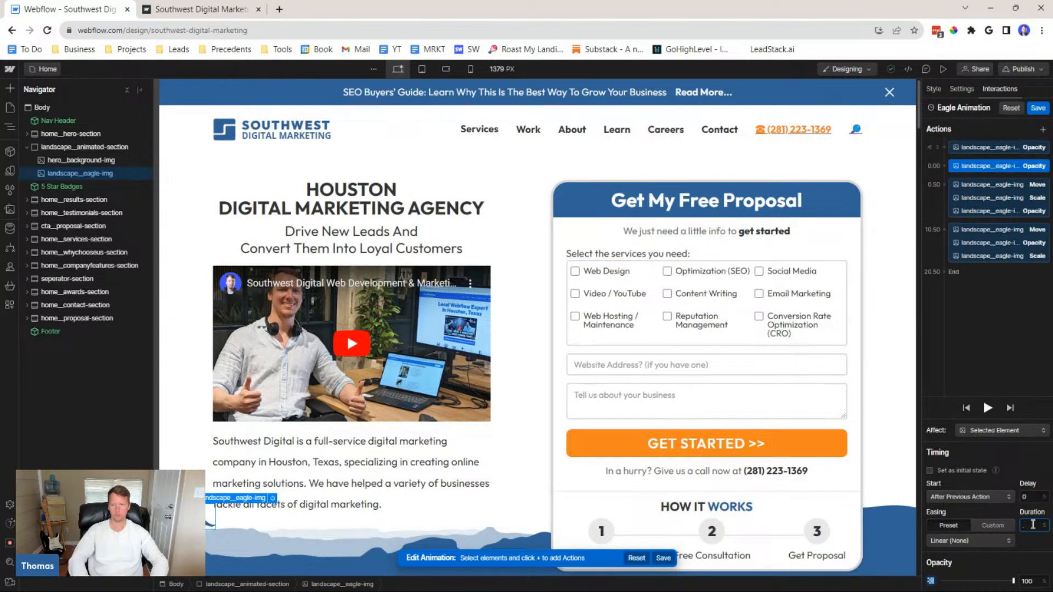
pyautogui.write('1')
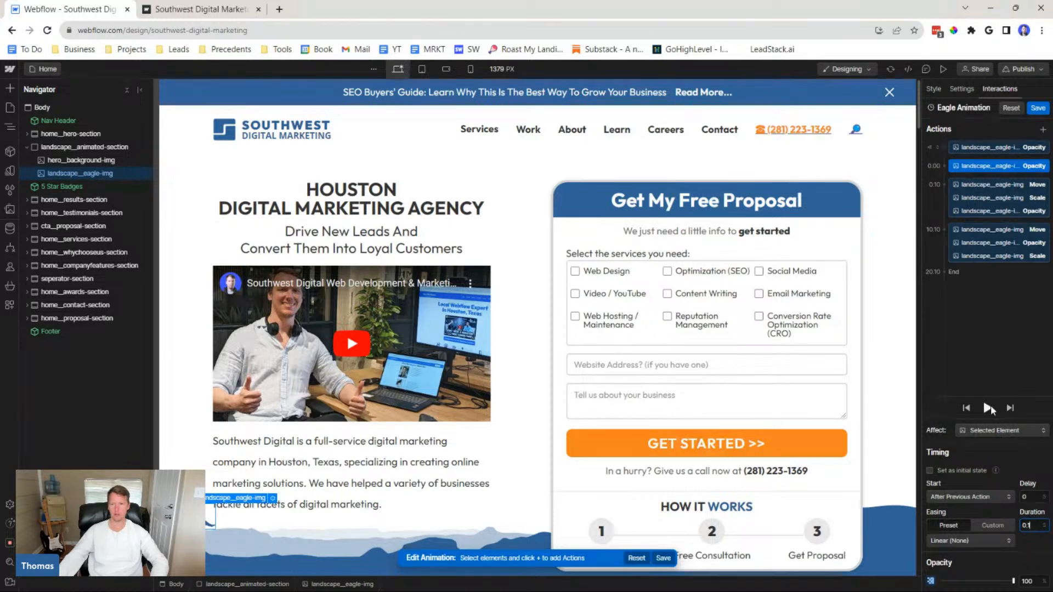
pyautogui.click(1011, 211)
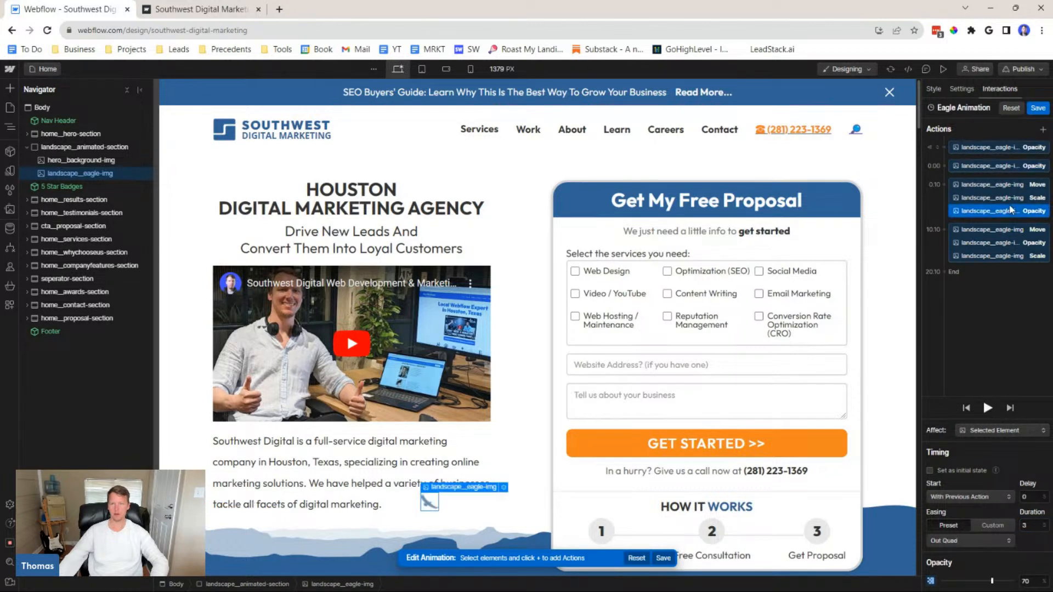
pyautogui.click(1029, 495)
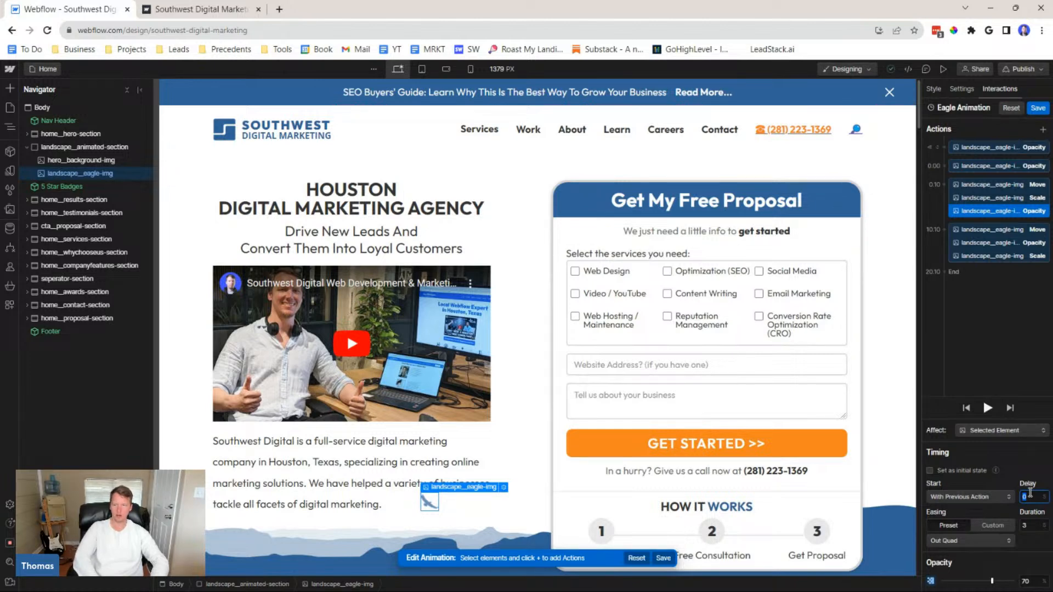
pyautogui.click(1009, 147)
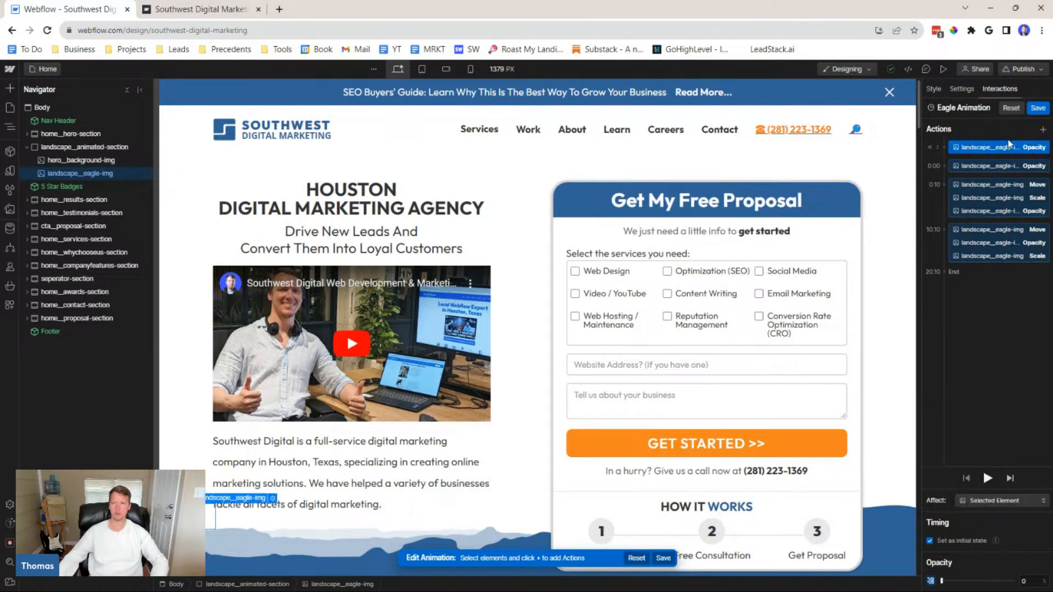
pyautogui.click(989, 477)
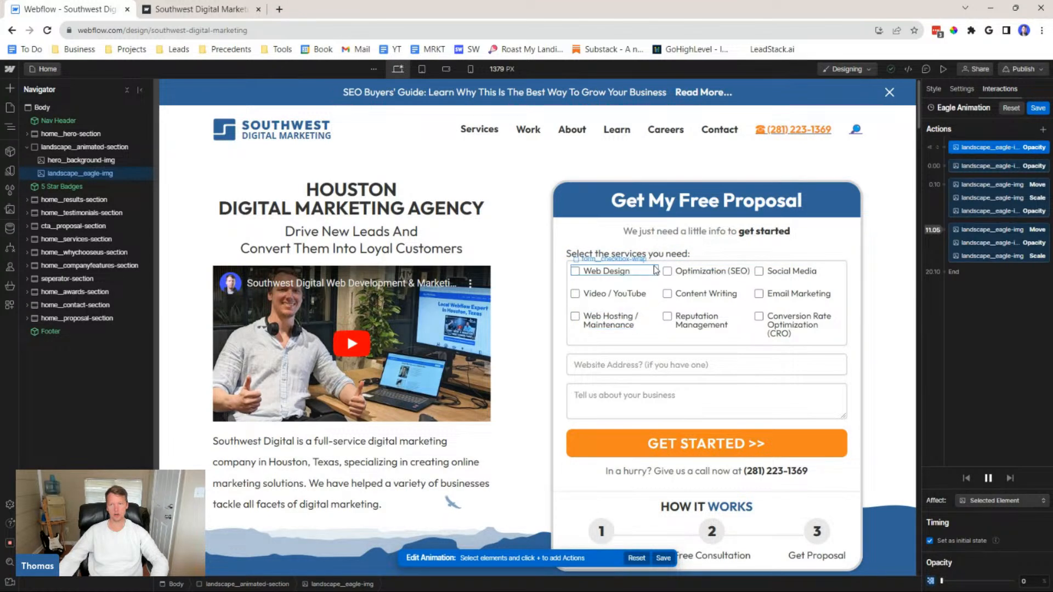
# Set the eagle's horizontal move to 20 VW in the first Move action and 40 VW in the second
pyautogui.click(982, 186)
pyautogui.click(1030, 550)
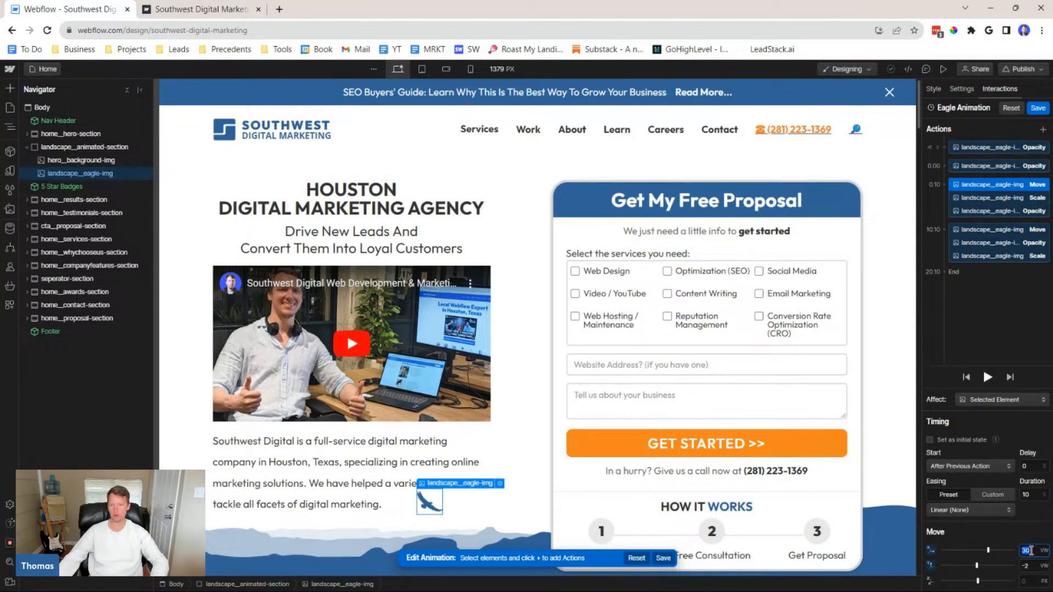
pyautogui.write('20')
pyautogui.press('Return')
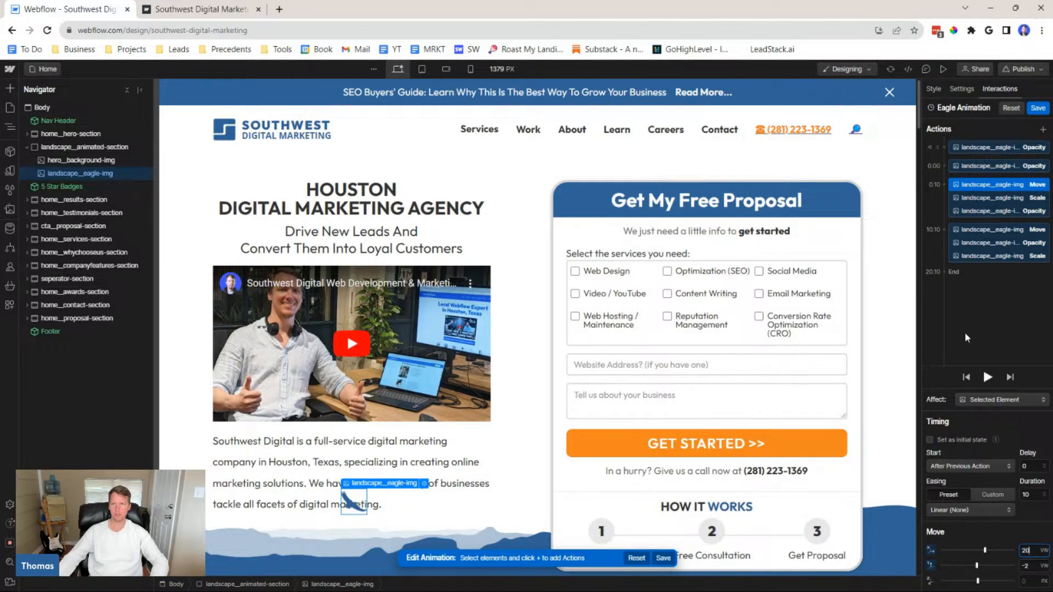
pyautogui.click(991, 230)
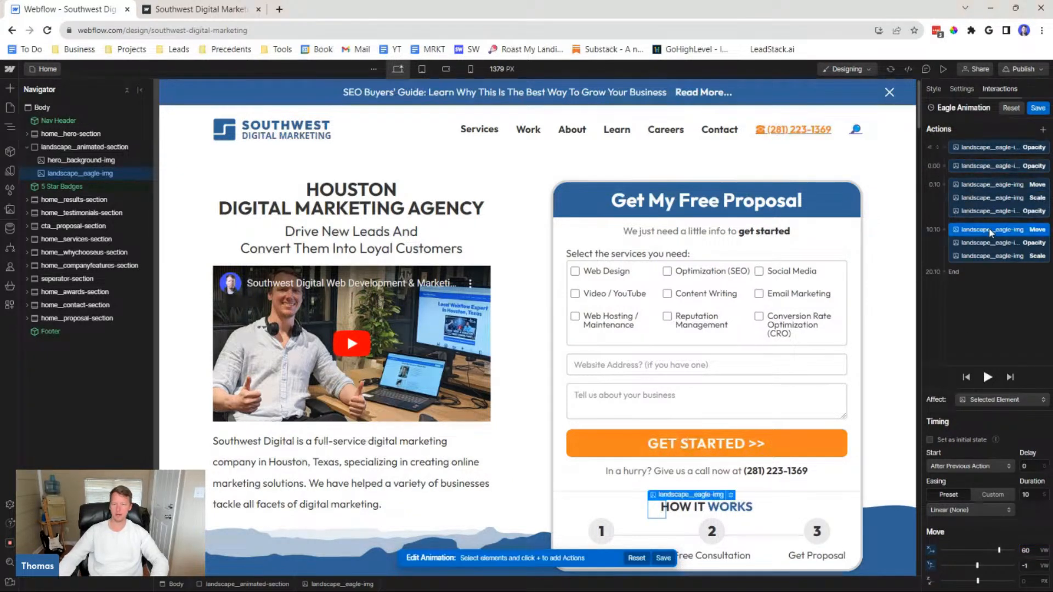
pyautogui.click(1026, 550)
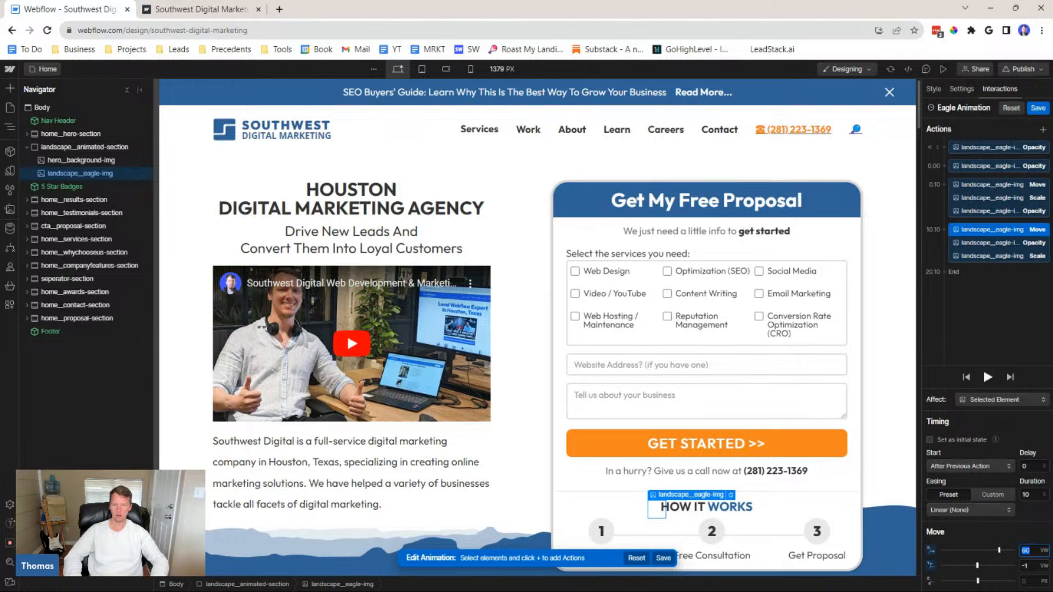
pyautogui.write('40')
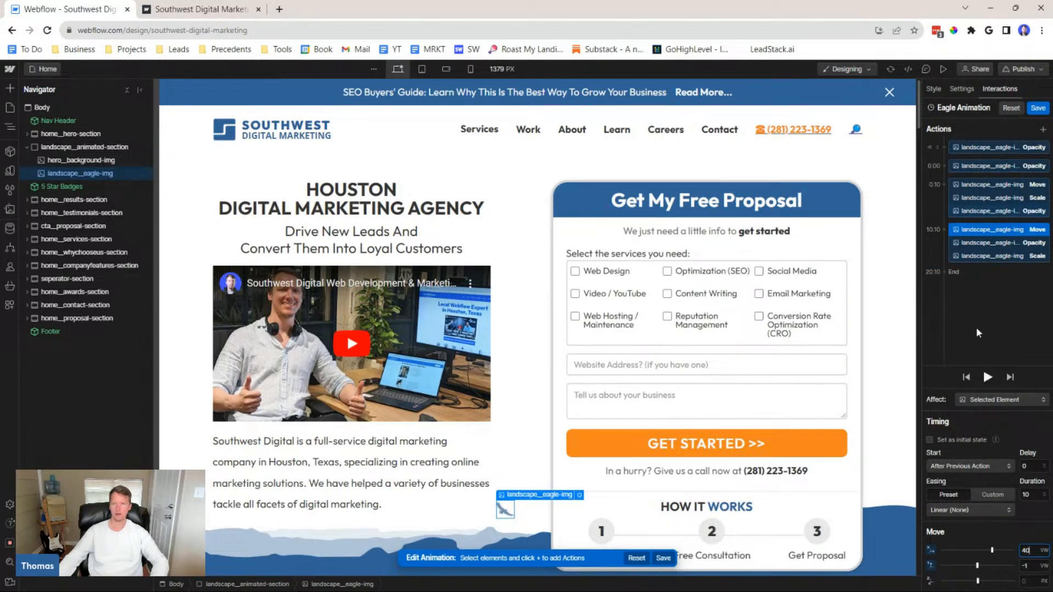
# Preview the animation with the shortened moves, stop it and inspect the first group's Scale action
pyautogui.click(966, 377)
pyautogui.click(966, 378)
pyautogui.click(988, 535)
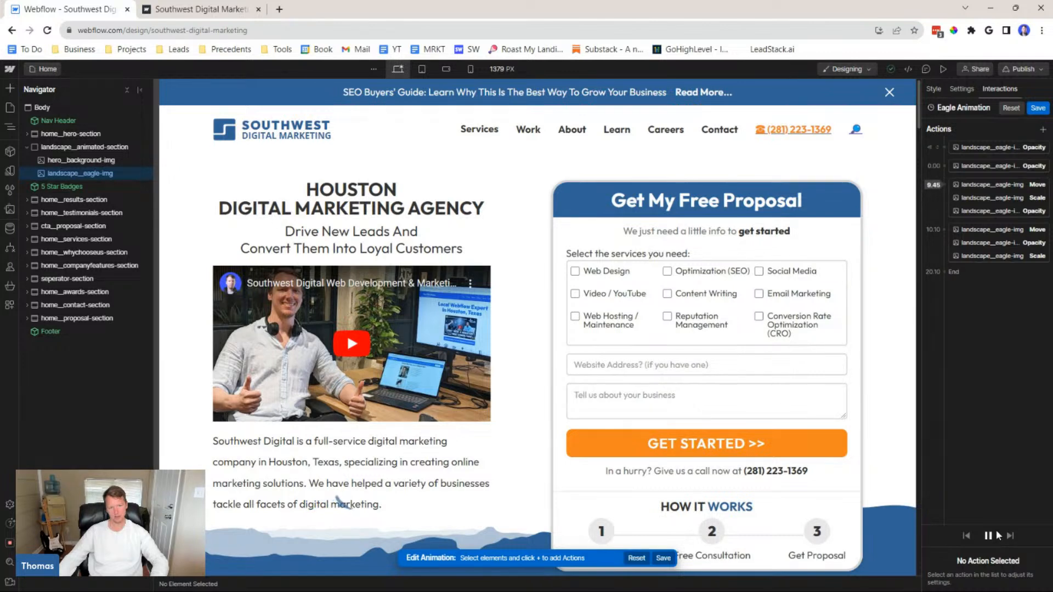
pyautogui.click(987, 537)
pyautogui.click(1002, 149)
pyautogui.click(997, 197)
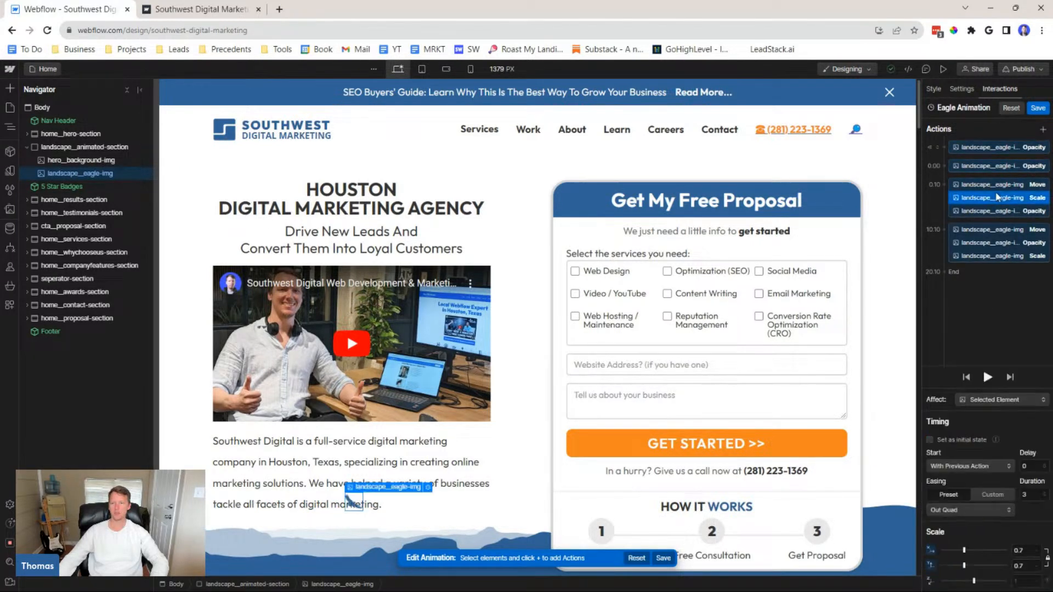
# Try a horizontal move of 10 VW in the first Move action and undo it
pyautogui.click(995, 187)
pyautogui.click(1027, 549)
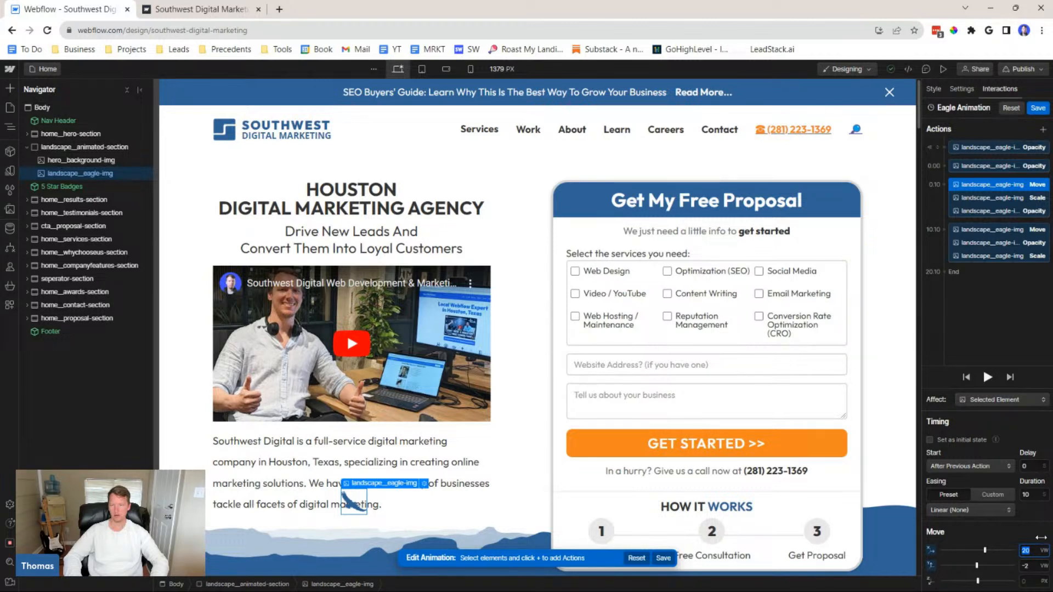
pyautogui.write('10')
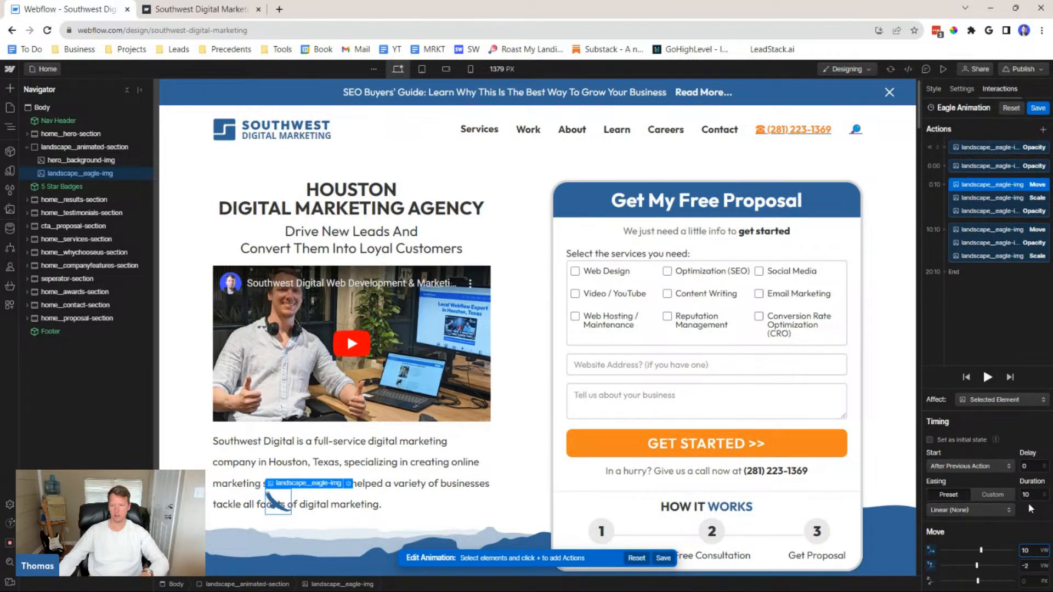
pyautogui.hotkey('ctrl', 'z')
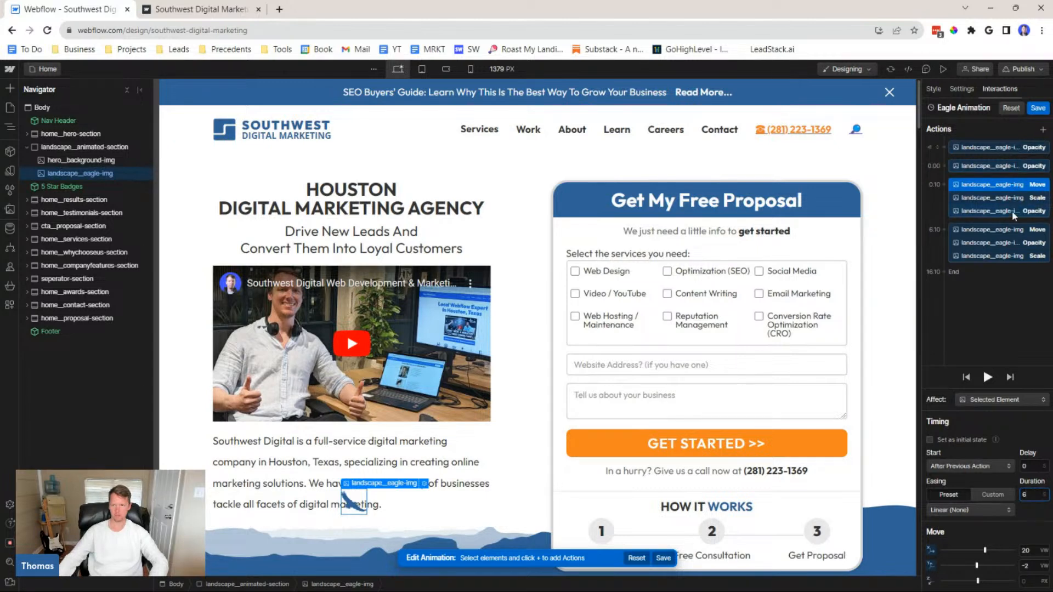
# Reduce the first Move action's duration to 5 seconds and the second Move action's duration to 6 seconds
pyautogui.press('Down')
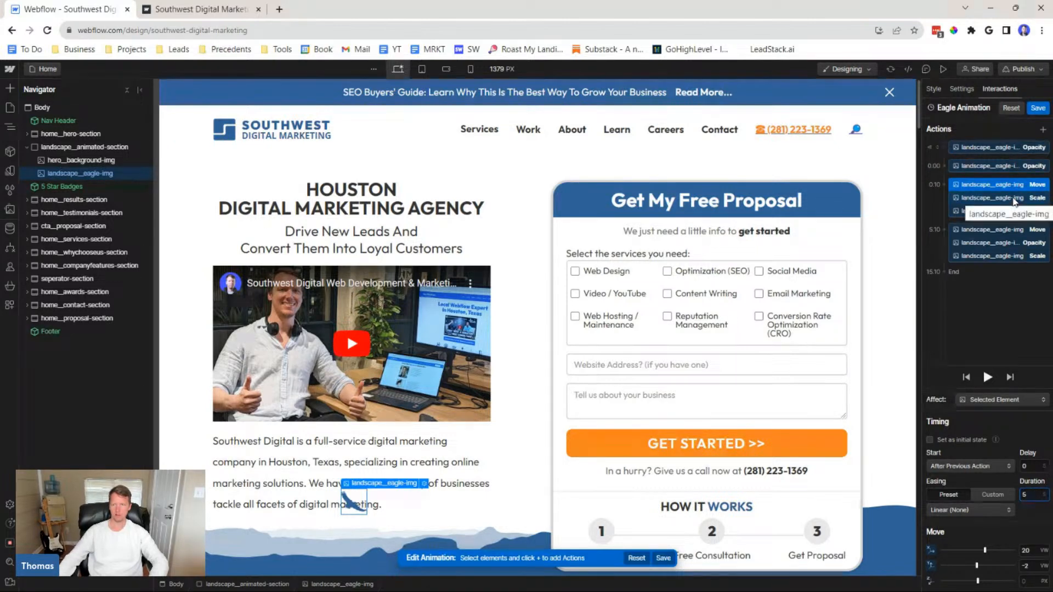
pyautogui.click(1016, 231)
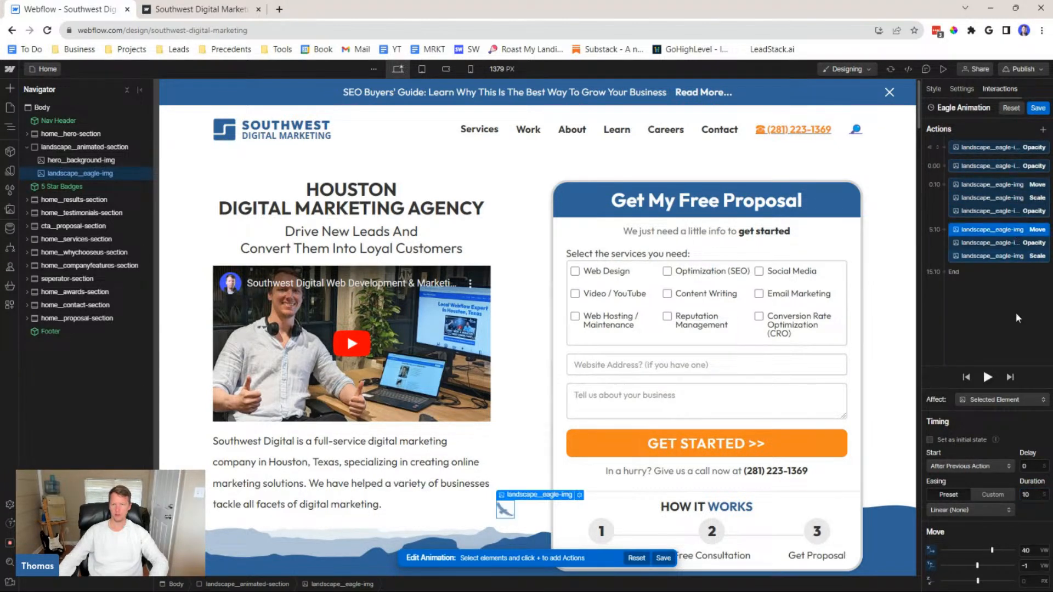
pyautogui.click(1027, 495)
pyautogui.press('Down')
pyautogui.press('Down')
pyautogui.press('Down')
pyautogui.press('Down')
# Set the first Move action's duration to 6 seconds and preview the whole animation
pyautogui.click(1008, 185)
pyautogui.click(1025, 494)
pyautogui.press('Up')
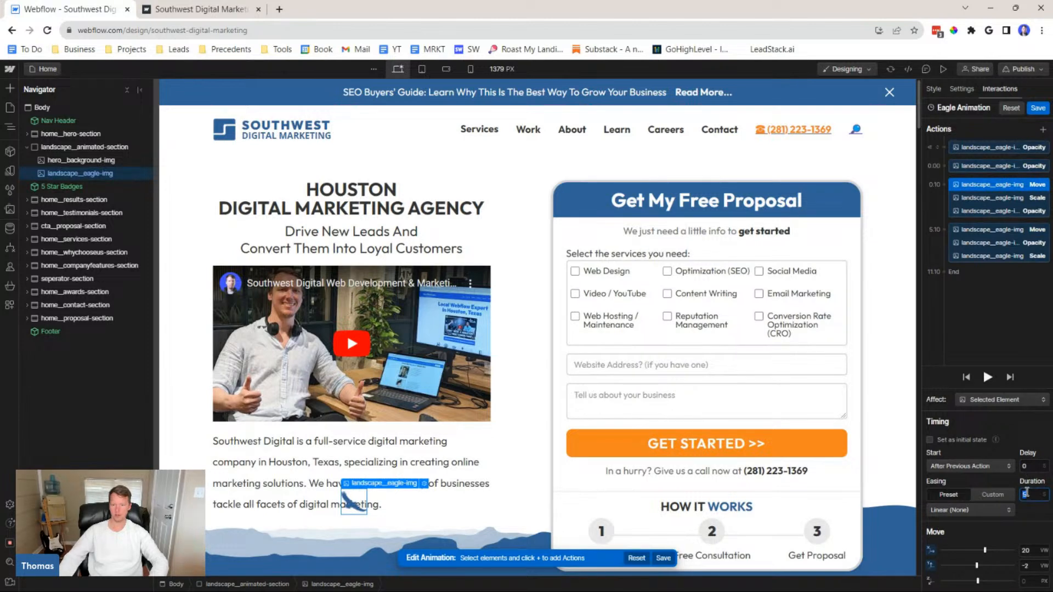
pyautogui.click(988, 374)
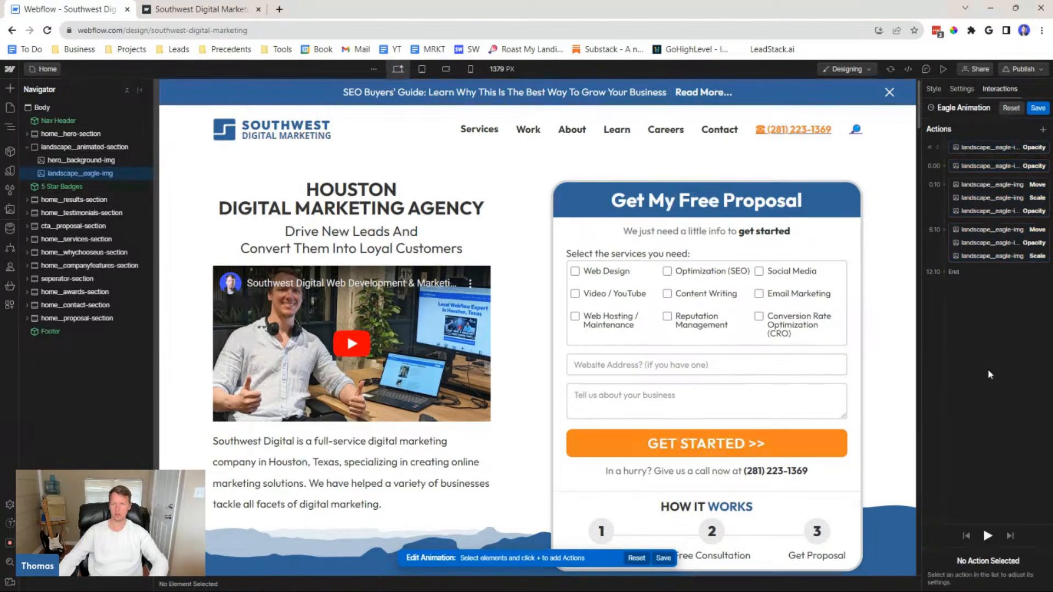
pyautogui.click(988, 535)
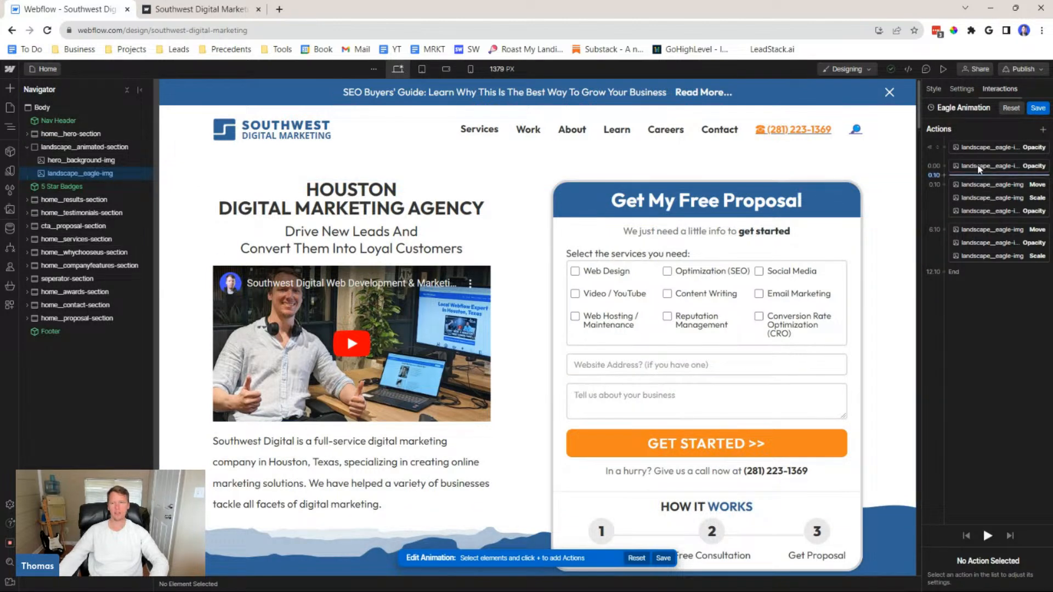
# Reset the eagle image's top position to Auto and publish the site to the staging domain
pyautogui.click(932, 88)
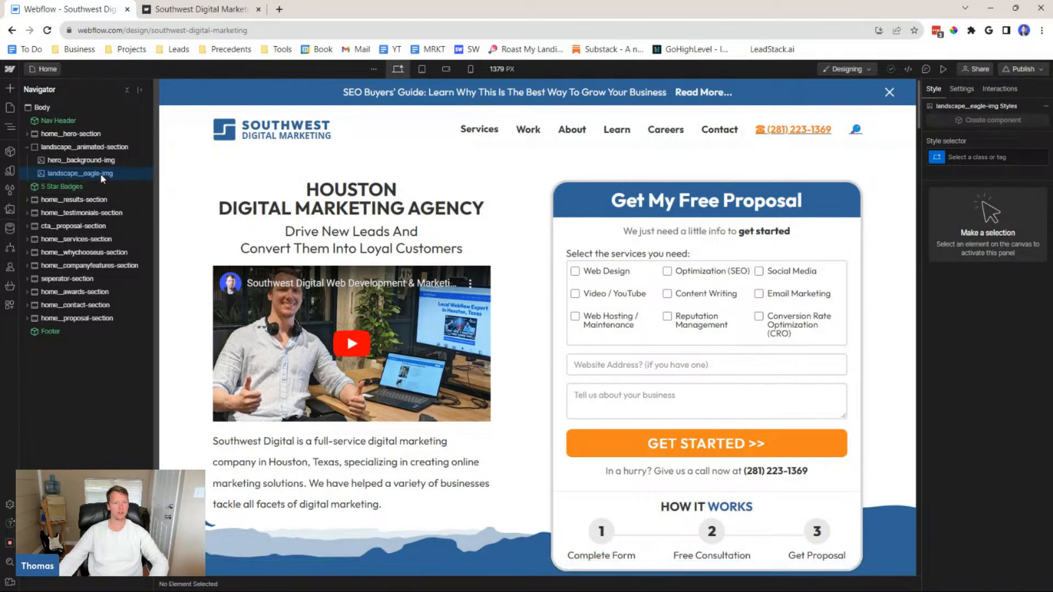
pyautogui.click(55, 173)
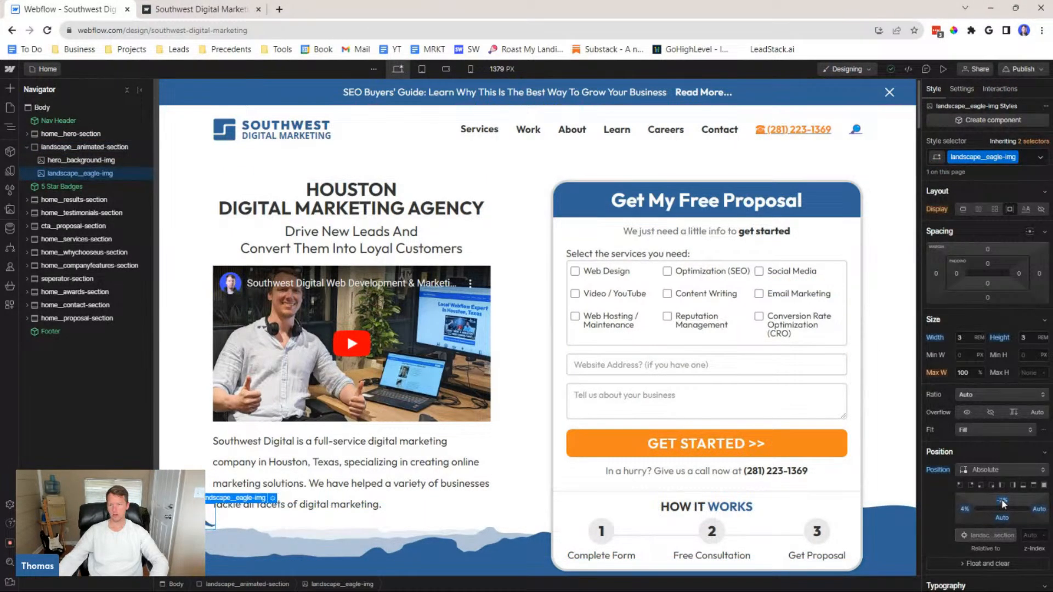
pyautogui.click(1019, 68)
pyautogui.click(1005, 244)
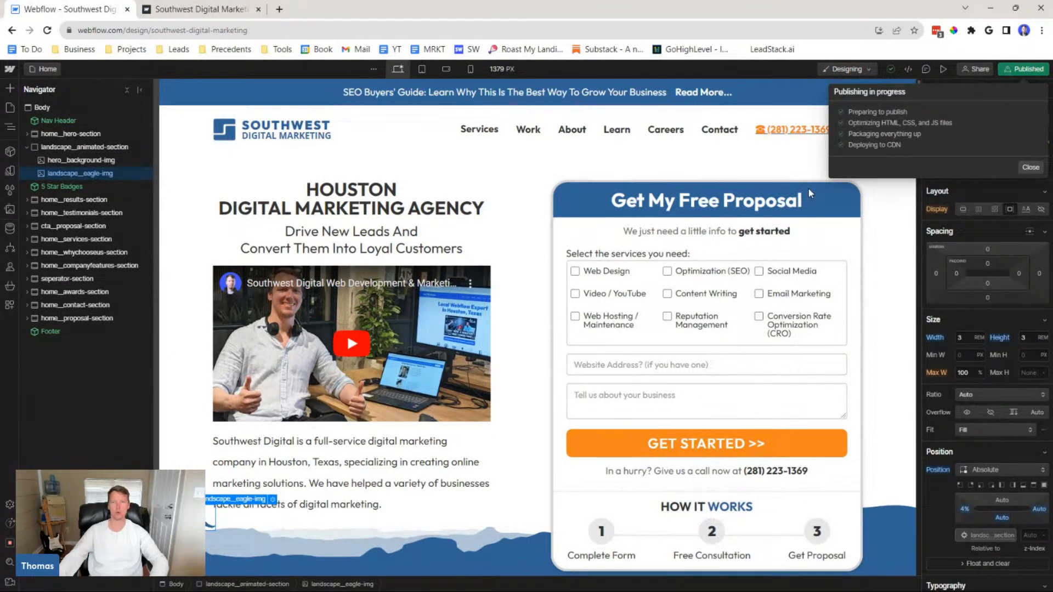
# Reload the published home page to watch the eagle animation, and return to the Designer with the publish options closed
pyautogui.click(200, 9)
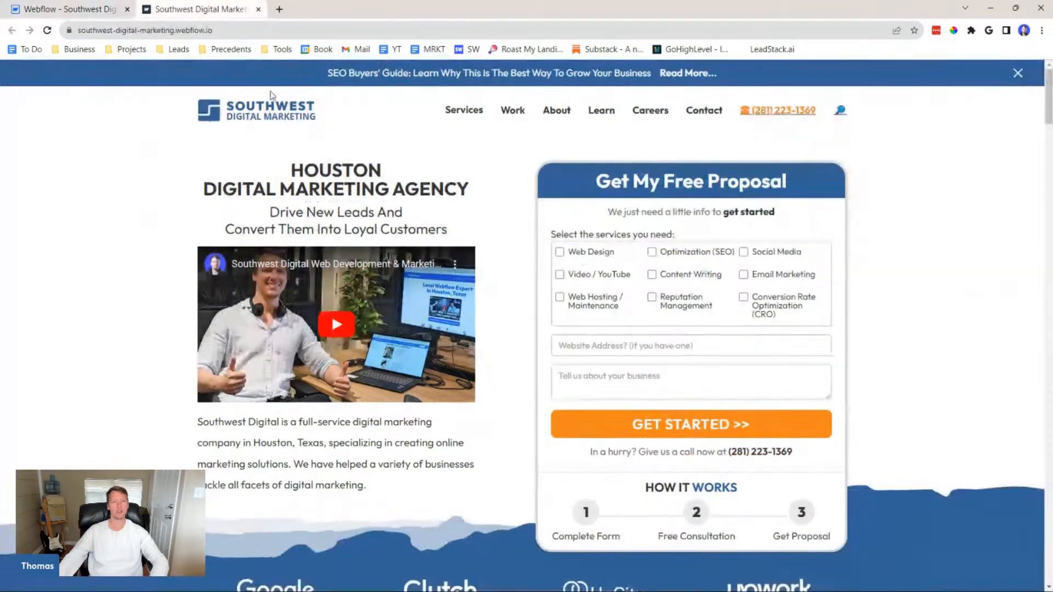
pyautogui.click(47, 30)
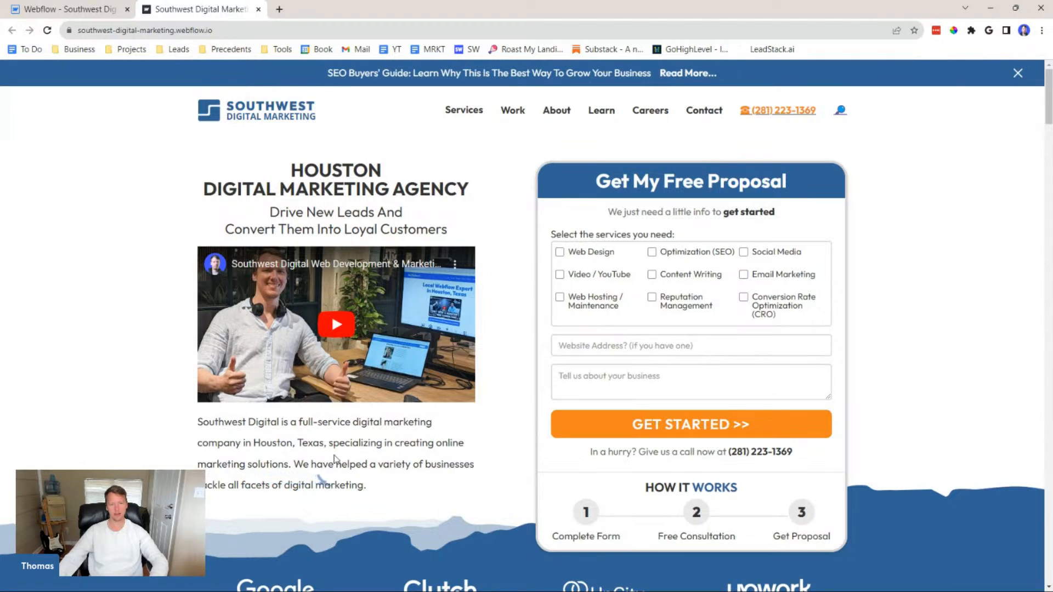
pyautogui.scroll(-2, 336, 496)
pyautogui.scroll(-1, 335, 444)
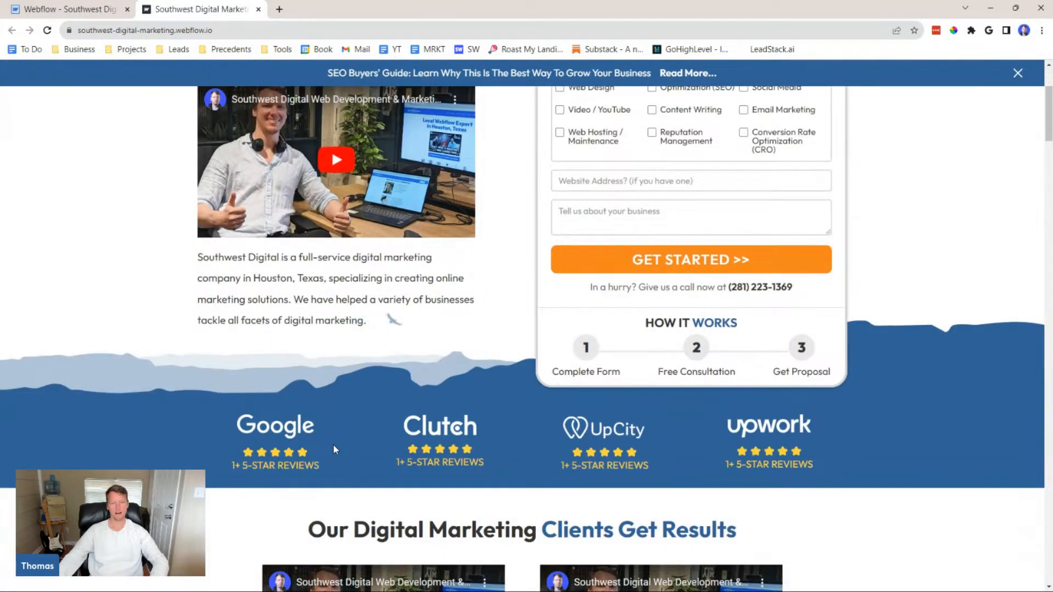
pyautogui.click(77, 10)
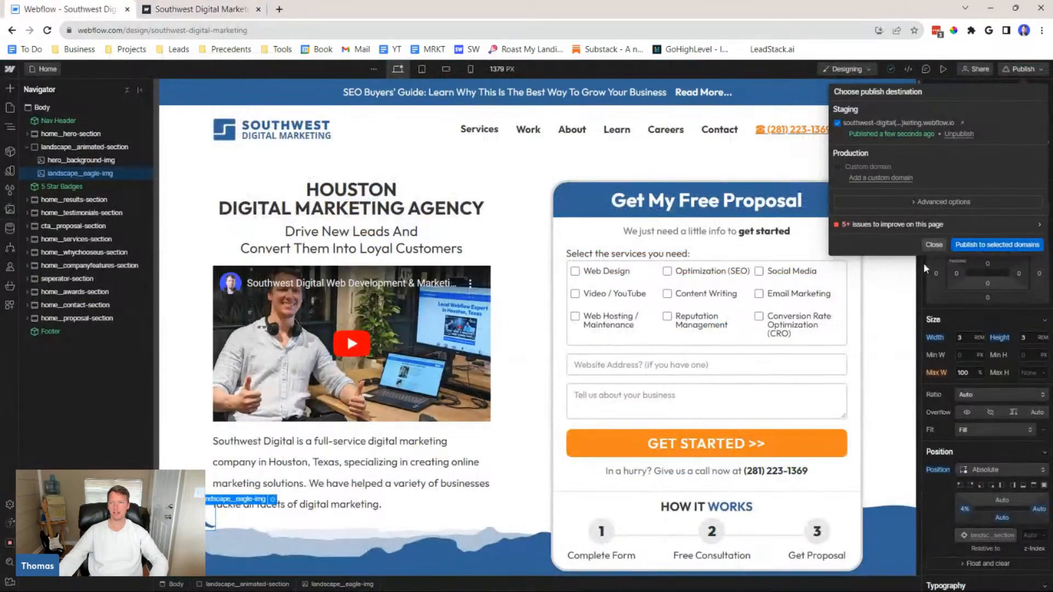
pyautogui.click(932, 246)
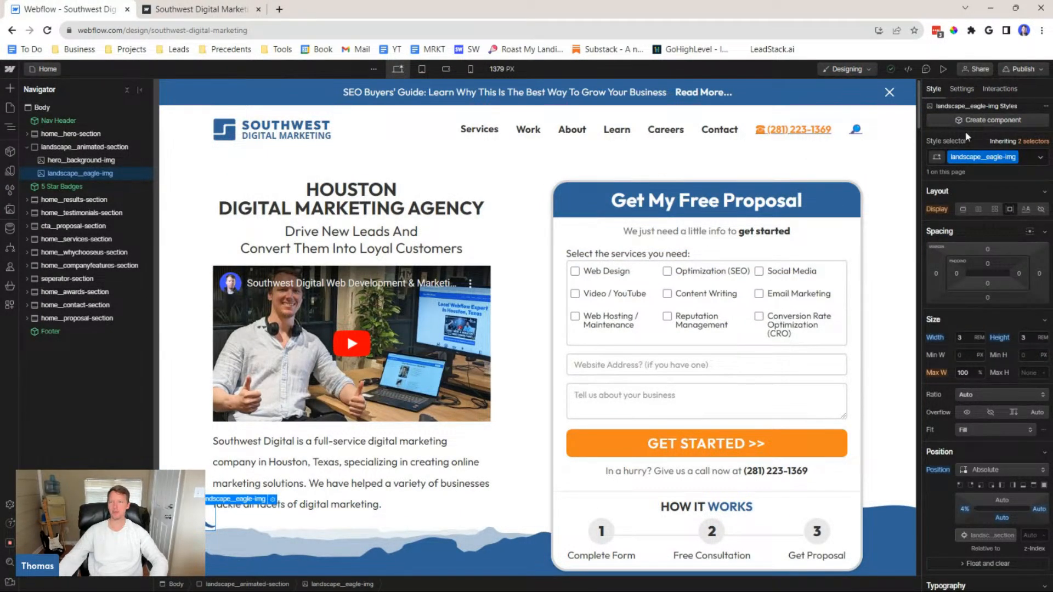
# Set the eagle image's top position offset to 84 and publish the site to the staging domain
pyautogui.click(961, 88)
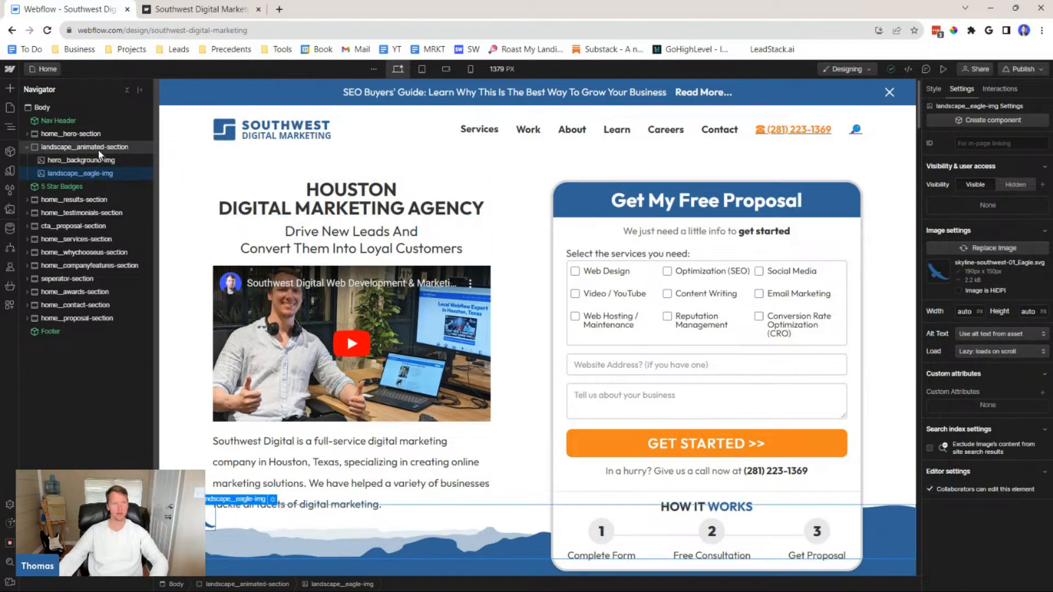
pyautogui.press('s')
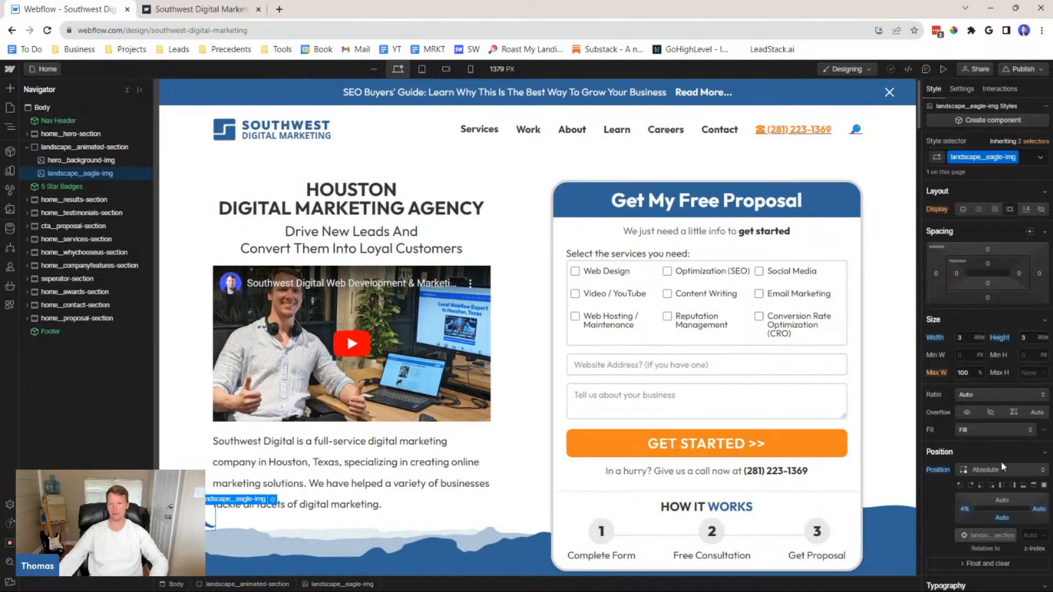
pyautogui.moveTo(1003, 500); pyautogui.dragTo(1002, 512)
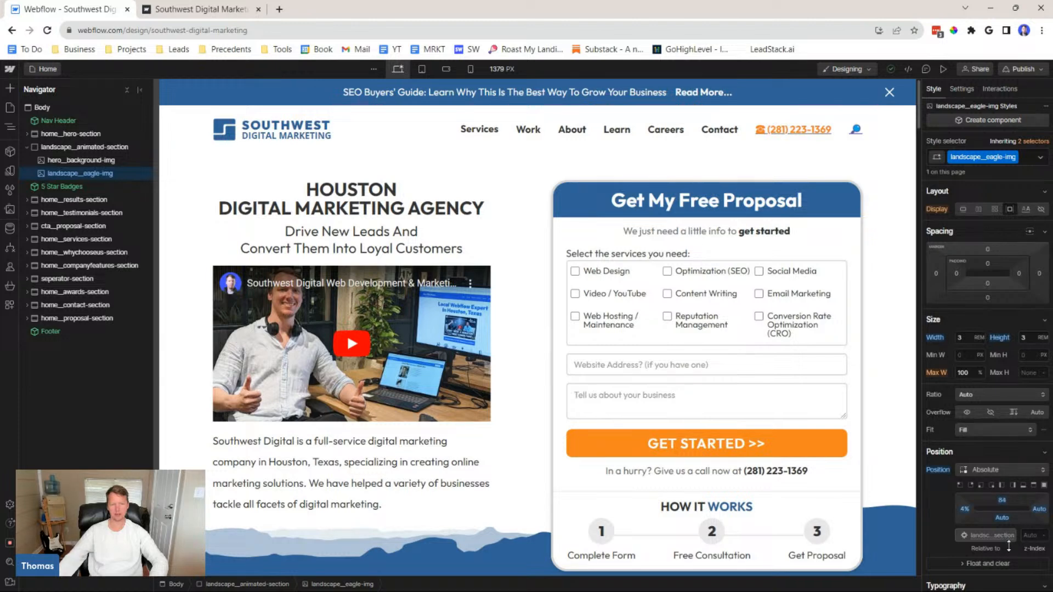
pyautogui.click(1023, 69)
pyautogui.click(1032, 246)
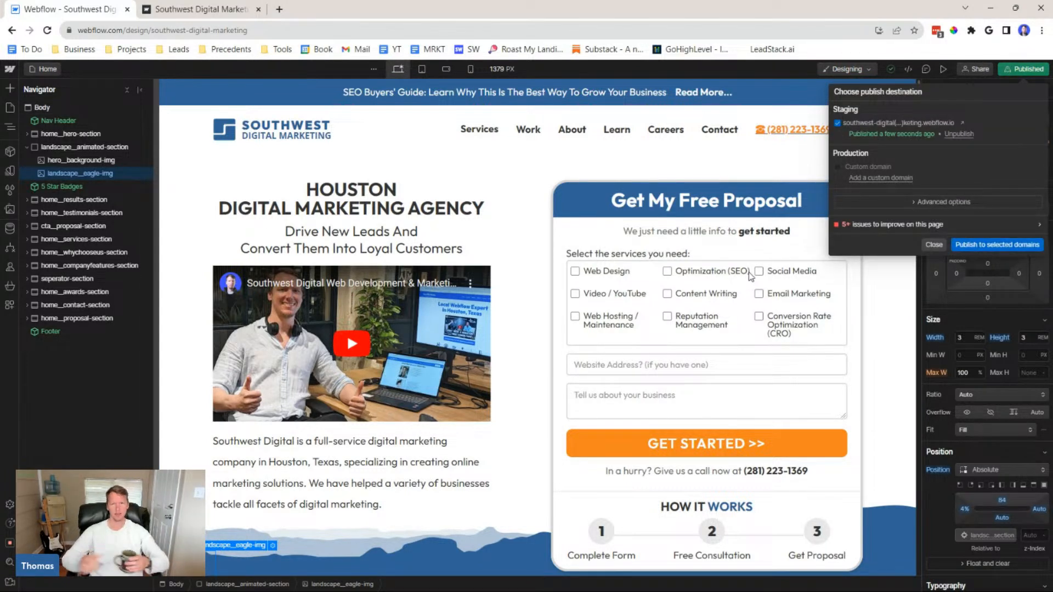
# Reload the published page to check the eagle's new starting height, and return to the Designer with the publish options closed
pyautogui.click(191, 10)
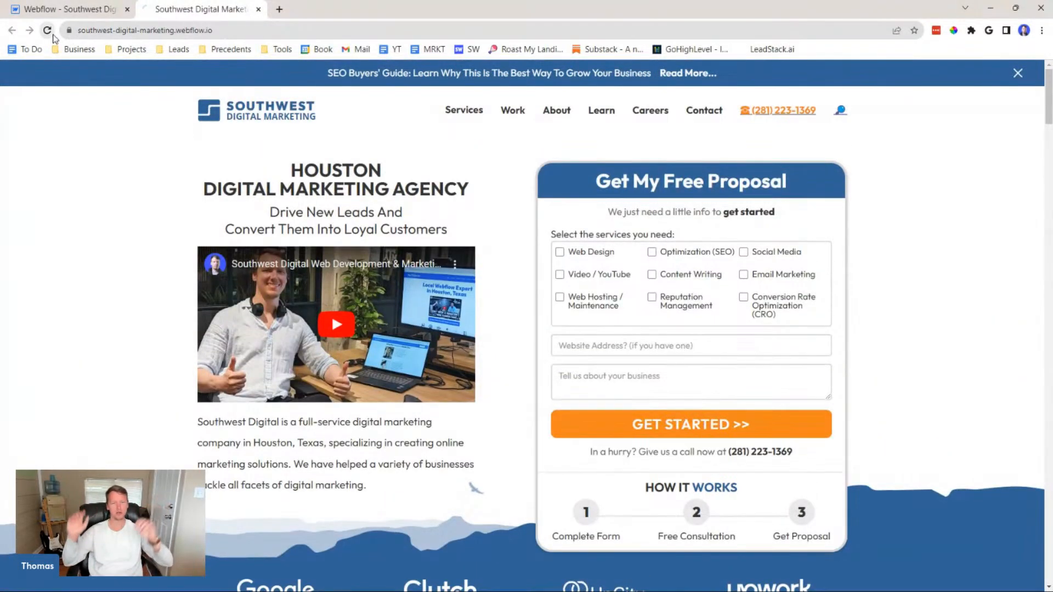
pyautogui.click(47, 30)
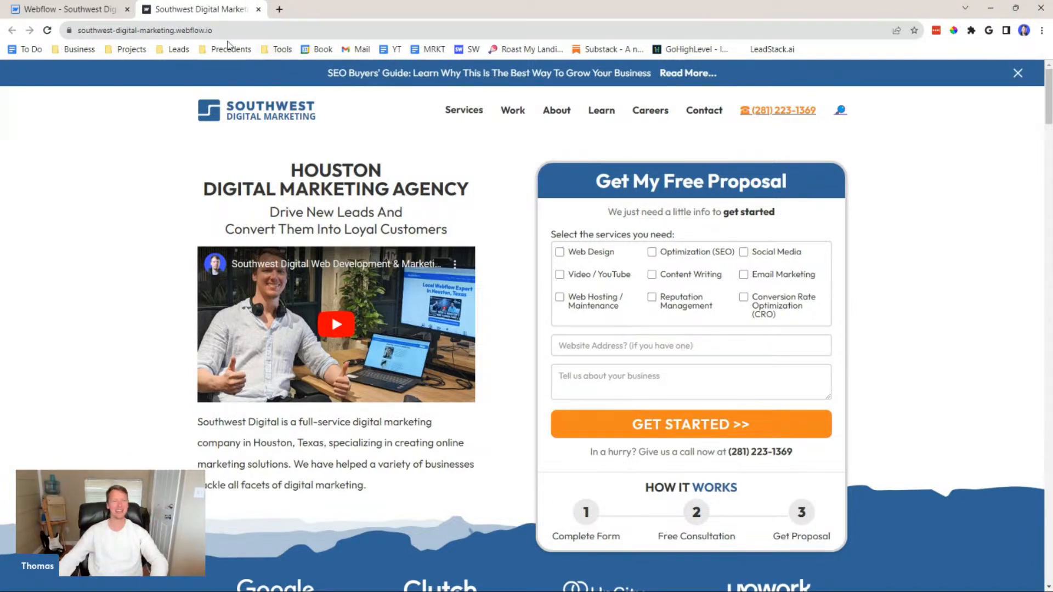
pyautogui.click(91, 9)
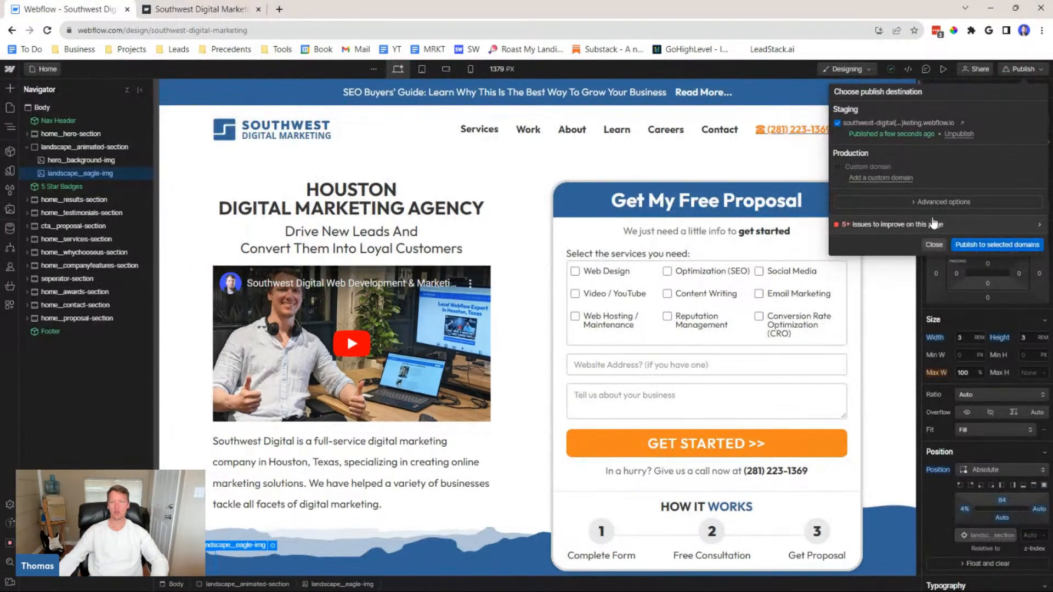
pyautogui.click(934, 244)
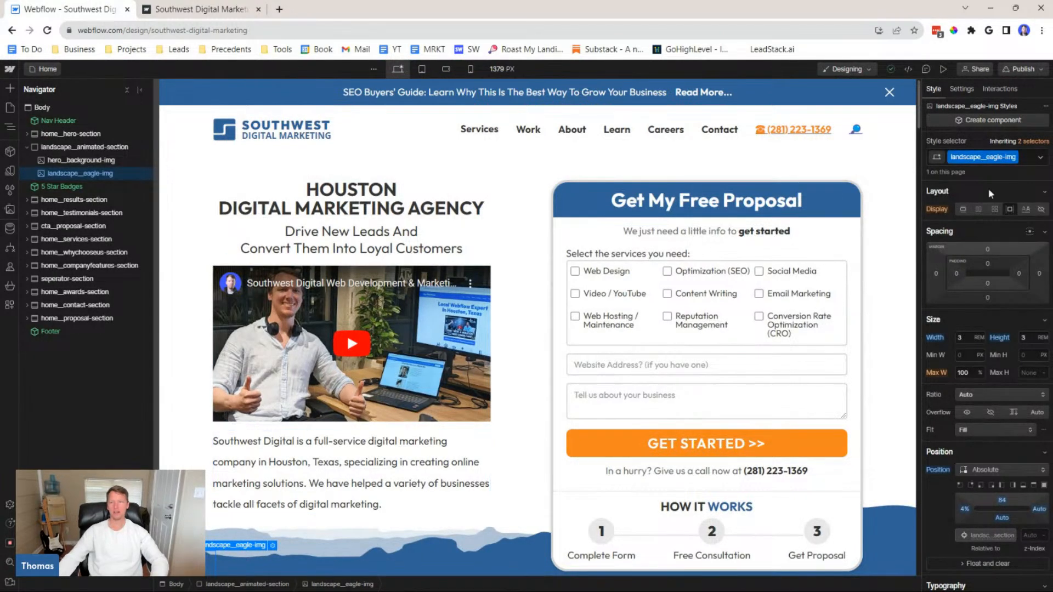
# Open the page-load Eagle Animation and set the first Move action's vertical offset to -4 VW
pyautogui.click(1001, 89)
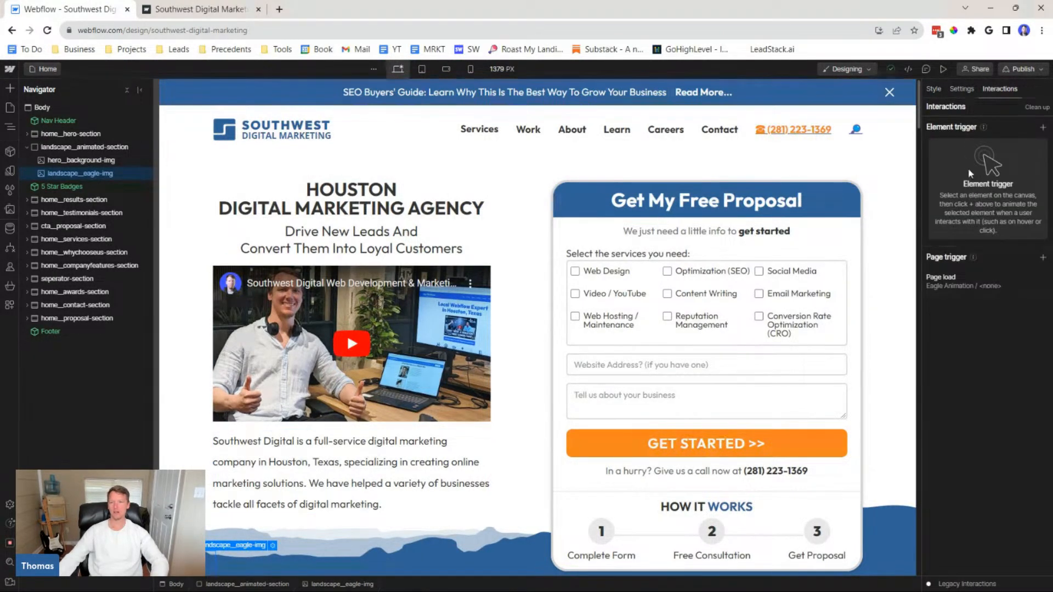
pyautogui.click(994, 280)
pyautogui.scroll(-3, 979, 313)
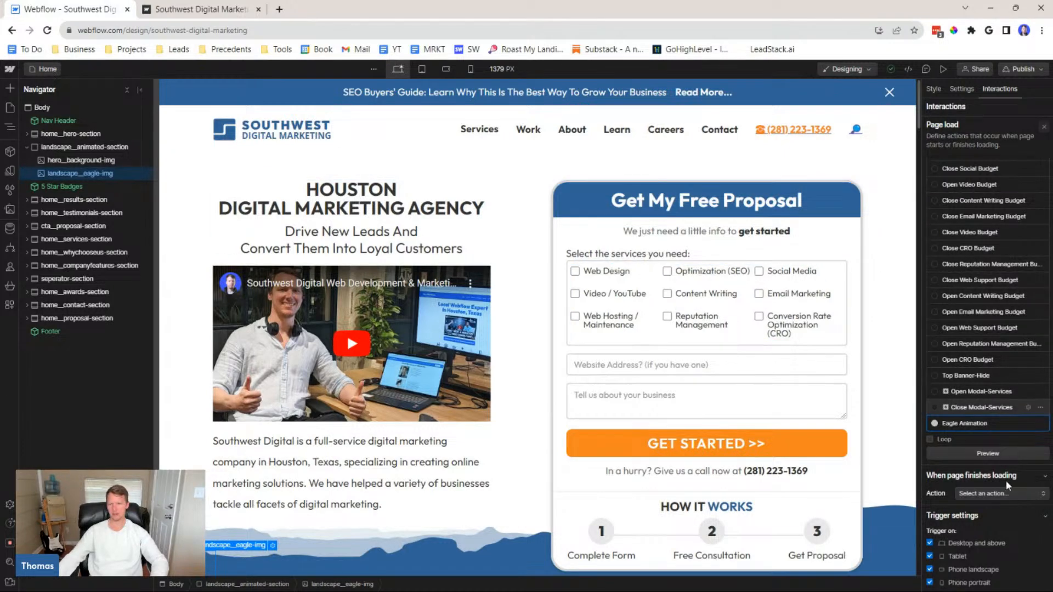
pyautogui.click(966, 423)
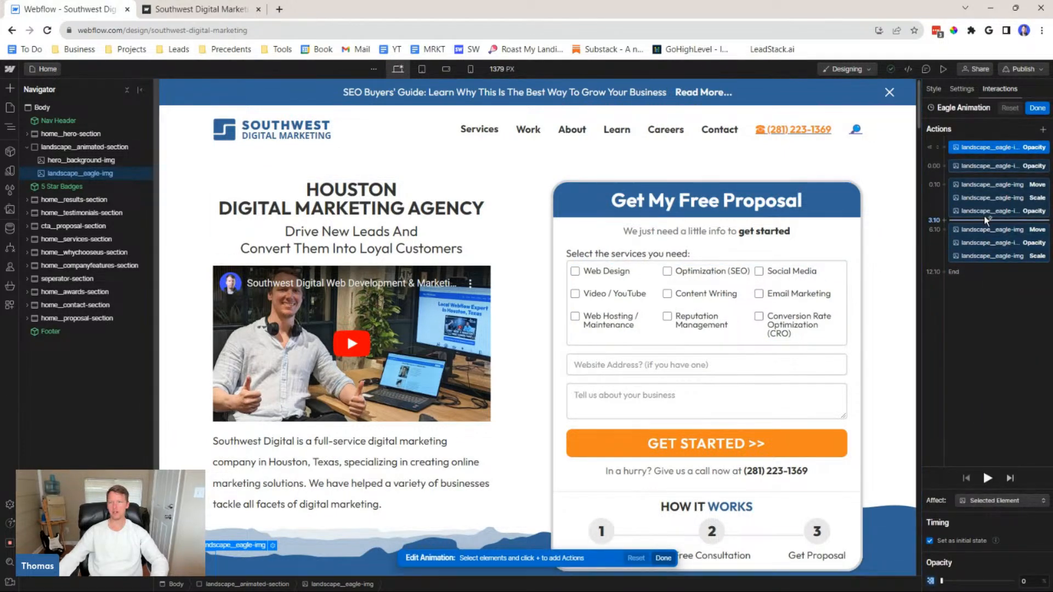
pyautogui.click(999, 186)
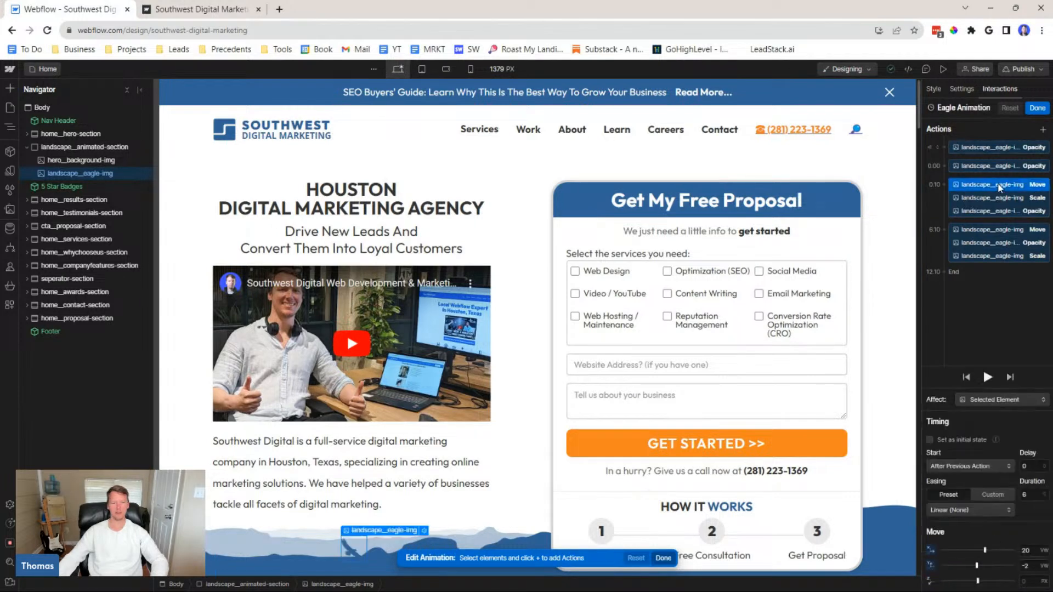
pyautogui.click(1033, 565)
pyautogui.write('-3')
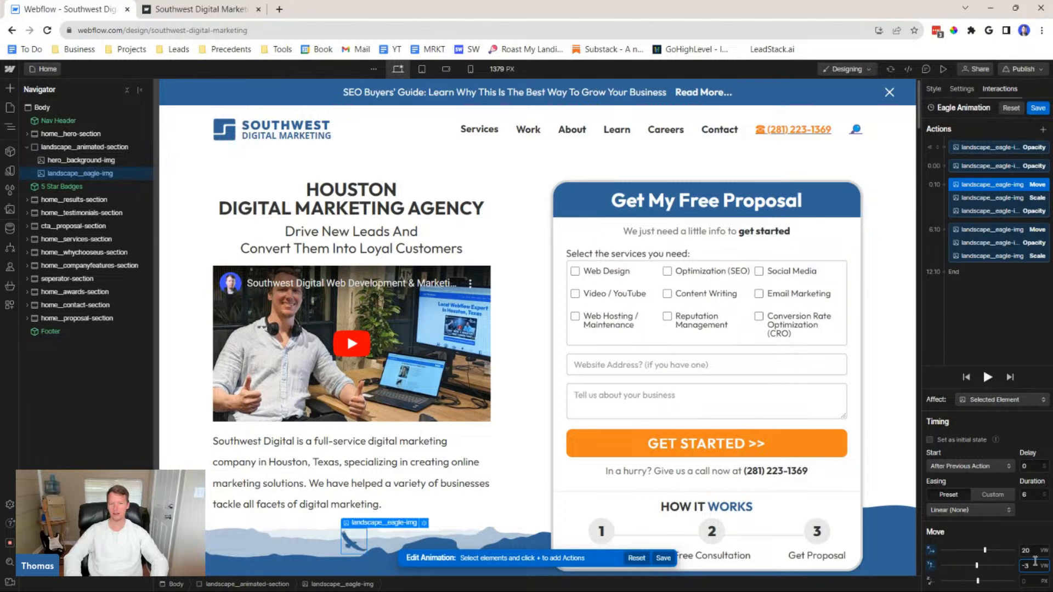
pyautogui.press('Down')
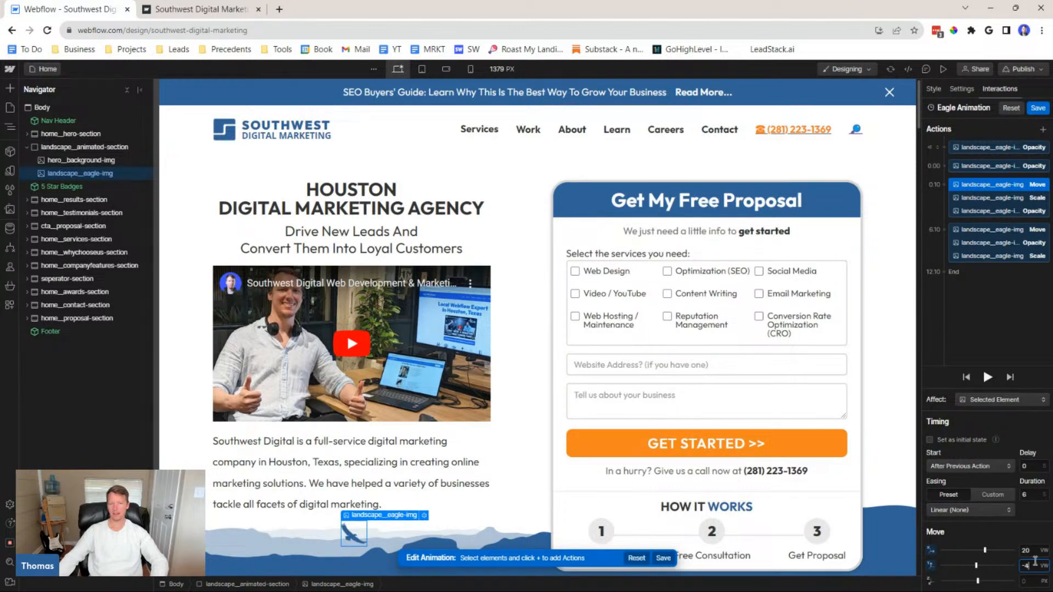
# Duplicate the second stage's Move, Opacity and Scale actions as a third stage at the end of the timeline
pyautogui.click(1003, 233)
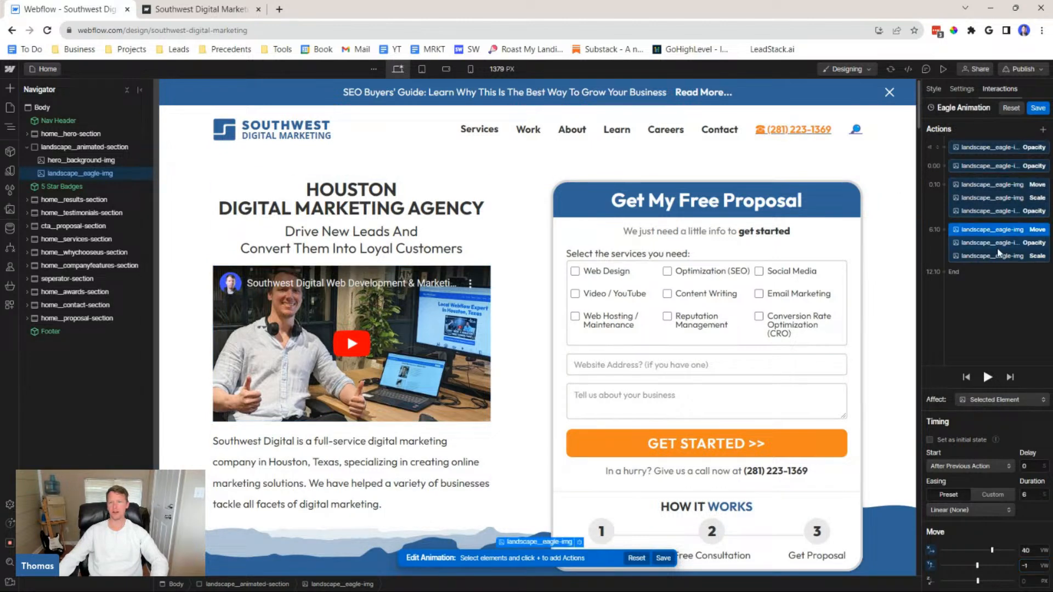
pyautogui.keyDown('shift'); pyautogui.click(997, 257); pyautogui.keyUp('shift')
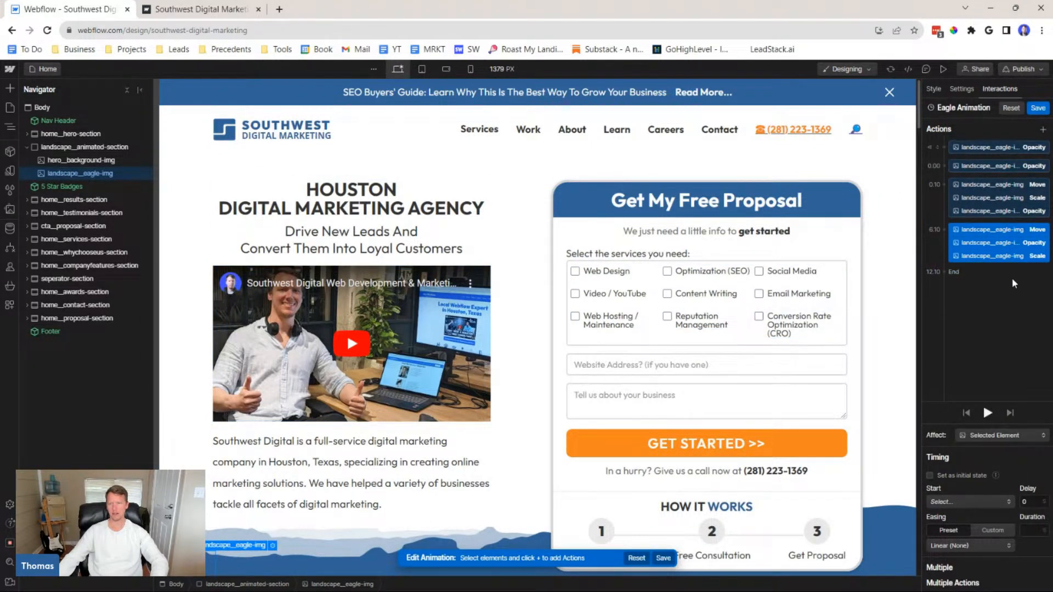
pyautogui.click(1007, 232)
pyautogui.click(1007, 232)
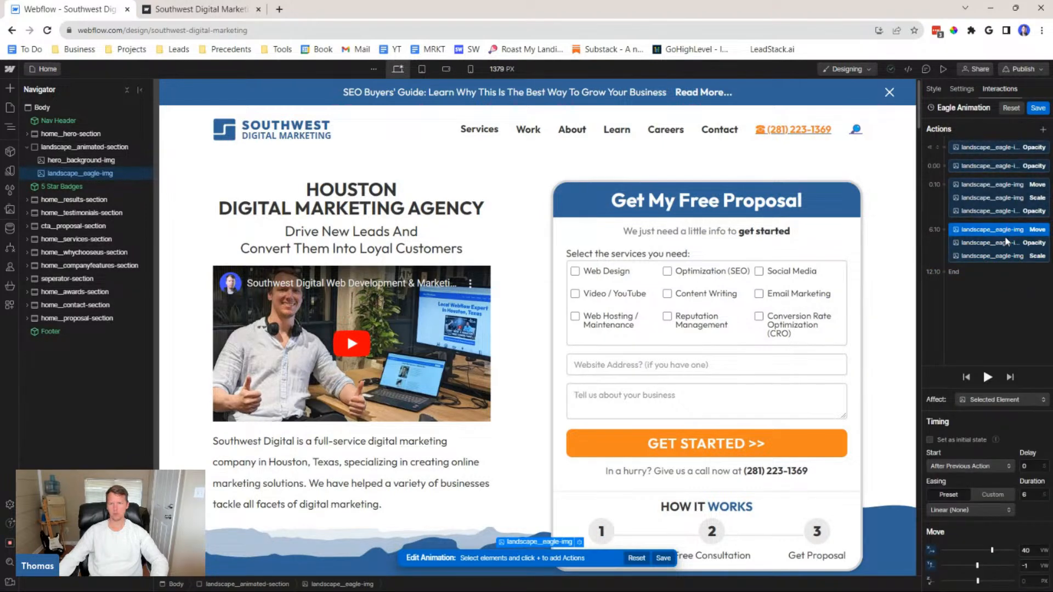
pyautogui.keyDown('shift'); pyautogui.click(1003, 258); pyautogui.keyUp('shift')
pyautogui.rightClick(1003, 258)
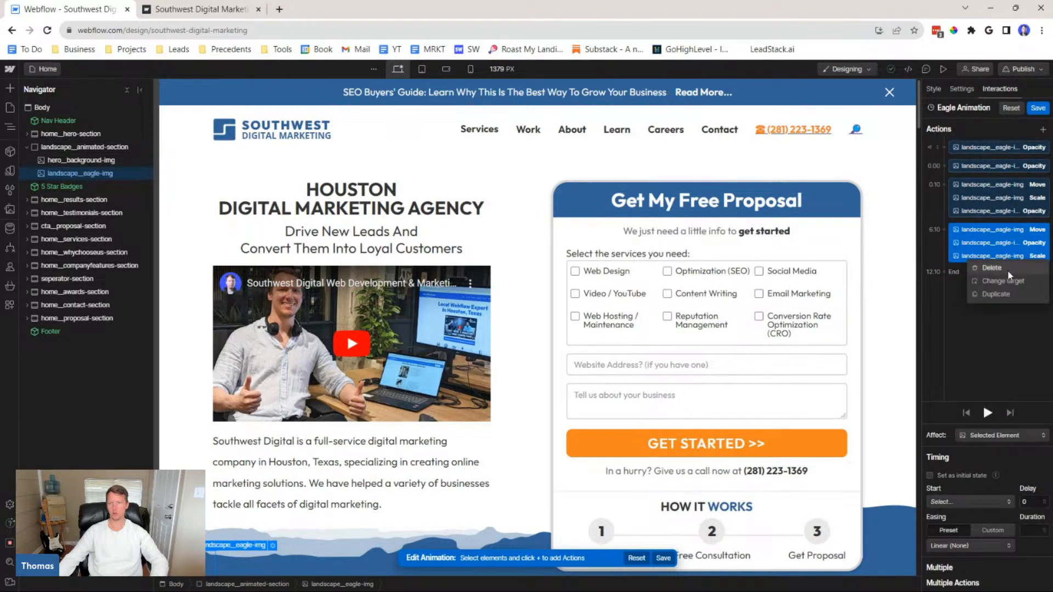
pyautogui.click(995, 294)
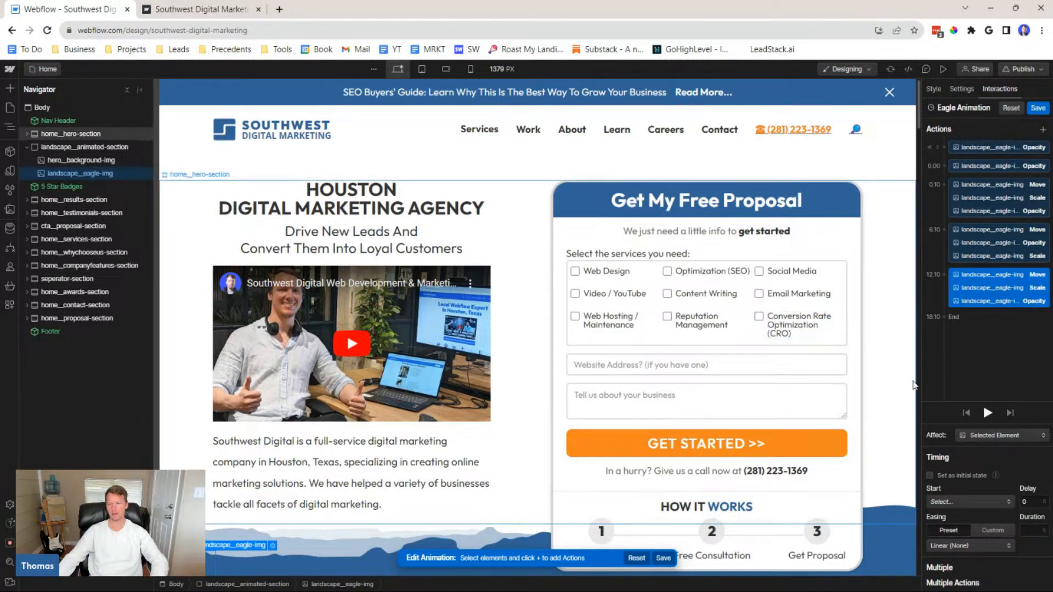
pyautogui.click(993, 317)
pyautogui.click(1005, 324)
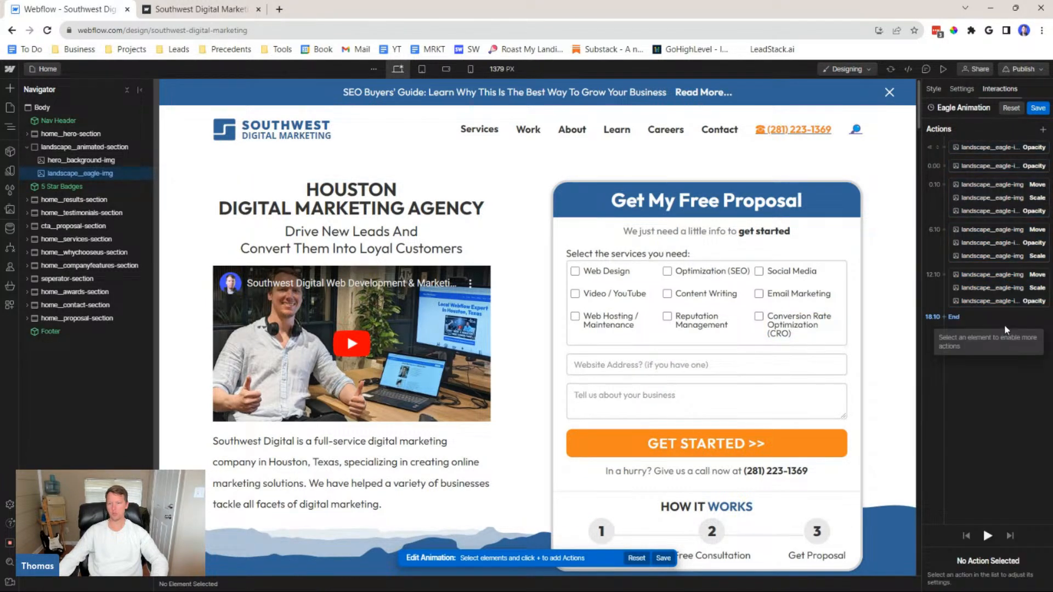
# Set the third stage's Move action to 60 VW horizontally
pyautogui.click(1010, 273)
pyautogui.click(1025, 550)
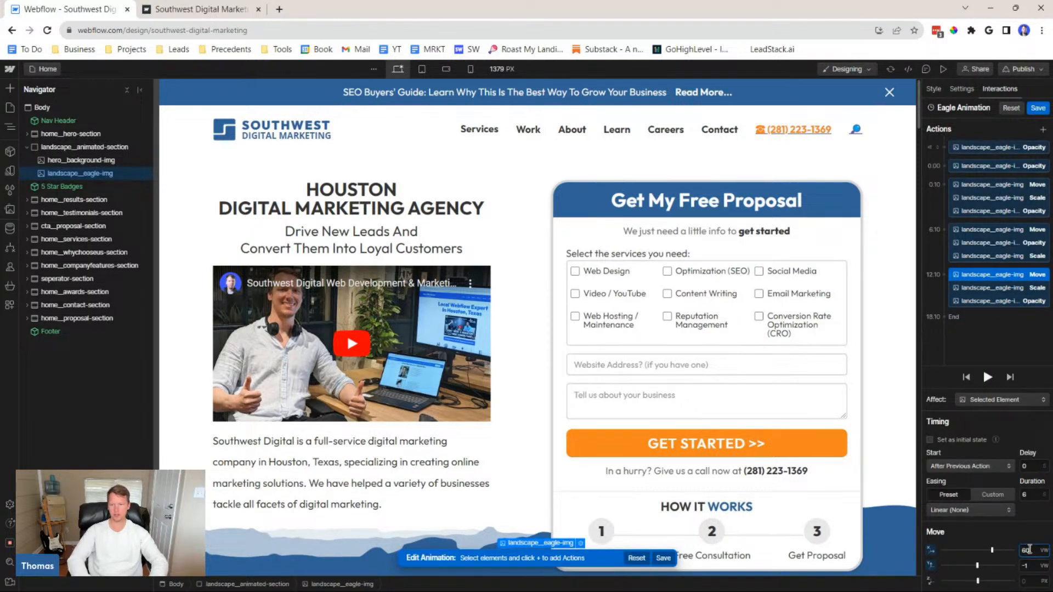
pyautogui.write('60')
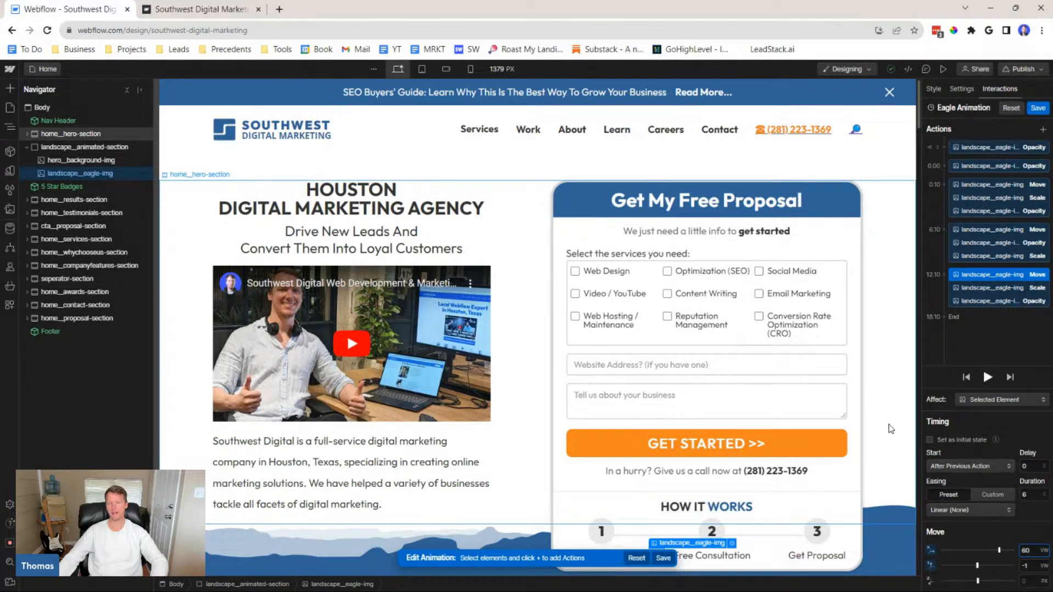
# Duplicate the third stage's Move, Scale and Opacity actions to add a fourth stage
pyautogui.keyDown('shift'); pyautogui.click(997, 301); pyautogui.keyUp('shift')
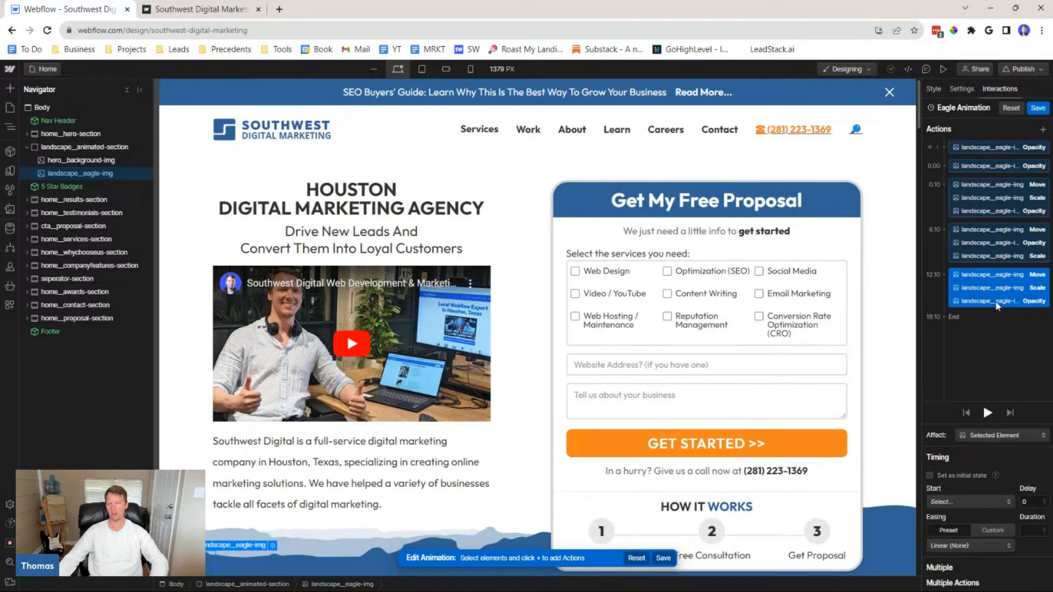
pyautogui.rightClick(997, 305)
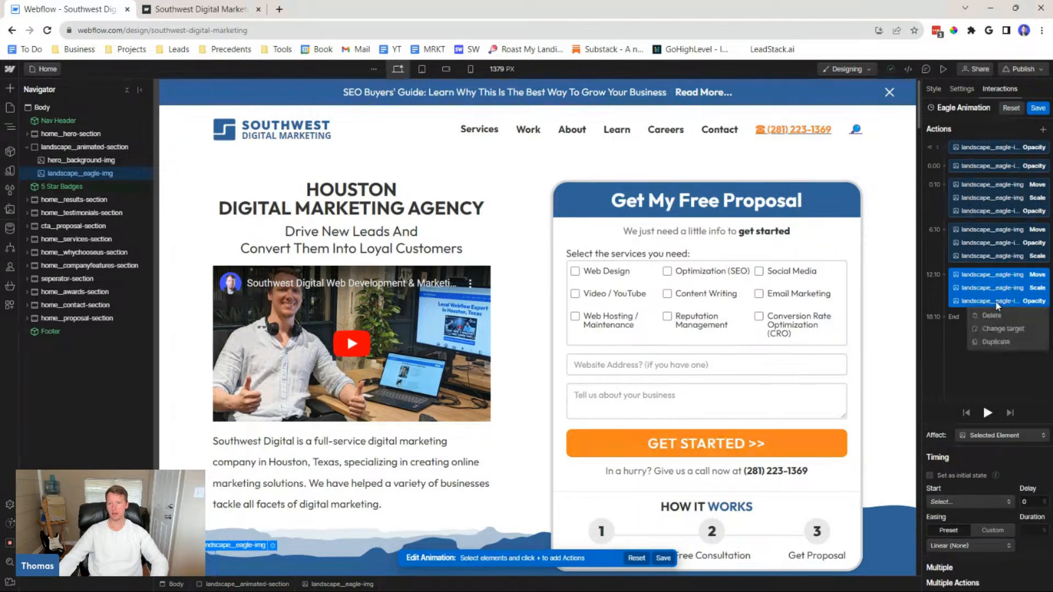
pyautogui.click(1004, 343)
pyautogui.click(981, 392)
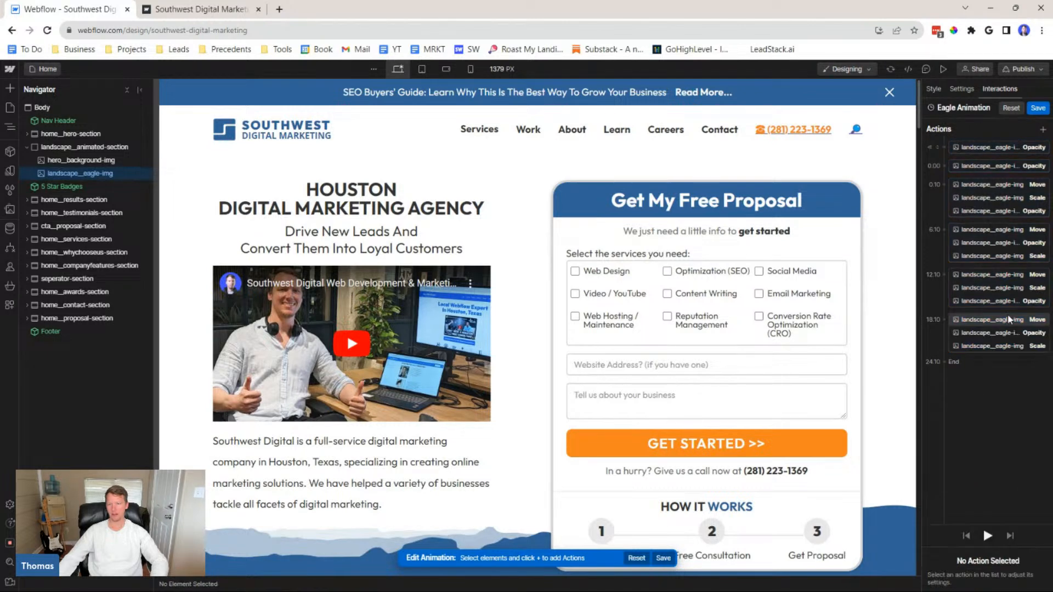
# Set the fourth stage's Move action to 80 VW horizontally and -3 VW vertically
pyautogui.click(992, 320)
pyautogui.doubleClick(1025, 549)
pyautogui.write('8')
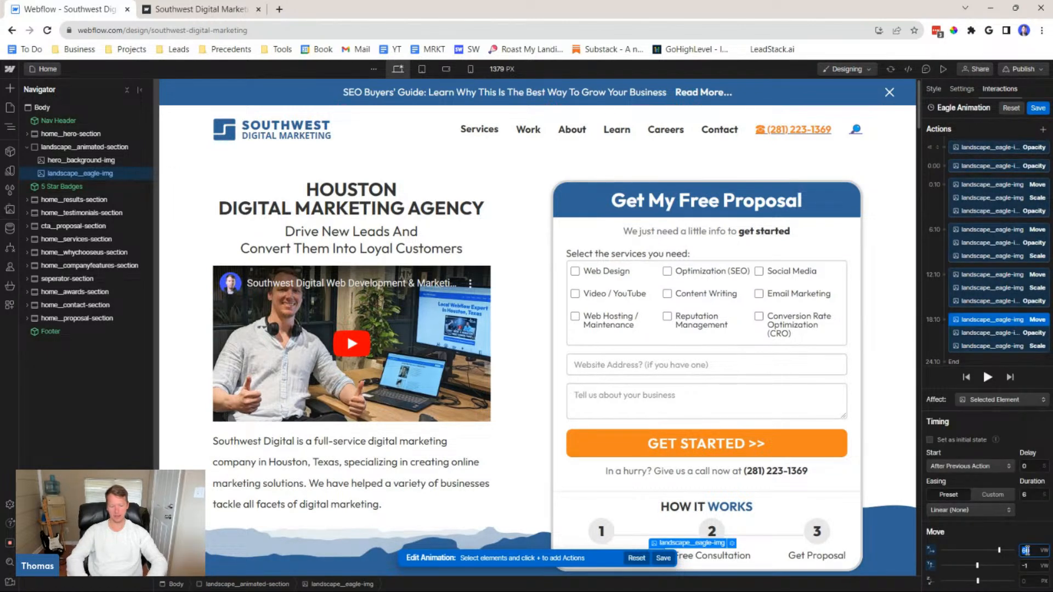
pyautogui.write('0')
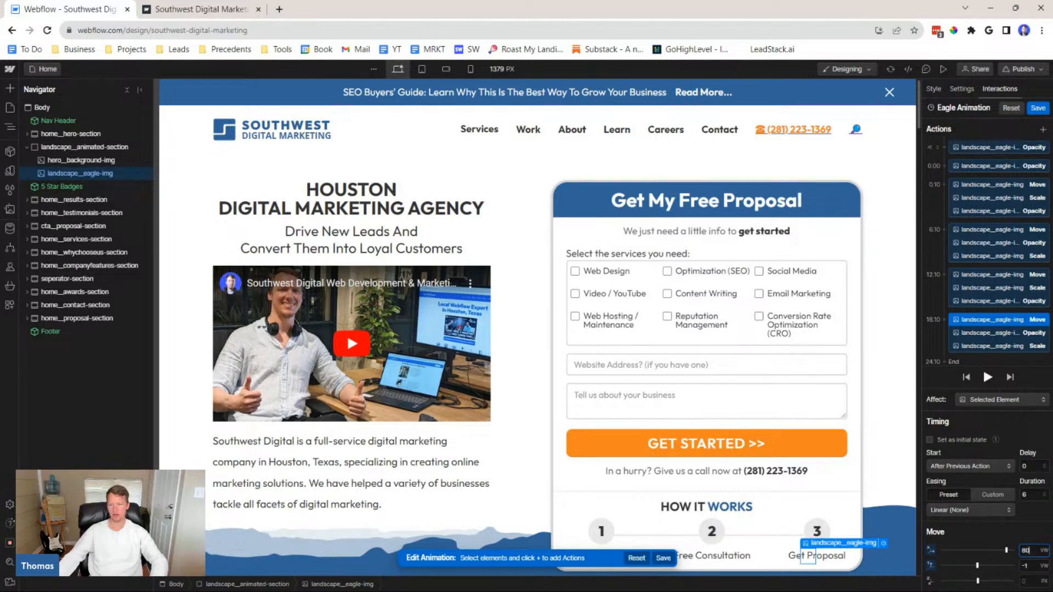
pyautogui.click(1032, 568)
pyautogui.press('Down')
pyautogui.press('Down')
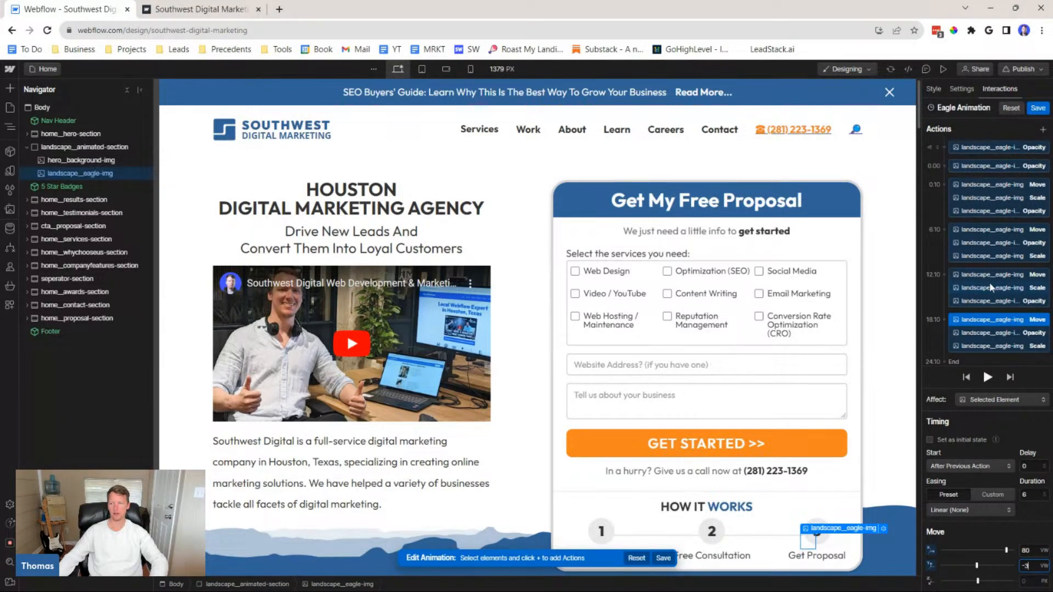
# Duplicate the fourth stage's Move, Opacity and Scale actions to add a fifth stage
pyautogui.scroll(-1, 1002, 313)
pyautogui.keyDown('shift'); pyautogui.click(1004, 344); pyautogui.keyUp('shift')
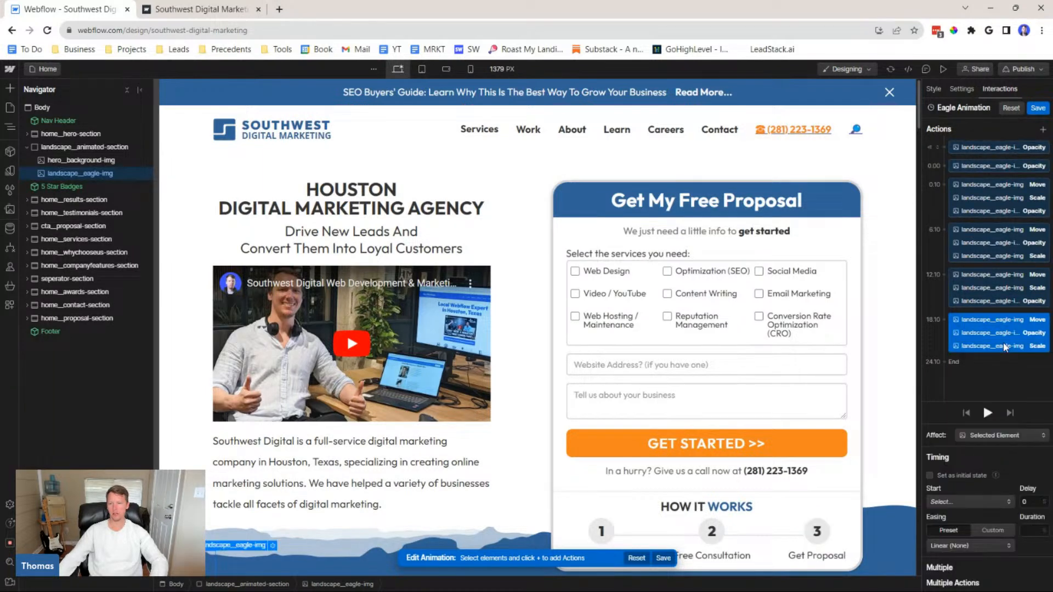
pyautogui.rightClick(1007, 341)
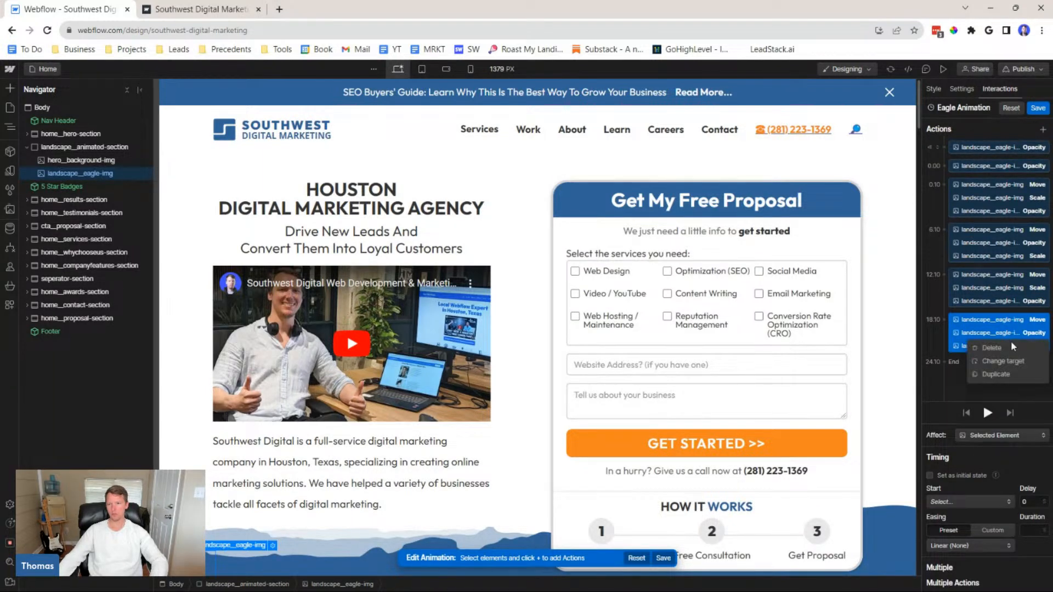
pyautogui.click(1012, 371)
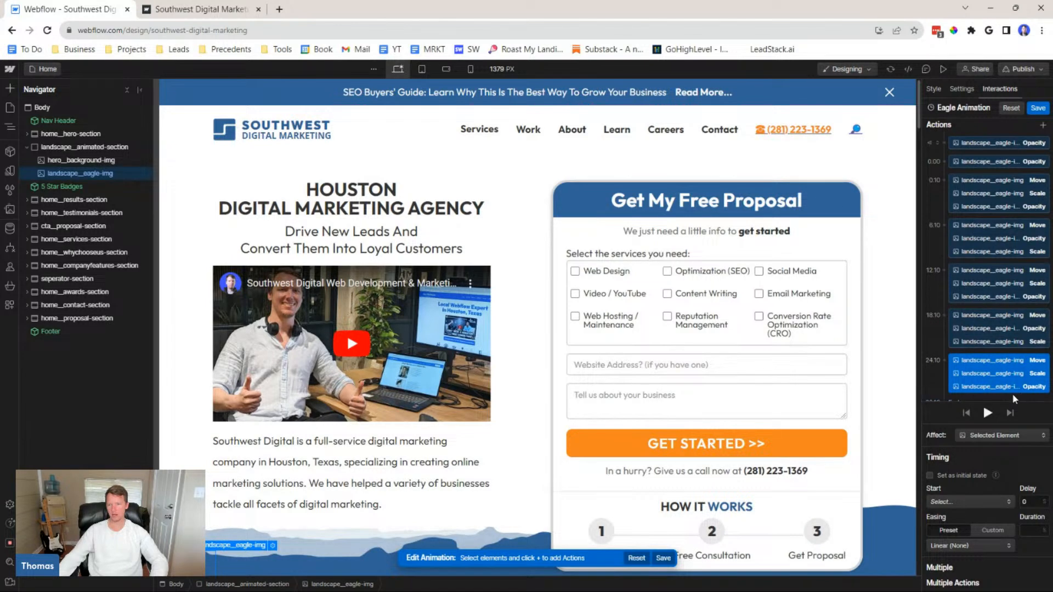
# Set the fifth stage's Move action to 100 VW horizontally and -6 VW vertically
pyautogui.click(1019, 358)
pyautogui.scroll(-1, 1015, 348)
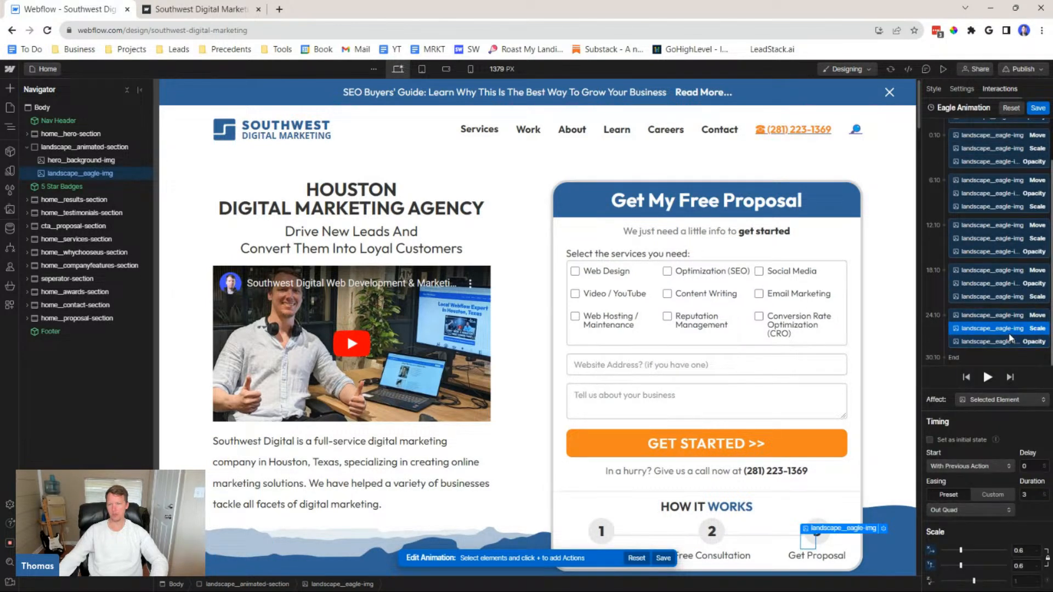
pyautogui.click(1010, 316)
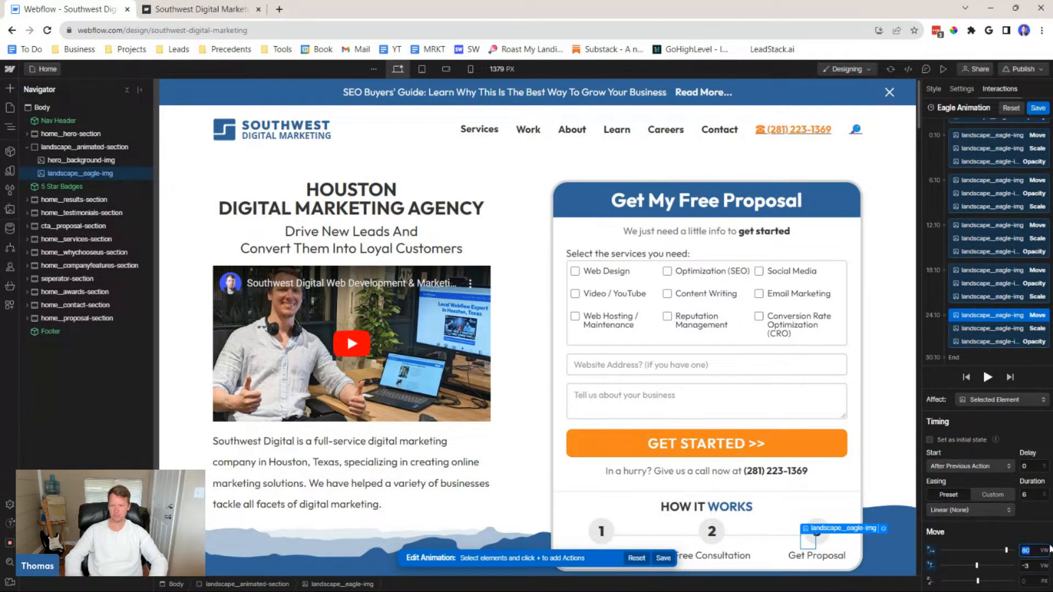
pyautogui.write('100')
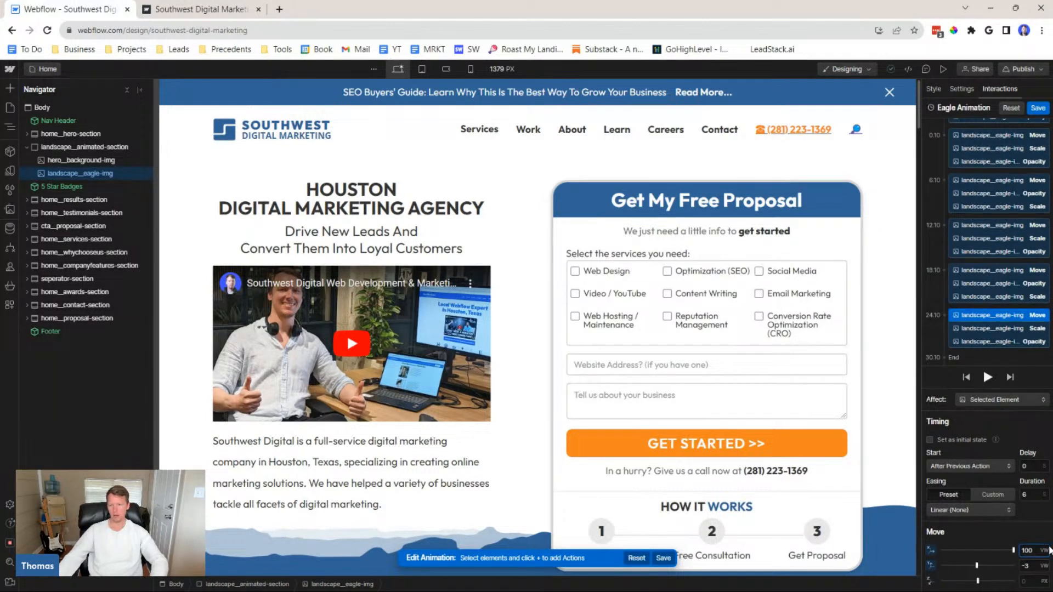
pyautogui.click(1027, 564)
pyautogui.write('-4')
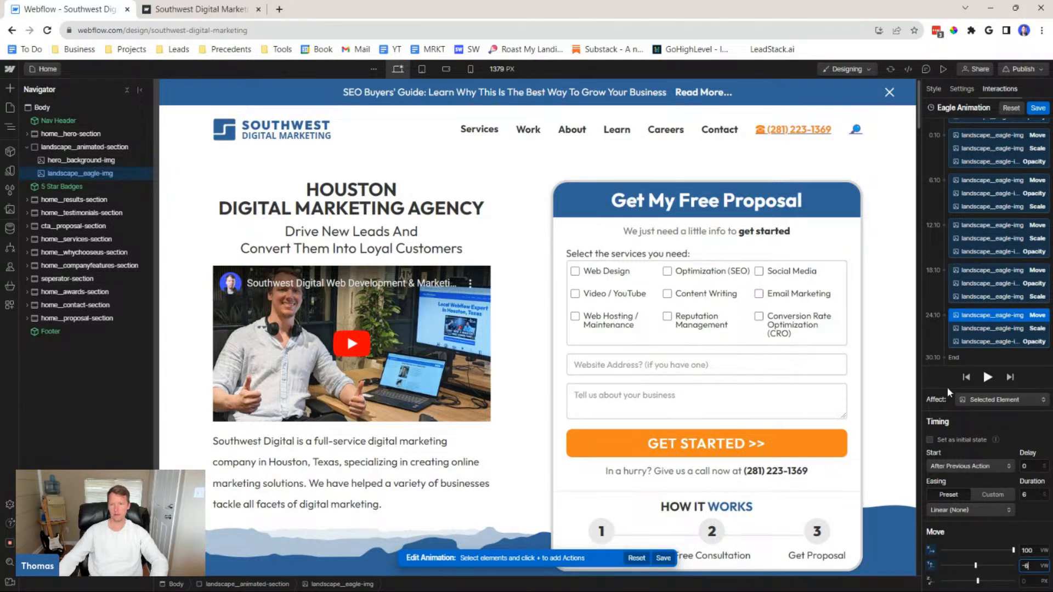
# Save the Eagle Animation, publish the site to the staging domain and view the published page
pyautogui.click(1038, 107)
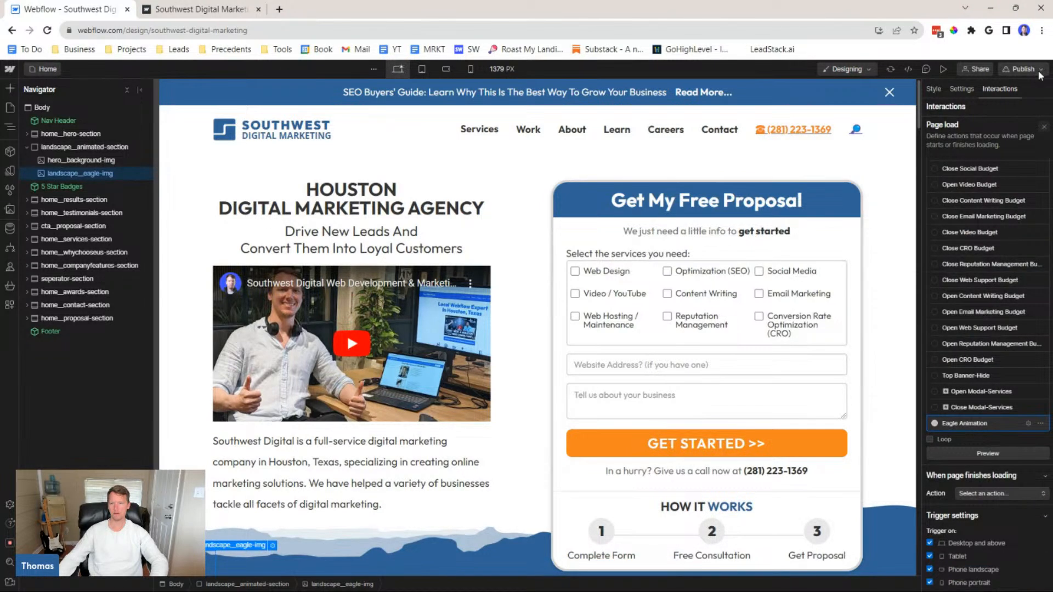
pyautogui.click(1039, 72)
pyautogui.click(1021, 243)
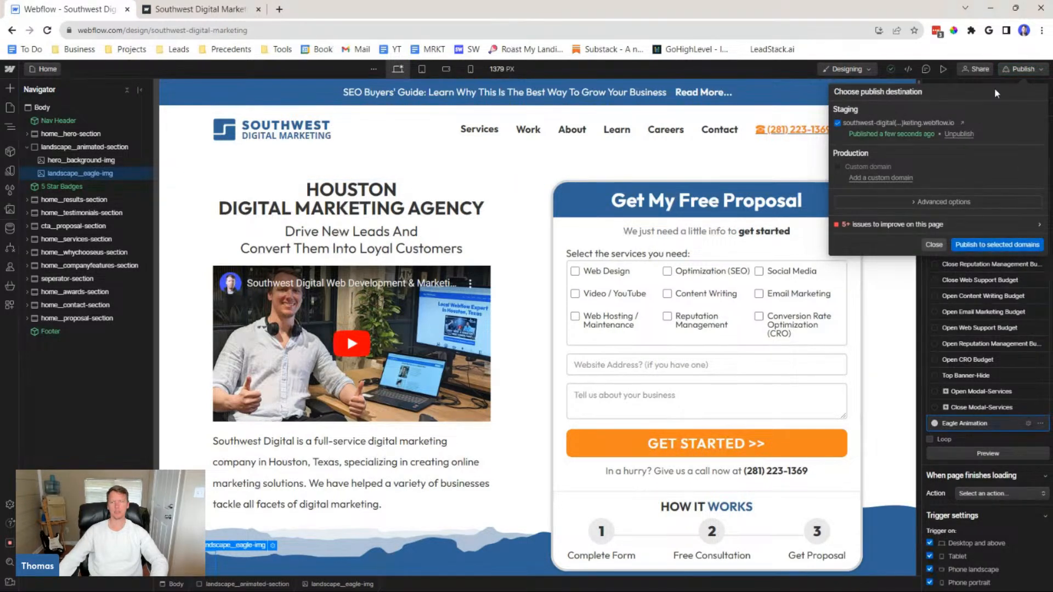
pyautogui.click(866, 123)
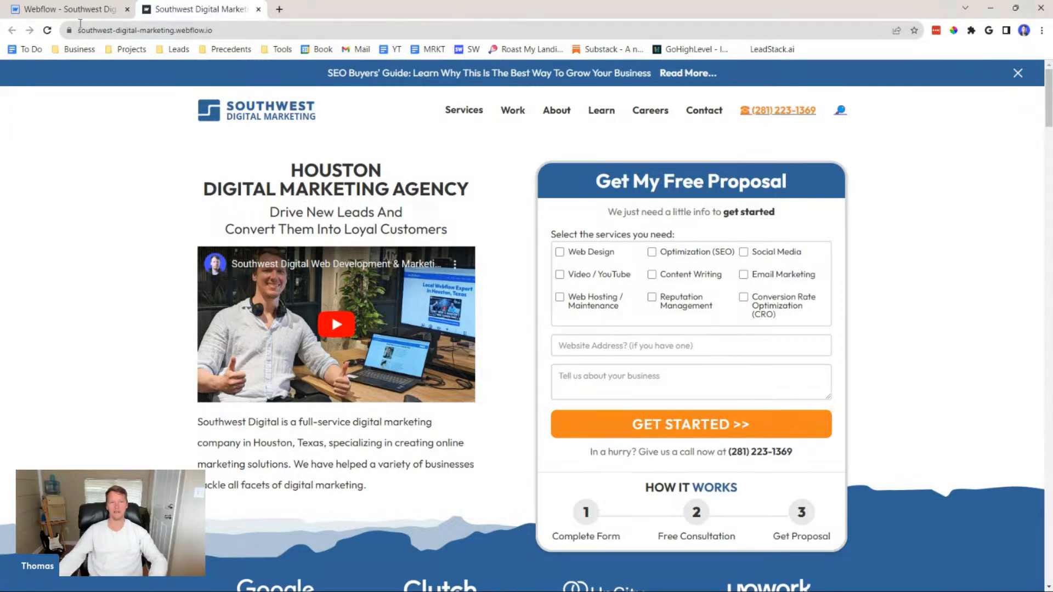
# Reopen the Eagle Animation for editing and reload the published home page to replay the eagle's flight
pyautogui.click(68, 15)
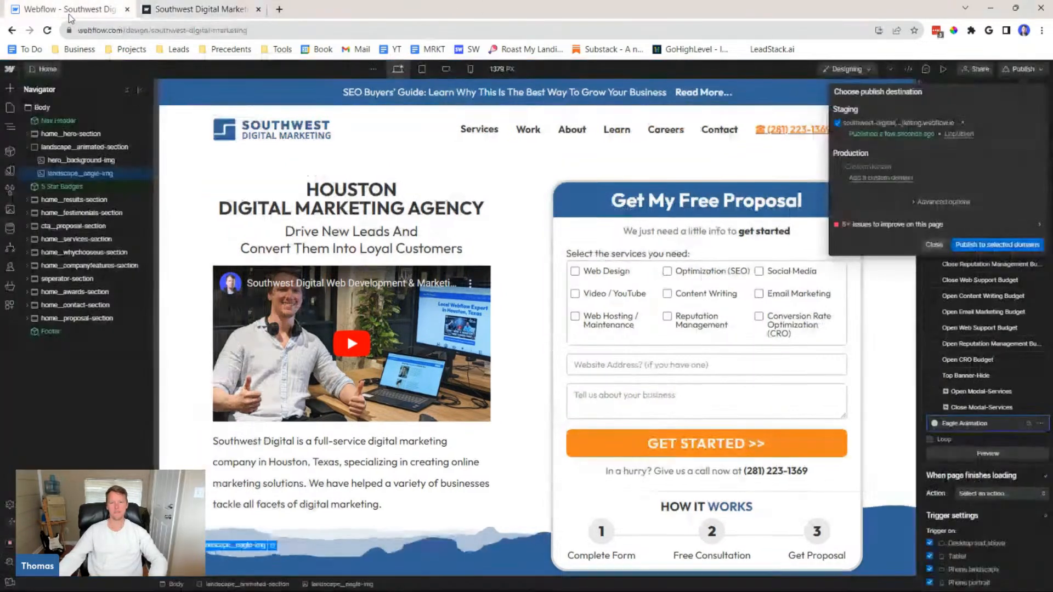
pyautogui.click(934, 245)
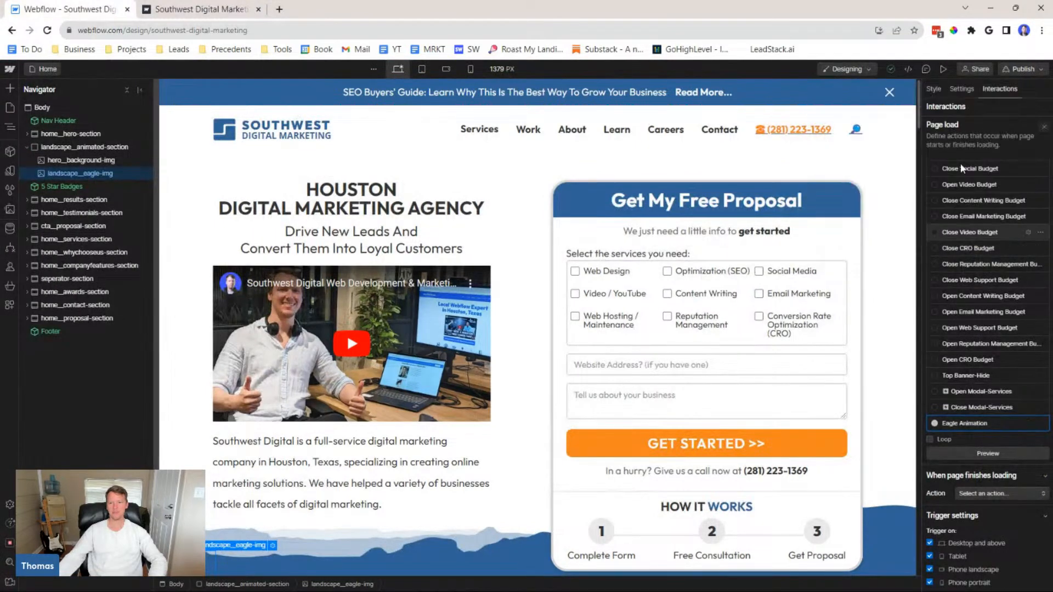
pyautogui.click(979, 424)
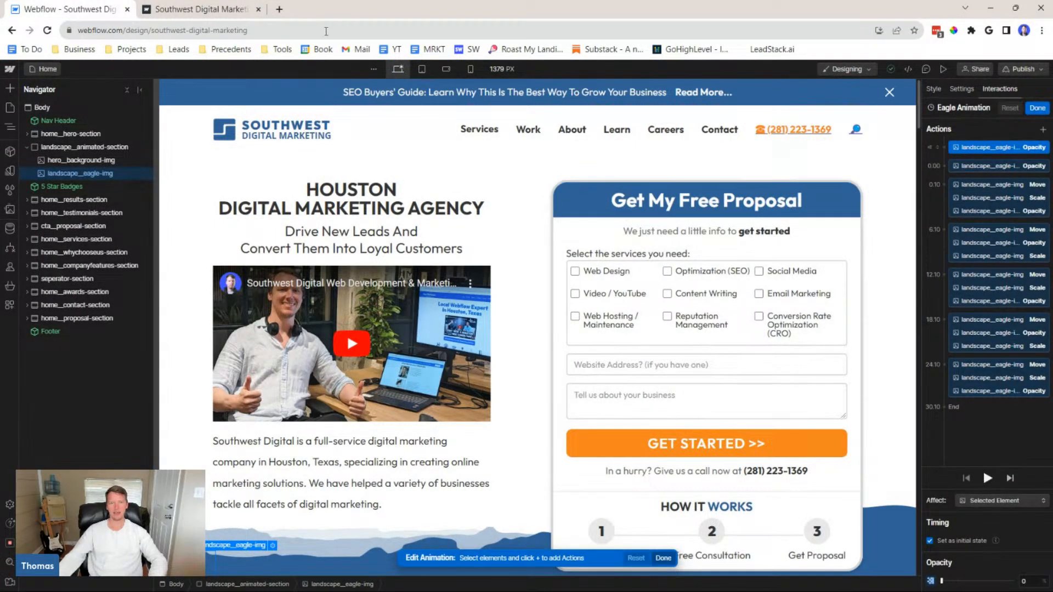
pyautogui.click(236, 9)
pyautogui.press('F5')
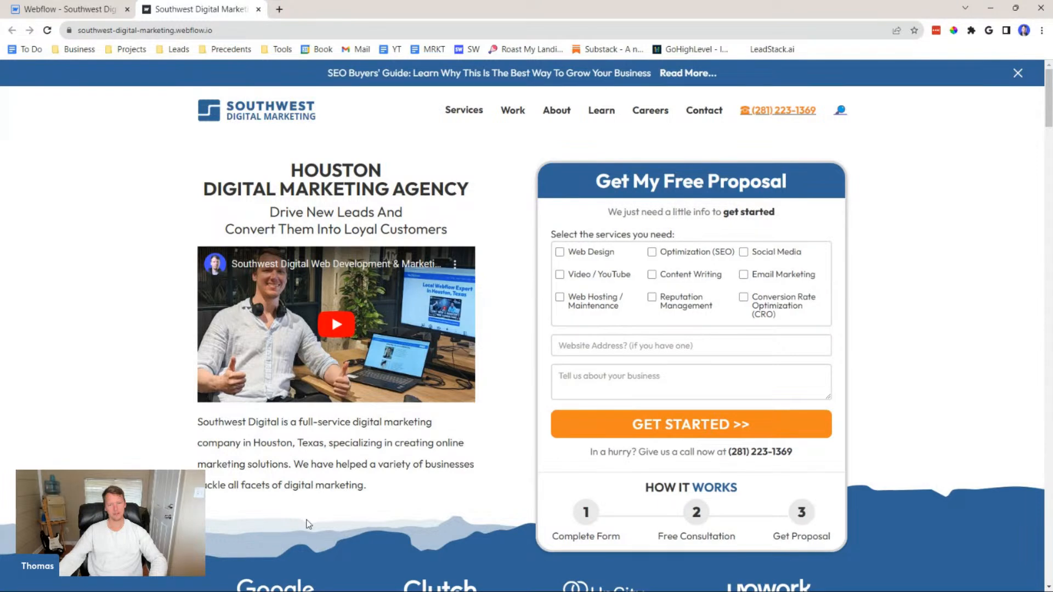
# Back in the Webflow designer, set the second stage's Move action to 0 VW vertically
pyautogui.click(63, 10)
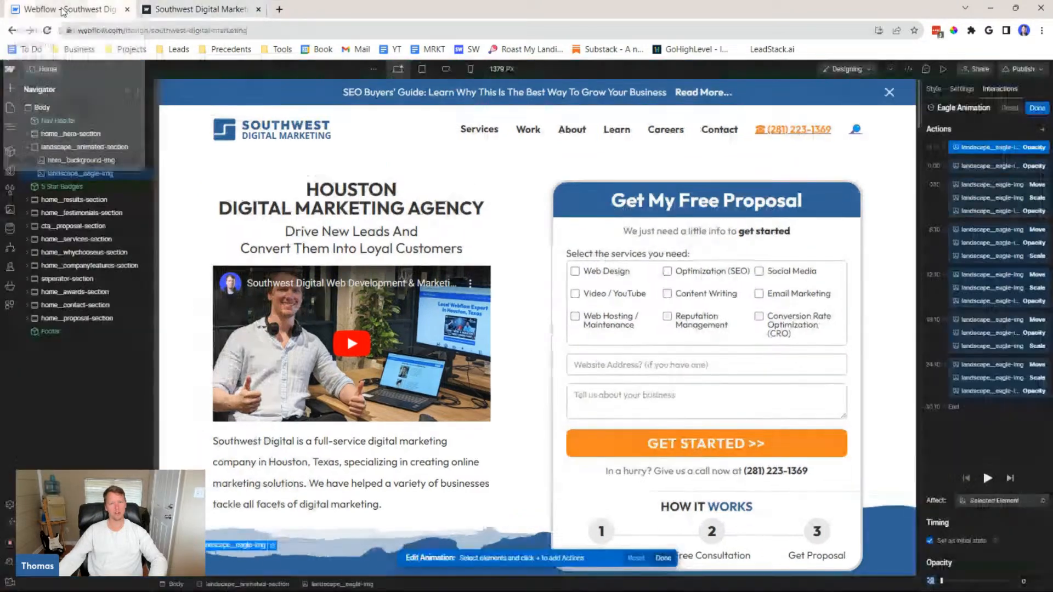
pyautogui.click(1020, 187)
pyautogui.click(1009, 233)
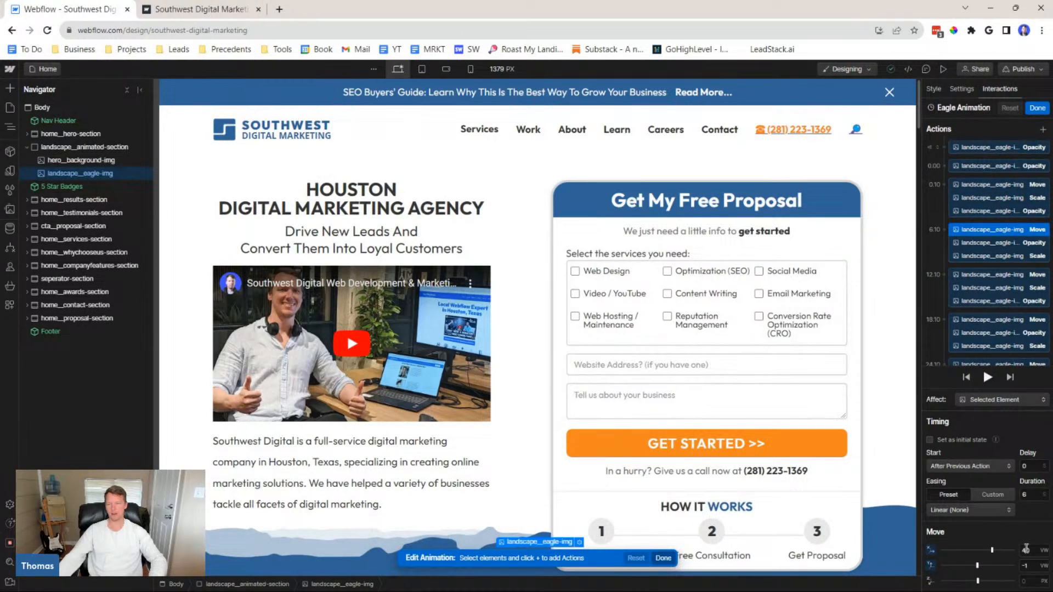
pyautogui.click(1028, 565)
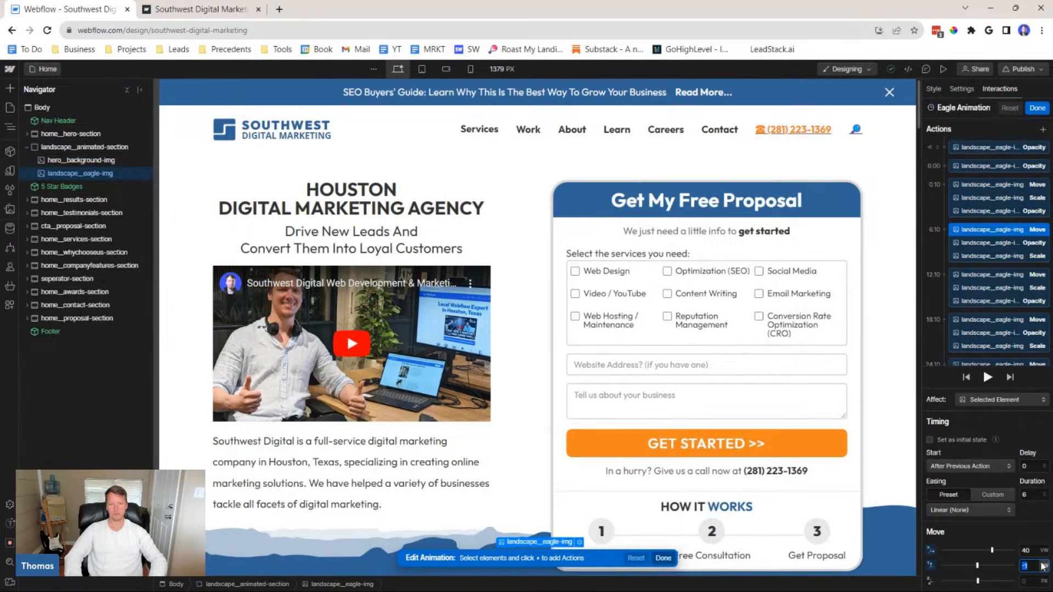
pyautogui.write('0')
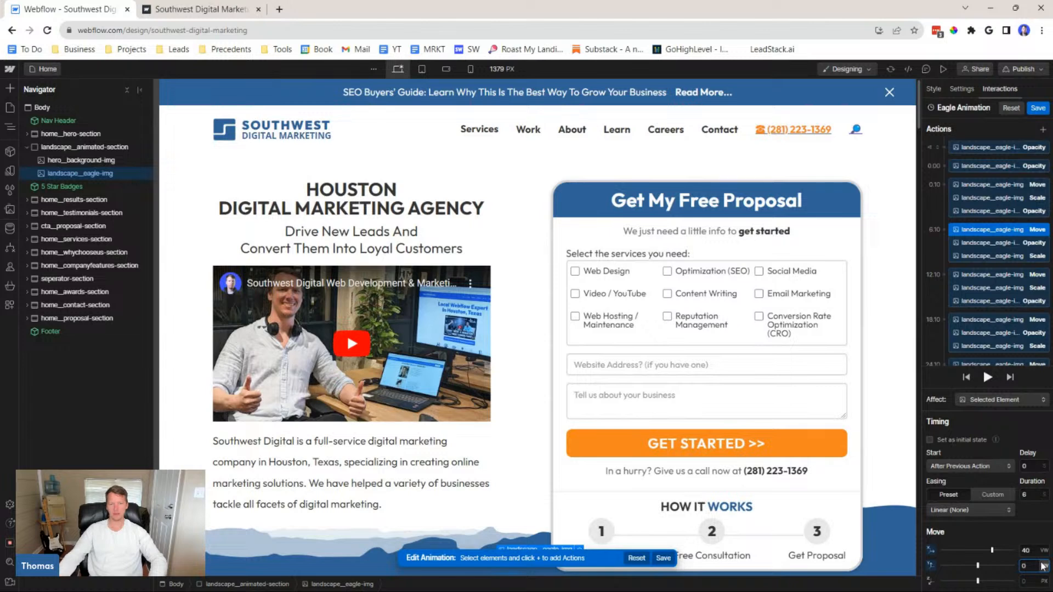
# Set the first stage's Move action to 15 VW horizontally and -5 VW vertically
pyautogui.click(1017, 185)
pyautogui.click(1028, 565)
pyautogui.write('-5')
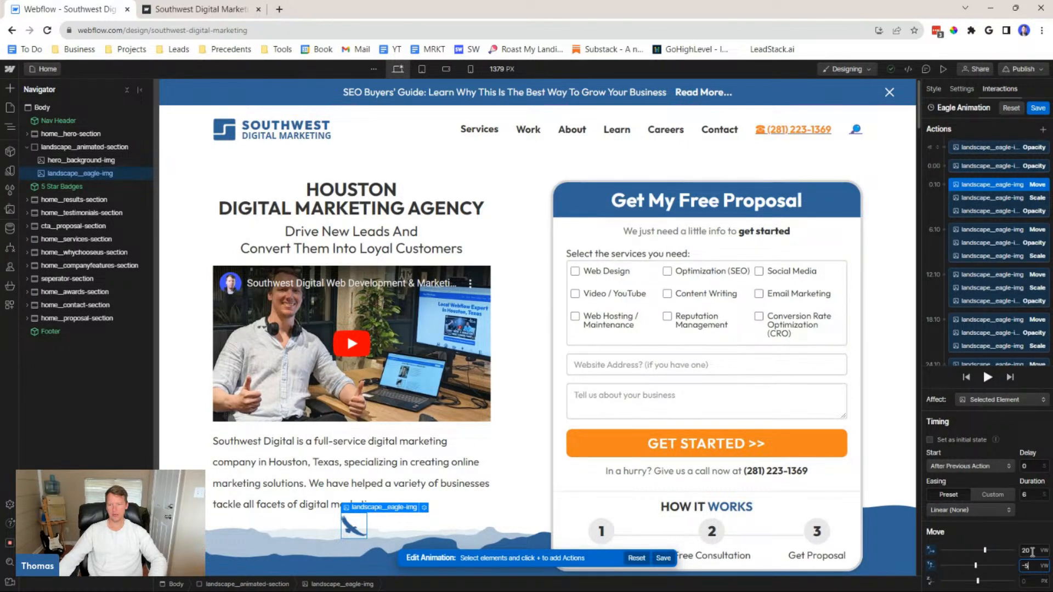
pyautogui.click(1032, 550)
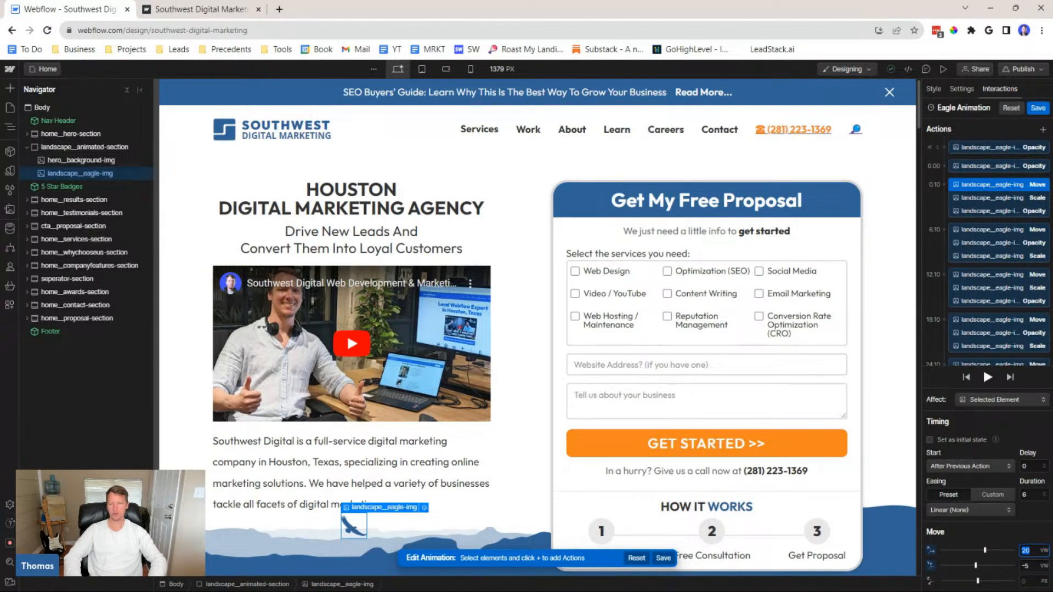
pyautogui.write('15')
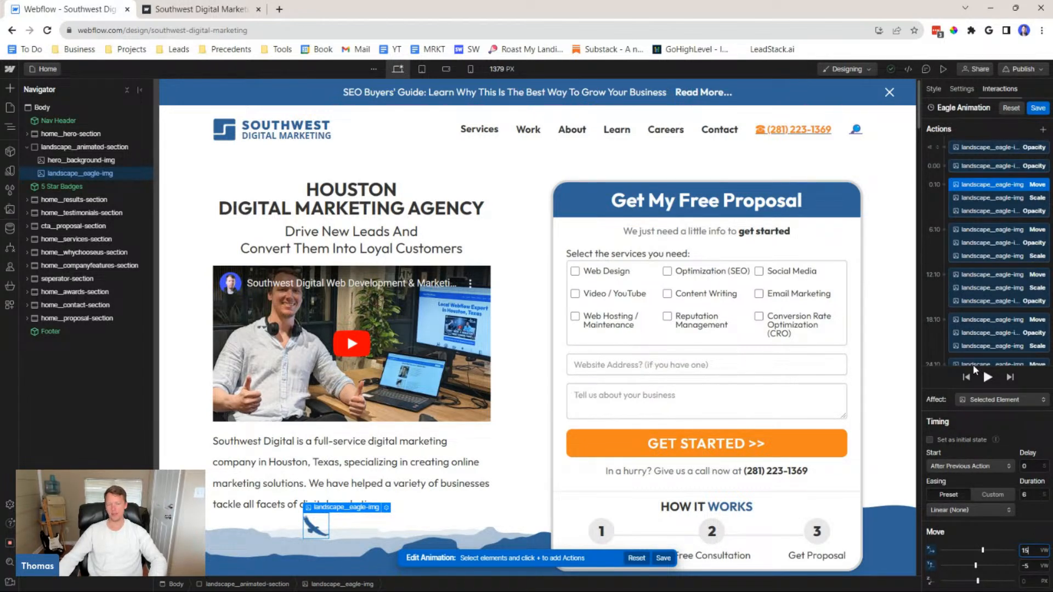
# Check the third stage's Move action and set the fourth stage's Move action to -6 VW vertically
pyautogui.click(1015, 277)
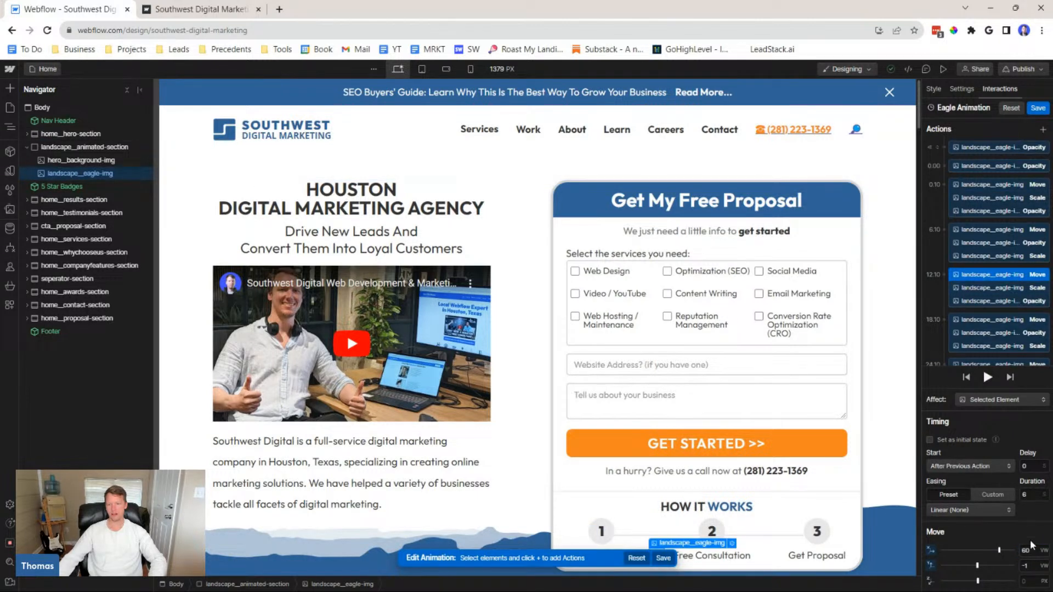
pyautogui.click(1025, 566)
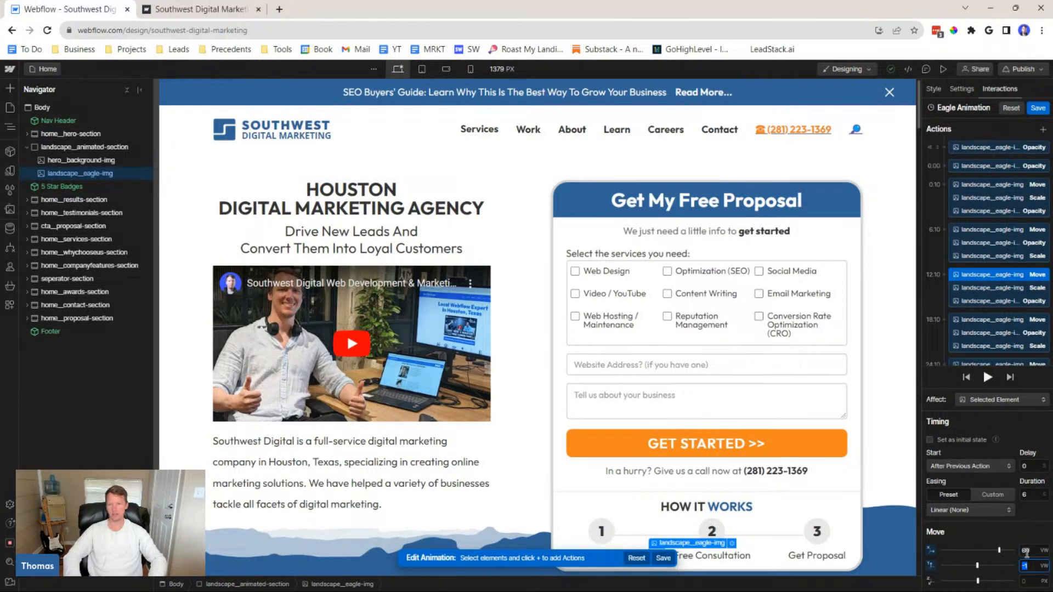
pyautogui.scroll(-1, 998, 264)
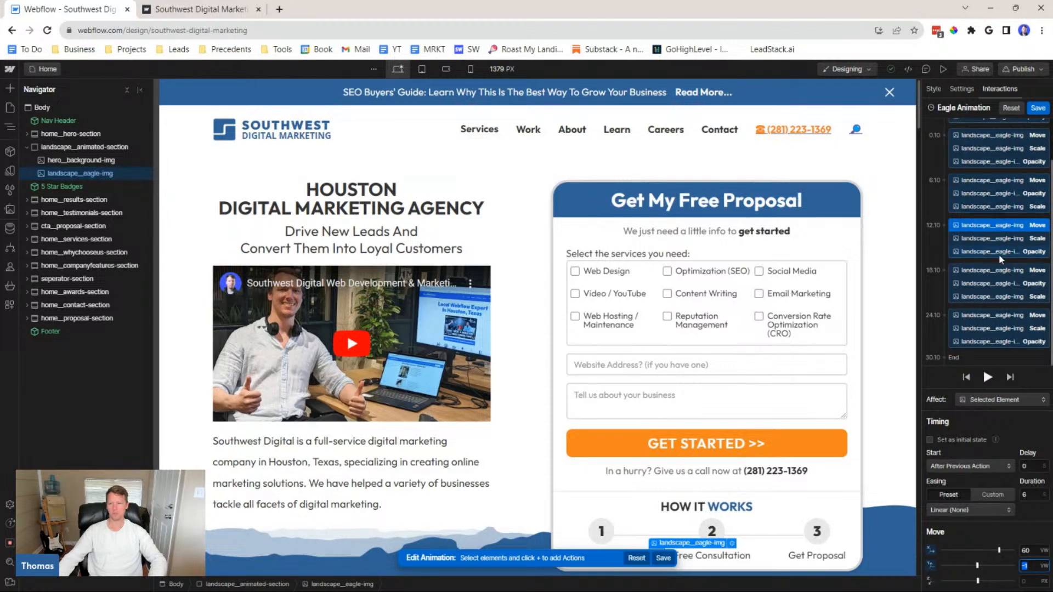
pyautogui.click(994, 270)
pyautogui.click(1025, 566)
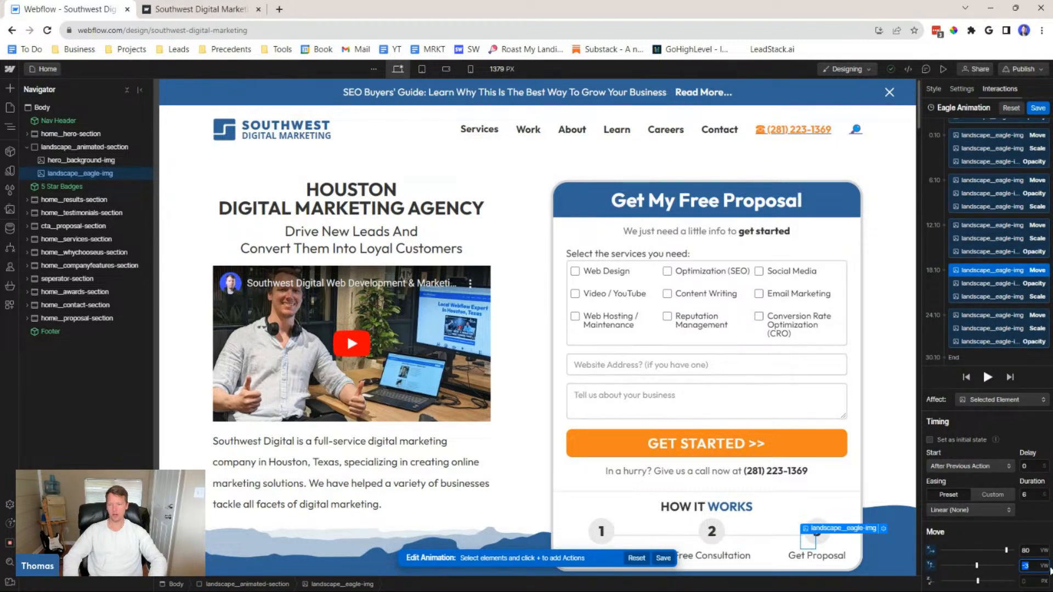
pyautogui.write('-6')
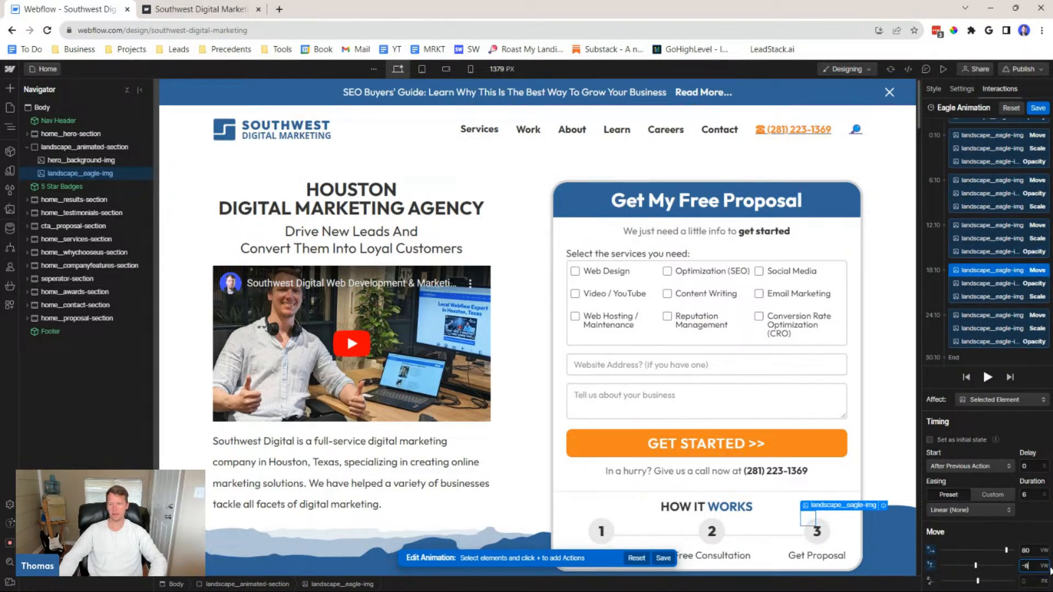
# Set the fifth stage's Move action to -20 VW vertically
pyautogui.click(1017, 318)
pyautogui.click(1031, 566)
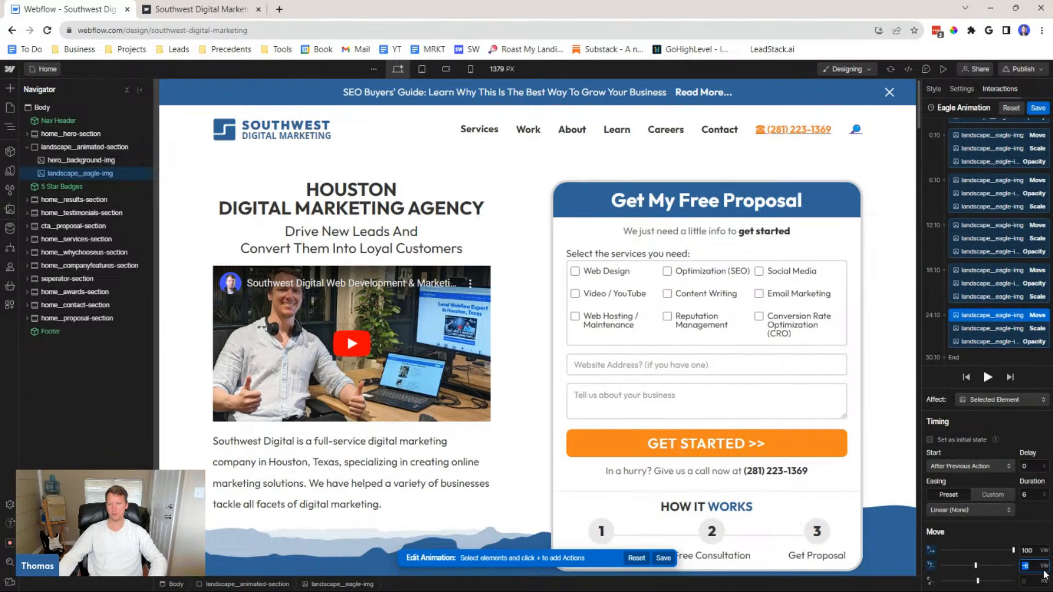
pyautogui.write('-15')
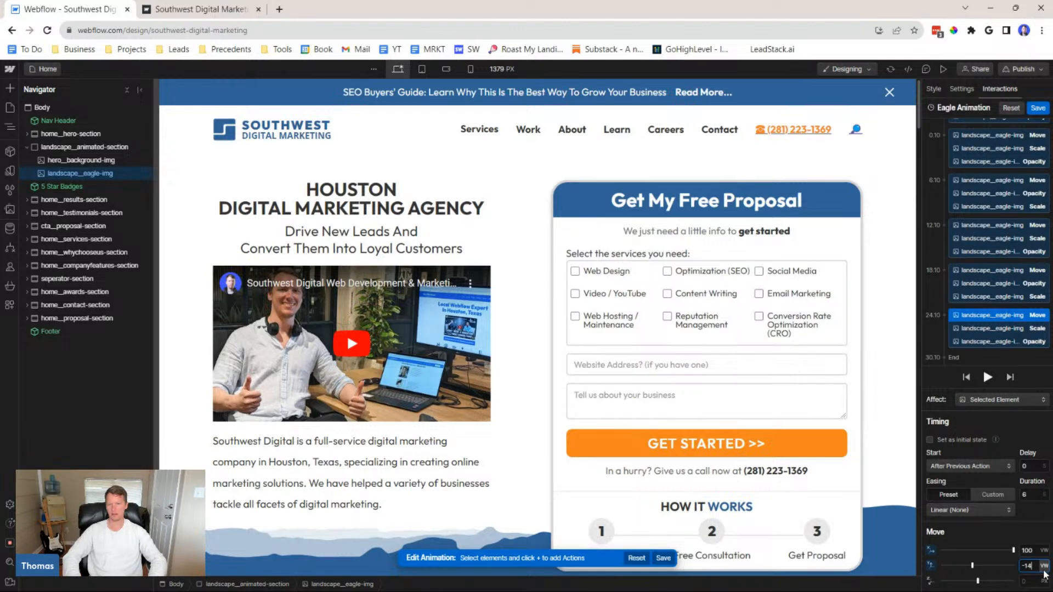
pyautogui.press('Down')
pyautogui.press('Down')
pyautogui.press('Down')
pyautogui.press('Down')
pyautogui.press('Down')
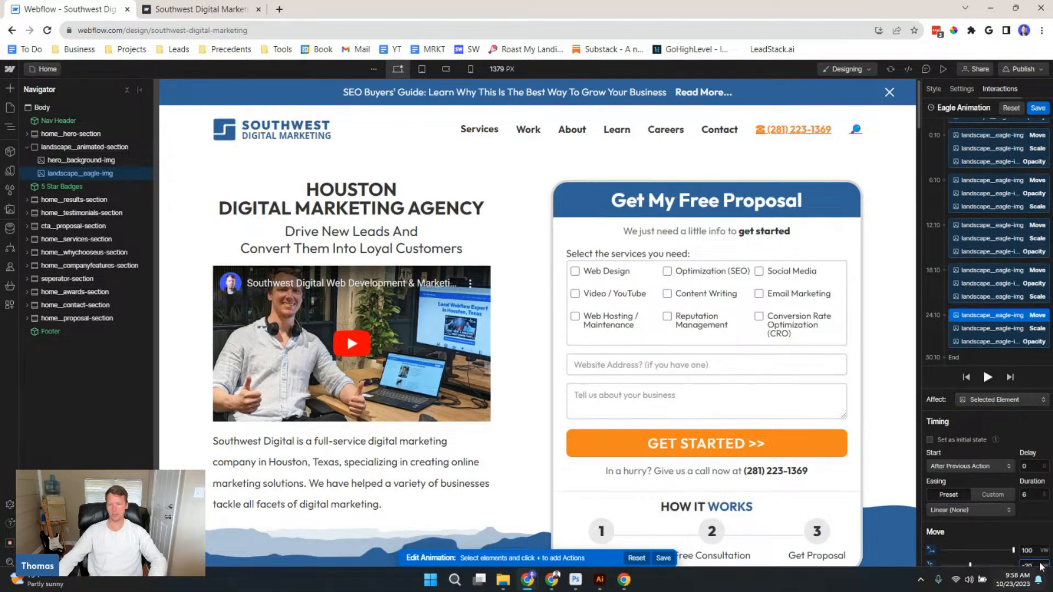
# Set the fifth stage's horizontal Move distance to 105 VW
pyautogui.click(1033, 550)
pyautogui.press('Up')
pyautogui.press('Up')
pyautogui.press('Up')
pyautogui.press('Up')
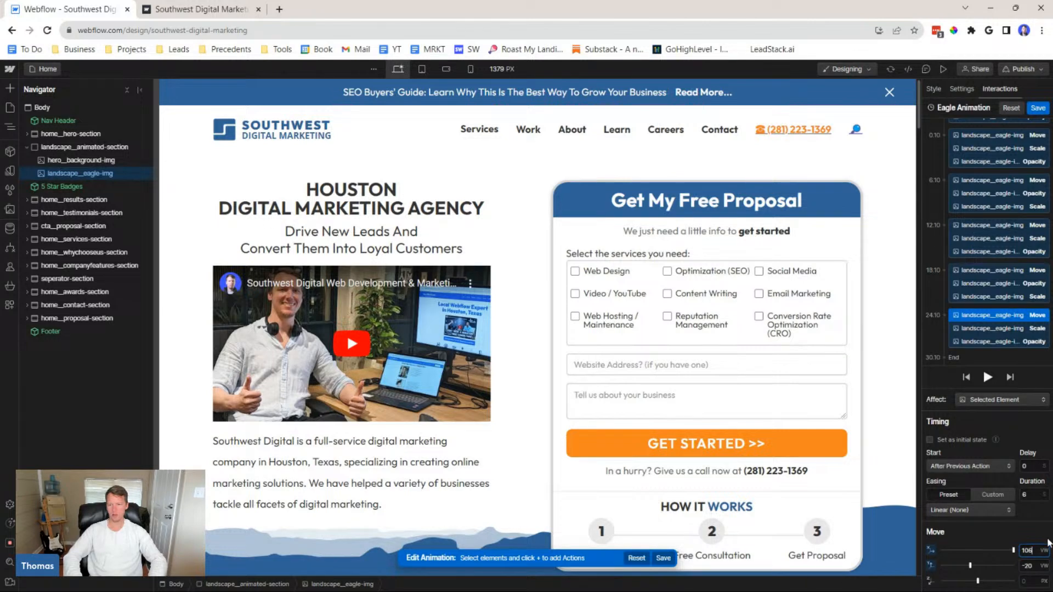
pyautogui.press('Up')
pyautogui.press('Up')
pyautogui.press('Up')
pyautogui.press('Up')
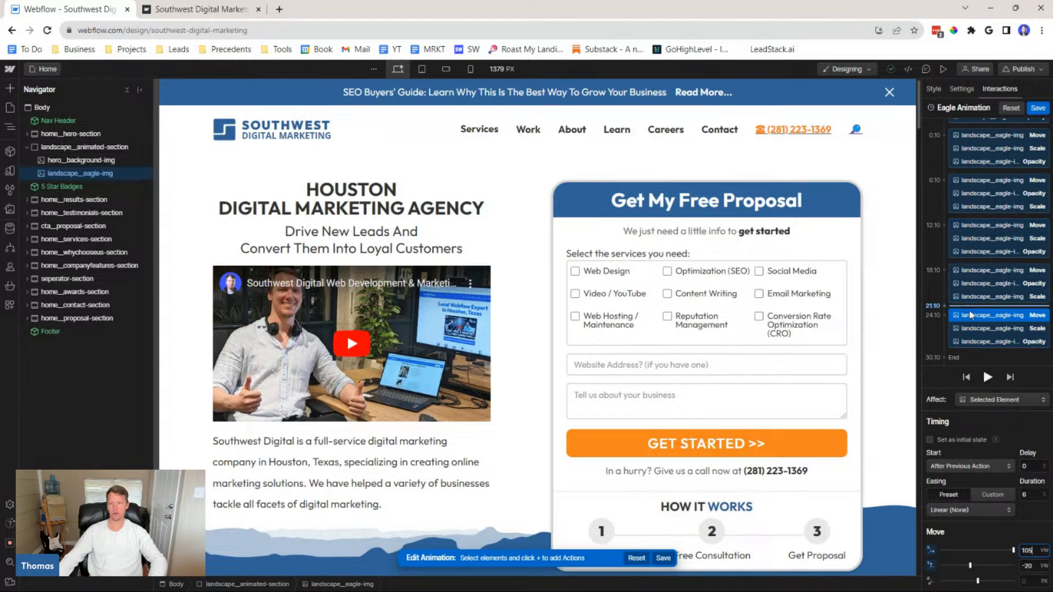
# Add a Hide/Show action for the eagle image at the end of the animation, with its display set to none
pyautogui.scroll(2, 1040, 130)
pyautogui.click(1042, 131)
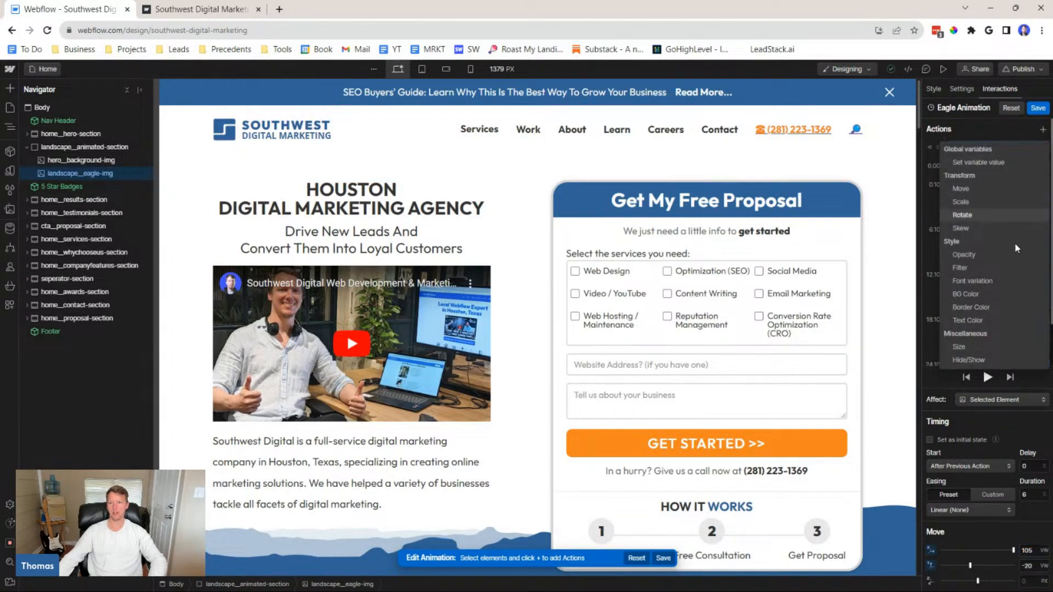
pyautogui.click(982, 367)
pyautogui.moveTo(982, 378)
pyautogui.mouseDown()
pyautogui.moveTo(982, 397)
pyautogui.moveTo(985, 386)
pyautogui.mouseUp()
pyautogui.click(1042, 580)
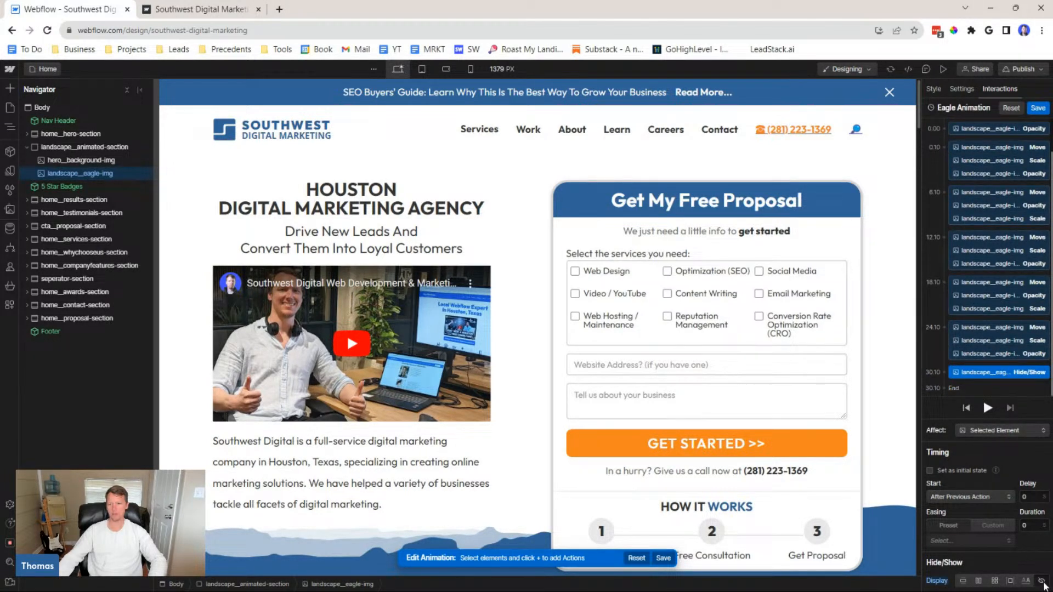
# Save the revised Eagle Animation and publish the site to the selected staging domain
pyautogui.click(1037, 109)
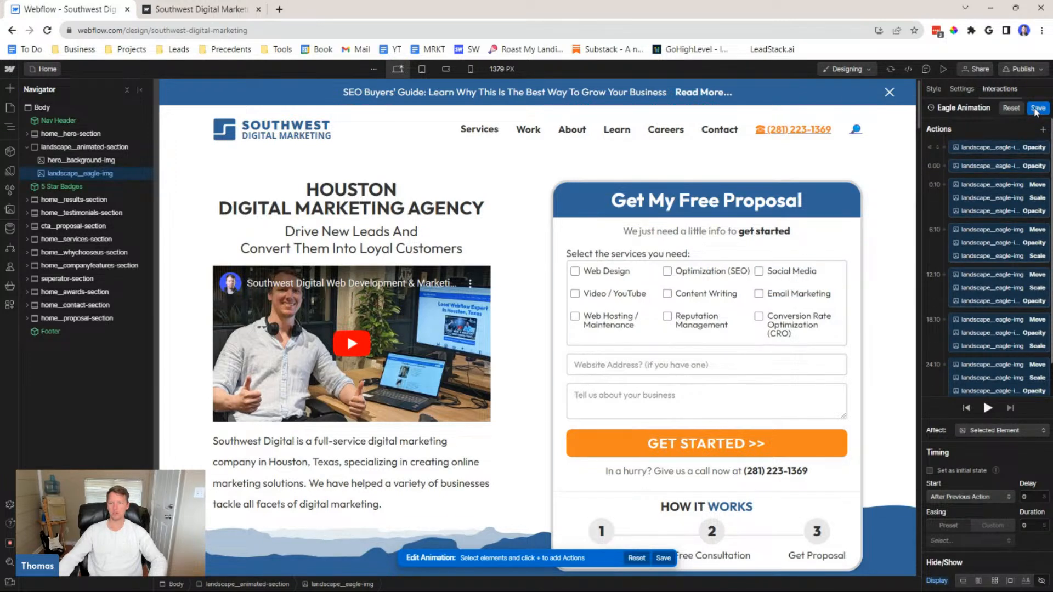
pyautogui.click(1021, 70)
pyautogui.click(996, 245)
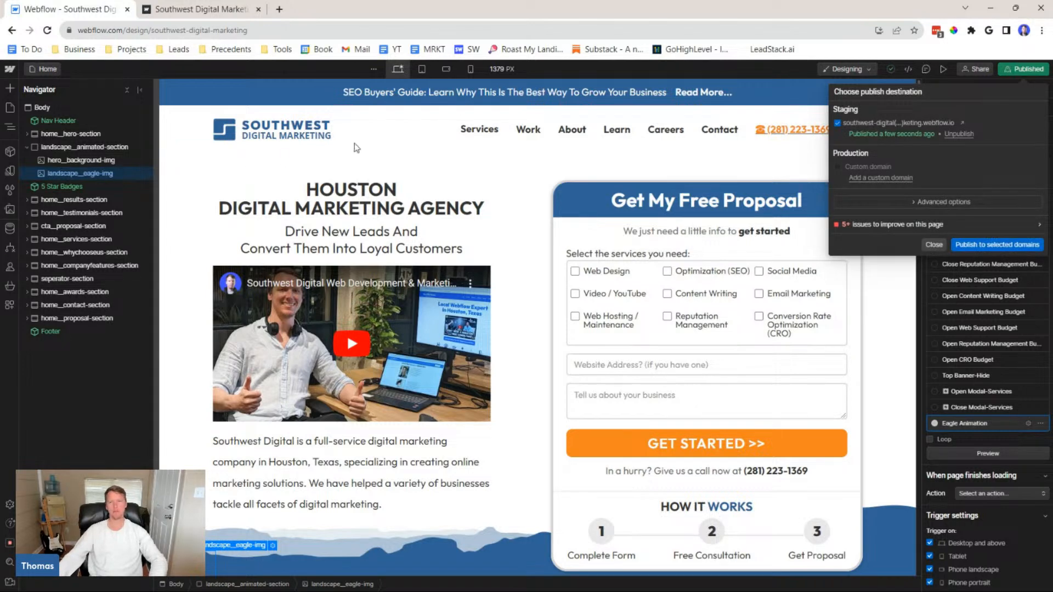
# Reload the published home page twice to watch the revised eagle flight from start to end
pyautogui.click(167, 10)
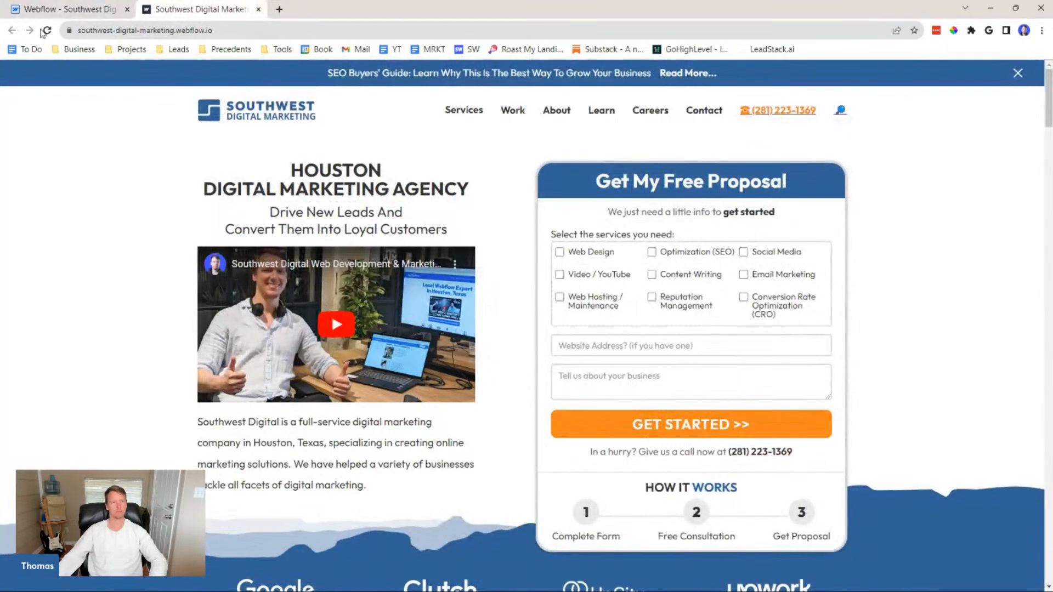
pyautogui.click(47, 30)
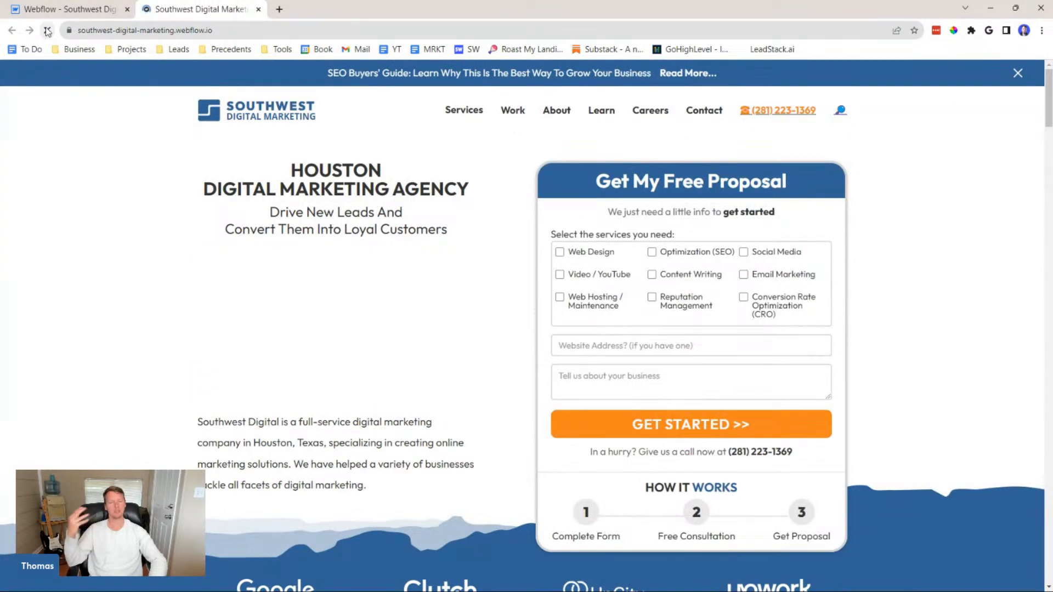
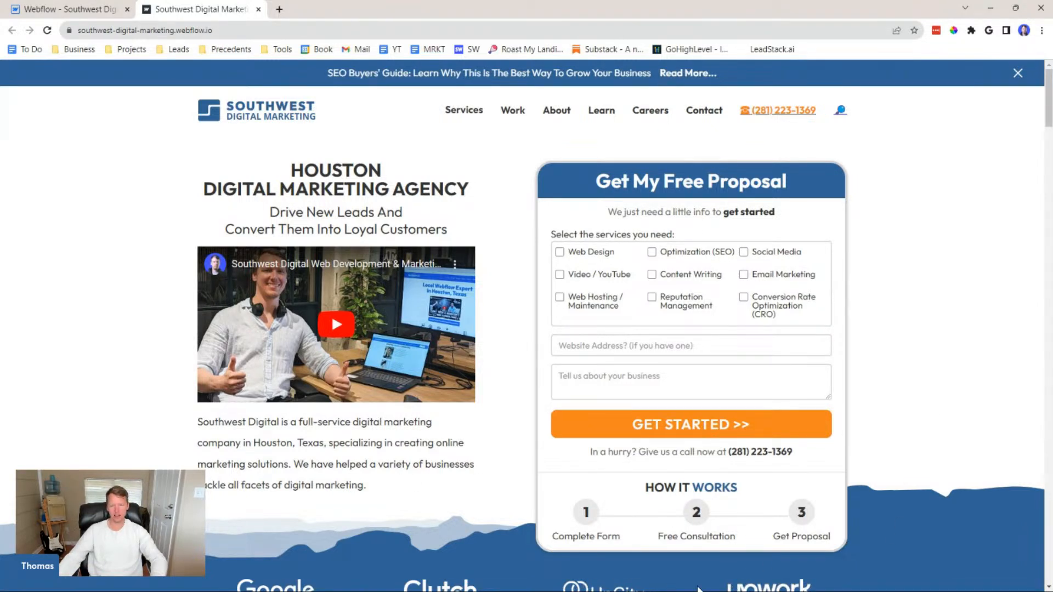
pyautogui.click(47, 30)
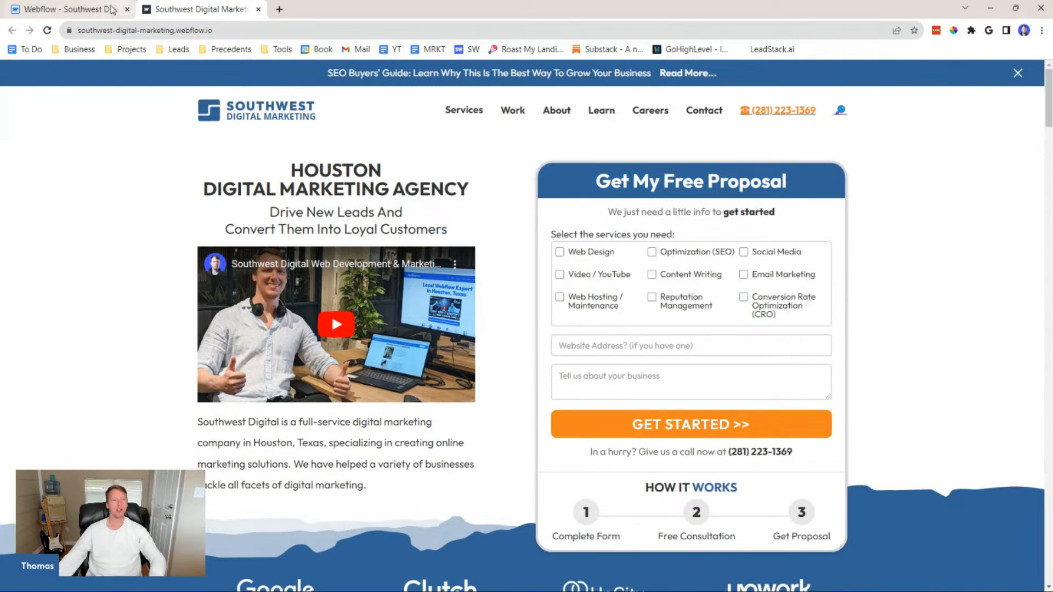
# Switch back to the Webflow designer, open the Eagle Animation and set the fifth stage's horizontal Move distance to 100 VW
pyautogui.click(80, 10)
pyautogui.click(933, 244)
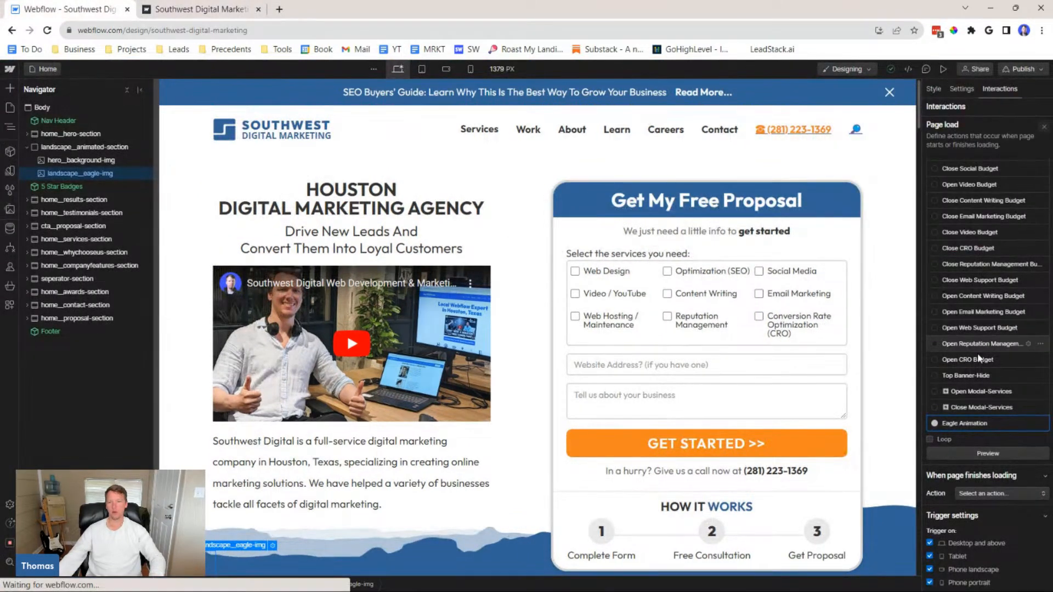
pyautogui.click(964, 424)
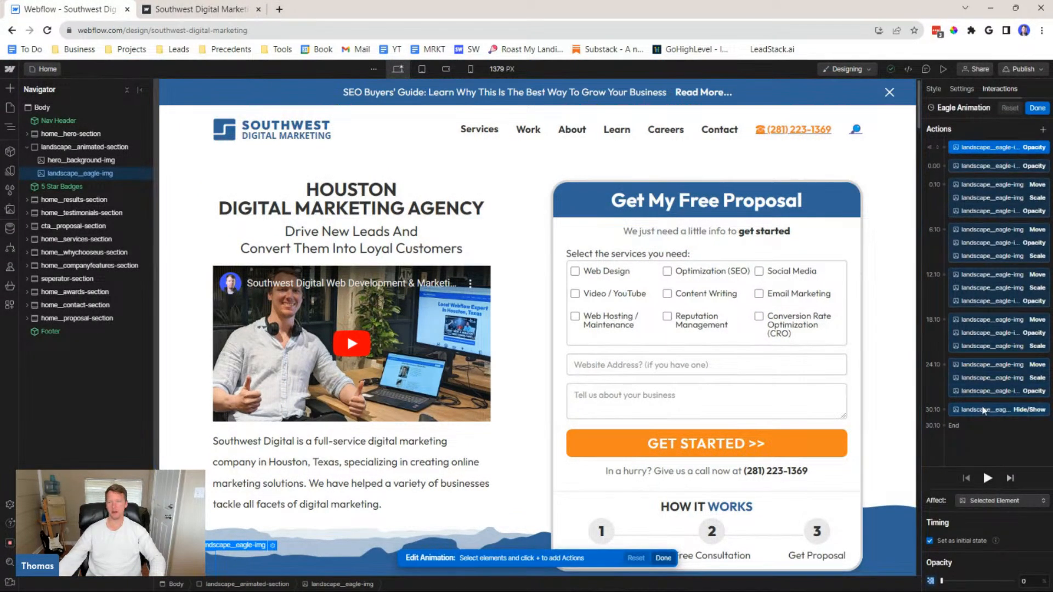
pyautogui.click(994, 366)
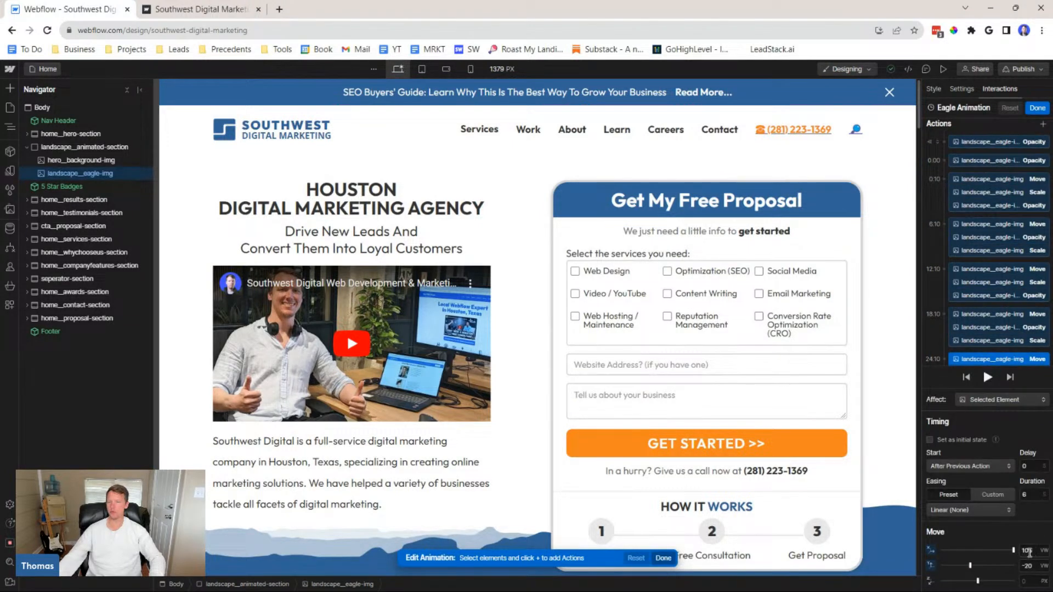
pyautogui.click(1032, 550)
pyautogui.write('100')
pyautogui.press('Return')
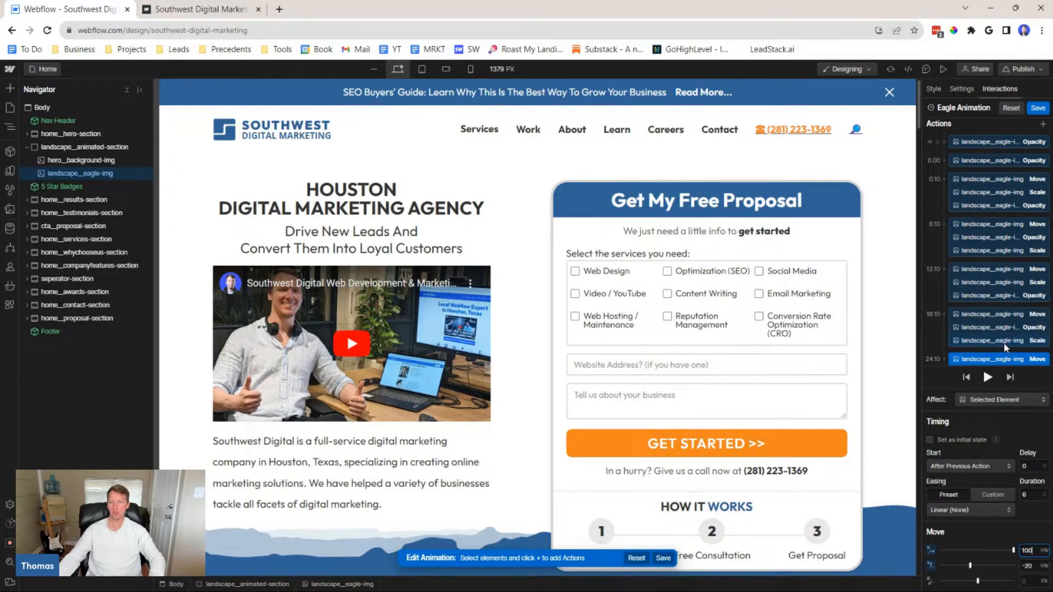
# Set the eagle image's opacity to 0 in the fifth stage of the animation
pyautogui.scroll(-2, 1004, 344)
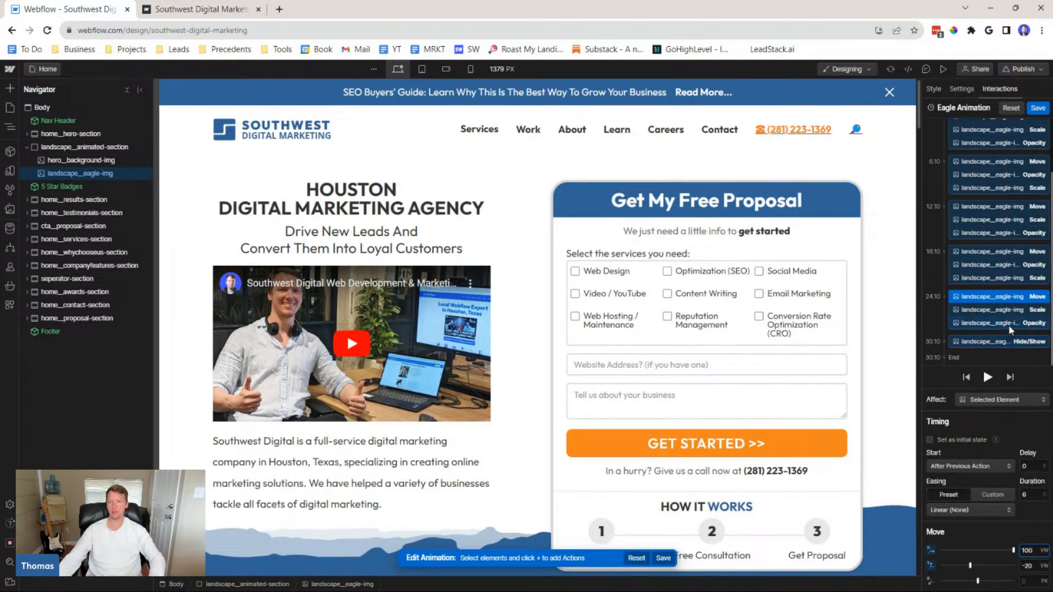
pyautogui.click(1010, 324)
pyautogui.scroll(1, 1002, 373)
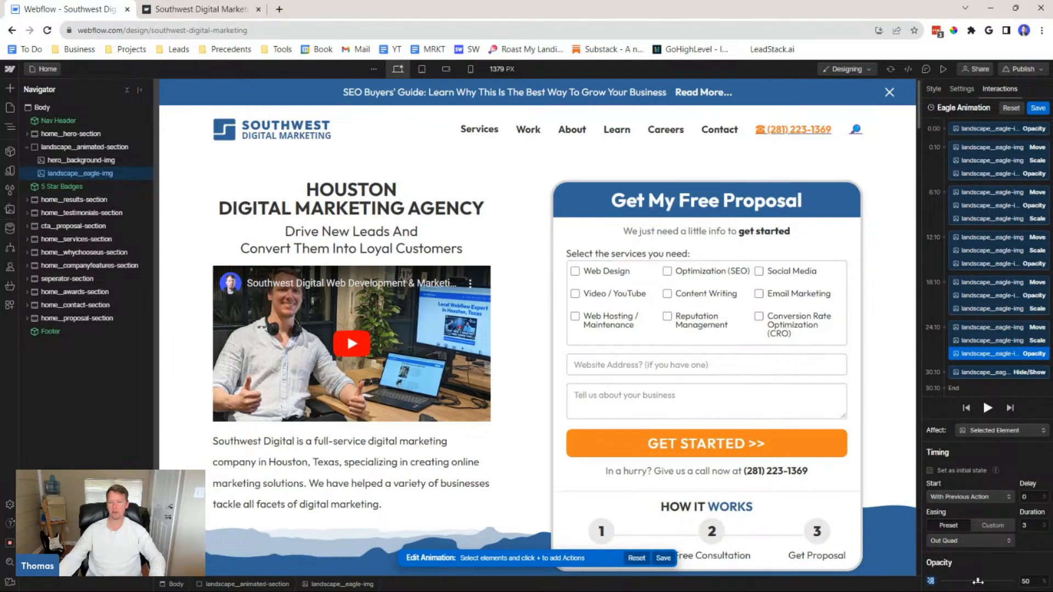
pyautogui.moveTo(977, 581); pyautogui.dragTo(909, 575)
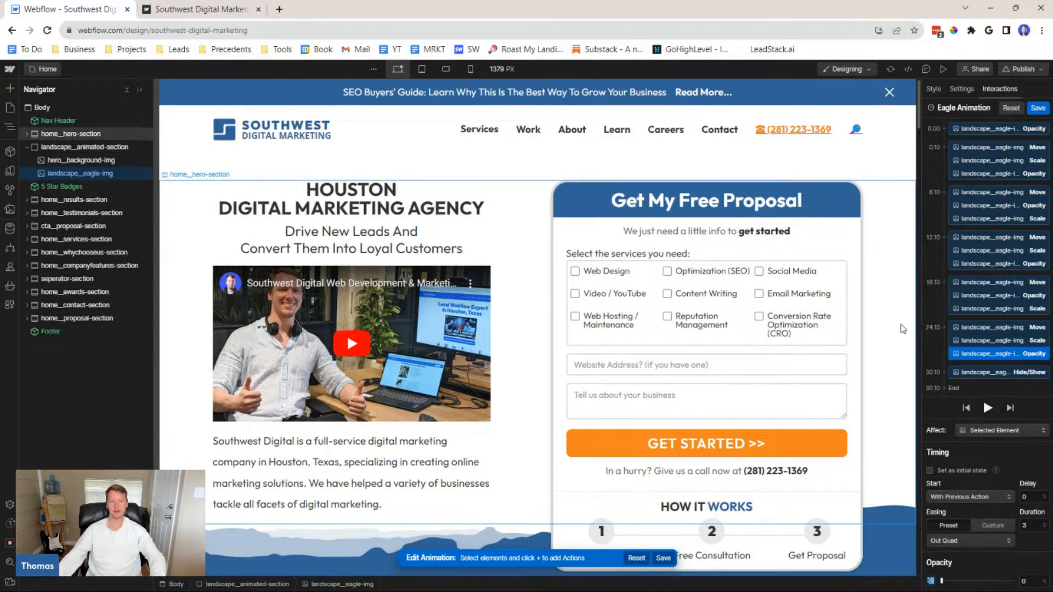
# Set the second stage's vertical Move distance to -5 VW after checking the eagle's position in the first stage
pyautogui.click(1007, 148)
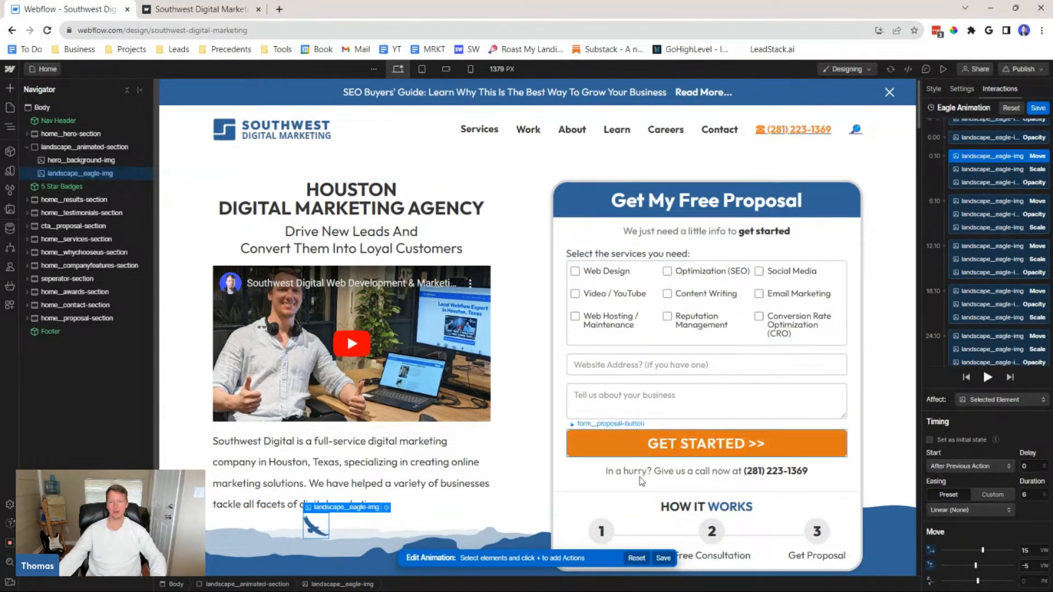
pyautogui.click(1006, 201)
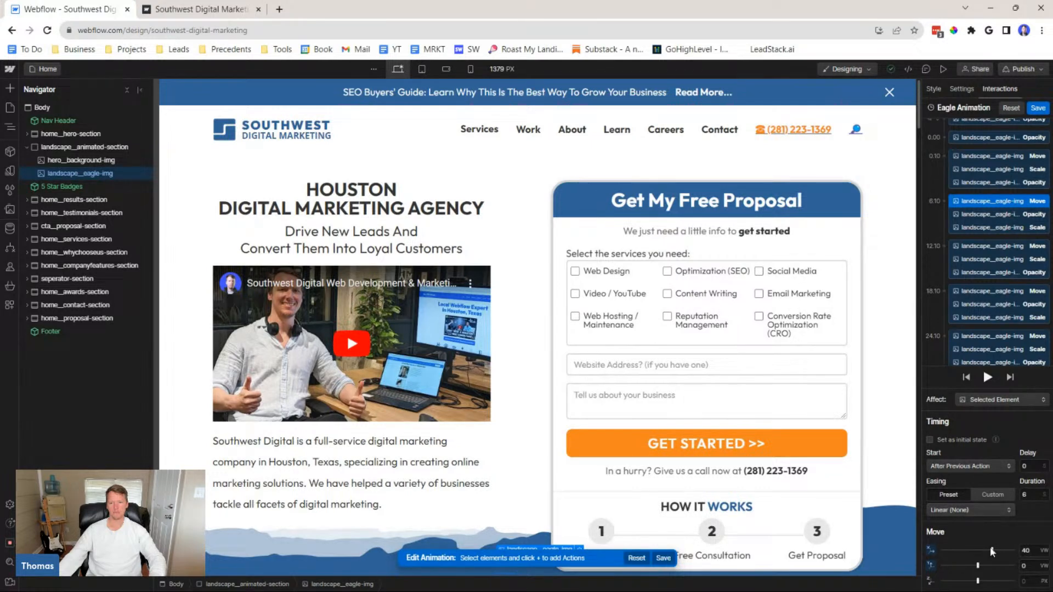
pyautogui.moveTo(976, 565); pyautogui.dragTo(975, 564)
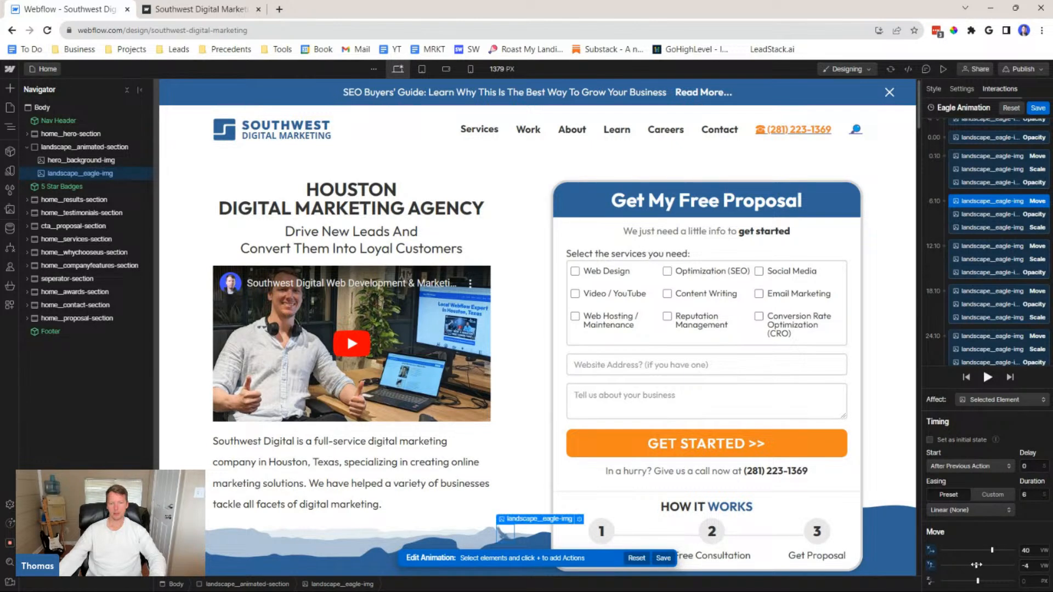
pyautogui.click(1037, 565)
pyautogui.write('-6')
pyautogui.press('Up')
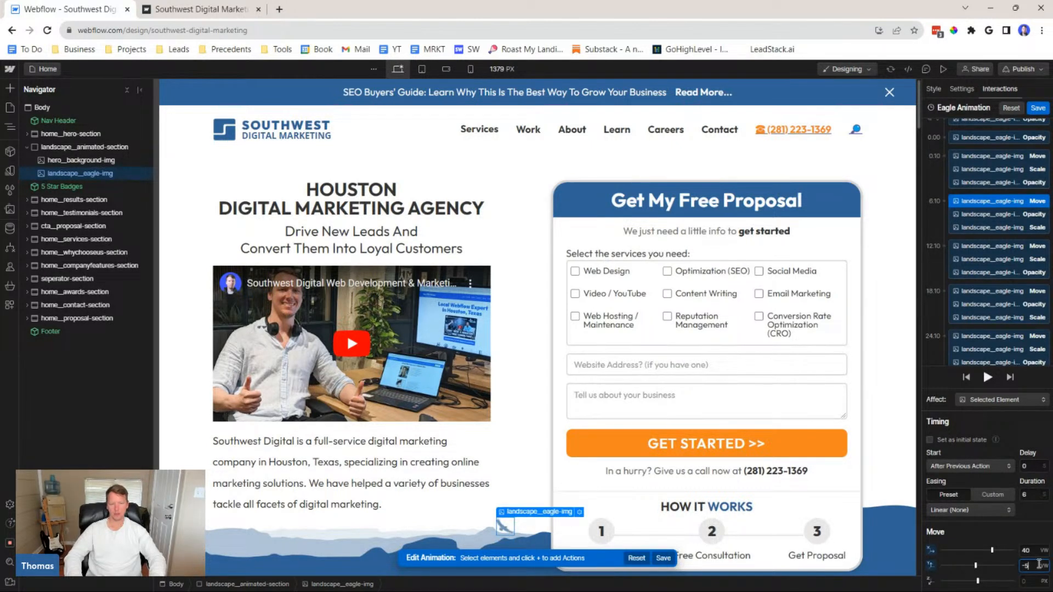
# Compare the eagle's position in the neighbouring stages and set the second stage's vertical Move distance to -4.5 VW
pyautogui.click(1002, 247)
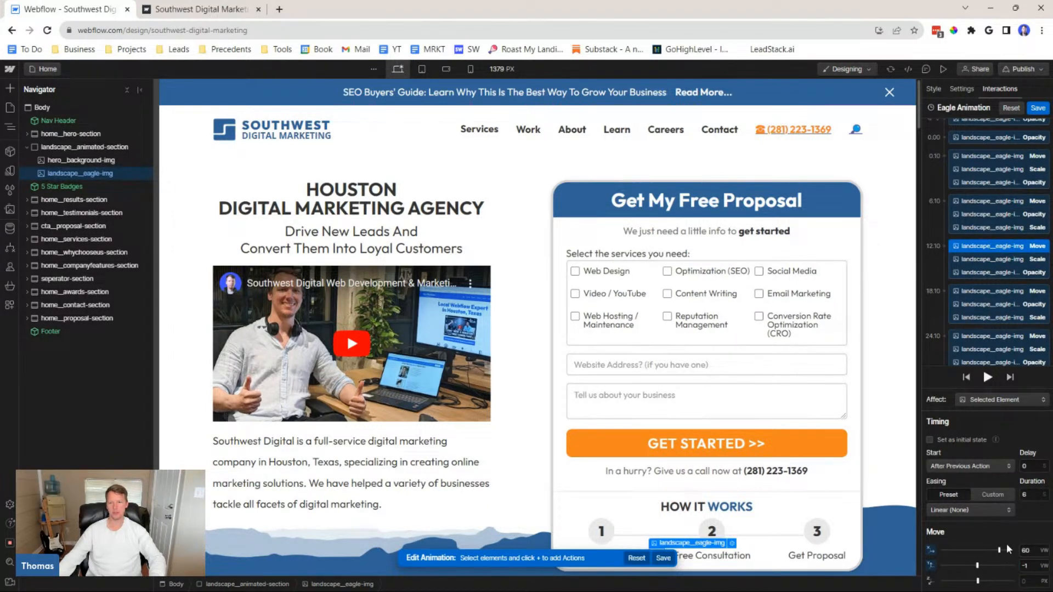
pyautogui.click(1007, 159)
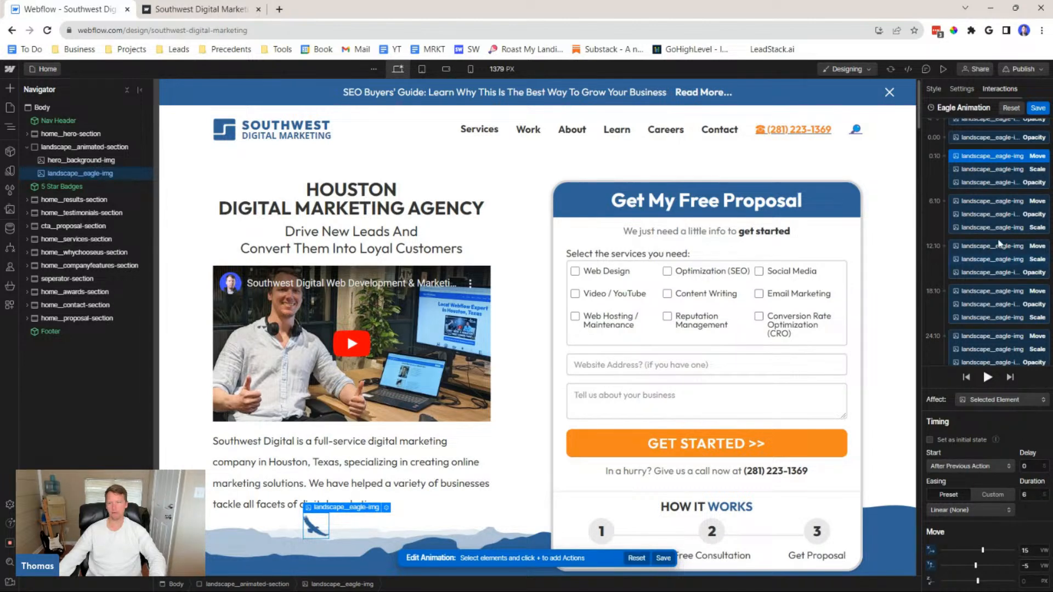
pyautogui.click(1003, 202)
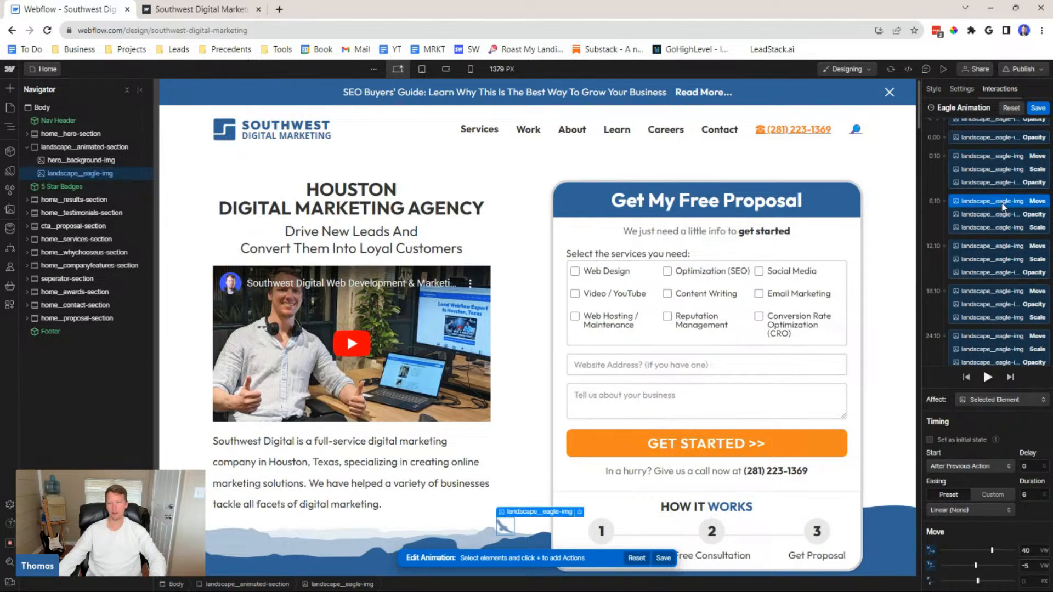
pyautogui.click(1030, 568)
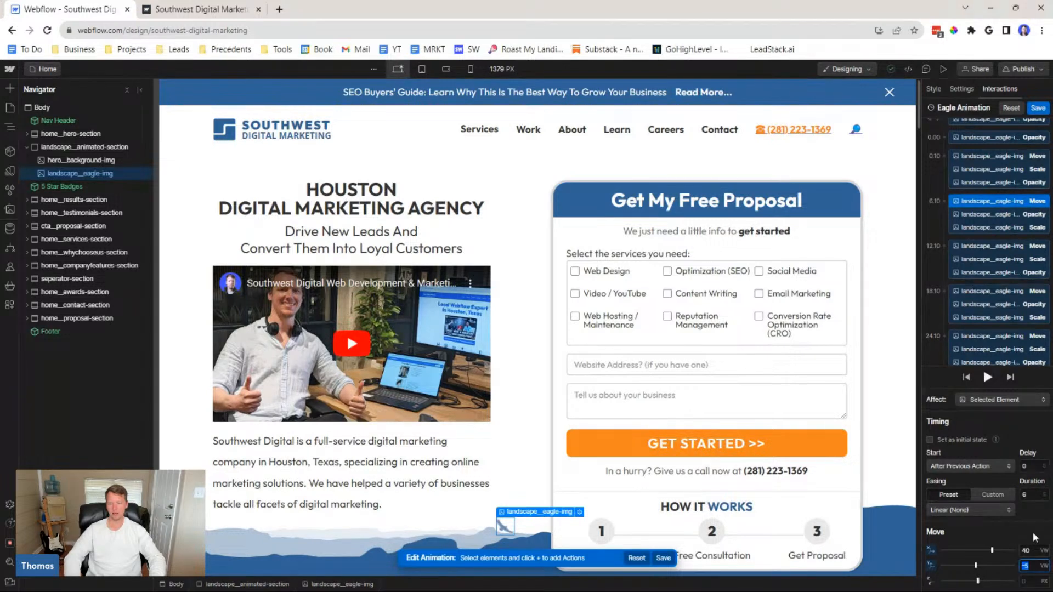
pyautogui.write('-6')
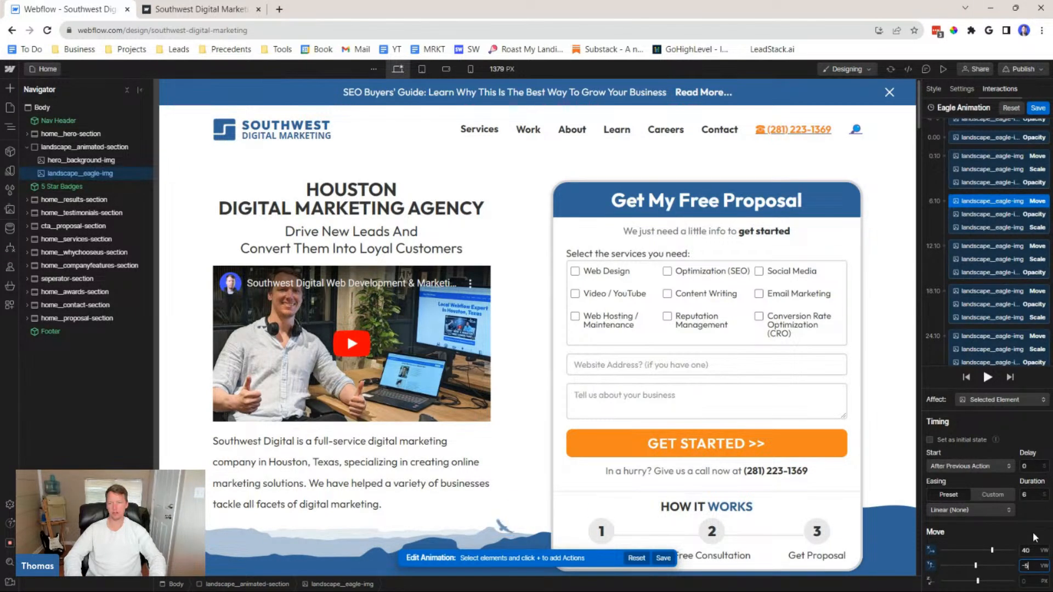
pyautogui.press('BackSpace')
pyautogui.write('4.')
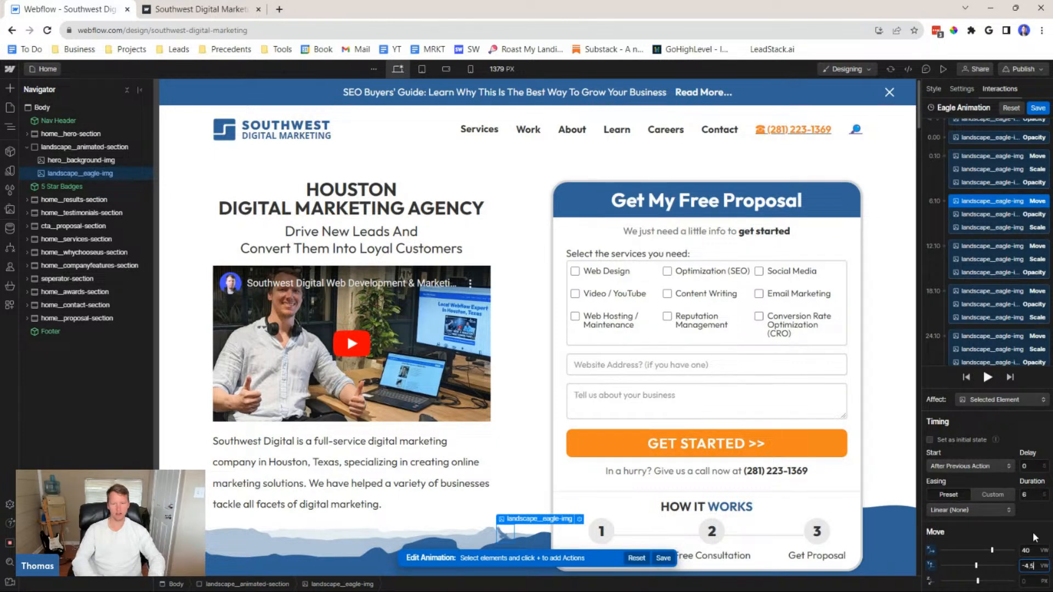
# Save the Eagle Animation and publish the site to the selected staging domain
pyautogui.click(1041, 109)
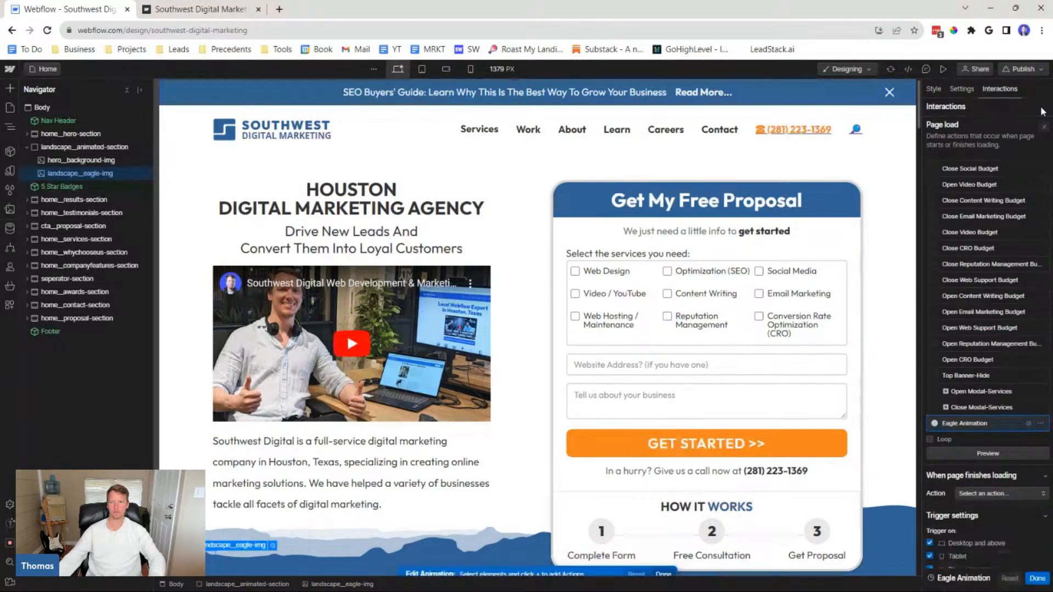
pyautogui.click(1023, 68)
pyautogui.click(993, 248)
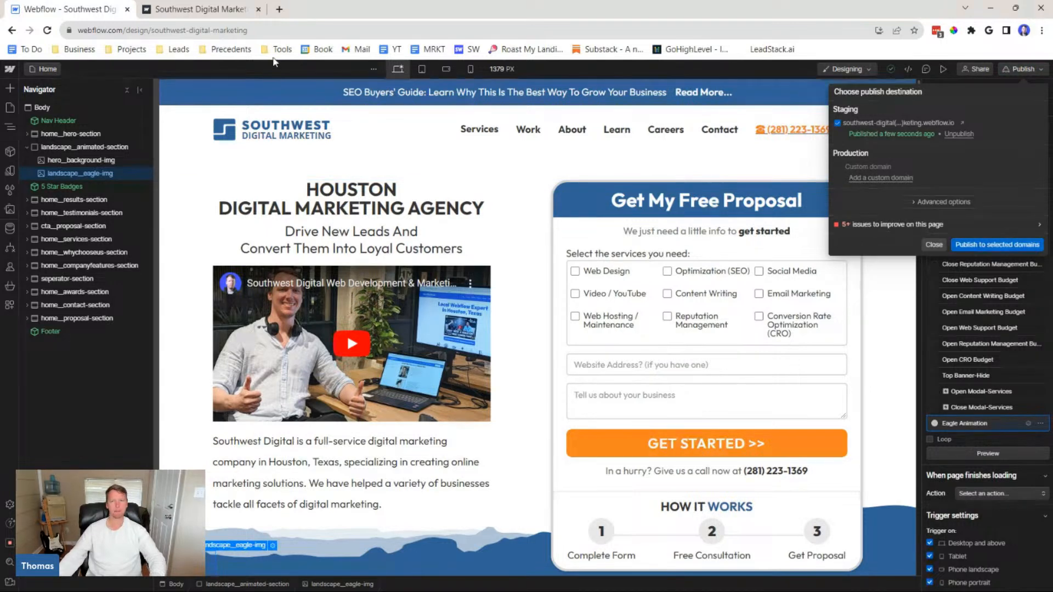
# Close the publish options and reload the published home page to watch the eagle flight
pyautogui.click(933, 244)
pyautogui.click(201, 9)
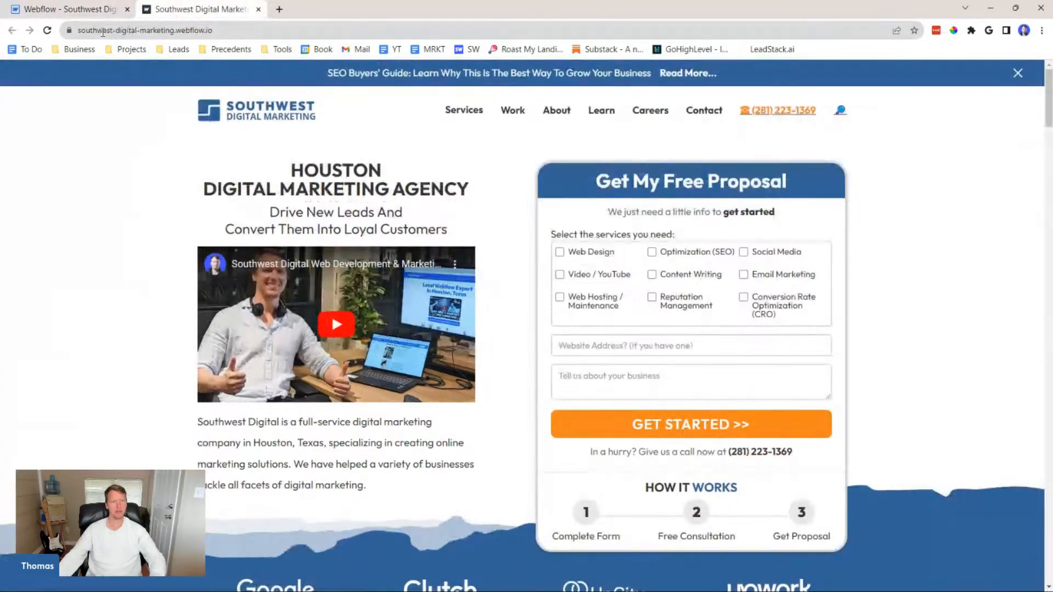
pyautogui.click(48, 30)
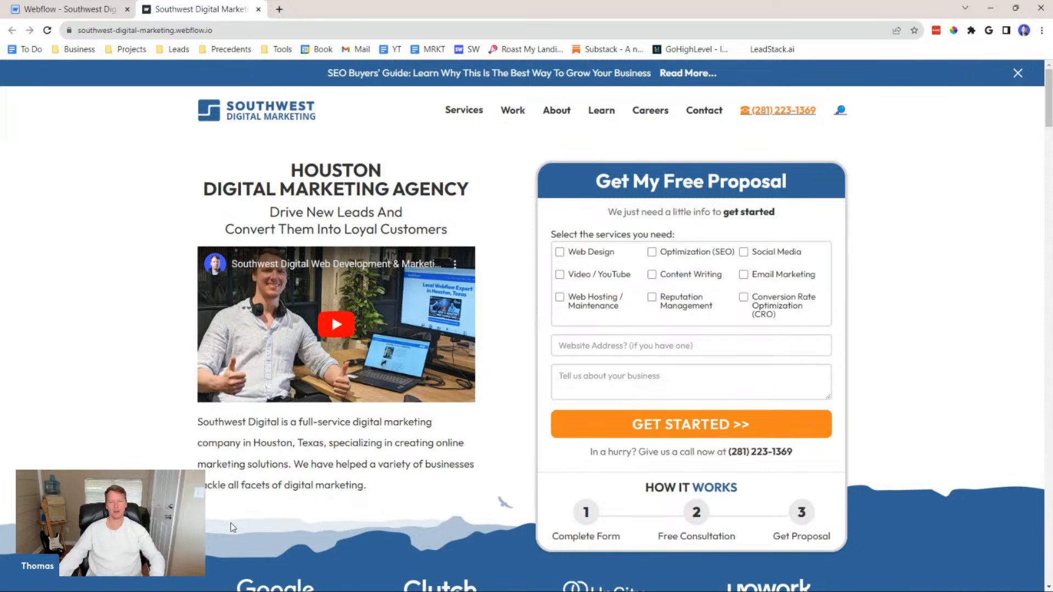
# Reopen the Eagle Animation in the designer and set the first stage's Move distances to 10 VW horizontally and -4 VW vertically
pyautogui.click(68, 9)
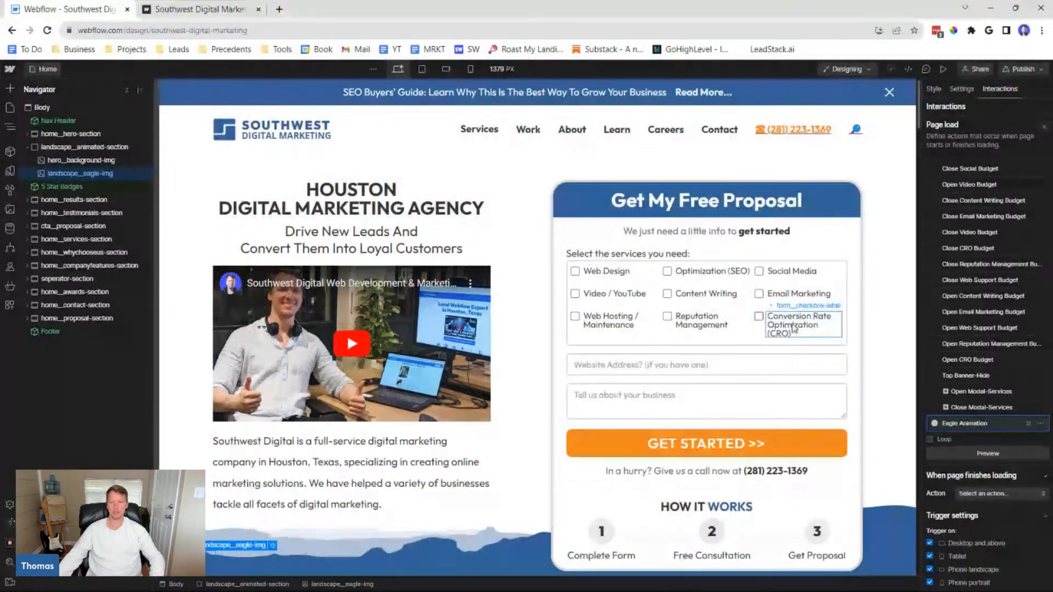
pyautogui.click(960, 424)
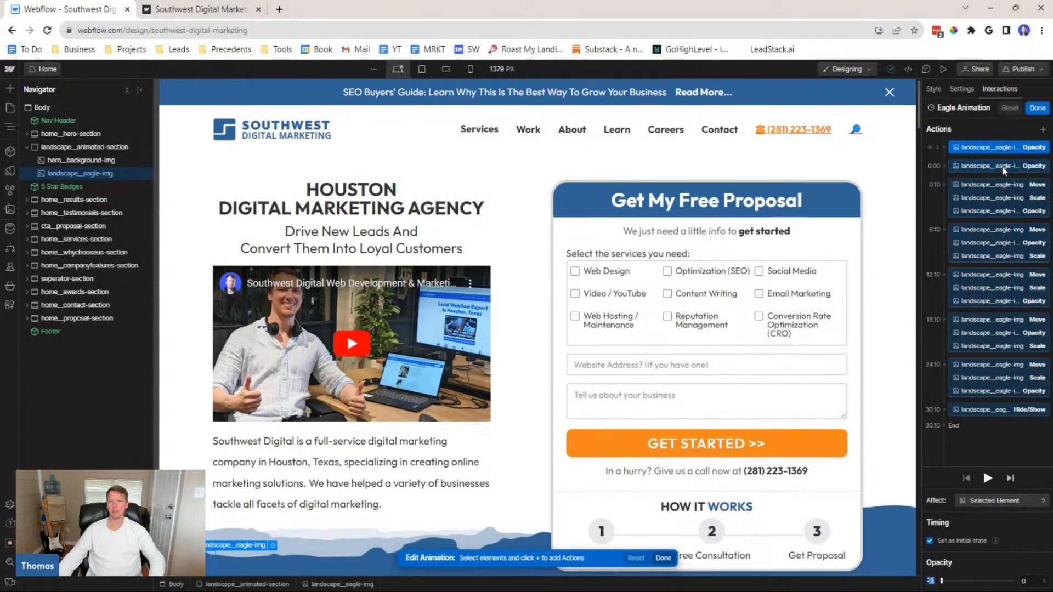
pyautogui.click(993, 186)
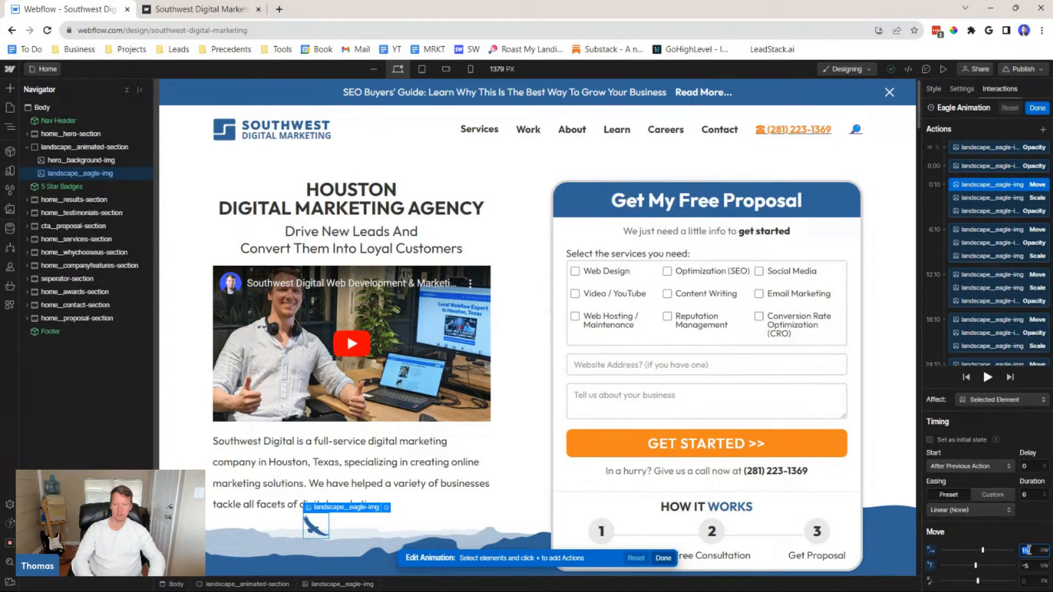
pyautogui.write('0')
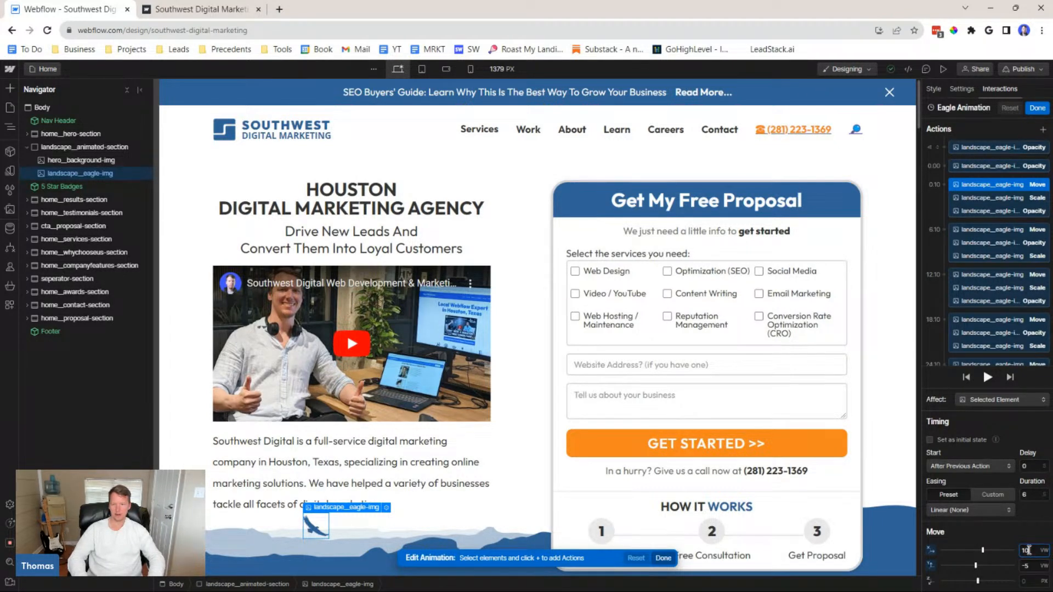
pyautogui.press('Return')
pyautogui.click(1030, 567)
pyautogui.write('-6')
pyautogui.press('Return')
pyautogui.press('Up')
pyautogui.press('Up')
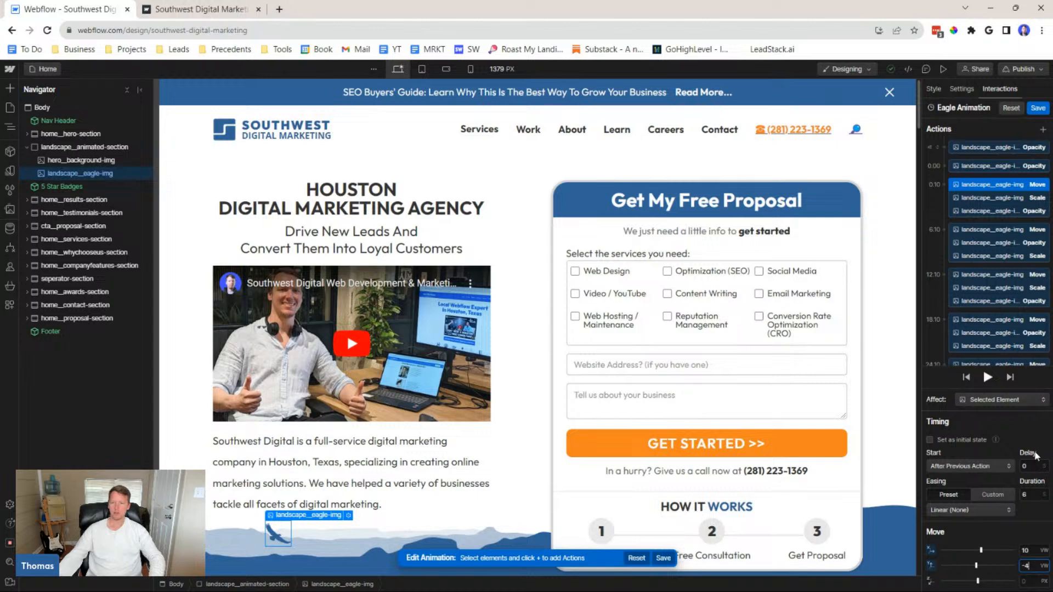
# Duplicate the first stage's Move, Scale and Opacity actions together as a new stage at 6.10 seconds
pyautogui.keyDown('shift'); pyautogui.click(989, 213); pyautogui.keyUp('shift')
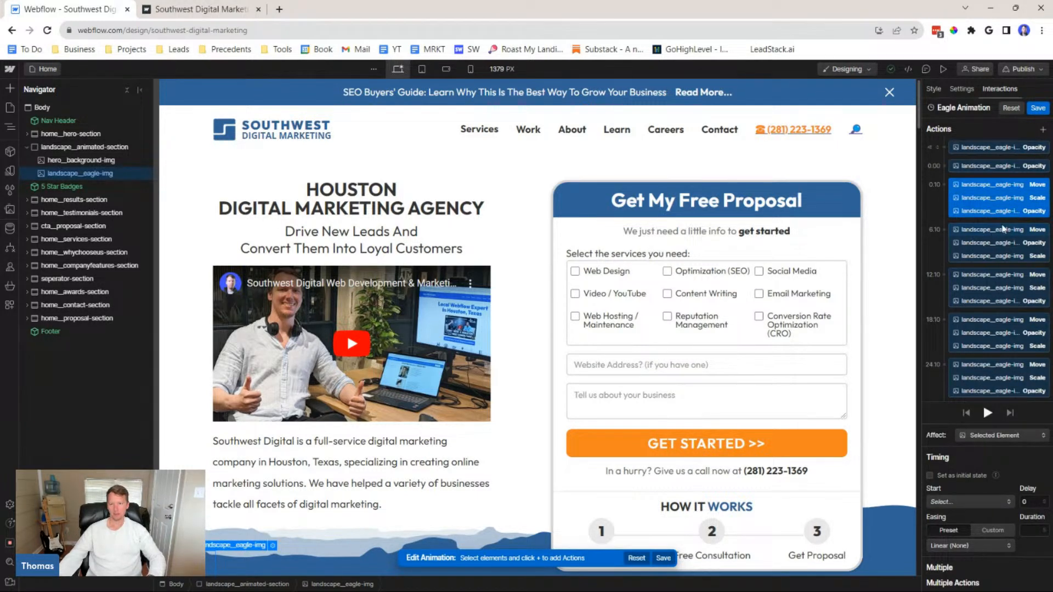
pyautogui.rightClick(1010, 184)
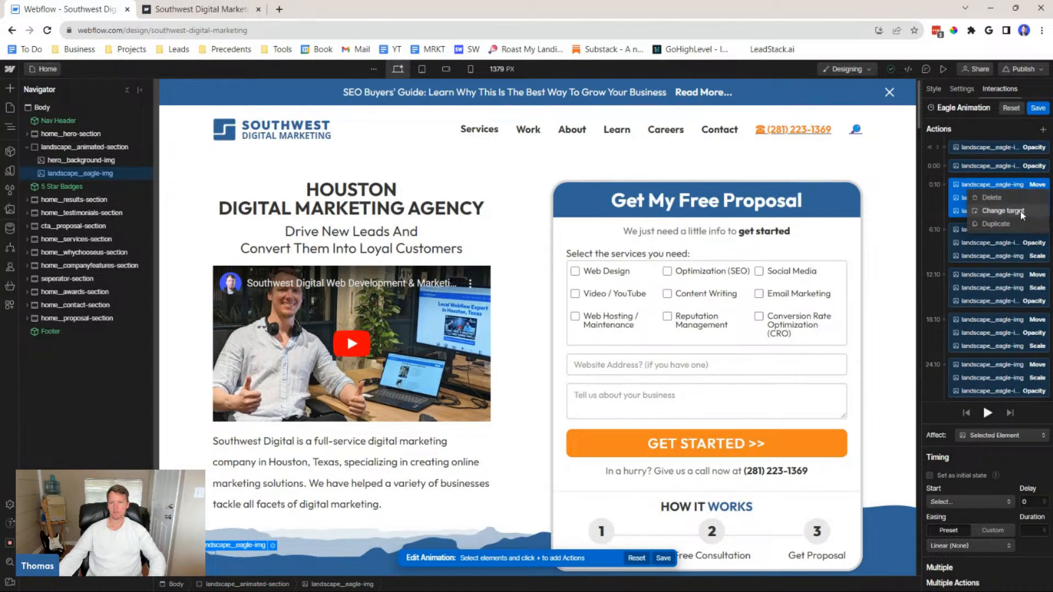
pyautogui.click(1013, 224)
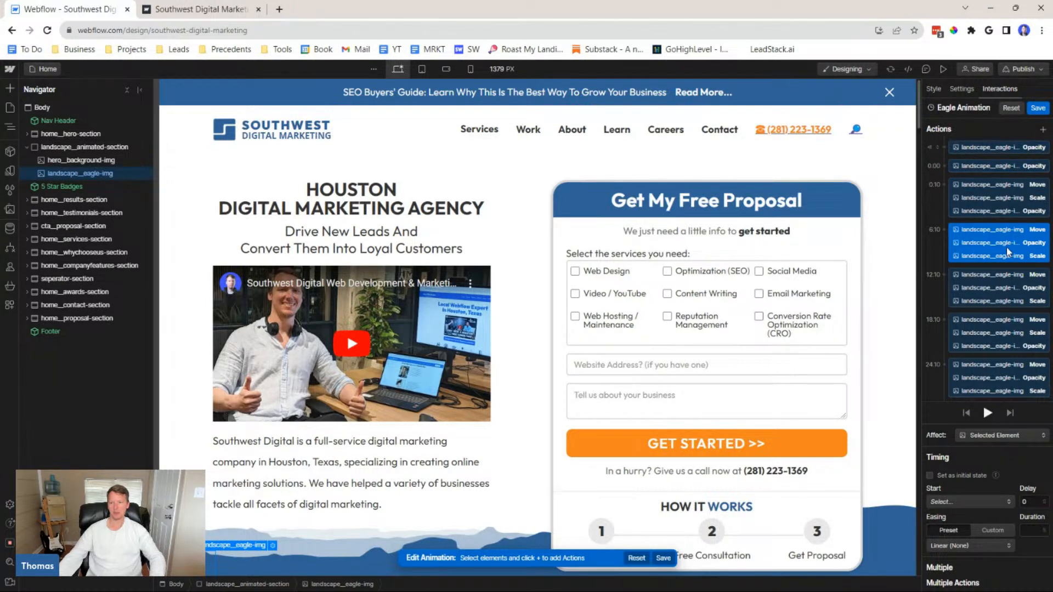
# Set the duplicated stage's Move distances to 15 VW horizontally and -3 VW vertically
pyautogui.click(1003, 184)
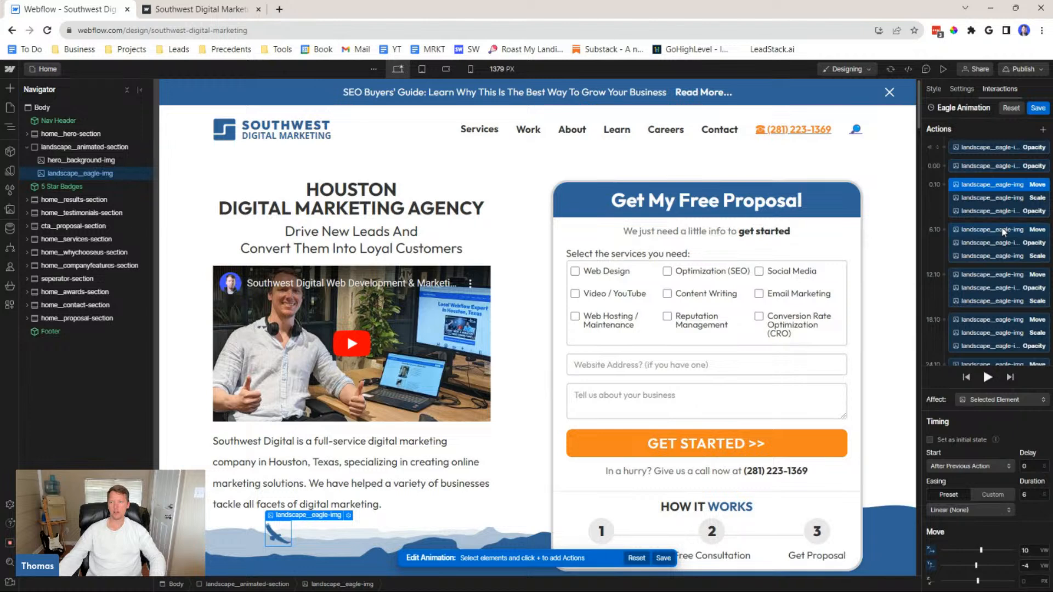
pyautogui.click(1003, 230)
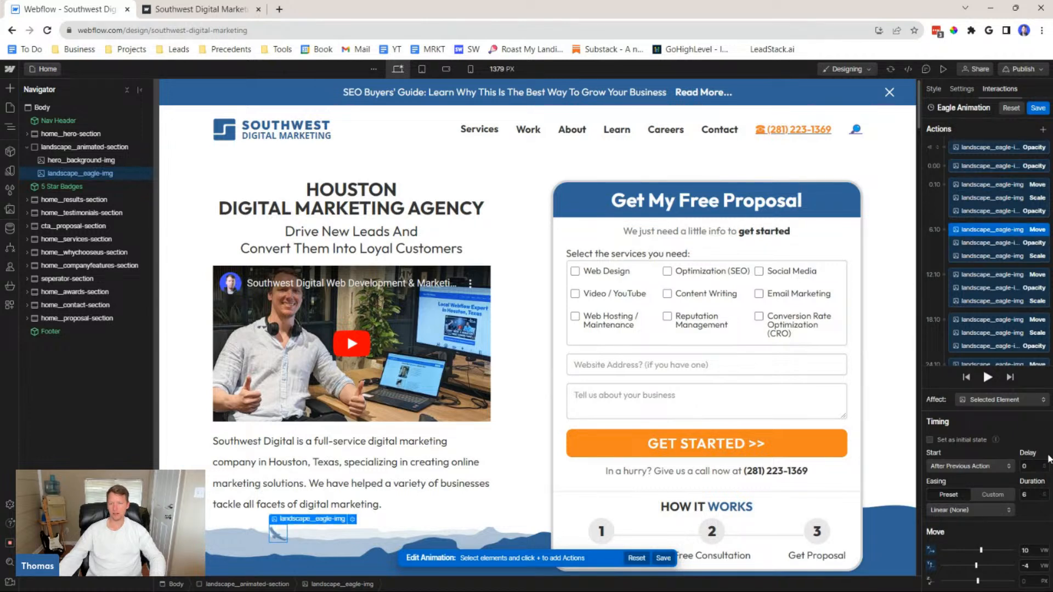
pyautogui.click(1026, 551)
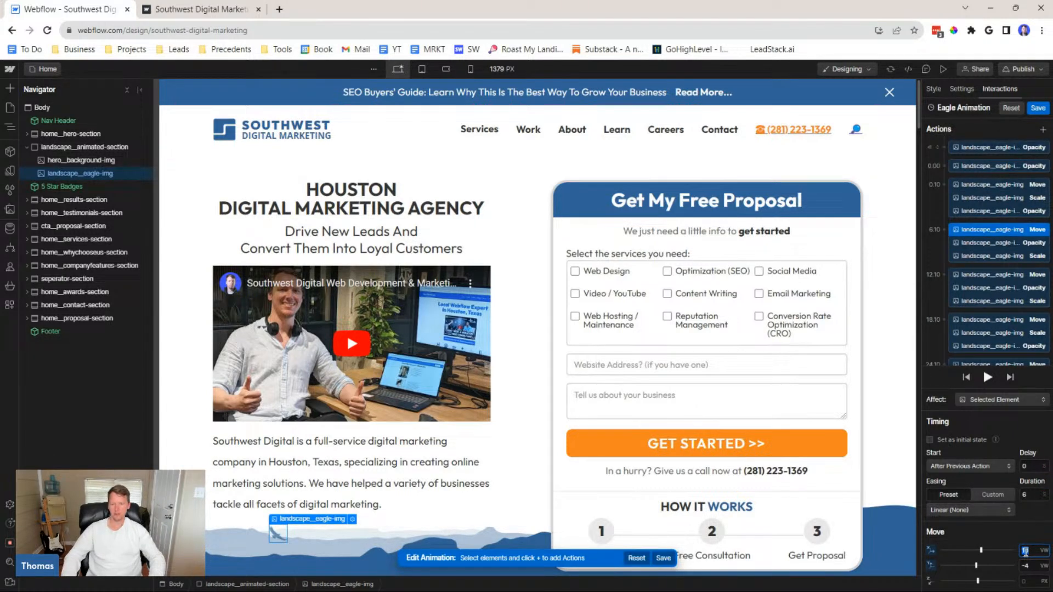
pyautogui.write('15')
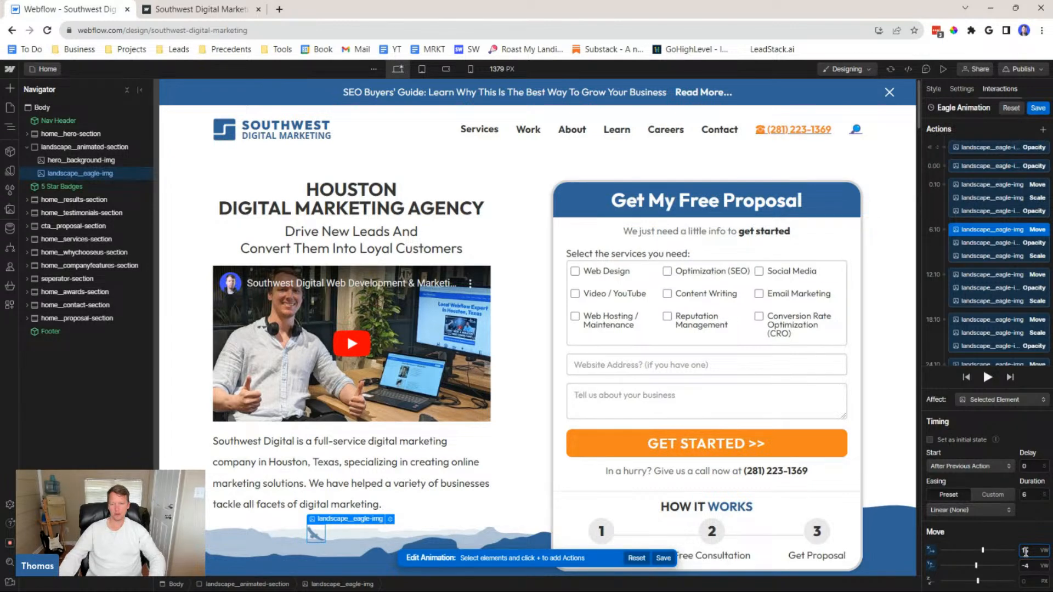
pyautogui.click(1033, 564)
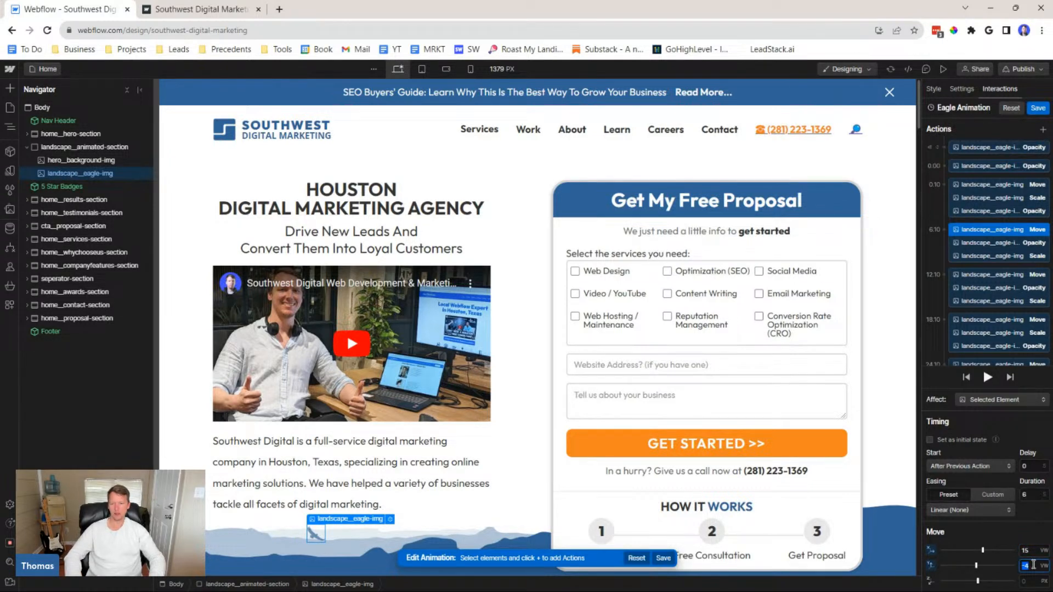
pyautogui.write('-3')
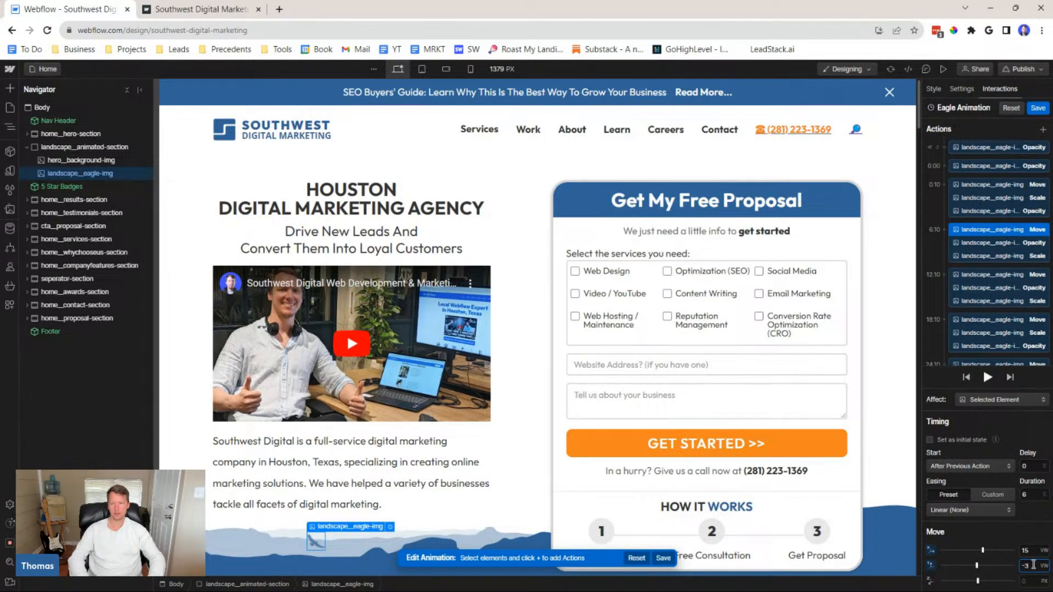
# Set the 6.10-second stage's vertical Move distance to -3.7 VW
pyautogui.press('Down')
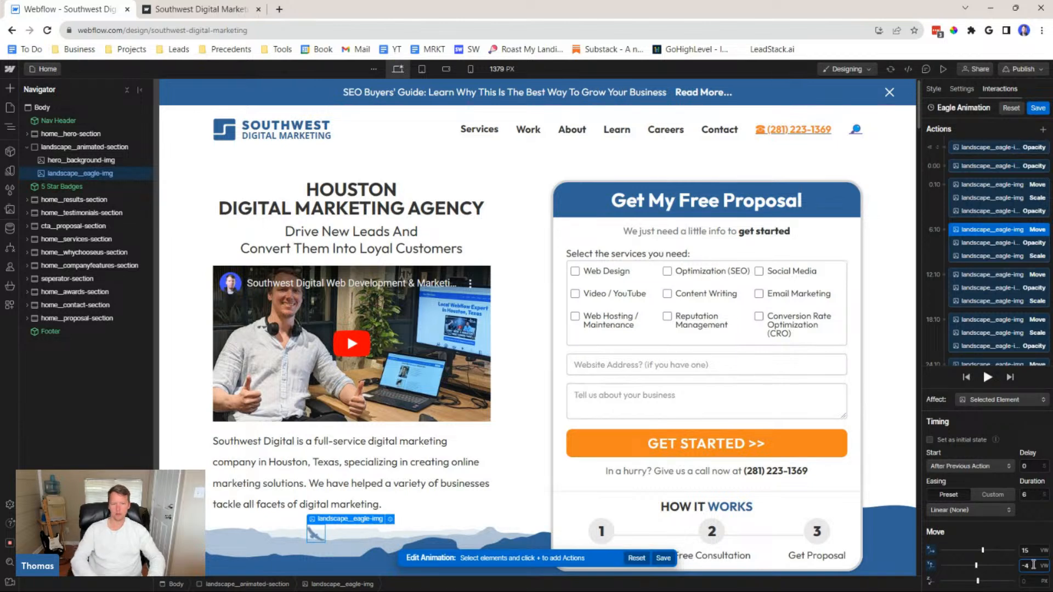
pyautogui.press('BackSpace')
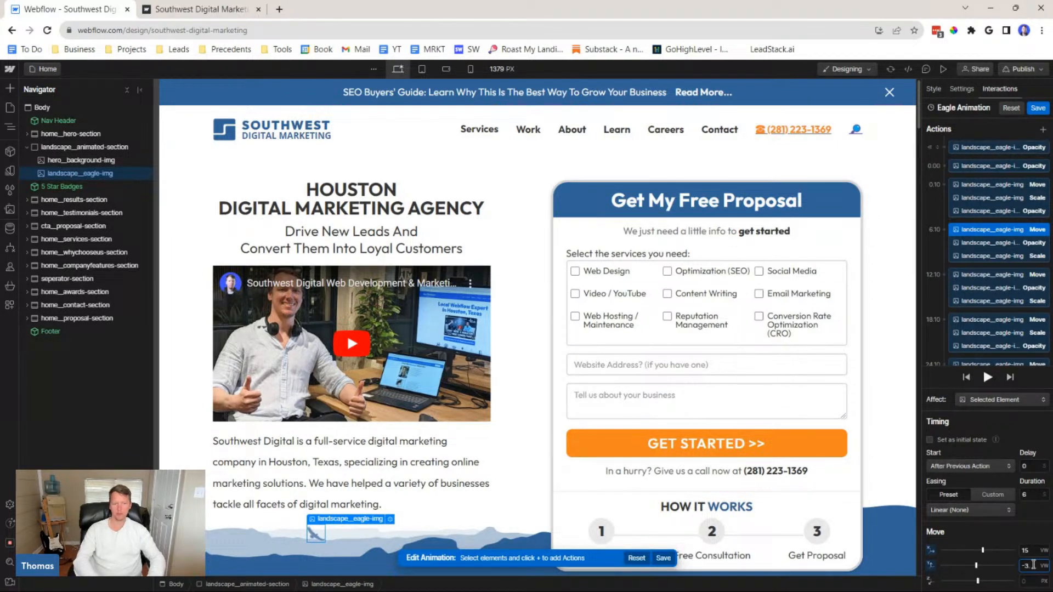
pyautogui.write('7')
pyautogui.press('Return')
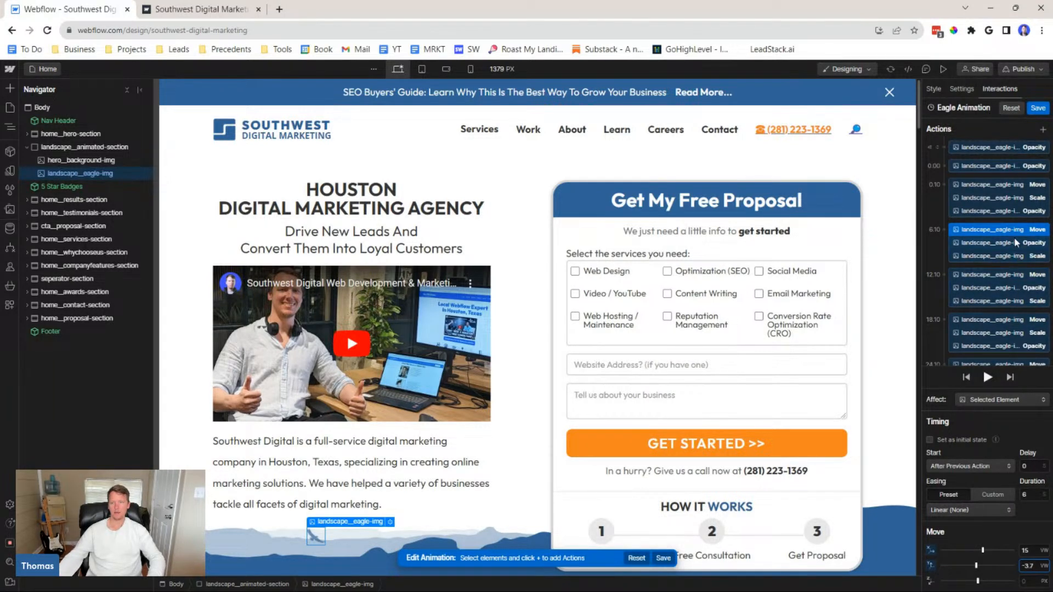
# Set the 6.10-second stage's Opacity action to 60%, checking the neighbouring stages' opacity values first
pyautogui.click(1020, 213)
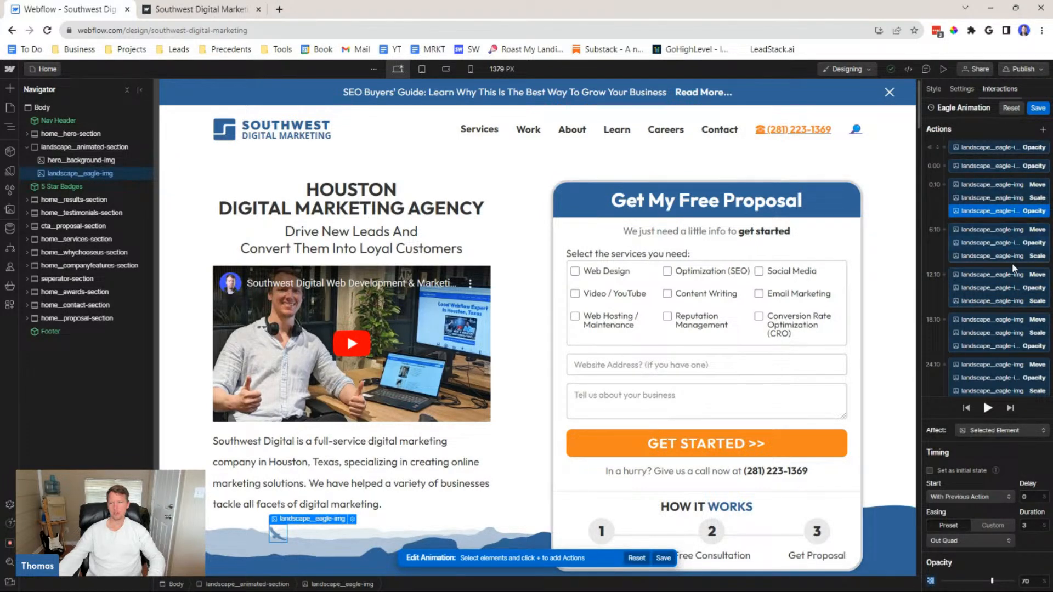
pyautogui.click(1012, 288)
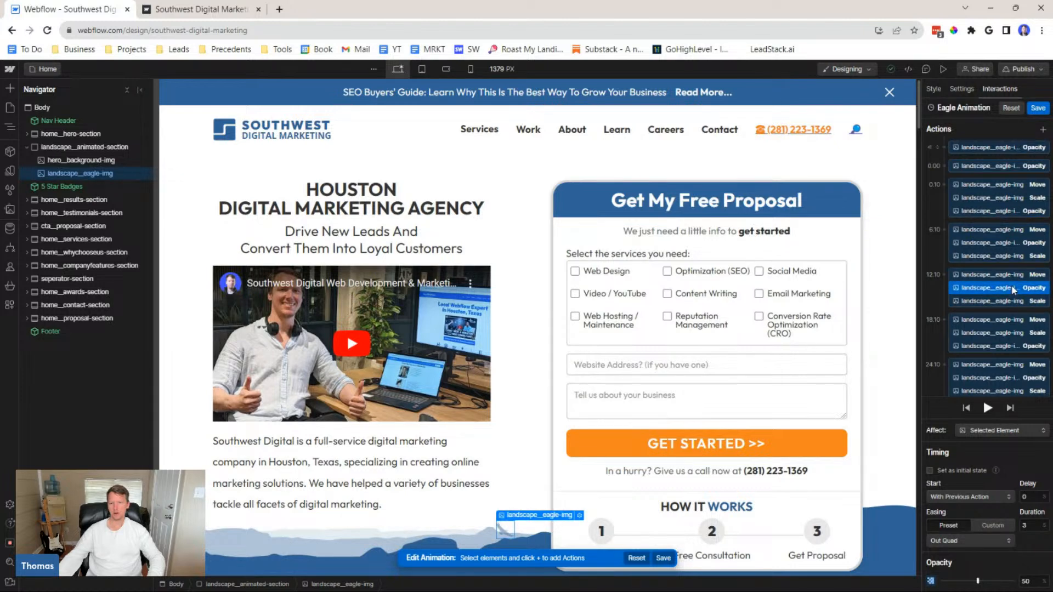
pyautogui.click(1013, 243)
pyautogui.click(1036, 579)
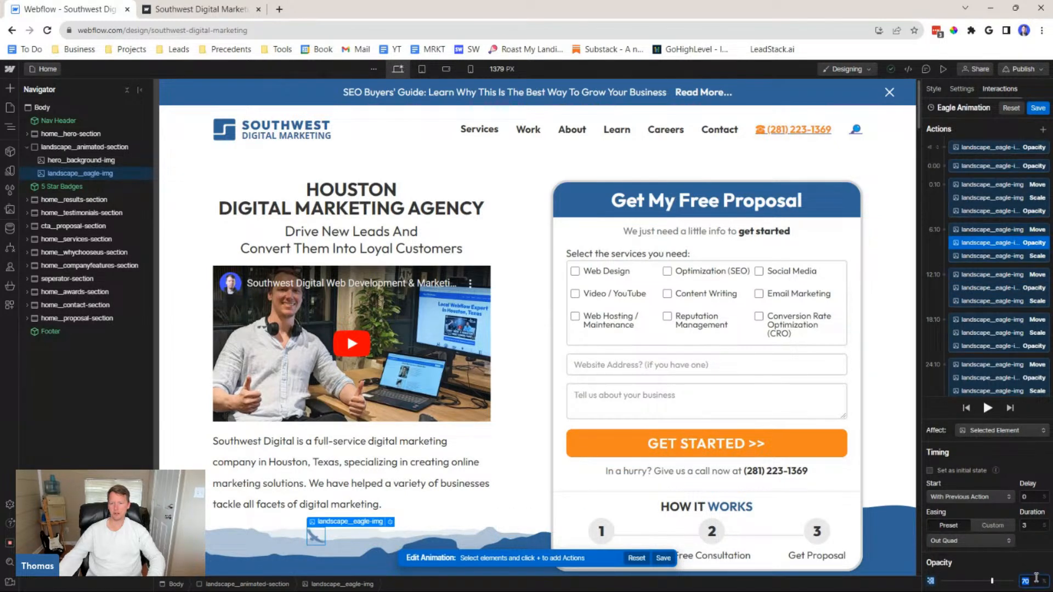
pyautogui.write('60')
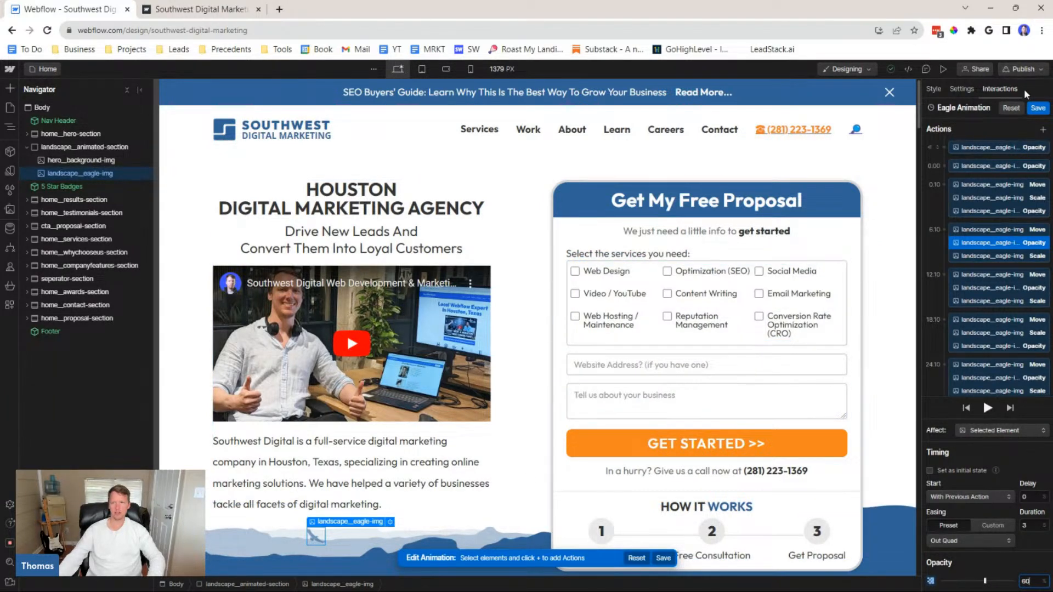
pyautogui.click(1037, 110)
# Preview the eagle flight, check the published home page briefly, and return to the designer
pyautogui.click(943, 69)
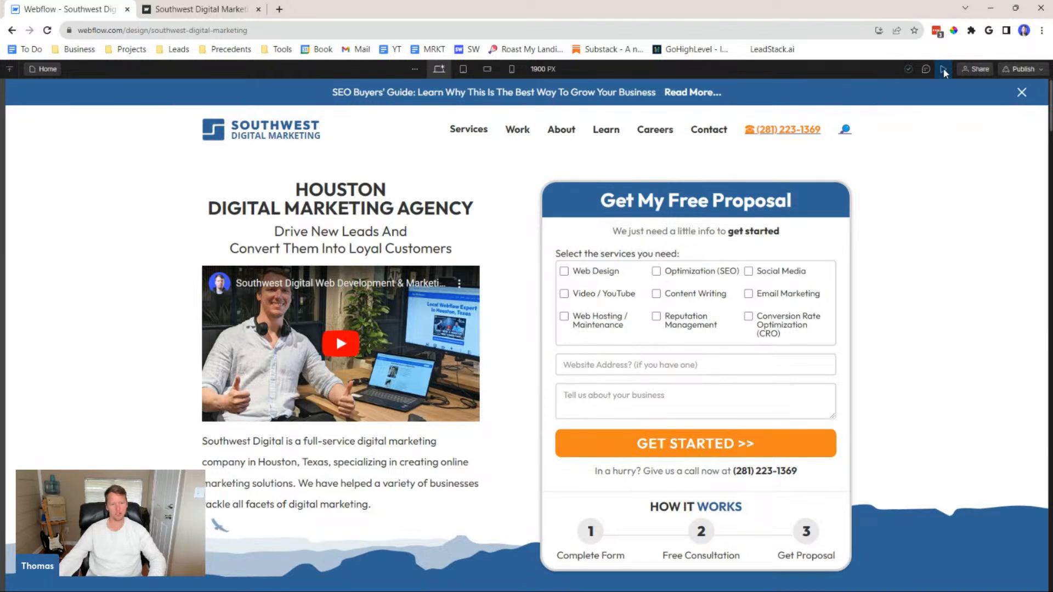
pyautogui.click(184, 12)
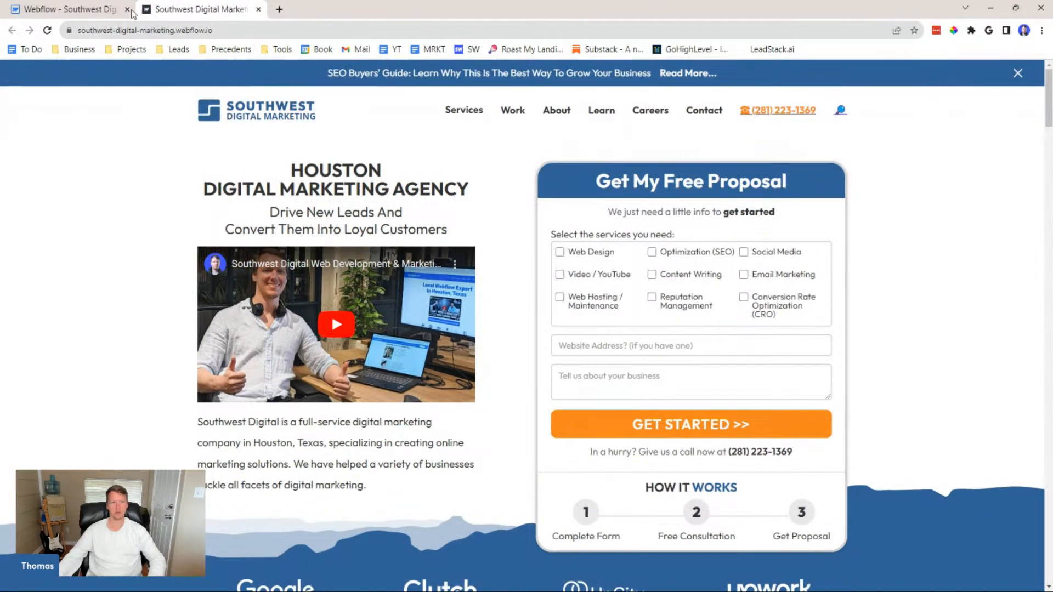
pyautogui.click(88, 10)
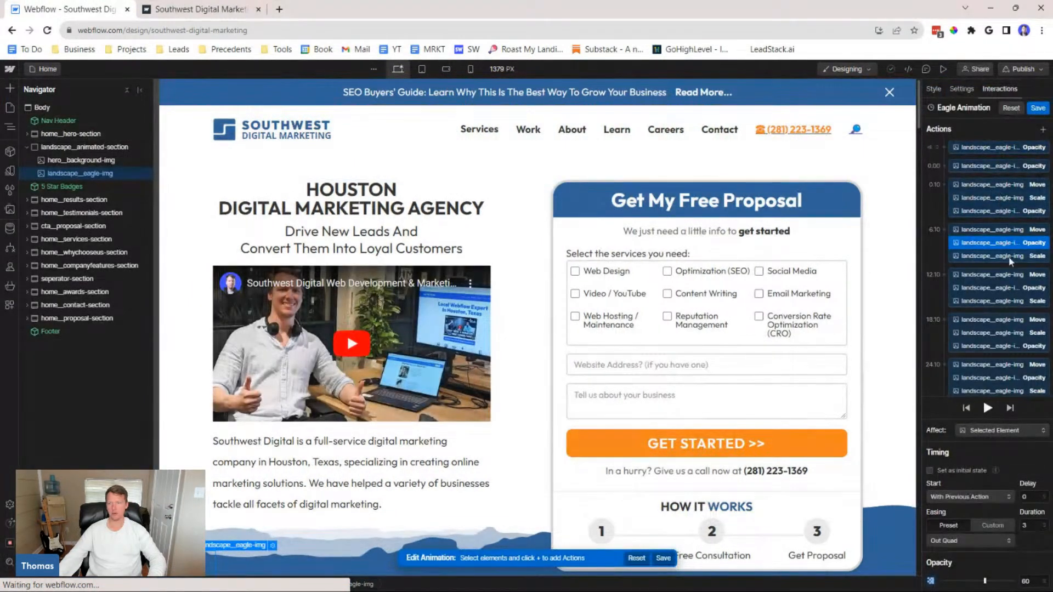
# Compare the eagle's positions, Move distances and durations across the stages from 0.10 to 18.10 seconds
pyautogui.click(1017, 231)
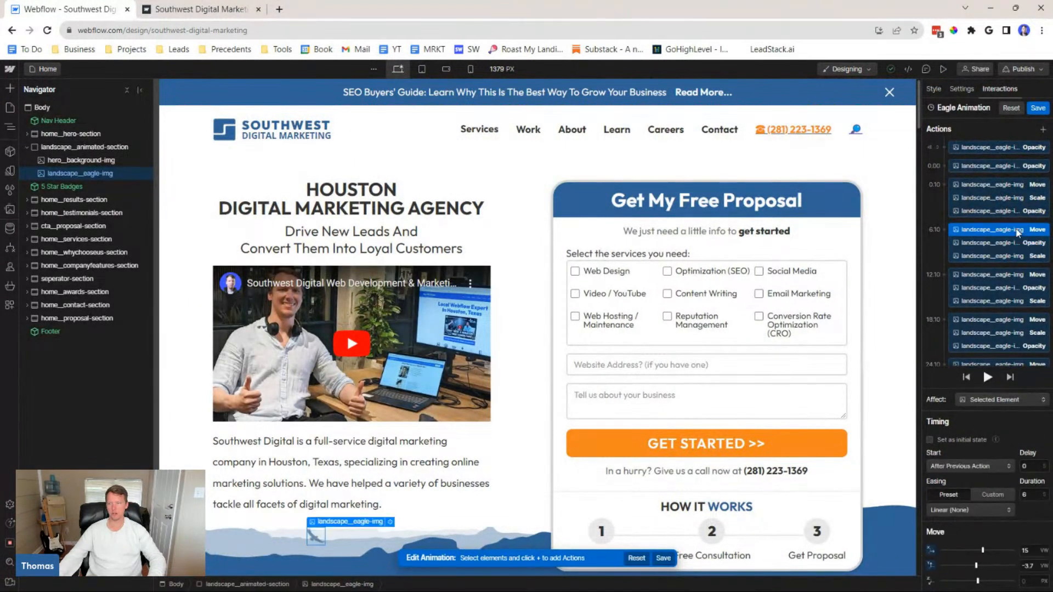
pyautogui.click(1006, 273)
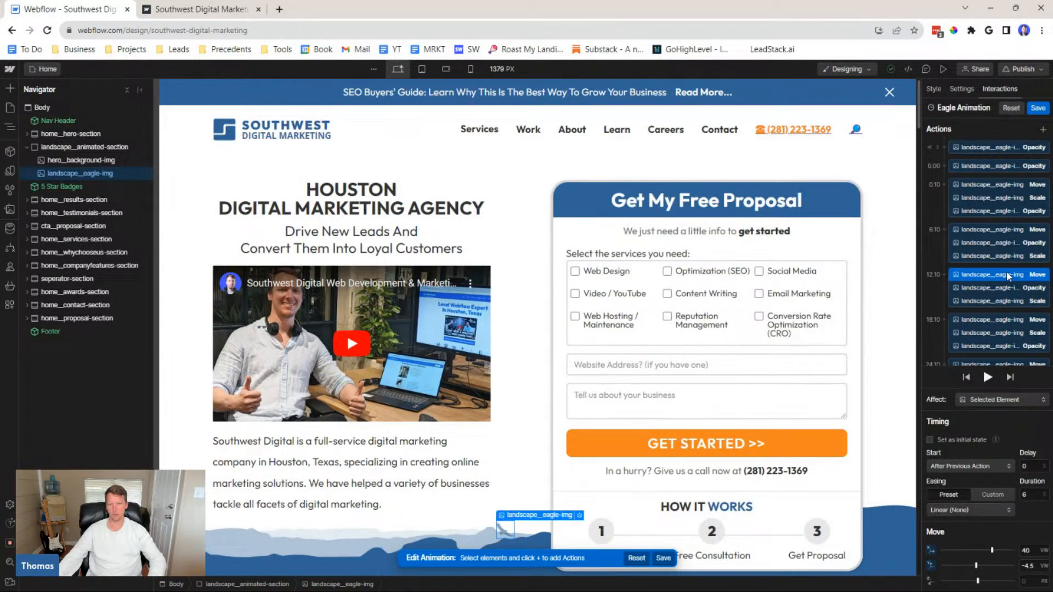
pyautogui.click(998, 186)
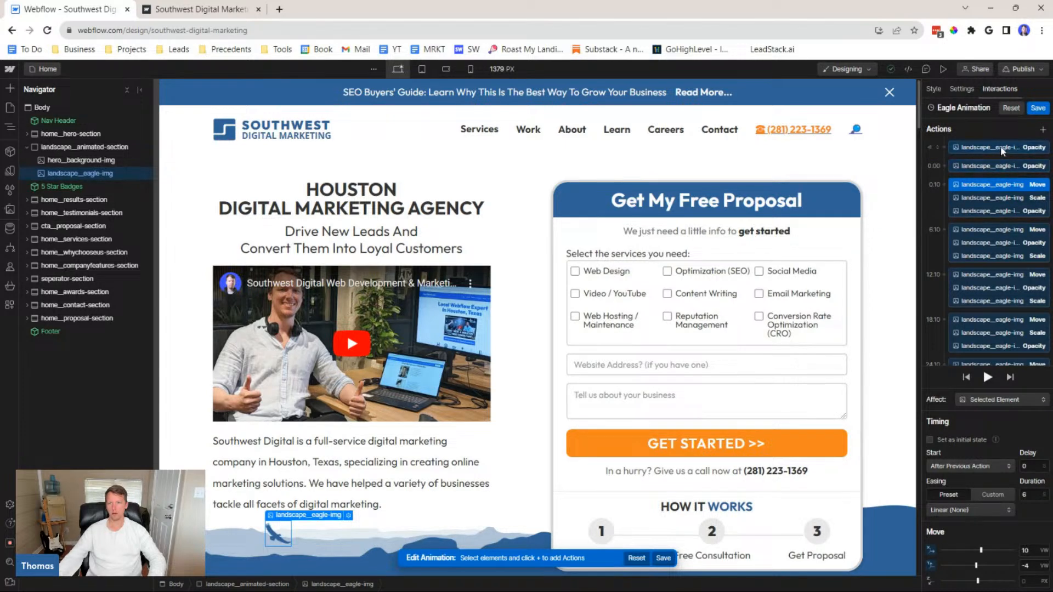
pyautogui.click(1006, 231)
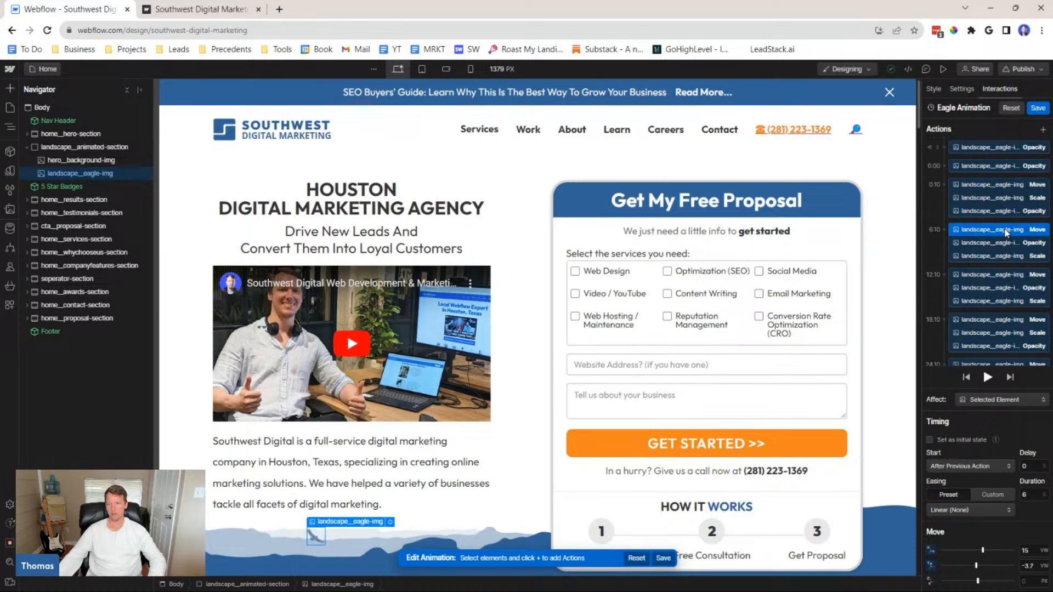
pyautogui.click(1006, 276)
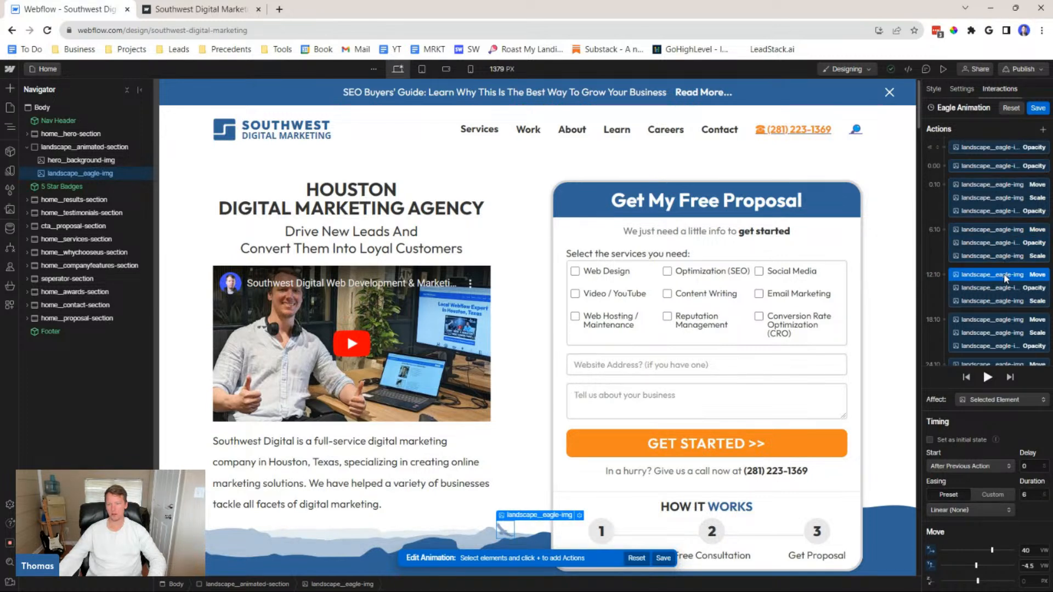
pyautogui.click(1006, 321)
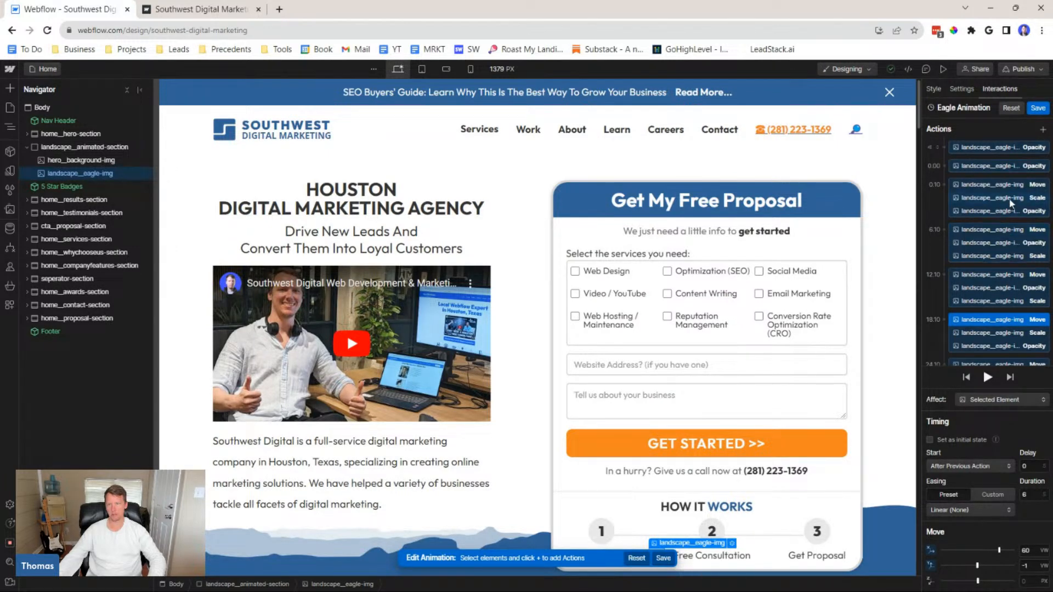
pyautogui.click(1009, 183)
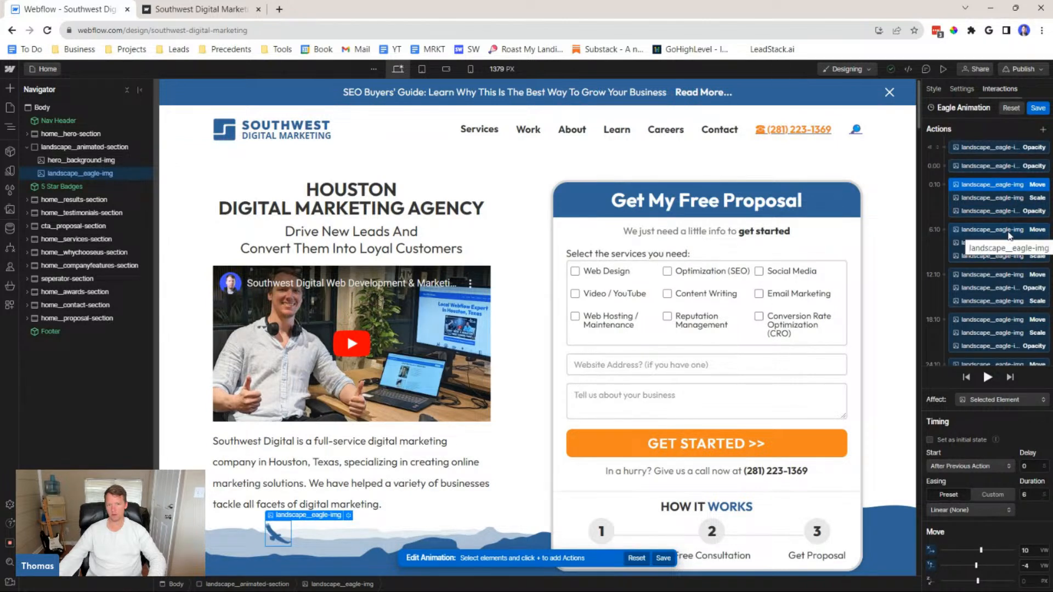
pyautogui.click(1008, 233)
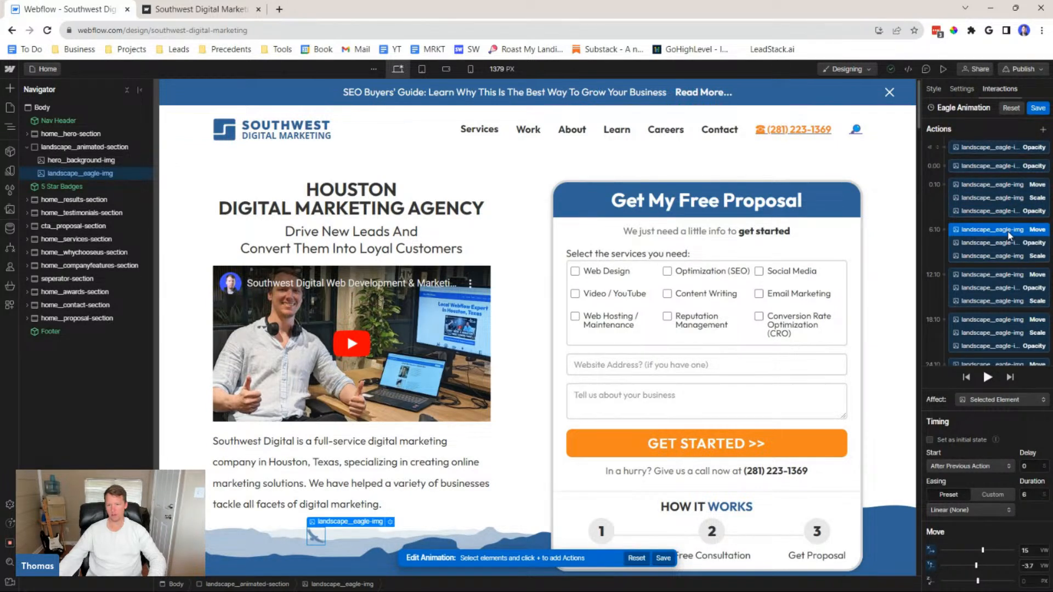
pyautogui.click(1007, 274)
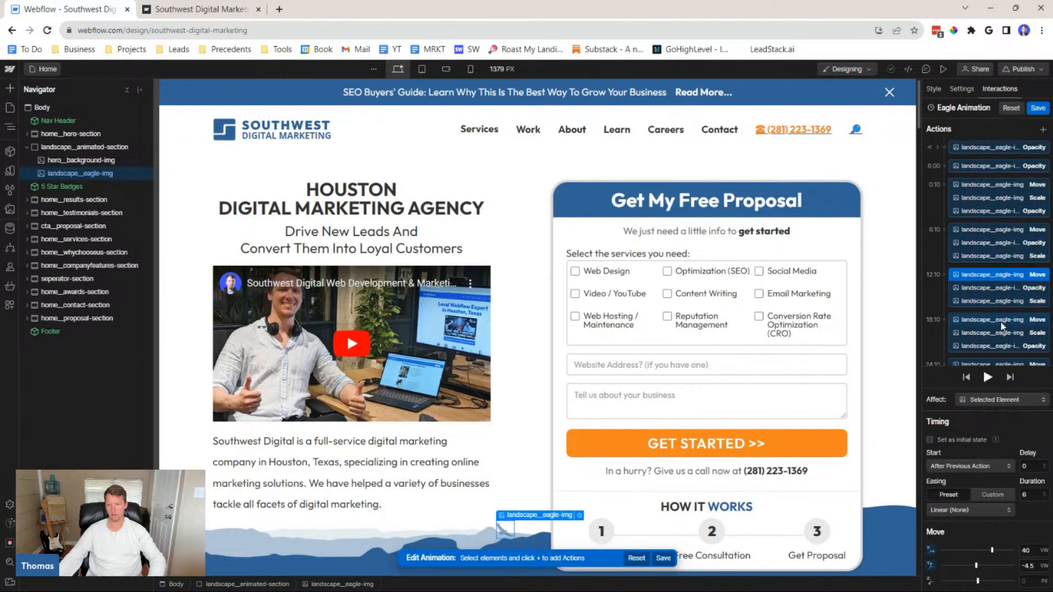
pyautogui.click(1001, 322)
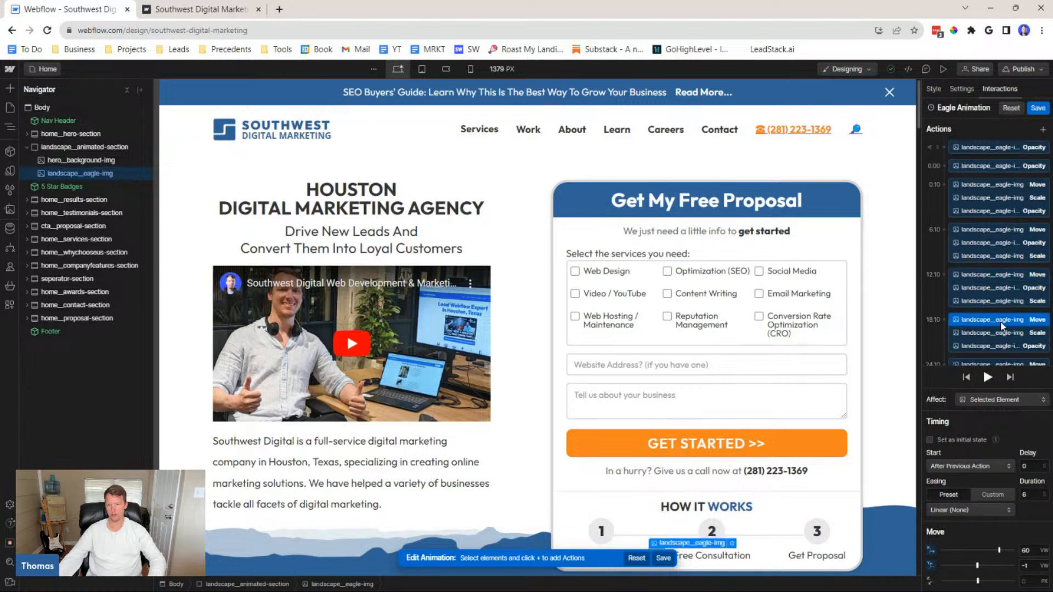
pyautogui.click(1016, 229)
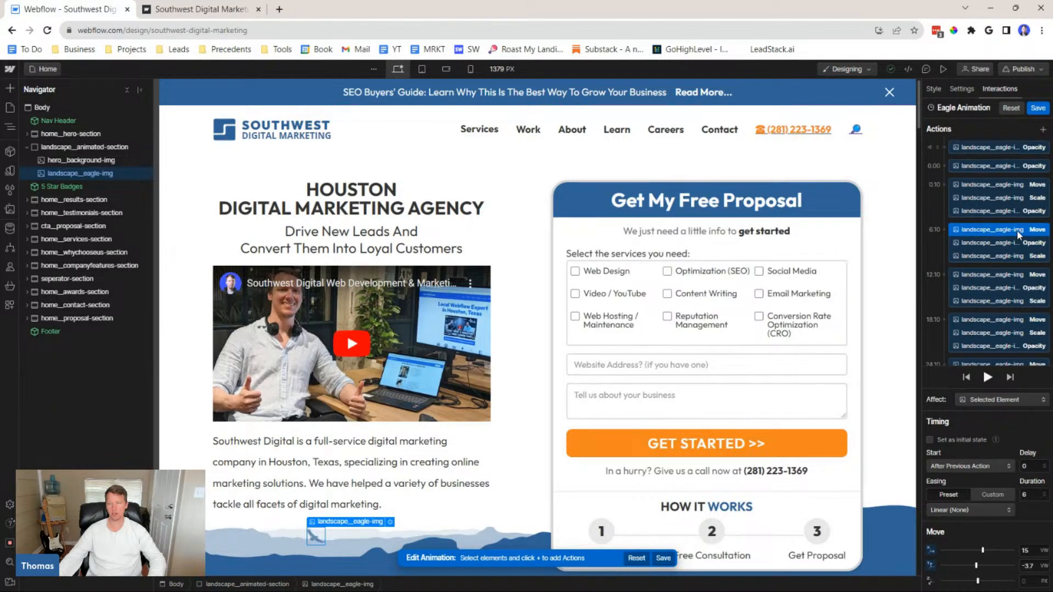
pyautogui.click(1004, 277)
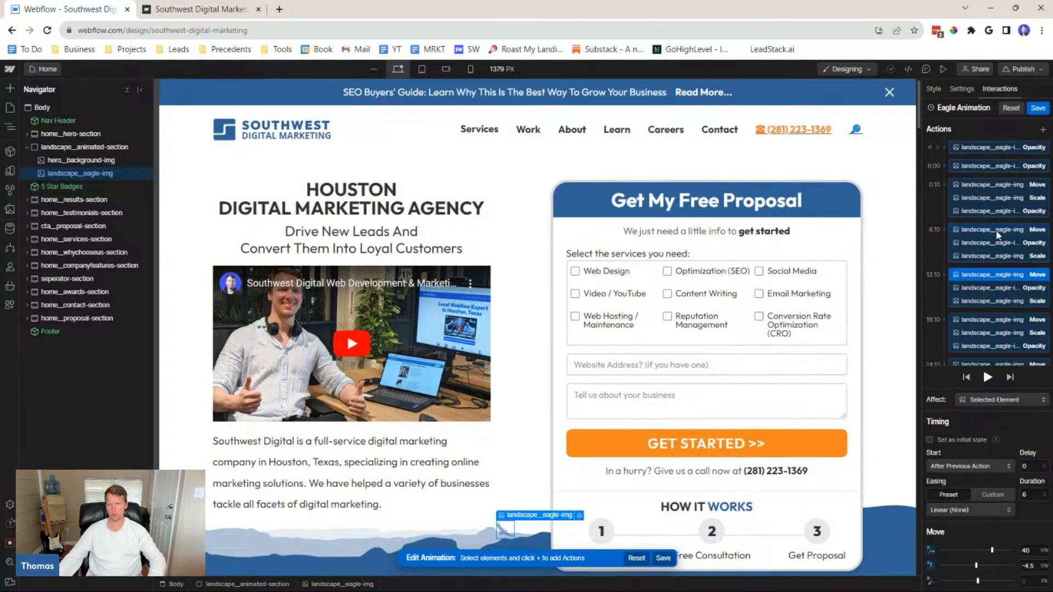
pyautogui.click(1008, 185)
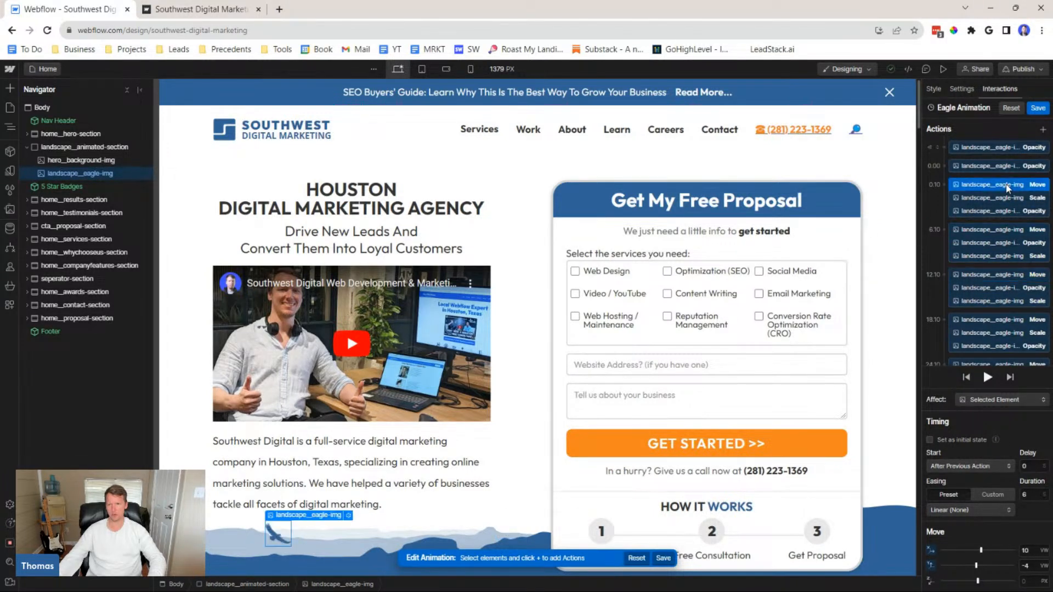
pyautogui.click(1011, 230)
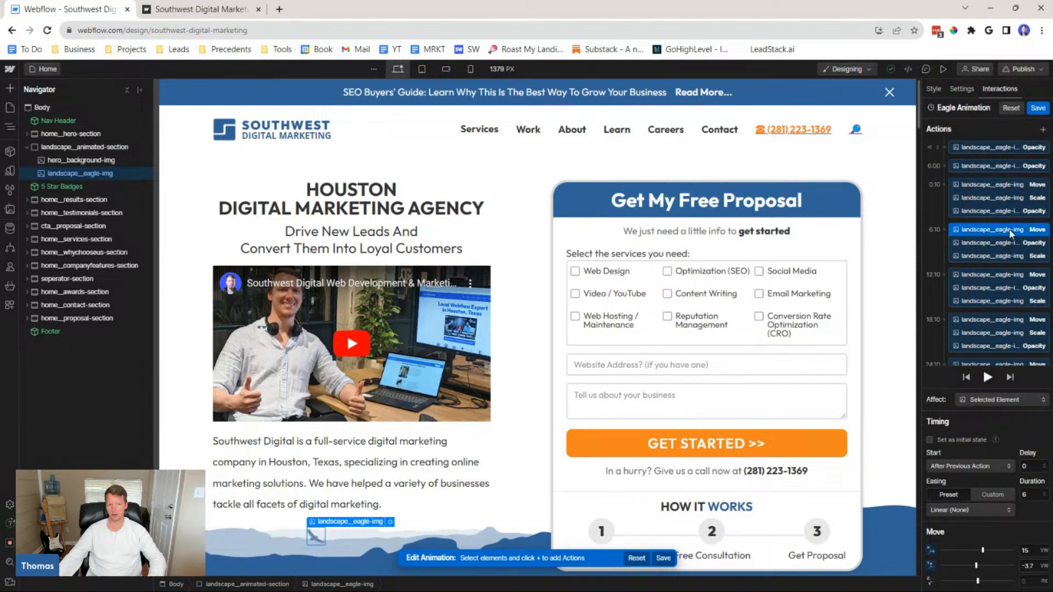
# Set the 12.10-second stage's Move duration to 15 seconds and preview the eagle flight
pyautogui.click(1006, 274)
pyautogui.click(1025, 493)
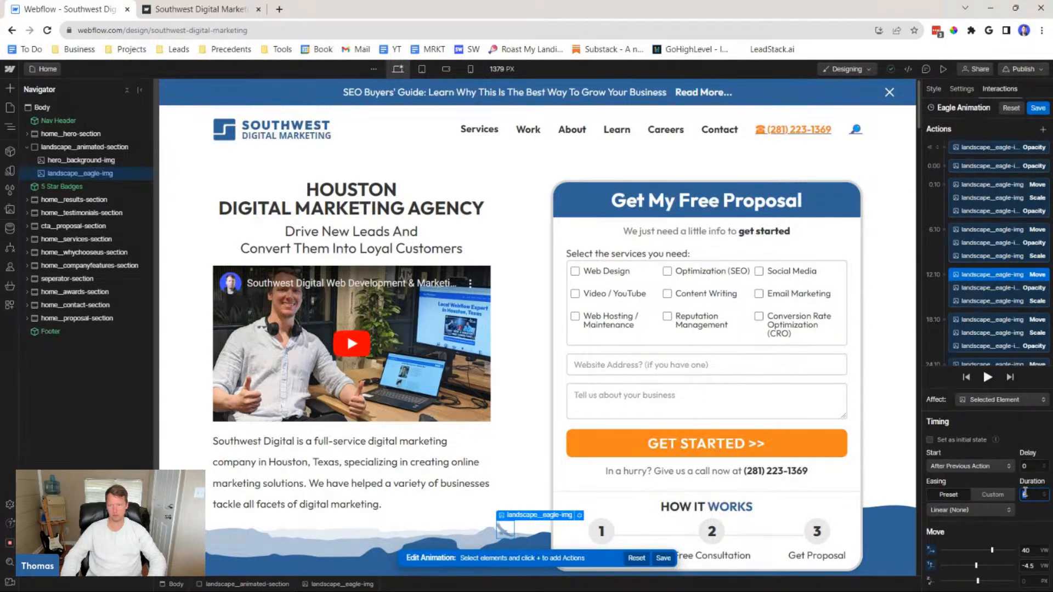
pyautogui.write('15')
pyautogui.press('Return')
pyautogui.click(944, 74)
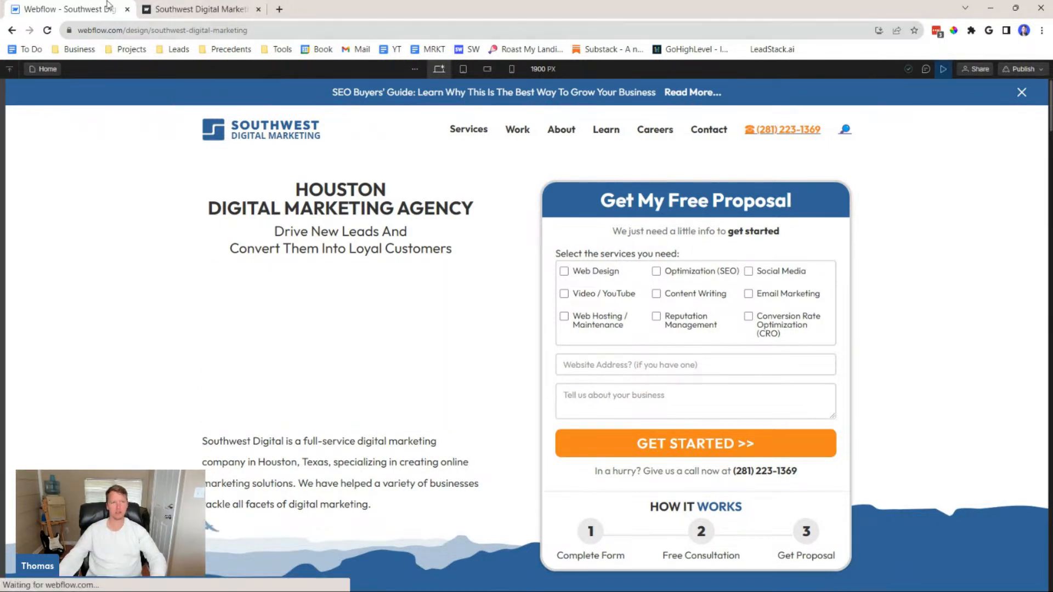
pyautogui.click(943, 68)
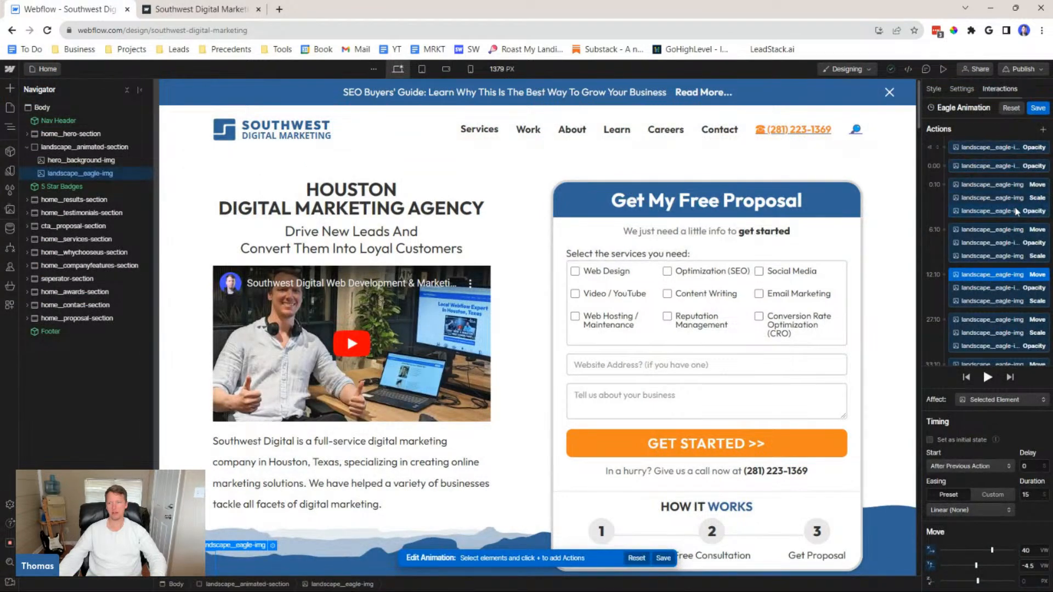
# Set the 6.10-second stage's Move duration to 5 seconds and preview the flight
pyautogui.click(1013, 242)
pyautogui.click(995, 229)
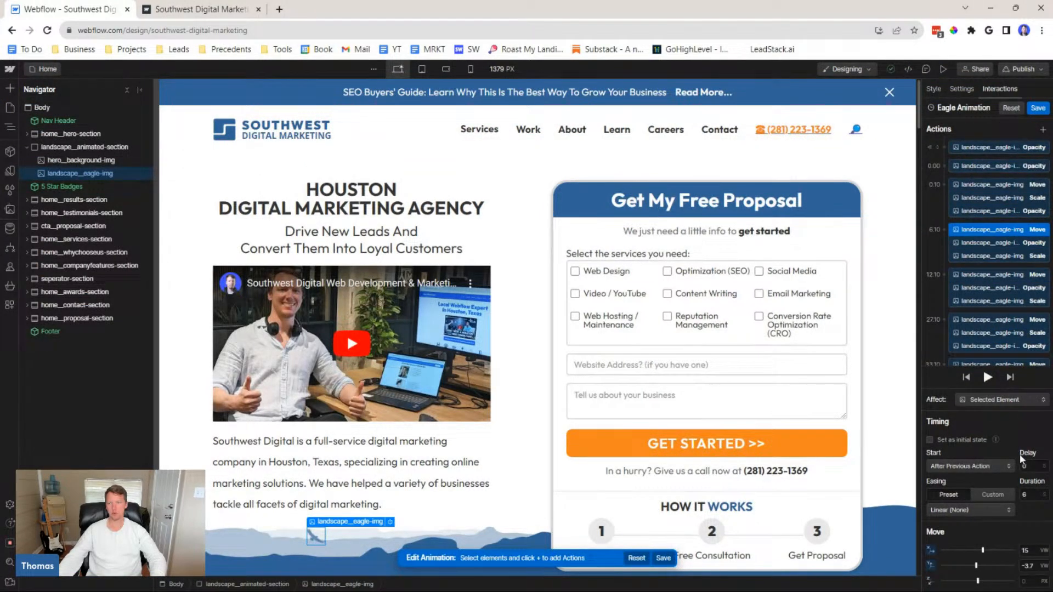
pyautogui.click(1027, 495)
pyautogui.write('5')
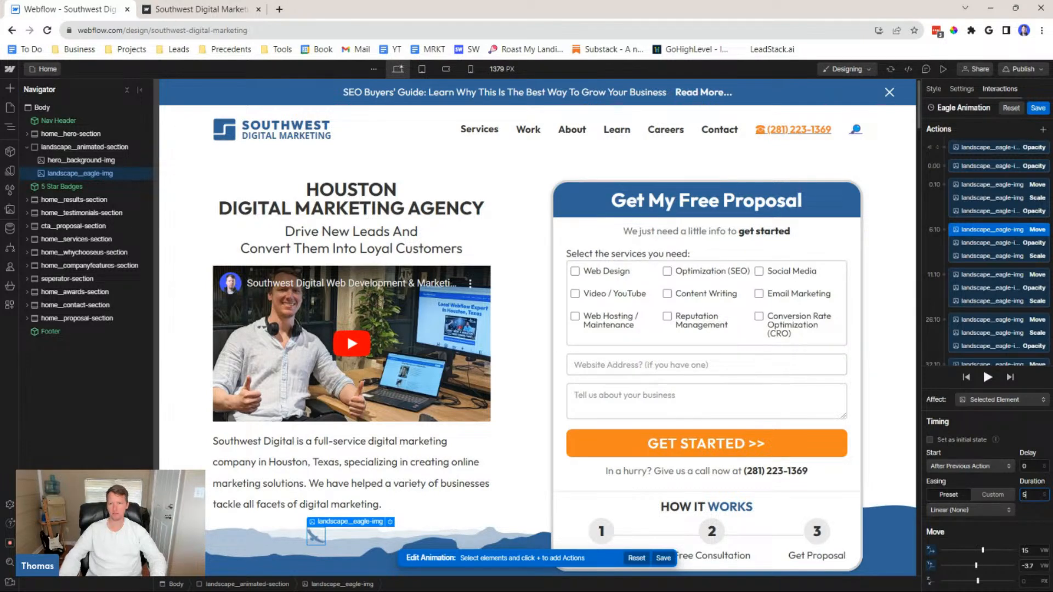
pyautogui.click(942, 69)
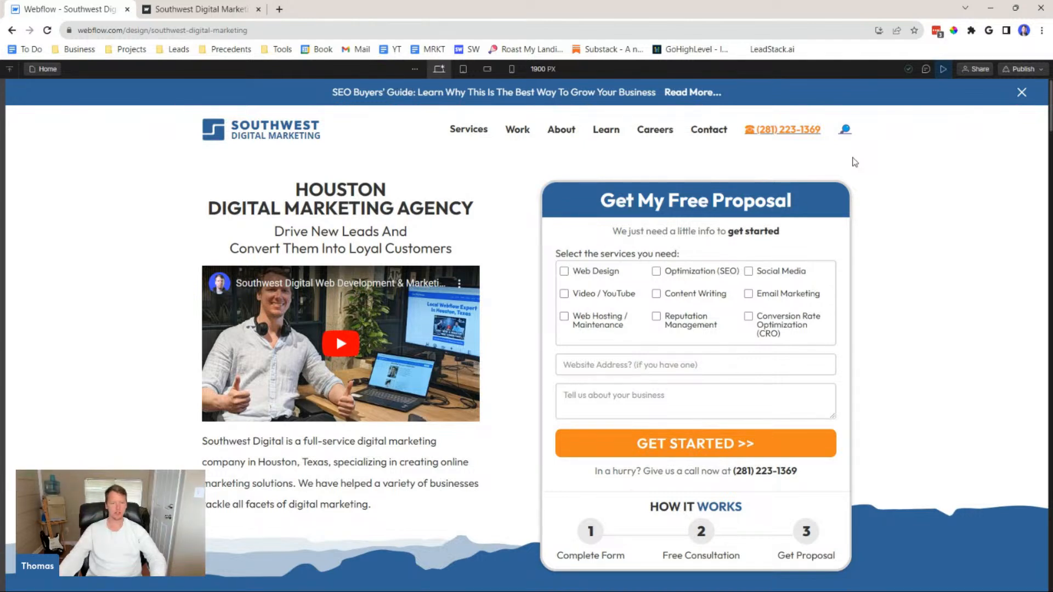
pyautogui.click(944, 70)
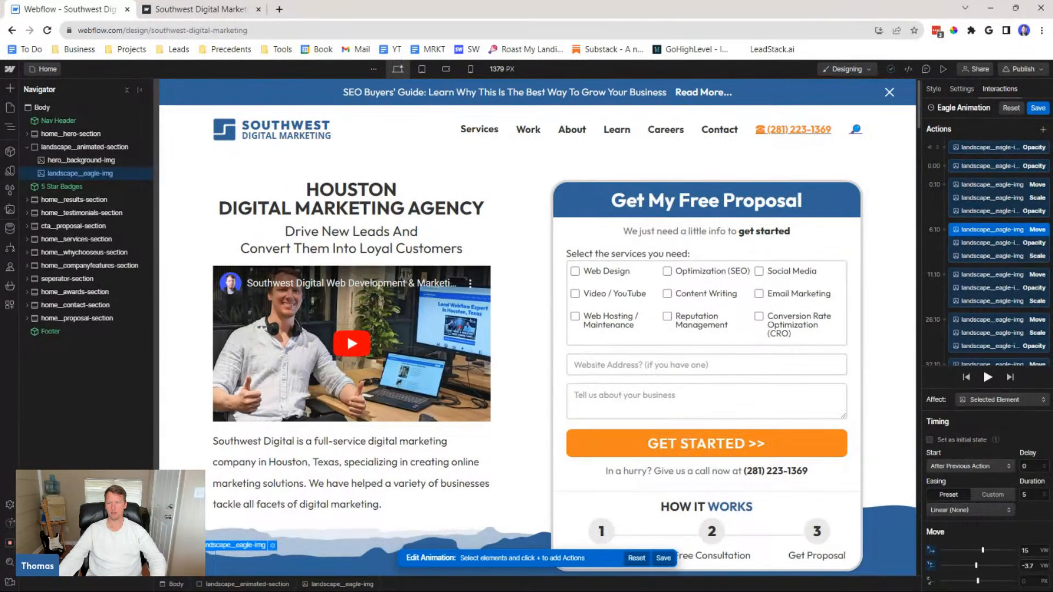
# Set the 6.10-second stage's Move duration to 3 seconds and preview the eagle flight again
pyautogui.click(1033, 494)
pyautogui.write('4')
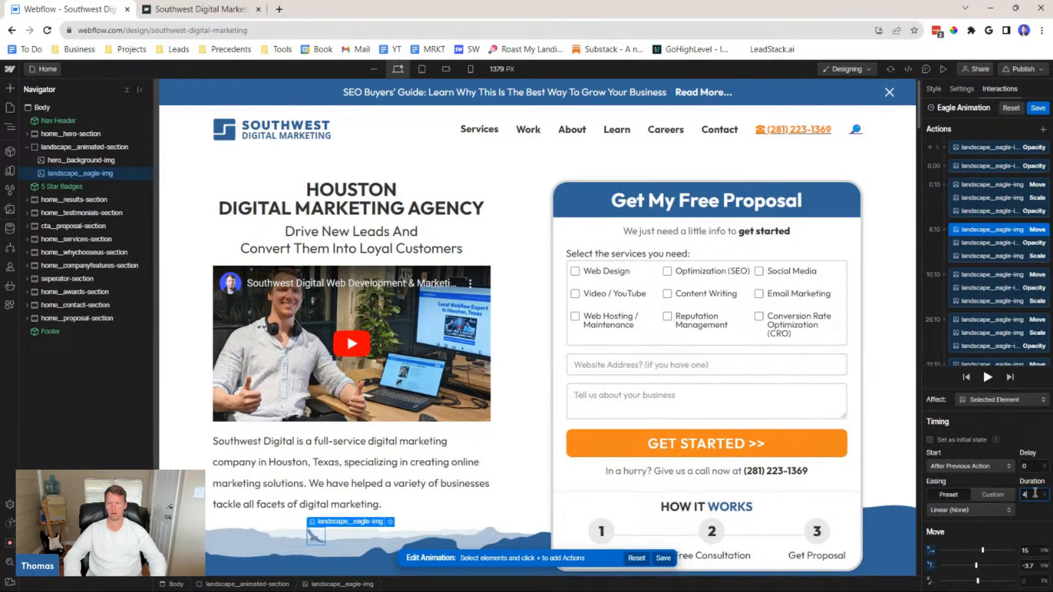
pyautogui.press('BackSpace')
pyautogui.write('3')
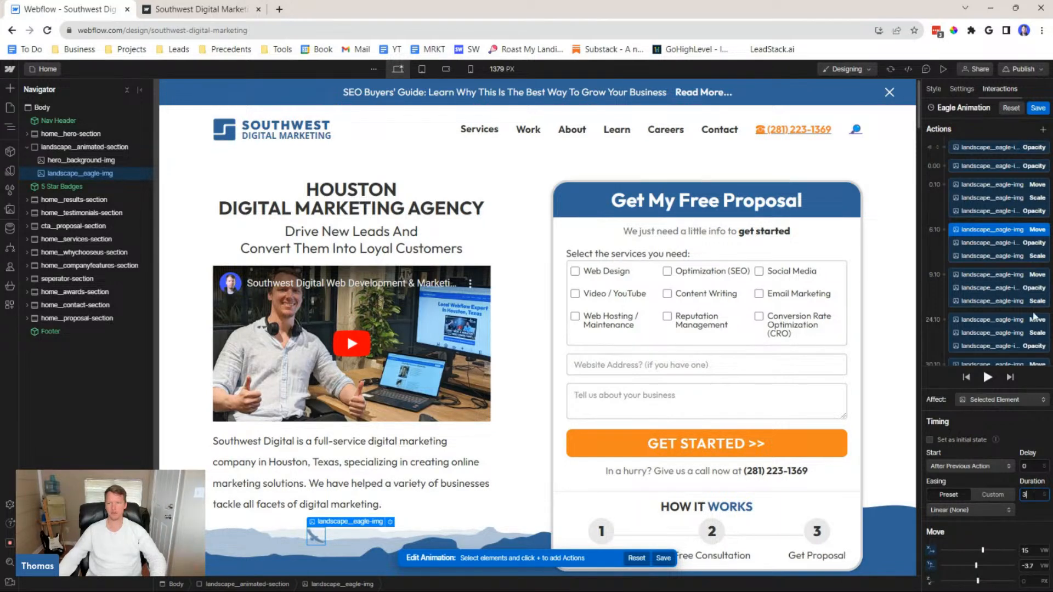
pyautogui.click(945, 69)
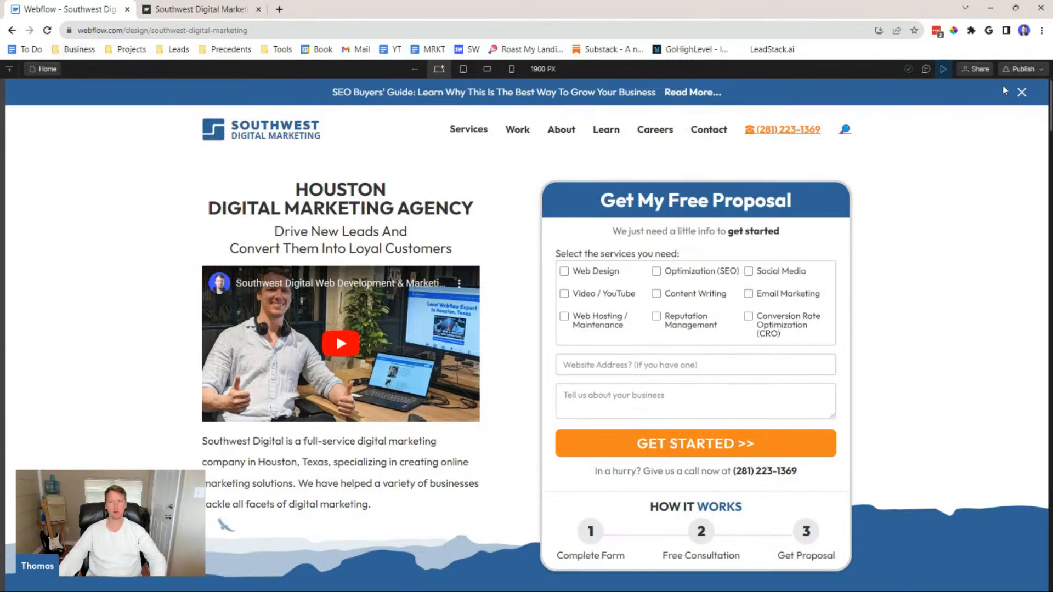
pyautogui.hotkey('ctrl', 'shift', 'p')
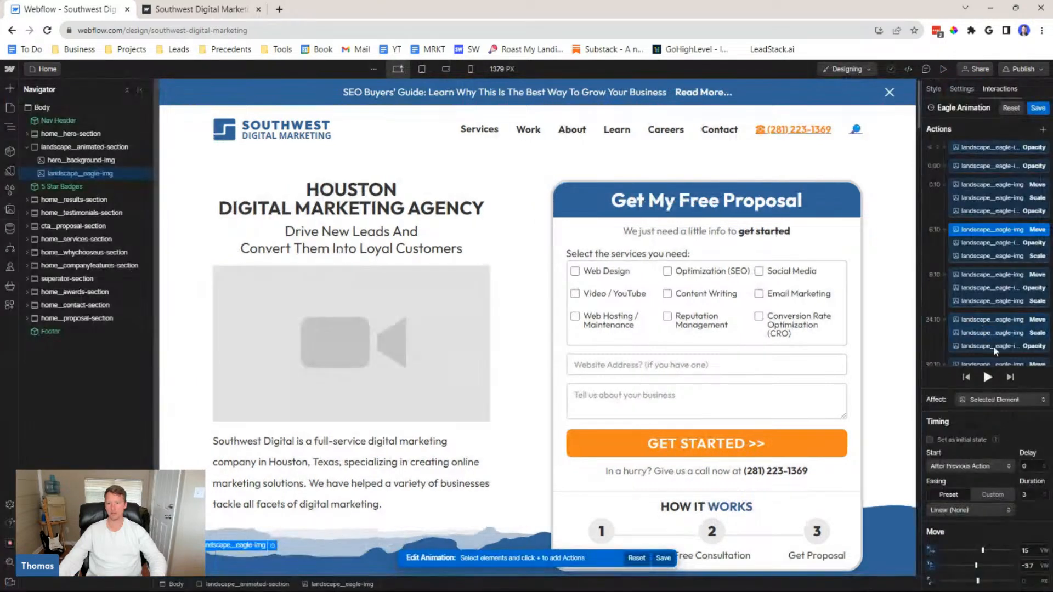
# Set the 6.10-second stage's Move duration to 4 seconds and preview the eagle flight
pyautogui.click(1030, 495)
pyautogui.write('4')
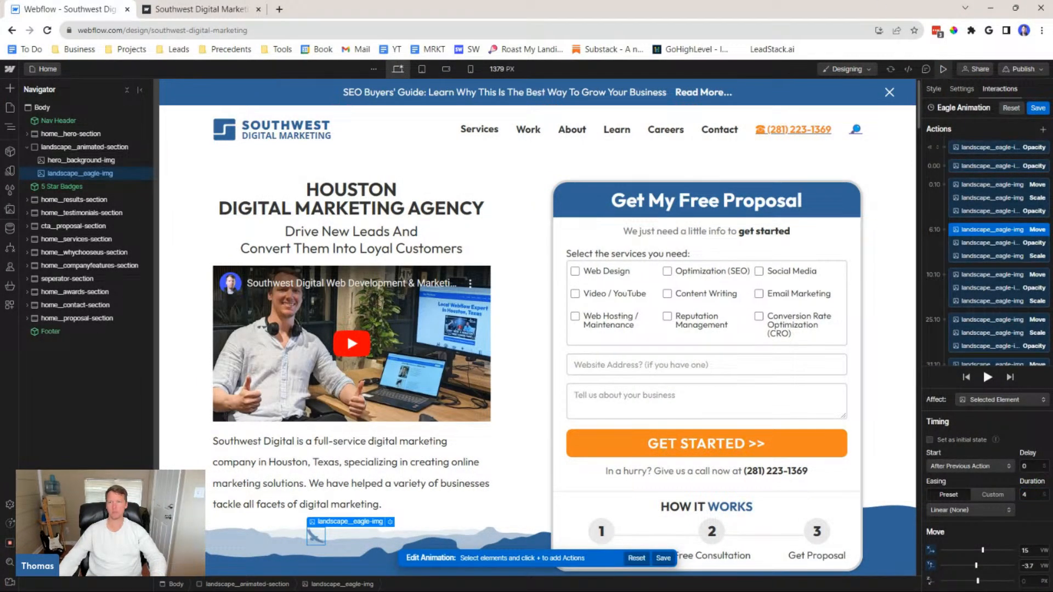
pyautogui.hotkey('ctrl', 'shift', 'p')
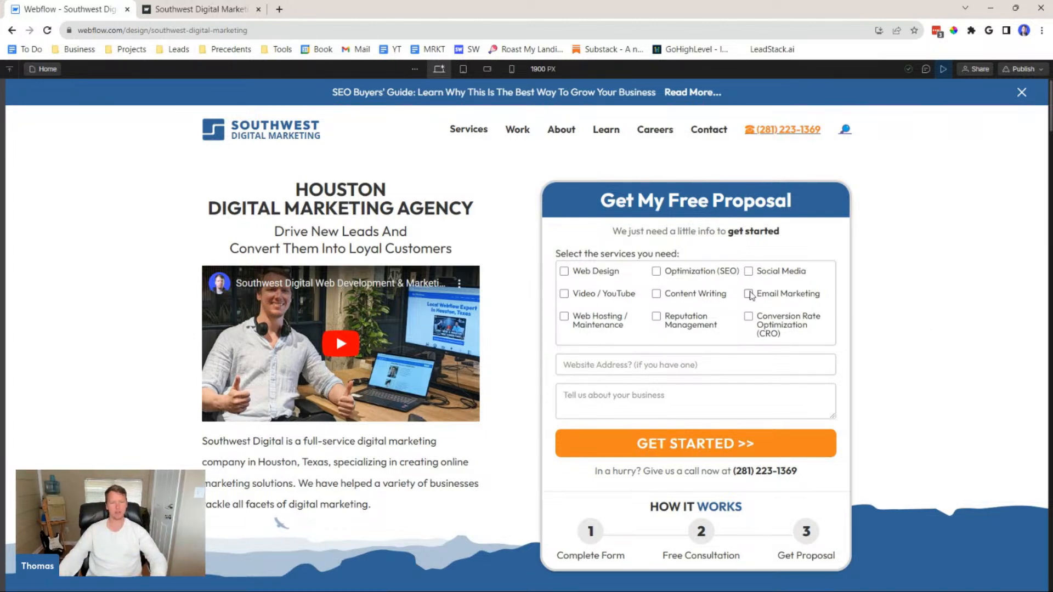
pyautogui.click(943, 68)
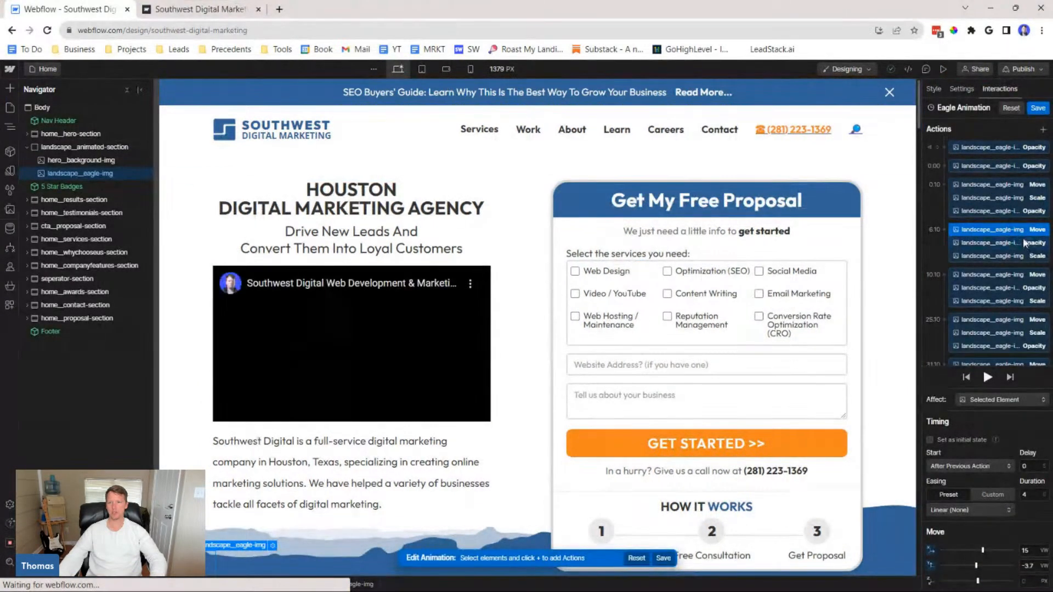
# Set the 6.10-second stage's vertical Move distance to -3 VW and preview the eagle flight
pyautogui.click(1031, 564)
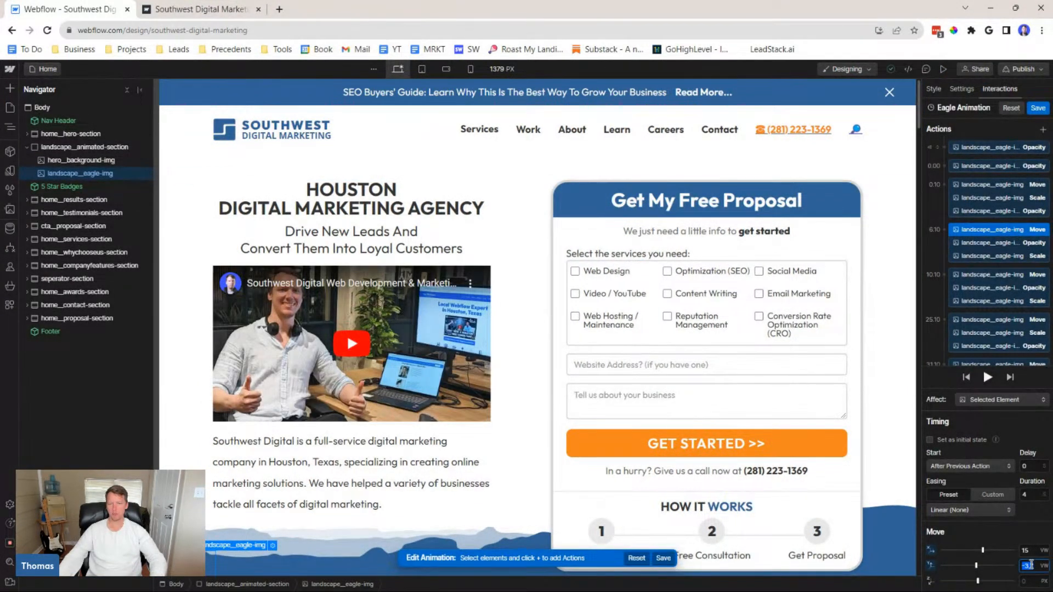
pyautogui.click(1007, 185)
pyautogui.click(1008, 228)
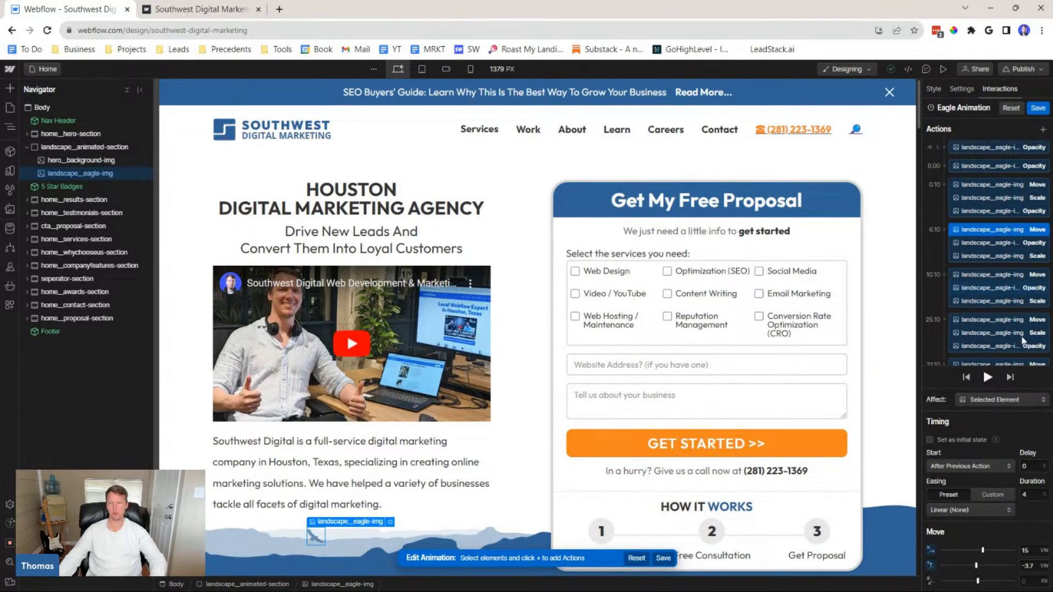
pyautogui.click(1027, 565)
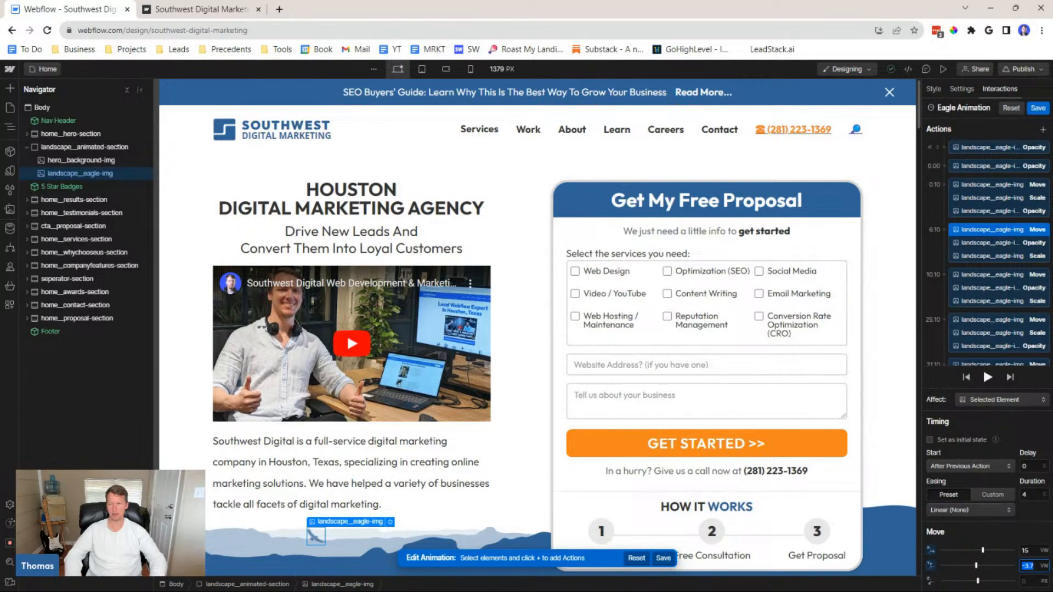
pyautogui.write('3')
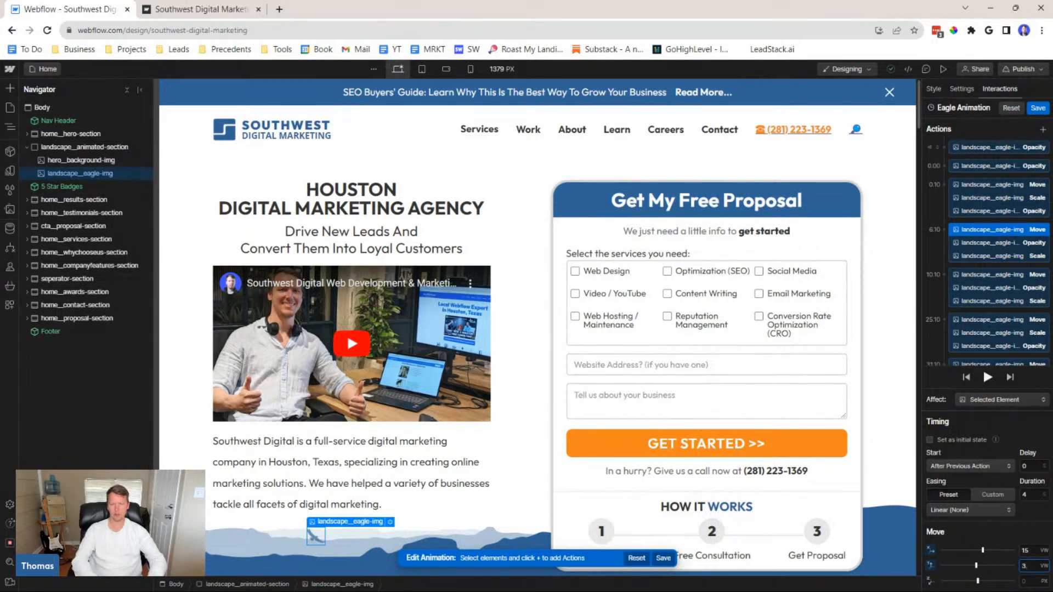
pyautogui.press('BackSpace')
pyautogui.write('-')
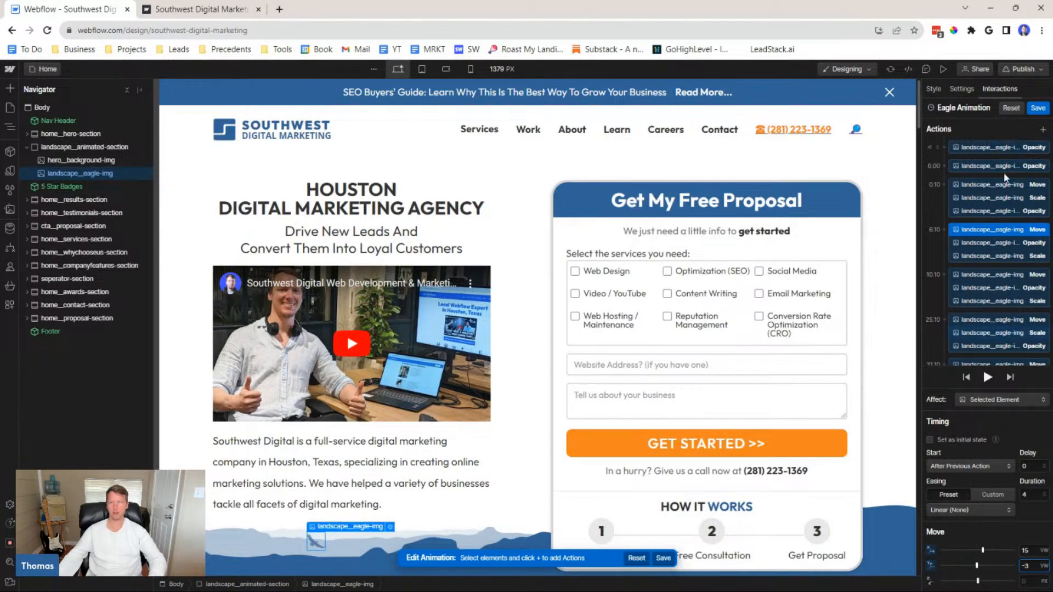
pyautogui.click(944, 70)
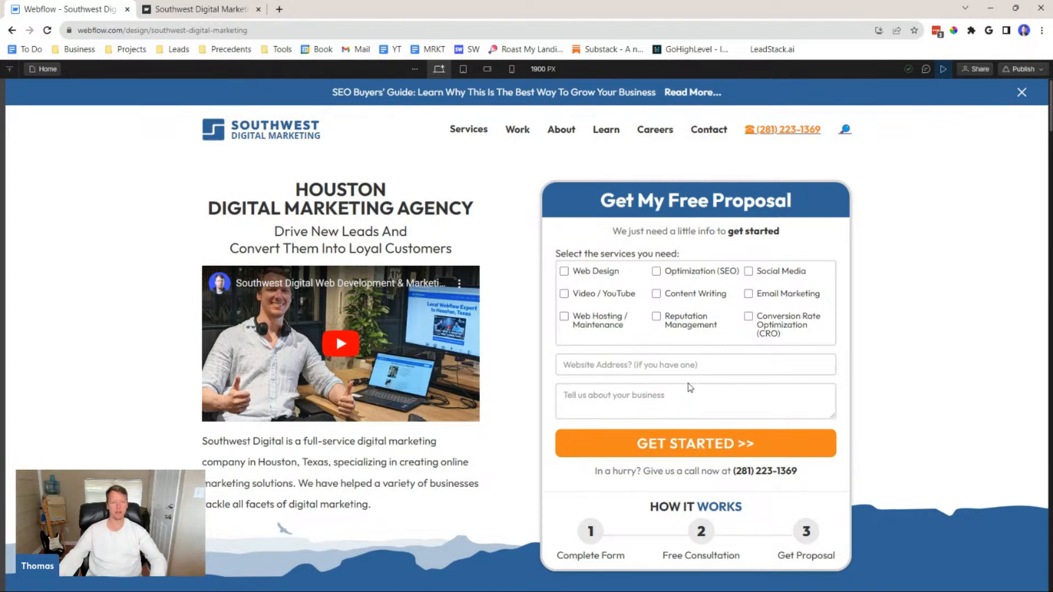
pyautogui.click(193, 7)
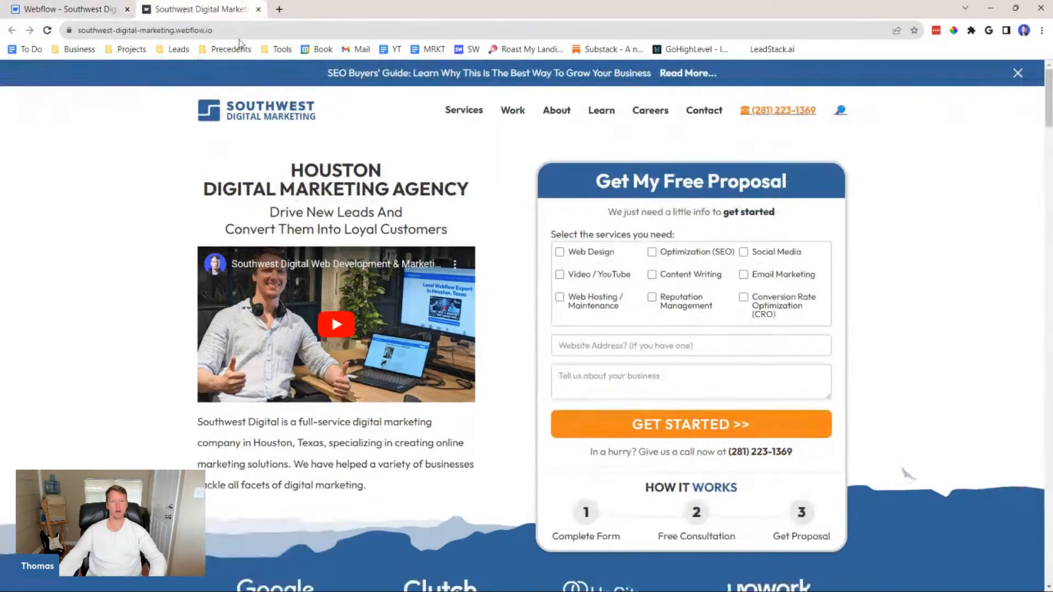
pyautogui.click(99, 10)
pyautogui.click(938, 72)
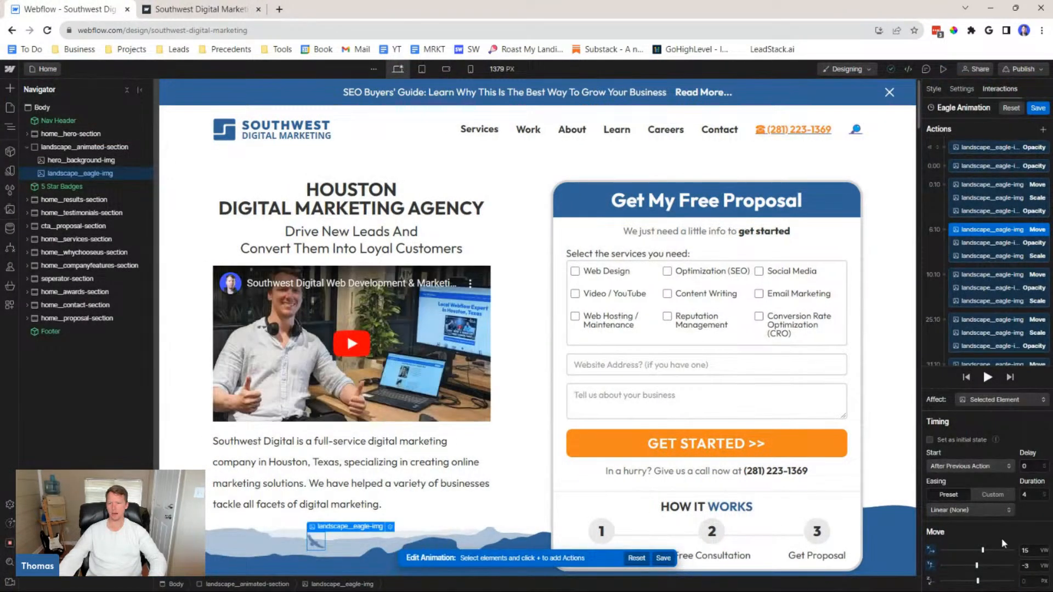
# Set the 6.10-second stage's Move to 20 VW horizontally and -2 VW vertically, and preview the eagle flight
pyautogui.click(1027, 549)
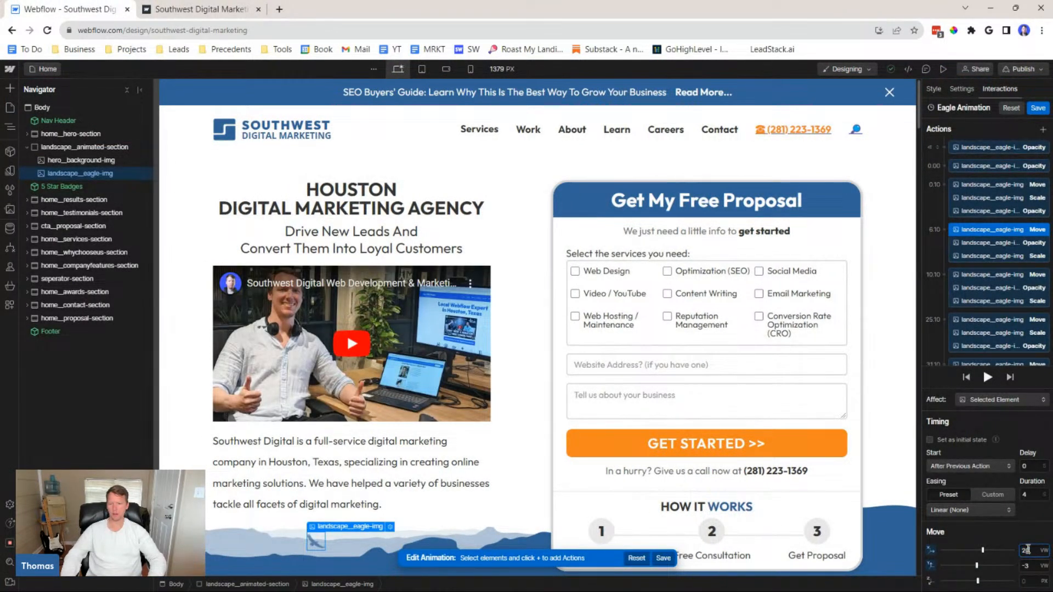
pyautogui.write('20')
pyautogui.press('Return')
pyautogui.click(1029, 566)
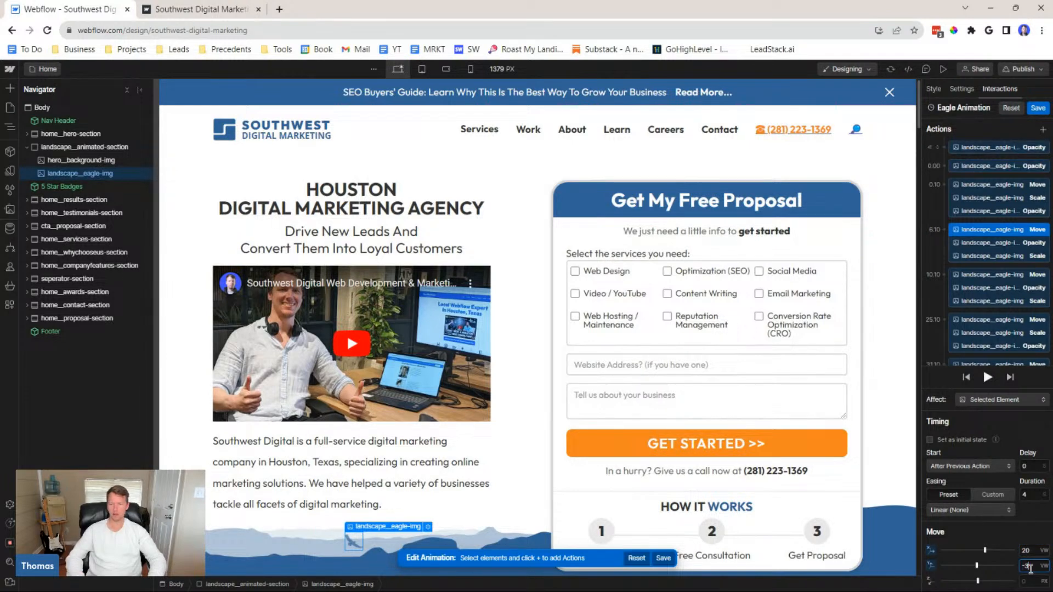
pyautogui.write('-2')
pyautogui.press('Tab')
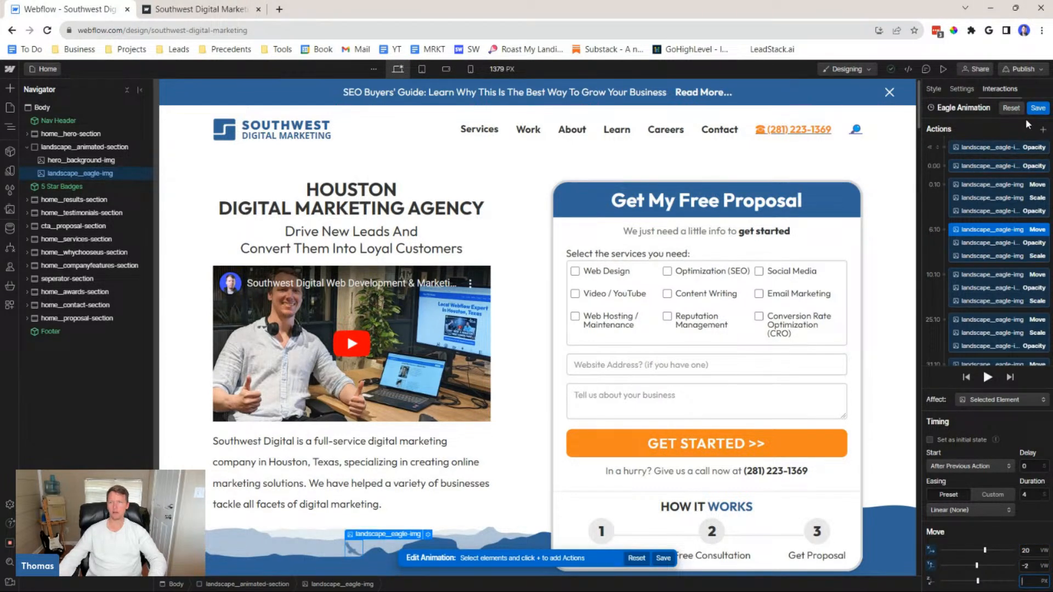
pyautogui.click(943, 70)
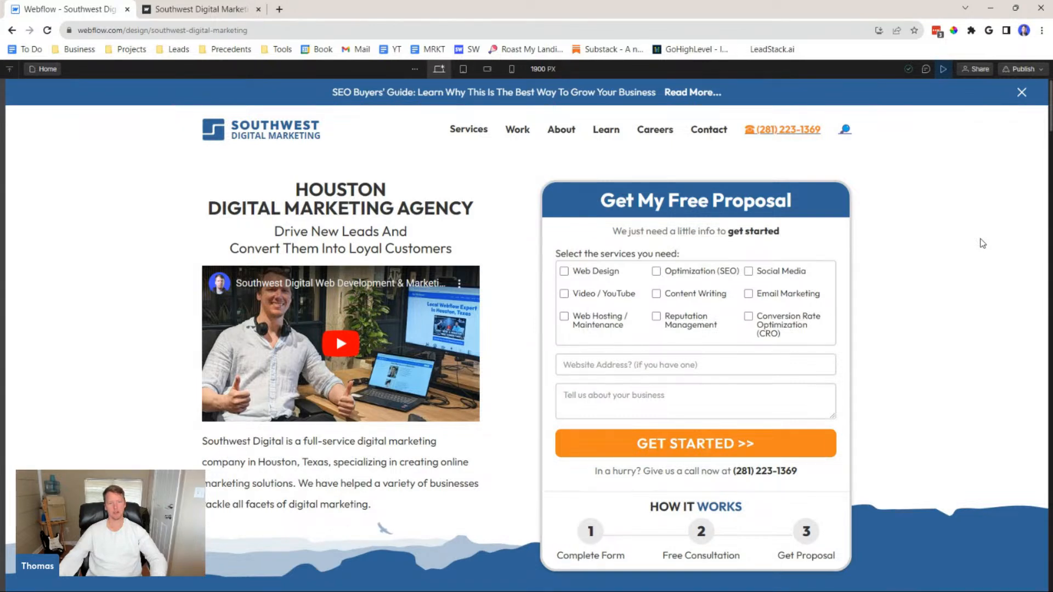
pyautogui.click(198, 11)
pyautogui.click(76, 10)
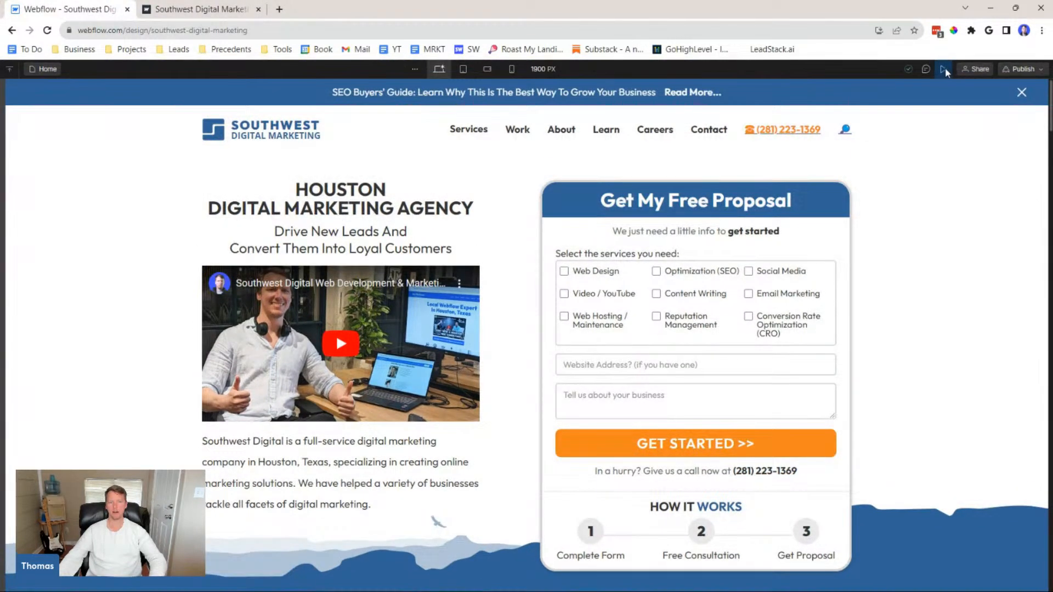
pyautogui.press('Escape')
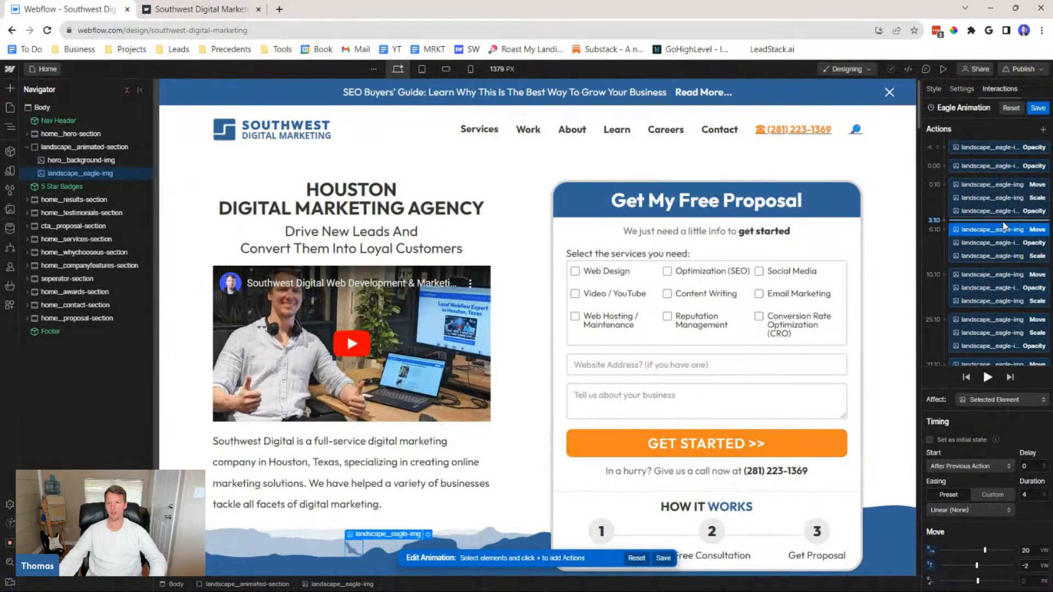
# Set the Move duration to 5 seconds for the 6.10-second stage and 10 seconds for the following stage, and preview the flight
pyautogui.doubleClick(1030, 497)
pyautogui.write('6')
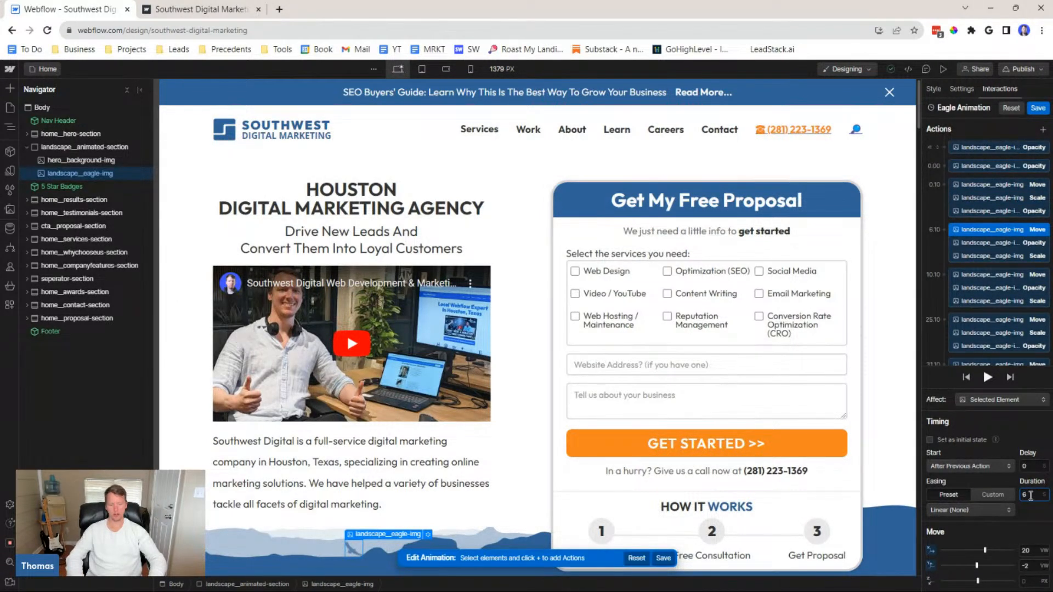
pyautogui.click(1017, 274)
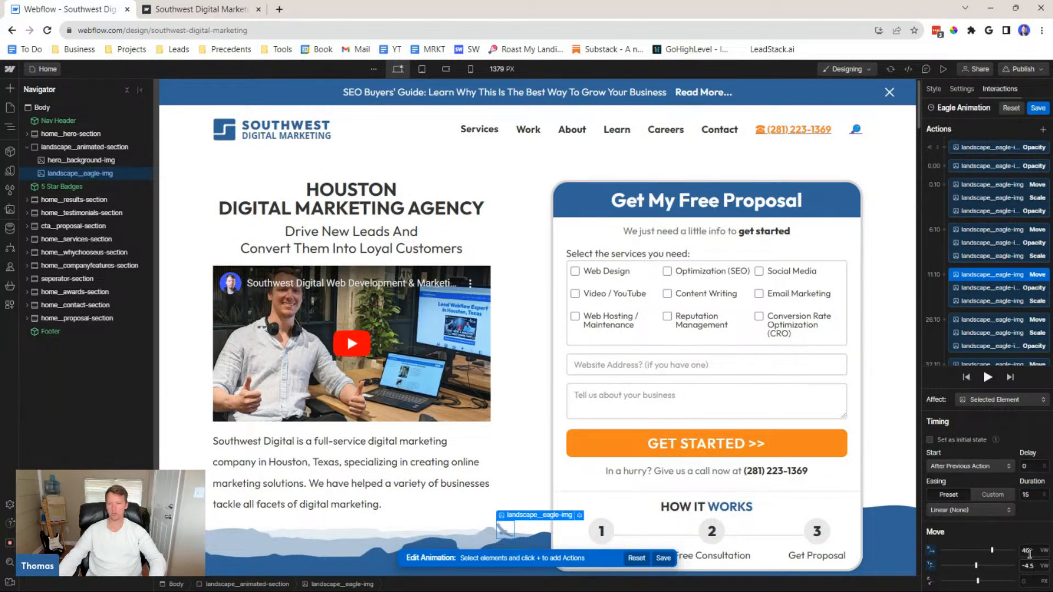
pyautogui.doubleClick(1034, 495)
pyautogui.write('10')
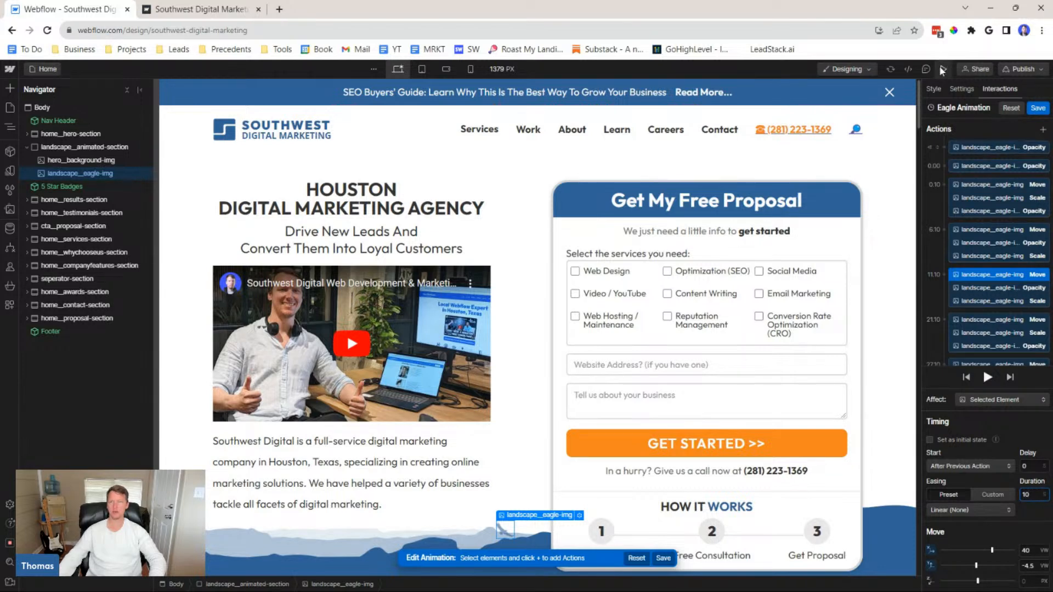
pyautogui.click(942, 69)
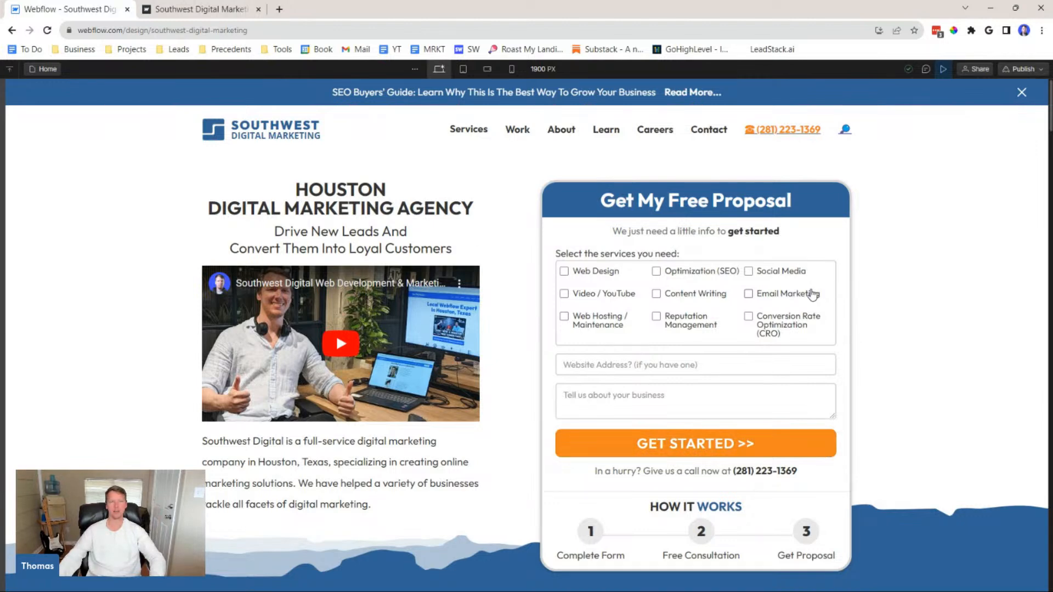
# Publish the site and reload the live home page to check the eagle animation
pyautogui.click(1022, 69)
pyautogui.click(1014, 228)
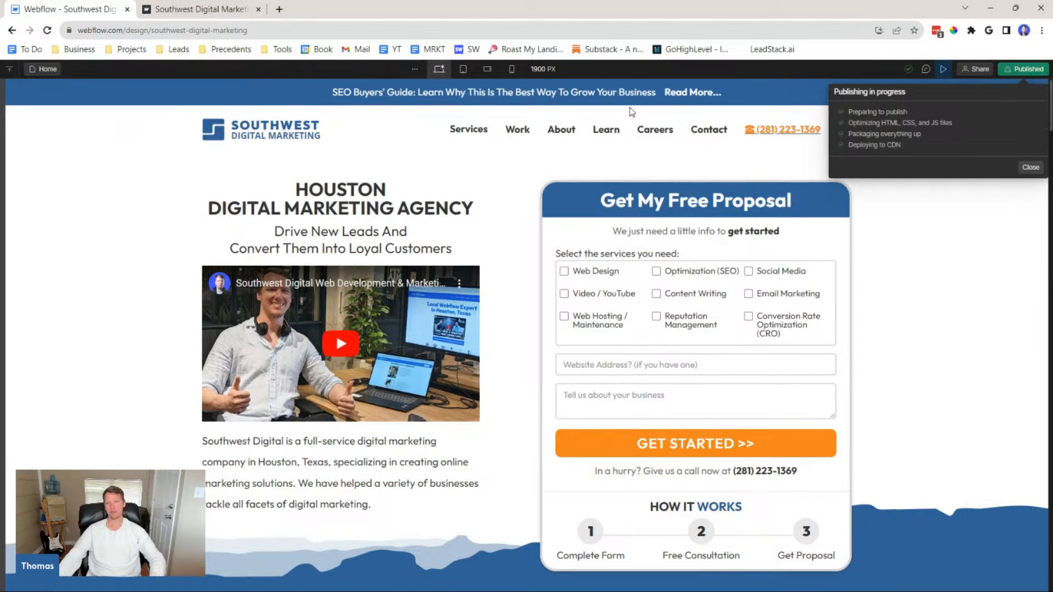
pyautogui.click(230, 8)
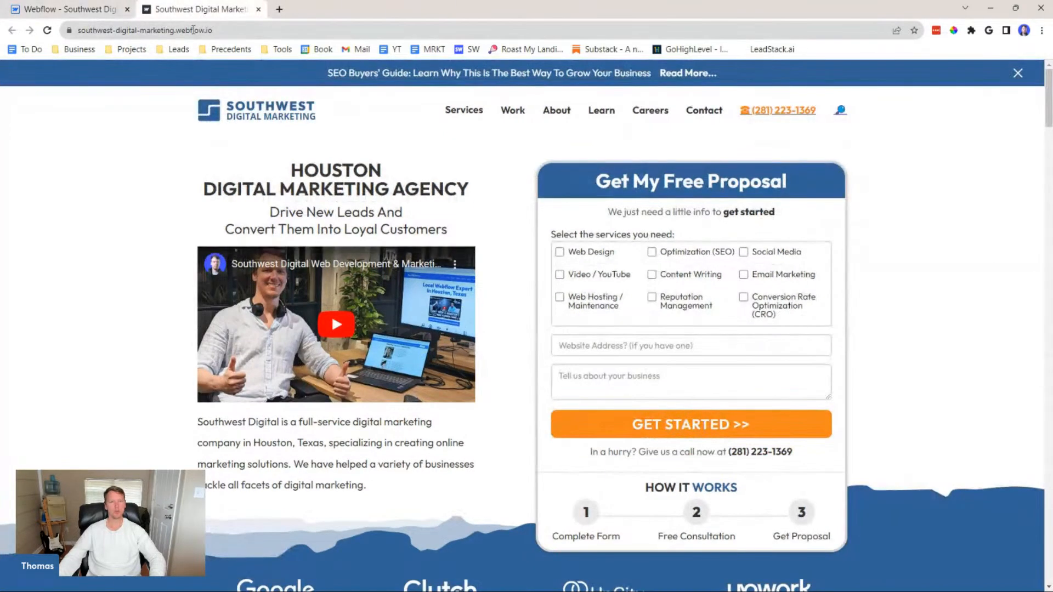
pyautogui.click(49, 30)
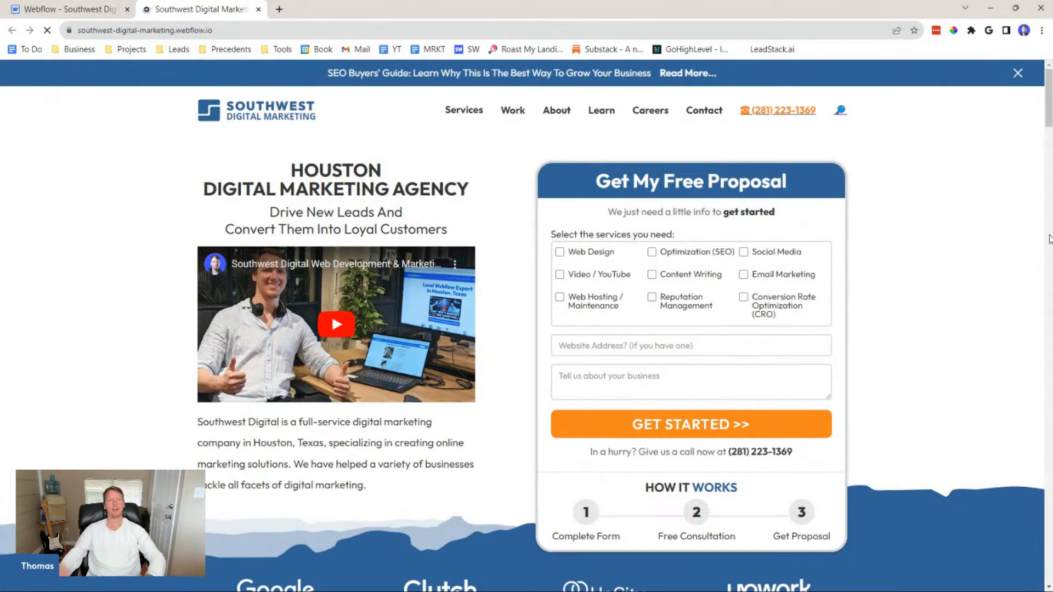